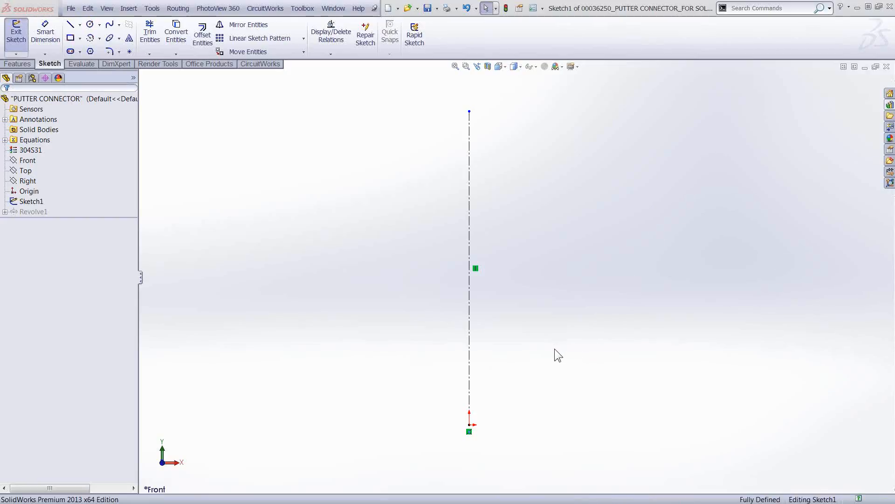
# Step: Sketch a trial chain of connected lines beside the vertical centerline, ending with a segment that crosses it
pyautogui.press('l')
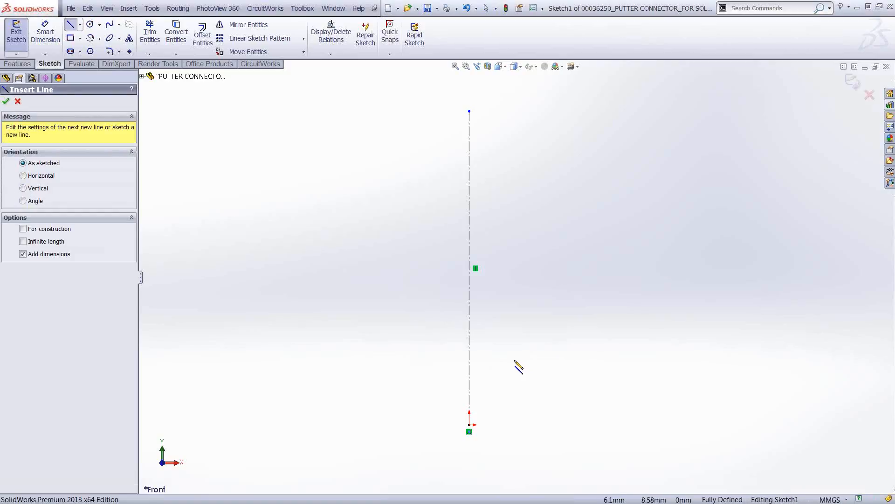
pyautogui.click(512, 360)
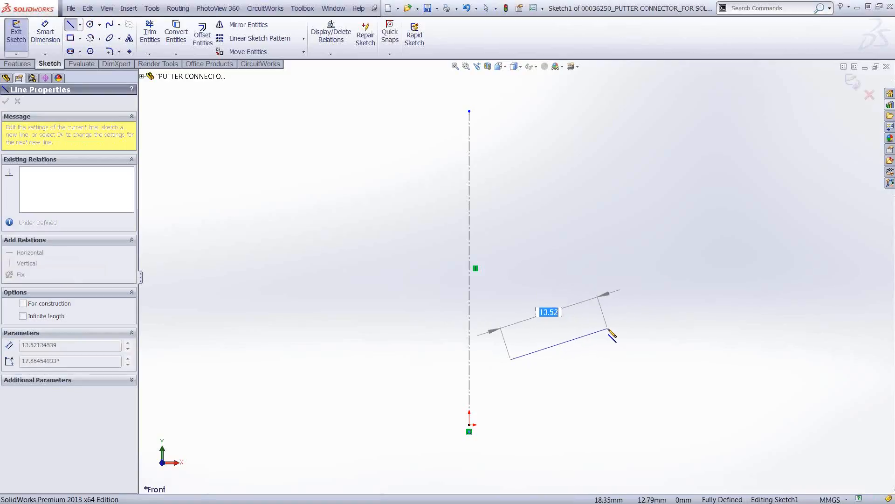
pyautogui.click(605, 339)
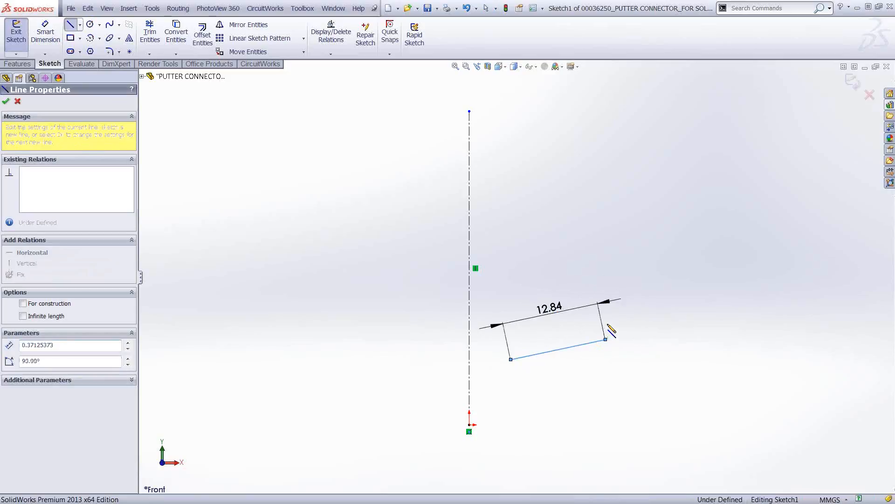
pyautogui.click(606, 218)
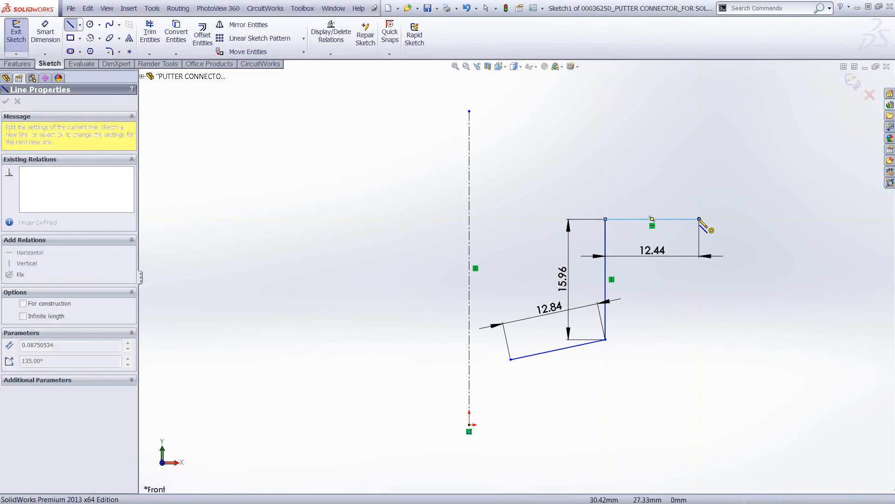
pyautogui.click(580, 149)
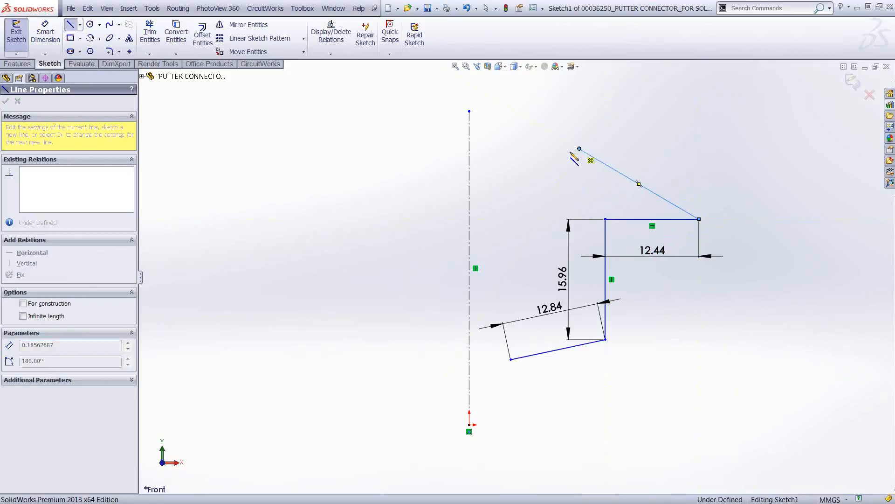
pyautogui.click(436, 185)
pyautogui.press('Escape')
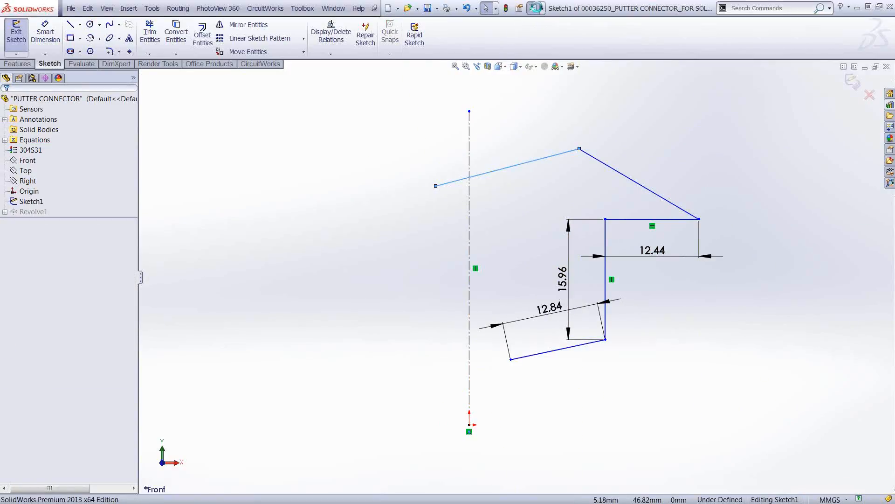
# Step: In the system's sketch options, enable creating a dimension only when a value is entered during on-screen numeric input
pyautogui.click(534, 8)
pyautogui.click(367, 136)
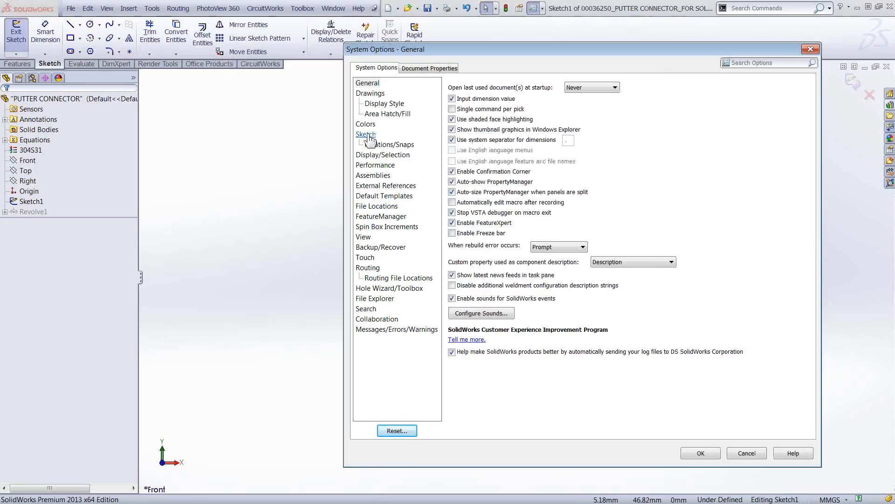
pyautogui.click(463, 243)
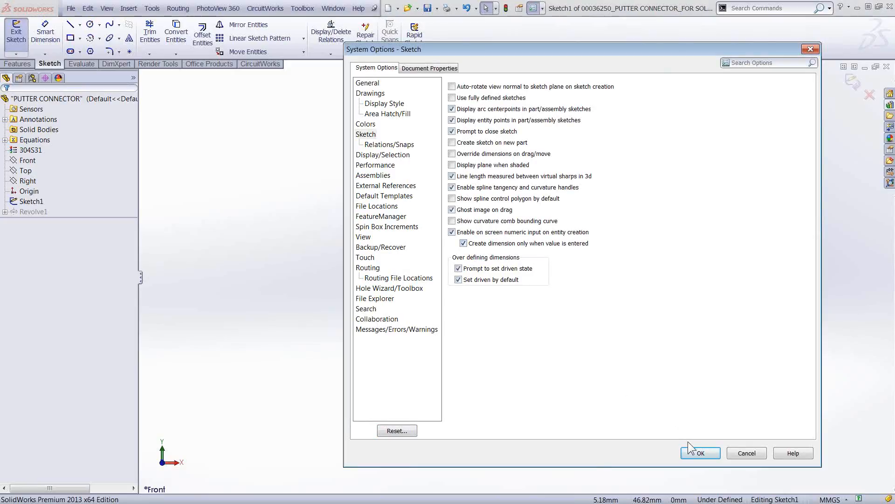
pyautogui.click(701, 454)
# Step: Delete the trial chain of lines together with its dimensions, keeping the vertical centerline
pyautogui.moveTo(661, 392)
pyautogui.mouseDown()
pyautogui.moveTo(567, 319)
pyautogui.moveTo(515, 138)
pyautogui.mouseUp()
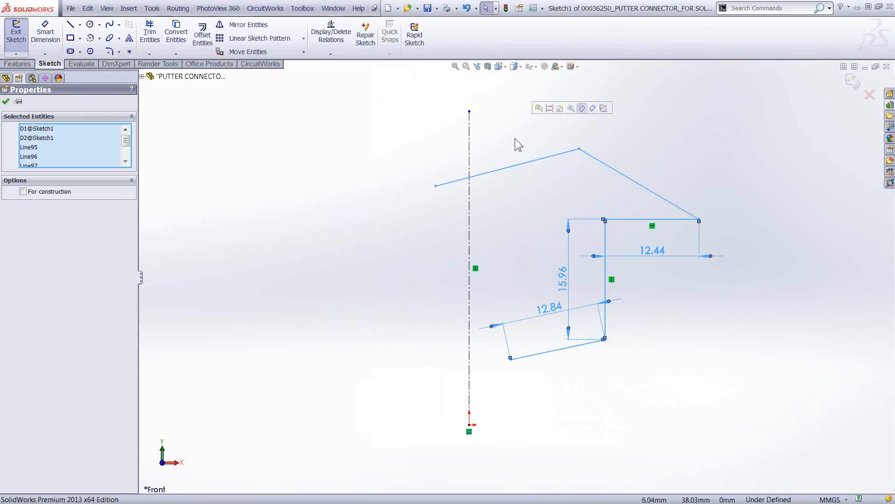
pyautogui.press('Delete')
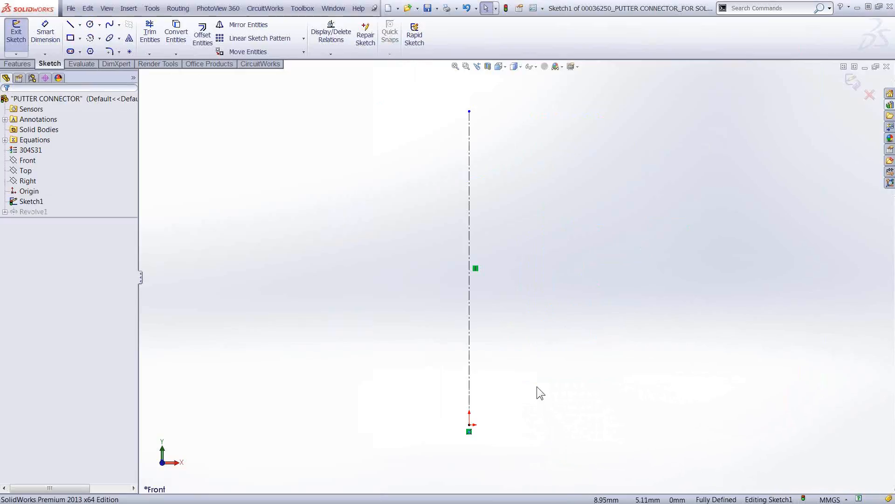
# Step: Sketch a 20.40 mm horizontal line from the lower part of the centerline and continue it with three undimensioned slanted lines
pyautogui.press('l')
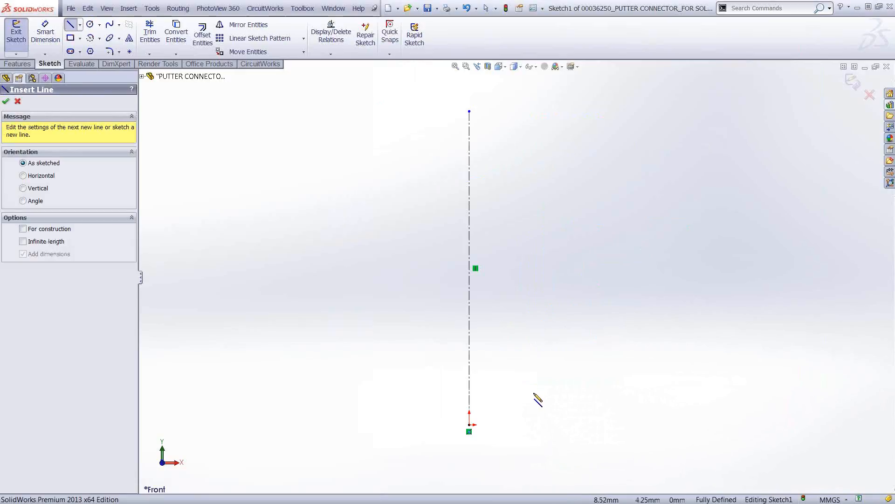
pyautogui.click(469, 400)
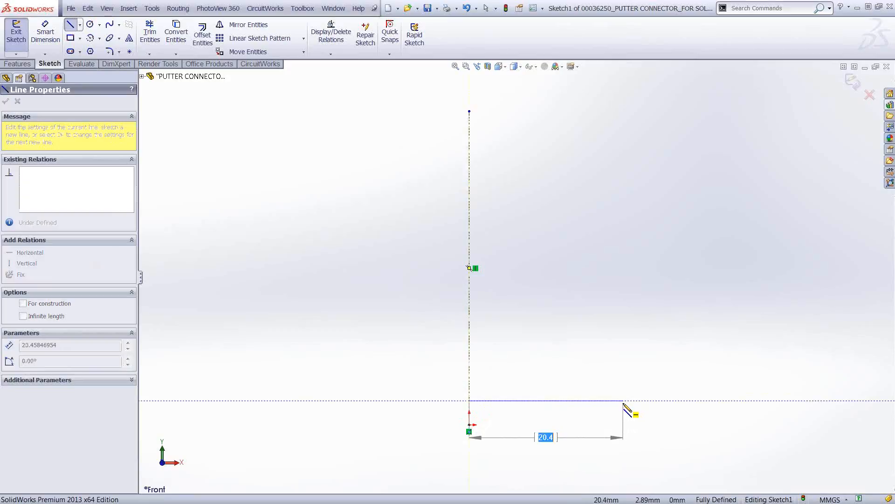
pyautogui.click(623, 400)
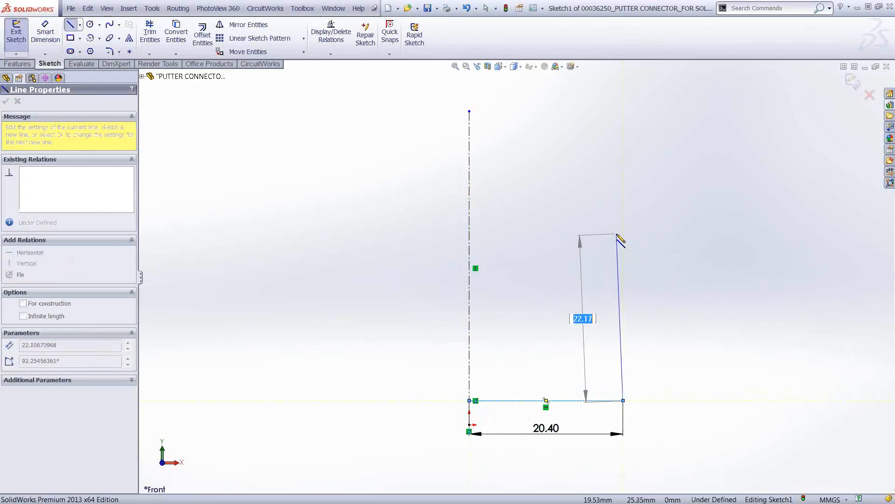
pyautogui.click(617, 234)
pyautogui.write('20')
pyautogui.press('Return')
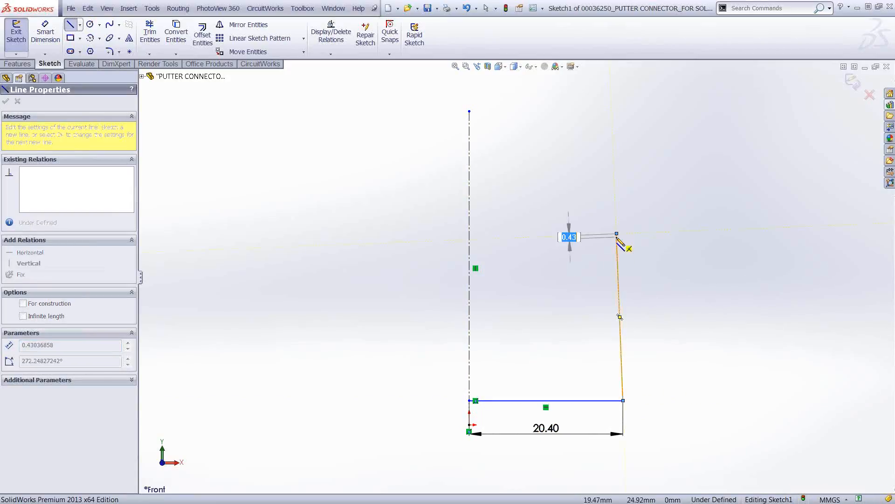
pyautogui.click(727, 210)
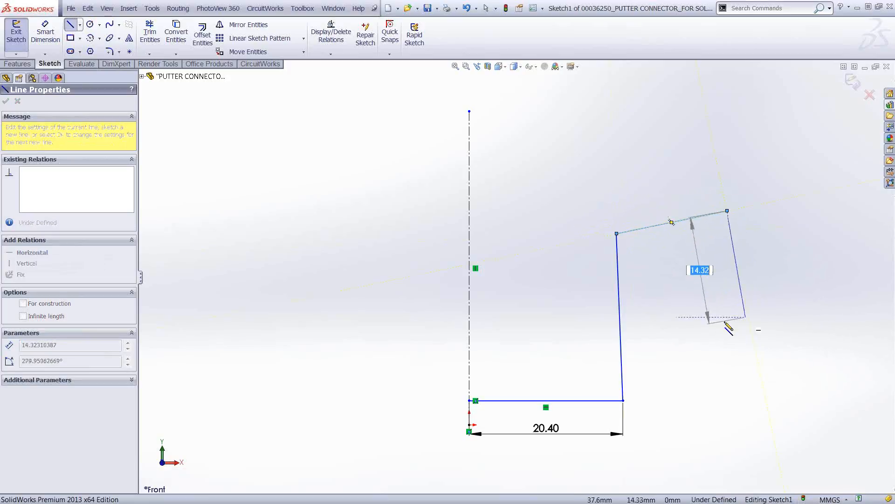
pyautogui.click(540, 320)
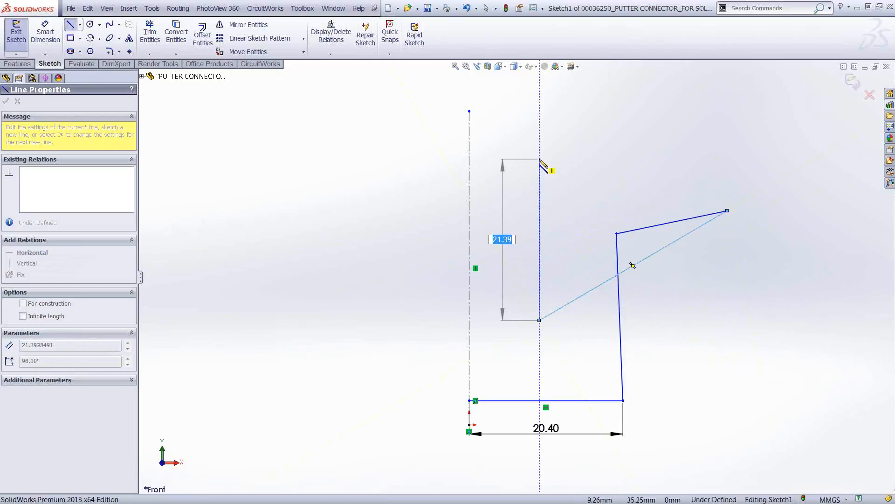
# Step: Extend the chain with a 20 mm vertical line and a 10 mm line parallel to the upper slanted segment
pyautogui.write('20')
pyautogui.press('Return')
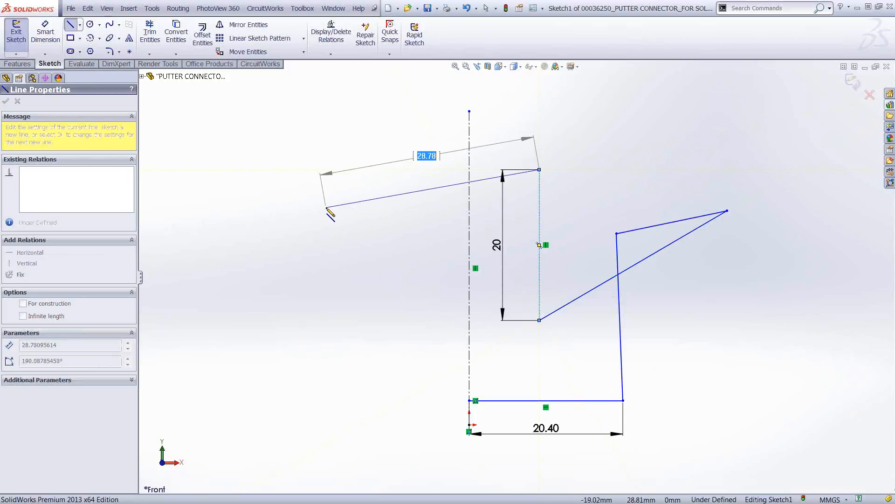
pyautogui.write('1')
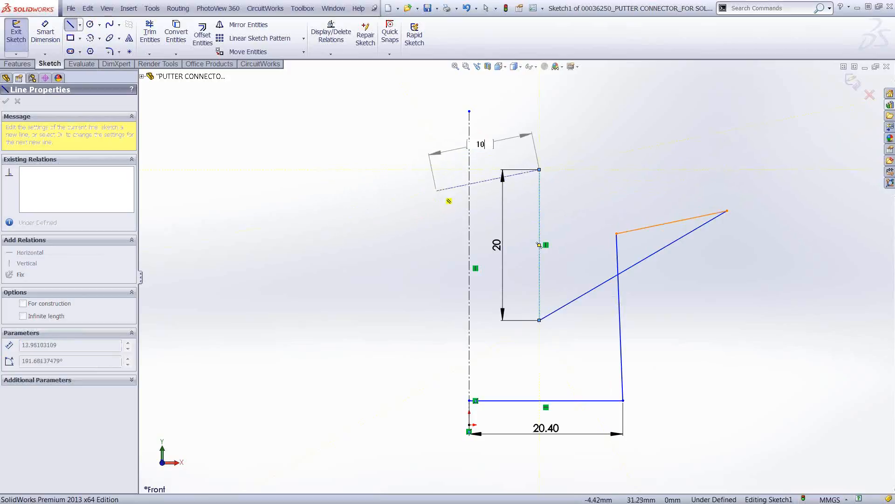
pyautogui.write('0')
pyautogui.press('Return')
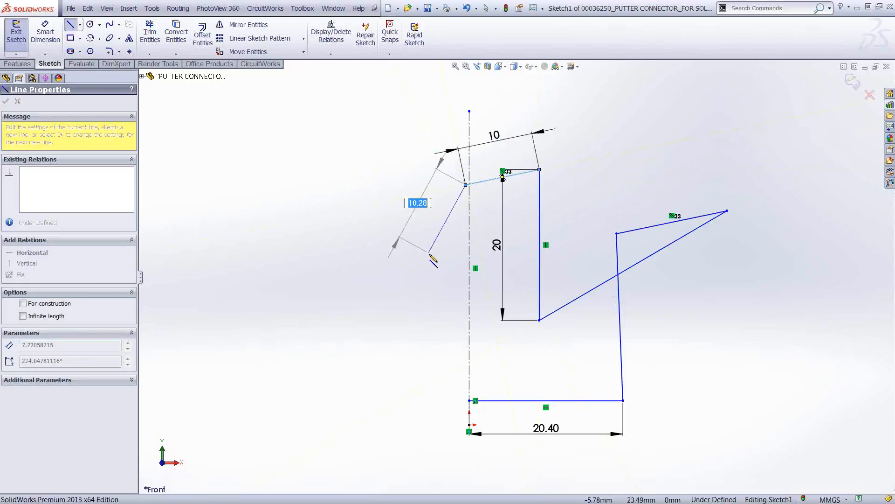
pyautogui.press('Escape')
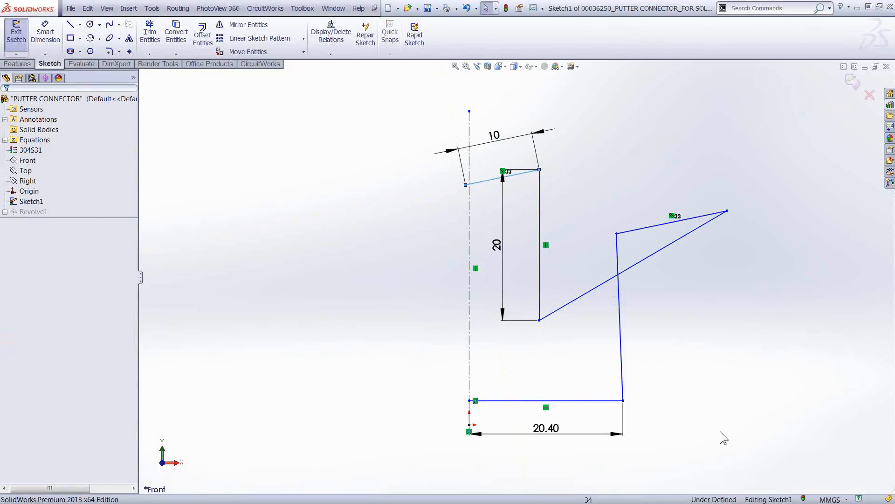
# Step: Delete all the dimensioned trial lines around the centerline
pyautogui.moveTo(670, 458)
pyautogui.mouseDown()
pyautogui.moveTo(549, 203)
pyautogui.moveTo(500, 125)
pyautogui.mouseUp()
pyautogui.press('Delete')
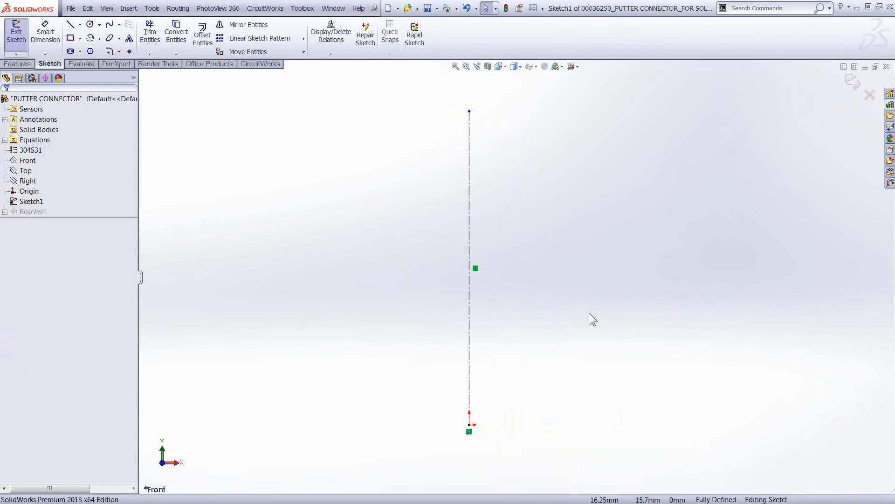
# Step: Sketch a horizontal line from the origin to the right and a vertical line up from its end
pyautogui.rightClick(548, 393)
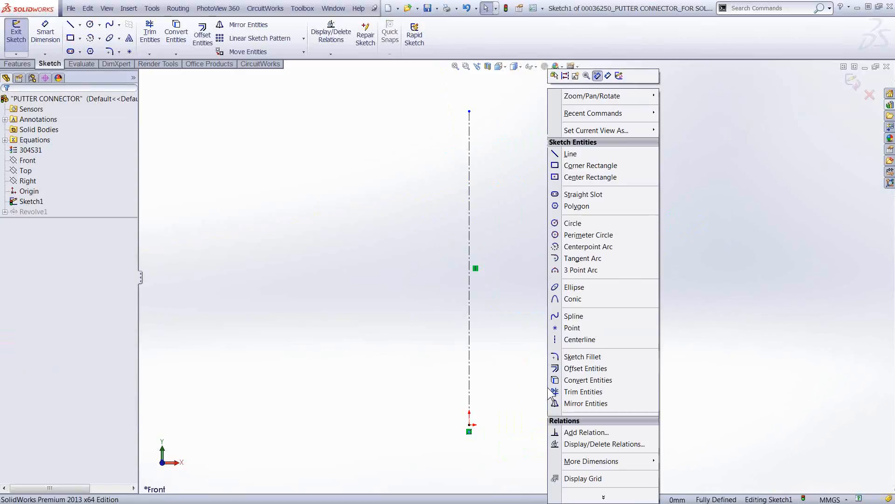
pyautogui.click(570, 153)
pyautogui.click(469, 425)
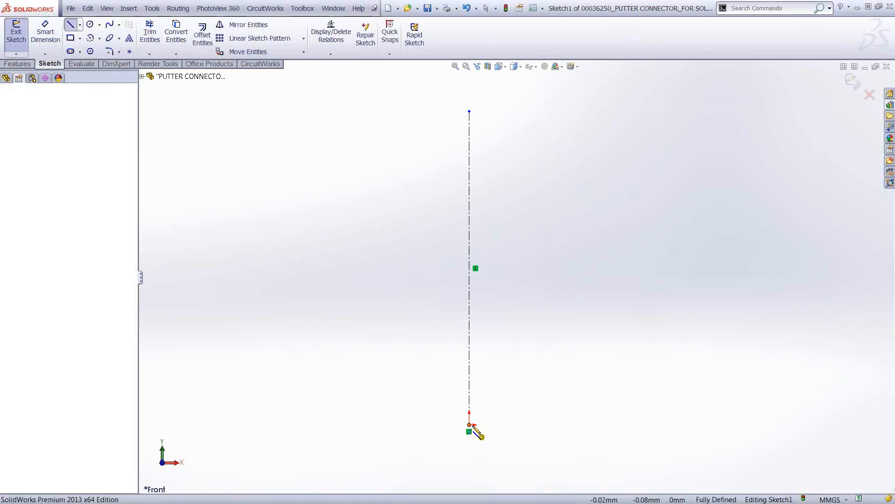
pyautogui.click(628, 424)
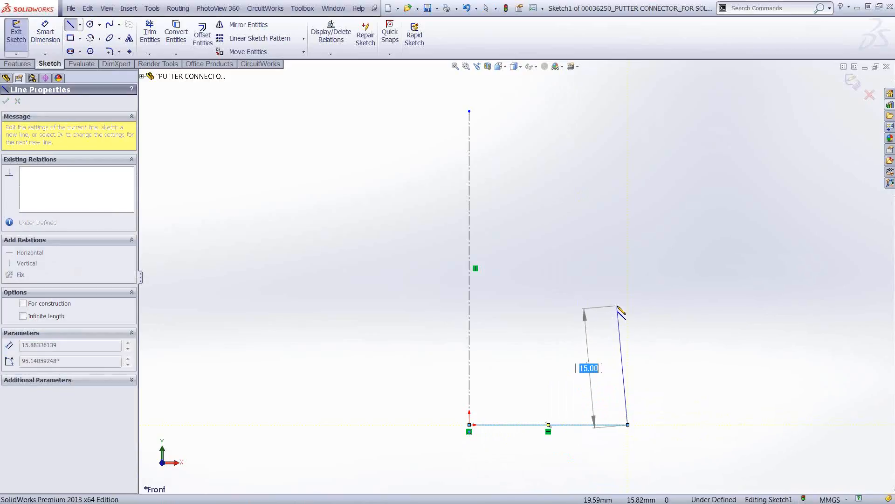
pyautogui.click(628, 308)
pyautogui.press('Escape')
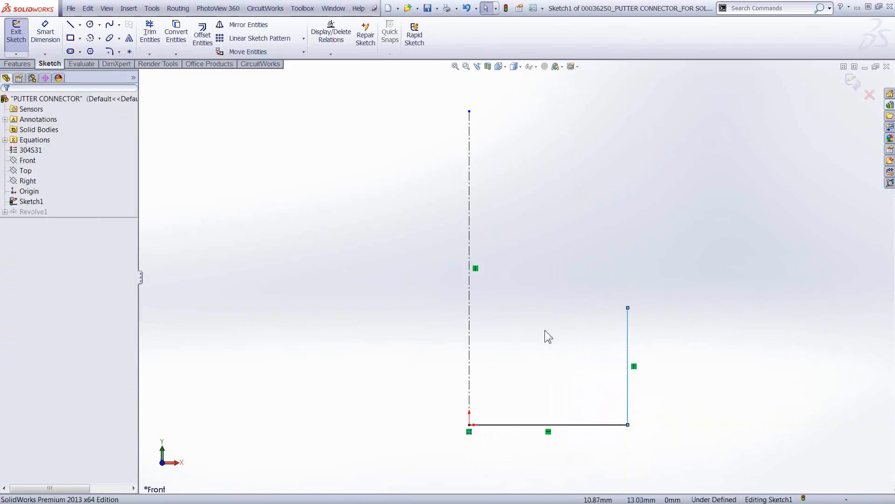
# Step: Sketch a horizontal line leftward from the lower part of the centerline and a vertical line about 18 mm up from its end
pyautogui.click(470, 347)
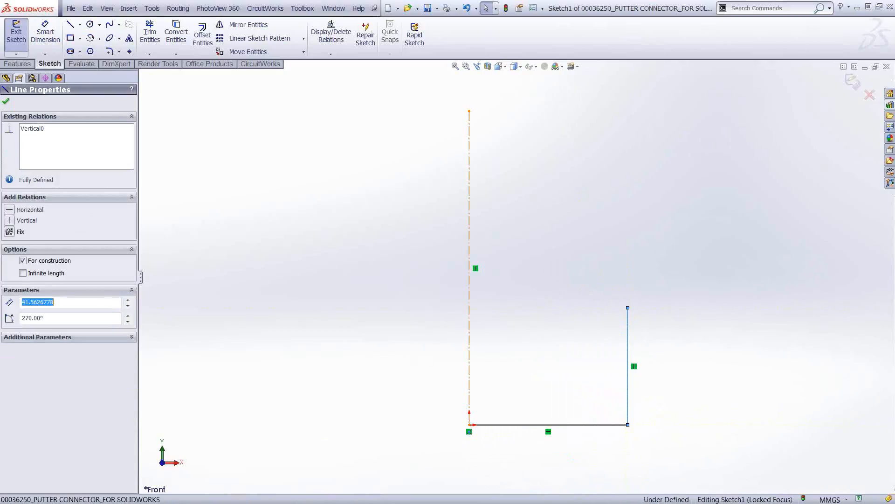
pyautogui.press('l')
pyautogui.click(469, 356)
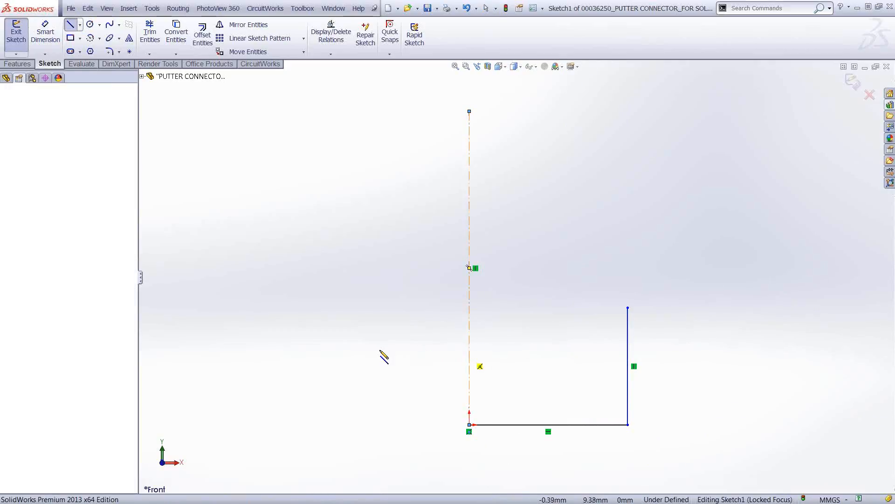
pyautogui.click(319, 355)
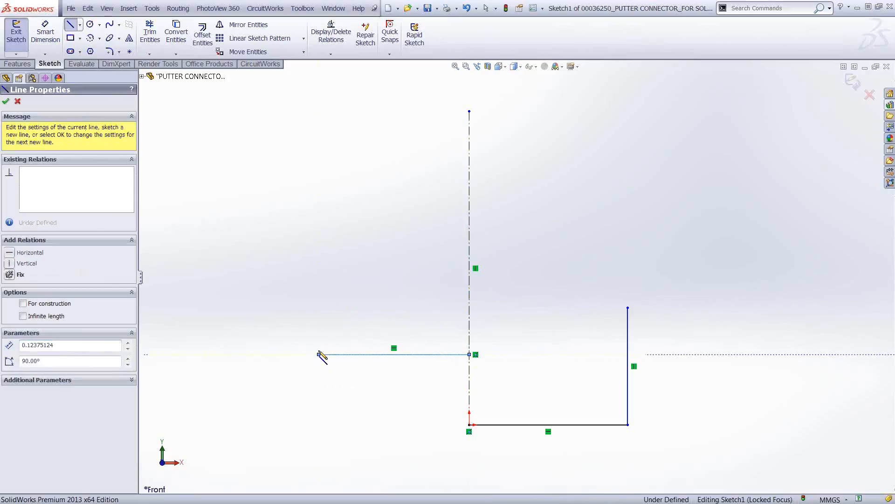
pyautogui.click(319, 218)
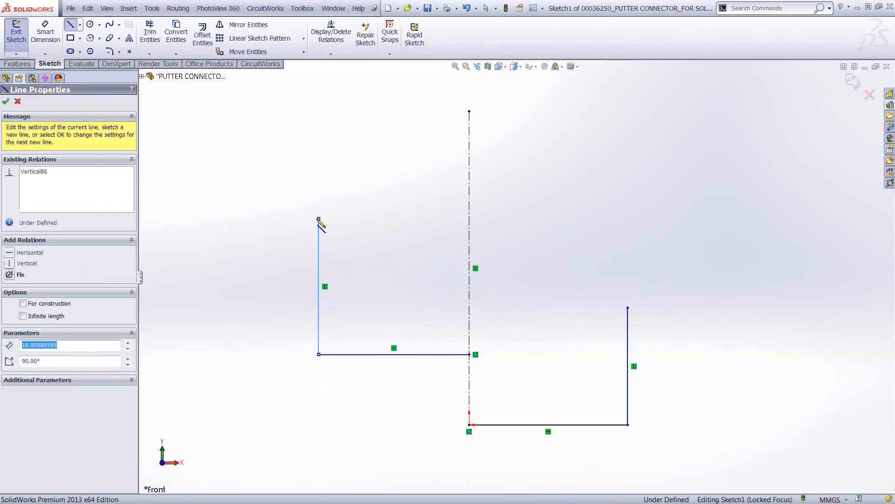
pyautogui.press('Escape')
# Step: Sketch a horizontal line rightward from the upper part of the centerline and a vertical line up to the centerline's top level
pyautogui.press('Return')
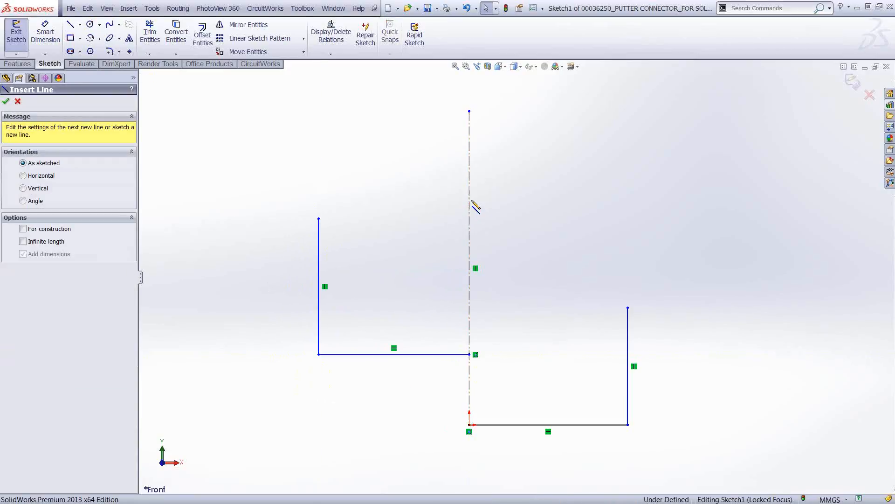
pyautogui.click(469, 199)
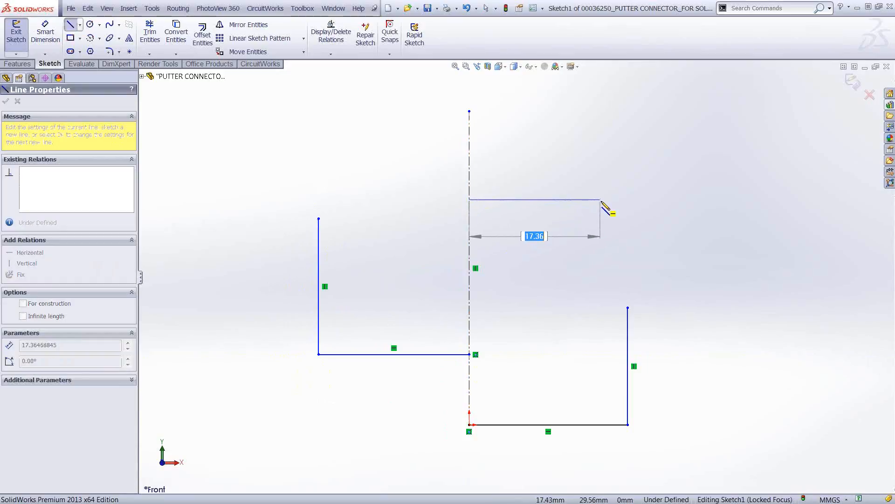
pyautogui.click(611, 199)
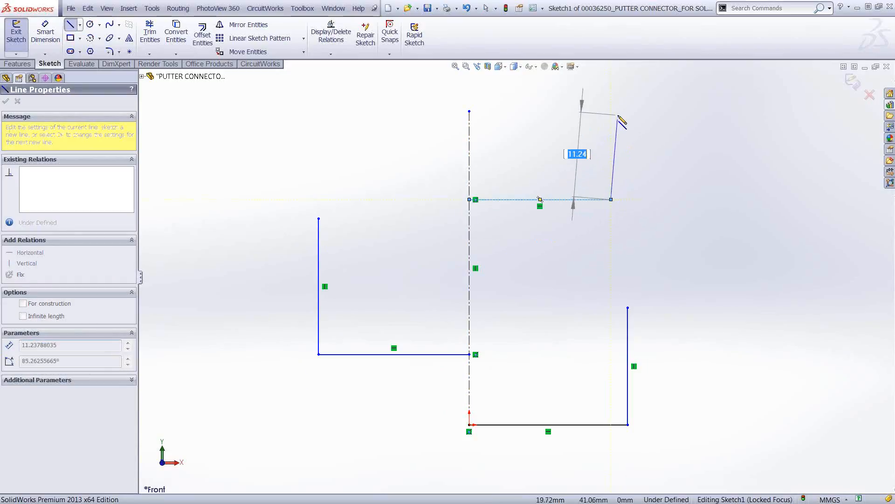
pyautogui.click(611, 110)
pyautogui.press('Escape')
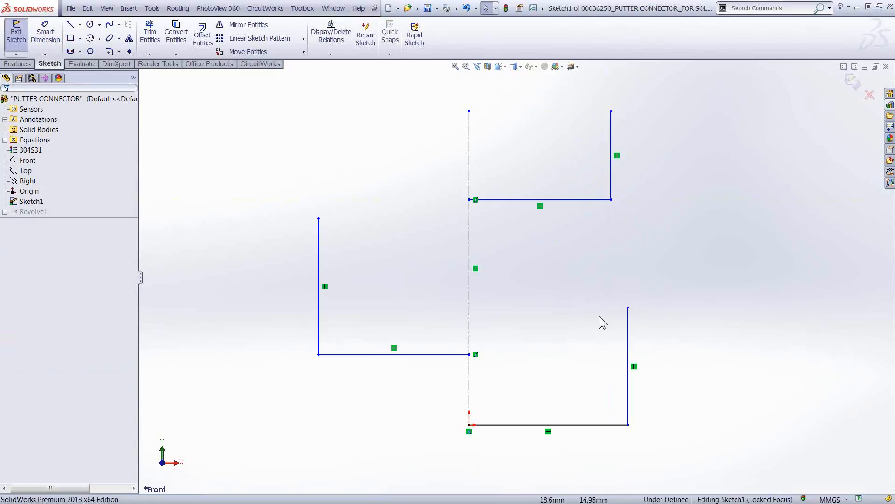
# Step: Start a boss extrusion of the L-shaped line pairs as a one-direction thin feature with a wall thickness of 2 mm
pyautogui.scroll(2, 547, 314)
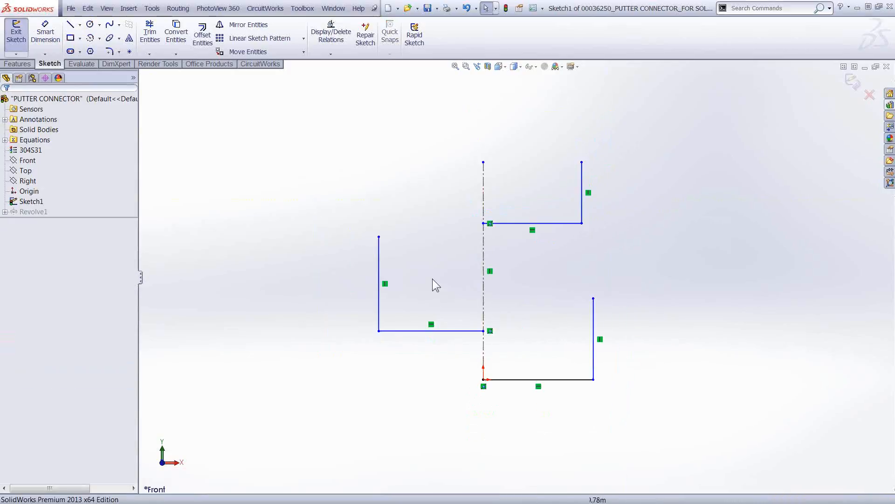
pyautogui.click(17, 64)
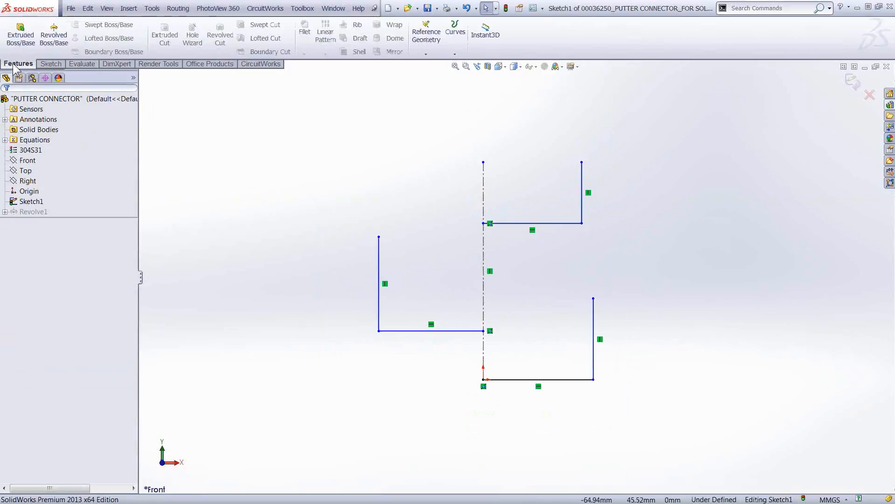
pyautogui.click(21, 40)
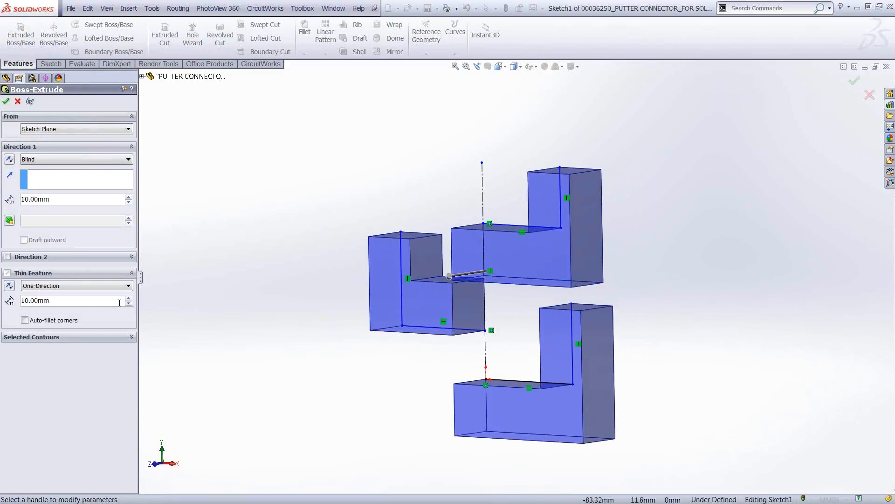
pyautogui.doubleClick(64, 301)
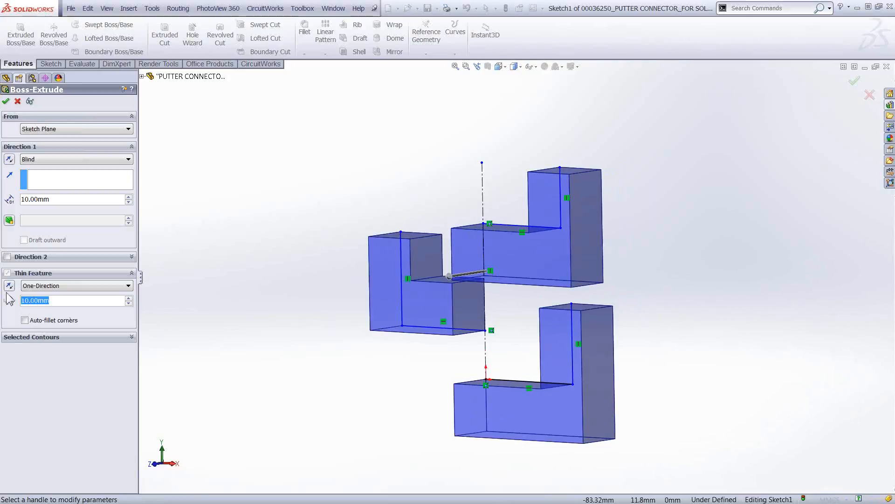
pyautogui.write('2')
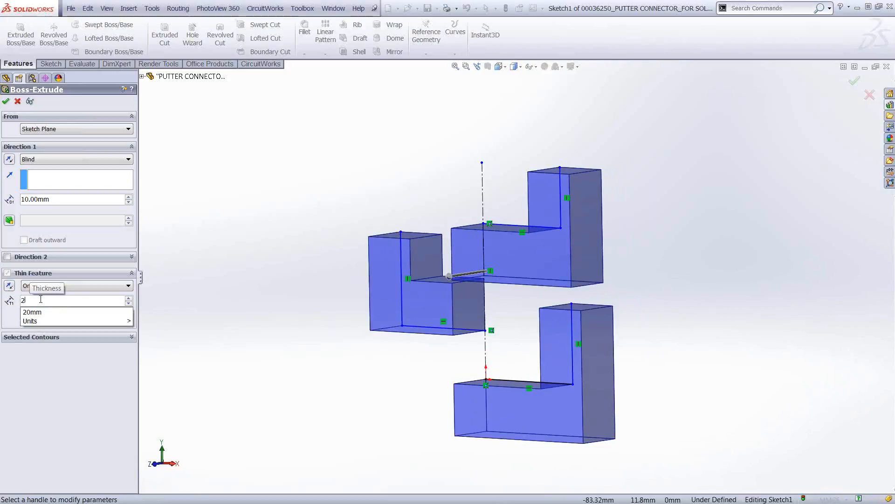
pyautogui.press('Return')
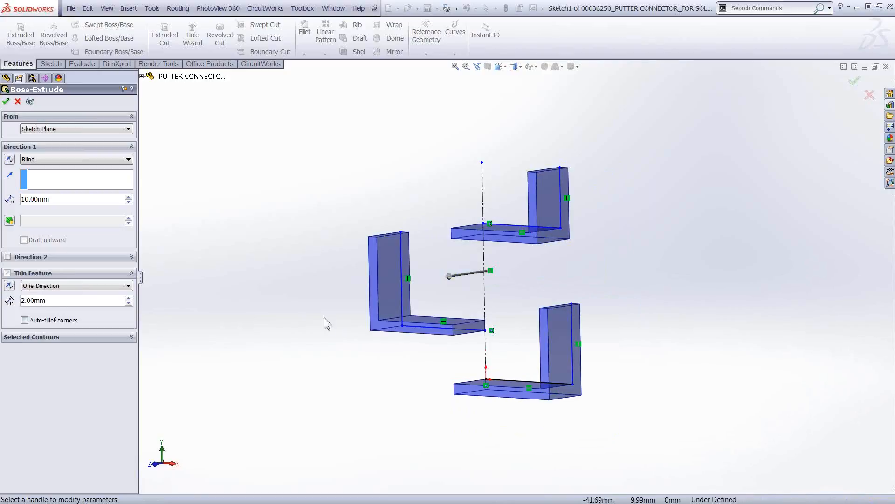
# Step: Select all three L-shaped open profiles as the contours for the thin extrusion
pyautogui.click(31, 337)
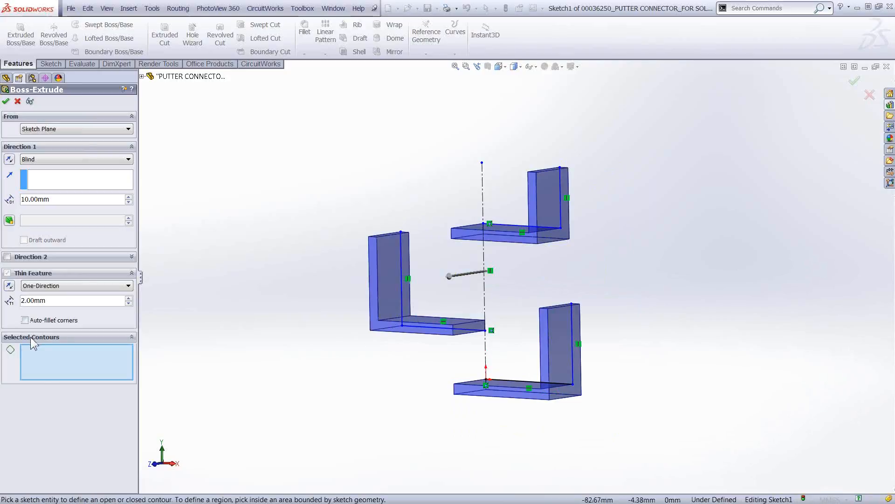
pyautogui.click(420, 327)
pyautogui.click(527, 227)
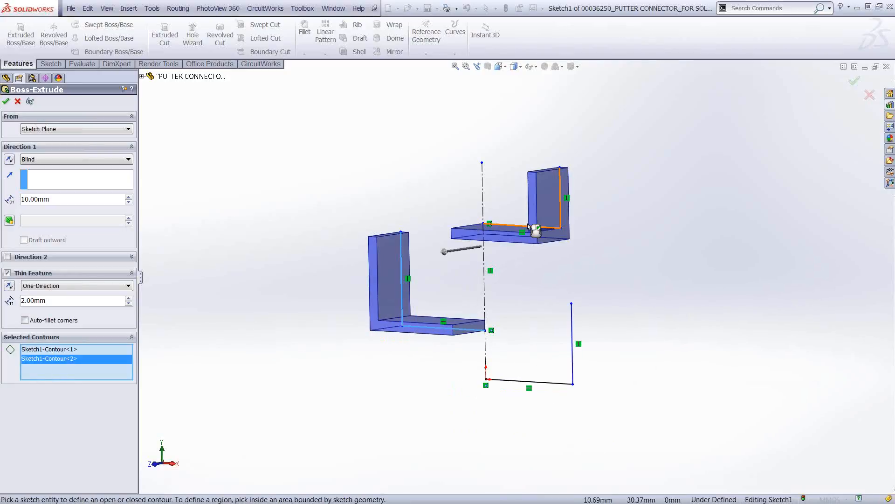
pyautogui.click(574, 357)
pyautogui.moveTo(531, 312); pyautogui.dragTo(511, 300, button='middle')
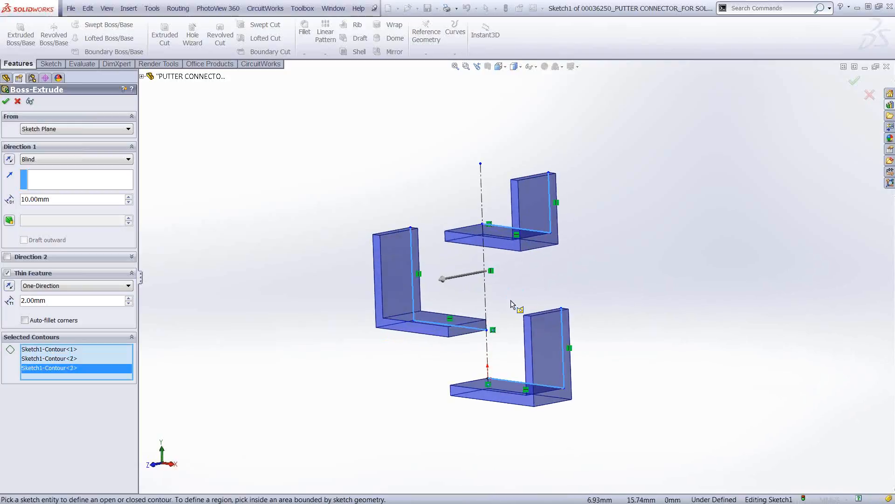
# Step: Enable a Blind second direction for the extrusion and link its depth to the global variable Dir2_extrude
pyautogui.rightClick(598, 261)
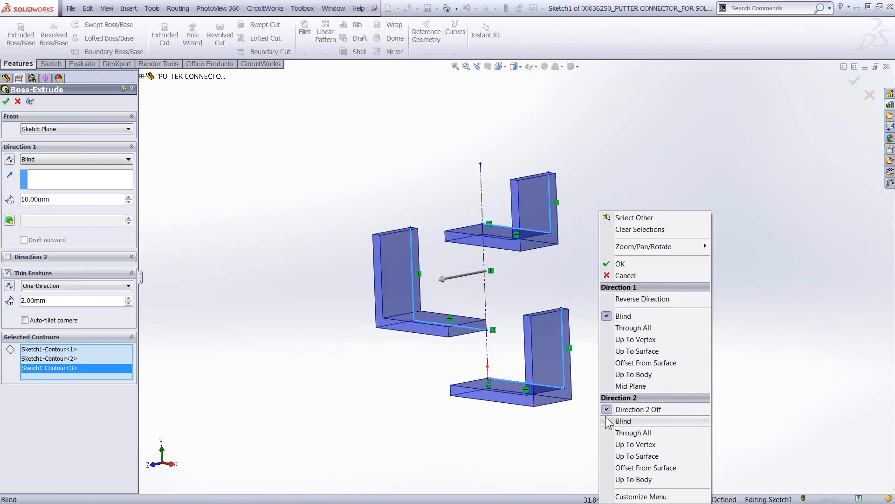
pyautogui.click(621, 421)
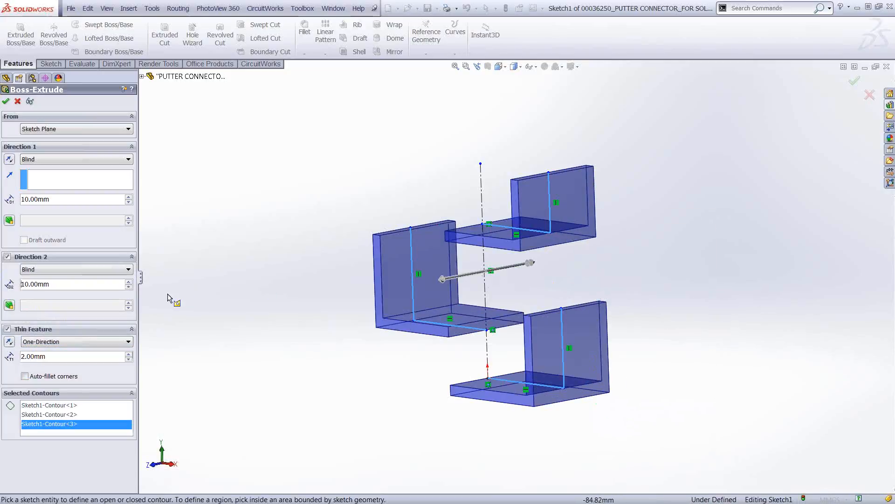
pyautogui.click(56, 284)
pyautogui.moveTo(56, 284); pyautogui.dragTo(7, 290)
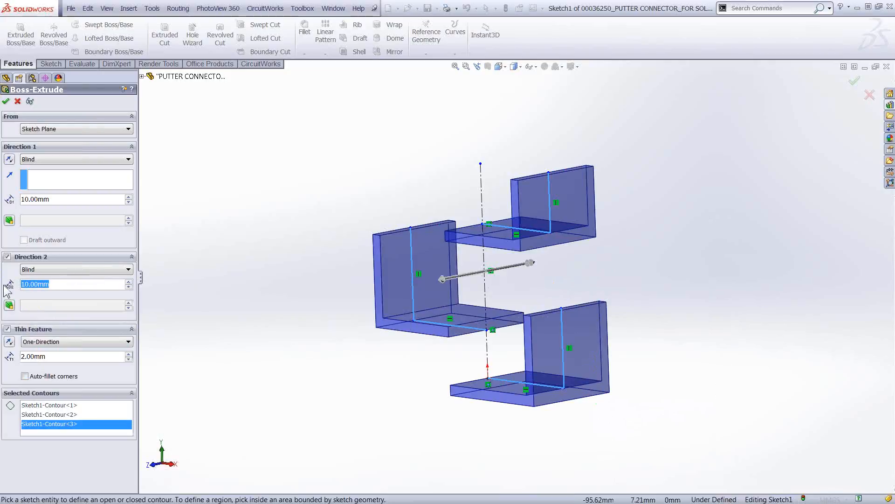
pyautogui.write('=')
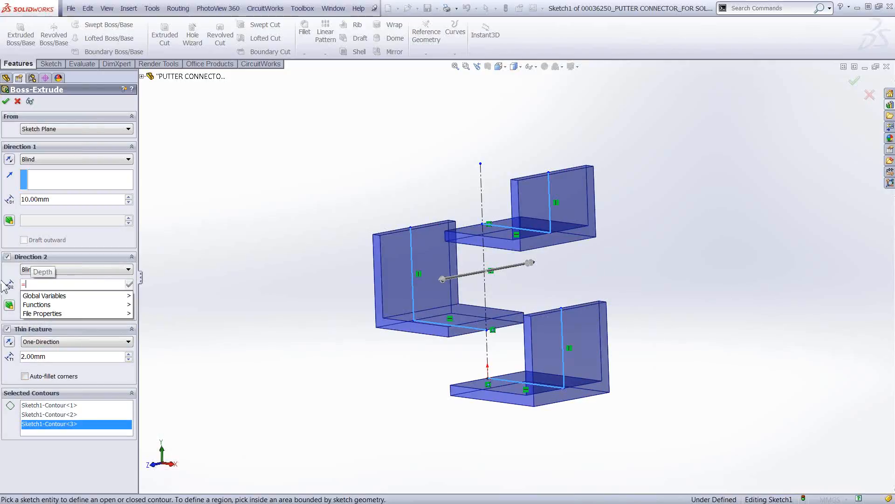
pyautogui.moveTo(43, 297)
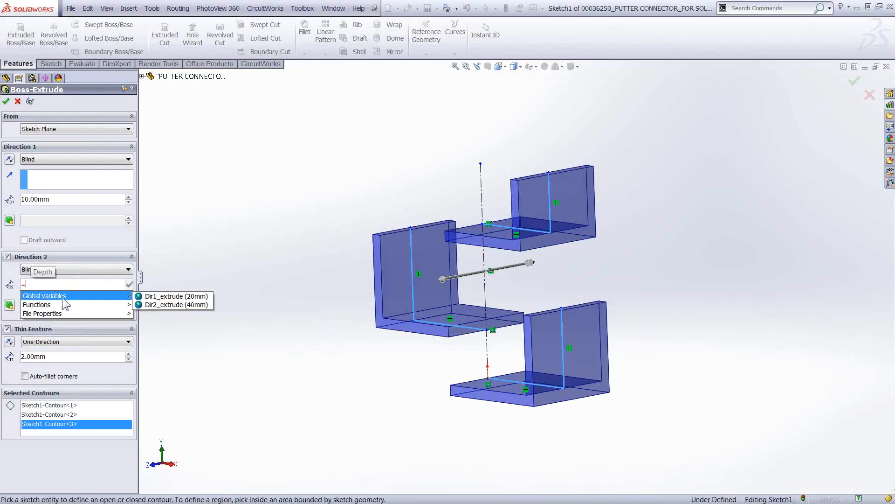
pyautogui.click(148, 304)
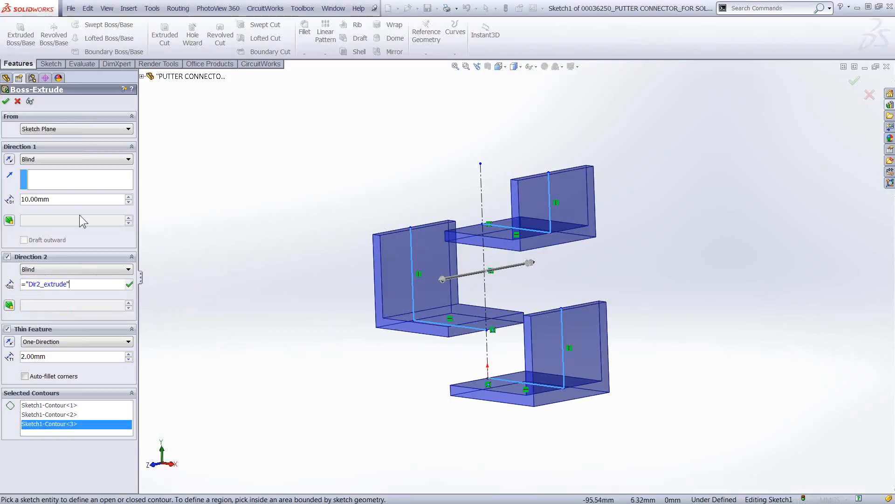
# Step: Link the first direction's depth to the global variable Dir1_extrude and complete the thin extrusion
pyautogui.click(21, 199)
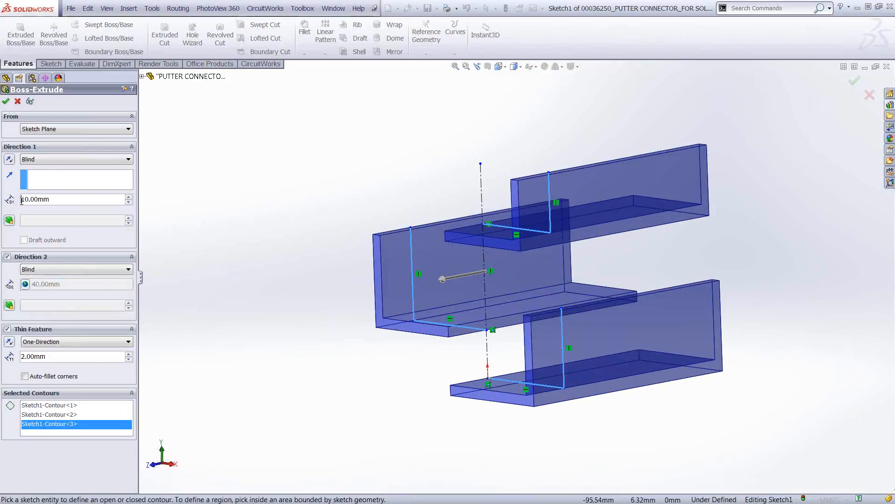
pyautogui.doubleClick(49, 199)
pyautogui.write('=')
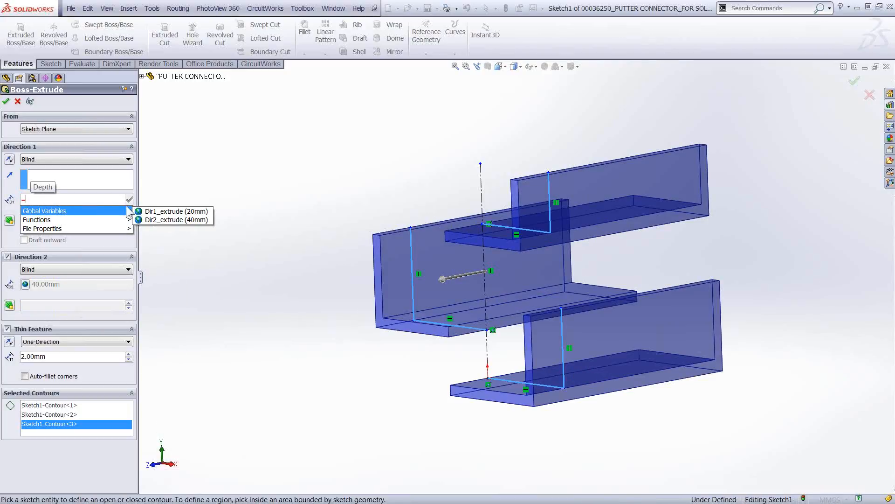
pyautogui.click(144, 211)
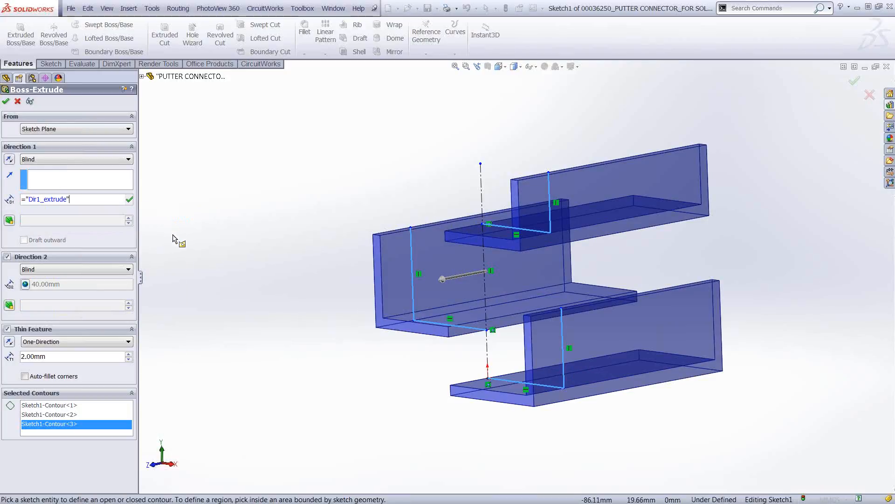
pyautogui.click(5, 102)
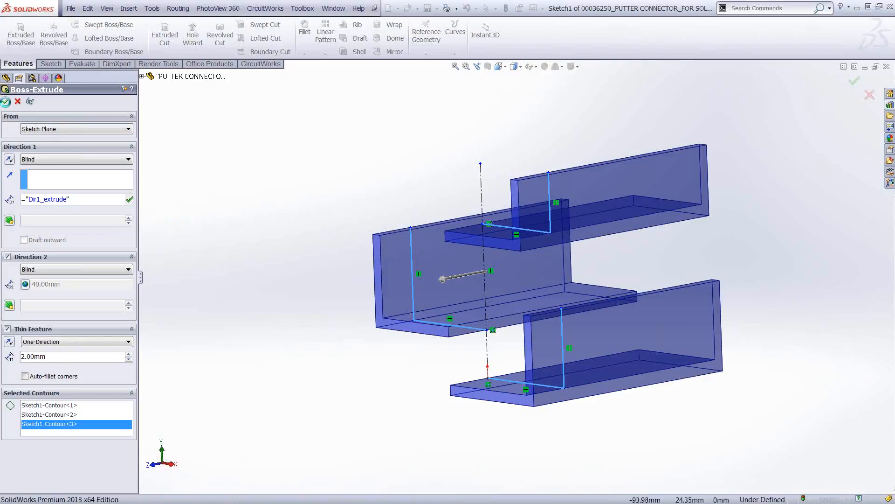
pyautogui.moveTo(427, 179); pyautogui.dragTo(418, 226, button='middle')
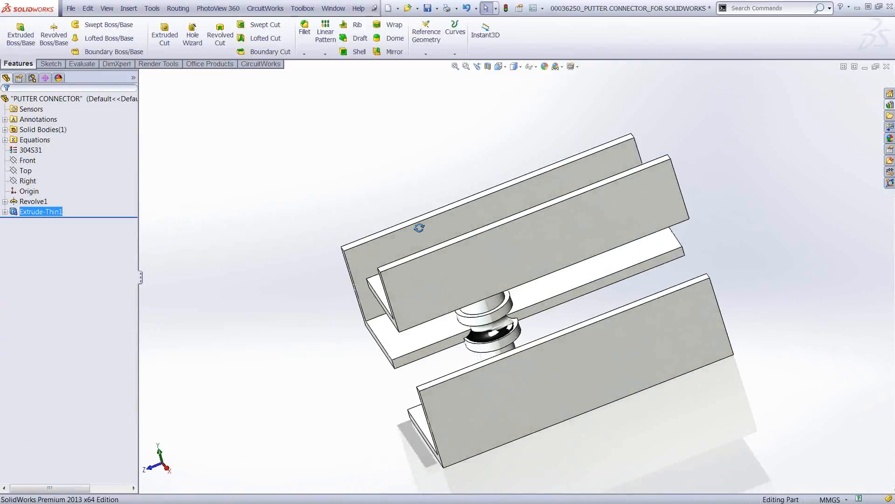
# Step: Suppress the thin extrusion and the Revolve1 feature
pyautogui.rightClick(52, 211)
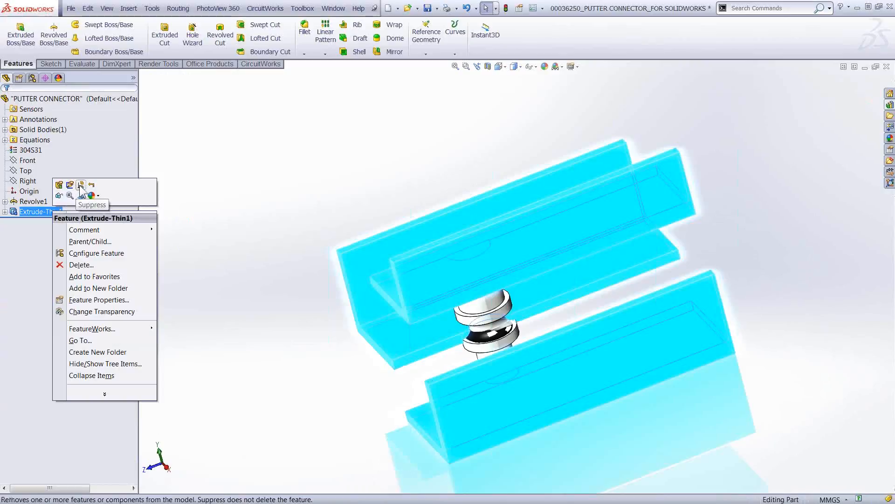
pyautogui.click(73, 184)
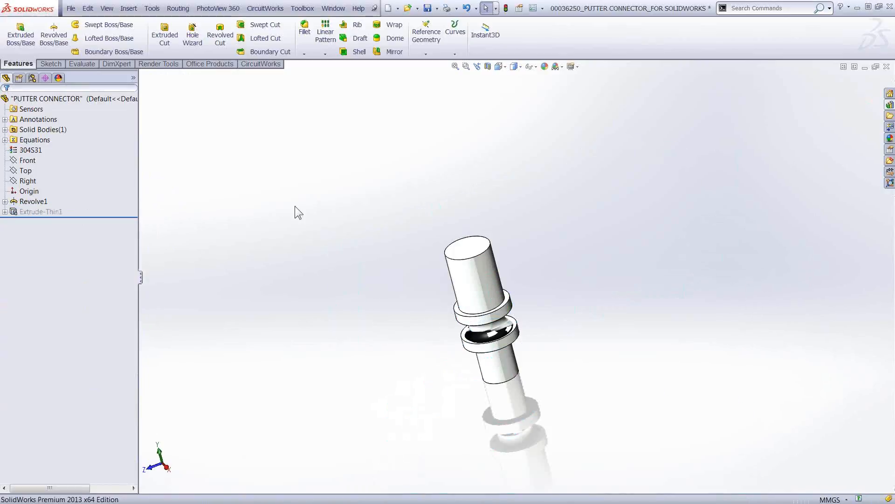
pyautogui.click(29, 202)
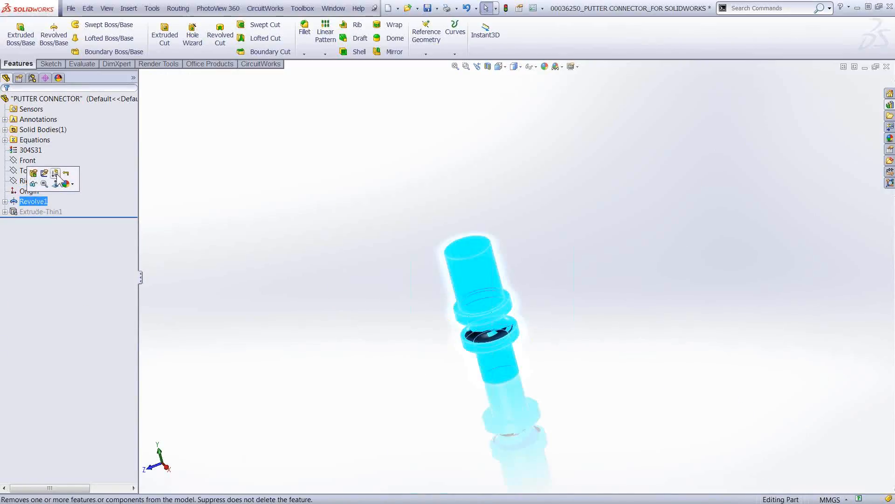
pyautogui.click(55, 173)
# Step: Unsuppress the thin extrusion and Revolve1, and hide the solid body
pyautogui.click(28, 213)
pyautogui.rightClick(31, 211)
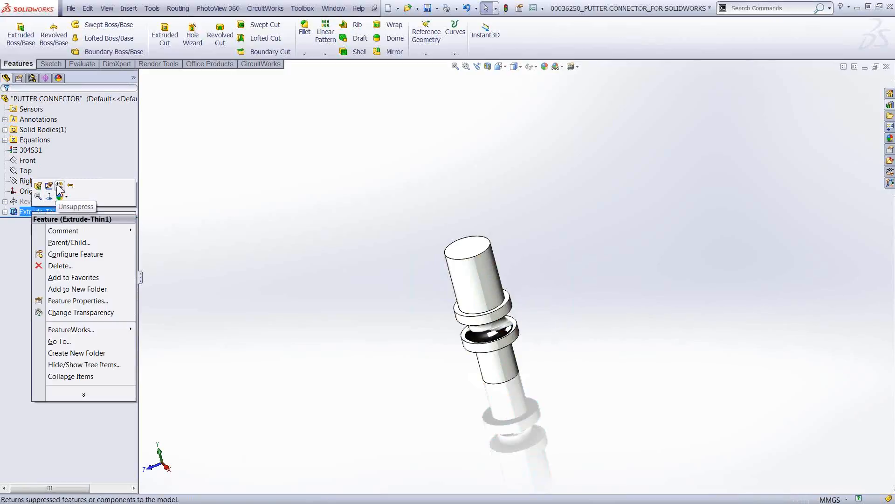
pyautogui.click(61, 190)
pyautogui.moveTo(303, 242); pyautogui.dragTo(372, 216, button='middle')
pyautogui.rightClick(68, 212)
pyautogui.click(68, 184)
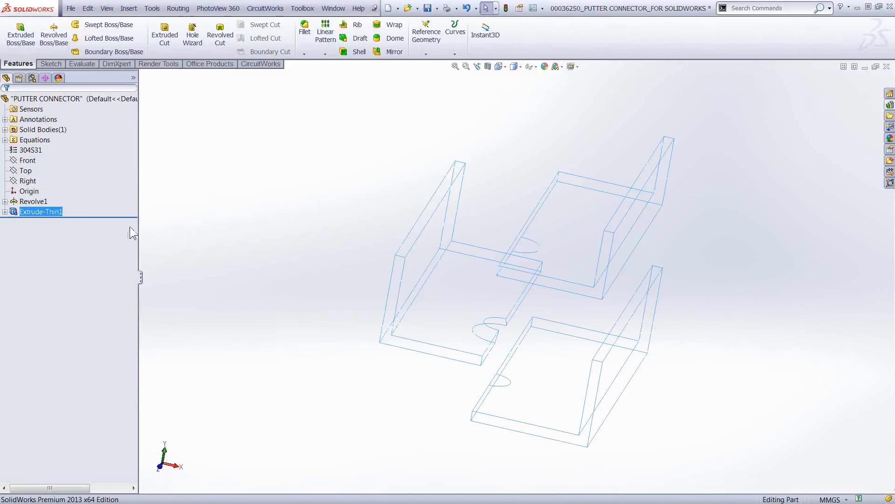
pyautogui.click(27, 206)
pyautogui.rightClick(27, 205)
pyautogui.click(32, 175)
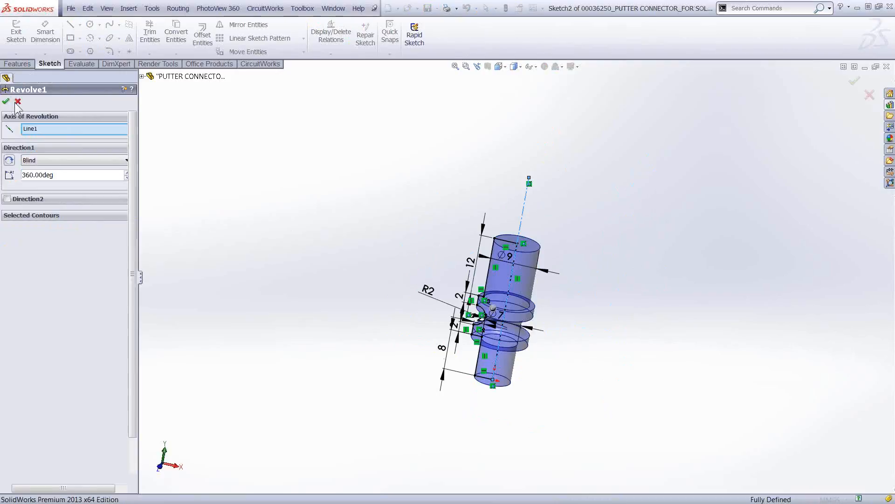
pyautogui.click(18, 102)
pyautogui.rightClick(32, 201)
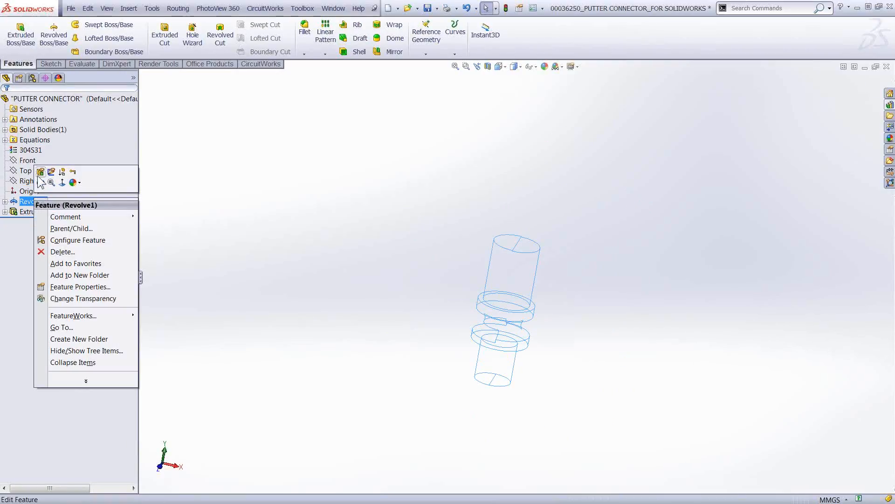
pyautogui.click(40, 172)
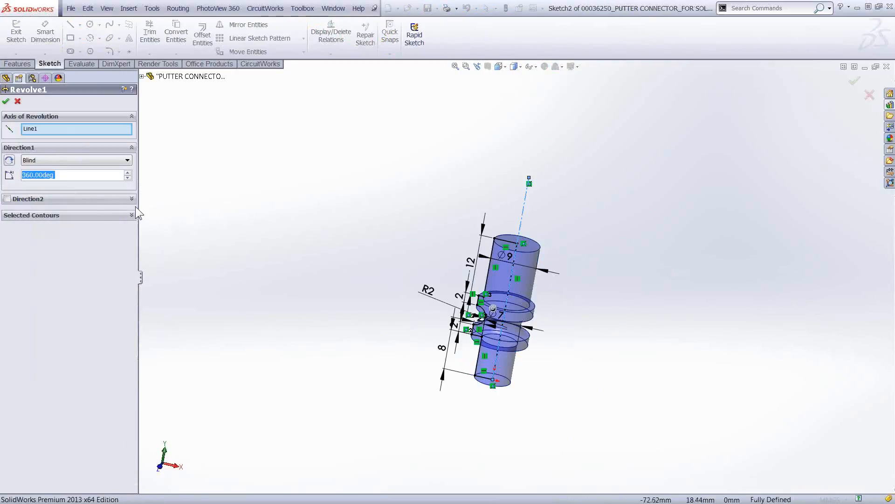
pyautogui.click(7, 101)
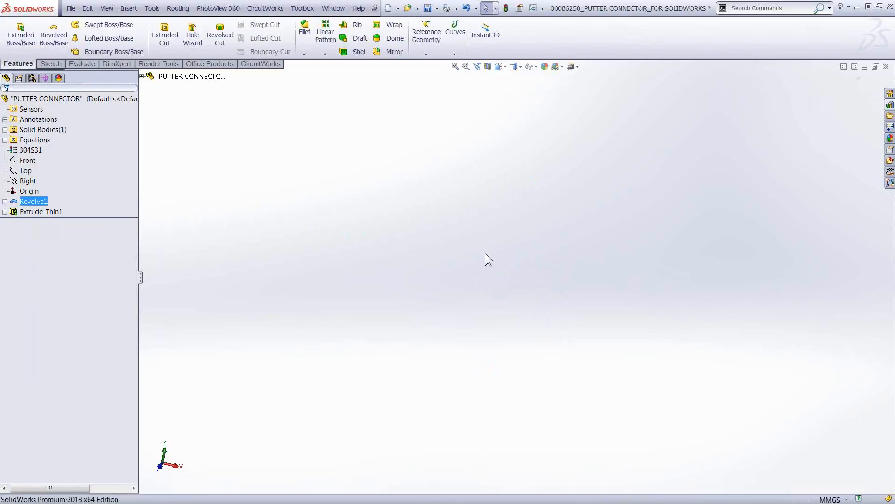
# Step: Show the hidden solid body again through the thin extrusion feature
pyautogui.rightClick(21, 210)
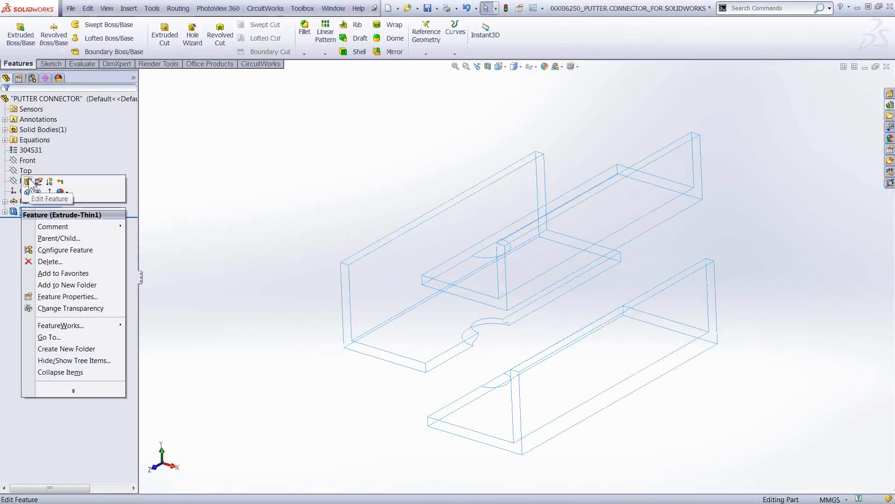
pyautogui.click(28, 191)
pyautogui.moveTo(464, 256); pyautogui.dragTo(557, 295, button='middle')
# Step: Review the Revolve1 settings and examine how the L-shaped thin walls sit around the revolved connector
pyautogui.keyDown('ctrl'); pyautogui.click(27, 202); pyautogui.keyUp('ctrl')
pyautogui.rightClick(28, 200)
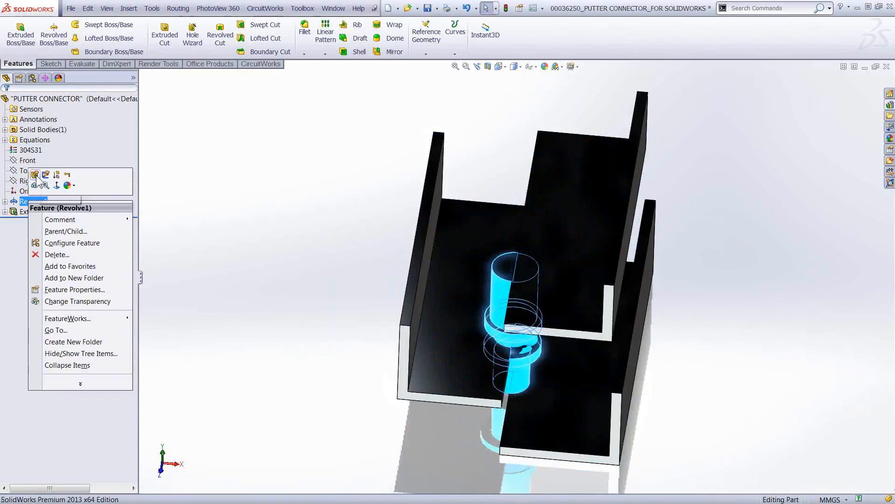
pyautogui.click(35, 176)
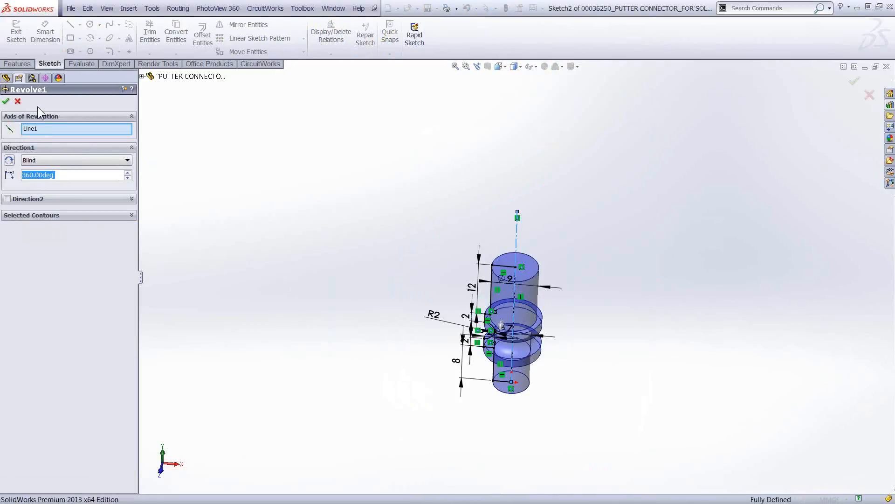
pyautogui.click(18, 101)
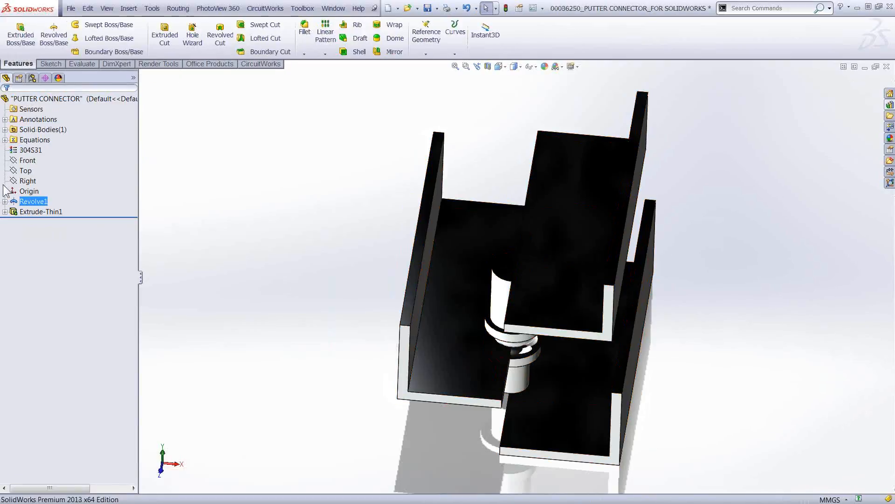
pyautogui.click(28, 201)
pyautogui.moveTo(320, 256); pyautogui.dragTo(535, 240, button='middle')
pyautogui.scroll(-3, 535, 240)
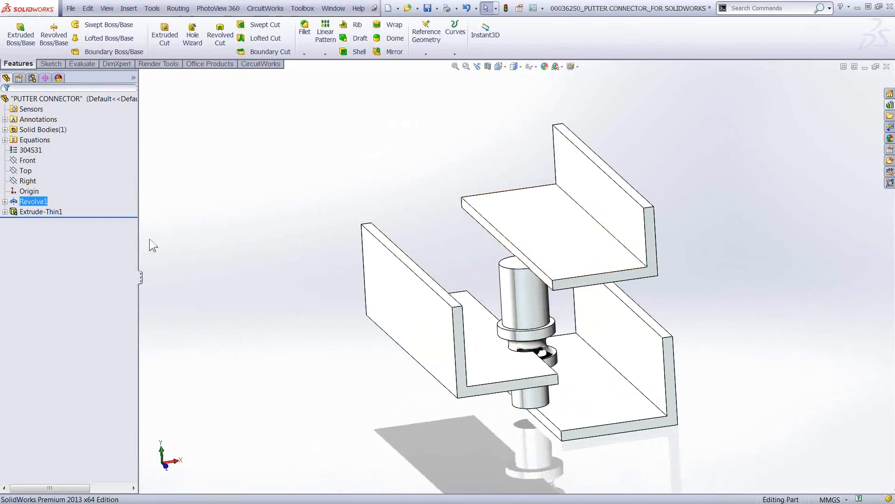
pyautogui.moveTo(326, 228); pyautogui.dragTo(459, 223, button='middle')
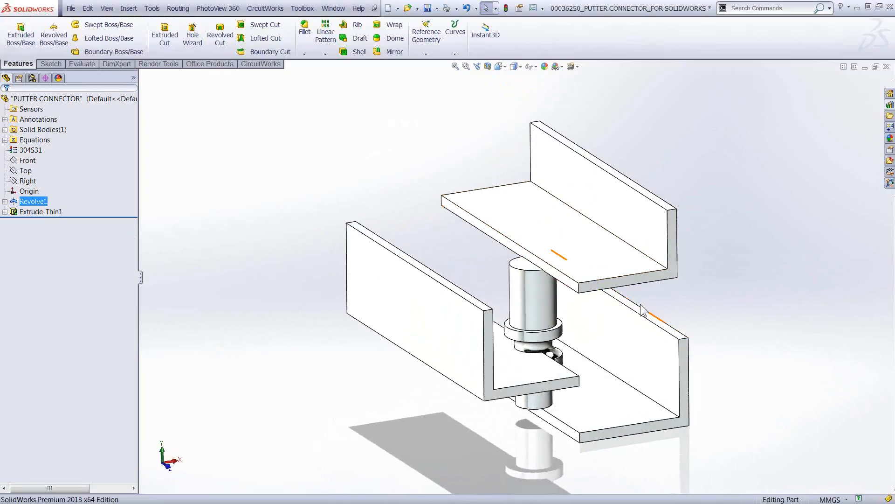
# Step: Delete the Revolve1 feature together with its dependent thin extrusion, and dismiss the equation error report
pyautogui.rightClick(39, 202)
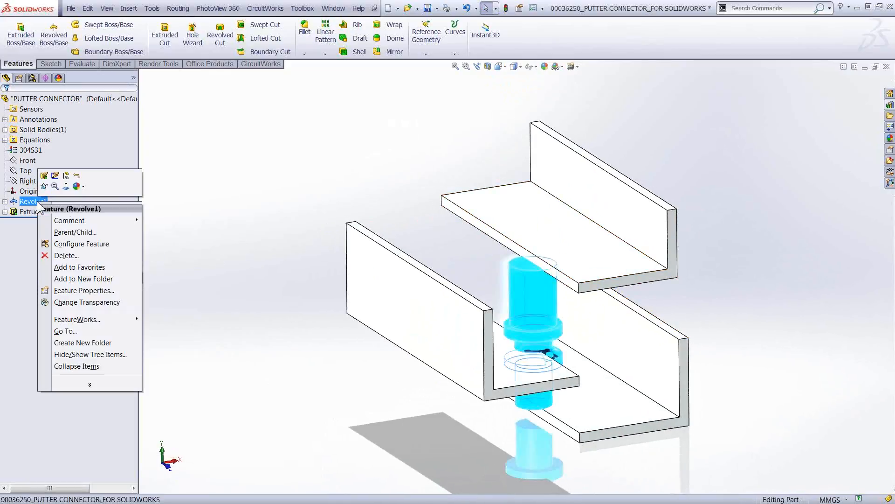
pyautogui.click(58, 254)
pyautogui.click(613, 208)
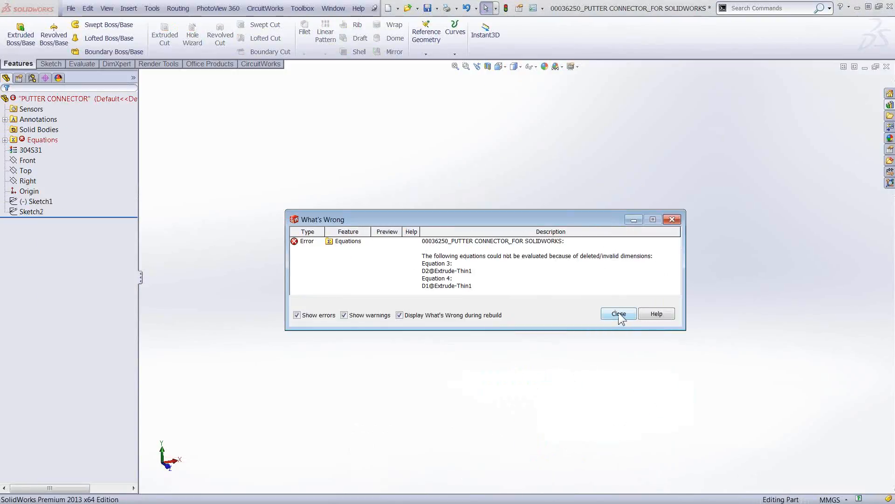
pyautogui.click(619, 313)
pyautogui.click(45, 204)
pyautogui.click(429, 222)
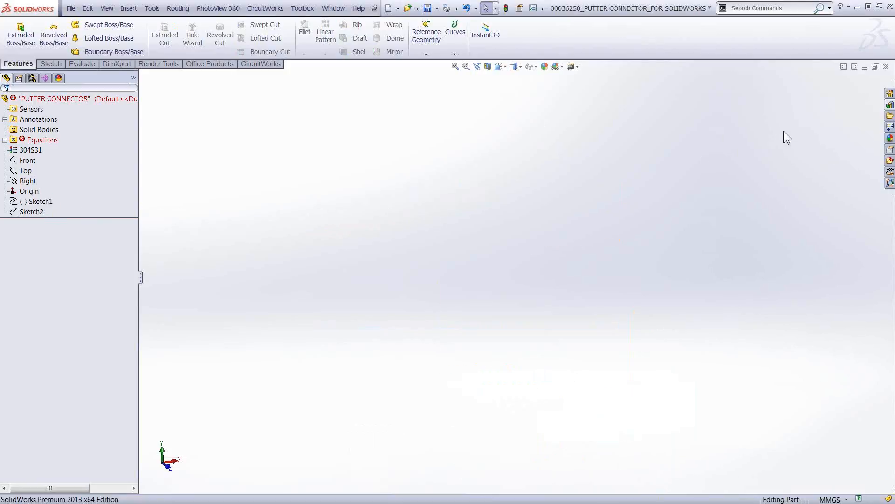
# Step: Close the putter connector part without saving, discarding its changes in the assembly as well
pyautogui.click(887, 66)
pyautogui.click(487, 261)
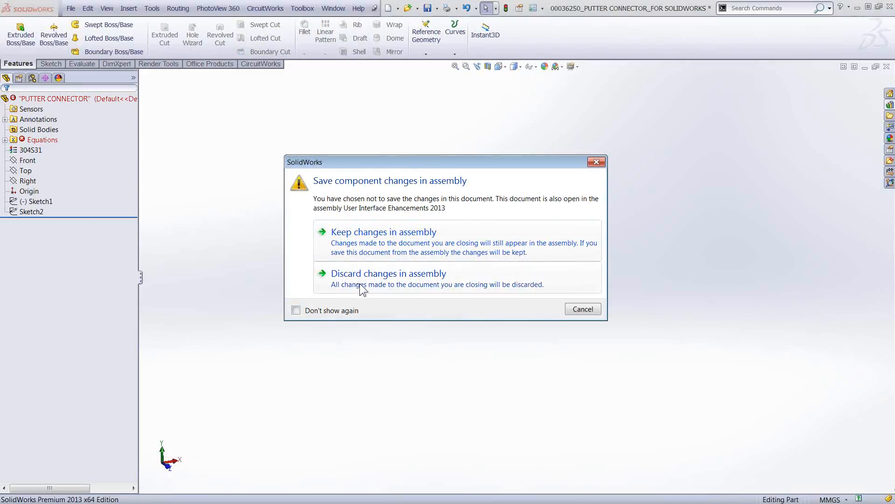
pyautogui.click(359, 283)
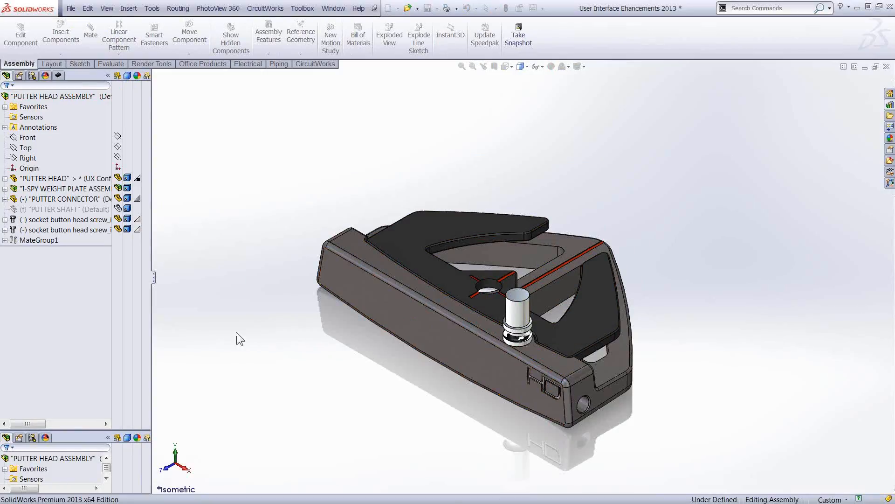
# Step: Open the putter head part from the assembly and start the Part Reviewer on it
pyautogui.click(457, 348)
pyautogui.click(481, 309)
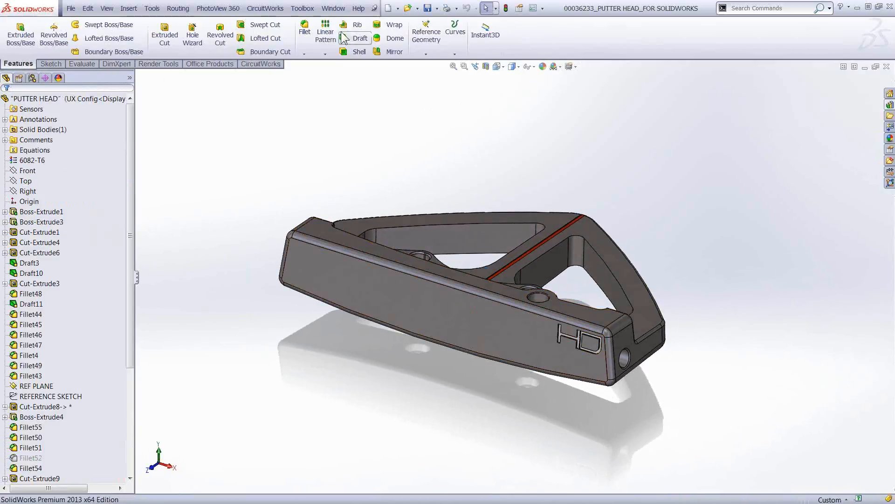
pyautogui.click(152, 8)
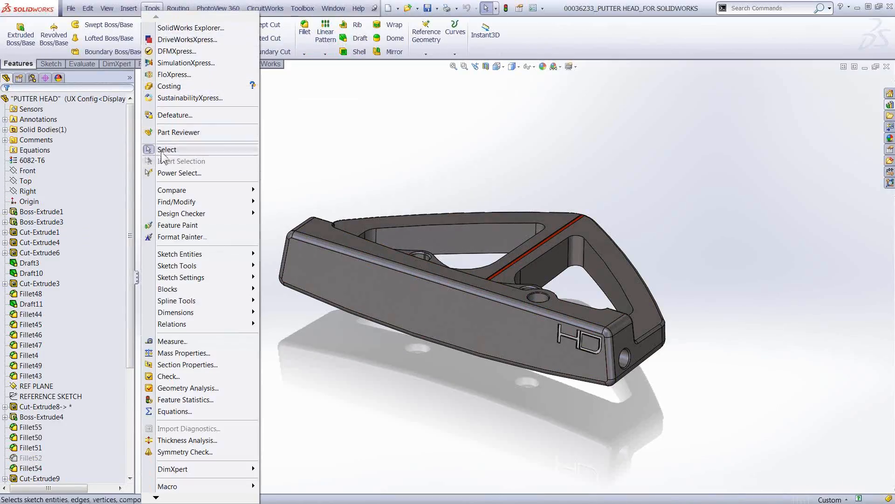
pyautogui.click(178, 132)
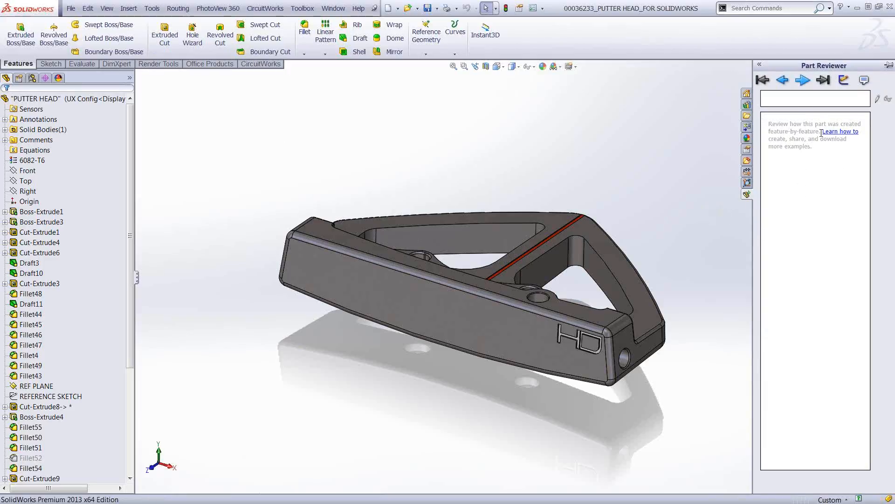
# Step: Review how the putter head was built feature by feature from the first extrusion, including sketch details, up to the commented HD cut
pyautogui.click(763, 80)
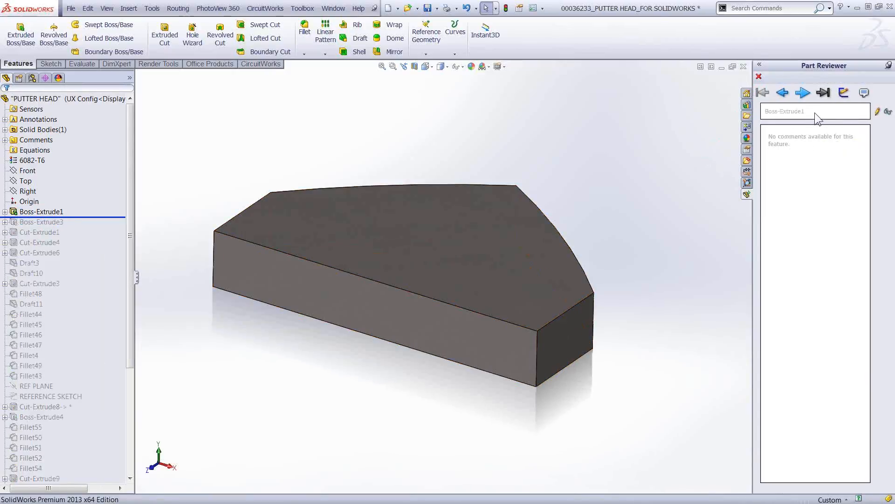
pyautogui.click(803, 93)
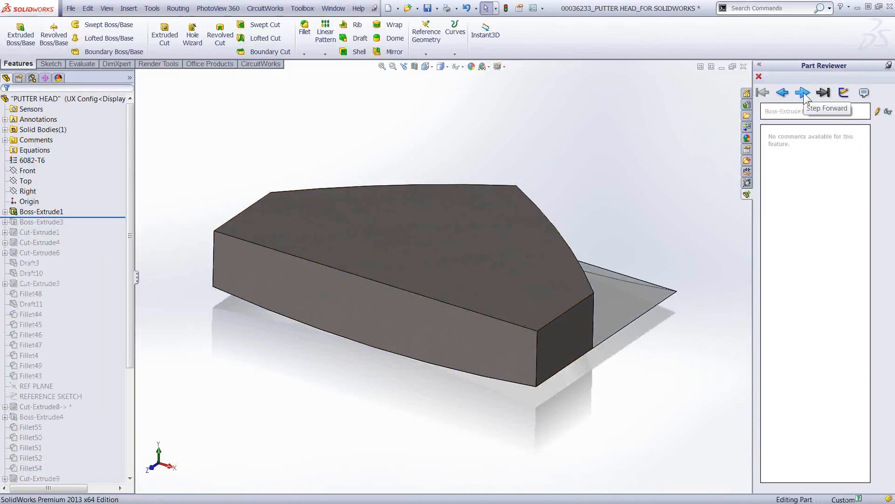
pyautogui.click(802, 93)
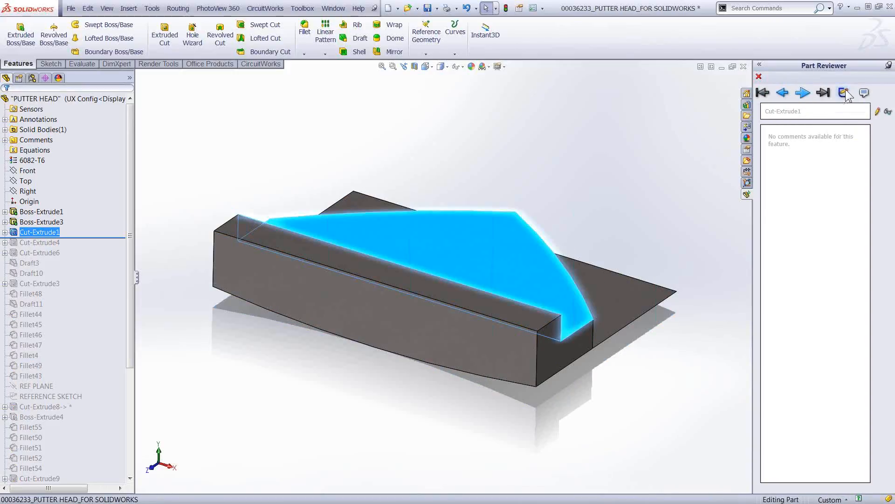
pyautogui.click(803, 94)
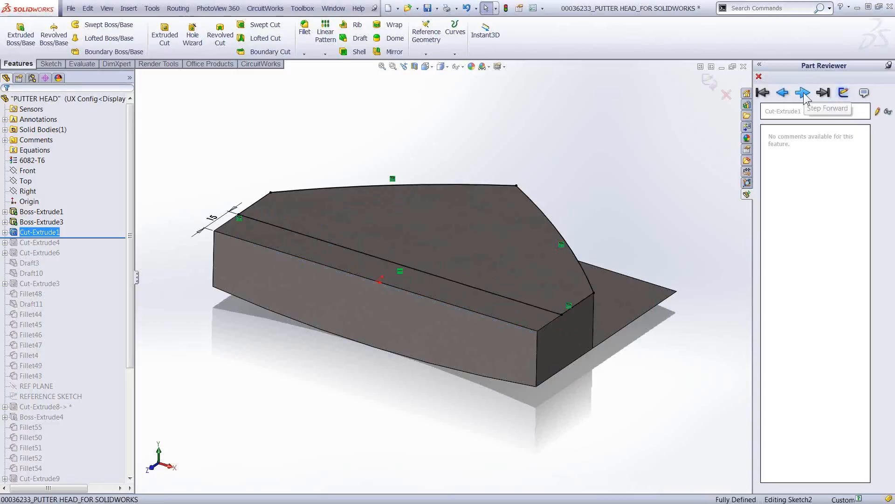
pyautogui.click(803, 93)
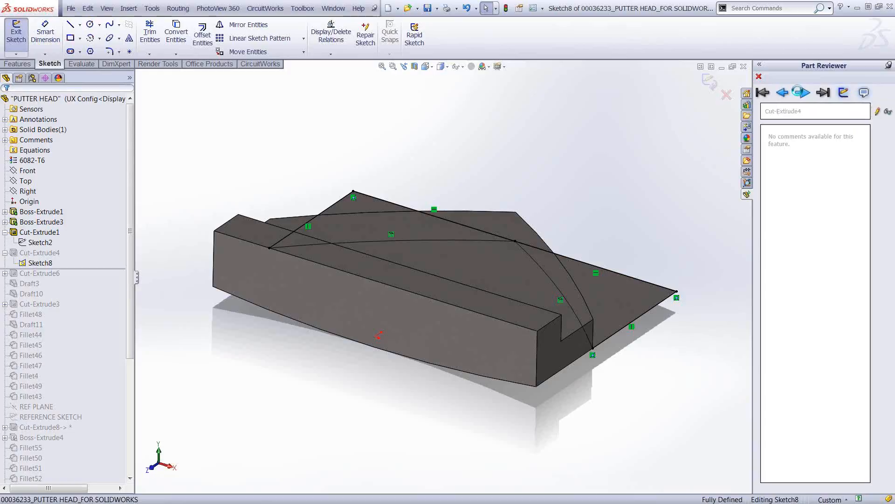
pyautogui.click(801, 92)
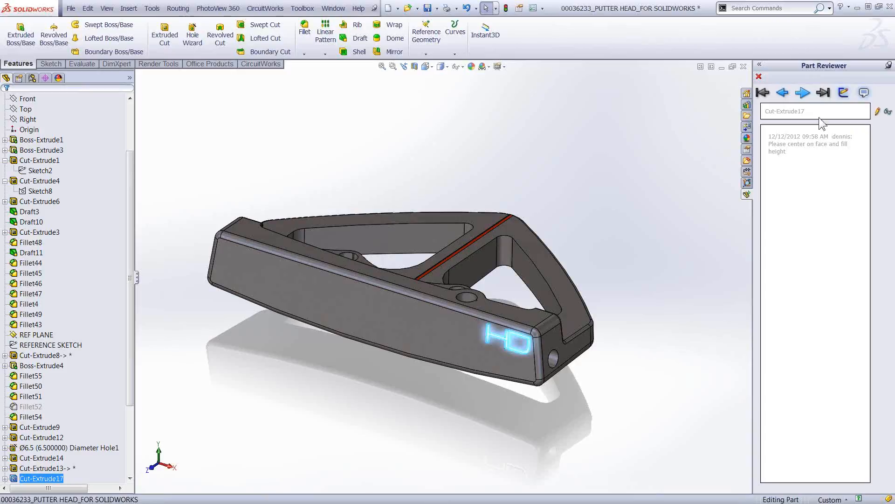
# Step: Rename Cut-Extrude17 as logo, add a date-stamped comment reading "not at this time", save it and close the Part Reviewer
pyautogui.click(877, 112)
pyautogui.moveTo(820, 113); pyautogui.dragTo(702, 119)
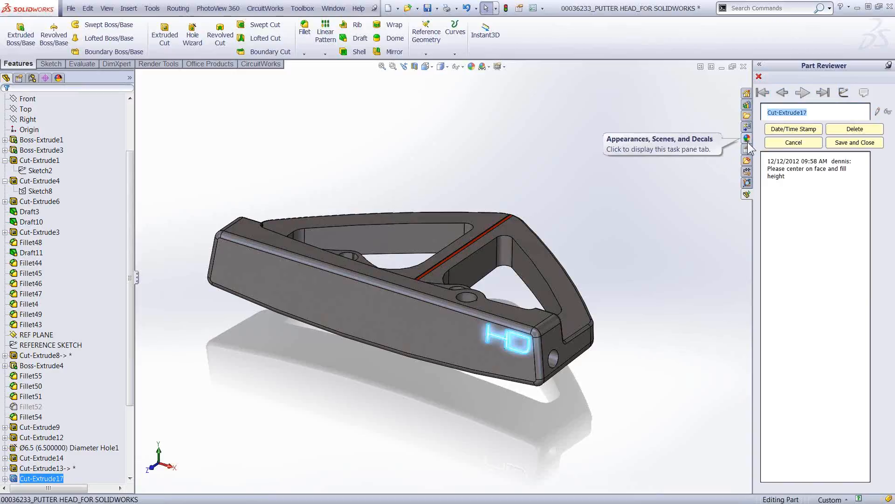
pyautogui.write('logo')
pyautogui.click(788, 187)
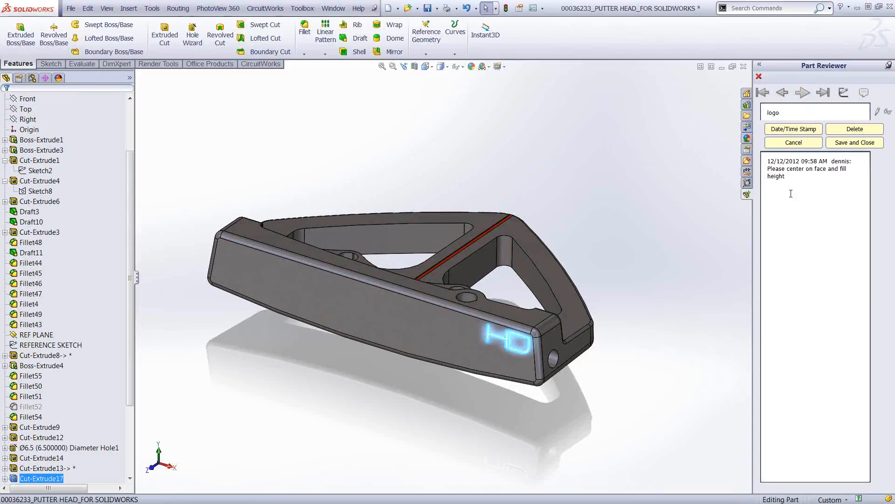
pyautogui.click(776, 133)
pyautogui.write('not at this time')
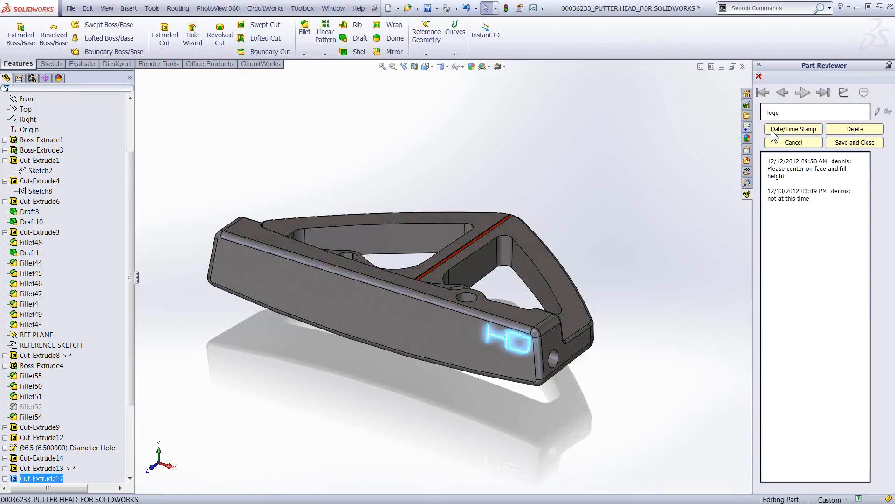
pyautogui.click(846, 145)
pyautogui.click(600, 244)
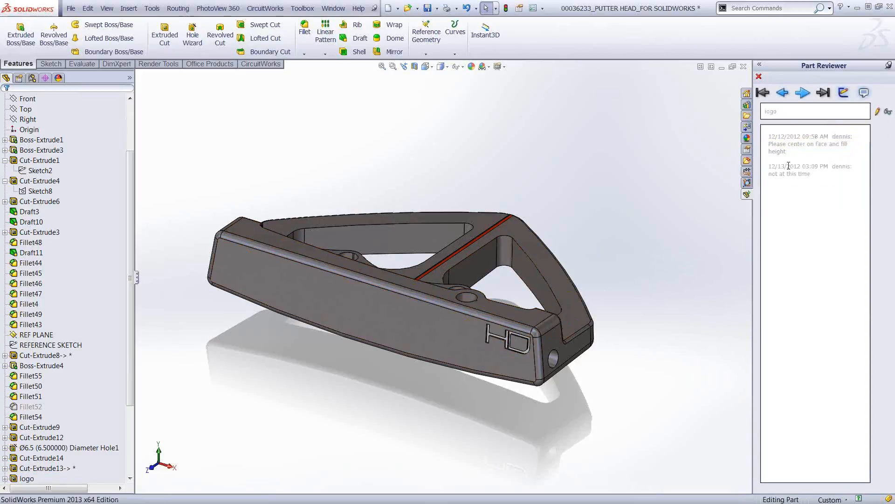
pyautogui.click(759, 77)
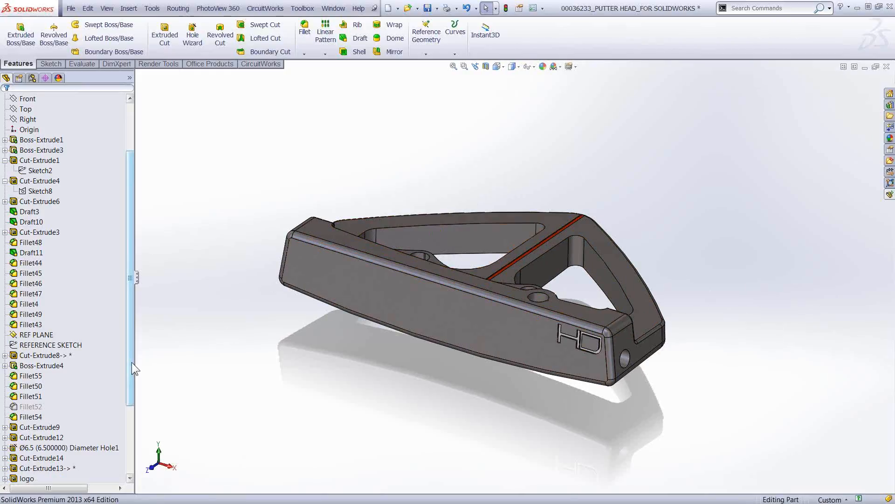
# Step: Show the putter head's feature tree as a flat tree view and inspect the sketches listed in it
pyautogui.moveTo(131, 362); pyautogui.dragTo(133, 295)
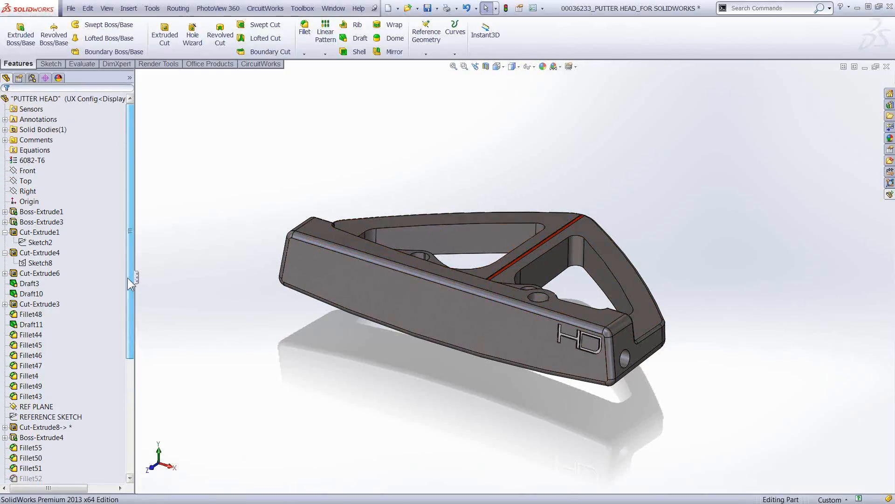
pyautogui.rightClick(28, 102)
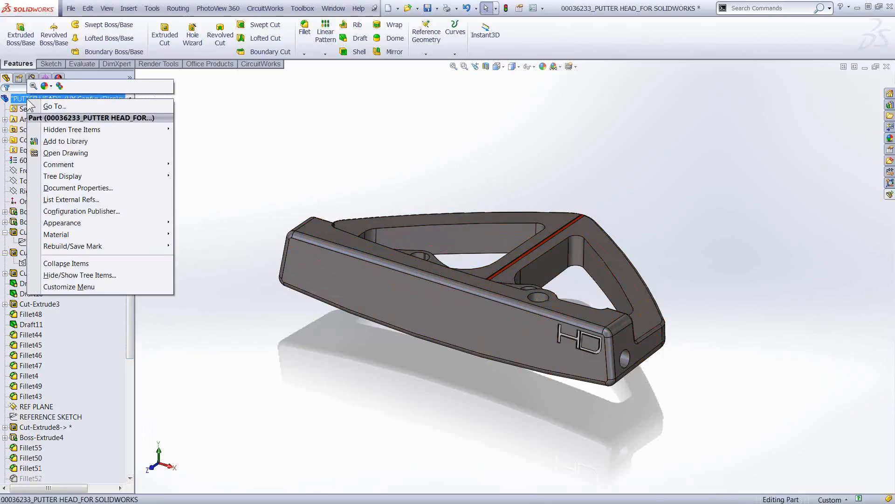
pyautogui.moveTo(52, 176)
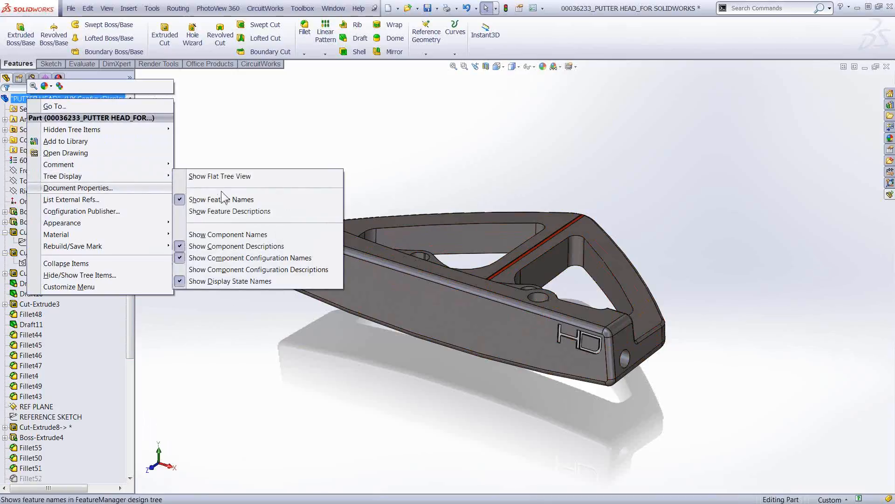
pyautogui.click(208, 176)
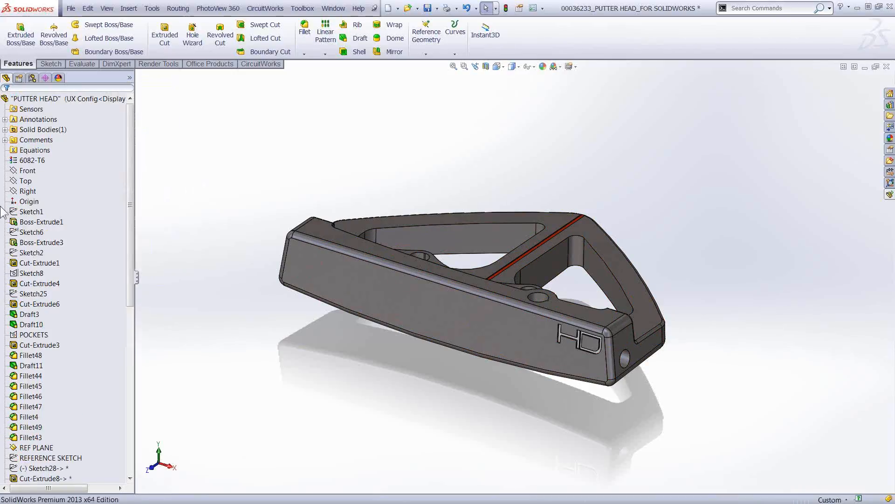
pyautogui.click(29, 212)
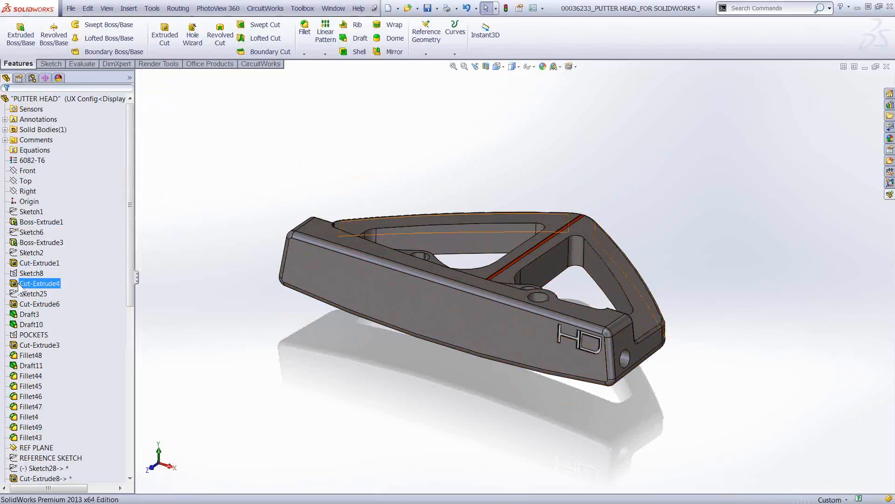
pyautogui.click(30, 202)
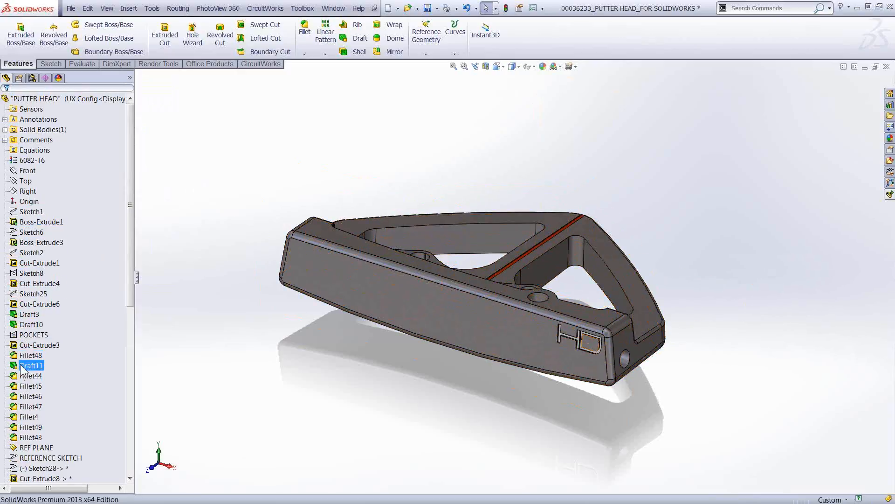
# Step: Extrude the two narrow strip contours of the POCKETS sketch 10 mm as merged crossbars, one in each pocket
pyautogui.click(31, 335)
pyautogui.moveTo(409, 326); pyautogui.dragTo(409, 362, button='middle')
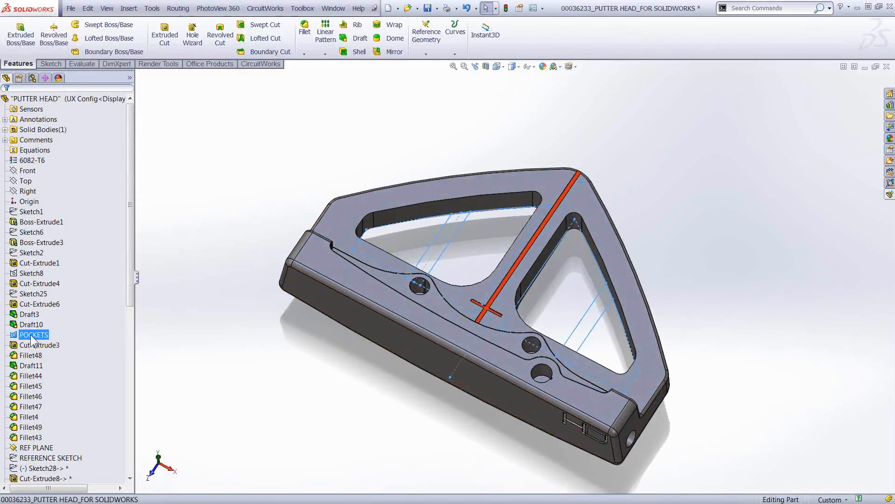
pyautogui.click(20, 35)
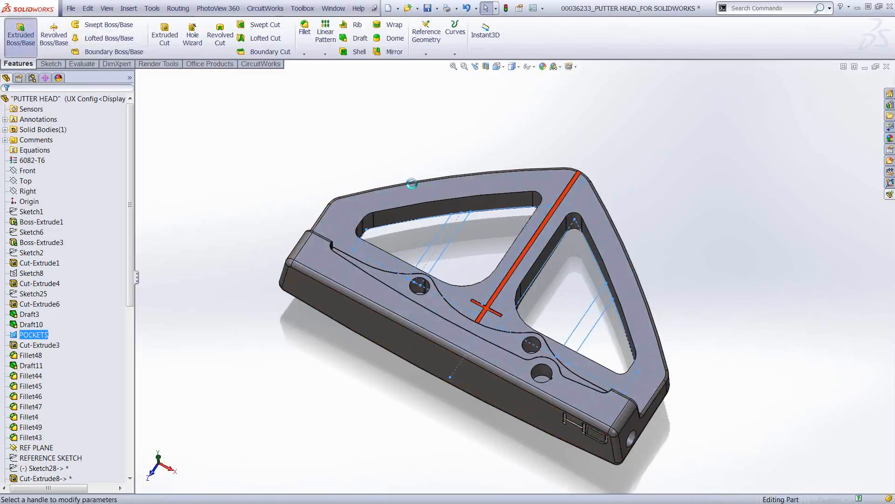
pyautogui.click(440, 241)
pyautogui.click(578, 330)
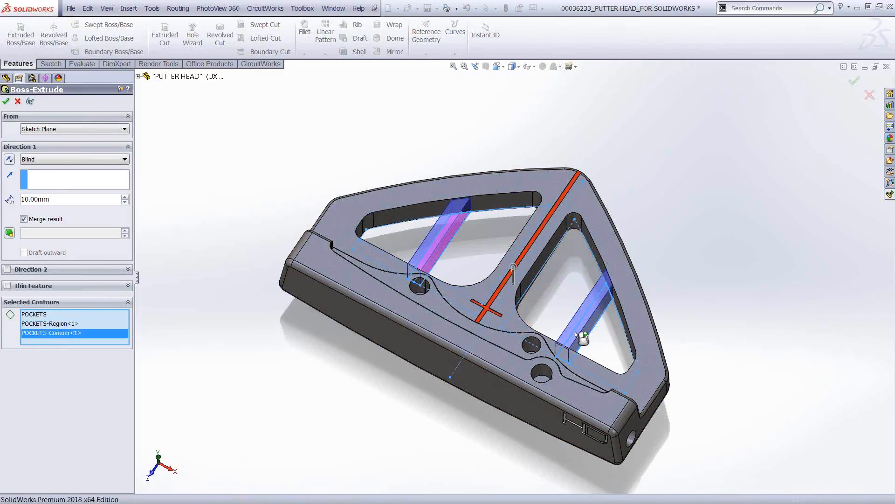
pyautogui.rightClick(575, 331)
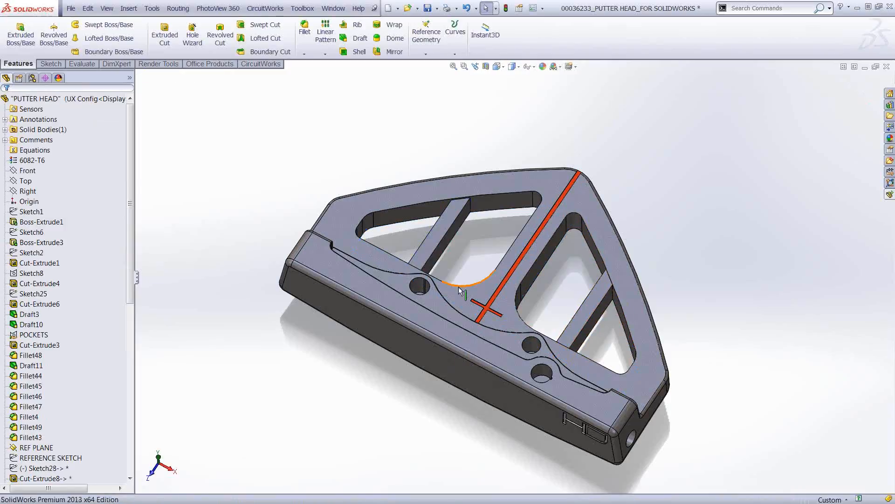
# Step: Begin a constant radius fillet on the putter head with a radius of 2 mm
pyautogui.moveTo(488, 261)
pyautogui.mouseDown(button='middle')
pyautogui.moveTo(380, 160)
pyautogui.moveTo(498, 207)
pyautogui.moveTo(502, 262)
pyautogui.mouseUp(button='middle')
pyautogui.moveTo(507, 260)
pyautogui.mouseDown(button='middle')
pyautogui.moveTo(532, 228)
pyautogui.moveTo(513, 228)
pyautogui.mouseUp(button='middle')
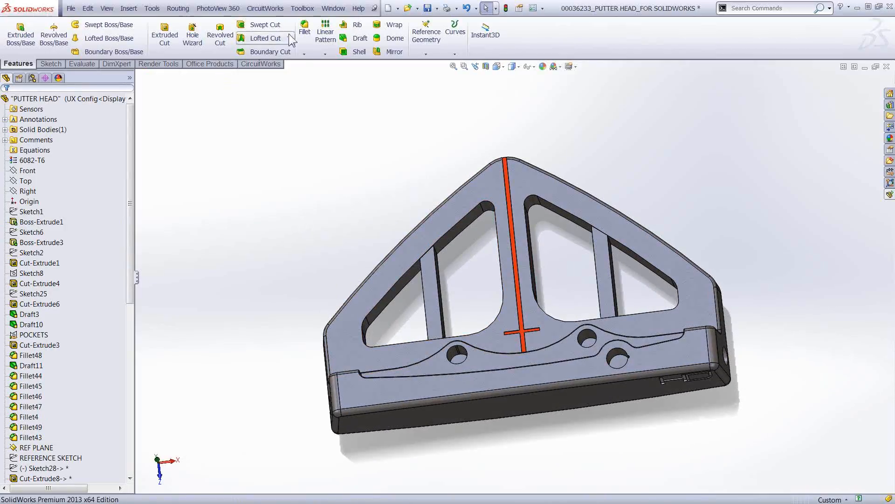
pyautogui.click(304, 29)
pyautogui.moveTo(478, 304); pyautogui.dragTo(460, 260, button='middle')
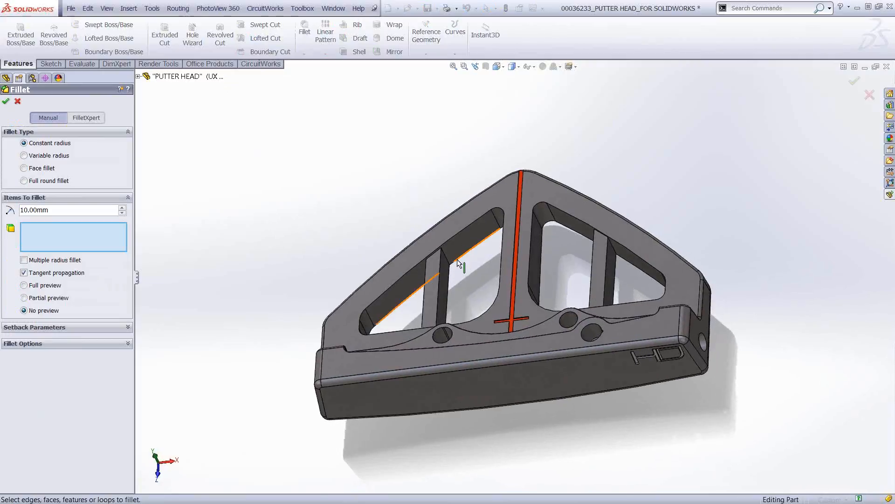
pyautogui.scroll(-3, 446, 260)
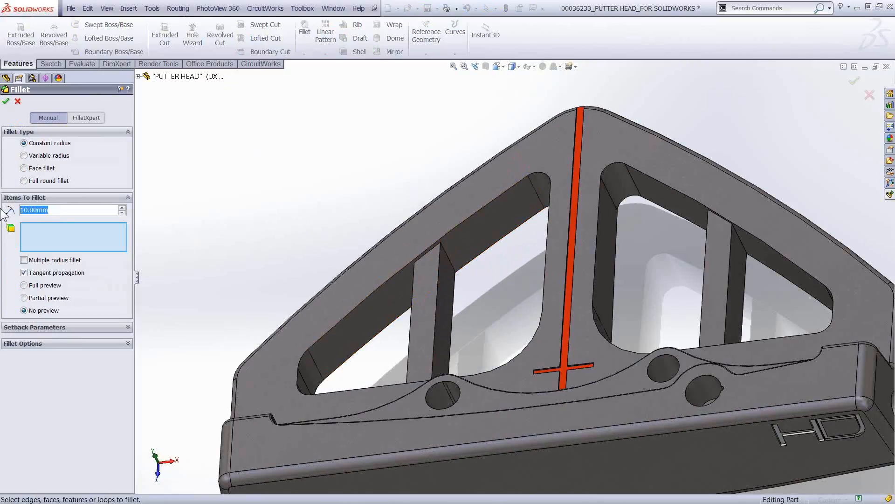
pyautogui.write('2')
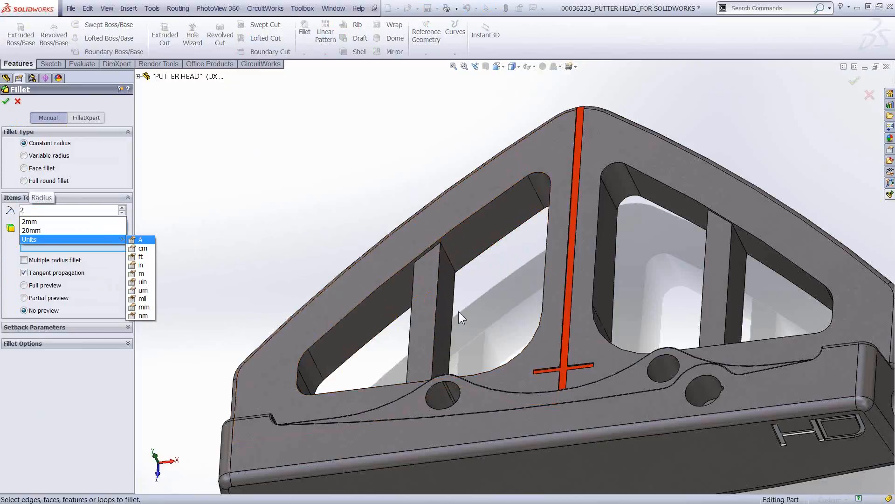
# Step: Try to fillet the edges of both pockets and their crossbar ends, expanding the selection from one crossbar end edge
pyautogui.click(449, 258)
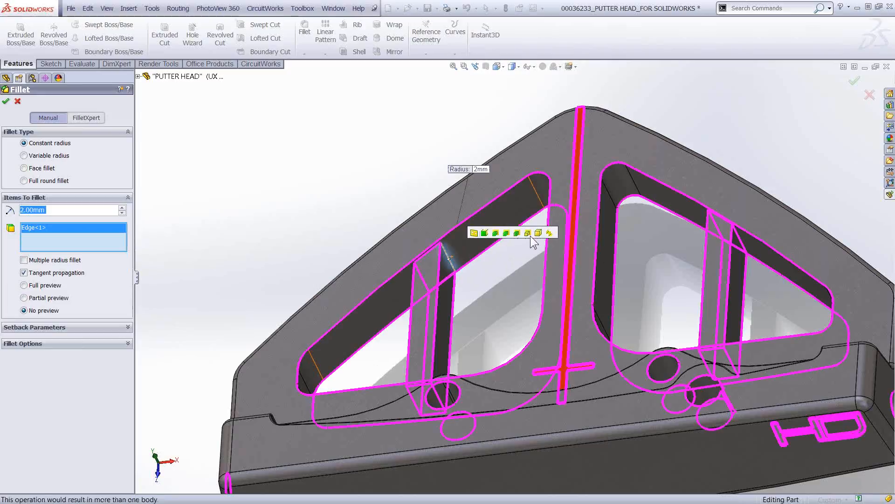
pyautogui.click(506, 233)
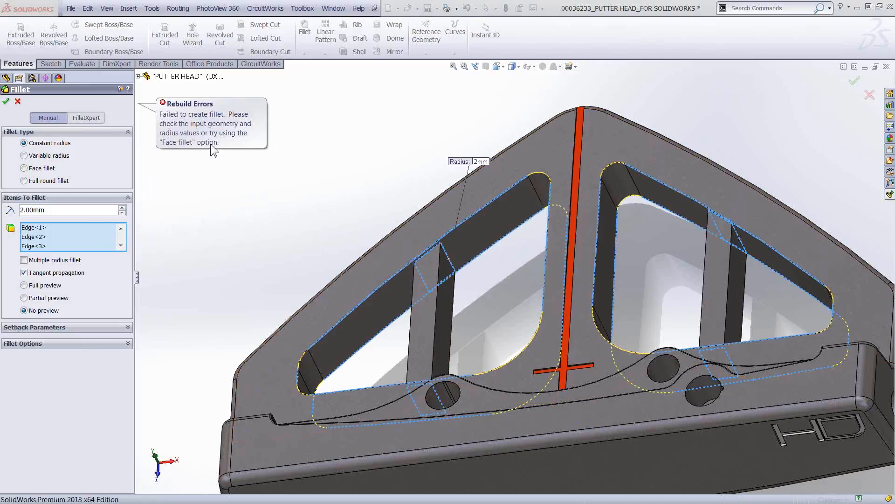
pyautogui.rightClick(101, 228)
pyautogui.click(182, 234)
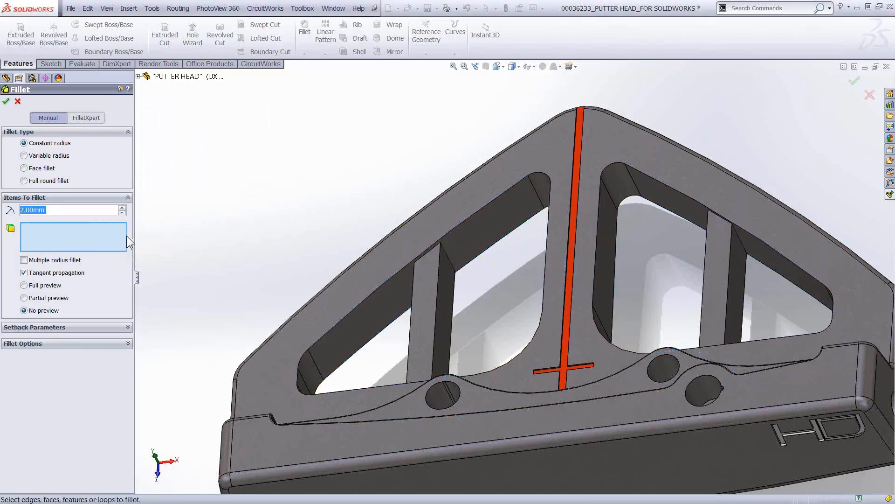
pyautogui.click(429, 280)
pyautogui.click(448, 262)
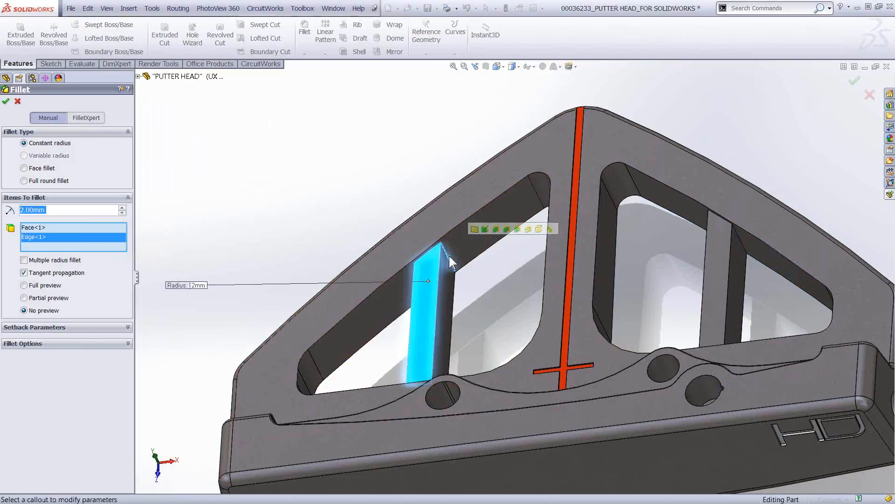
pyautogui.rightClick(66, 240)
pyautogui.click(89, 244)
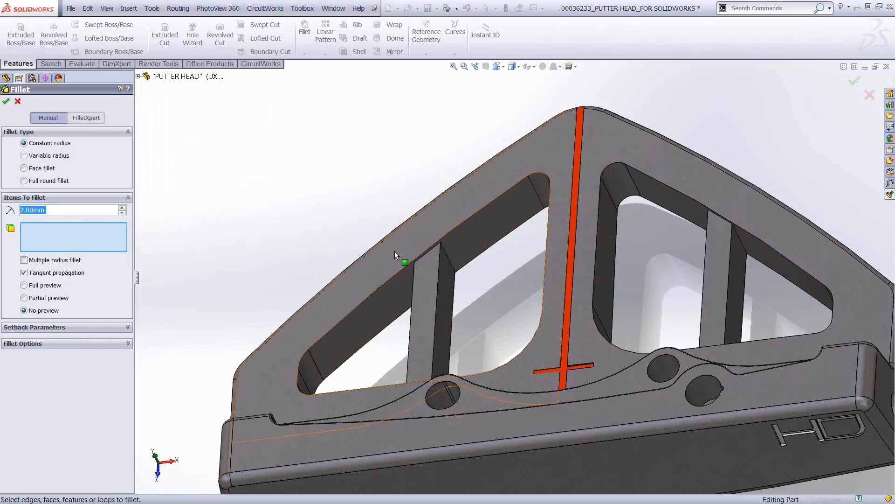
# Step: Fillet the loop of edges where the upper end of the crossbar meets the pocket wall, using the edge selection suggestions
pyautogui.click(446, 258)
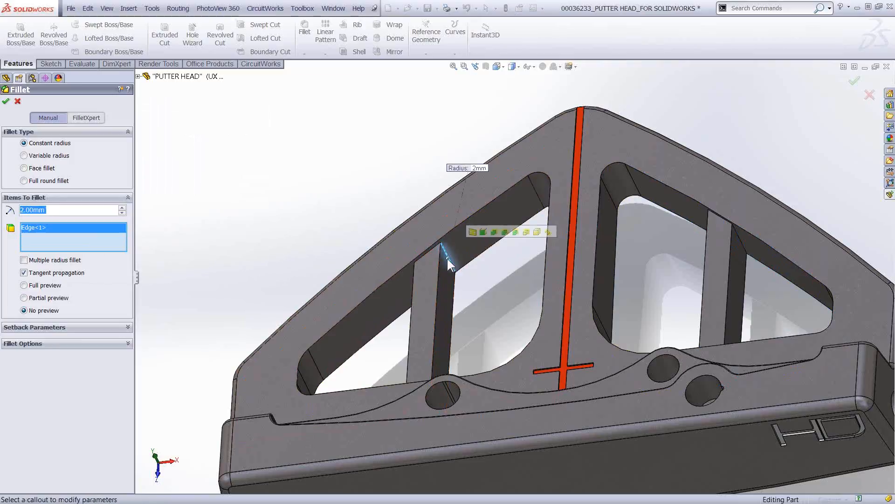
pyautogui.click(474, 232)
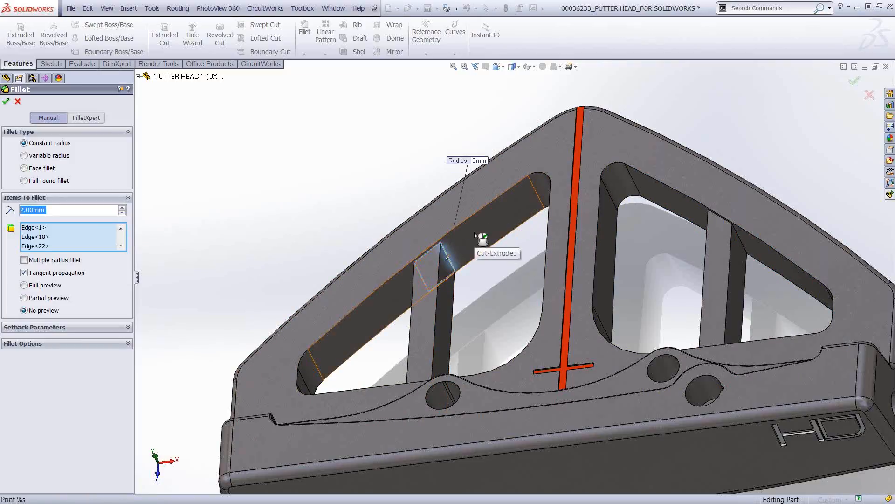
pyautogui.rightClick(474, 232)
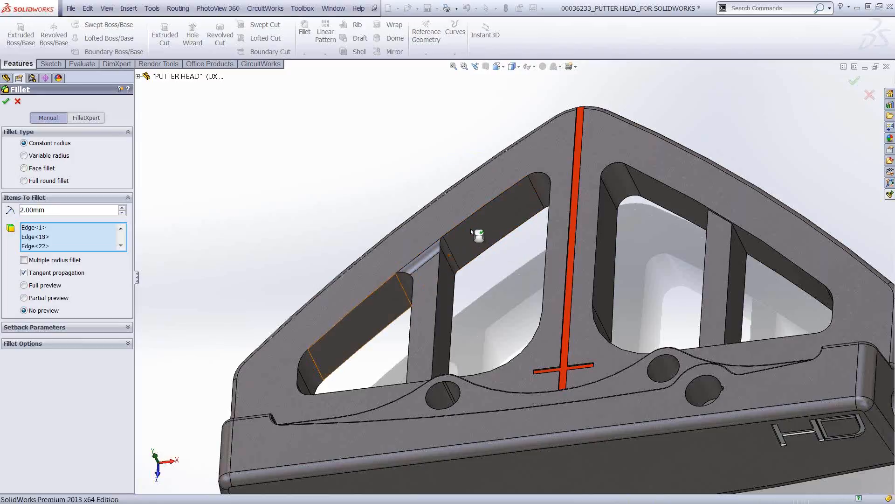
# Step: Try a 2 mm fillet on the inner edge loops of the head's top face, expanding the selection from one pocket edge
pyautogui.click(470, 217)
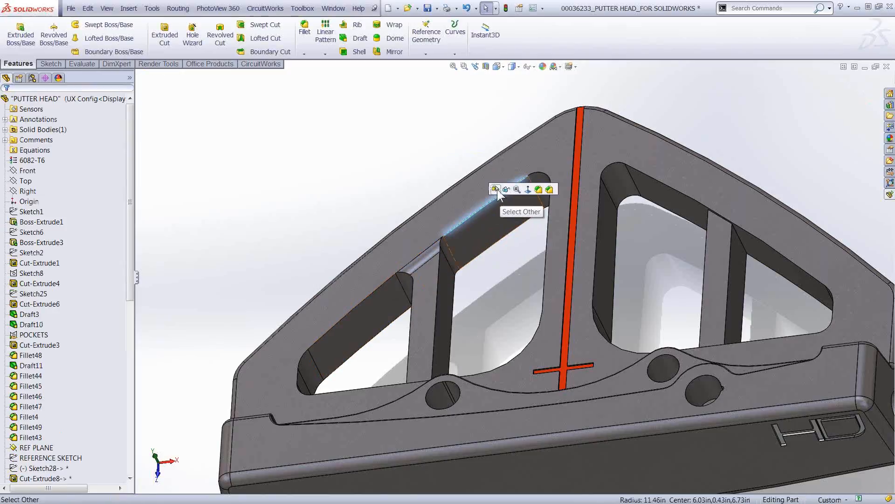
pyautogui.click(305, 28)
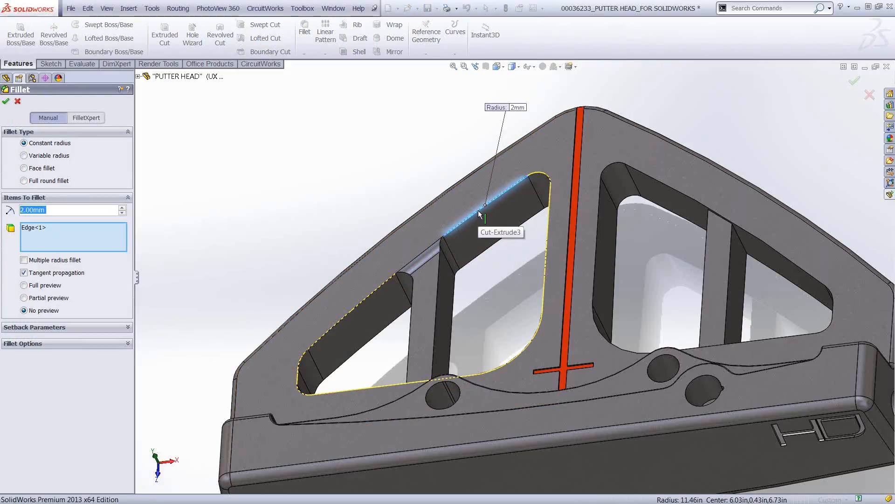
pyautogui.rightClick(112, 228)
pyautogui.click(140, 232)
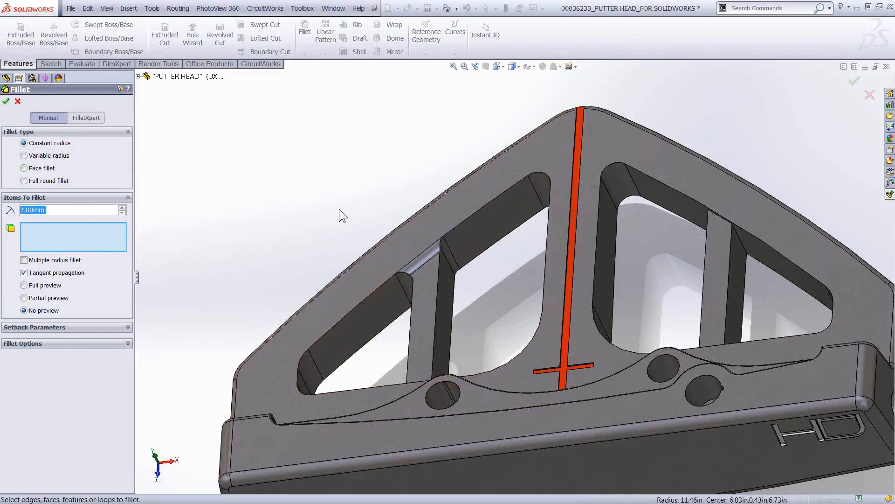
pyautogui.click(479, 211)
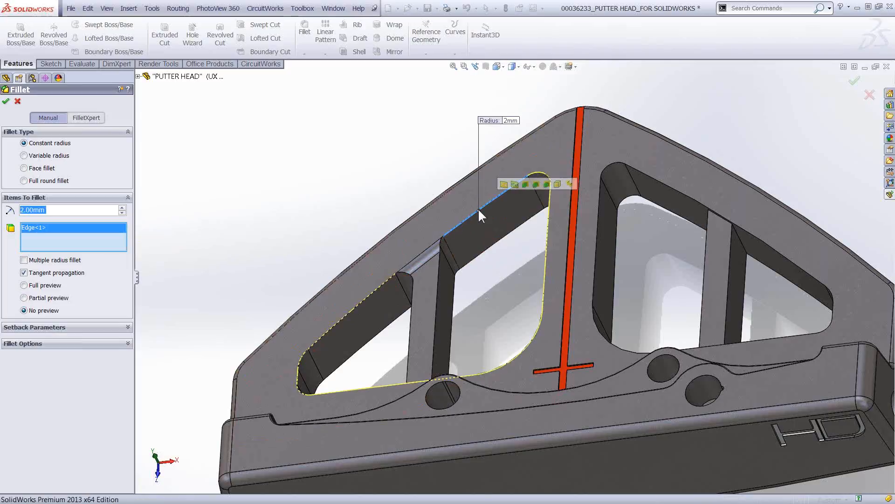
pyautogui.click(525, 184)
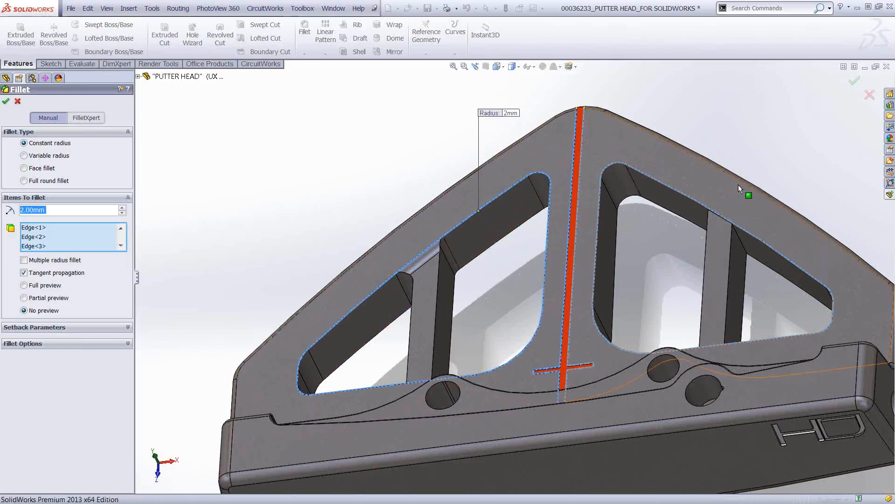
pyautogui.click(6, 102)
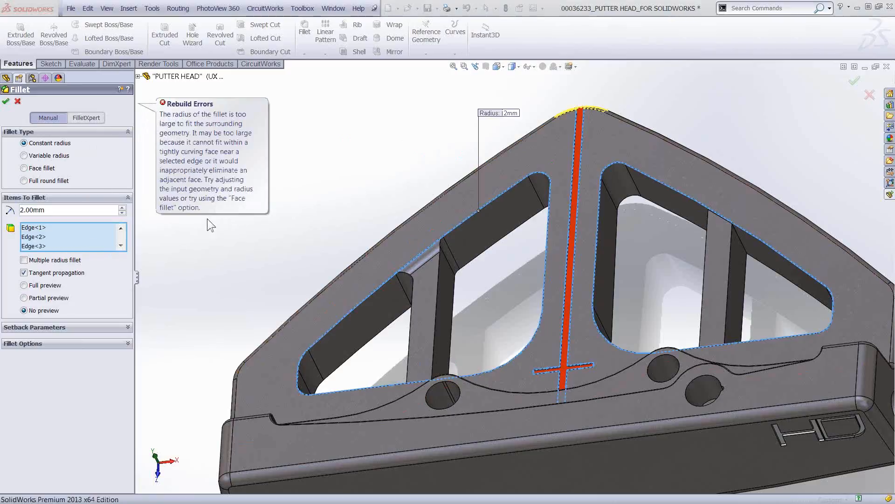
pyautogui.rightClick(88, 237)
pyautogui.click(124, 241)
# Step: Try a 1 mm fillet on the virtual right face edges of one pocket from the underside, and abandon the command
pyautogui.moveTo(625, 187); pyautogui.dragTo(550, 238, button='middle')
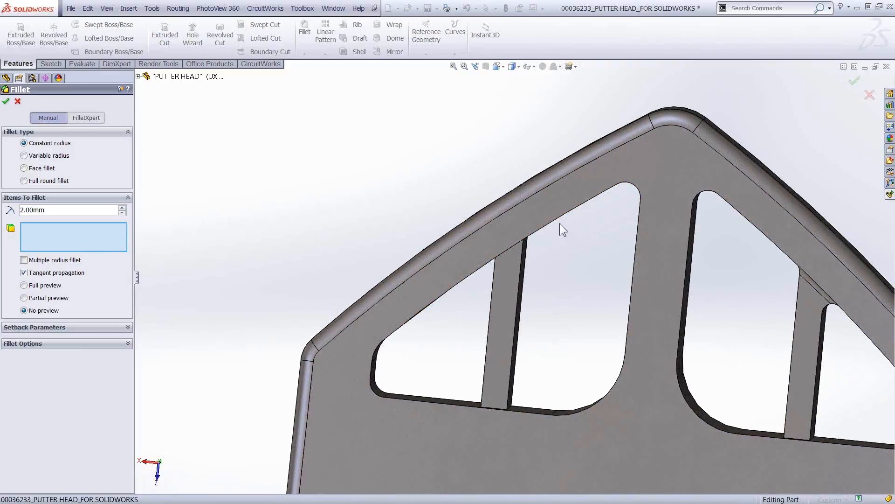
pyautogui.click(556, 217)
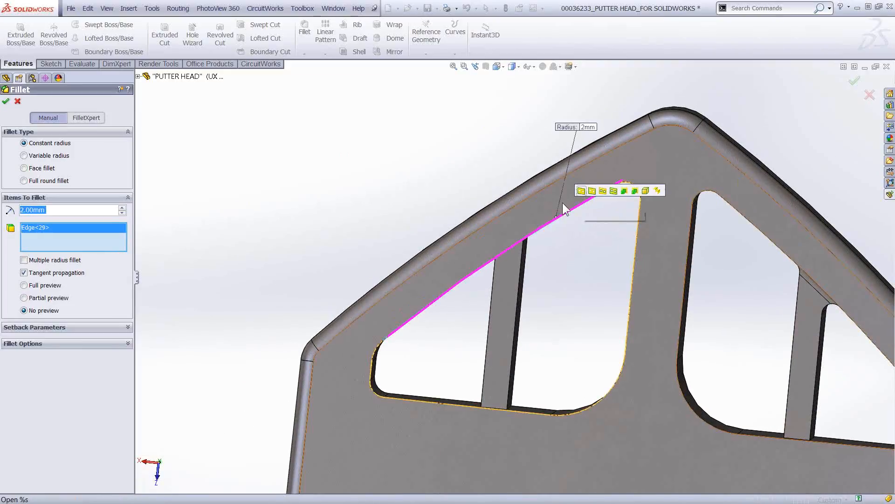
pyautogui.doubleClick(43, 209)
pyautogui.write('1')
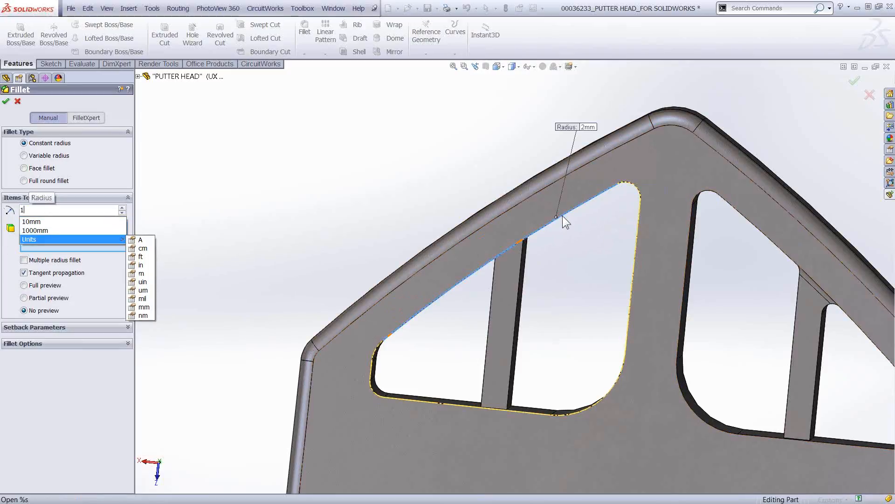
pyautogui.press('Return')
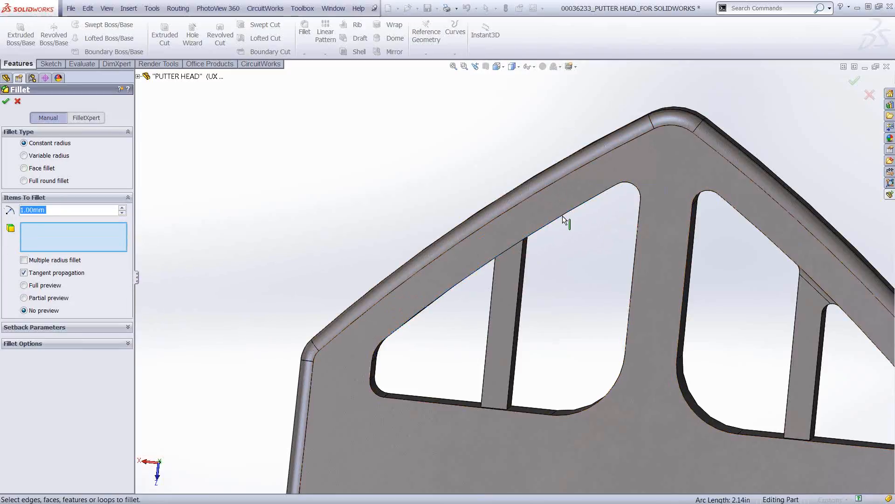
pyautogui.click(564, 218)
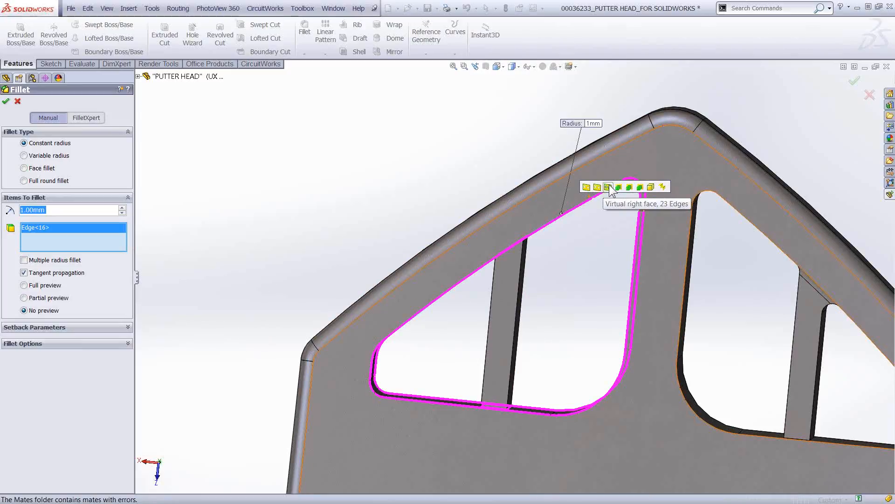
pyautogui.click(608, 187)
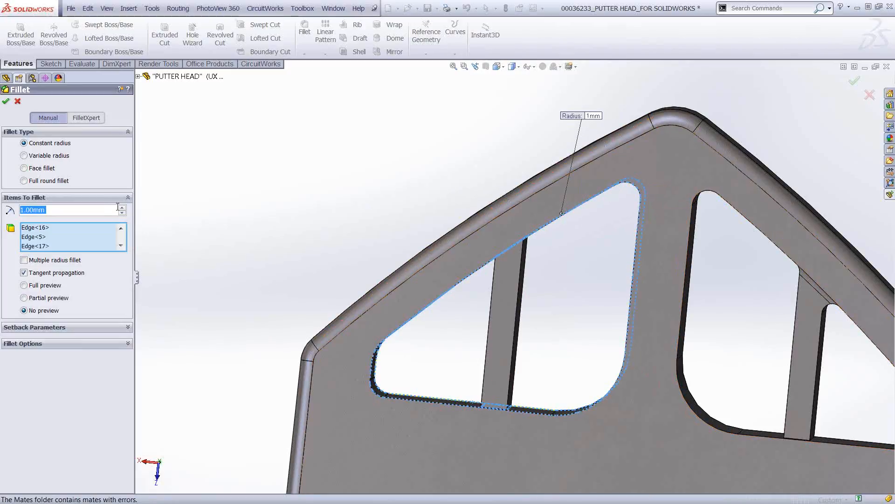
pyautogui.click(6, 102)
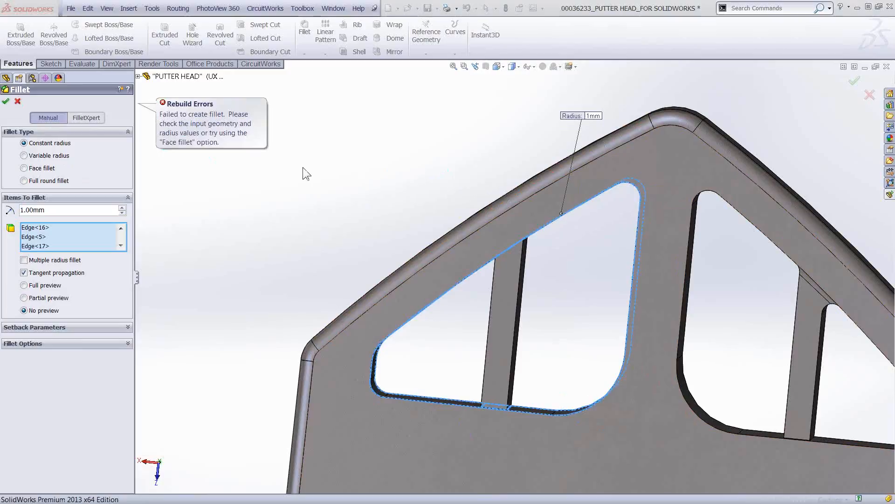
pyautogui.rightClick(78, 238)
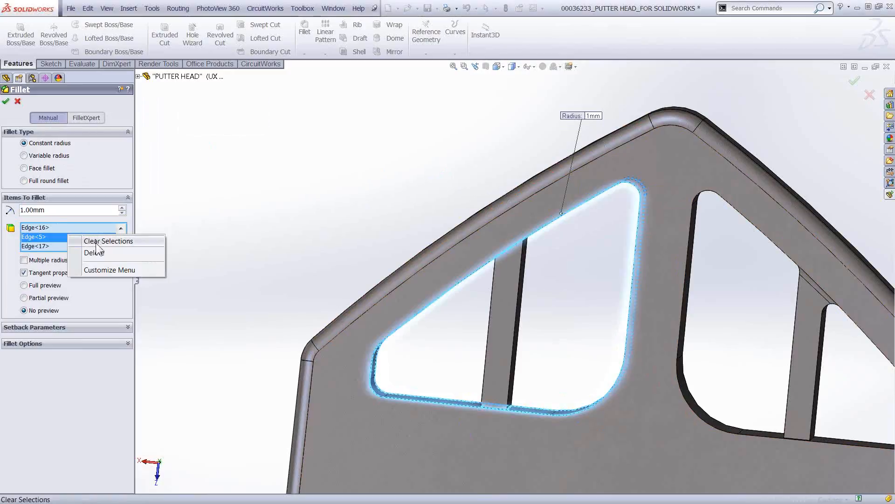
pyautogui.click(96, 242)
pyautogui.scroll(3, 578, 251)
pyautogui.moveTo(609, 237); pyautogui.dragTo(632, 388, button='middle')
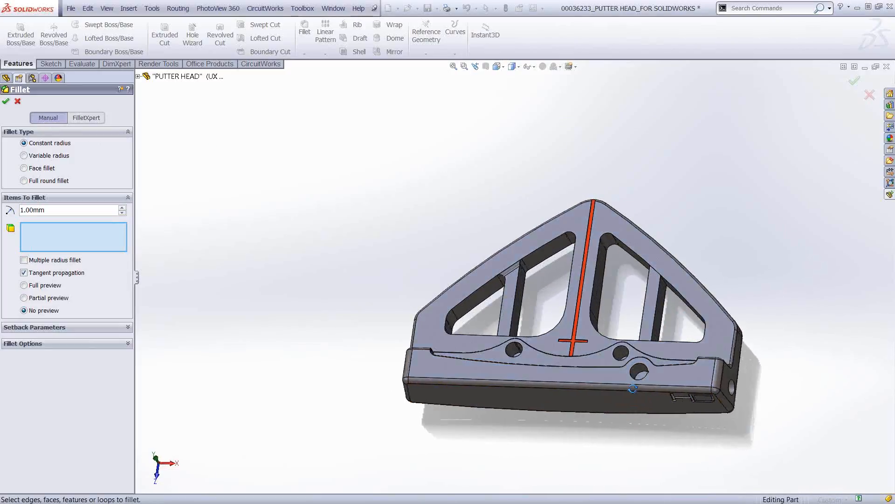
pyautogui.scroll(-2, 573, 339)
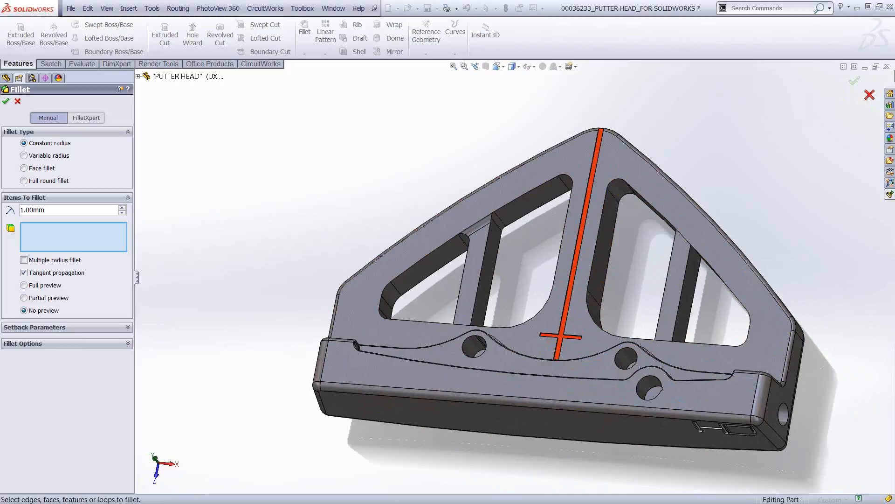
pyautogui.click(869, 94)
# Step: Close the putter head part without saving, discard its changes in the assembly, rebuild the assembly and dismiss the error list
pyautogui.click(887, 67)
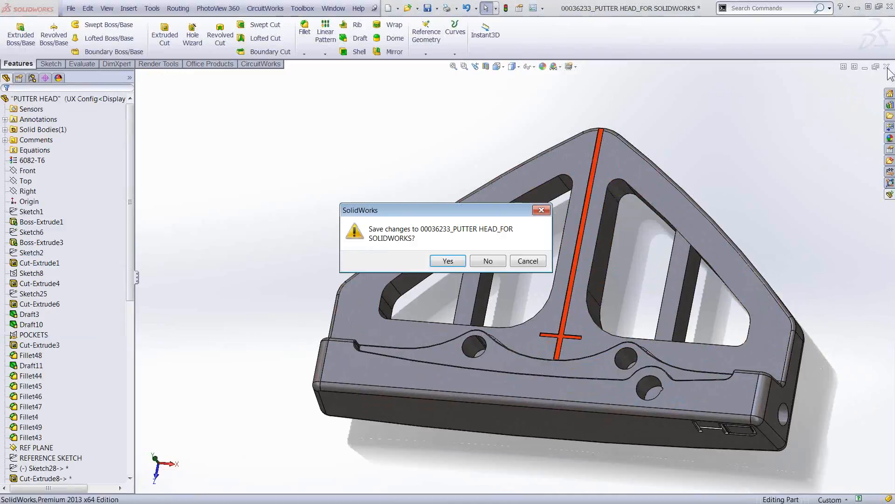
pyautogui.click(482, 261)
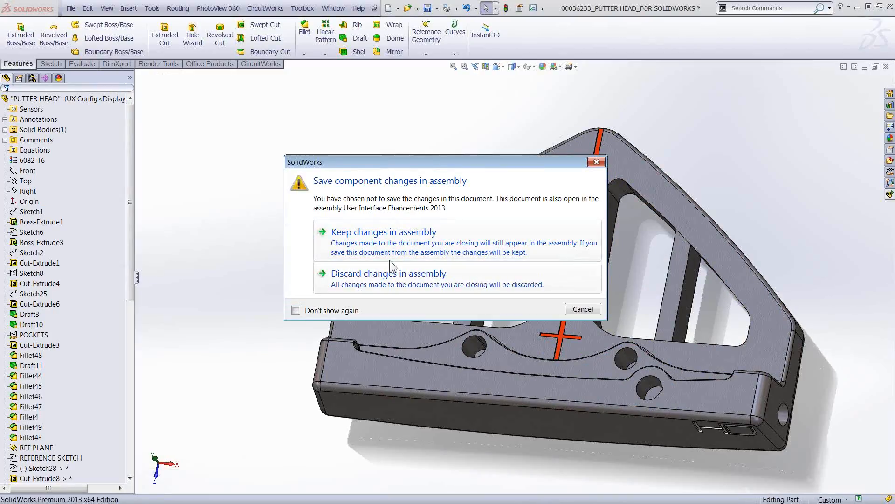
pyautogui.click(367, 274)
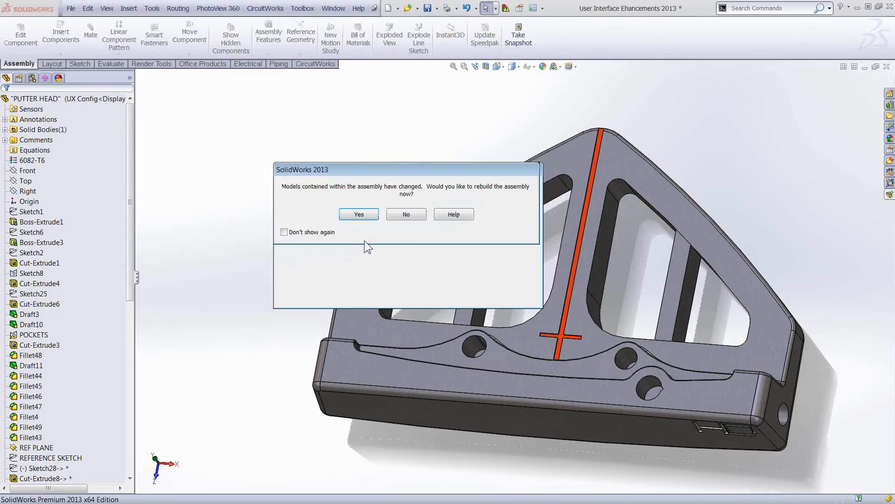
pyautogui.click(364, 217)
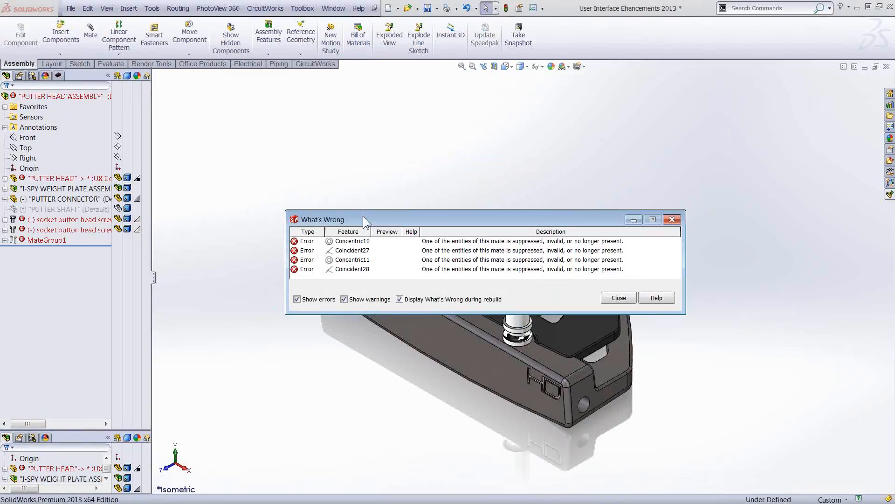
pyautogui.click(619, 299)
# Step: Rebuild the putter head assembly once more and dismiss the list of mate errors
pyautogui.moveTo(441, 328); pyautogui.dragTo(424, 336, button='middle')
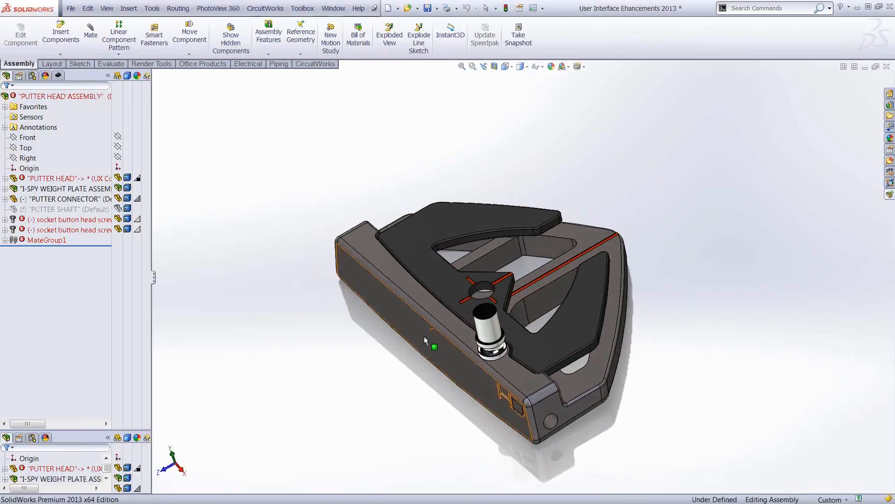
pyautogui.click(507, 8)
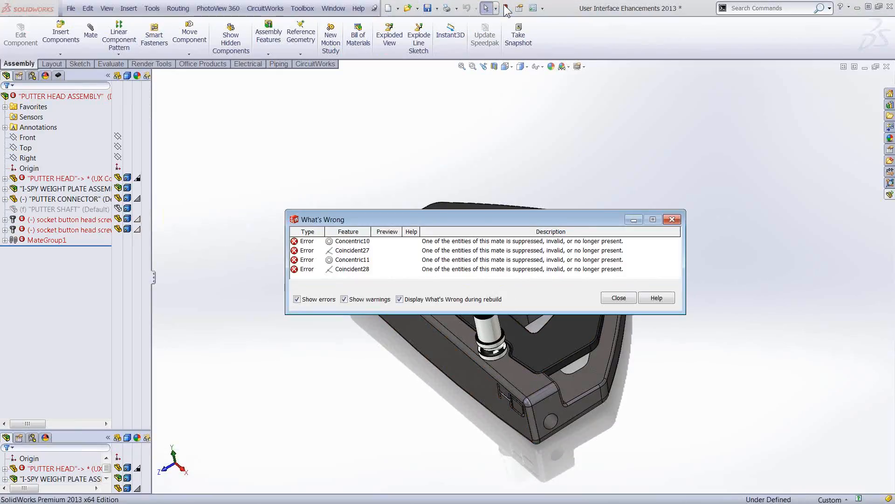
pyautogui.click(619, 299)
pyautogui.moveTo(435, 303); pyautogui.dragTo(478, 357, button='middle')
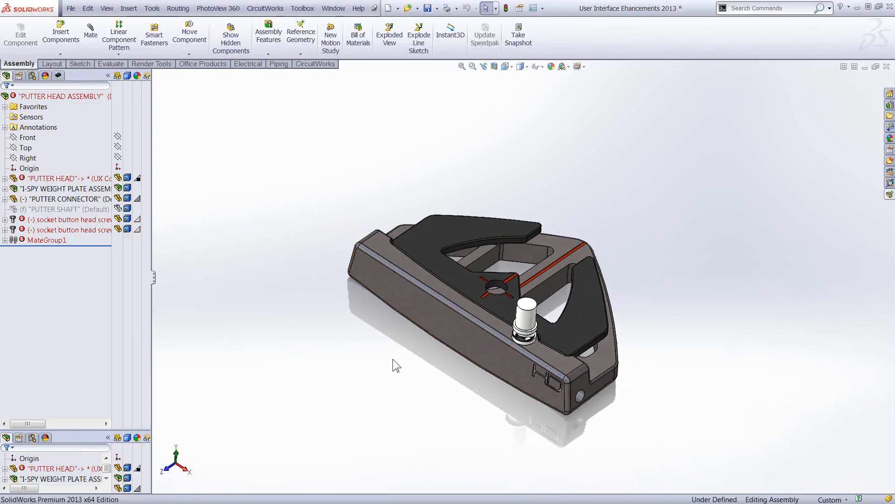
# Step: Open the shortcut bar customization and remove the Center of Mass command from the assembly shortcut toolbar
pyautogui.press('s')
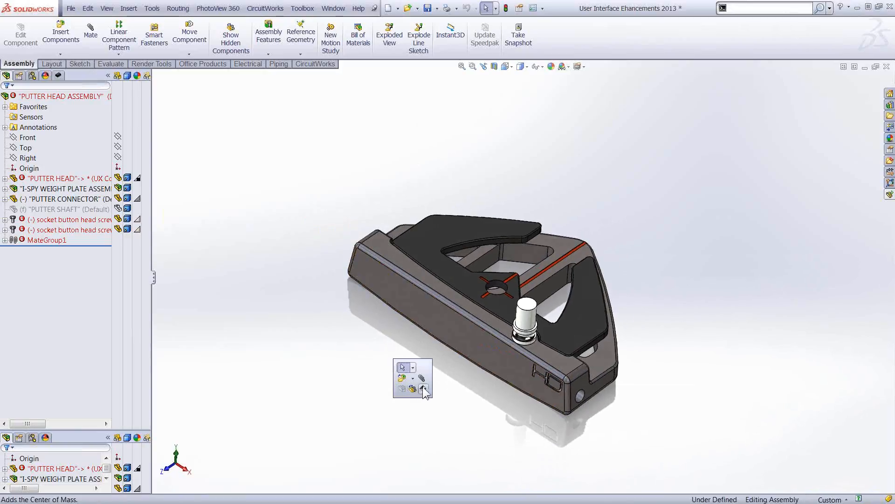
pyautogui.rightClick(430, 369)
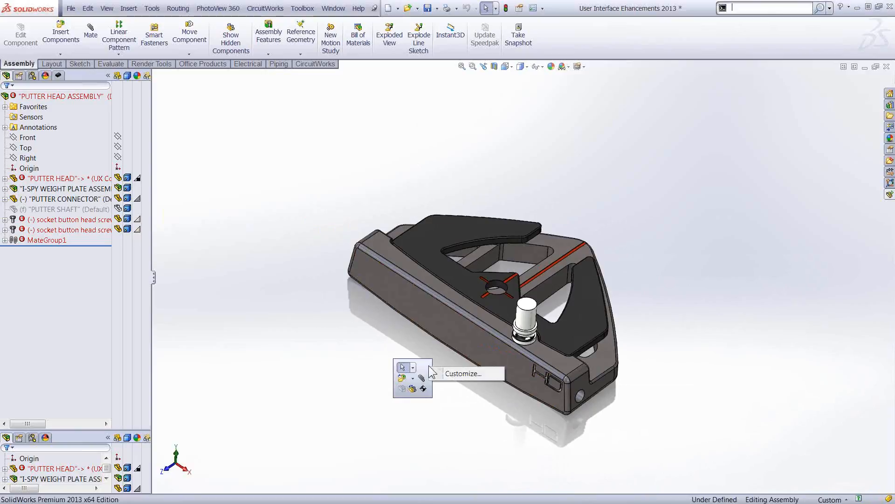
pyautogui.click(461, 373)
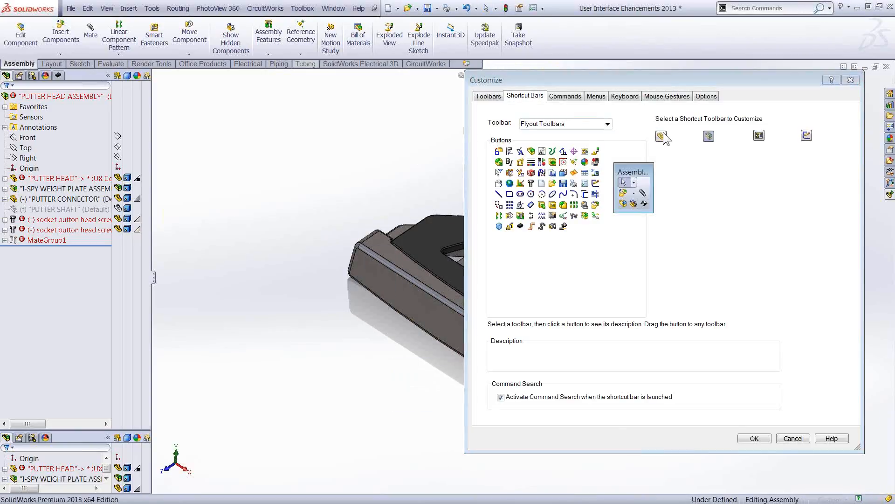
pyautogui.moveTo(640, 172); pyautogui.dragTo(681, 169)
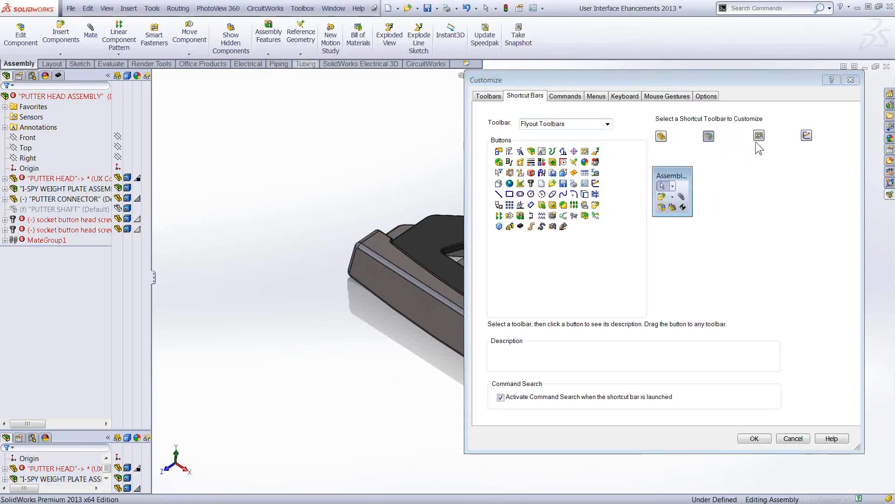
pyautogui.moveTo(680, 180); pyautogui.dragTo(370, 184)
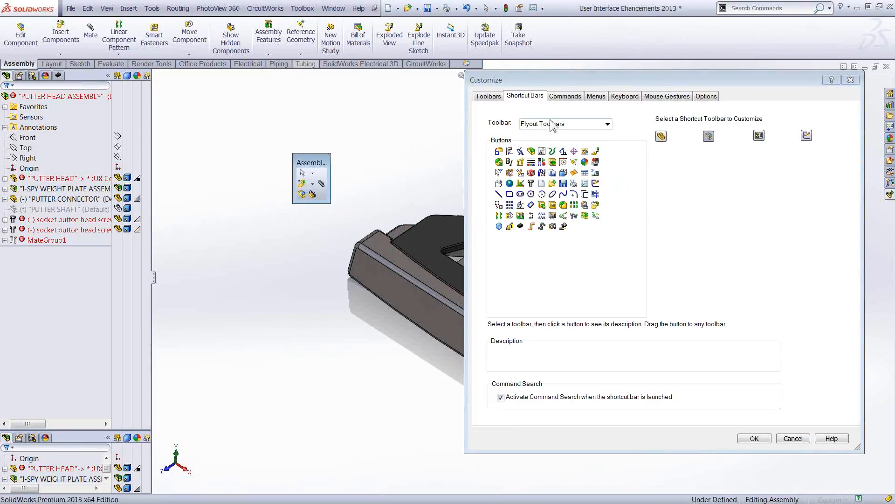
# Step: Add the Center of Mass command from the Reference Geometry set to the assembly shortcut toolbar
pyautogui.click(607, 124)
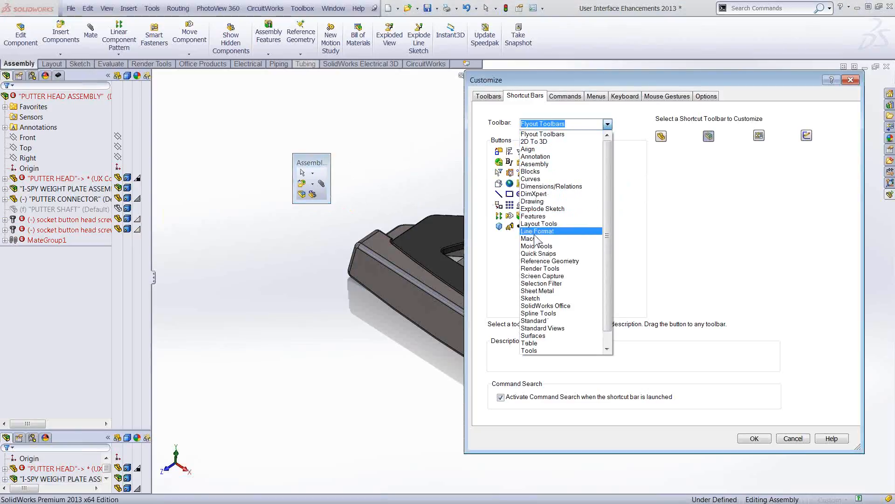
pyautogui.click(544, 261)
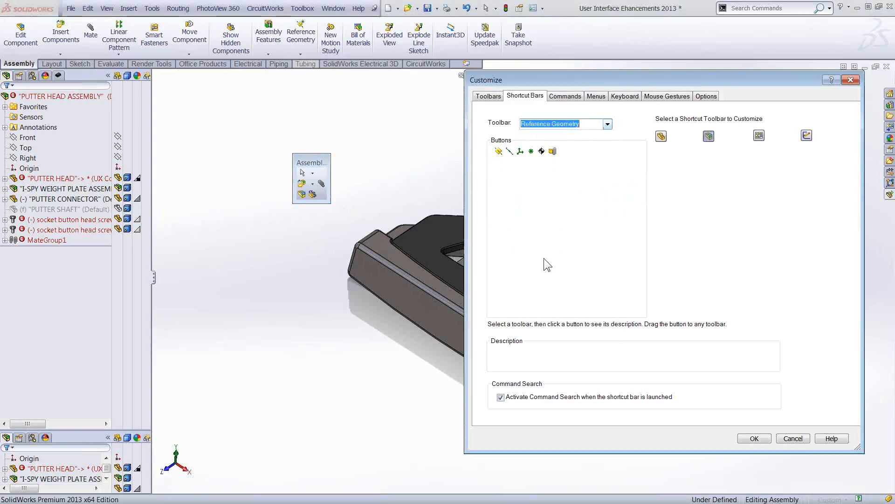
pyautogui.moveTo(542, 150); pyautogui.dragTo(322, 201)
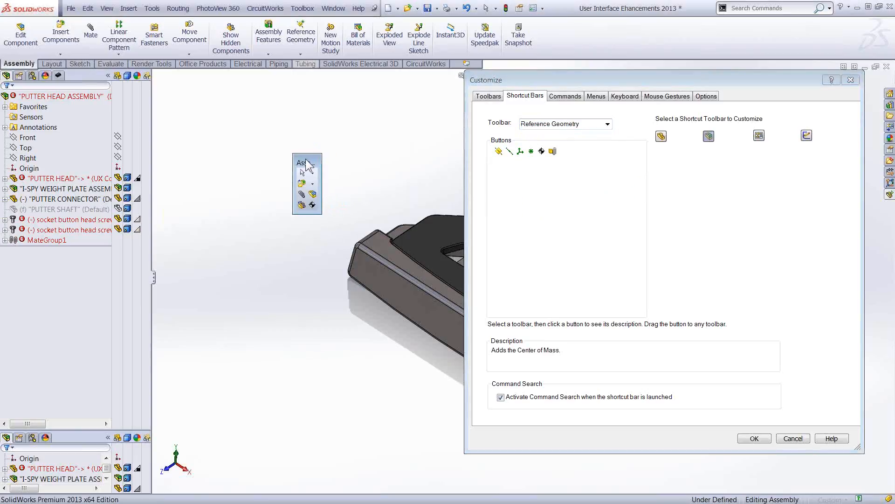
pyautogui.moveTo(307, 164); pyautogui.dragTo(680, 192)
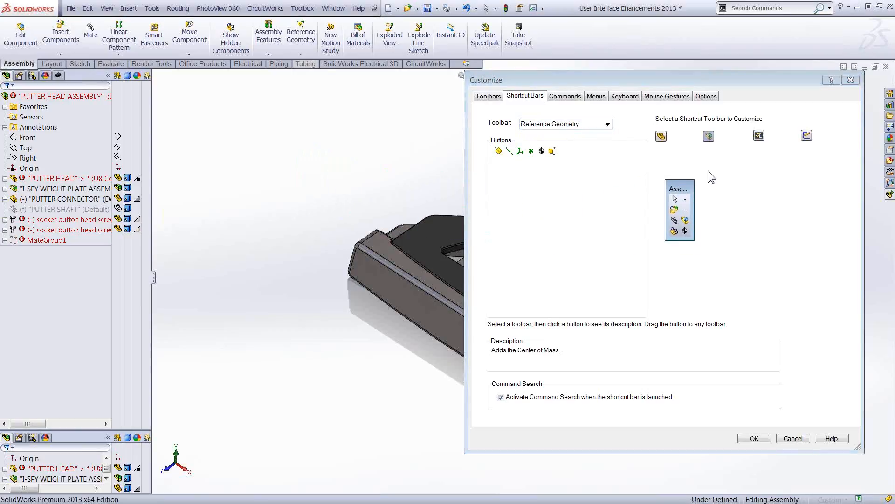
# Step: Display the part shortcut toolbar in the customization settings and accept the customization
pyautogui.click(663, 137)
pyautogui.moveTo(699, 183); pyautogui.dragTo(564, 203)
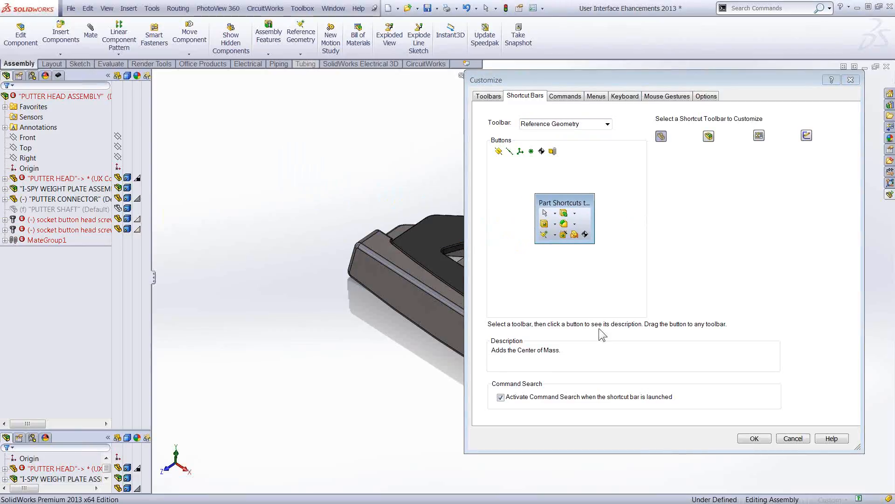
pyautogui.click(754, 438)
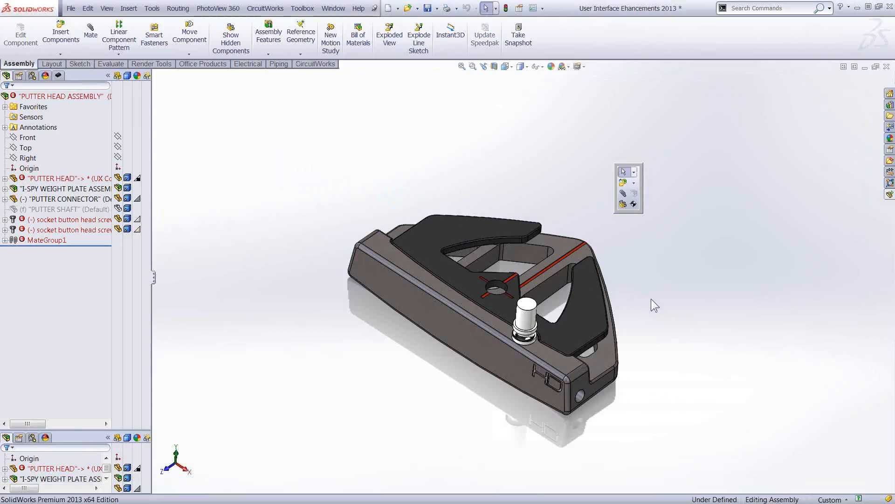
# Step: Add the center of mass to the putter head assembly
pyautogui.click(635, 205)
pyautogui.moveTo(606, 256); pyautogui.dragTo(376, 337, button='middle')
pyautogui.scroll(-5, 485, 296)
# Step: Open the putter head part from the assembly and add its center of mass
pyautogui.click(379, 329)
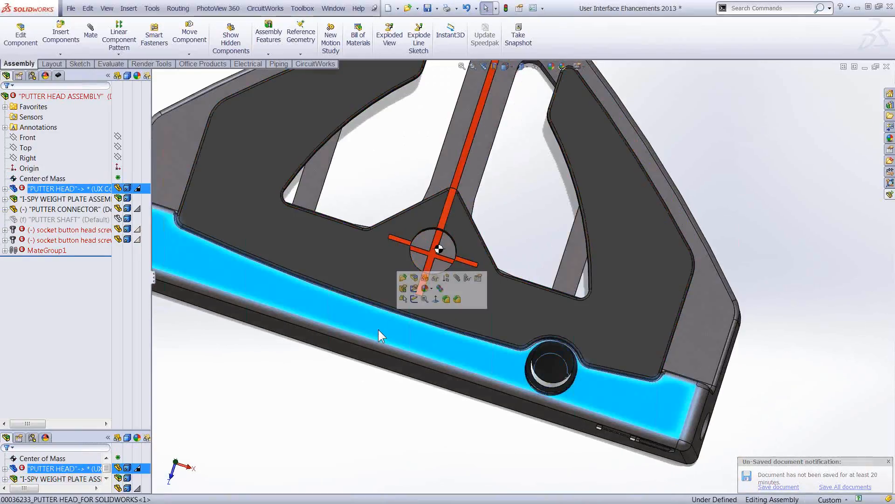
pyautogui.click(402, 279)
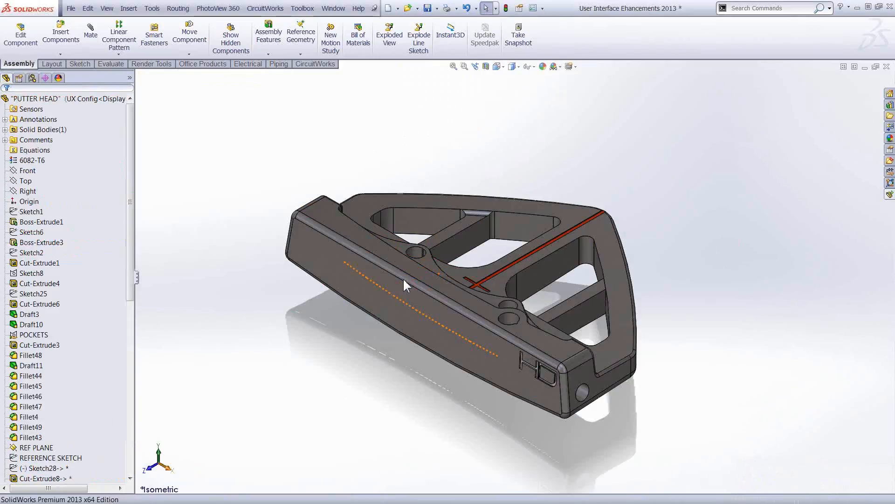
pyautogui.moveTo(474, 415); pyautogui.dragTo(403, 321, button='middle')
pyautogui.click(426, 335)
pyautogui.click(473, 363)
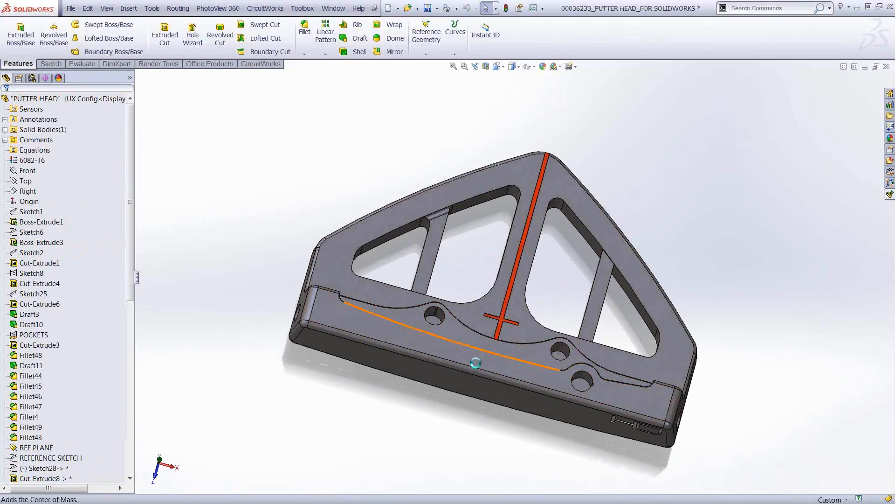
pyautogui.moveTo(502, 348)
pyautogui.mouseDown(button='middle')
pyautogui.moveTo(483, 387)
pyautogui.moveTo(498, 363)
pyautogui.mouseUp(button='middle')
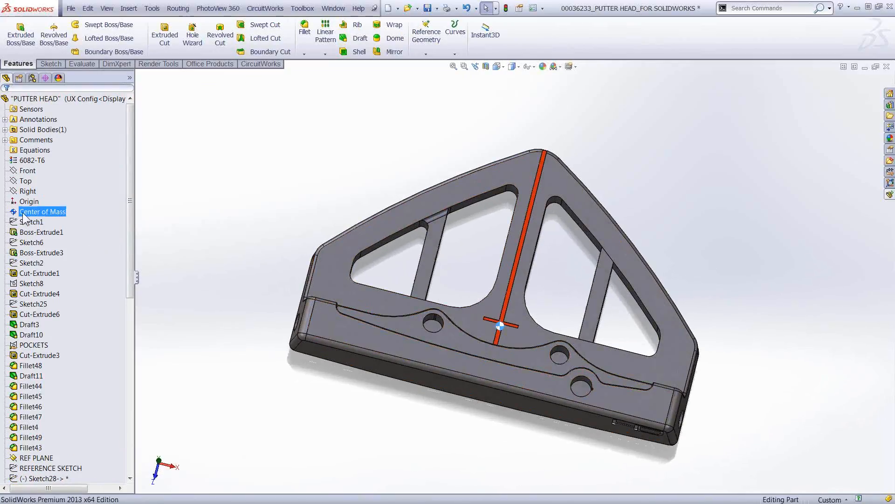
# Step: Create a center of mass reference point in the part and move it directly after Cut-Extrude3 in the feature order
pyautogui.rightClick(45, 211)
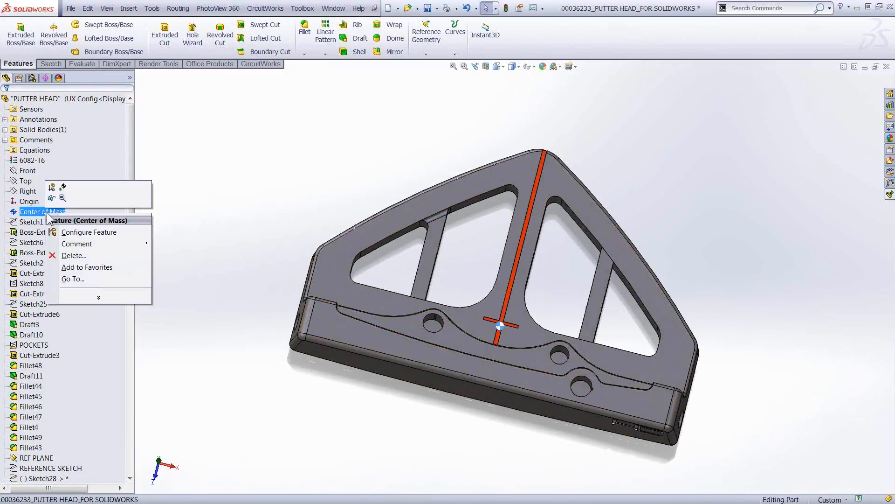
pyautogui.click(63, 189)
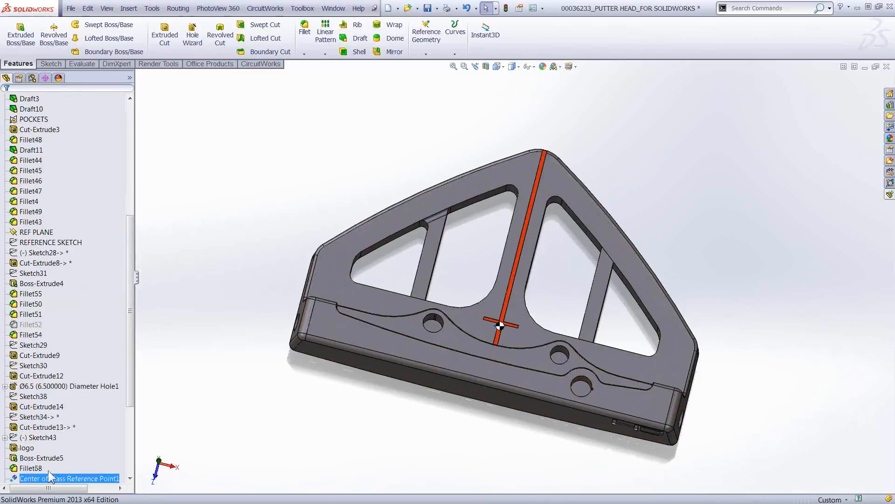
pyautogui.moveTo(45, 477); pyautogui.dragTo(29, 132)
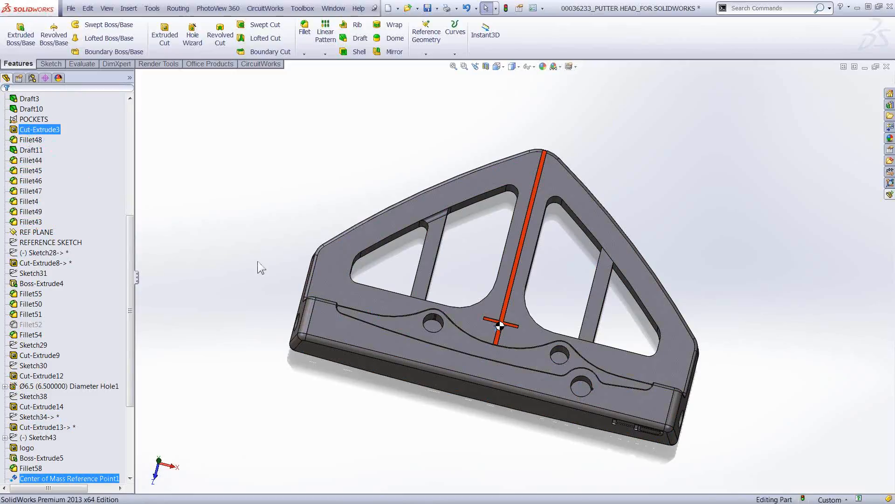
pyautogui.moveTo(443, 326)
pyautogui.mouseDown(button='middle')
pyautogui.moveTo(420, 363)
pyautogui.moveTo(258, 265)
pyautogui.mouseUp(button='middle')
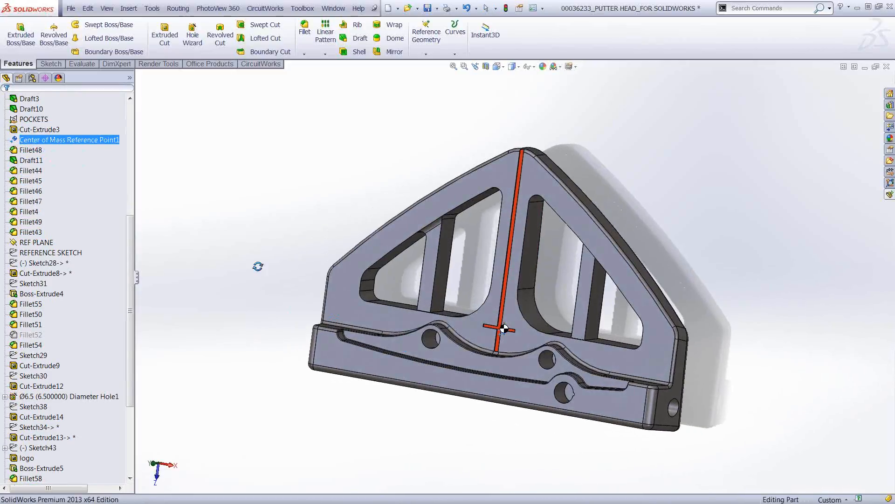
# Step: Move the center of mass reference point up the feature order to directly after Sketch6
pyautogui.moveTo(129, 276); pyautogui.dragTo(131, 162)
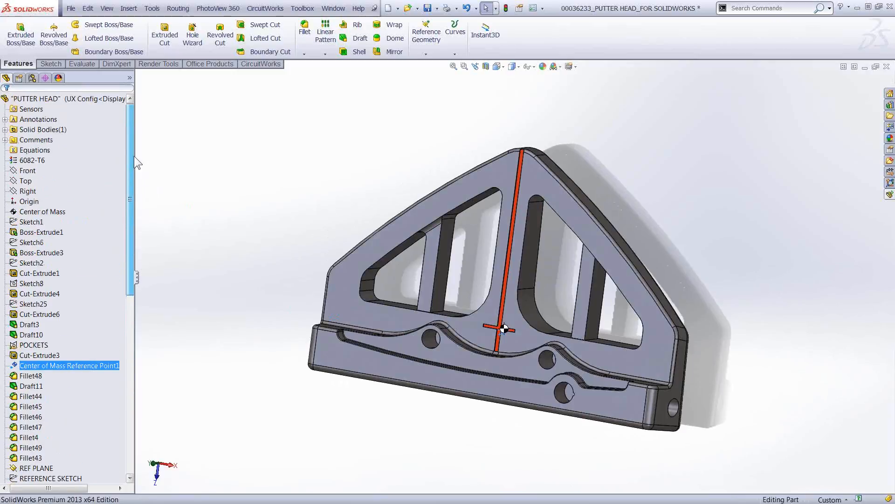
pyautogui.moveTo(26, 367); pyautogui.dragTo(52, 245)
pyautogui.click(487, 261)
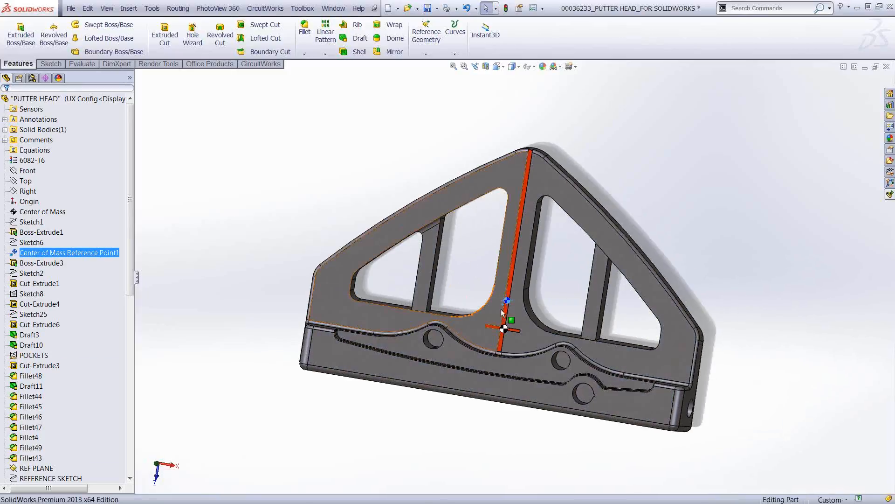
pyautogui.moveTo(510, 301); pyautogui.dragTo(448, 373, button='middle')
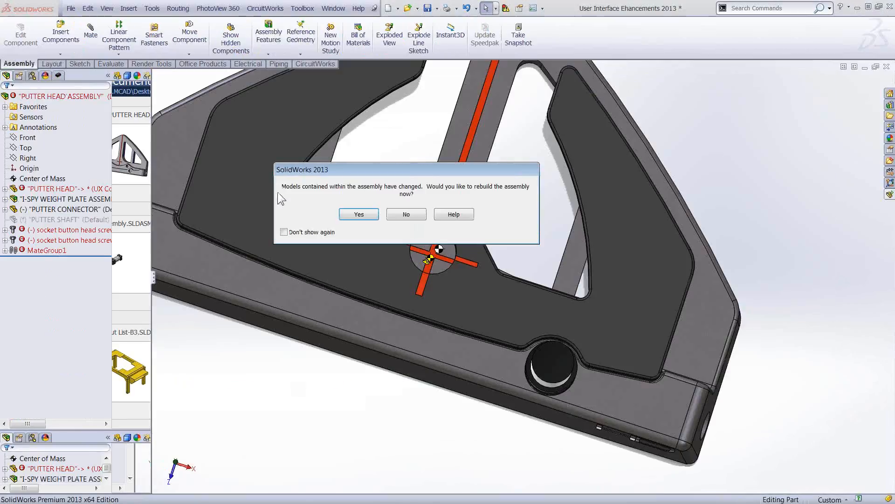
# Step: Rebuild the putter head assembly with the changed part and examine the center of mass markers around the weight plate hole
pyautogui.click(359, 218)
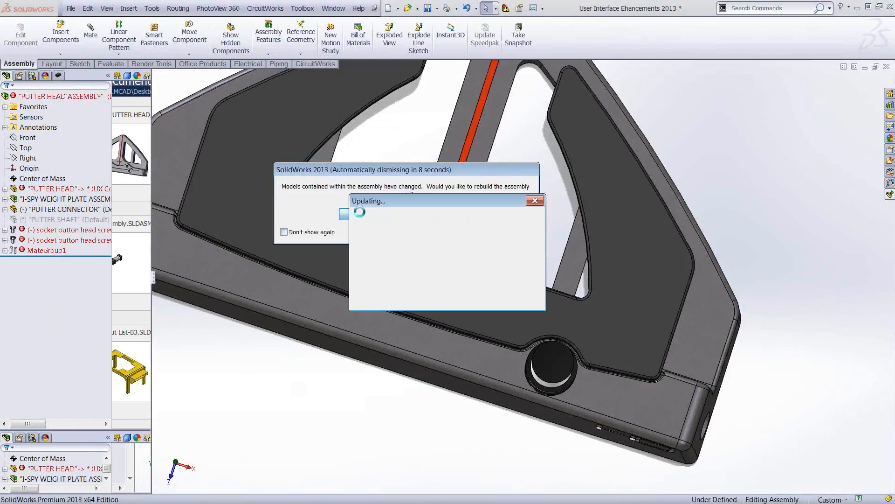
pyautogui.click(618, 314)
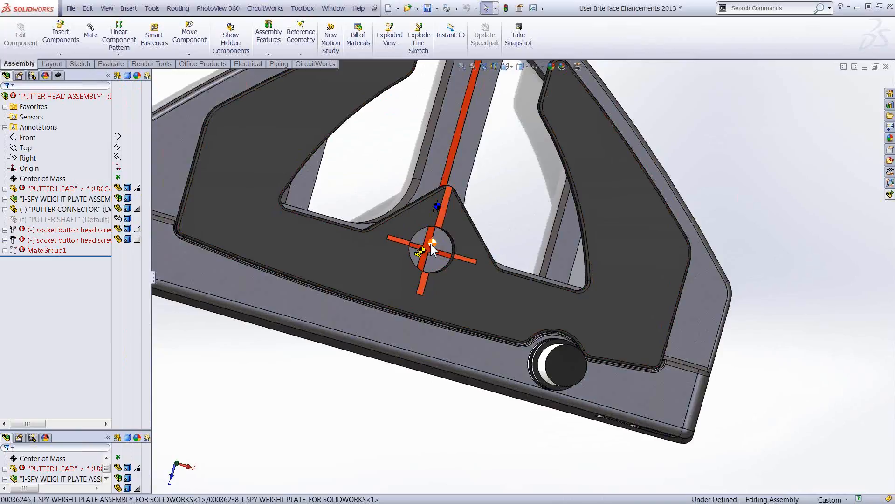
pyautogui.moveTo(476, 300); pyautogui.dragTo(438, 280, button='middle')
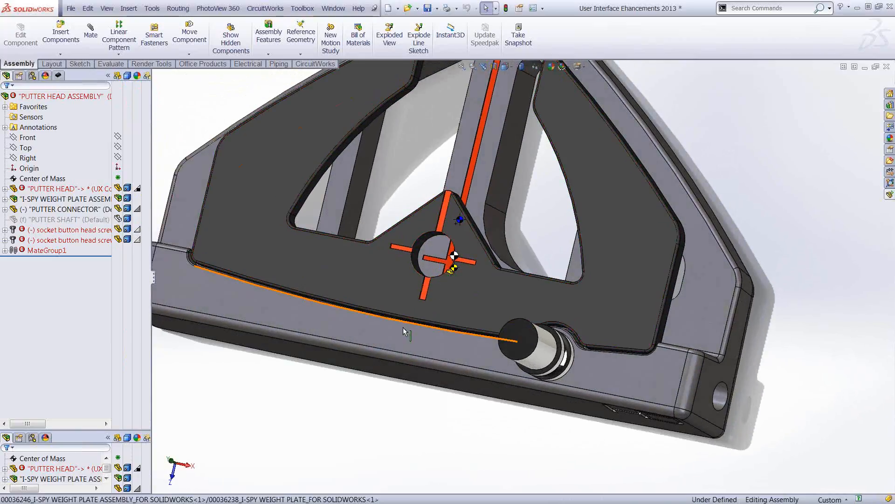
# Step: Make a drawing from the assembly using the Drawing template and an A (ANSI) Landscape sheet
pyautogui.click(397, 8)
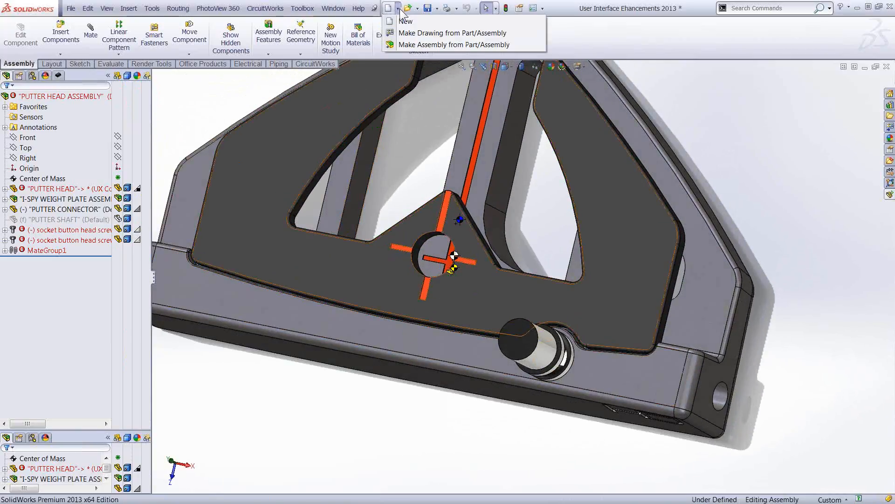
pyautogui.click(404, 32)
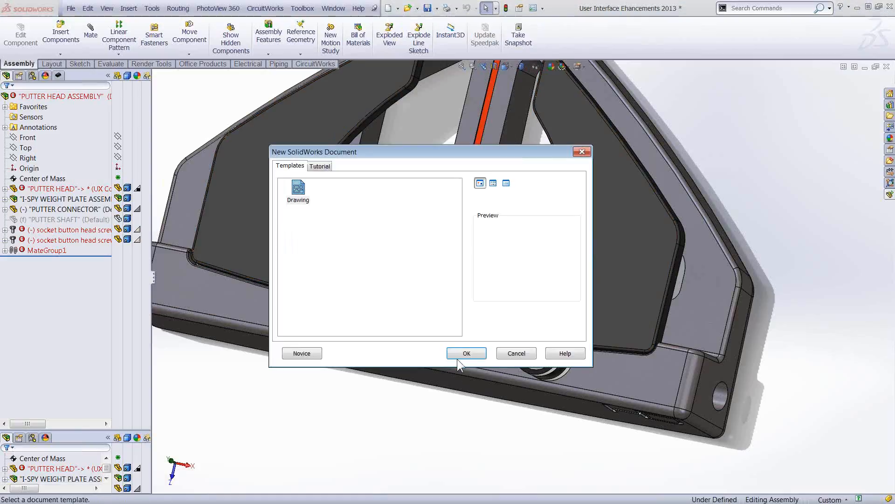
pyautogui.click(463, 344)
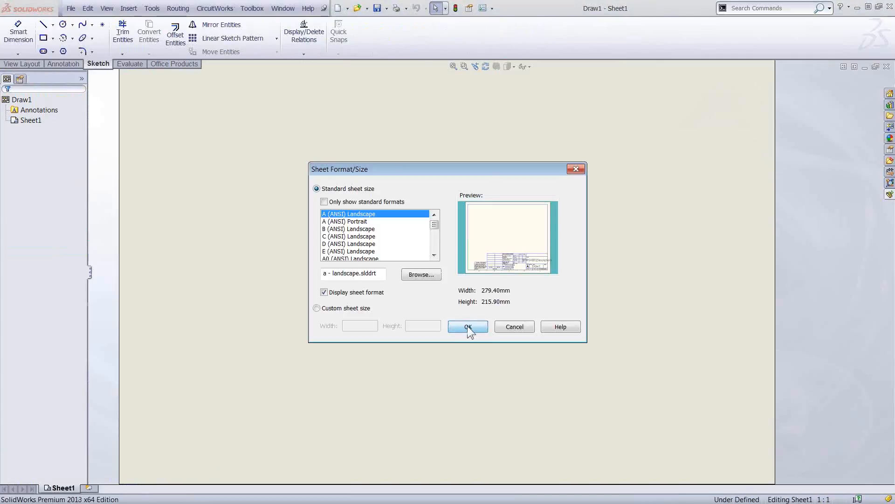
pyautogui.click(467, 326)
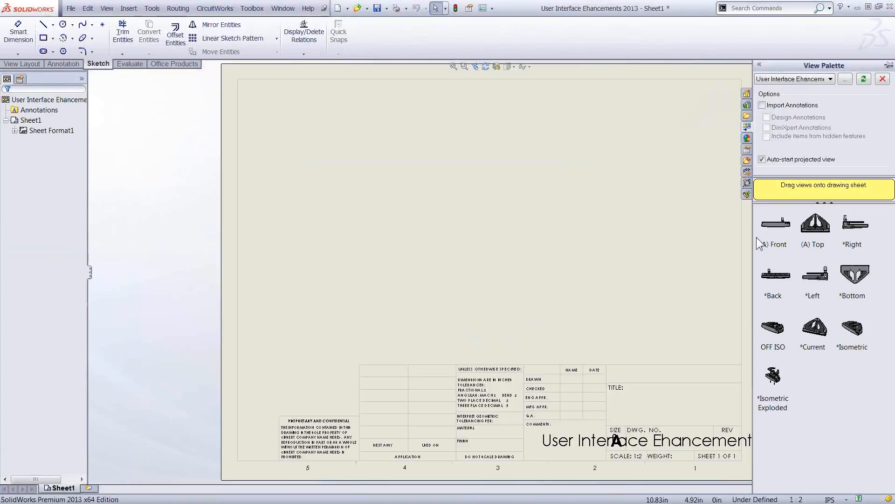
# Step: Place the assembly's top view in the upper area of the sheet and finish placing projected views
pyautogui.moveTo(825, 229); pyautogui.dragTo(412, 172)
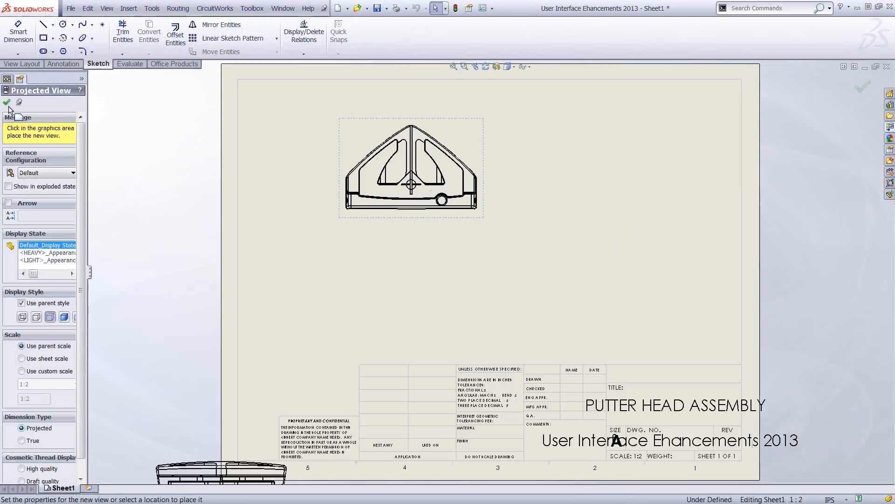
pyautogui.click(7, 103)
pyautogui.click(342, 215)
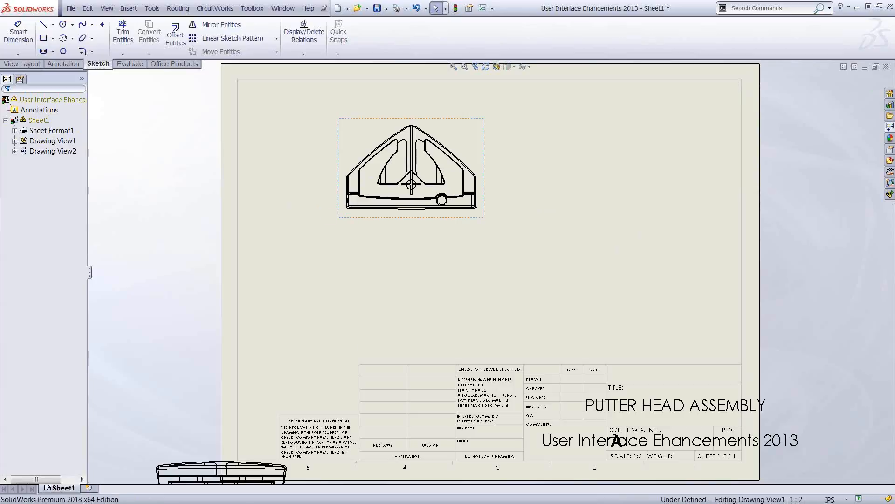
pyautogui.click(7, 102)
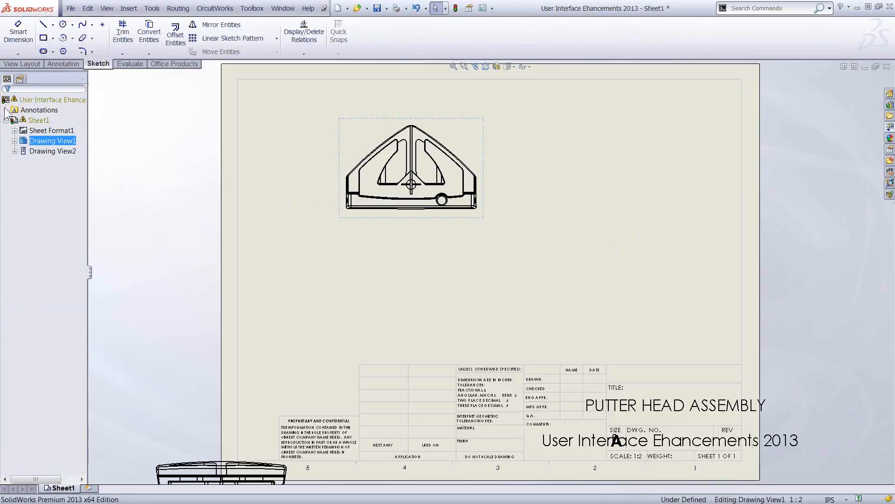
# Step: Expand the top view's assembly in the drawing tree and show its center of mass in the view
pyautogui.click(15, 140)
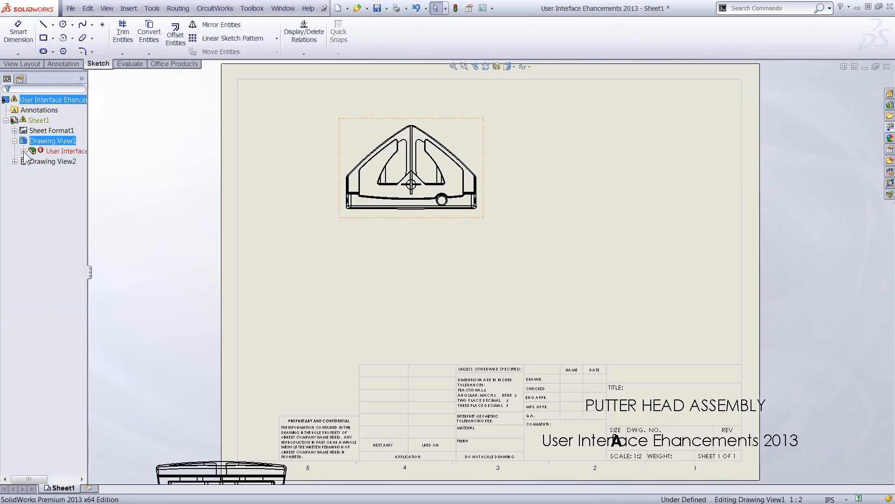
pyautogui.click(22, 151)
pyautogui.click(65, 235)
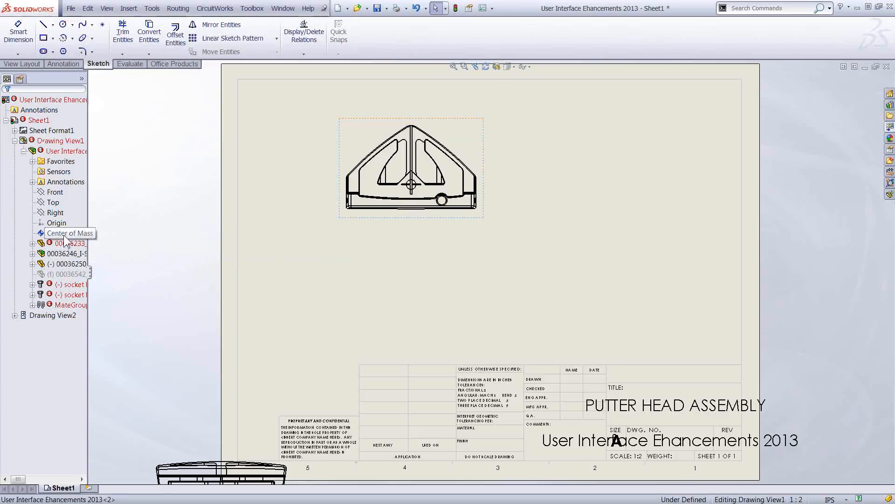
pyautogui.rightClick(68, 240)
pyautogui.click(96, 256)
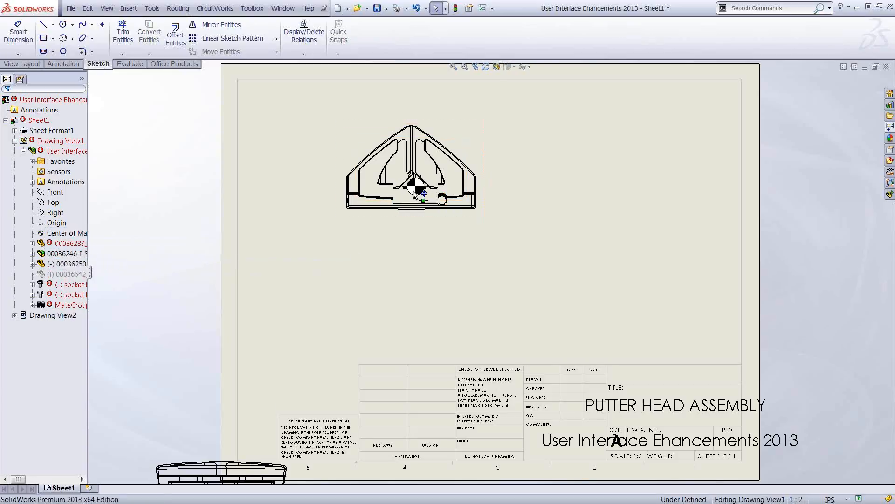
# Step: Dimension the horizontal distance from the center of mass marker to the putter head's right edge, placing it below the top view
pyautogui.scroll(-2, 412, 190)
pyautogui.moveTo(633, 328); pyautogui.dragTo(633, 259, button='right')
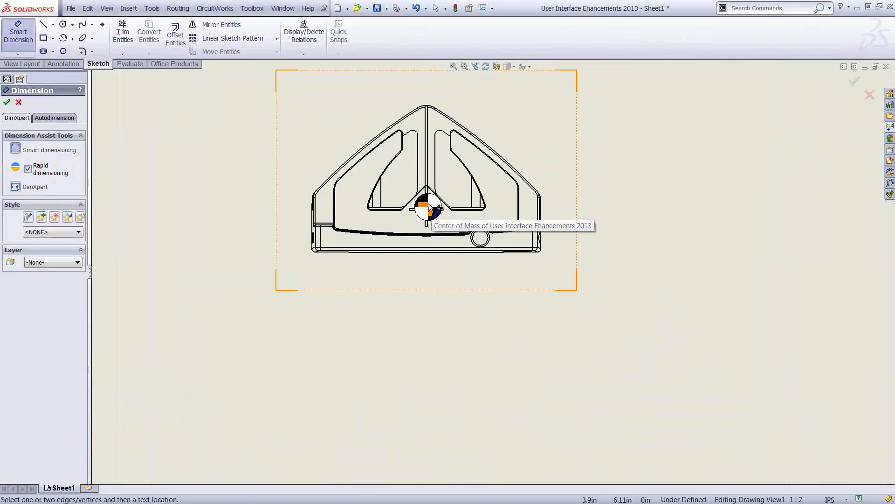
pyautogui.click(541, 218)
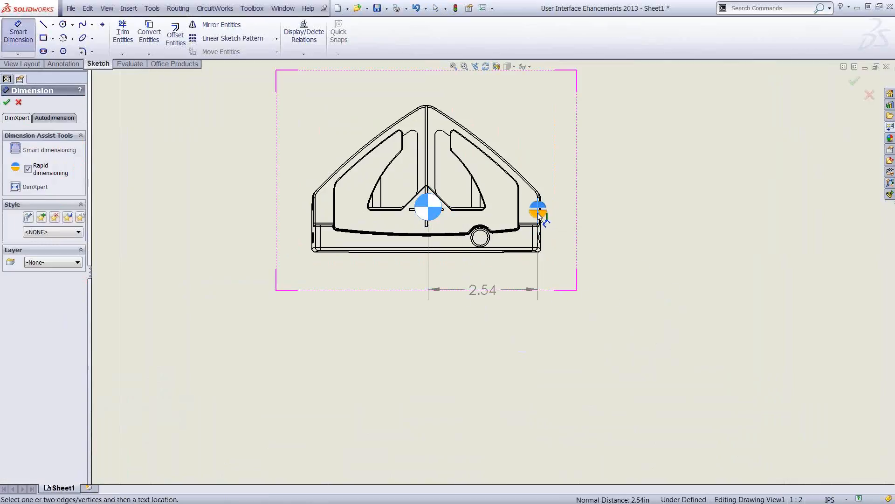
pyautogui.click(491, 278)
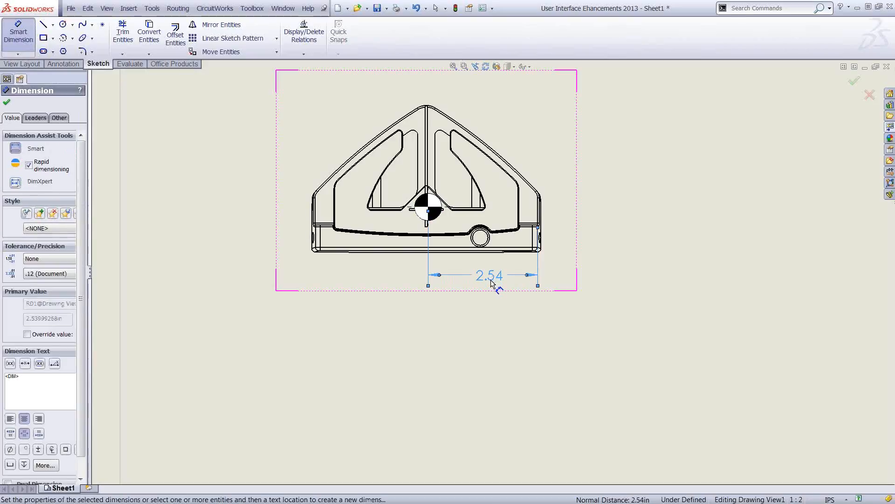
pyautogui.click(870, 95)
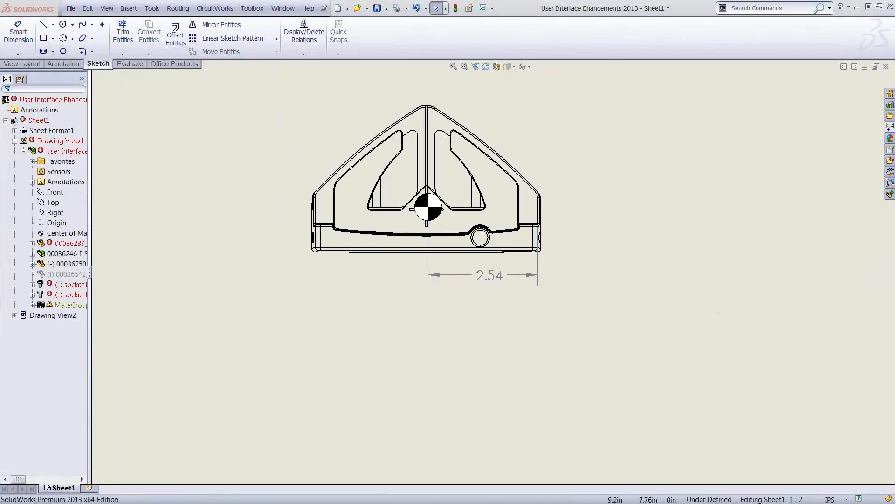
# Step: Switch to the putter head part and close it without saving the modified documents
pyautogui.hotkey('ctrl', 'Tab')
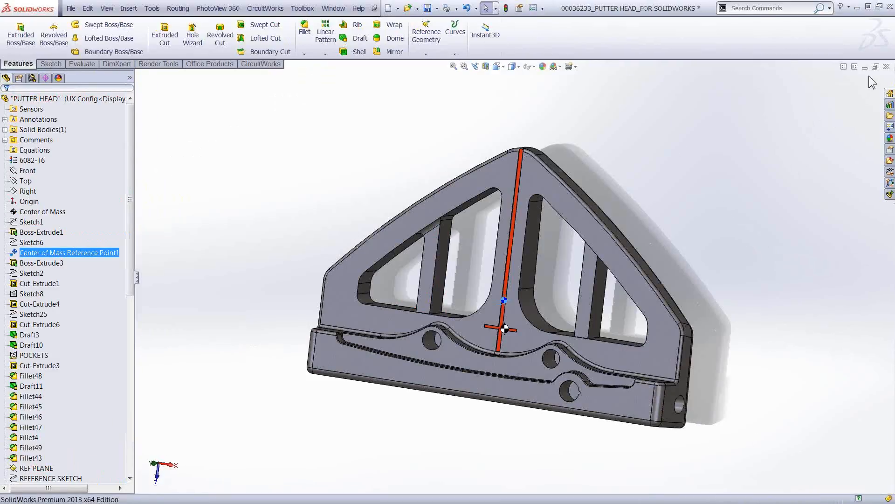
pyautogui.click(886, 67)
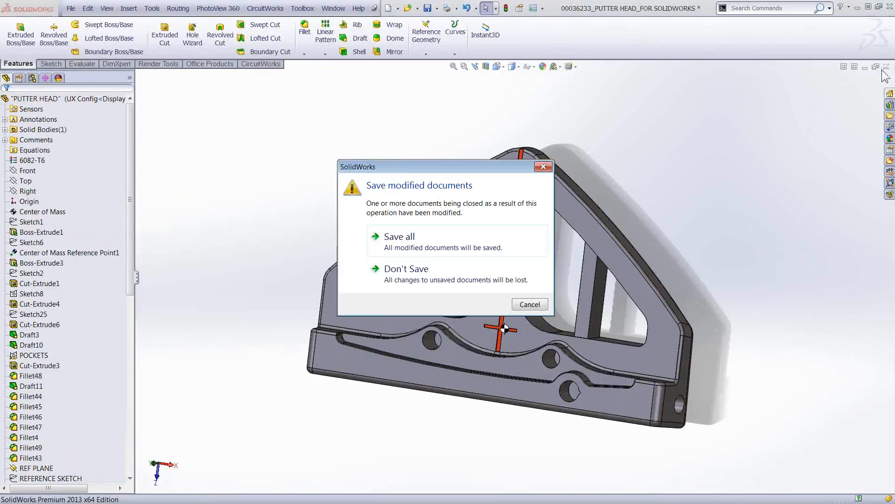
pyautogui.click(410, 274)
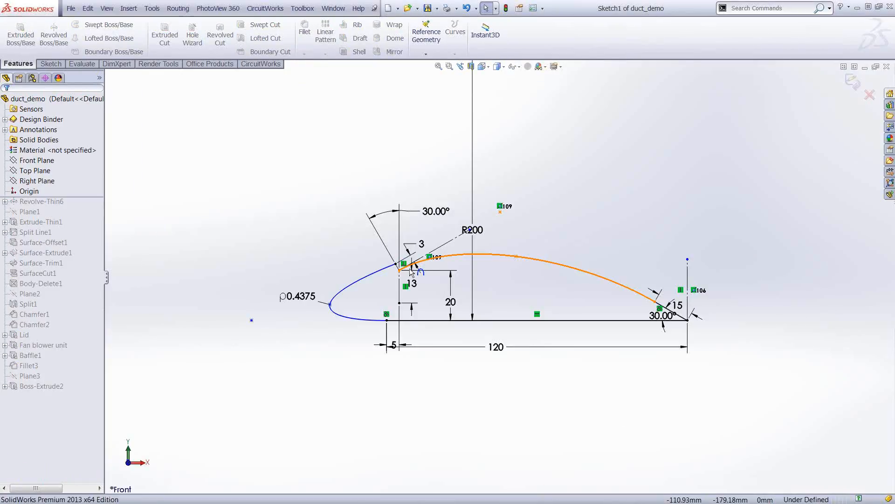
# Step: Sketch a conic inside the existing one between the ends of the 13 mm vertical centerline, bulging outward with a rho of about 0.75
pyautogui.scroll(-5, 421, 288)
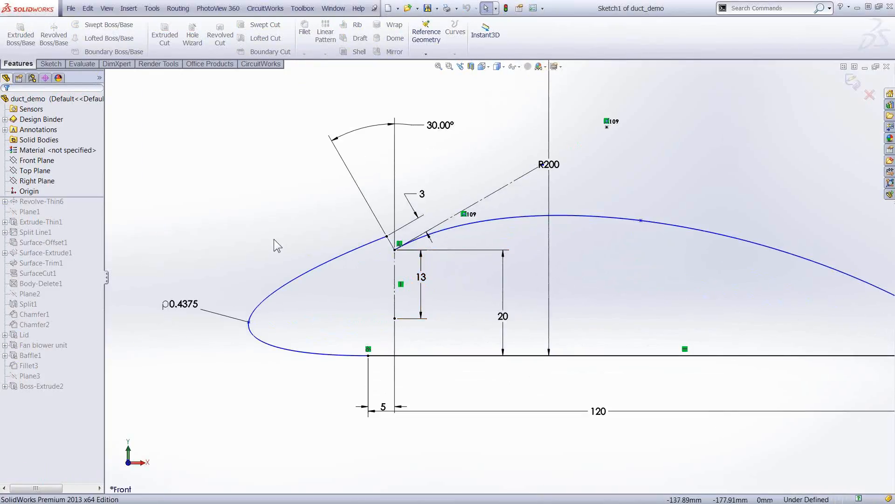
pyautogui.press('s')
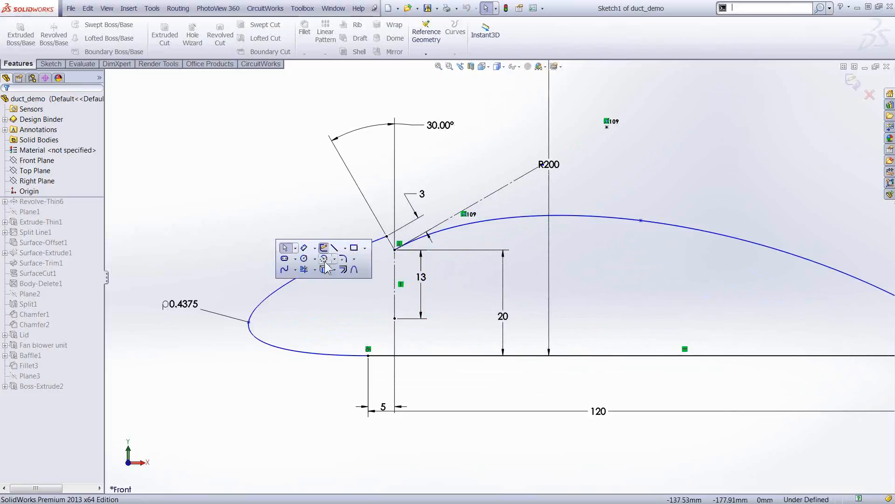
pyautogui.click(357, 275)
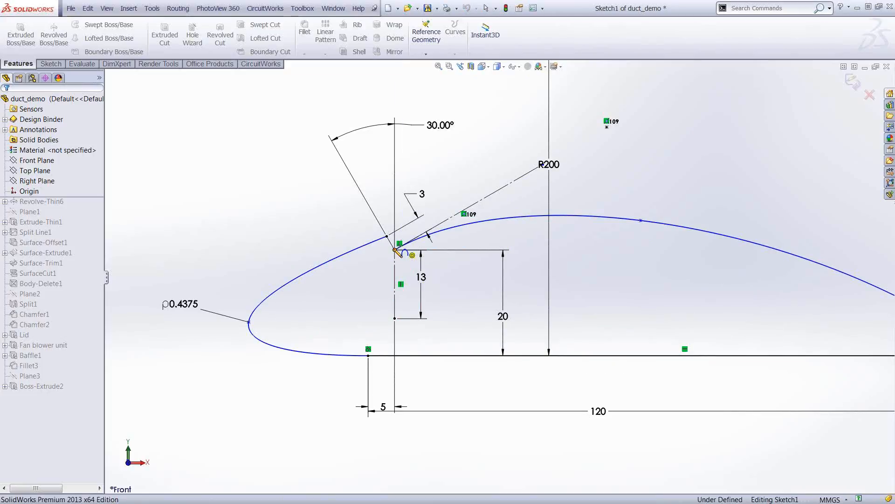
pyautogui.click(394, 318)
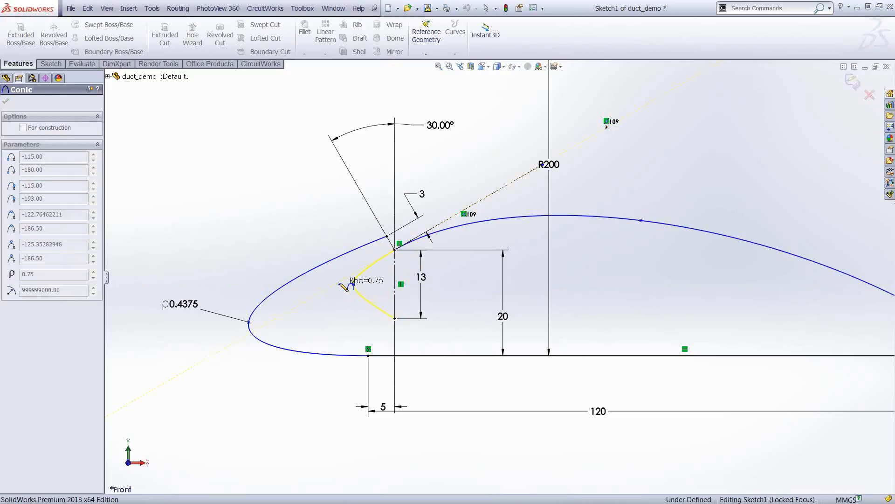
pyautogui.click(339, 285)
pyautogui.press('Escape')
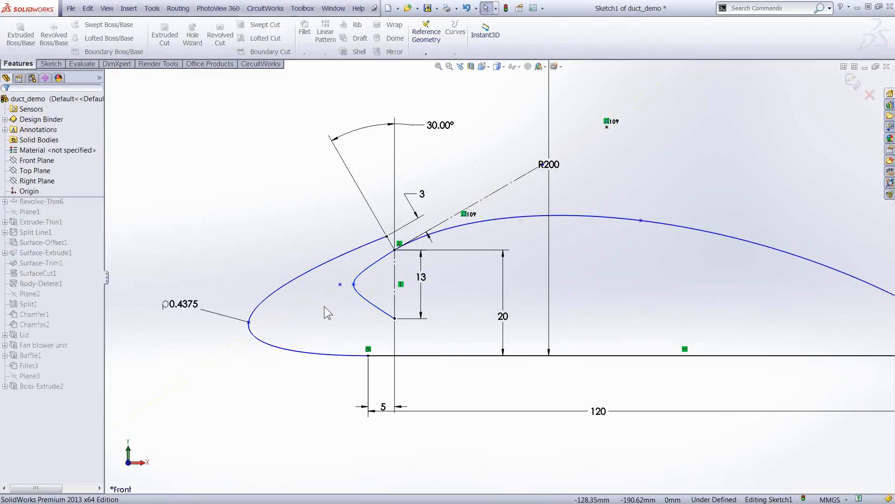
# Step: Move the inner conic's apex point down and outward, and dimension its rho value beside the curve
pyautogui.moveTo(340, 285); pyautogui.dragTo(311, 305)
pyautogui.moveTo(278, 189); pyautogui.dragTo(275, 167, button='right')
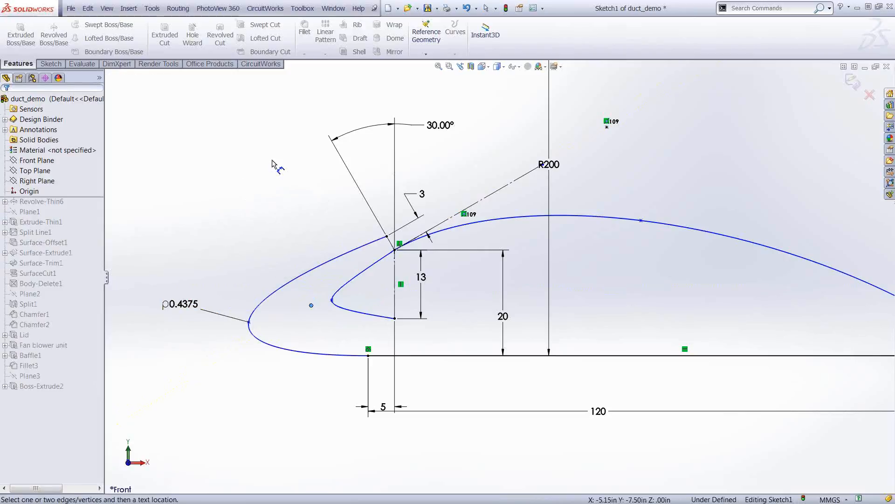
pyautogui.click(343, 310)
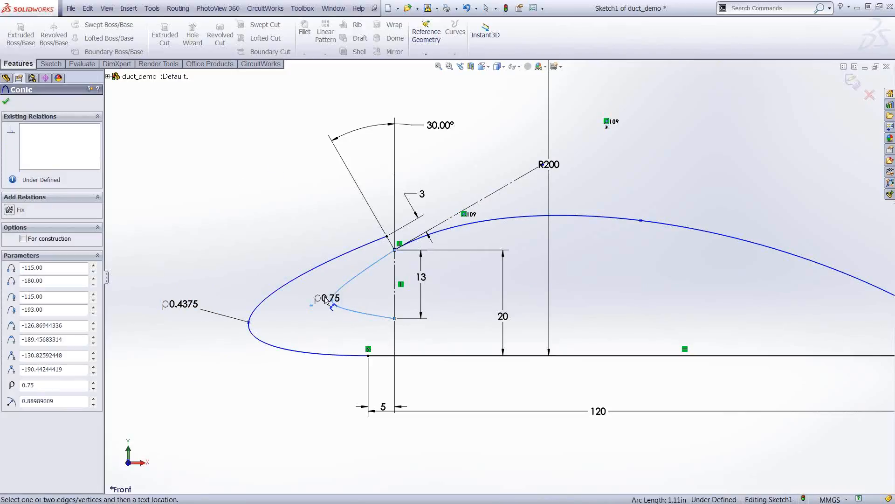
pyautogui.click(223, 257)
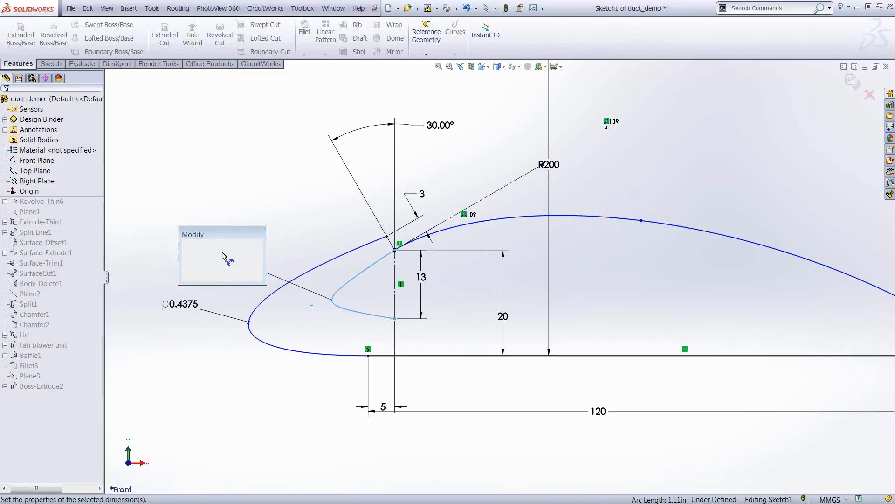
pyautogui.click(188, 275)
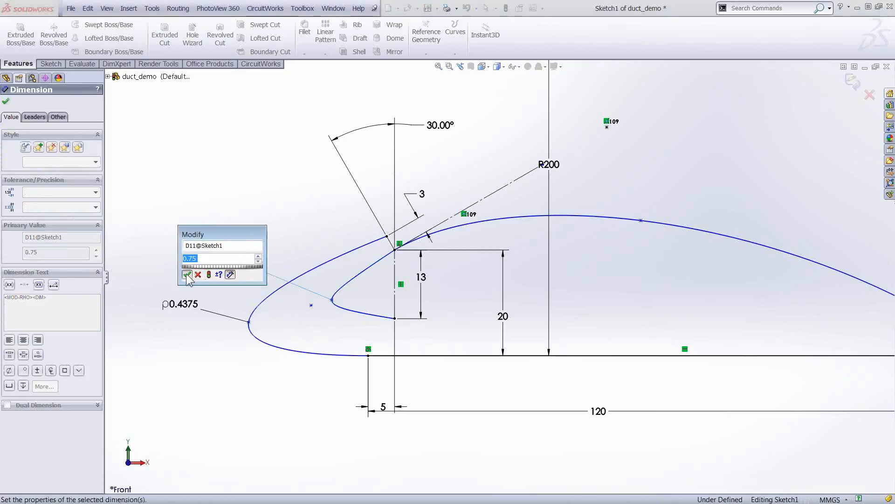
# Step: Show curvature combs on both the inner and the outer conic
pyautogui.rightClick(352, 283)
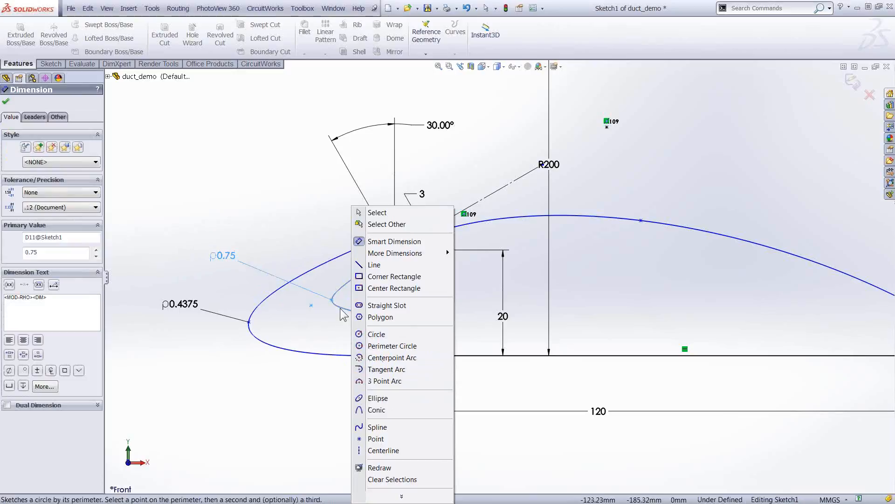
pyautogui.click(345, 317)
pyautogui.rightClick(347, 314)
pyautogui.press('Escape')
pyautogui.click(347, 310)
pyautogui.rightClick(347, 312)
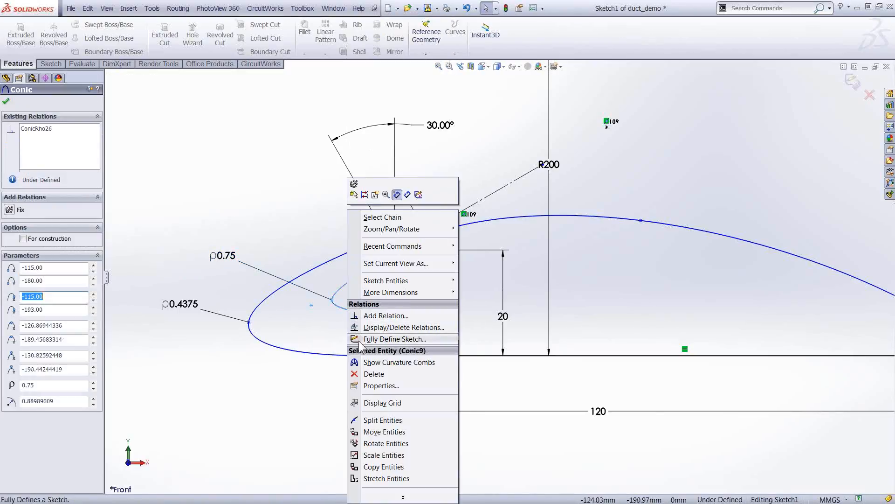
pyautogui.press('Escape')
pyautogui.click(298, 352)
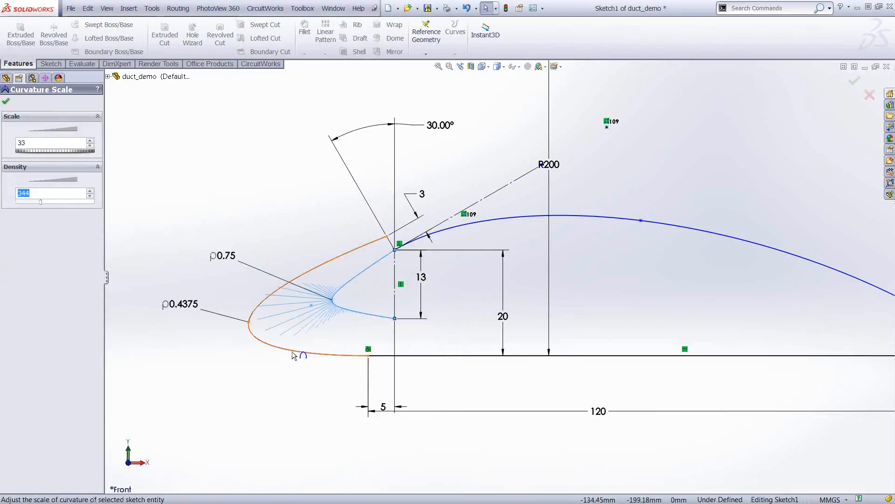
pyautogui.rightClick(300, 353)
pyautogui.click(309, 362)
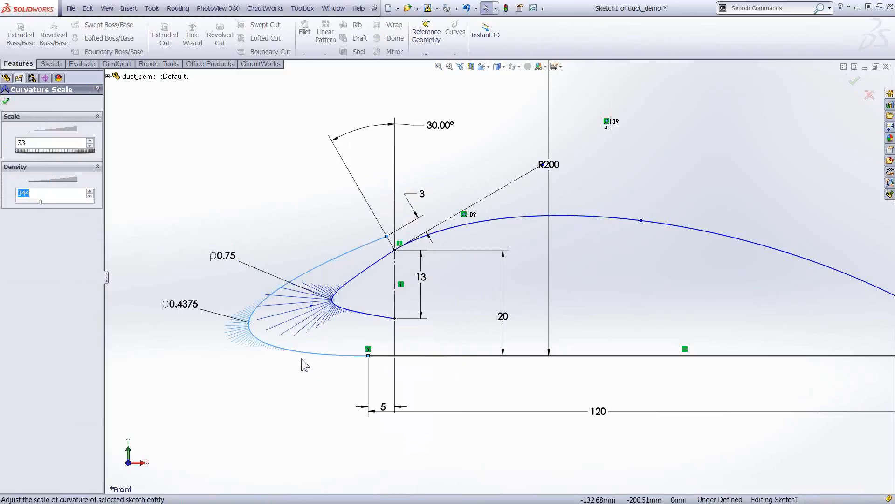
# Step: Reshape both conics closer to the vertical centerline and set the inner conic's rho to 0.4375
pyautogui.moveTo(312, 307); pyautogui.dragTo(333, 298)
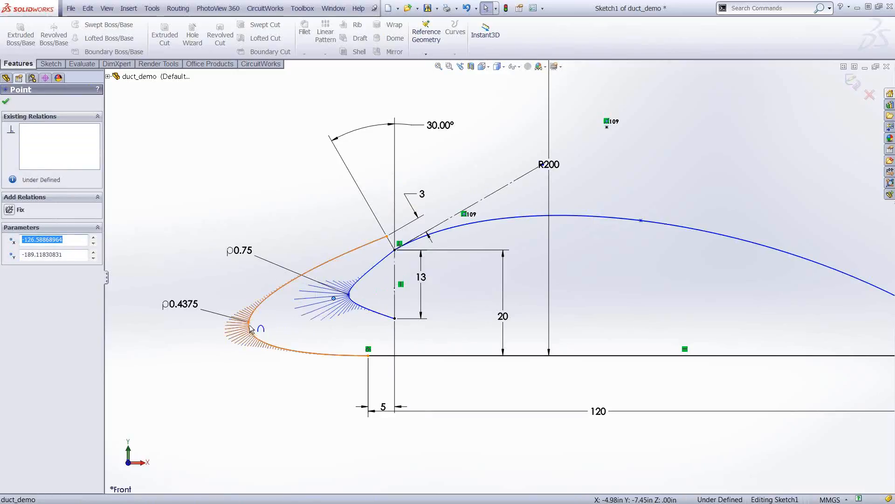
pyautogui.moveTo(250, 322); pyautogui.dragTo(282, 321)
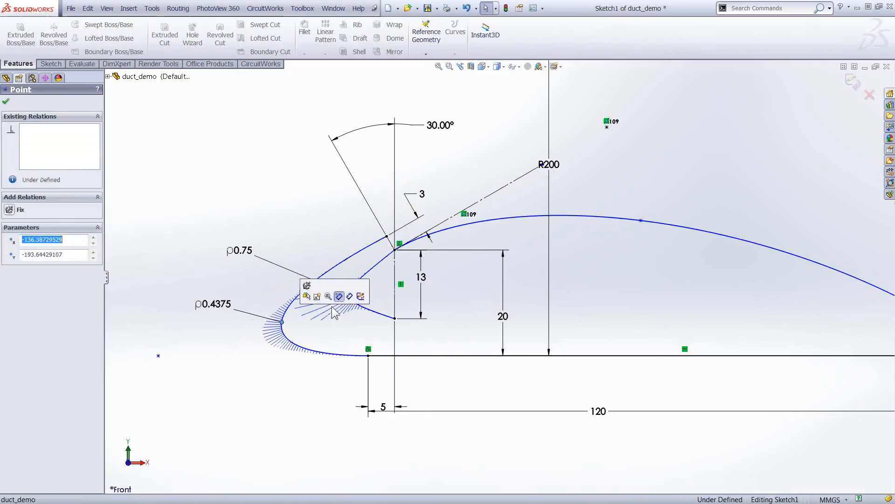
pyautogui.click(239, 250)
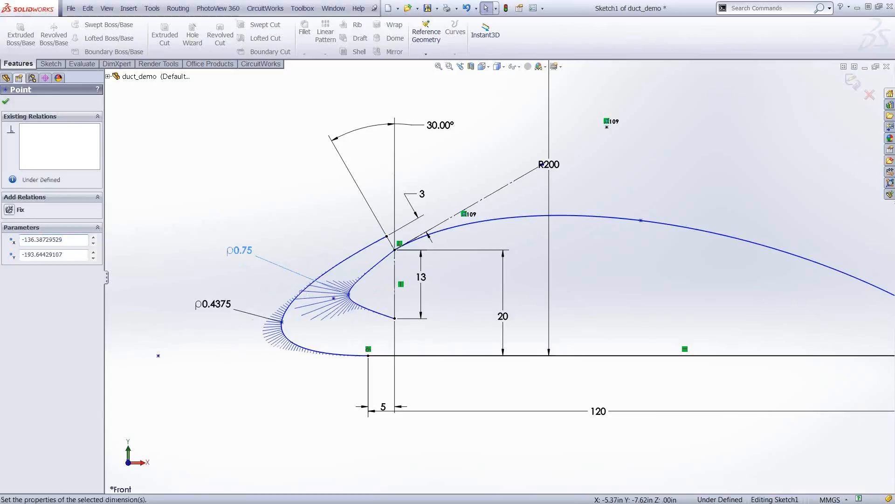
pyautogui.doubleClick(245, 250)
pyautogui.write('.43')
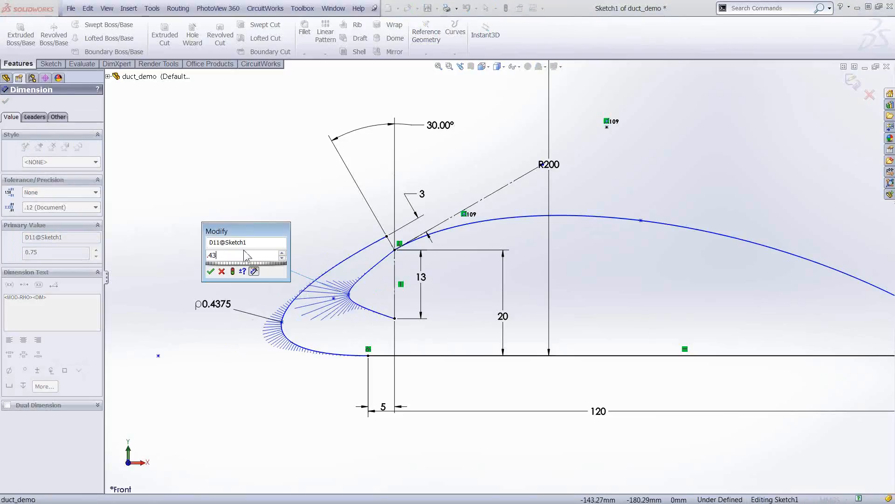
pyautogui.write('75')
pyautogui.press('Return')
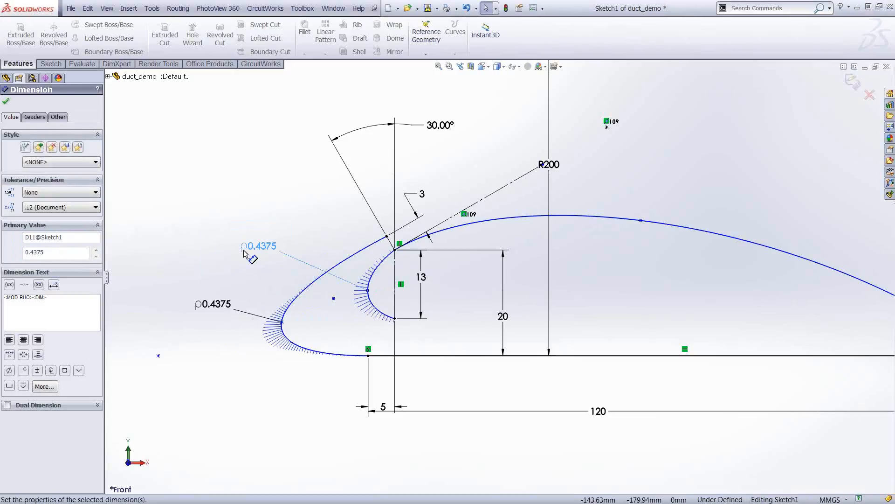
# Step: Move the outer conic's shoulder point further toward the vertical centerline and slightly adjust the inner conic's shoulder point
pyautogui.moveTo(282, 322); pyautogui.dragTo(319, 321)
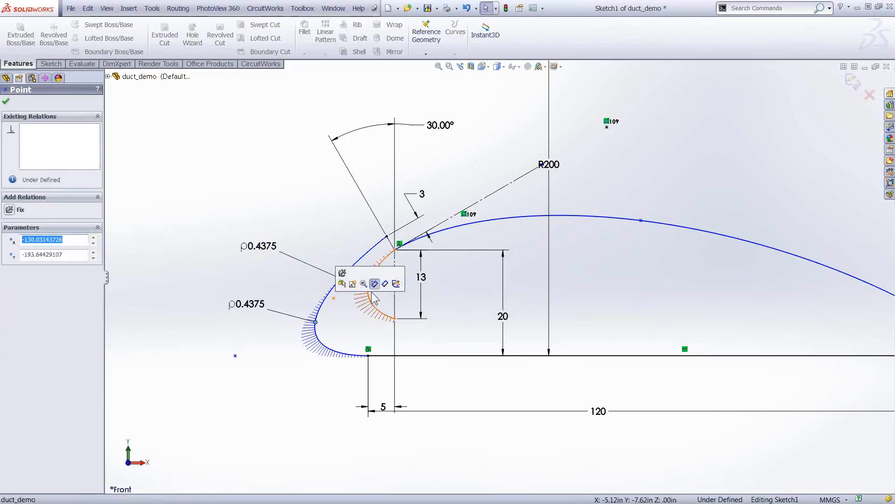
pyautogui.click(371, 299)
pyautogui.click(367, 291)
pyautogui.moveTo(367, 293)
pyautogui.mouseDown()
pyautogui.moveTo(356, 297)
pyautogui.moveTo(368, 292)
pyautogui.mouseUp()
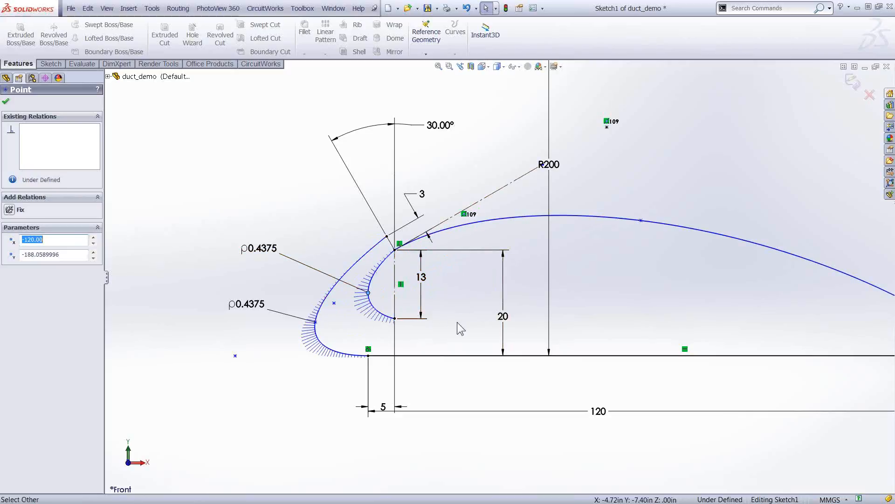
# Step: Exit the sketch, unsuppress the Revolve-Thin6 feature and roll the part forward to just before Boss-Extrude2
pyautogui.click(852, 82)
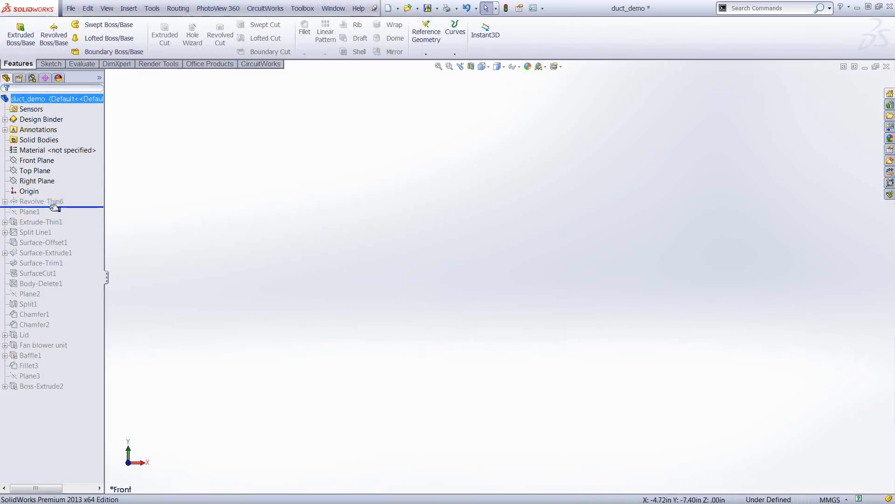
pyautogui.rightClick(44, 200)
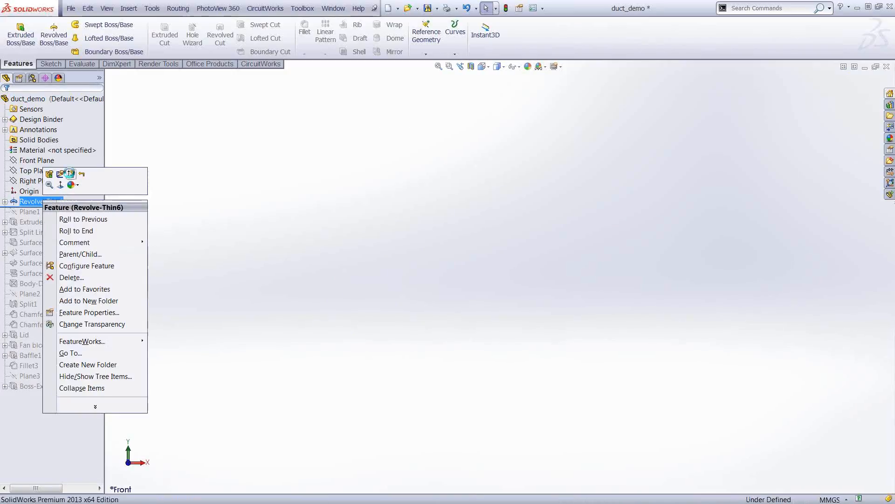
pyautogui.click(71, 174)
pyautogui.moveTo(68, 337); pyautogui.dragTo(57, 382)
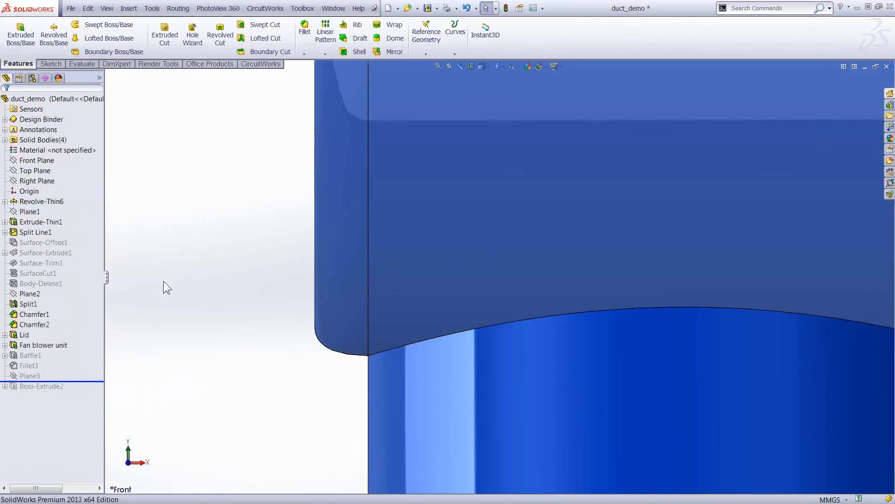
# Step: Section the duct at the Front Plane and examine the conic-shaped walls in the cut
pyautogui.scroll(4, 594, 227)
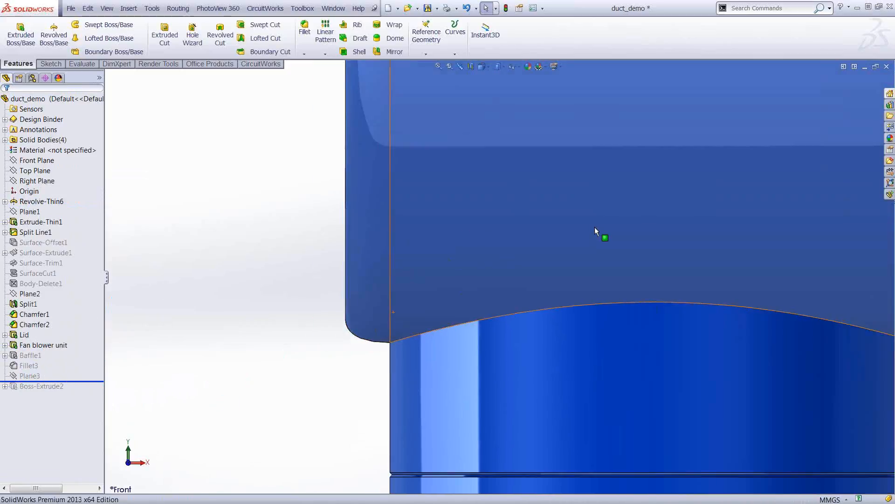
pyautogui.click(471, 67)
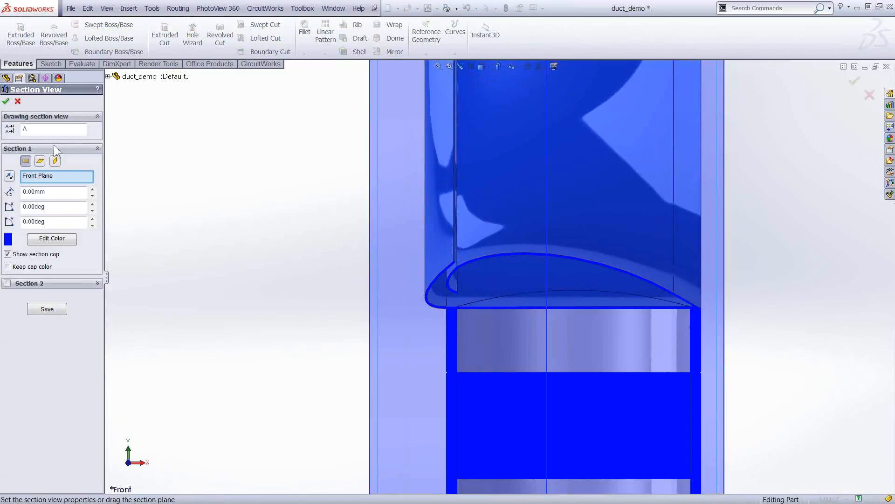
pyautogui.click(6, 101)
pyautogui.scroll(-5, 466, 270)
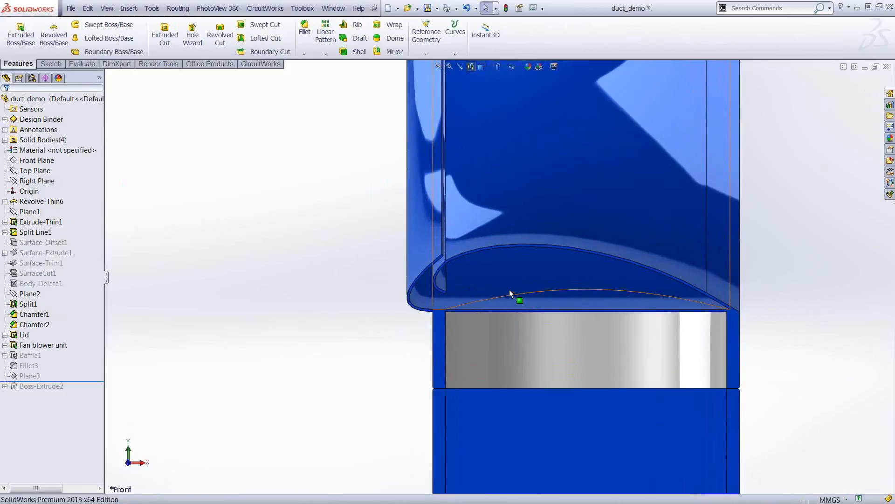
pyautogui.moveTo(465, 249); pyautogui.dragTo(404, 263, button='middle')
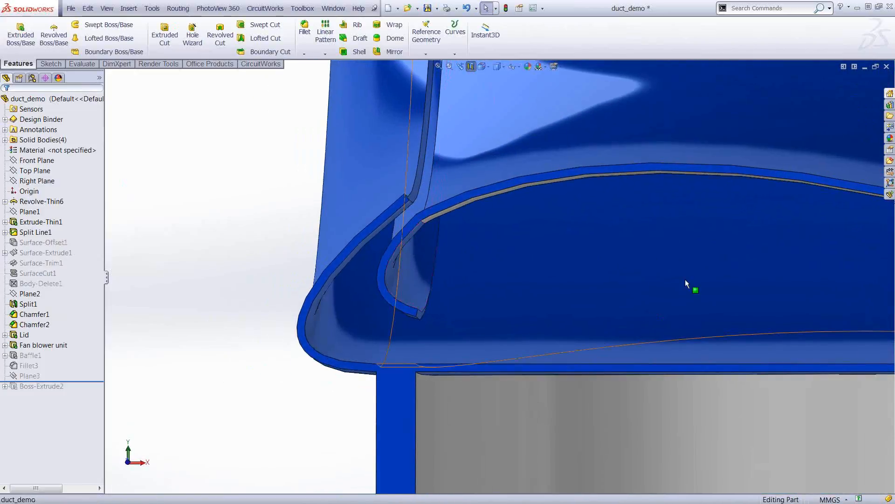
# Step: Close the duct part without saving and open the Router Top part from the Wireless Router assembly
pyautogui.click(887, 68)
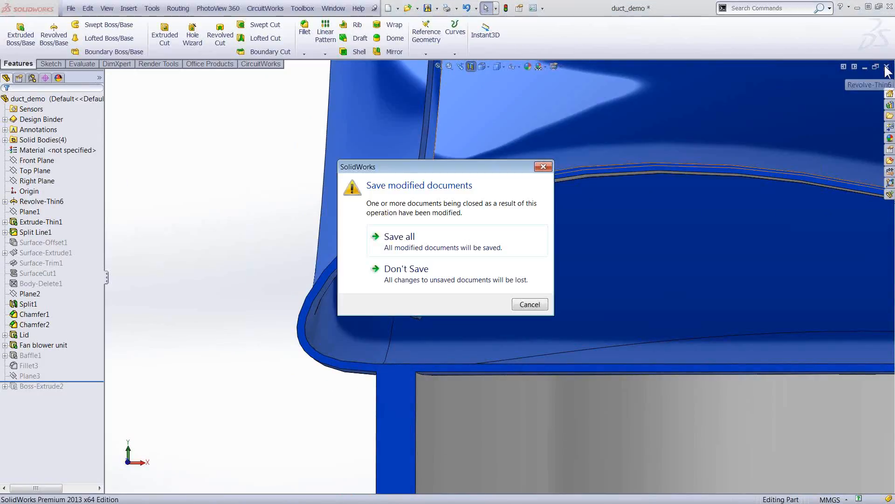
pyautogui.click(400, 271)
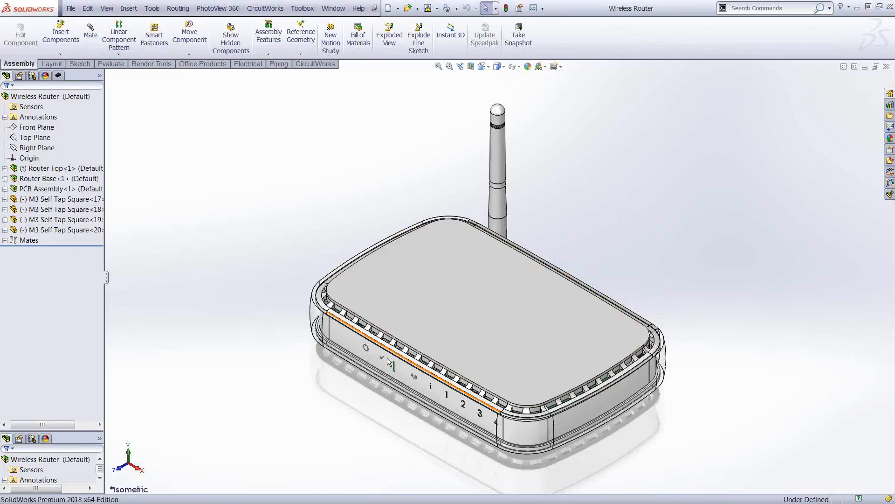
pyautogui.click(464, 285)
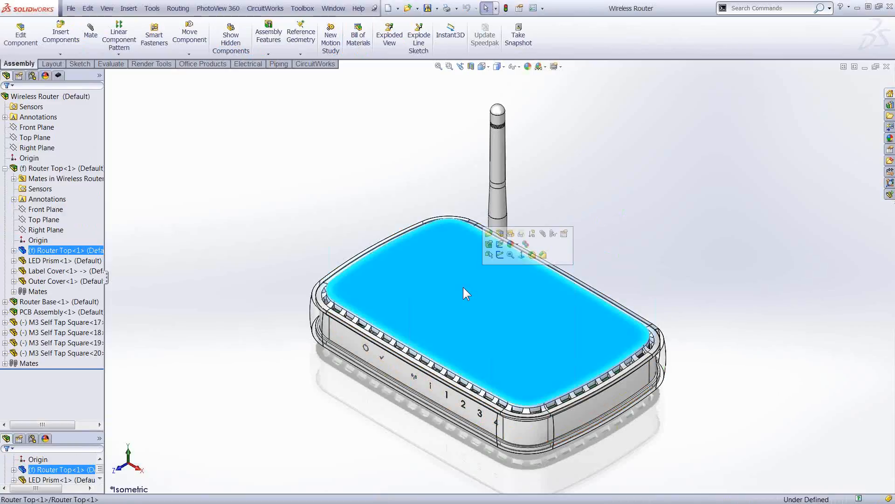
pyautogui.click(489, 234)
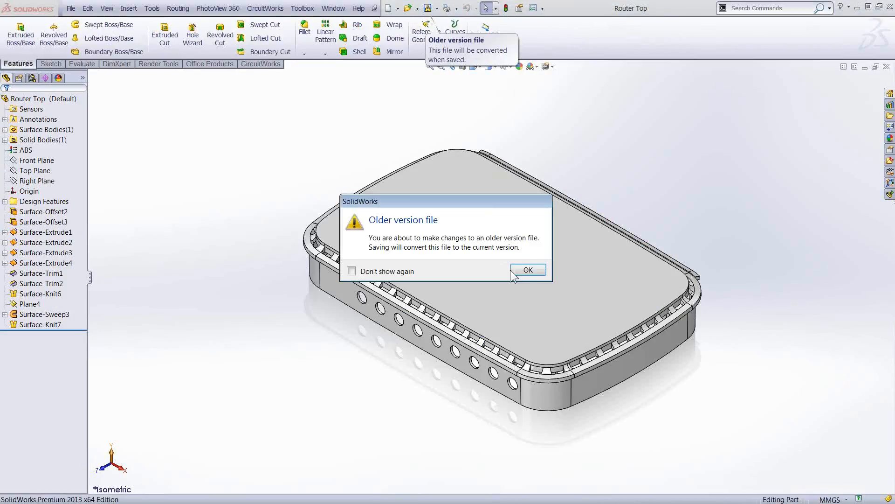
pyautogui.click(527, 270)
# Step: Review which surfaces the Surface-Knit7 feature combines and close its definition
pyautogui.click(24, 324)
pyautogui.rightClick(23, 324)
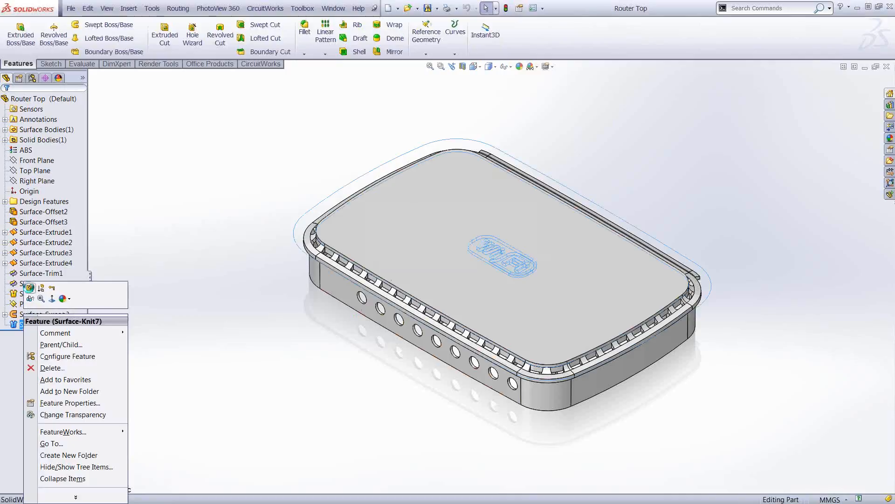
pyautogui.click(352, 316)
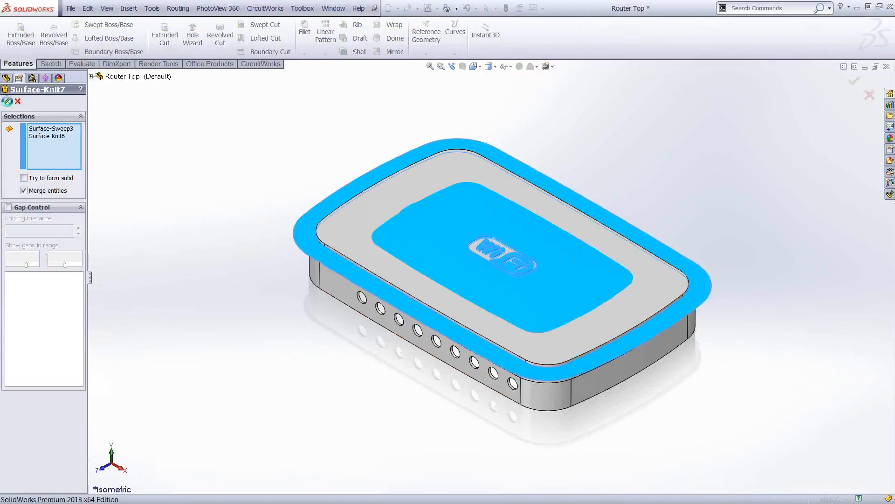
pyautogui.press('Return')
# Step: Show the Surface-Knit7 surface body over the router lid
pyautogui.click(49, 322)
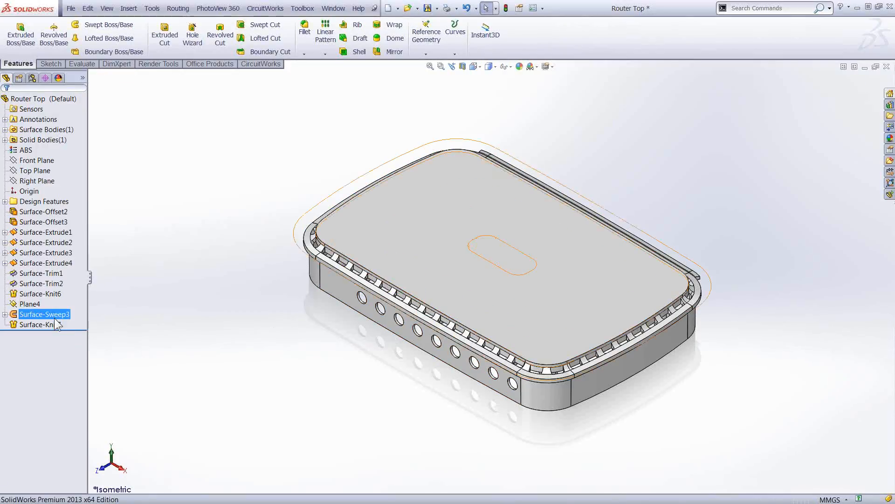
pyautogui.rightClick(48, 321)
pyautogui.click(57, 292)
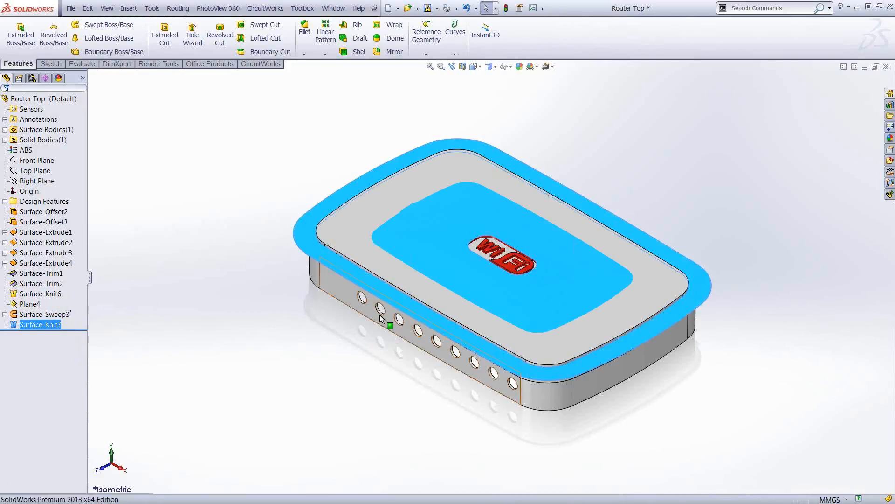
pyautogui.click(302, 346)
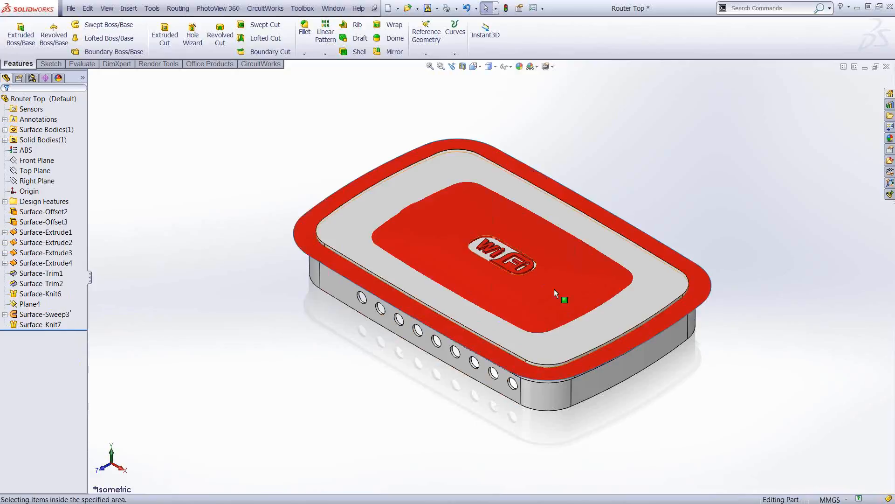
# Step: Section the router top at the Front Plane, examine how the knit surface passes through the lid, and turn the section off
pyautogui.click(462, 66)
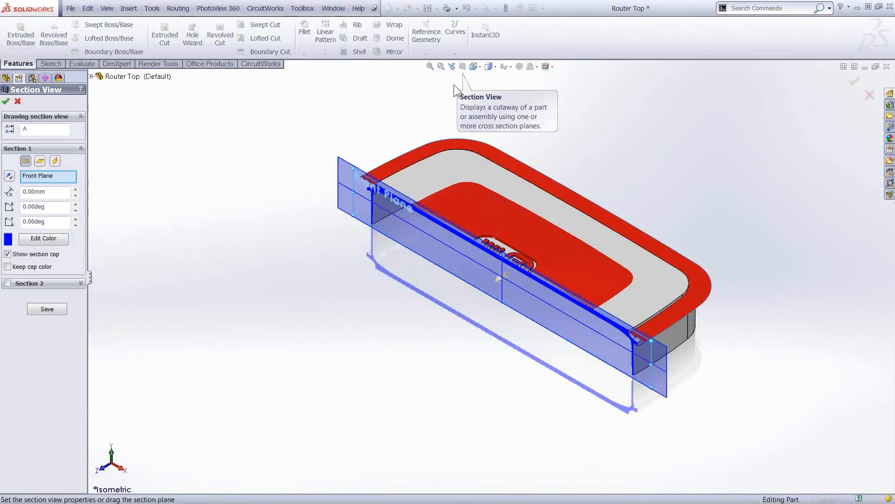
pyautogui.click(7, 103)
pyautogui.moveTo(579, 317); pyautogui.dragTo(590, 277, button='middle')
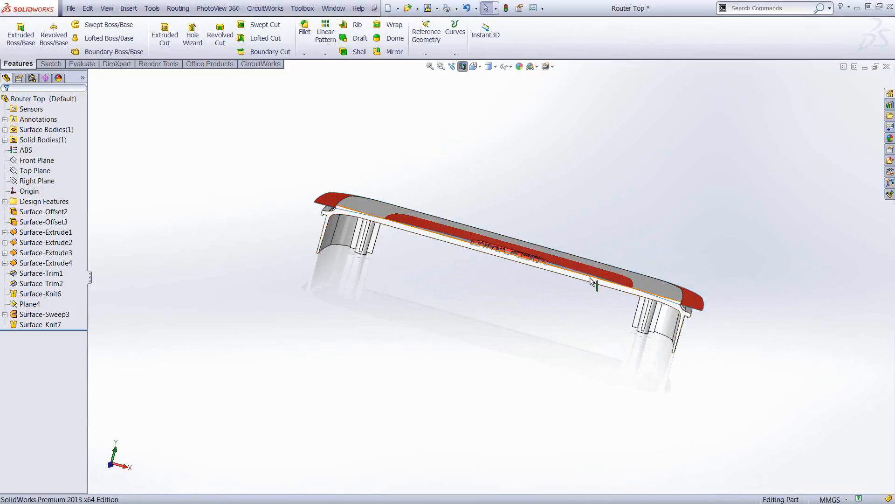
pyautogui.scroll(6, 536, 261)
pyautogui.scroll(-2, 346, 225)
pyautogui.moveTo(345, 225); pyautogui.dragTo(312, 261, button='middle')
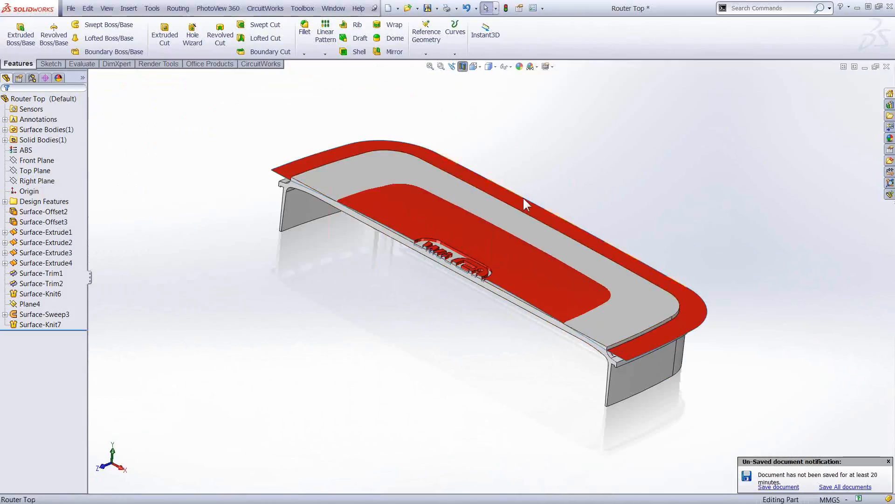
pyautogui.click(462, 66)
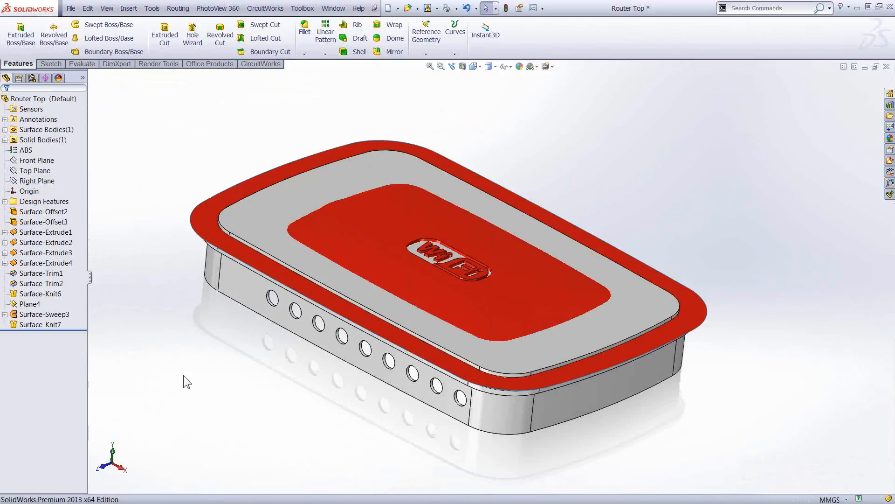
# Step: Start an Intersect feature with the Draft4 solid body and the Surface-Knit7 surface, and compute their regions
pyautogui.press('s')
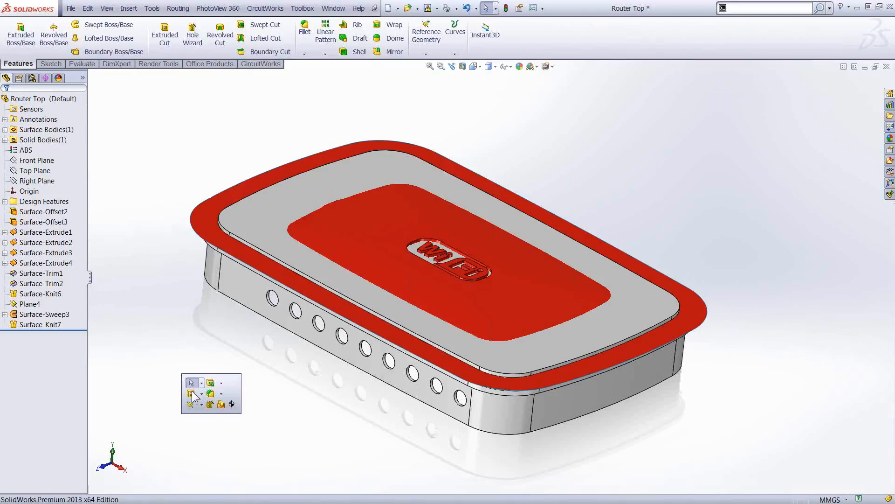
pyautogui.click(221, 404)
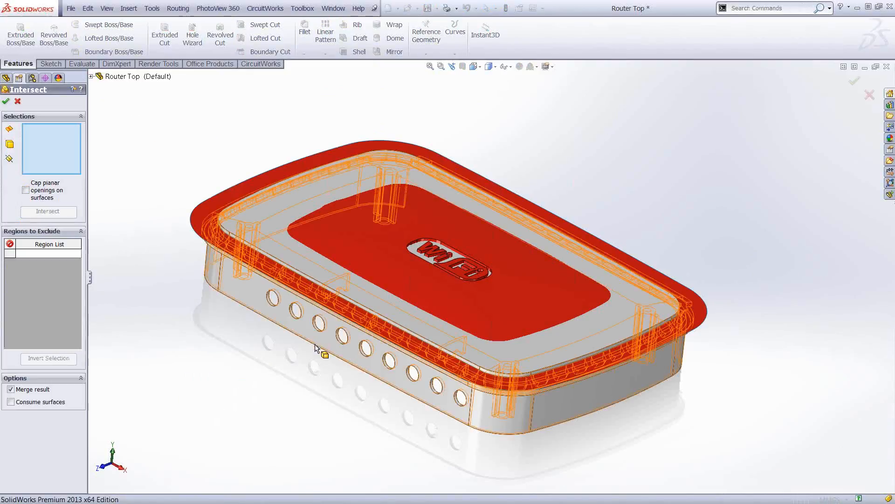
pyautogui.click(317, 191)
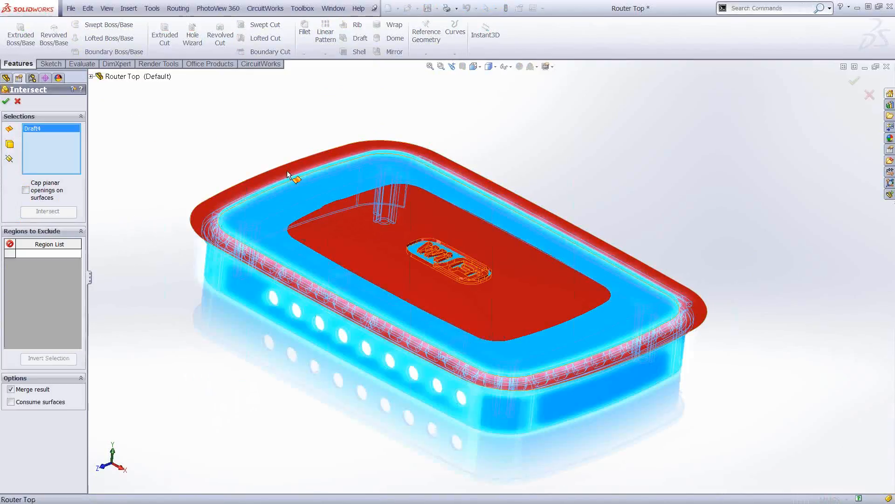
pyautogui.click(288, 171)
pyautogui.click(62, 211)
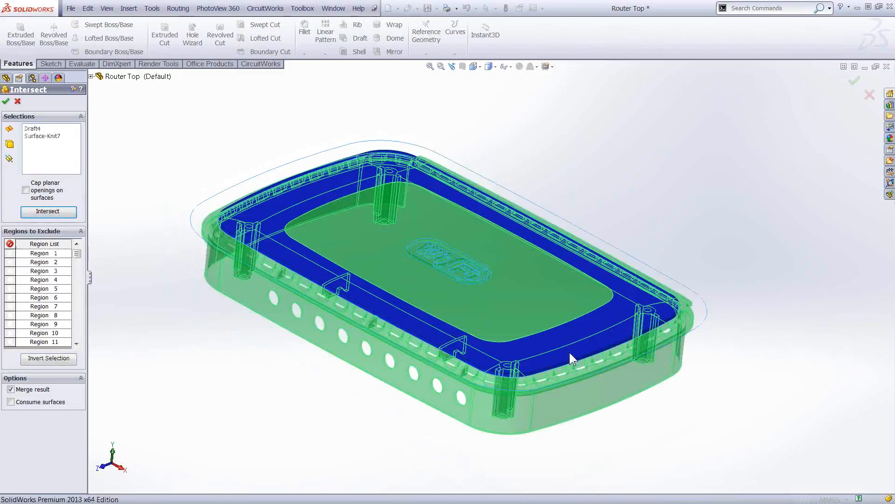
# Step: Exclude the lid's outer top region, the background around the Wi letters and the Fi letter regions, and complete the Intersect
pyautogui.moveTo(270, 311); pyautogui.dragTo(334, 179, button='middle')
pyautogui.click(334, 178)
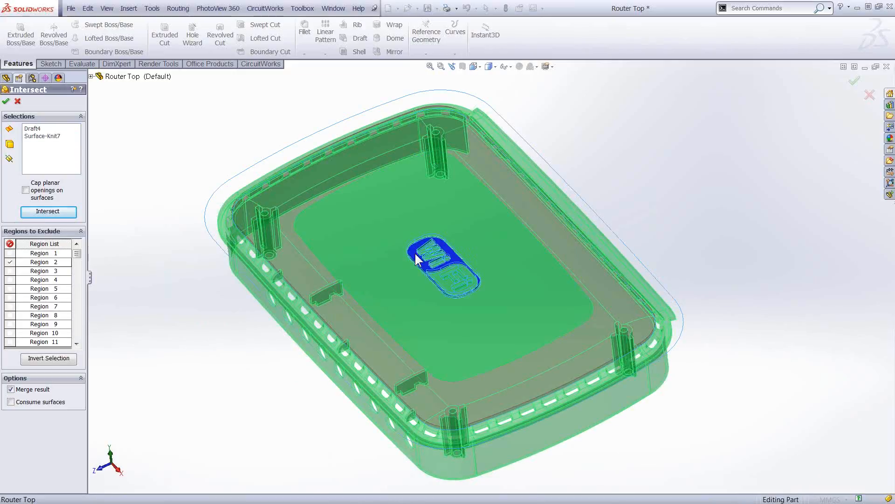
pyautogui.scroll(-5, 433, 269)
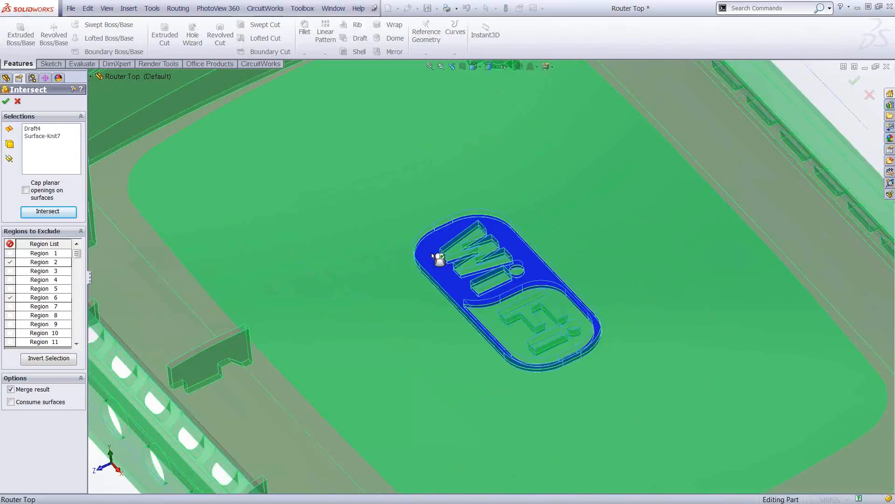
pyautogui.click(434, 255)
pyautogui.click(528, 312)
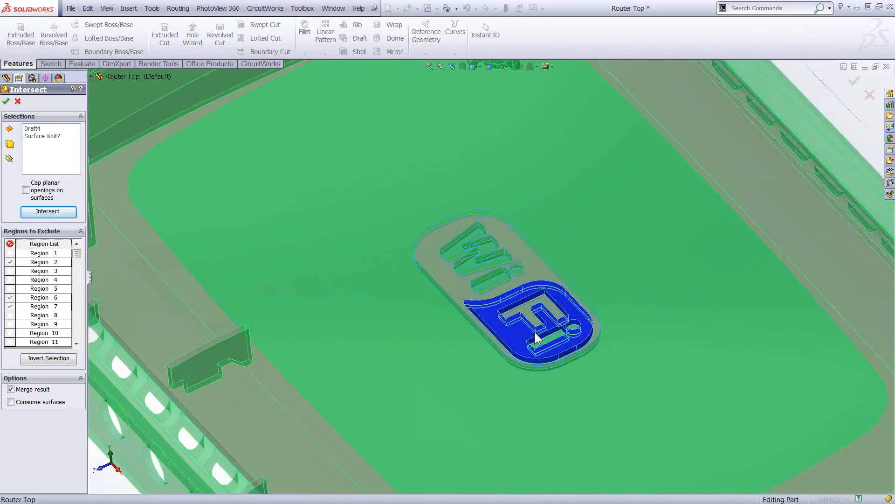
pyautogui.click(559, 340)
pyautogui.click(573, 331)
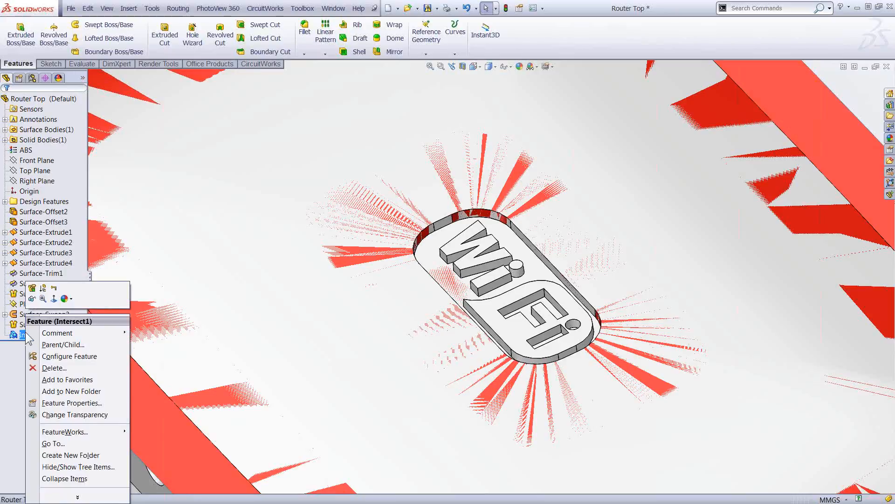
# Step: Hide the intersected lid body and show it again
pyautogui.rightClick(25, 334)
pyautogui.click(32, 299)
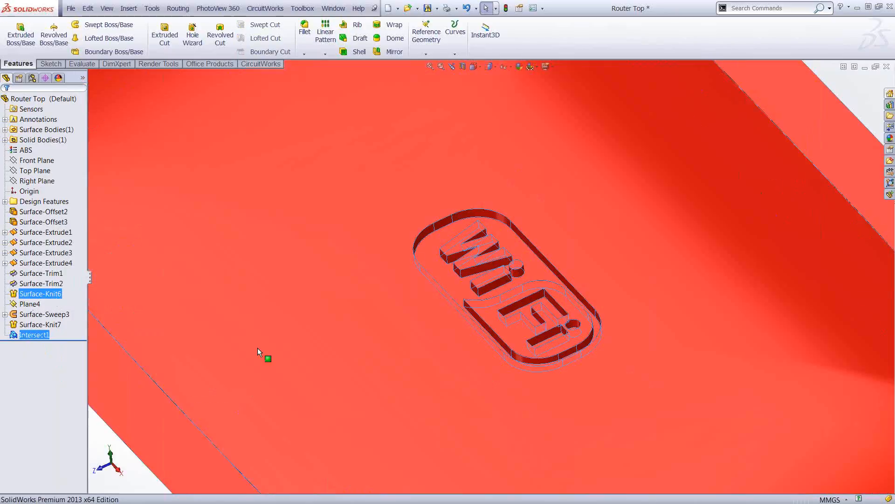
pyautogui.press('f')
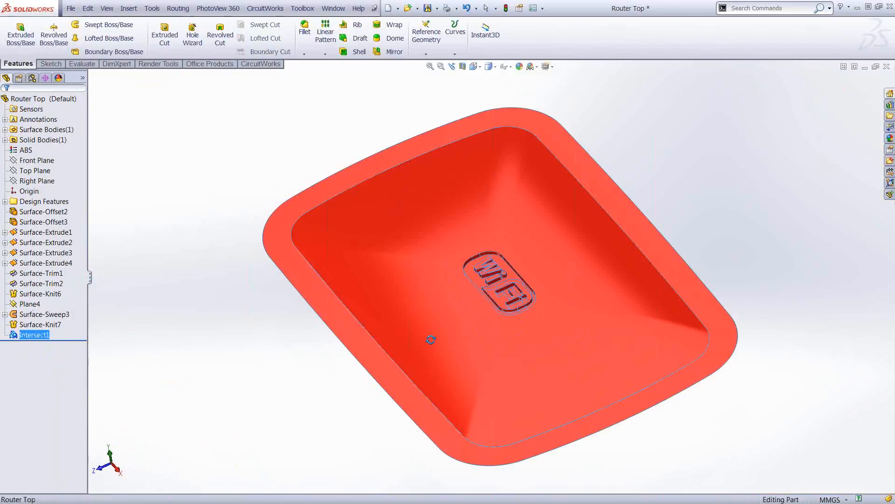
pyautogui.rightClick(28, 324)
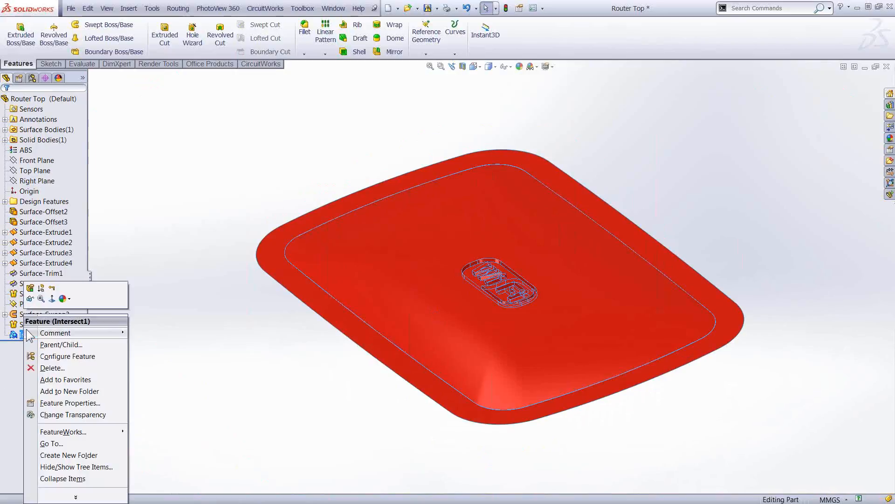
pyautogui.click(31, 290)
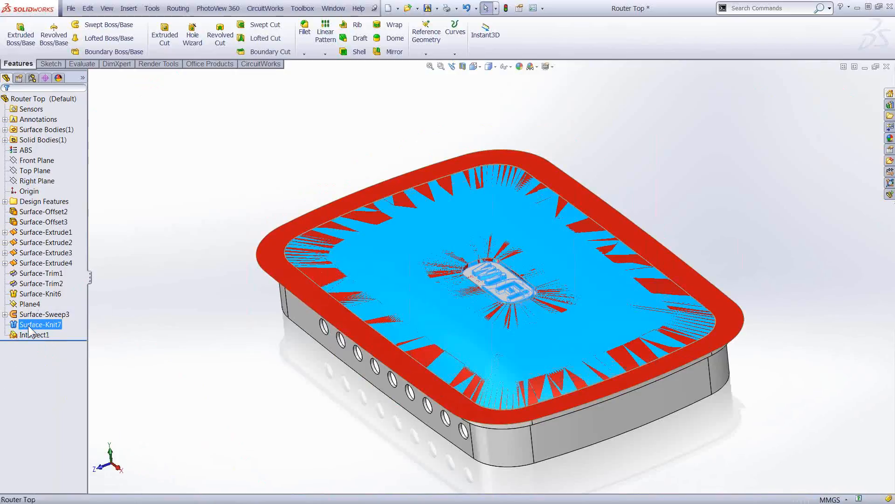
# Step: Hide the Surface-Knit7 surface body so only the solid lid is displayed
pyautogui.rightClick(28, 324)
pyautogui.click(31, 290)
pyautogui.moveTo(412, 322); pyautogui.dragTo(432, 303, button='middle')
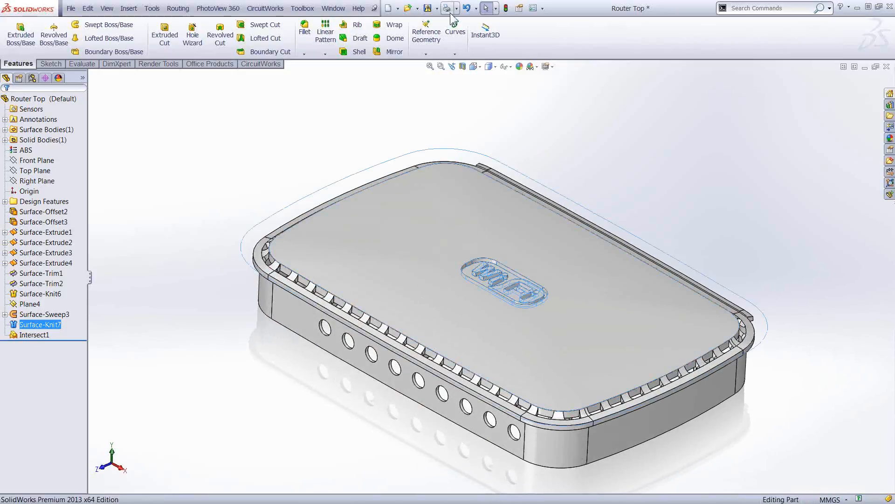
# Step: Section the finished lid at the Front Plane, examine the WiFi logo and wall thickness in the cut, and turn the section off
pyautogui.click(463, 67)
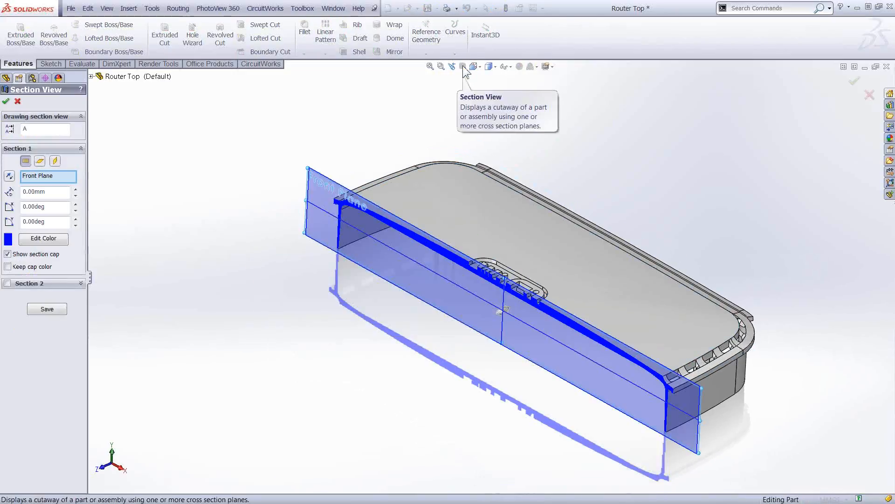
pyautogui.click(7, 101)
pyautogui.scroll(-5, 518, 294)
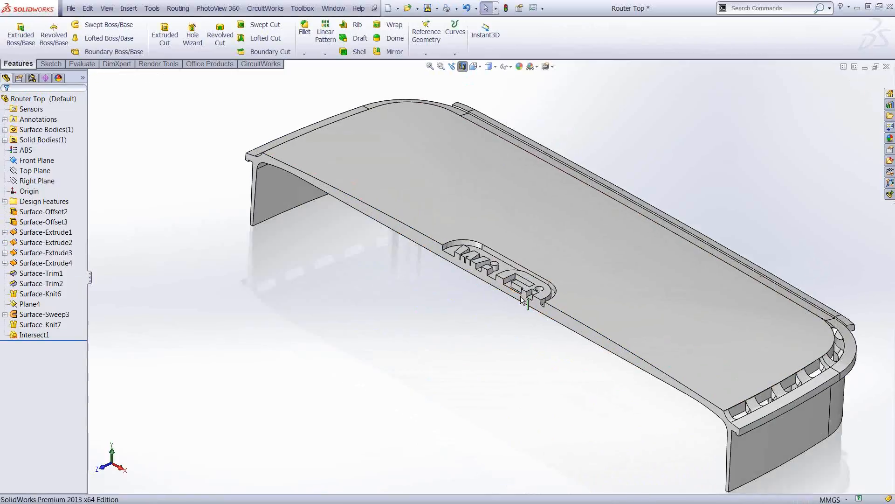
pyautogui.moveTo(517, 294)
pyautogui.mouseDown(button='middle')
pyautogui.moveTo(535, 270)
pyautogui.moveTo(533, 299)
pyautogui.mouseUp(button='middle')
pyautogui.scroll(-4, 502, 261)
pyautogui.scroll(1, 494, 262)
pyautogui.scroll(2, 493, 260)
pyautogui.moveTo(494, 260); pyautogui.dragTo(469, 272, button='middle')
pyautogui.scroll(1, 469, 272)
pyautogui.scroll(5, 485, 279)
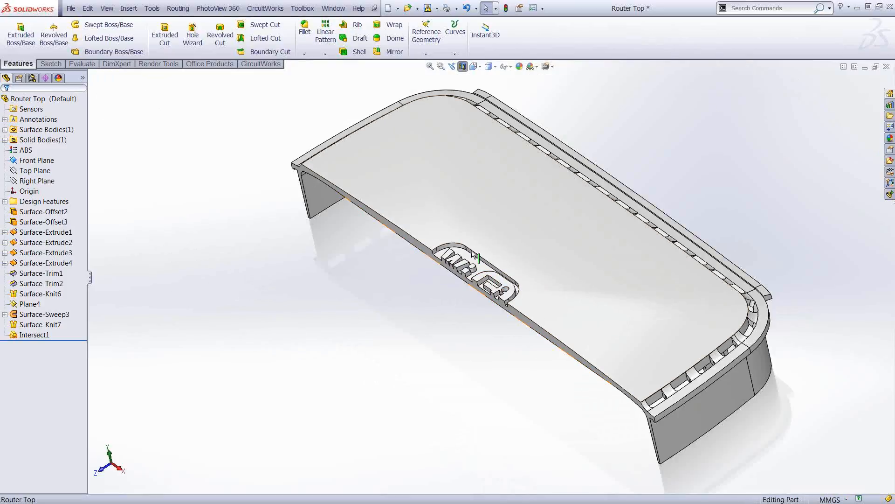
pyautogui.click(462, 66)
# Step: Save and close the Router Top part, rebuild the Wireless Router assembly and inspect the lid in it
pyautogui.click(887, 67)
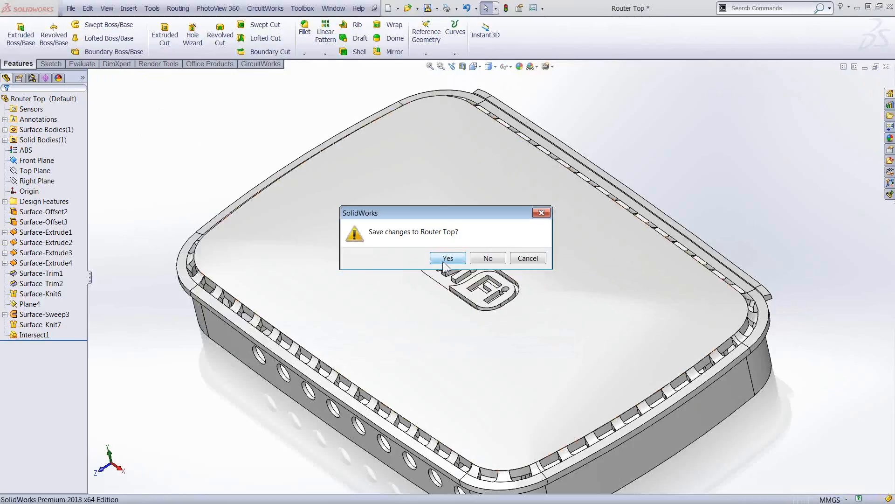
pyautogui.click(445, 261)
pyautogui.click(488, 288)
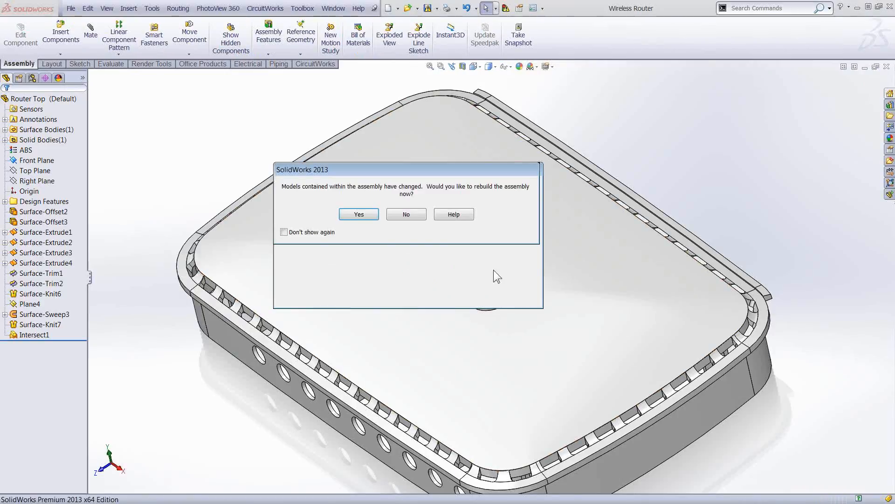
pyautogui.click(356, 213)
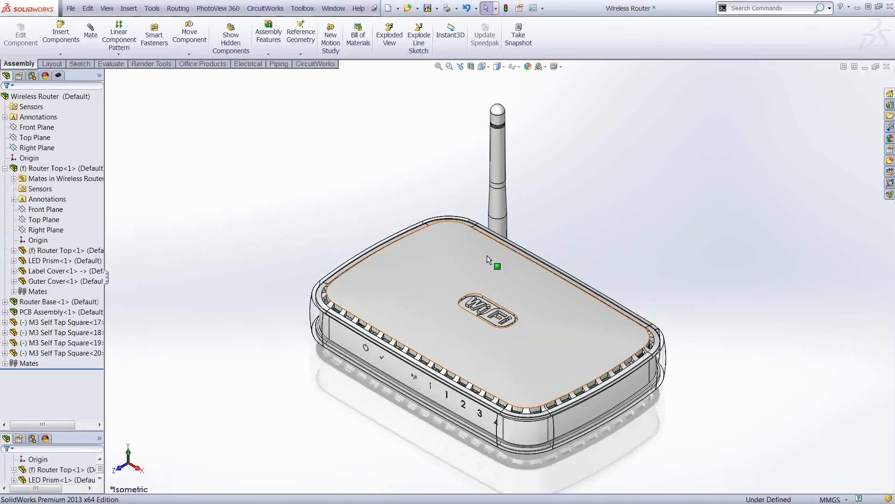
pyautogui.moveTo(505, 329); pyautogui.dragTo(670, 236, button='middle')
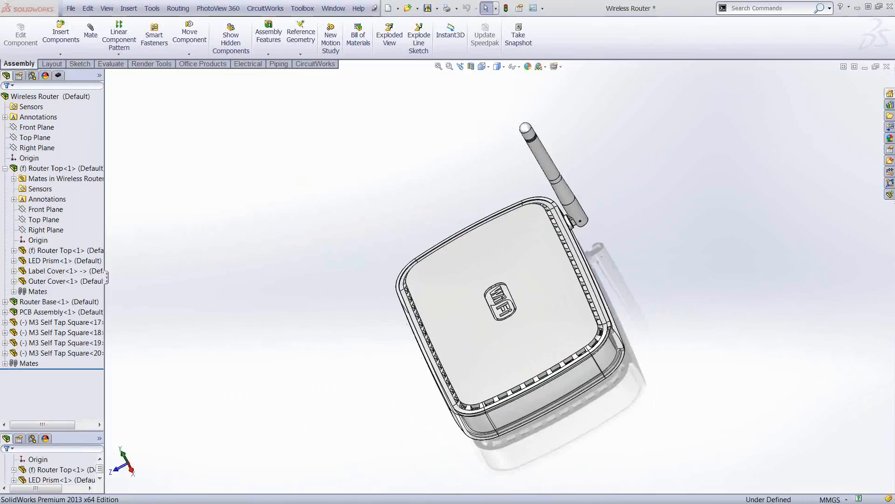
# Step: Switch to the muffler guard-2 part and examine the slots and logo cut on its front face
pyautogui.hotkey('ctrl', 'Tab')
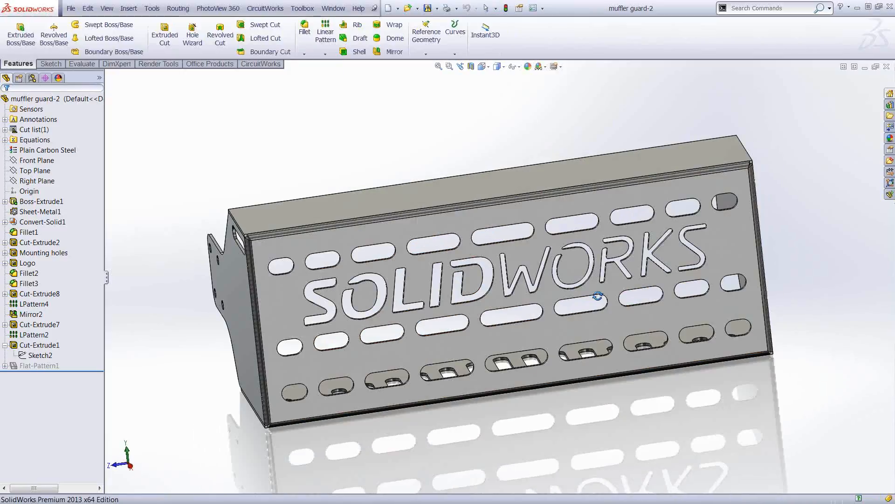
pyautogui.moveTo(598, 296); pyautogui.dragTo(591, 271, button='middle')
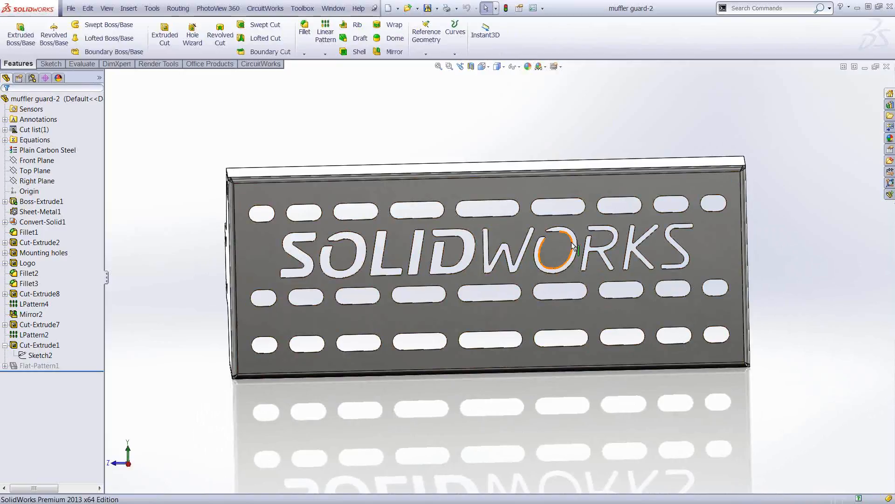
pyautogui.moveTo(437, 276)
pyautogui.mouseDown(button='middle')
pyautogui.moveTo(438, 254)
pyautogui.moveTo(437, 285)
pyautogui.mouseUp(button='middle')
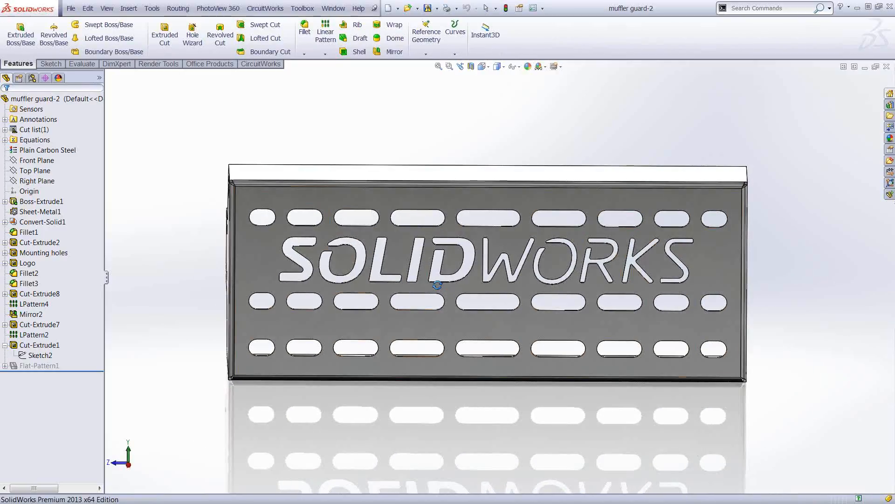
pyautogui.moveTo(485, 327); pyautogui.dragTo(469, 316, button='middle')
# Step: Edit the LPattern4 slot pattern: show a full preview, move both direction callouts clear of the slots, and accept it
pyautogui.click(30, 305)
pyautogui.rightClick(30, 305)
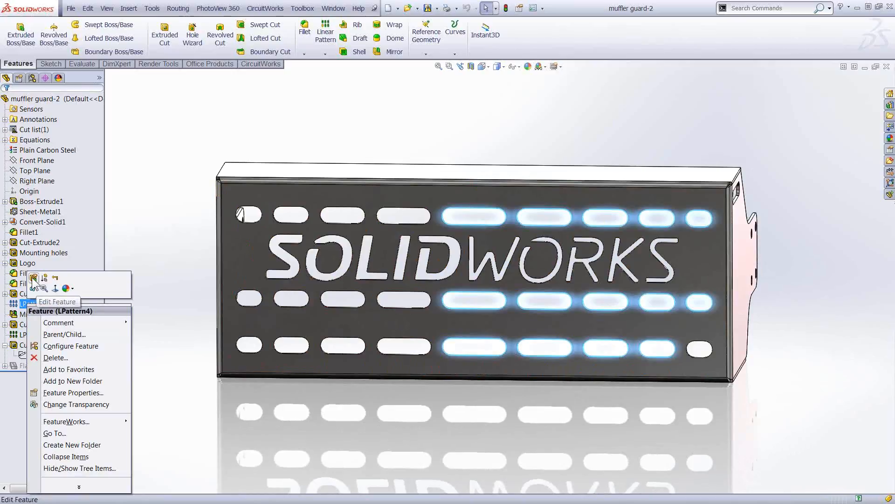
pyautogui.click(47, 294)
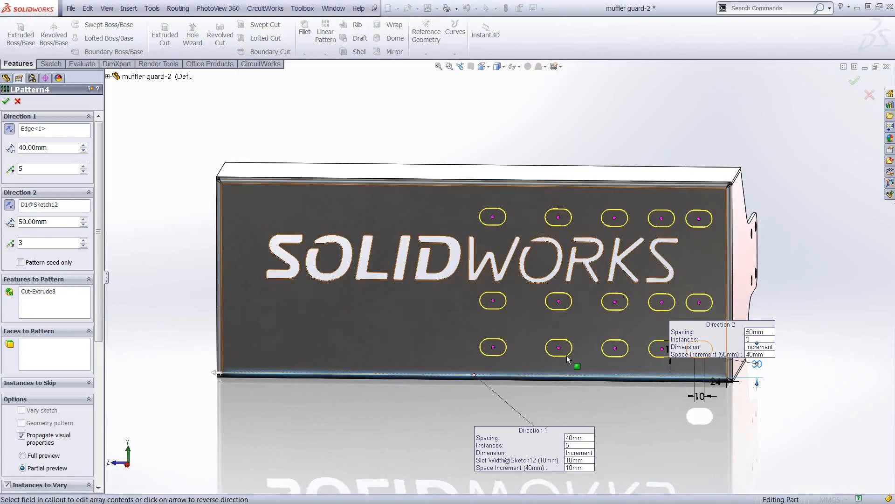
pyautogui.moveTo(704, 328); pyautogui.dragTo(762, 277)
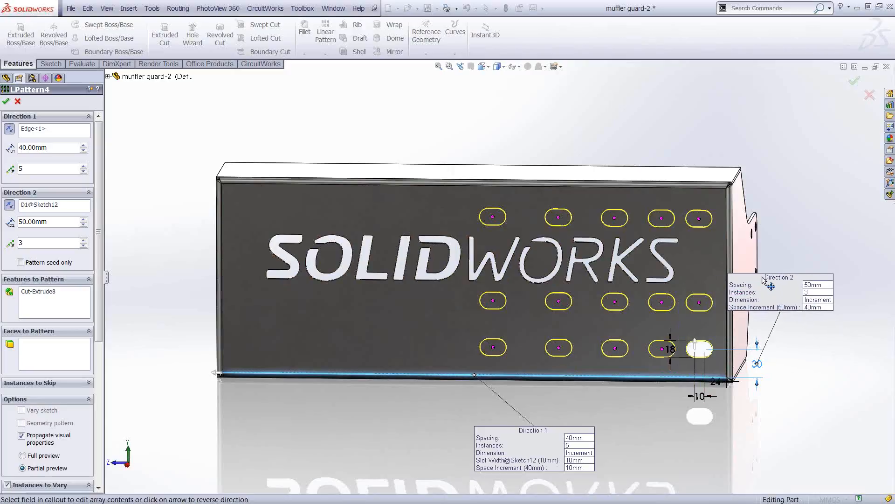
pyautogui.click(22, 455)
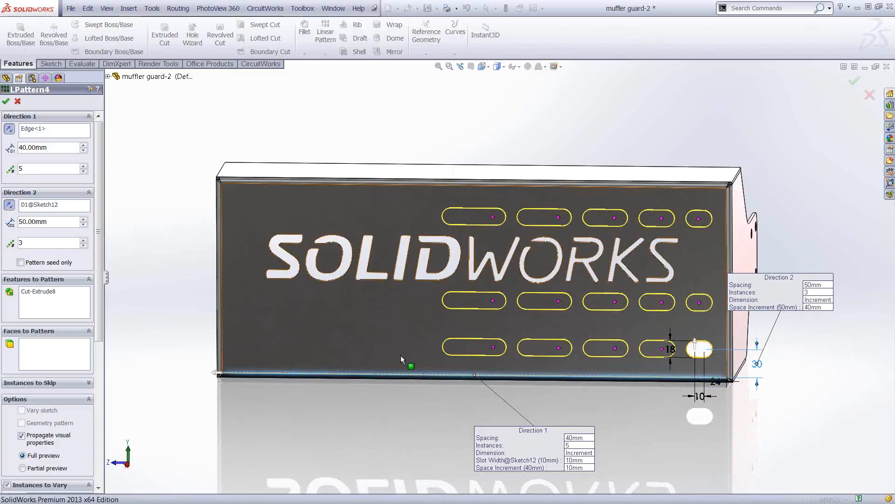
pyautogui.moveTo(530, 435); pyautogui.dragTo(531, 417)
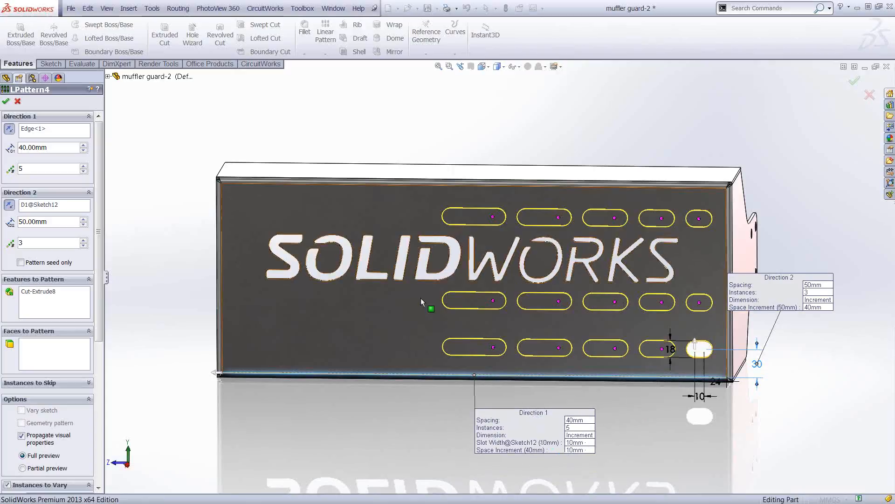
pyautogui.click(6, 103)
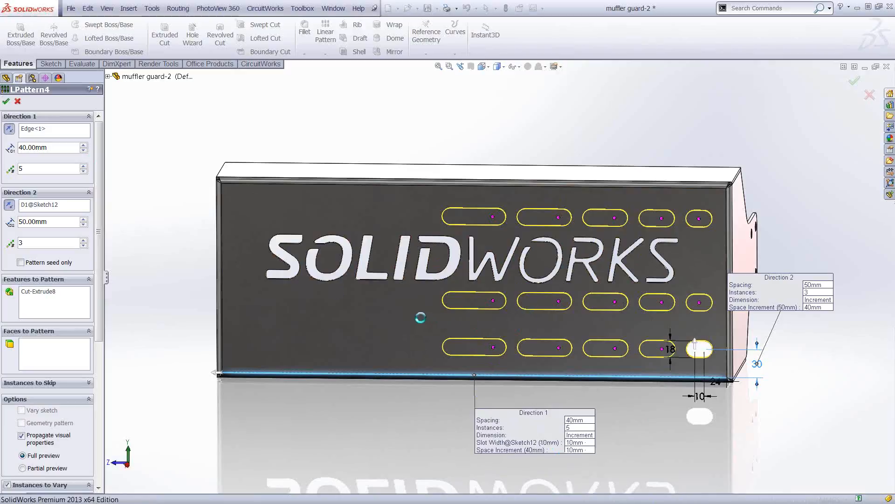
# Step: Open the LPattern2 pattern of vertical slots, examine how the slots vary across the face, and close it
pyautogui.moveTo(420, 318); pyautogui.dragTo(326, 280, button='middle')
pyautogui.click(39, 345)
pyautogui.click(39, 325)
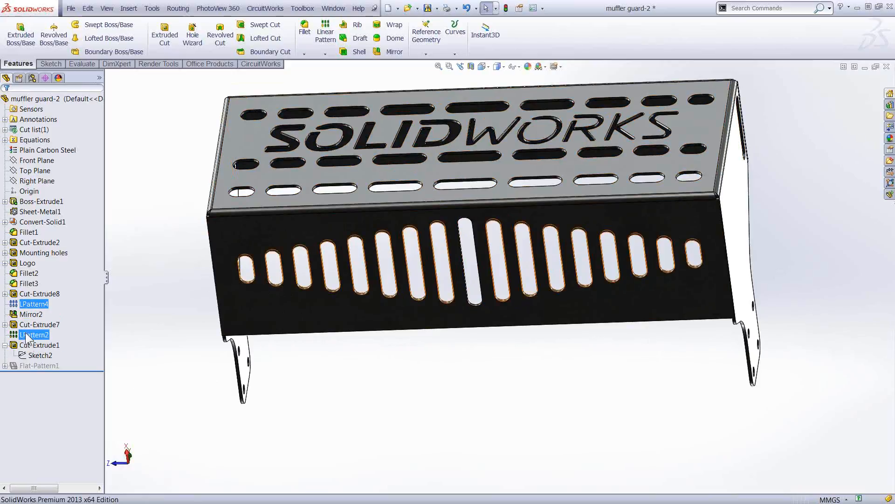
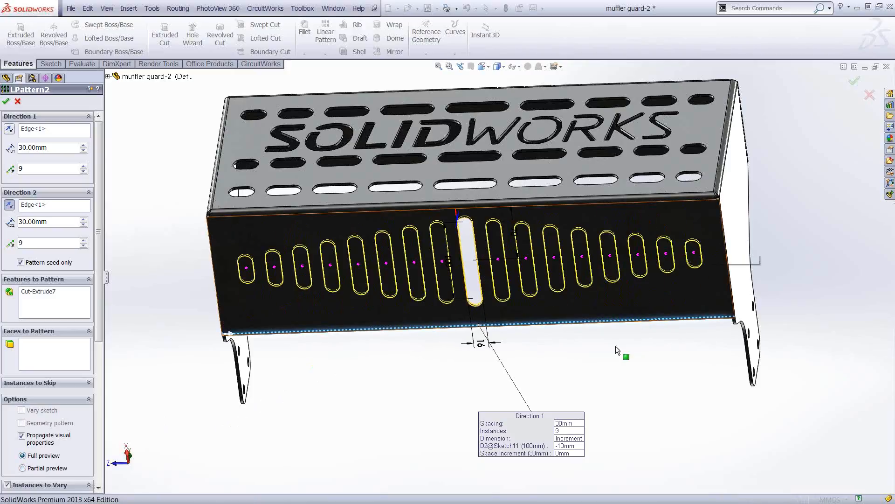
pyautogui.moveTo(569, 304); pyautogui.dragTo(417, 267, button='middle')
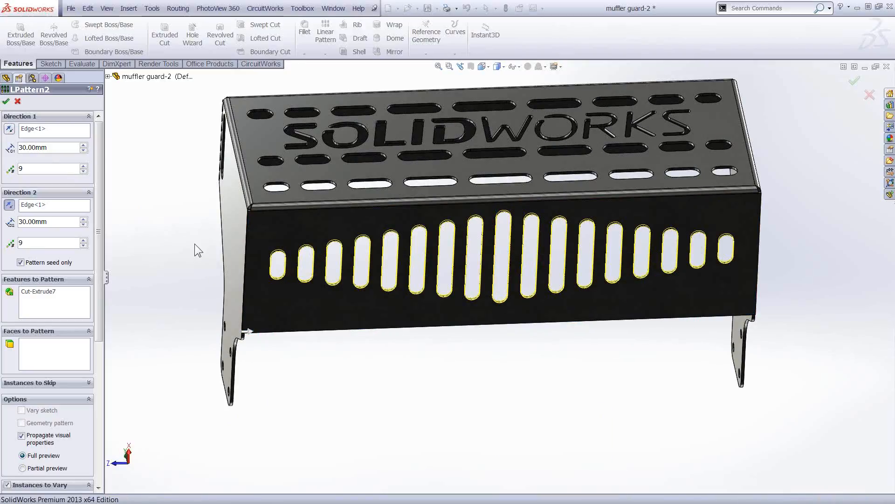
pyautogui.moveTo(196, 242); pyautogui.dragTo(261, 298, button='middle')
pyautogui.keyDown('ctrl'); pyautogui.click(39, 345); pyautogui.keyUp('ctrl')
pyautogui.click(40, 345)
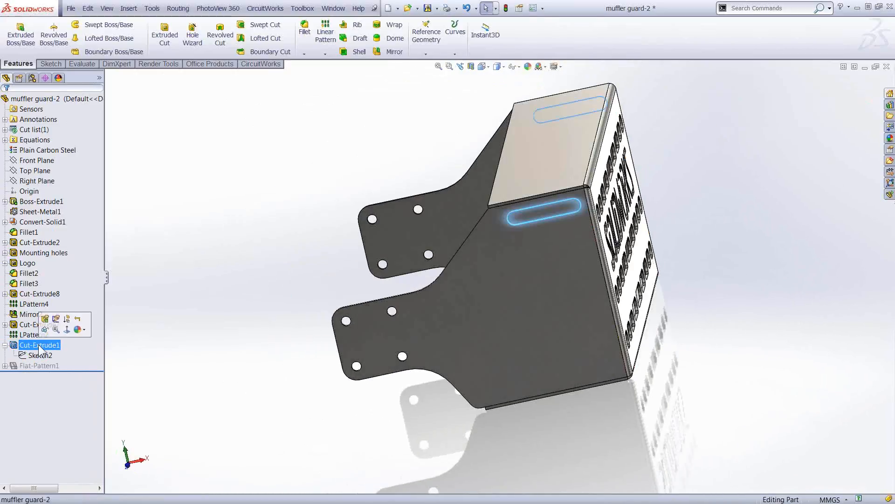
pyautogui.click(332, 45)
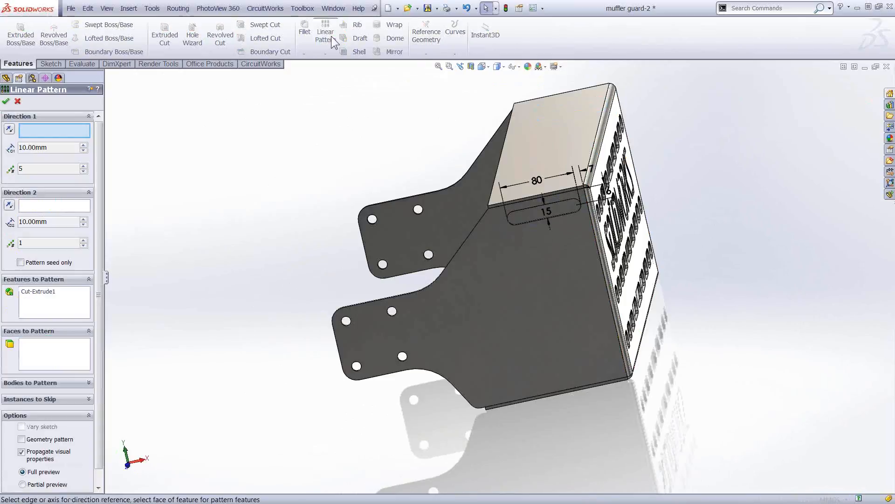
pyautogui.click(18, 101)
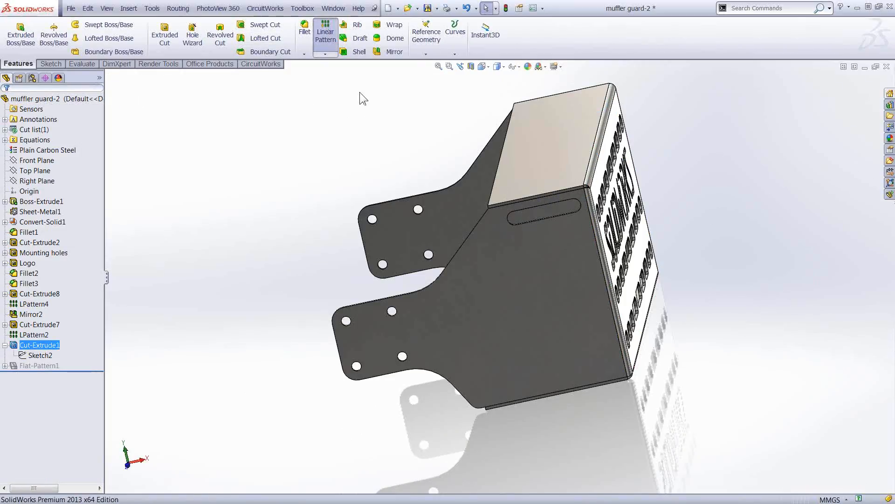
pyautogui.click(603, 268)
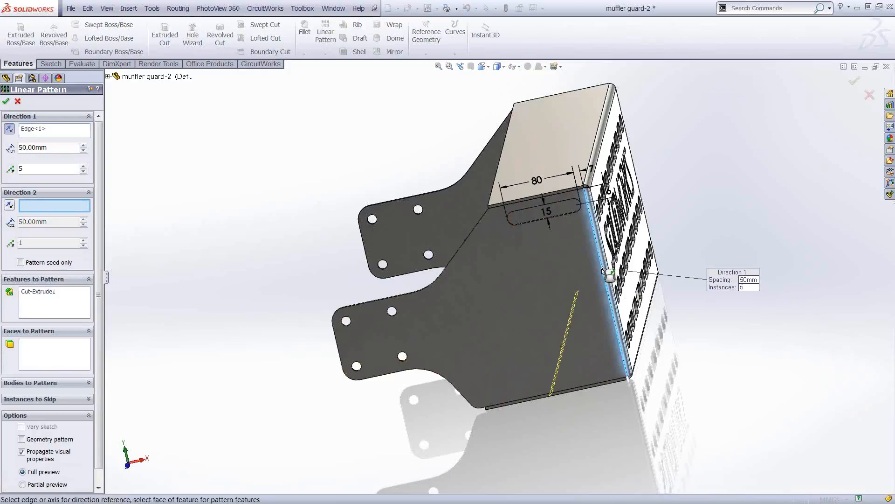
pyautogui.moveTo(538, 275); pyautogui.dragTo(579, 235, button='middle')
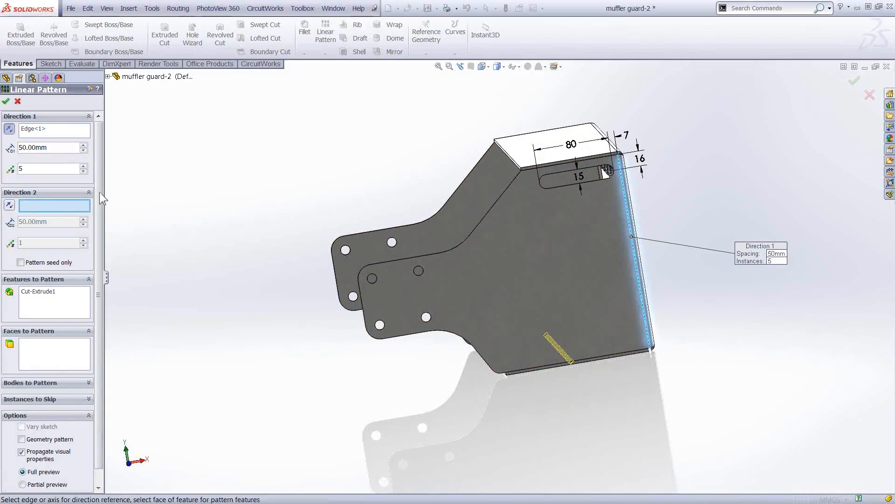
pyautogui.click(48, 129)
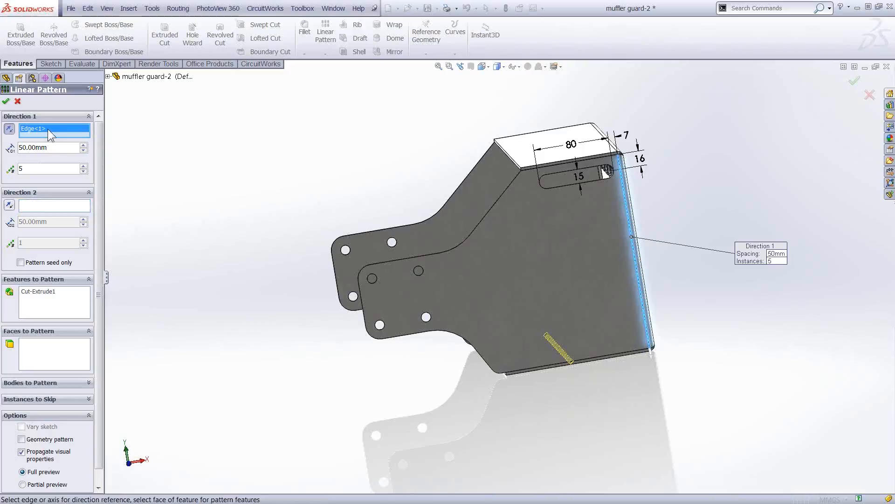
pyautogui.moveTo(610, 250); pyautogui.dragTo(588, 261, button='middle')
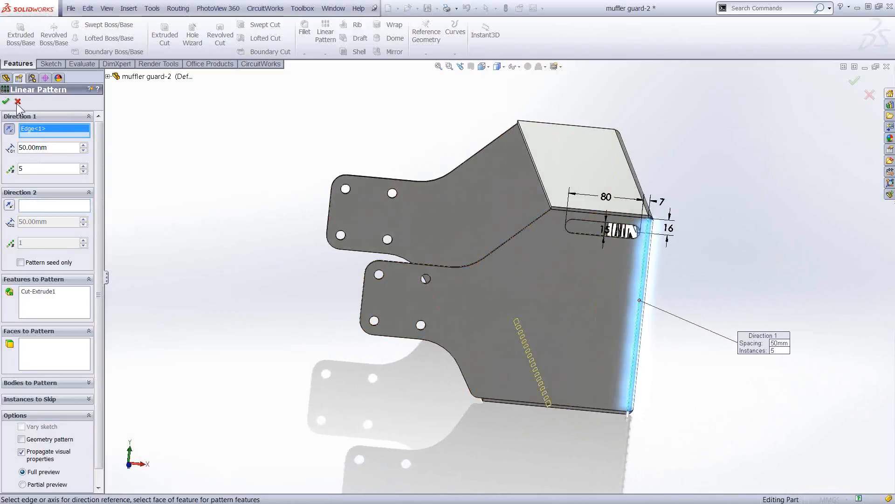
pyautogui.click(18, 102)
# Step: Start a linear pattern of Cut-Extrude1 along the side face's vertical edge with 30 mm spacing, reversed so the slots run downward
pyautogui.click(30, 345)
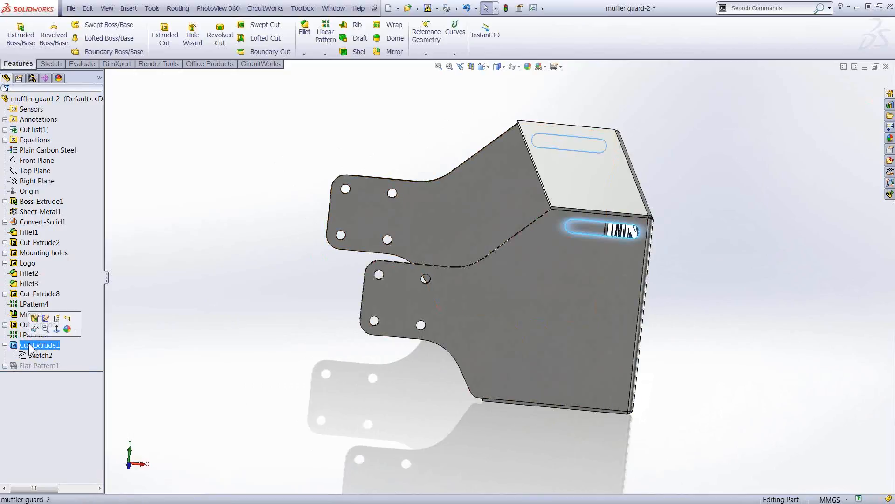
pyautogui.click(31, 346)
pyautogui.click(326, 38)
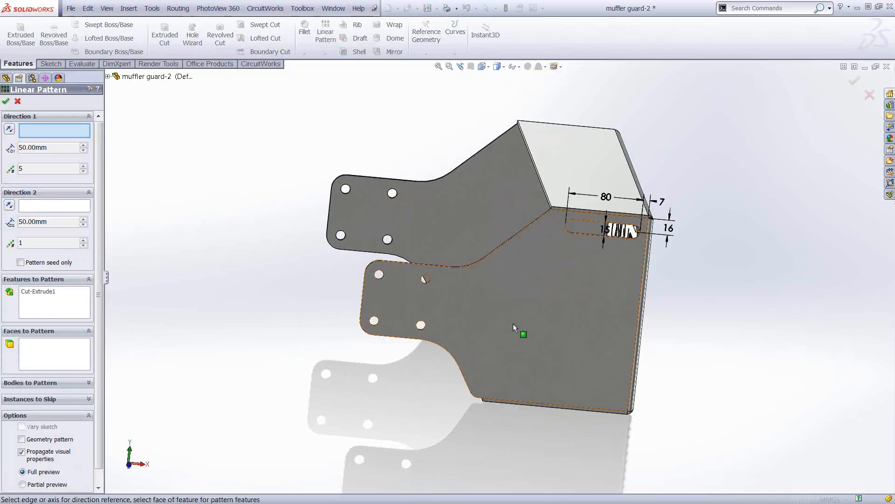
pyautogui.click(637, 335)
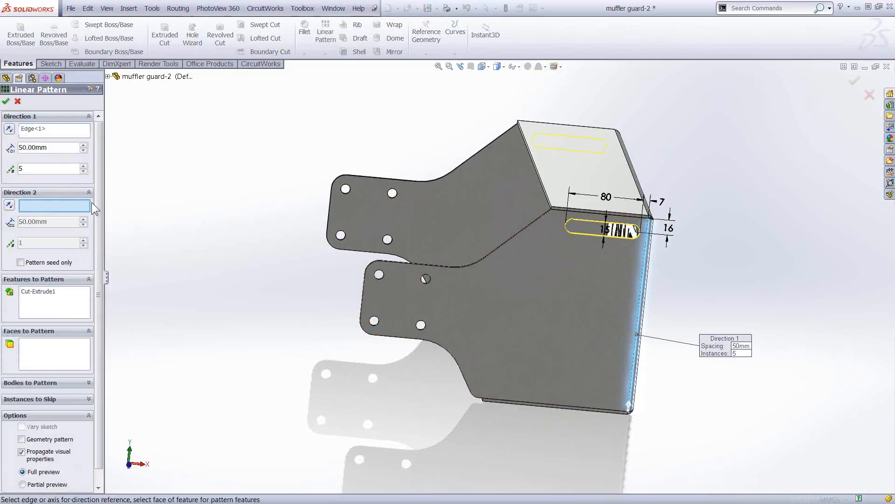
pyautogui.write('30')
pyautogui.press('Return')
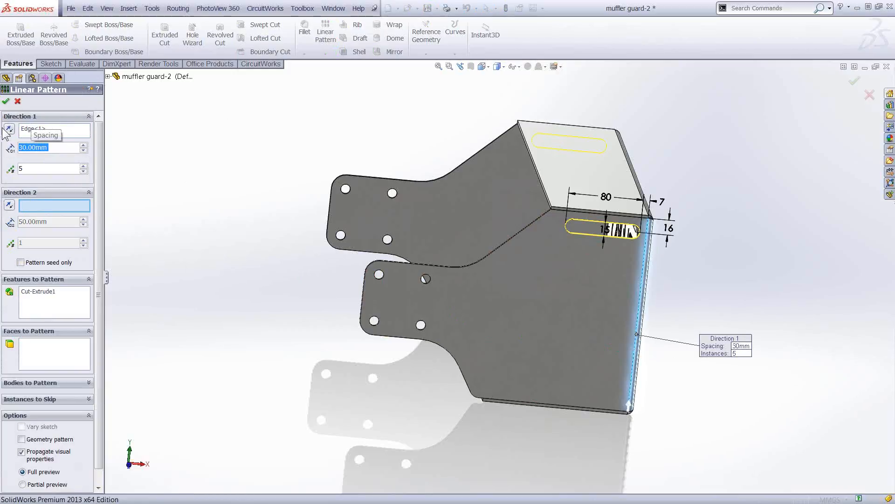
pyautogui.moveTo(435, 321); pyautogui.dragTo(418, 311, button='middle')
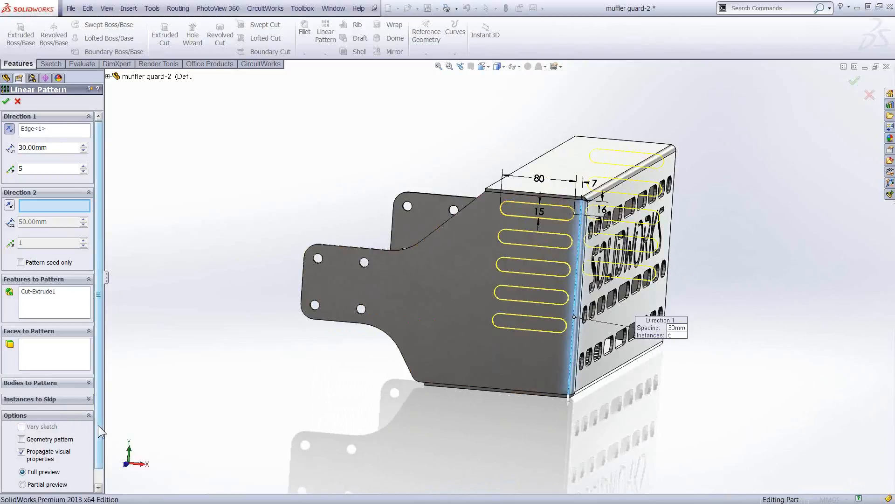
# Step: Enable Instances to Vary for the side slot pattern and set the Direction 1 spacing increment to 30 mm
pyautogui.scroll(-1, 102, 432)
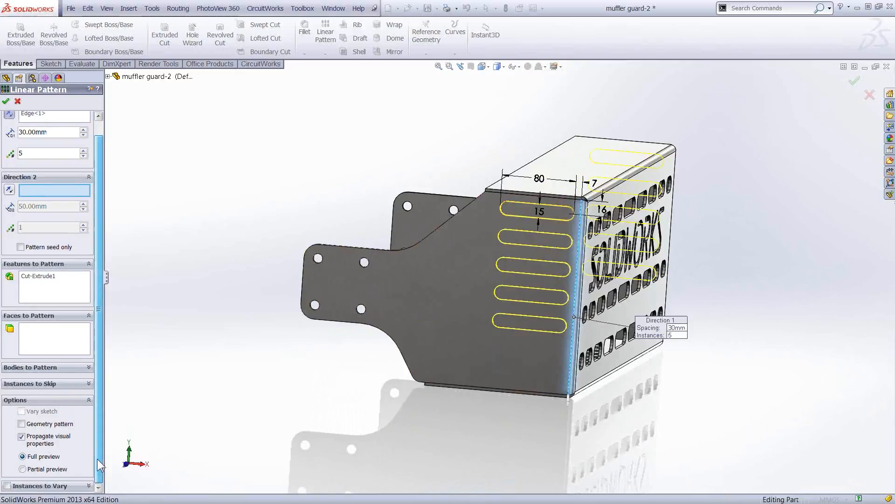
pyautogui.click(7, 486)
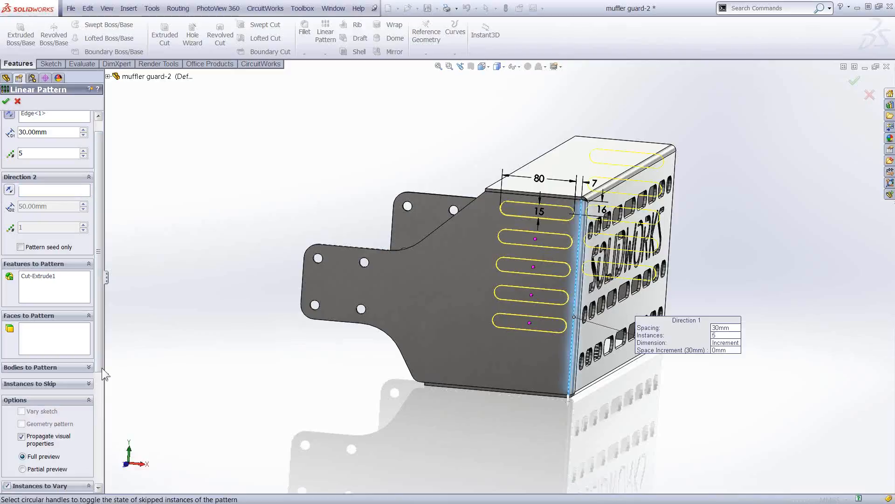
pyautogui.moveTo(101, 358); pyautogui.dragTo(102, 360)
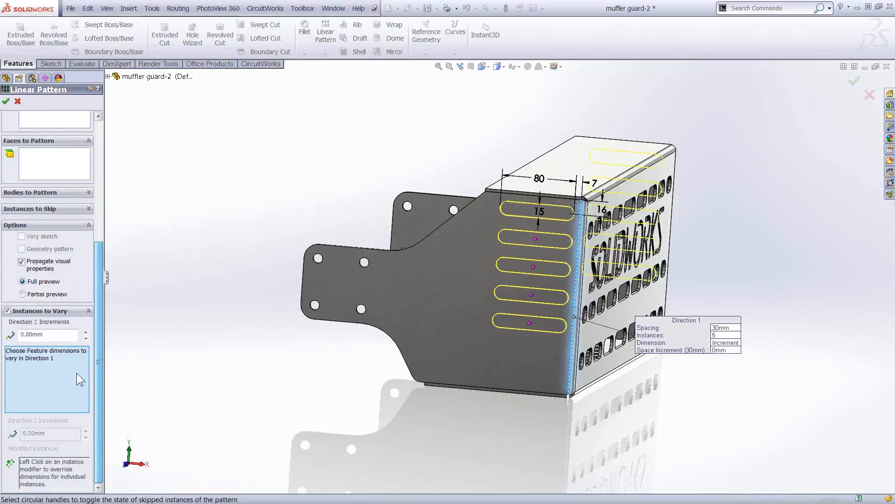
pyautogui.doubleClick(52, 334)
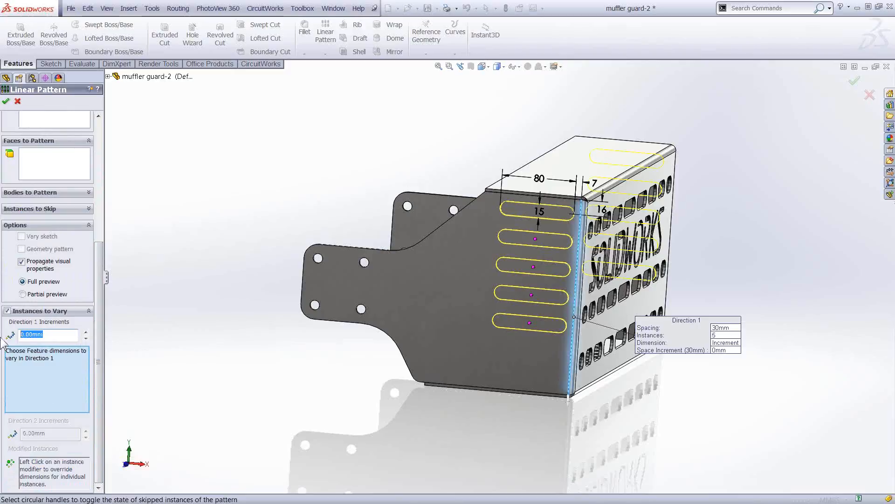
pyautogui.write('30')
pyautogui.press('Return')
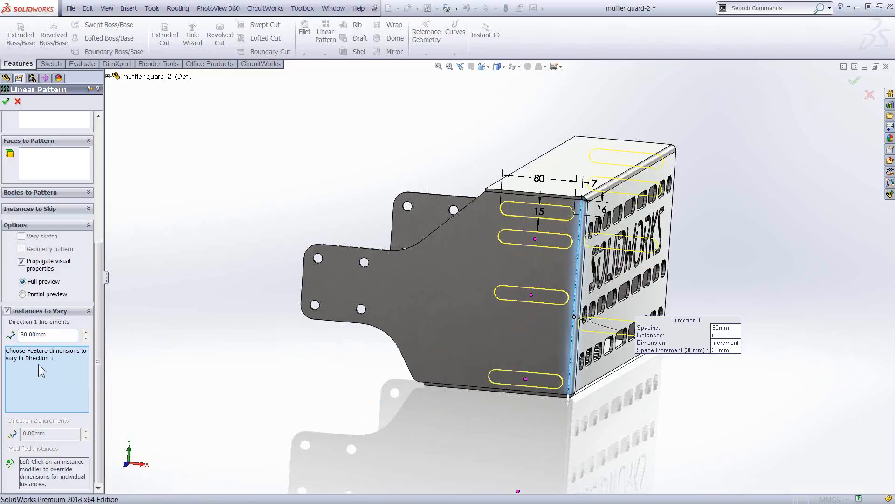
# Step: Add the slot length and slot width as varying dimensions and set the length increment to 40 mm
pyautogui.click(540, 178)
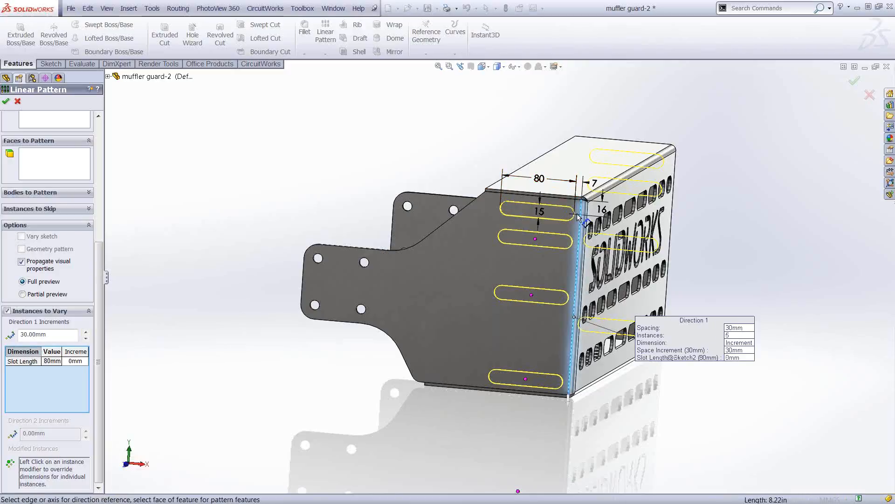
pyautogui.click(539, 214)
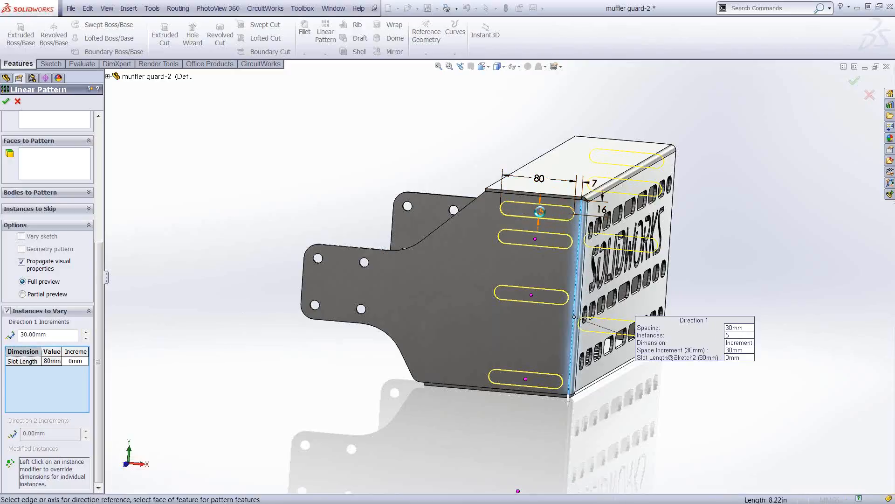
pyautogui.click(75, 361)
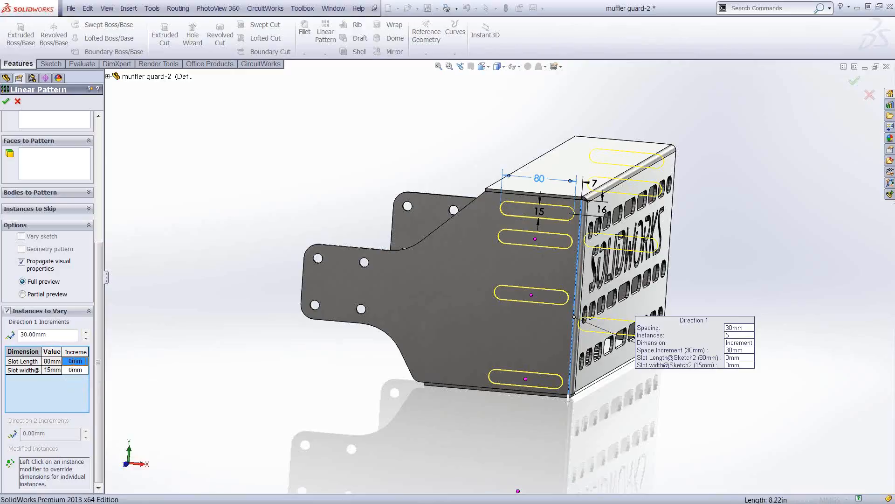
pyautogui.write('4')
pyautogui.click(74, 367)
pyautogui.click(72, 360)
pyautogui.write('4')
# Step: Set the slot width increment to 4 mm and check the pattern preview
pyautogui.click(74, 370)
pyautogui.click(76, 370)
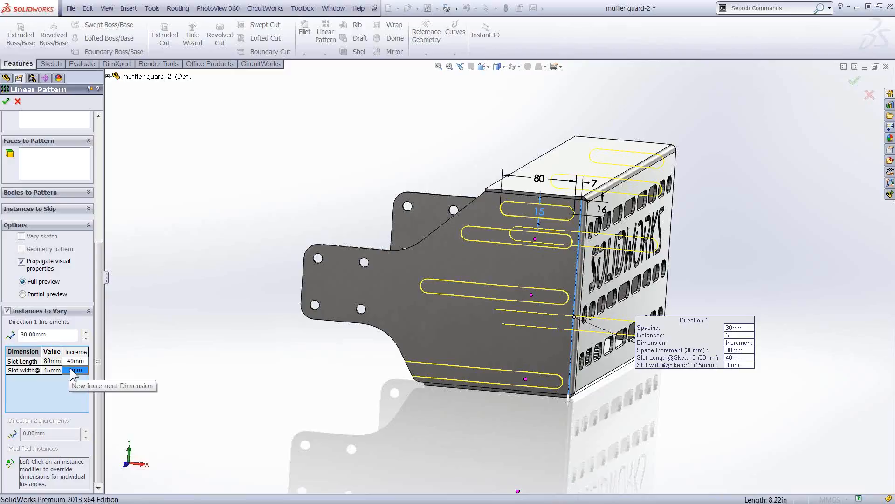
pyautogui.write('4')
pyautogui.press('Return')
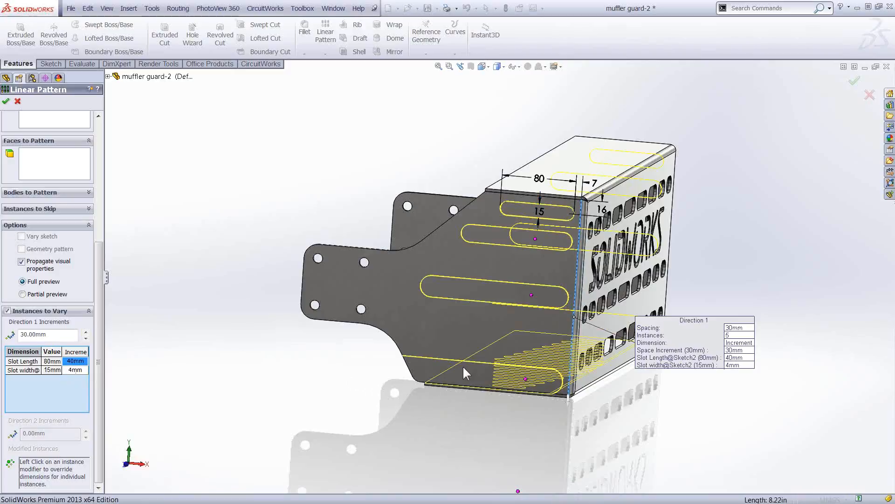
pyautogui.moveTo(497, 346); pyautogui.dragTo(544, 343, button='middle')
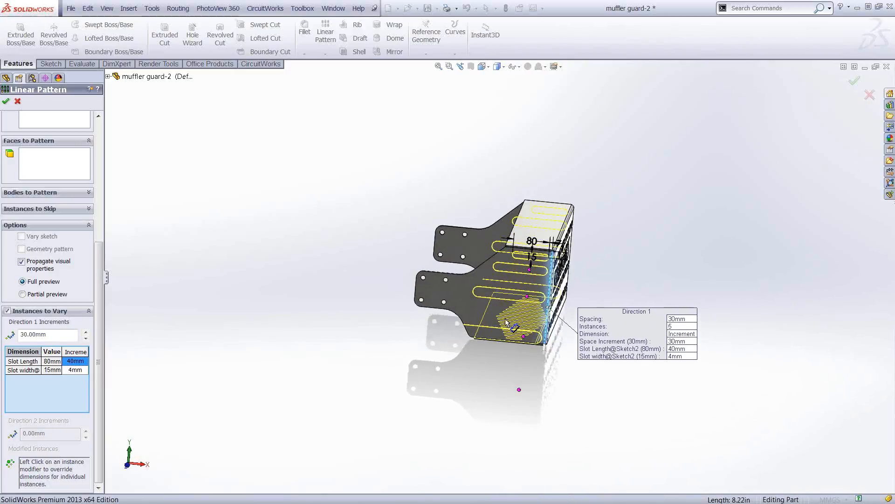
# Step: Override the slot length of pattern instance (4, 1) to 150 mm and finish the side slot pattern
pyautogui.scroll(-3, 506, 321)
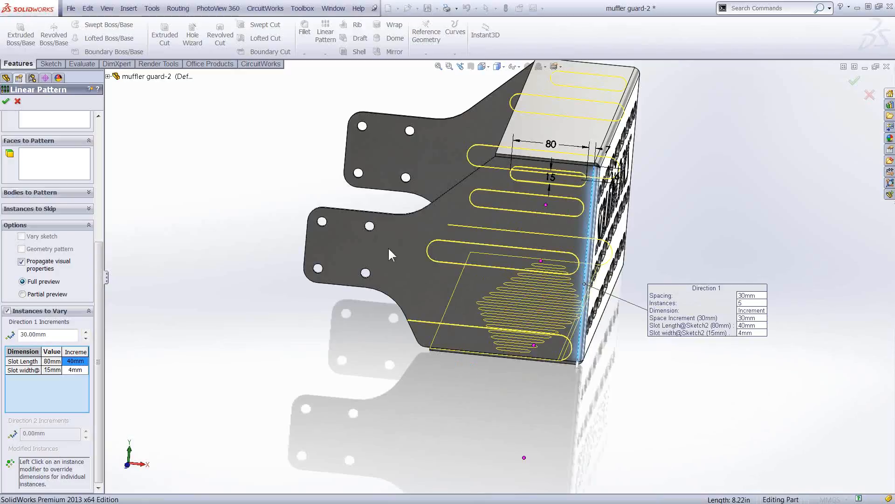
pyautogui.moveTo(487, 294); pyautogui.dragTo(496, 336, button='middle')
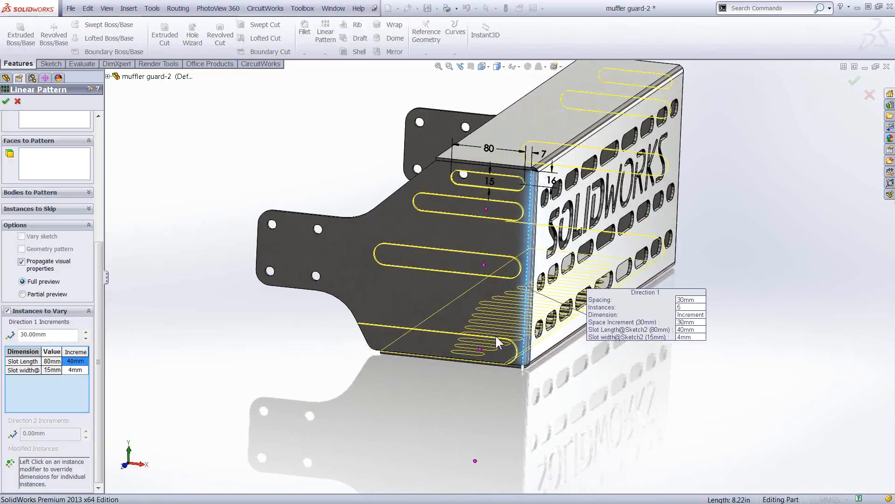
pyautogui.rightClick(481, 350)
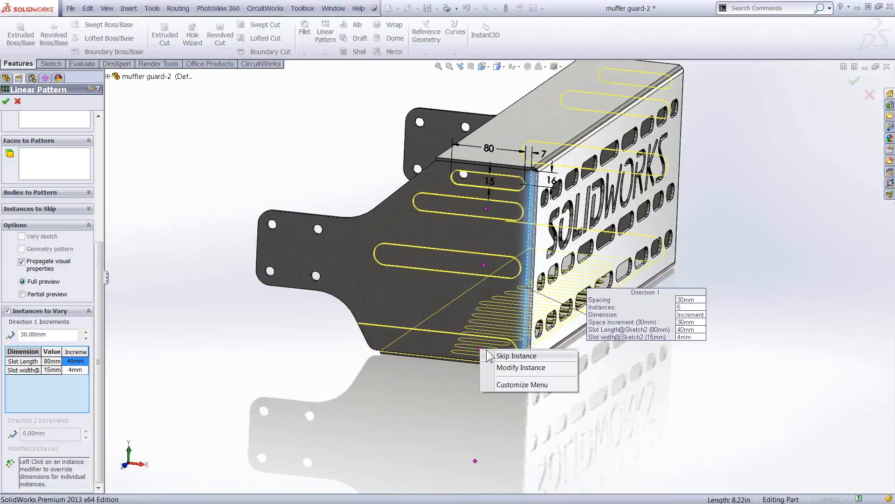
pyautogui.click(518, 368)
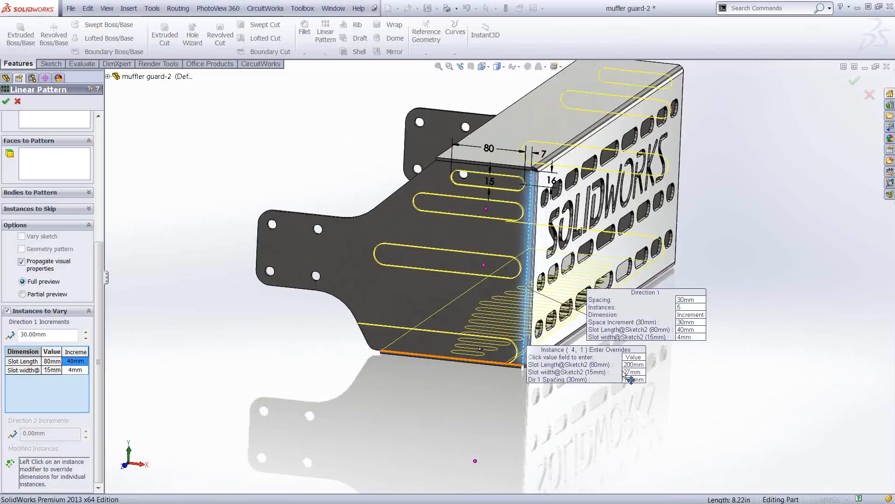
pyautogui.click(637, 366)
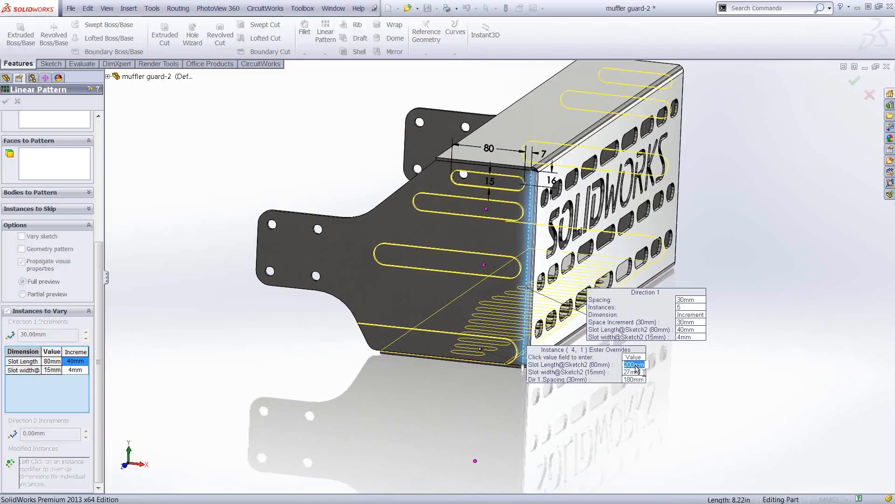
pyautogui.write('150')
pyautogui.press('Return')
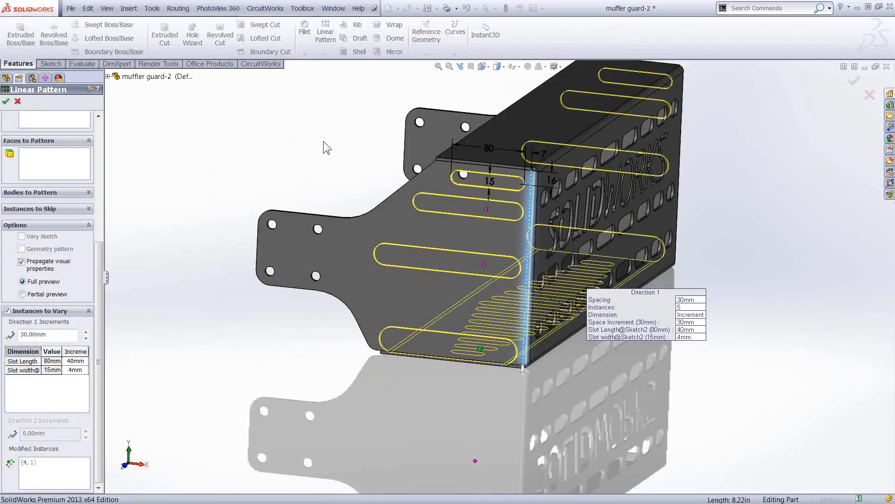
pyautogui.click(6, 102)
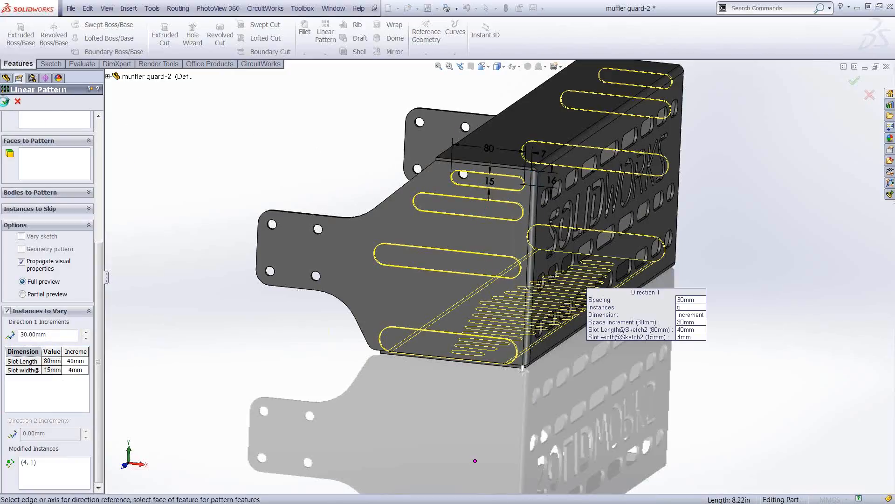
# Step: Close the muffler guard part without saving its changes
pyautogui.moveTo(337, 175)
pyautogui.mouseDown(button='middle')
pyautogui.moveTo(323, 183)
pyautogui.moveTo(410, 184)
pyautogui.moveTo(345, 188)
pyautogui.mouseUp(button='middle')
pyautogui.click(887, 67)
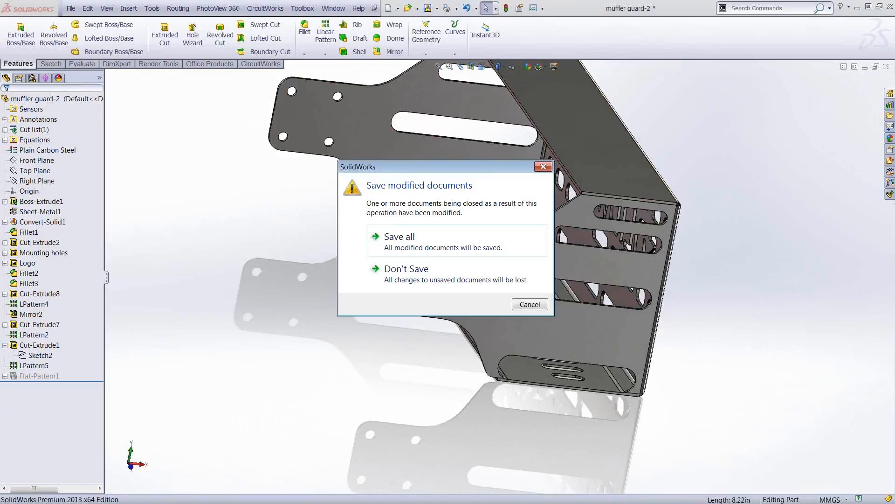
pyautogui.click(432, 276)
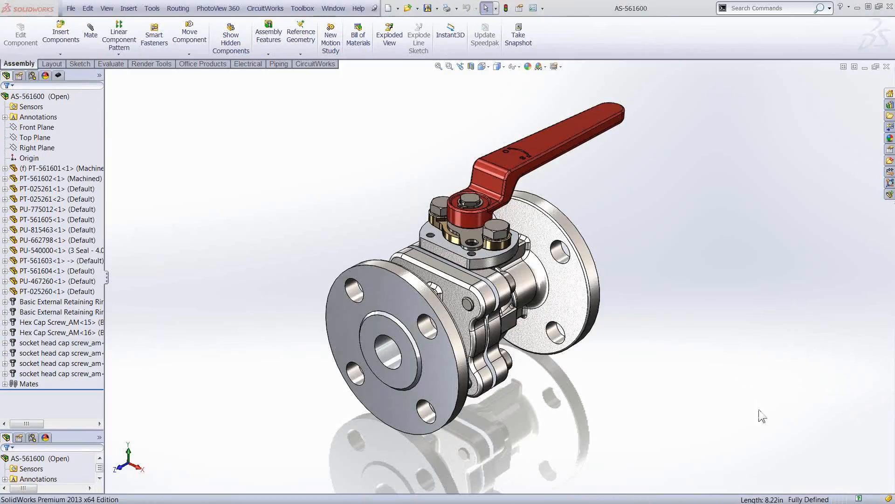
# Step: Run Interference Detection on the complete AS-561600 valve assembly
pyautogui.moveTo(474, 325); pyautogui.dragTo(456, 316, button='middle')
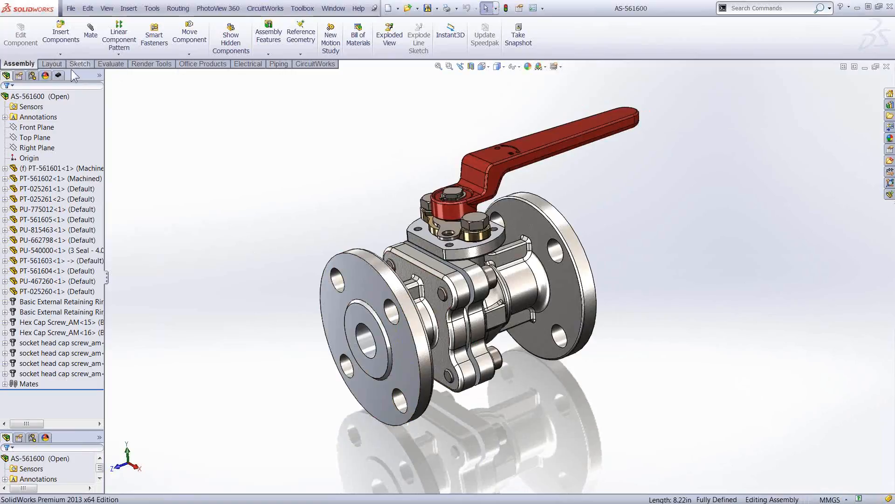
pyautogui.click(111, 65)
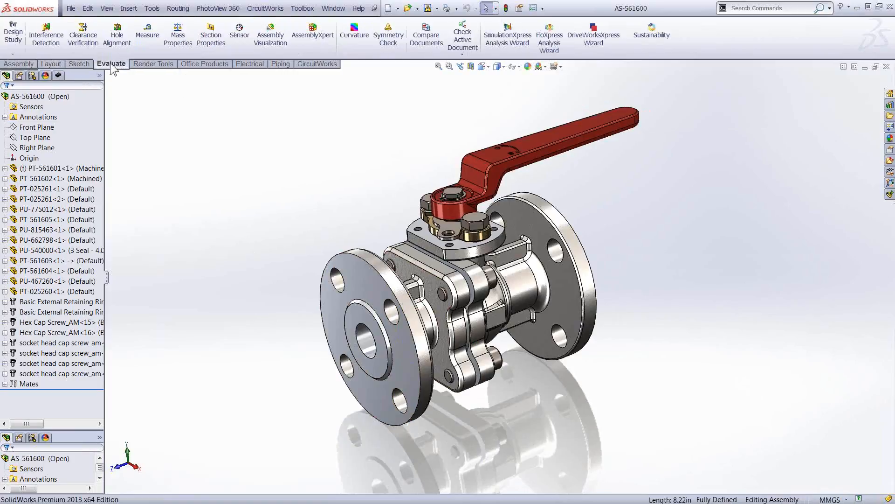
pyautogui.click(47, 35)
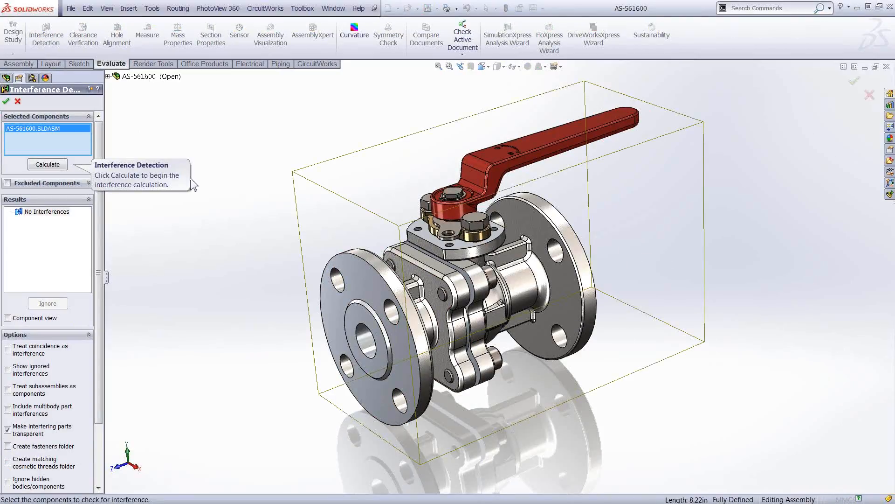
pyautogui.click(47, 164)
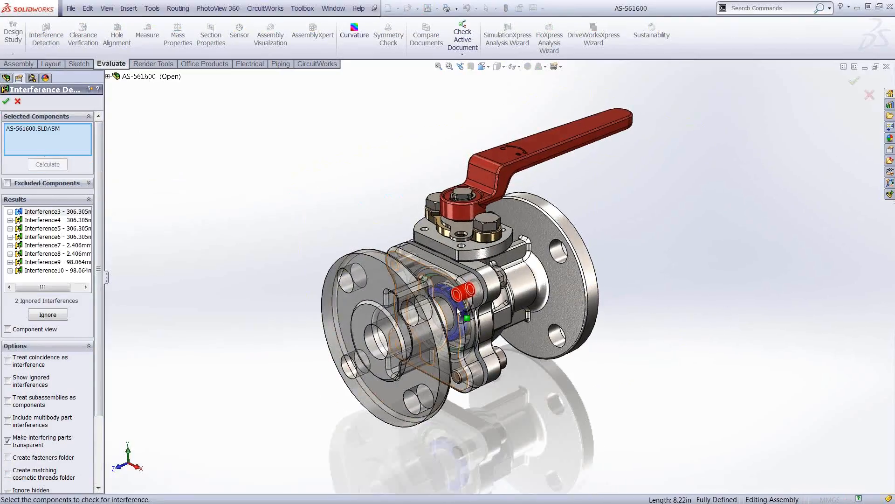
pyautogui.scroll(-5, 465, 289)
pyautogui.scroll(3, 464, 290)
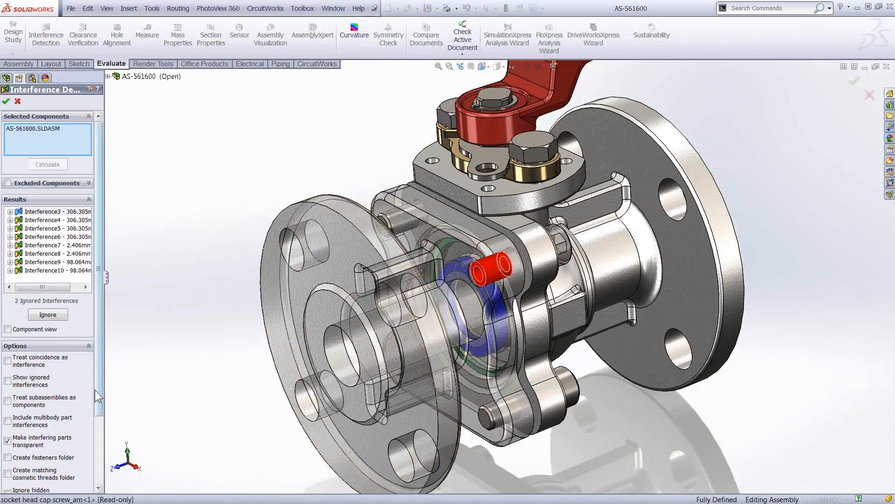
# Step: Group the fastener interferences into a folder, collapse it, and switch the fasteners folder option off again
pyautogui.moveTo(100, 394); pyautogui.dragTo(105, 464)
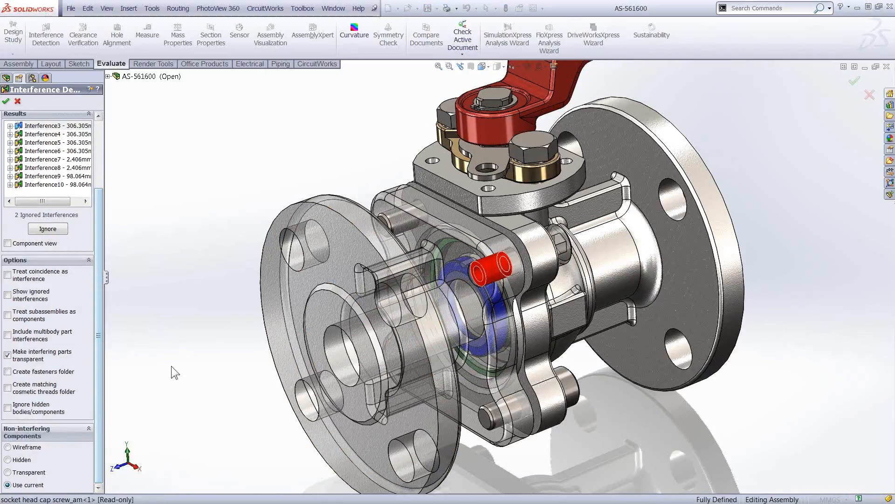
pyautogui.click(7, 372)
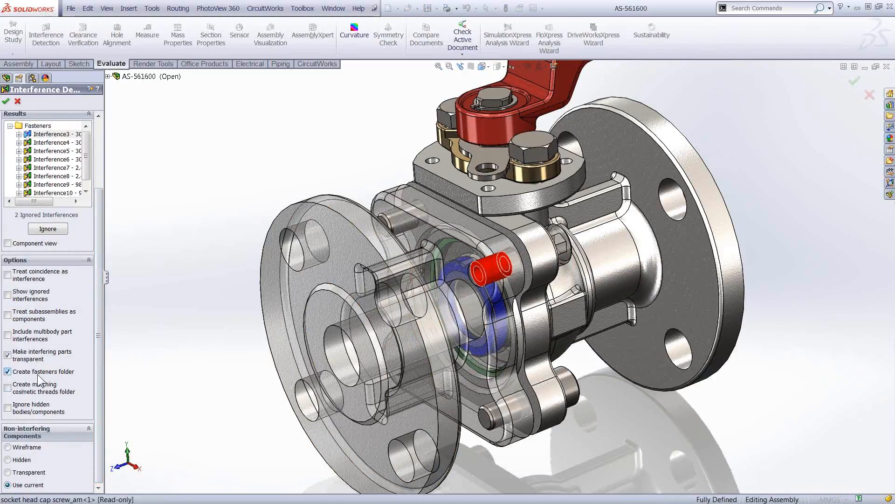
pyautogui.doubleClick(15, 128)
pyautogui.moveTo(233, 147)
pyautogui.mouseDown(button='middle')
pyautogui.moveTo(282, 172)
pyautogui.moveTo(253, 148)
pyautogui.moveTo(241, 151)
pyautogui.mouseUp(button='middle')
pyautogui.press('f')
pyautogui.moveTo(388, 168); pyautogui.dragTo(385, 191, button='middle')
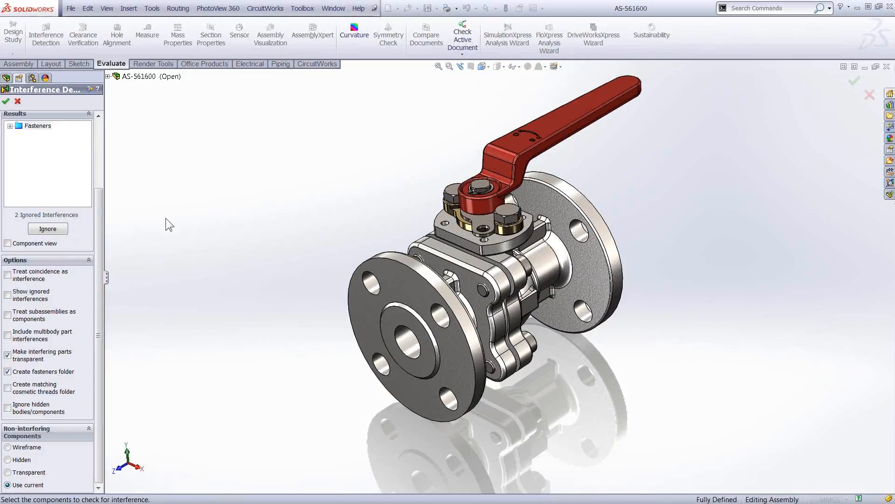
pyautogui.click(8, 372)
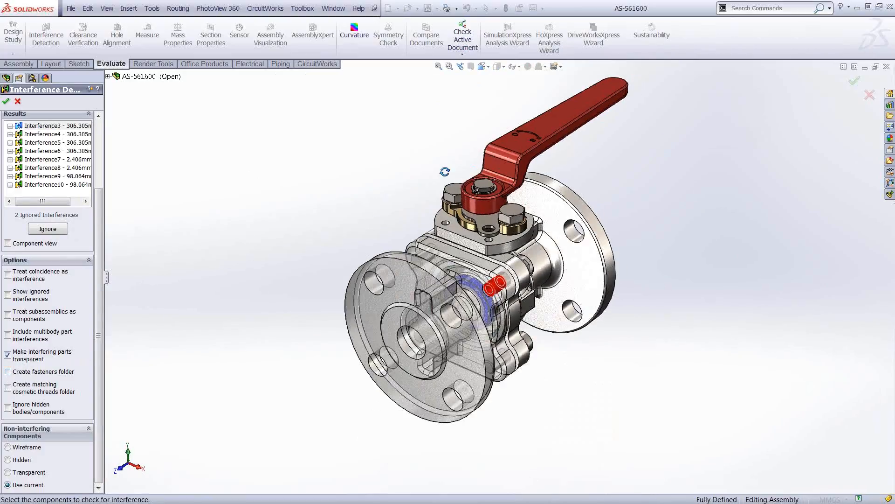
# Step: Group the interferences with matching cosmetic threads into their own folder and select that folder
pyautogui.click(7, 387)
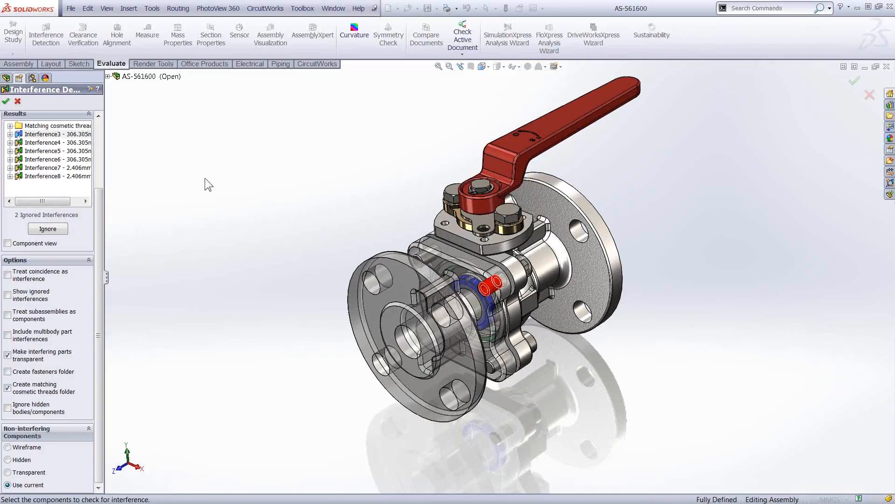
pyautogui.moveTo(194, 183); pyautogui.dragTo(189, 186, button='middle')
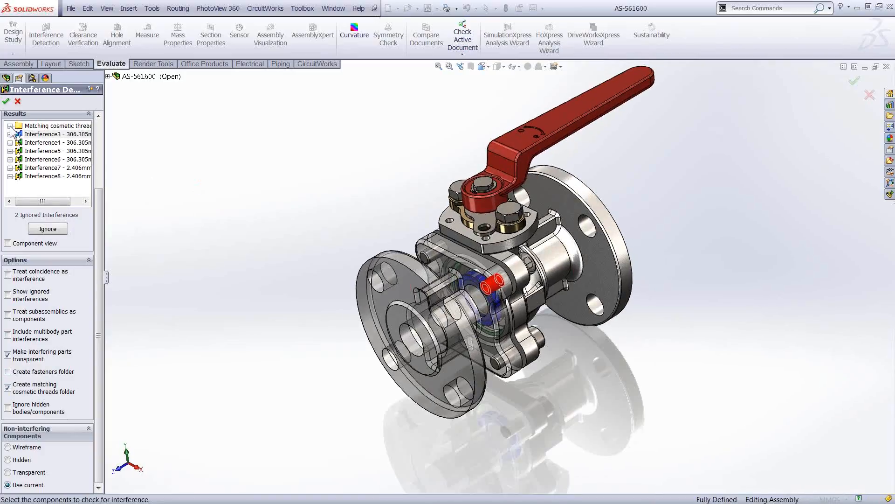
pyautogui.click(11, 126)
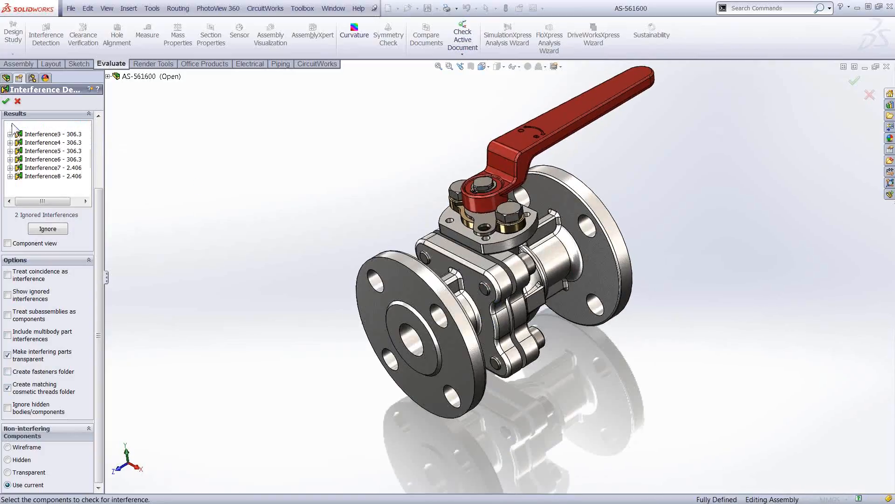
pyautogui.moveTo(352, 166); pyautogui.dragTo(367, 209, button='middle')
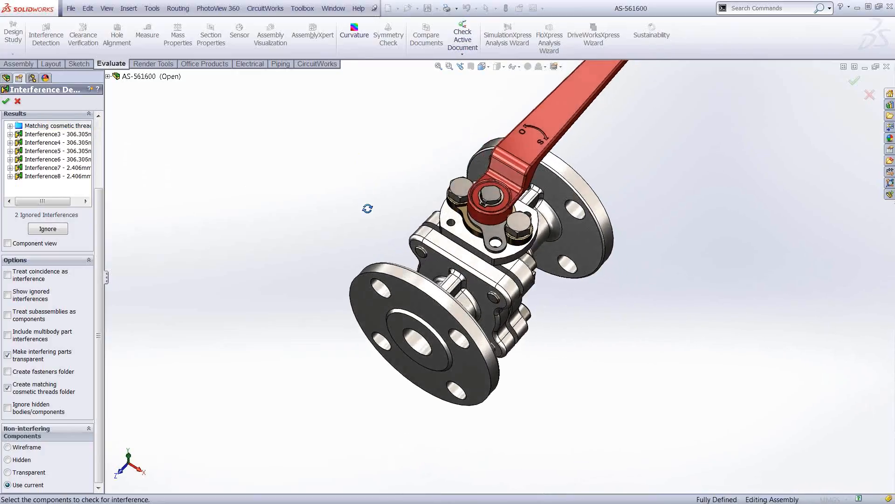
pyautogui.moveTo(445, 191); pyautogui.dragTo(488, 202, button='middle')
pyautogui.scroll(-3, 480, 191)
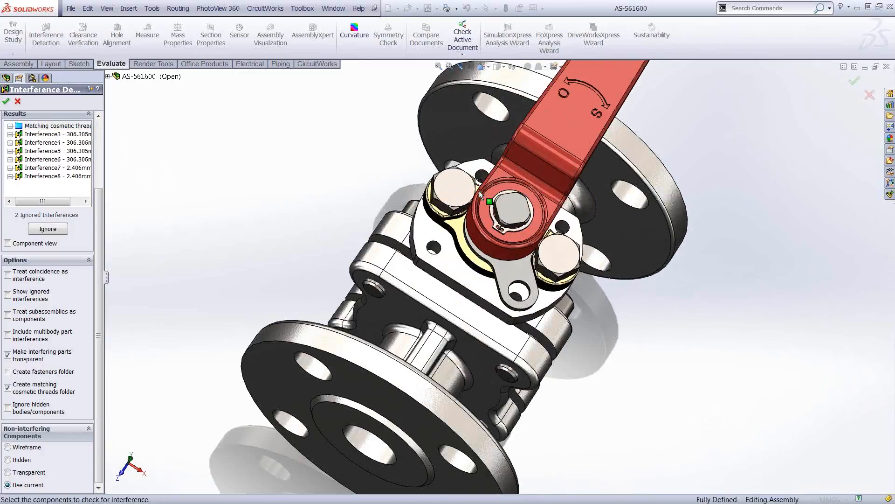
pyautogui.scroll(-3, 481, 193)
# Step: Examine Interference3 at the cap screw in the valve body flange from several angles
pyautogui.click(42, 135)
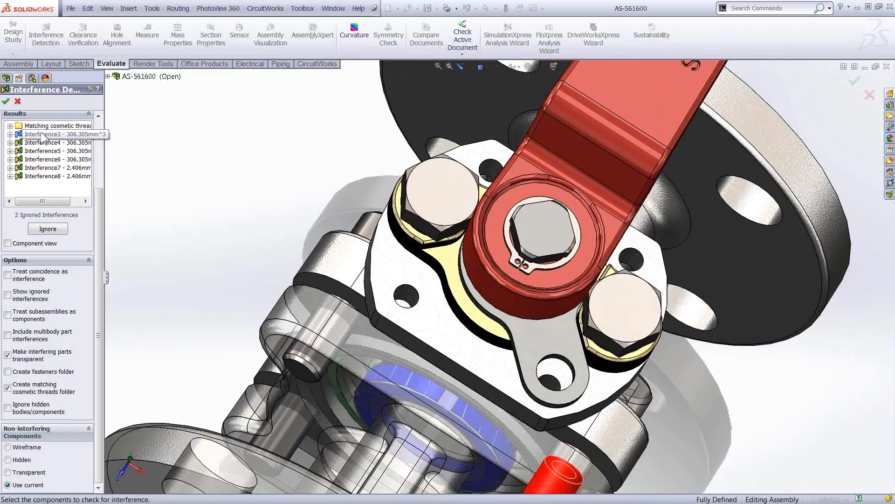
pyautogui.moveTo(553, 475); pyautogui.dragTo(529, 420, button='middle')
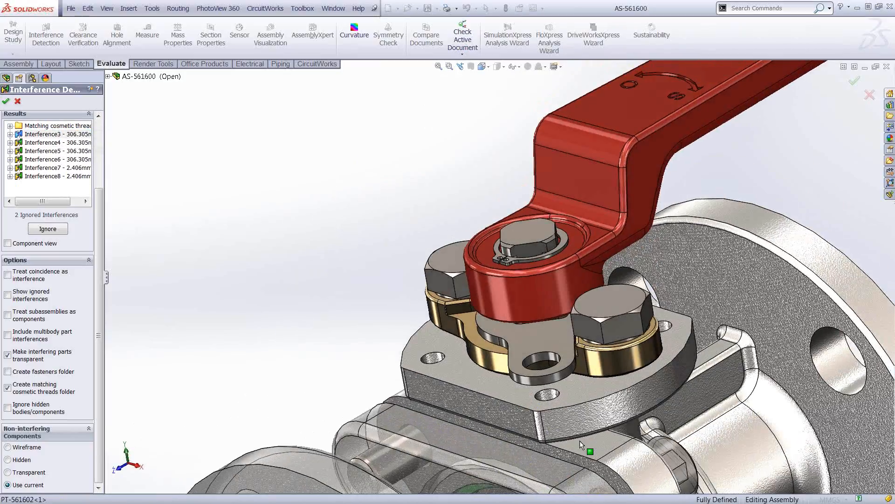
pyautogui.scroll(4, 580, 445)
pyautogui.scroll(-5, 554, 414)
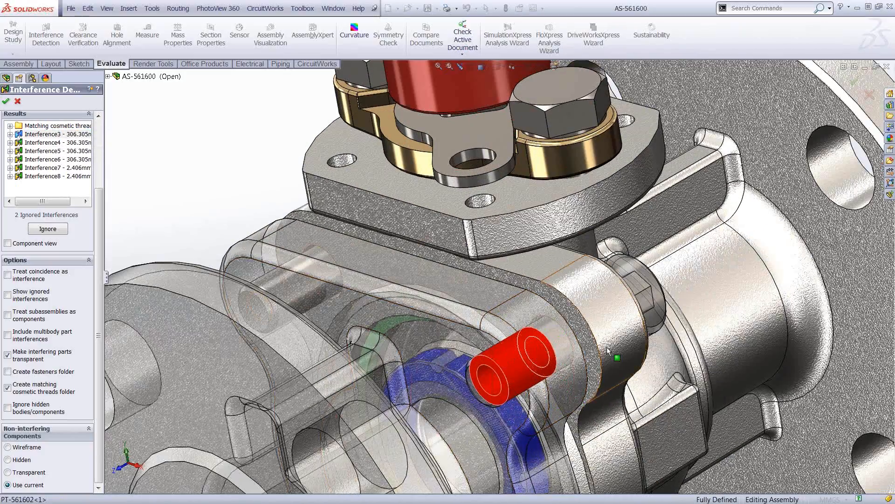
pyautogui.moveTo(543, 359); pyautogui.dragTo(566, 354, button='middle')
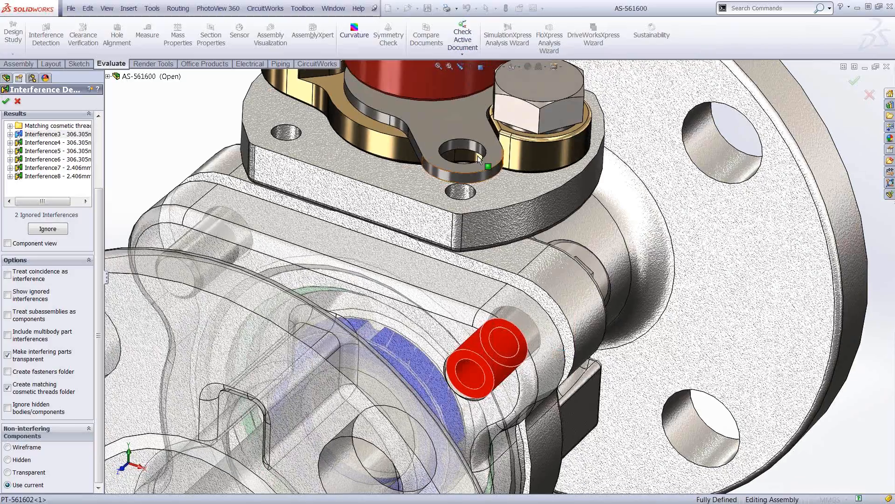
pyautogui.scroll(3, 478, 157)
pyautogui.moveTo(478, 157); pyautogui.dragTo(425, 215, button='middle')
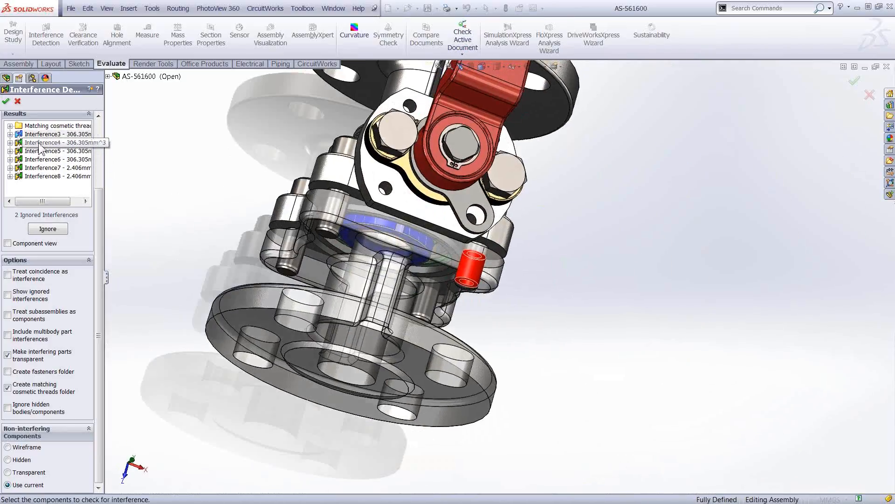
# Step: Highlight Interference4, Interference5 and Interference6 one after another to locate them on the valve body
pyautogui.click(38, 144)
pyautogui.click(38, 151)
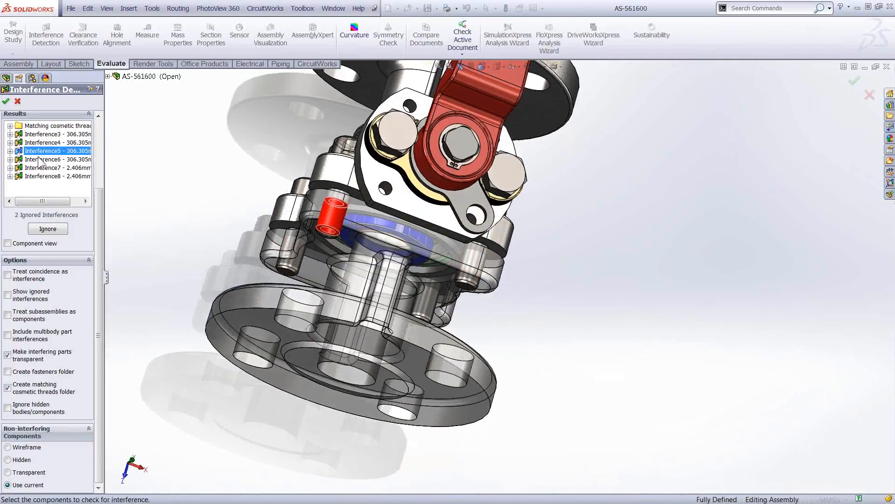
pyautogui.click(39, 159)
# Step: Examine Interference7 between the red handle and the adjacent hex cap screw, and close the interference check
pyautogui.click(44, 168)
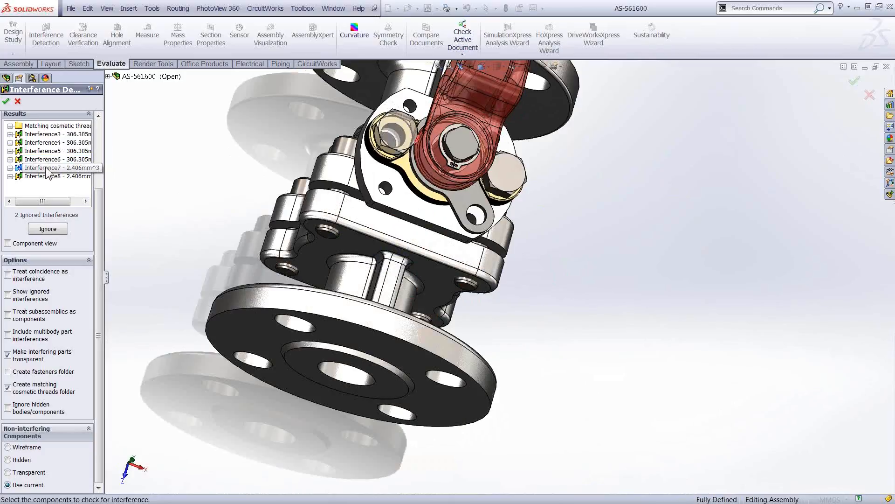
pyautogui.moveTo(420, 112); pyautogui.dragTo(420, 154, button='middle')
pyautogui.scroll(-1, 427, 140)
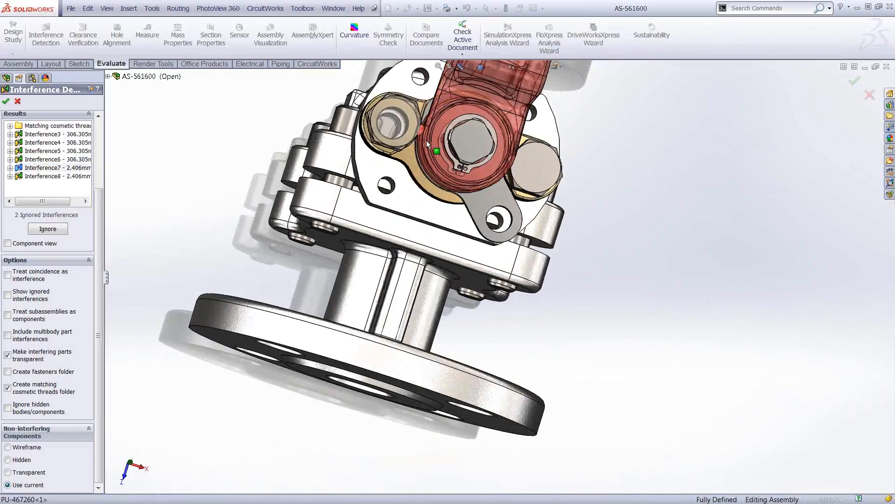
pyautogui.scroll(-6, 434, 136)
pyautogui.scroll(5, 445, 139)
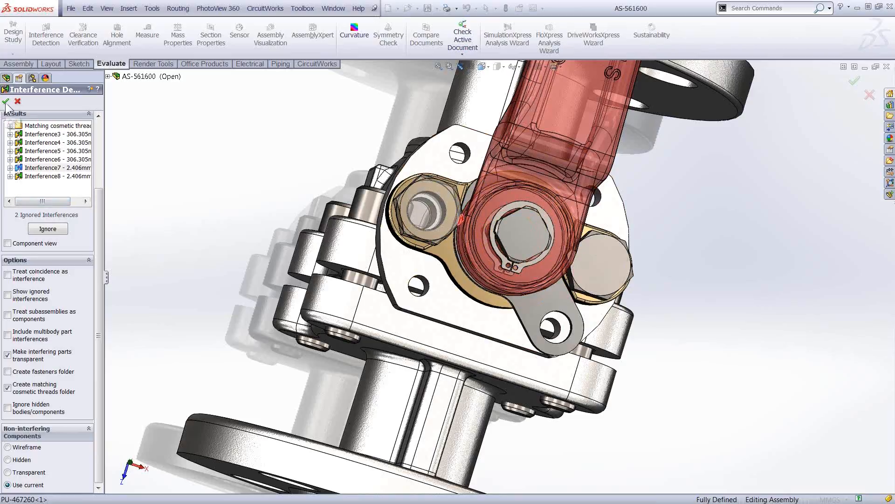
pyautogui.moveTo(276, 250); pyautogui.dragTo(376, 212, button='middle')
pyautogui.scroll(5, 516, 228)
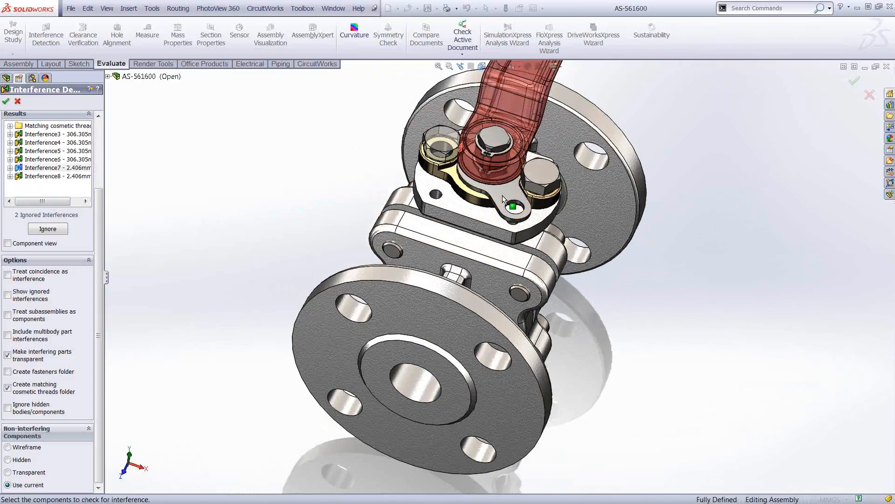
pyautogui.scroll(-5, 514, 202)
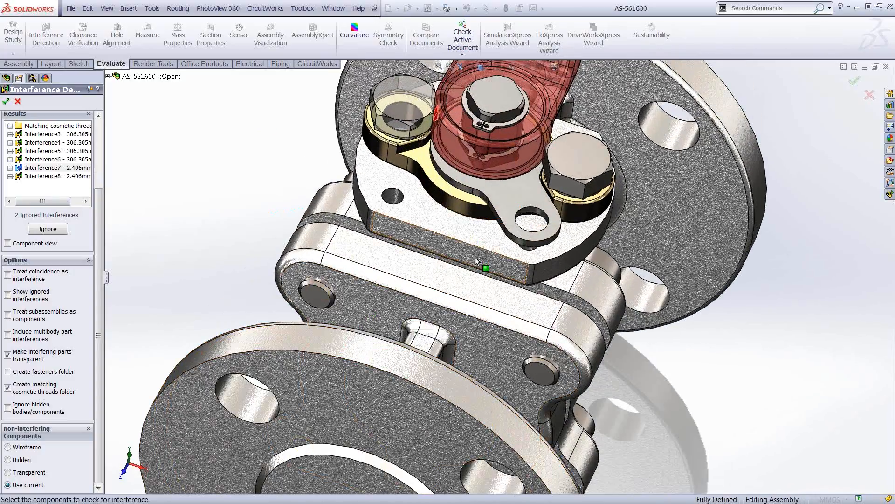
pyautogui.click(856, 84)
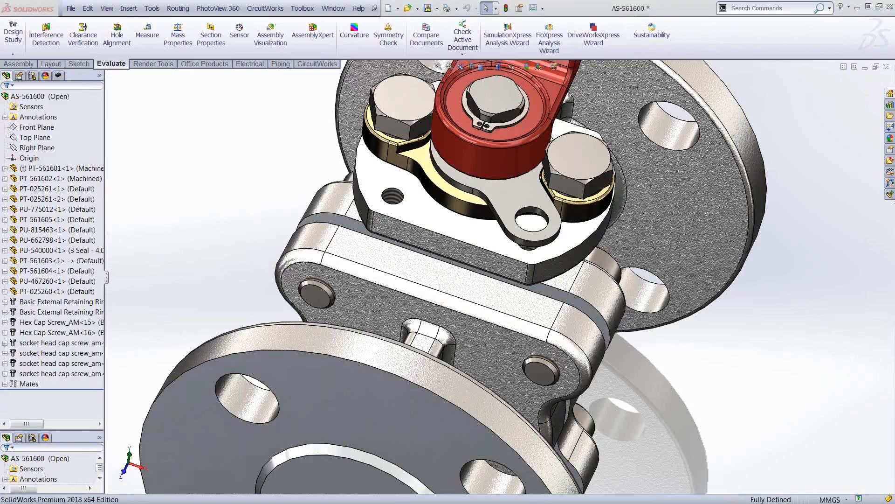
# Step: Switch to the RMA-A005 assembly and examine the cosmetic threads around the holes in the side plate and end components
pyautogui.hotkey('ctrl', 'Tab')
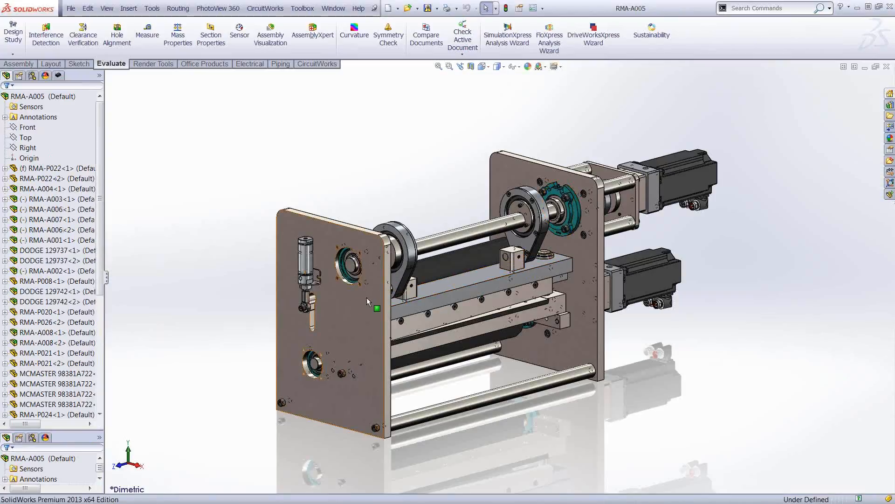
pyautogui.scroll(-2, 366, 301)
pyautogui.moveTo(366, 306); pyautogui.dragTo(372, 289, button='middle')
pyautogui.scroll(-8, 414, 223)
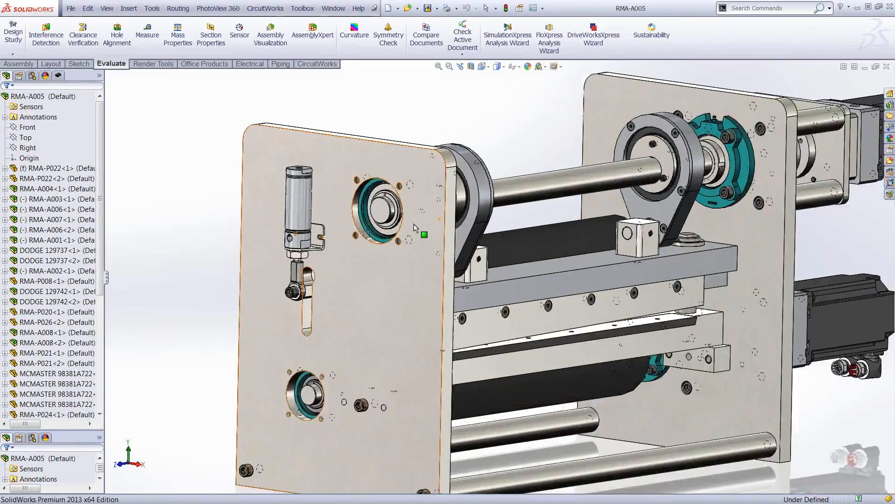
pyautogui.scroll(6, 499, 260)
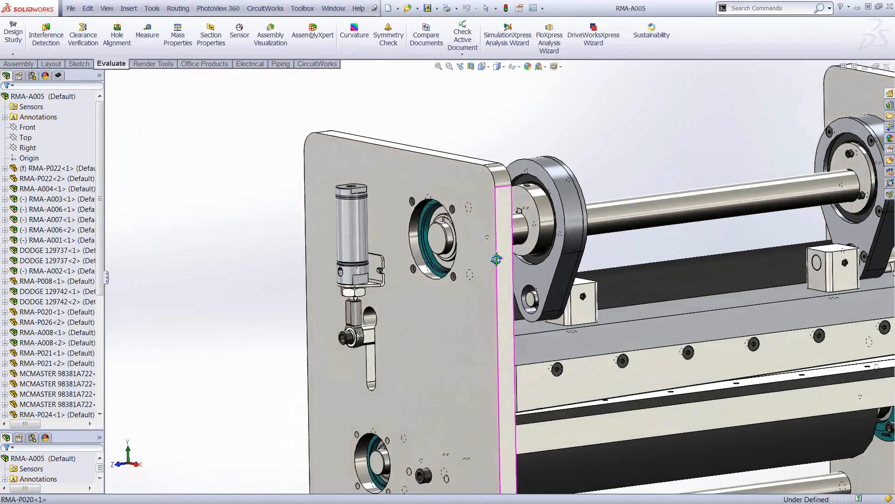
pyautogui.moveTo(497, 259); pyautogui.dragTo(482, 244, button='middle')
pyautogui.scroll(-3, 483, 244)
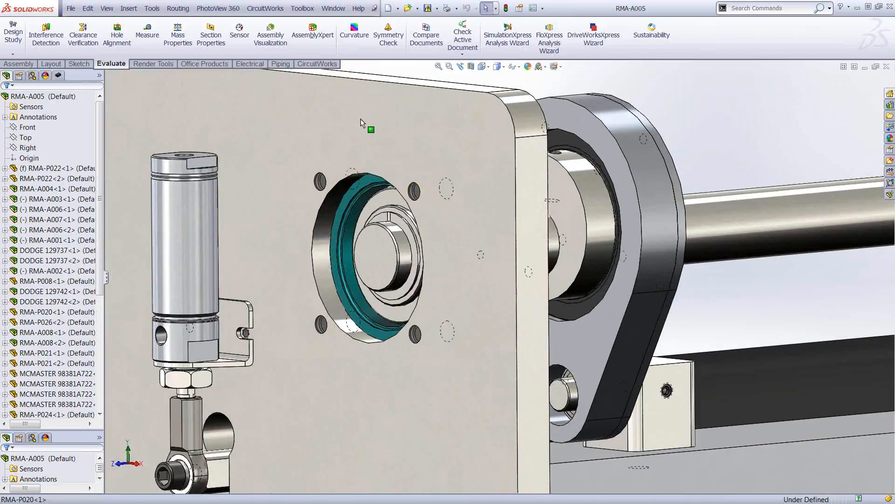
pyautogui.scroll(3, 472, 290)
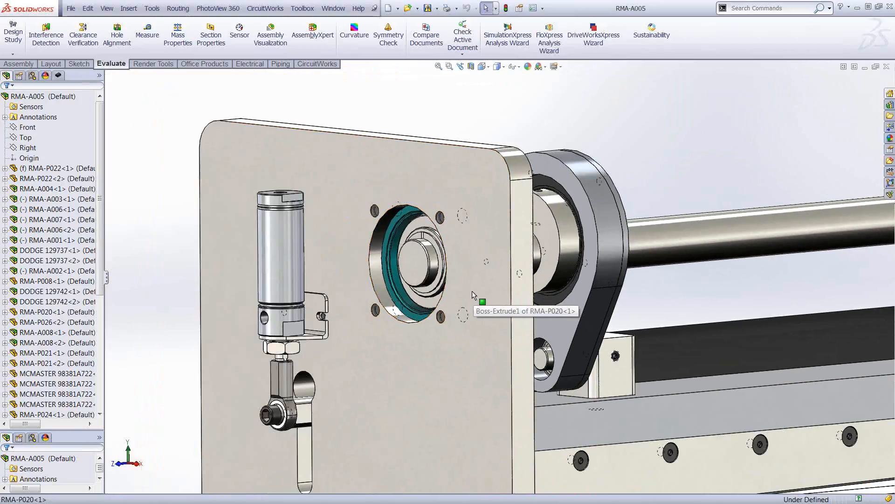
# Step: Turn off the cosmetic threads display in the assembly's annotation properties
pyautogui.rightClick(37, 120)
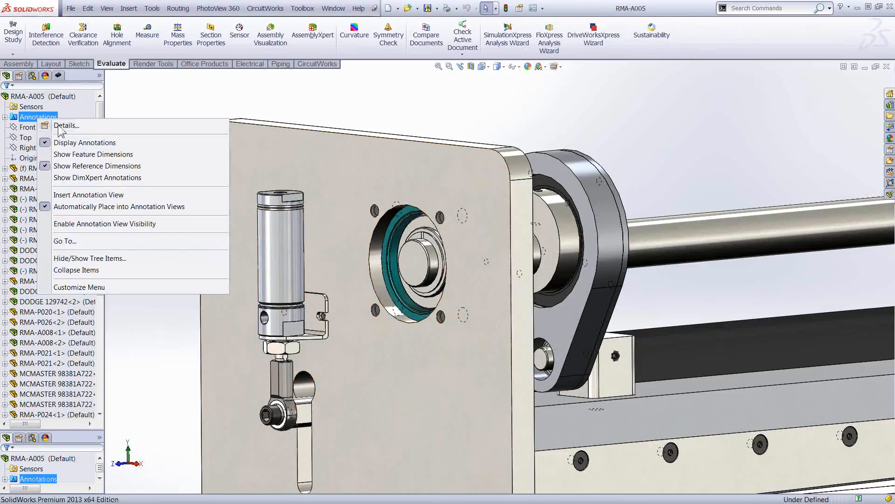
pyautogui.click(61, 126)
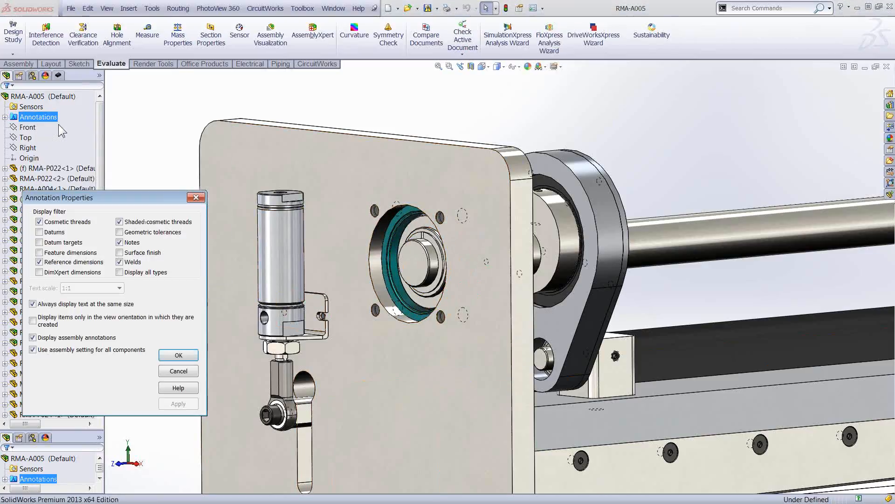
pyautogui.click(120, 222)
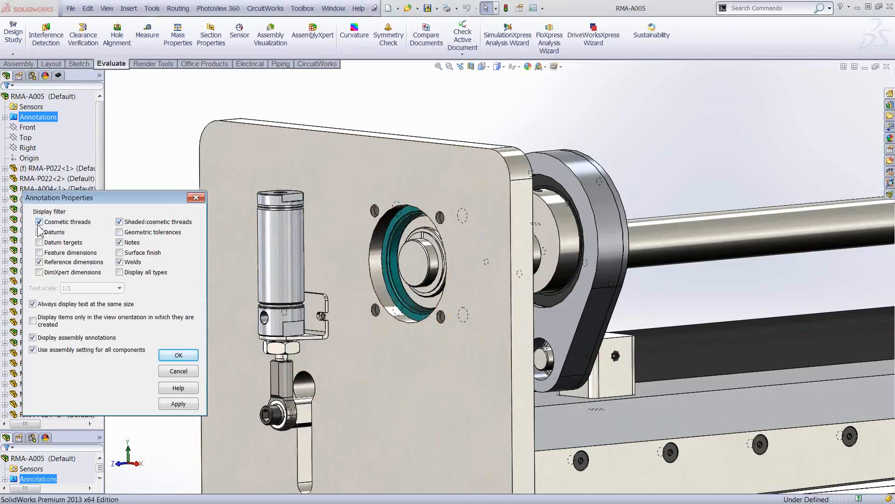
pyautogui.click(178, 355)
# Step: Start a Hole Wizard assembly feature for ANSI Metric dowel holes, size Ø12.0, with a Clearance fit
pyautogui.scroll(8, 439, 302)
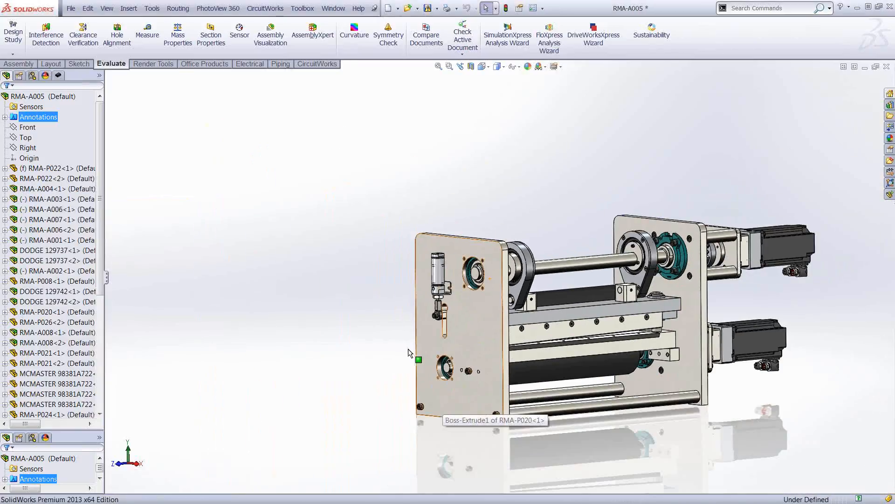
pyautogui.moveTo(460, 306); pyautogui.dragTo(528, 303, button='middle')
pyautogui.scroll(-3, 590, 365)
pyautogui.scroll(-4, 588, 359)
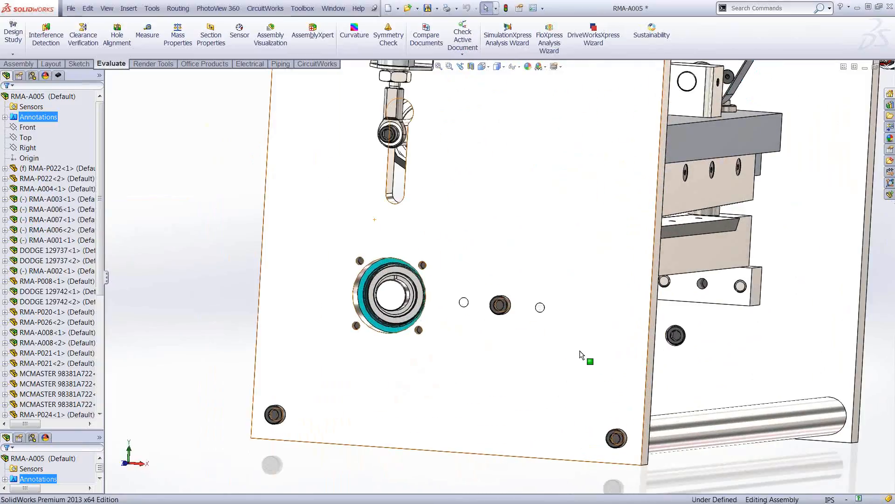
pyautogui.scroll(-2, 490, 333)
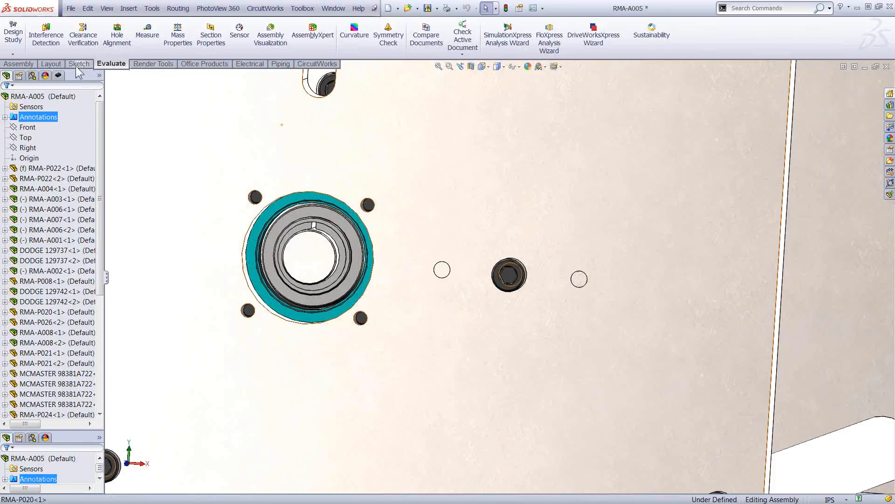
pyautogui.click(19, 63)
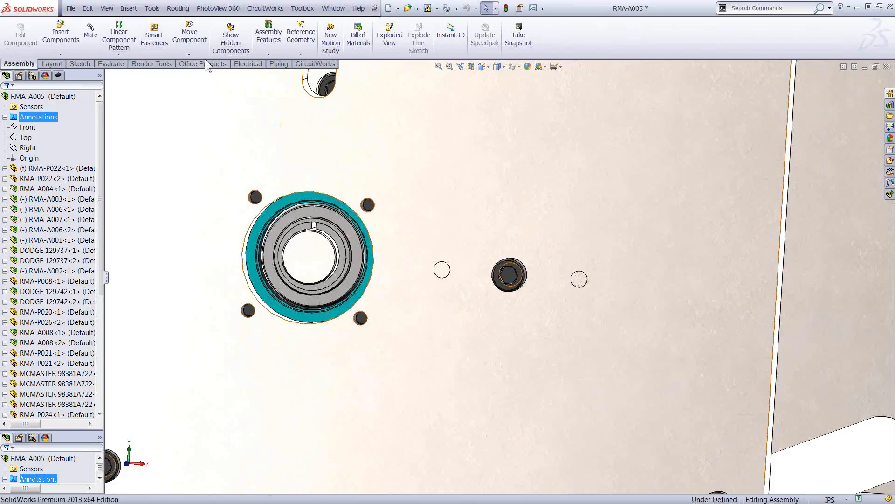
pyautogui.click(270, 52)
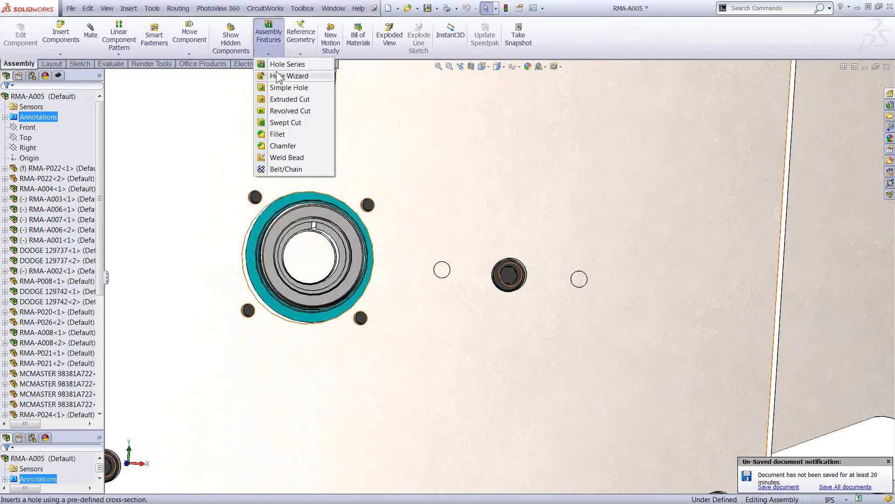
pyautogui.click(278, 76)
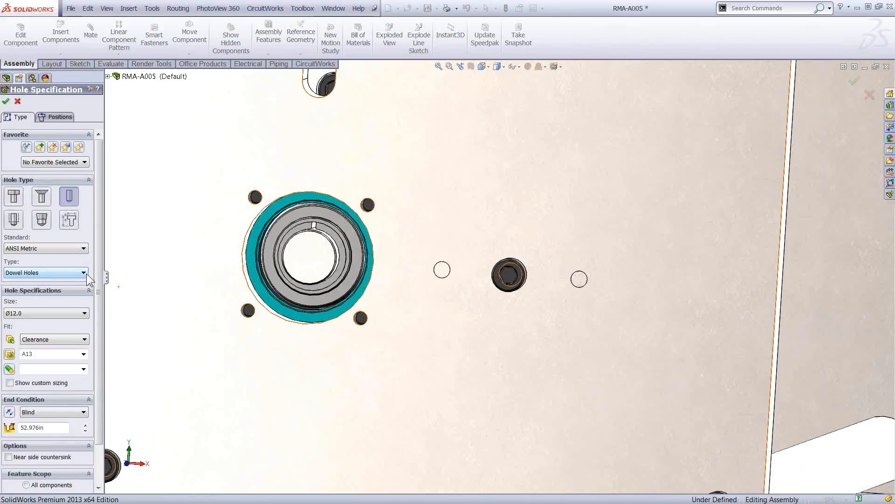
pyautogui.click(86, 274)
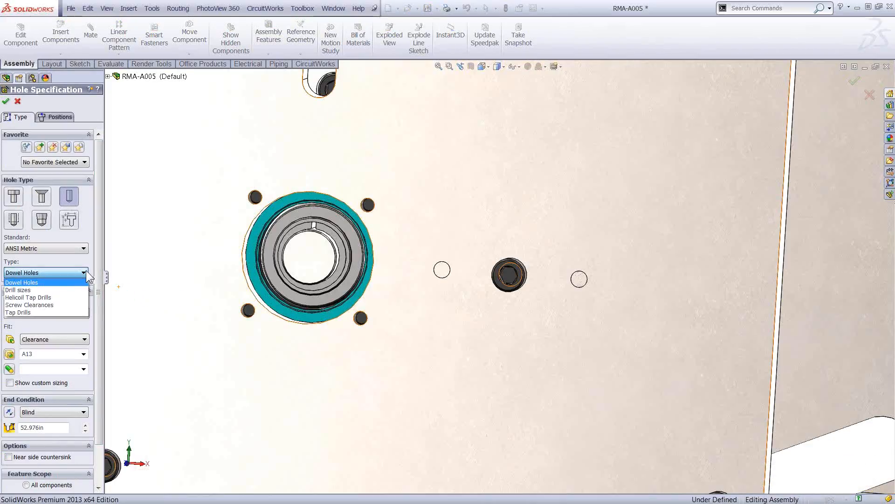
pyautogui.click(47, 273)
pyautogui.moveTo(99, 295); pyautogui.dragTo(99, 329)
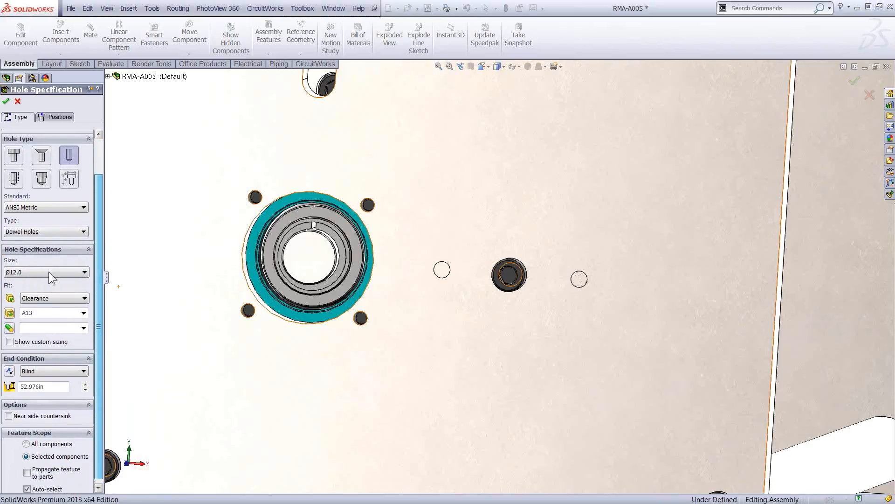
pyautogui.click(85, 299)
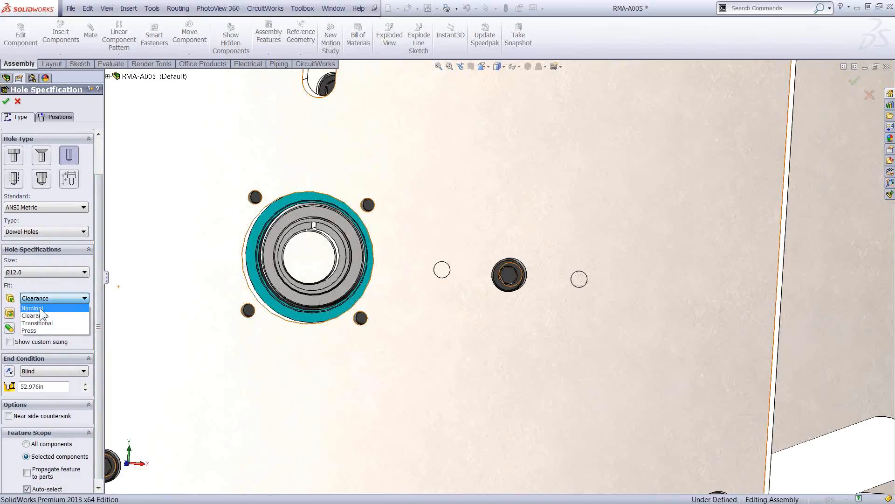
pyautogui.click(75, 315)
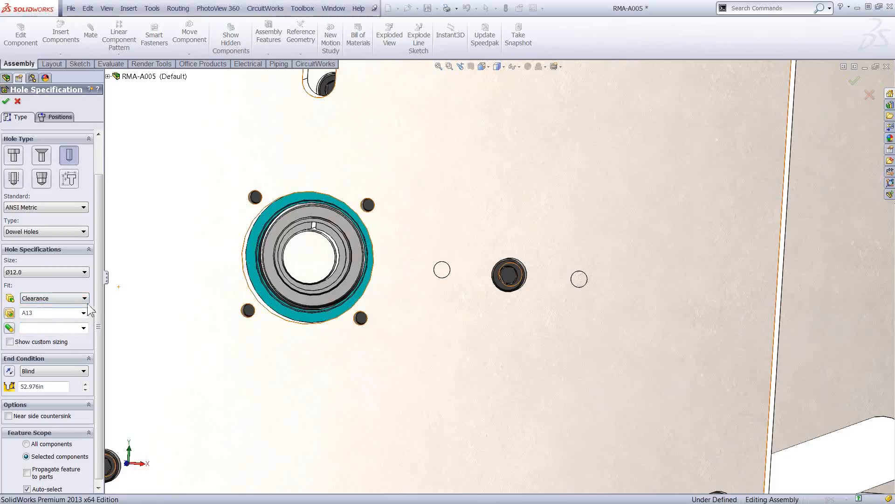
# Step: Set the hole's end condition to Through All and limit the feature scope to the side plate RMA-P020, with auto-select off
pyautogui.moveTo(99, 307); pyautogui.dragTo(99, 319)
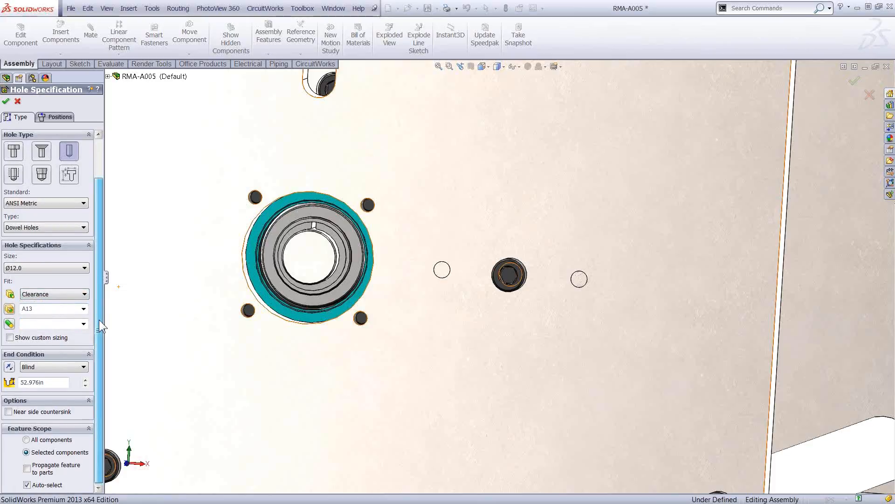
pyautogui.click(85, 368)
pyautogui.click(37, 384)
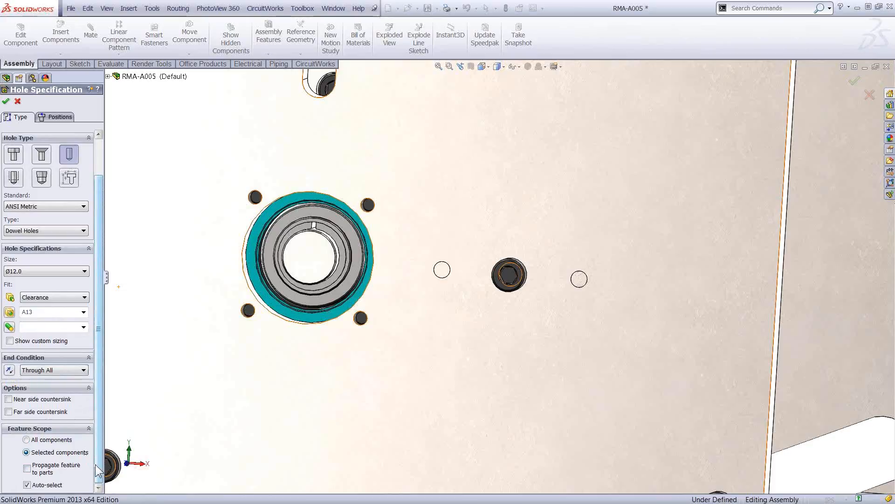
pyautogui.click(27, 485)
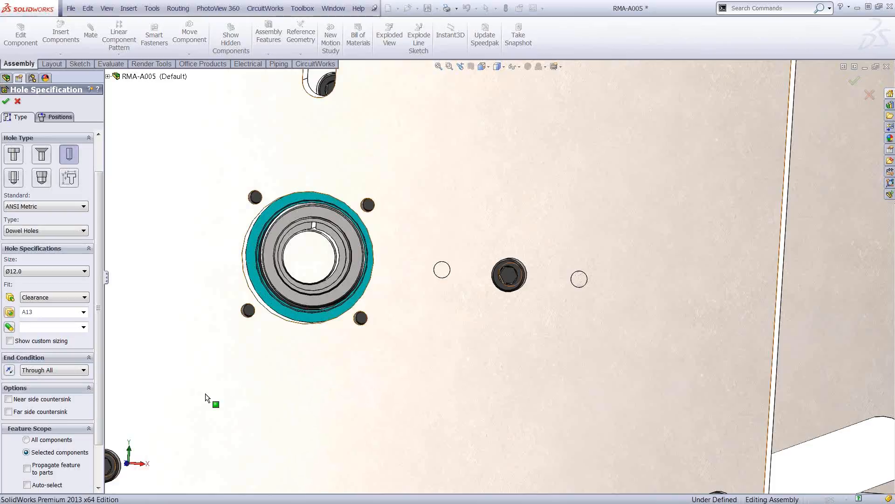
pyautogui.click(314, 379)
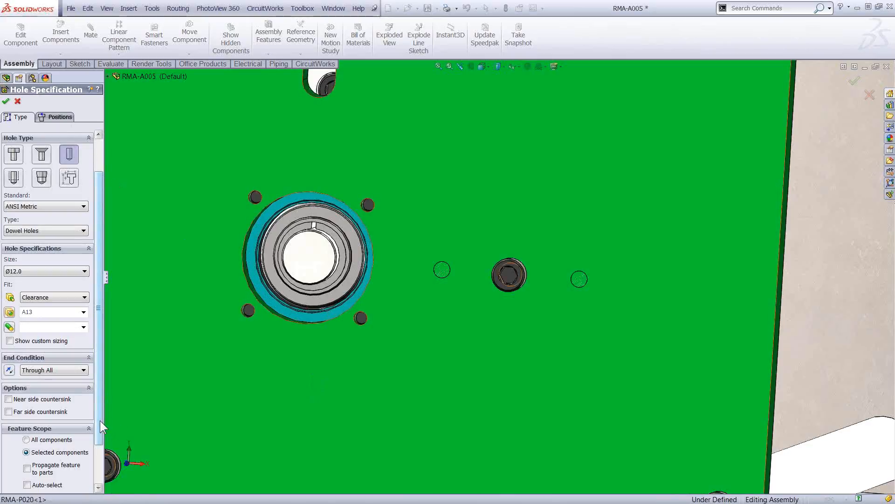
pyautogui.scroll(-3, 99, 421)
pyautogui.click(52, 116)
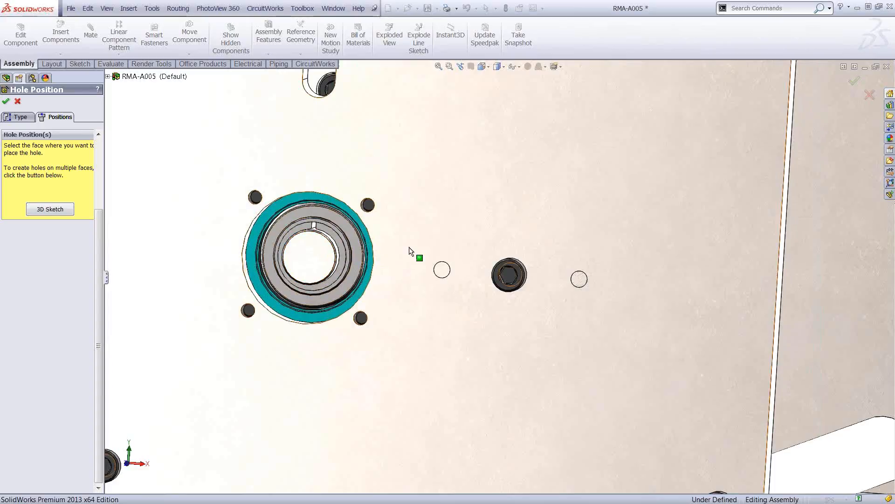
pyautogui.click(432, 232)
pyautogui.moveTo(433, 233); pyautogui.dragTo(446, 273)
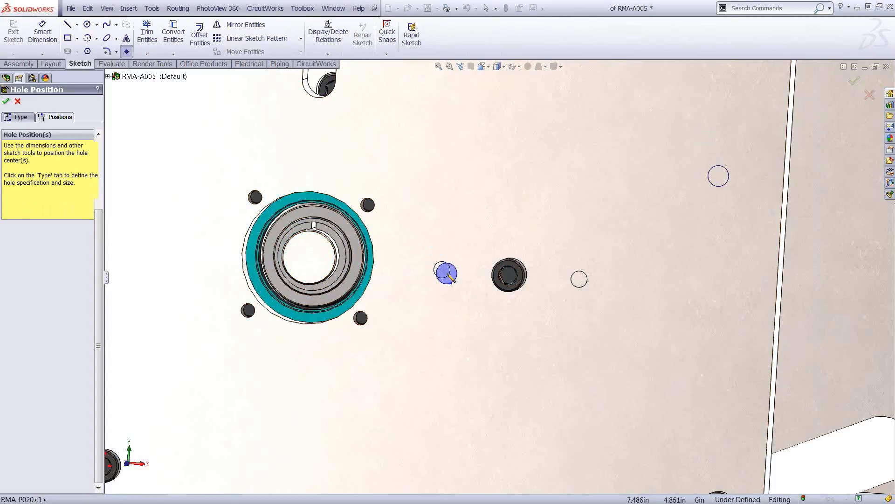
pyautogui.scroll(-5, 447, 276)
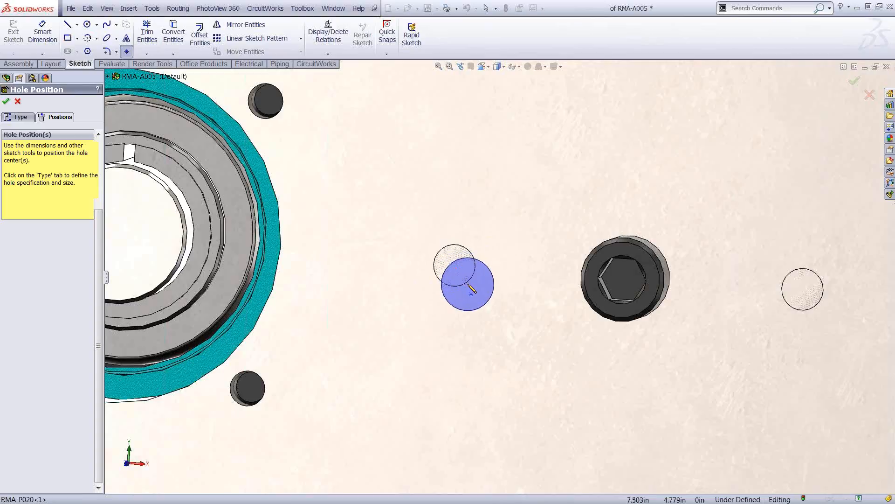
pyautogui.click(18, 117)
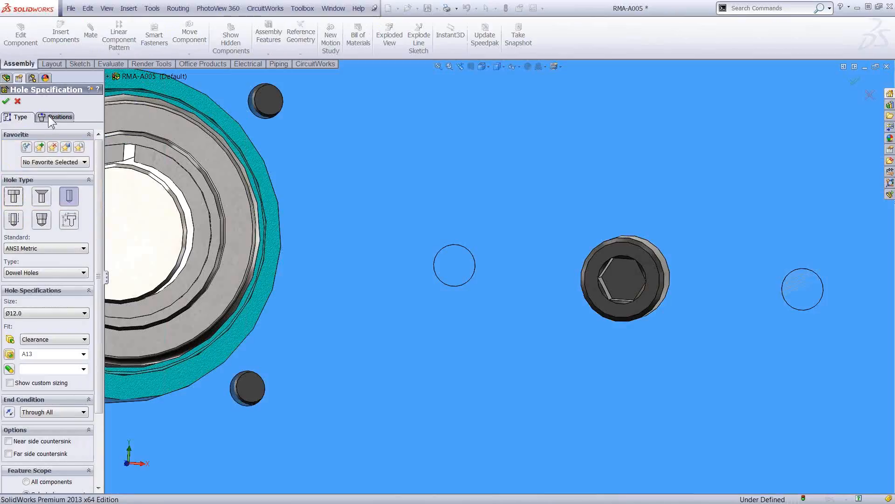
# Step: Place a clearance hole on the side plate at the center of each dowel circle flanking the socket head screw, and finish the feature
pyautogui.click(49, 115)
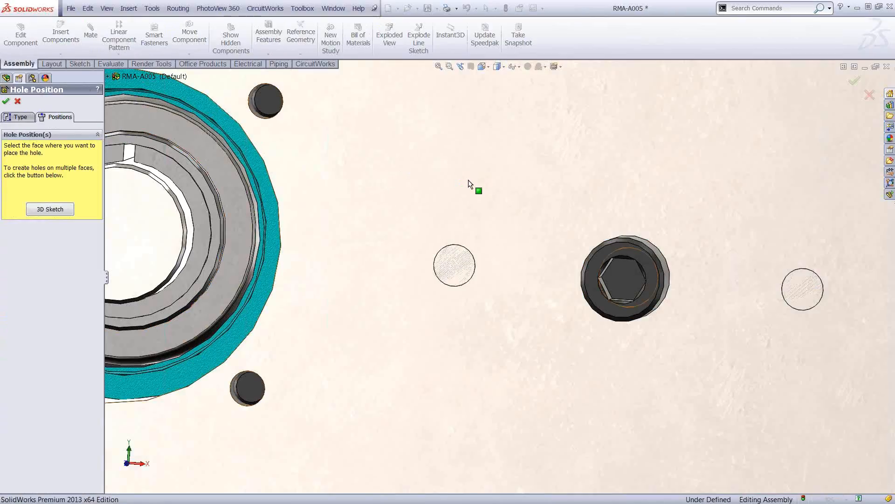
pyautogui.click(487, 203)
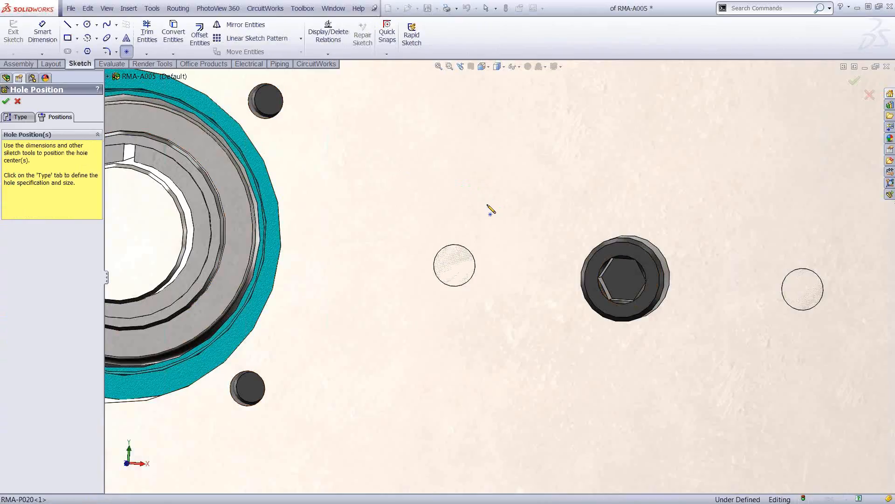
pyautogui.click(457, 269)
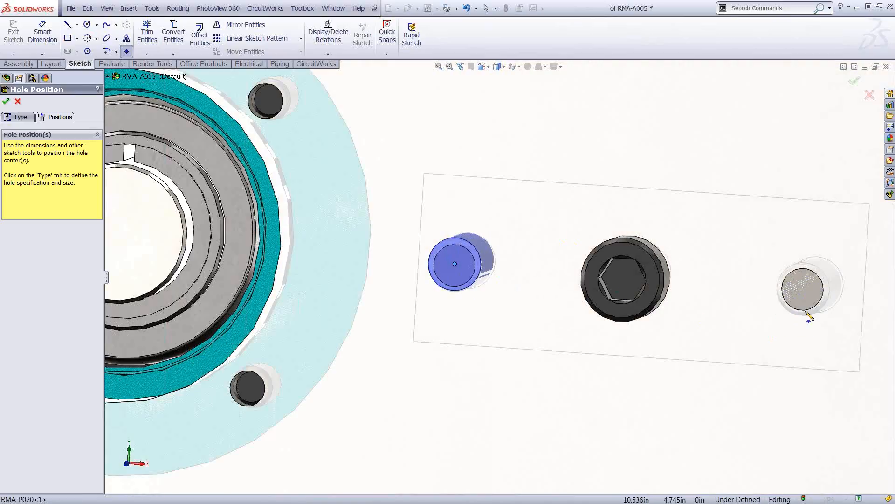
pyautogui.click(807, 294)
pyautogui.click(855, 79)
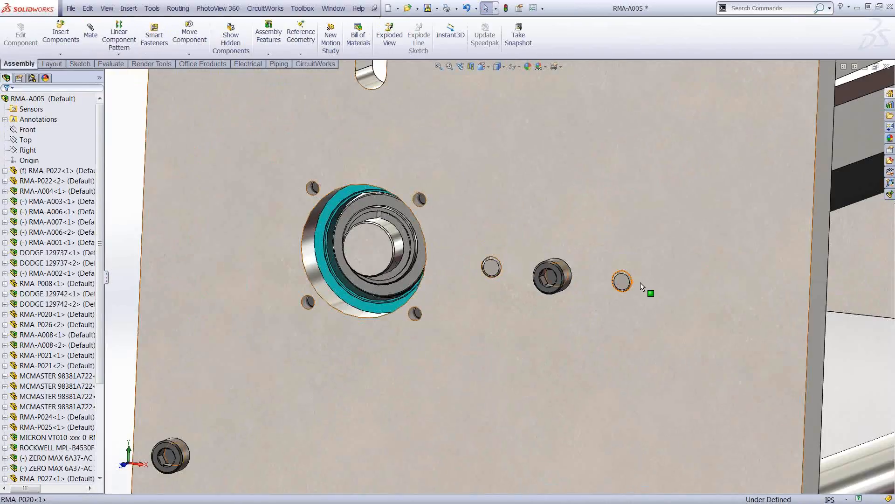
pyautogui.click(534, 197)
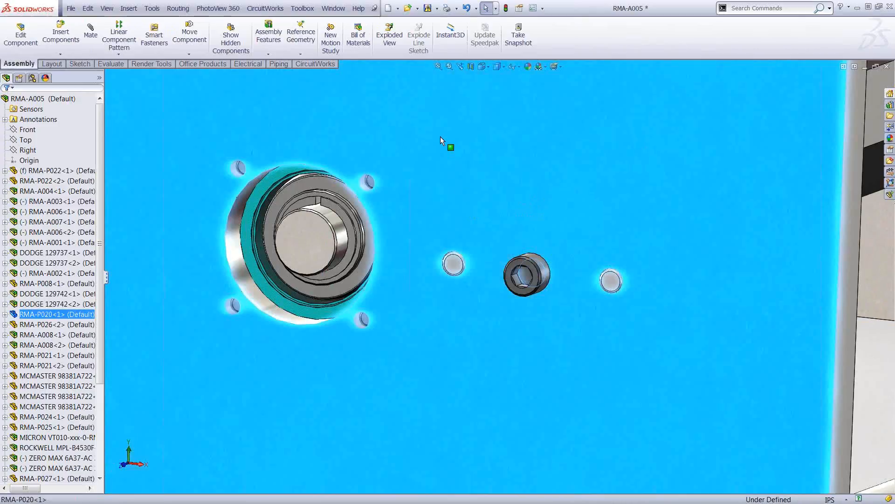
pyautogui.press('Escape')
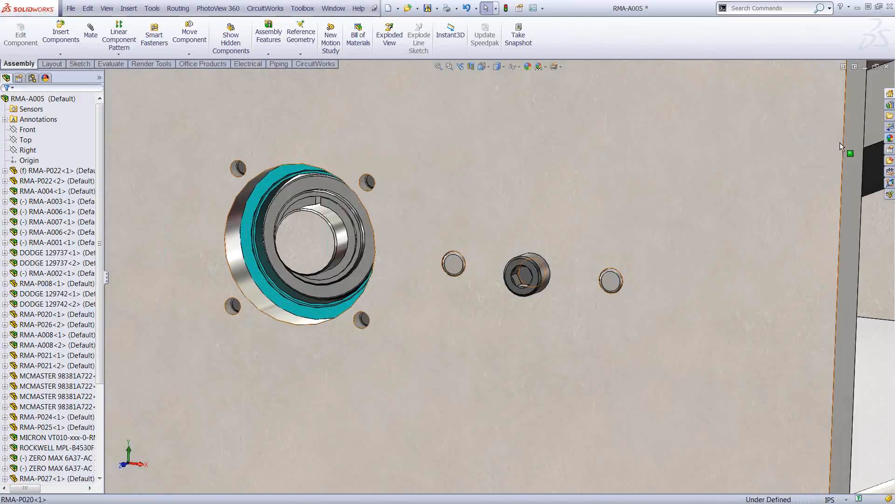
# Step: Open the Saving Views drawing from the 20 - Saving Views folder inside SW2013_What's_New_Beta3 on the desktop
pyautogui.click(889, 114)
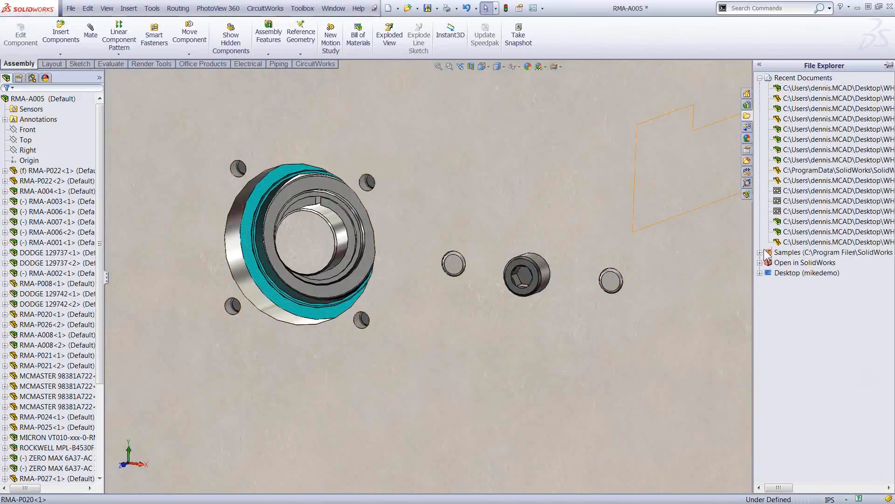
pyautogui.click(759, 273)
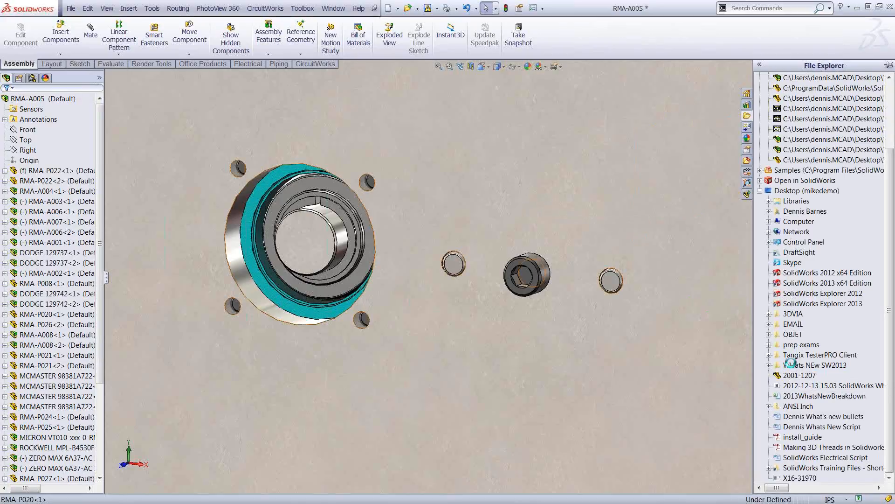
pyautogui.doubleClick(793, 365)
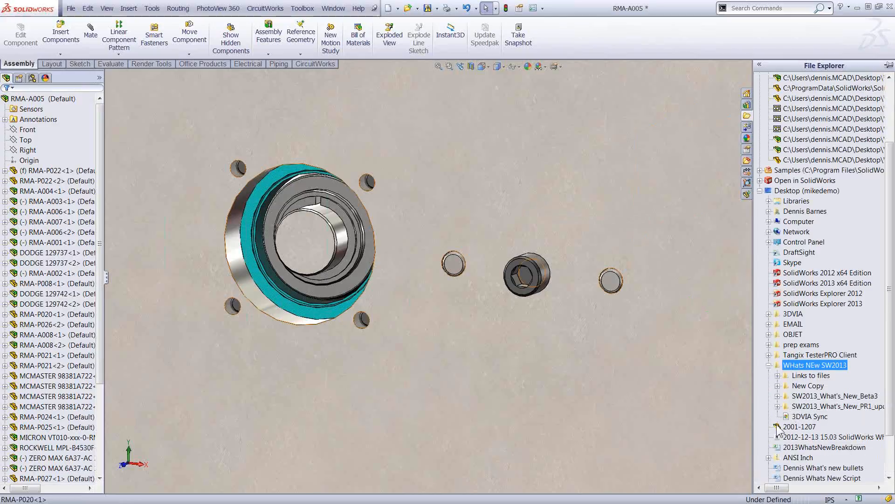
pyautogui.click(777, 396)
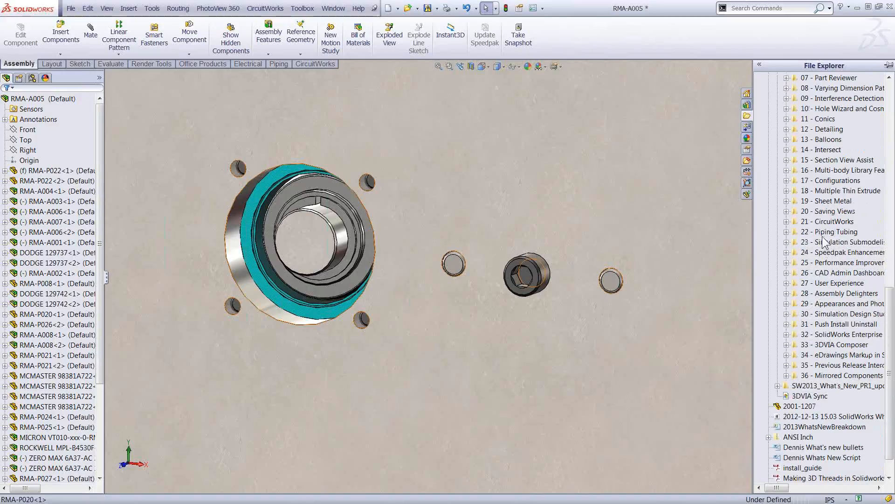
pyautogui.click(822, 212)
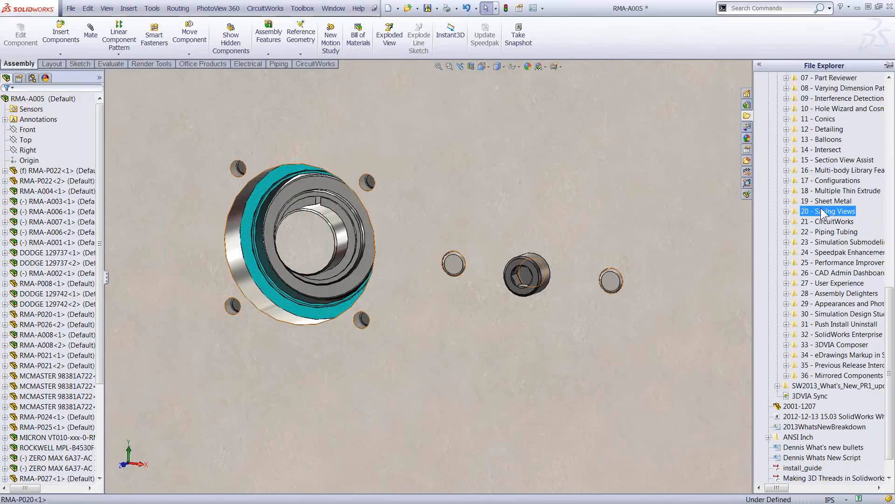
pyautogui.click(786, 211)
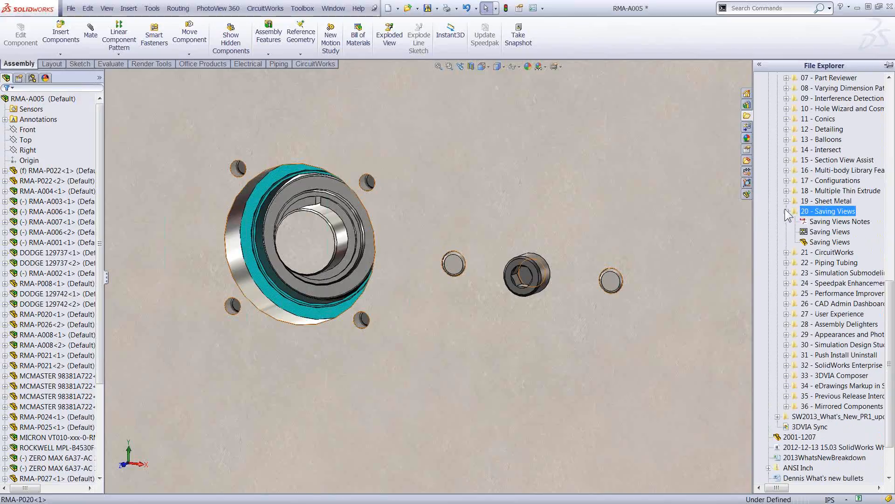
pyautogui.doubleClick(833, 242)
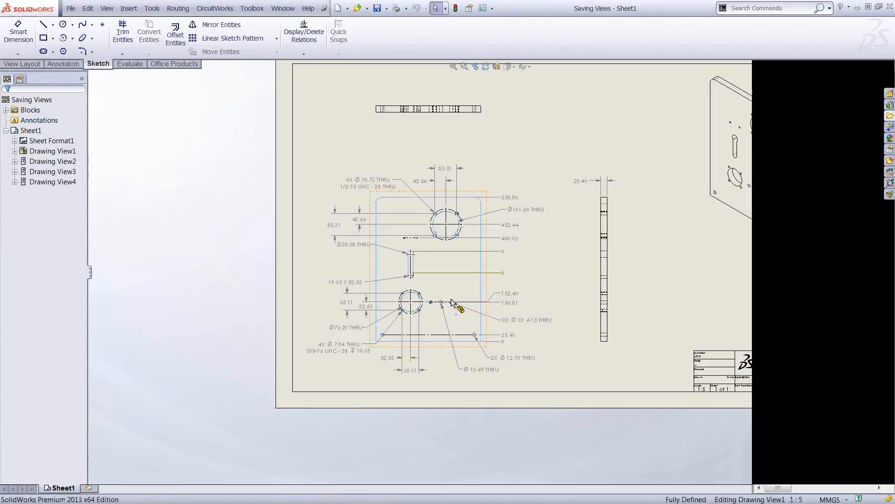
# Step: Set up saving the dimensioned front view on its own as a Dwg file, and cancel the save
pyautogui.click(451, 302)
pyautogui.scroll(-6, 450, 304)
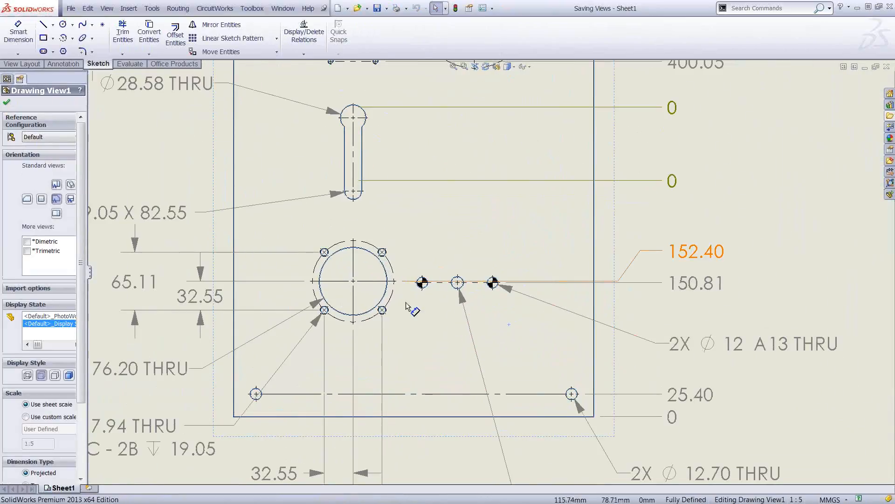
pyautogui.scroll(6, 487, 277)
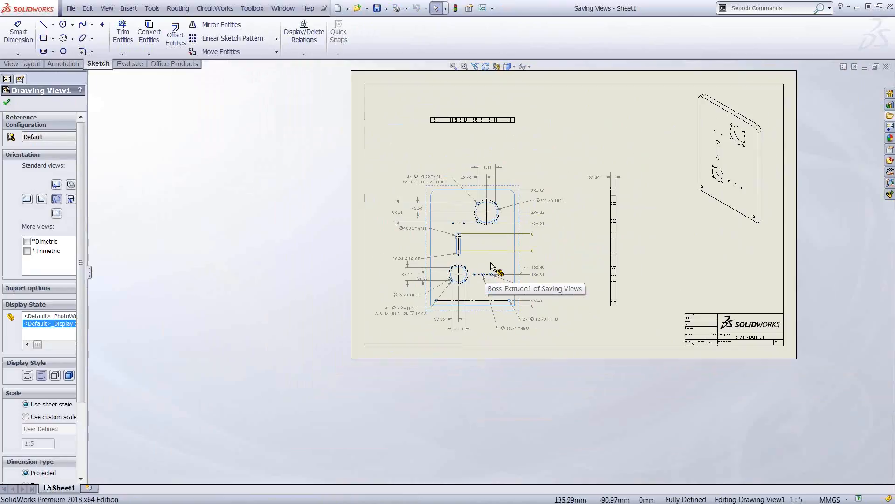
pyautogui.scroll(-2, 570, 220)
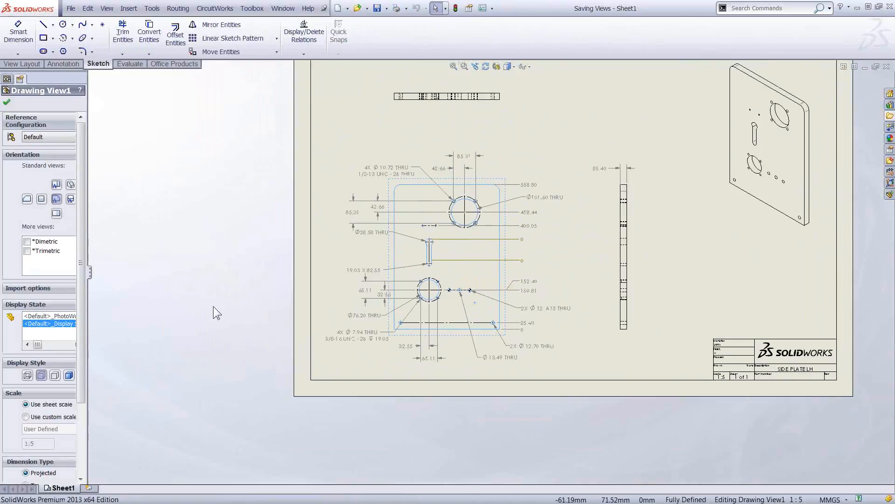
pyautogui.moveTo(77, 357)
pyautogui.mouseDown()
pyautogui.moveTo(80, 403)
pyautogui.moveTo(53, 440)
pyautogui.mouseUp()
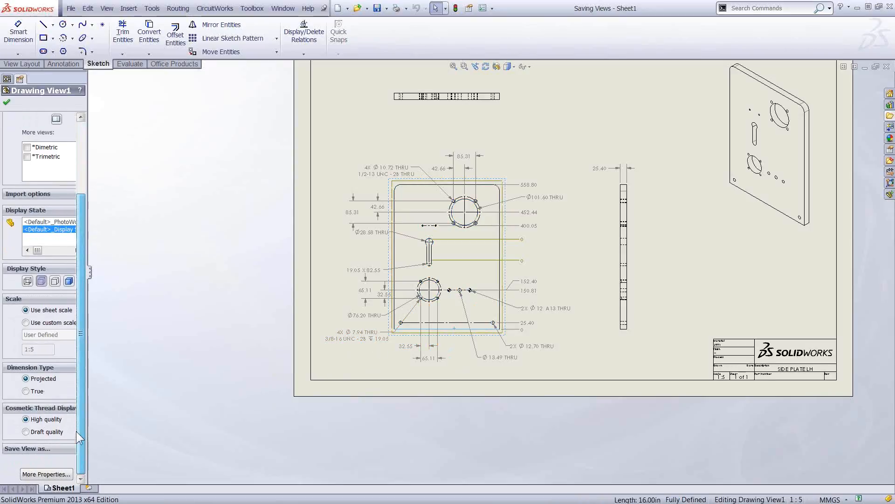
pyautogui.click(47, 448)
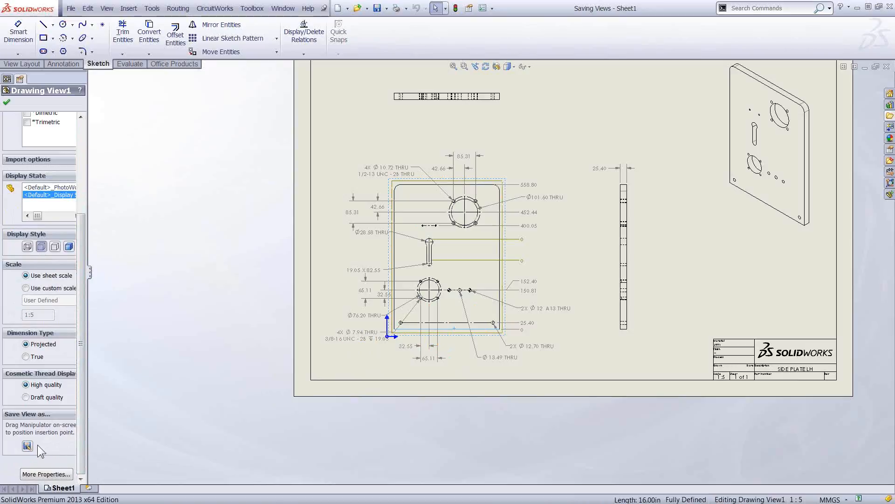
pyautogui.click(27, 446)
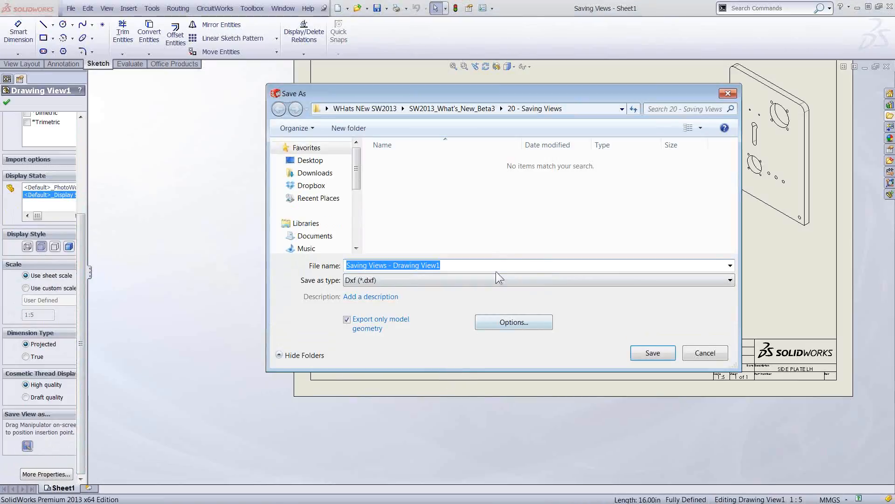
pyautogui.click(729, 280)
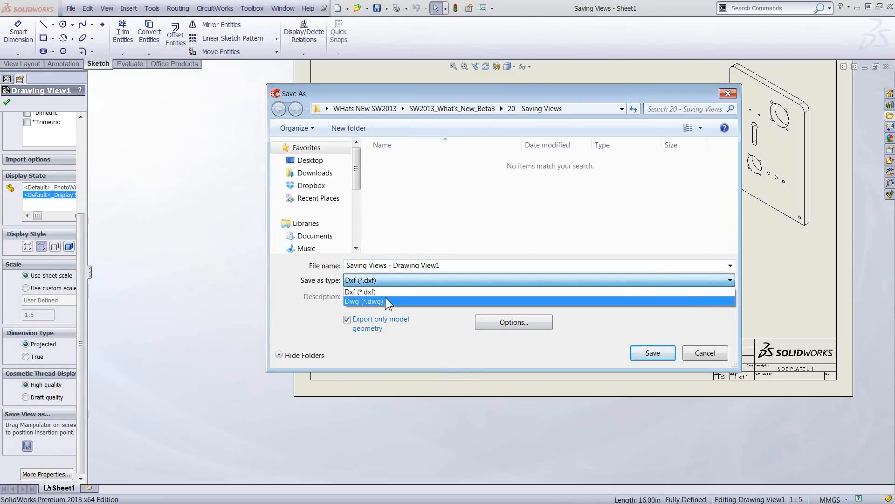
pyautogui.click(380, 301)
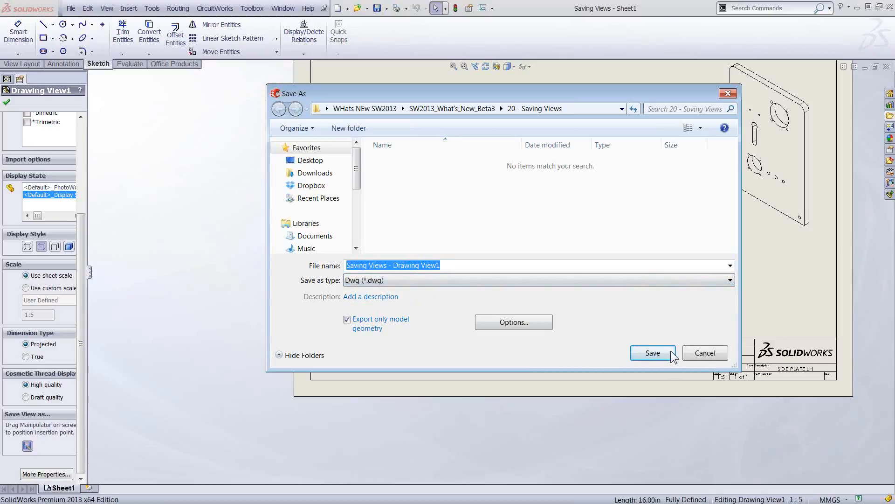
pyautogui.click(704, 353)
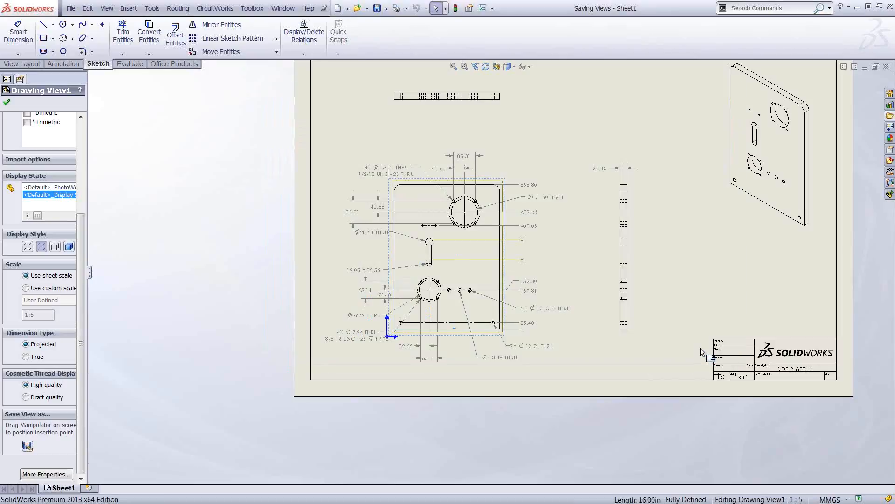
# Step: Convert the front drawing view to sketch entities that replace the view, and close the drawing without saving
pyautogui.scroll(-3, 531, 282)
pyautogui.scroll(-1, 530, 282)
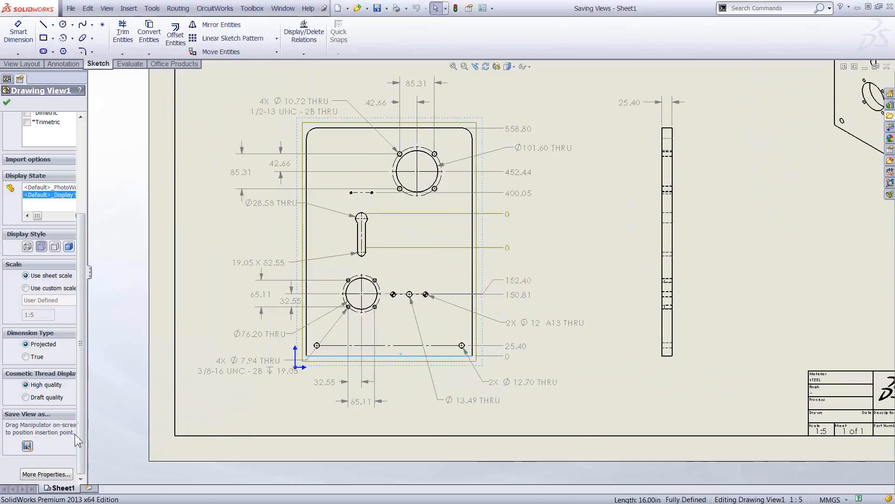
pyautogui.click(480, 281)
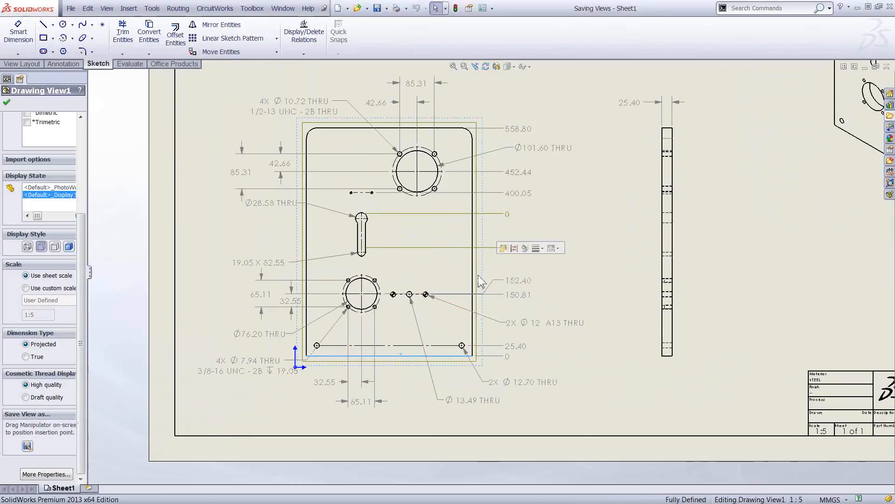
pyautogui.rightClick(478, 277)
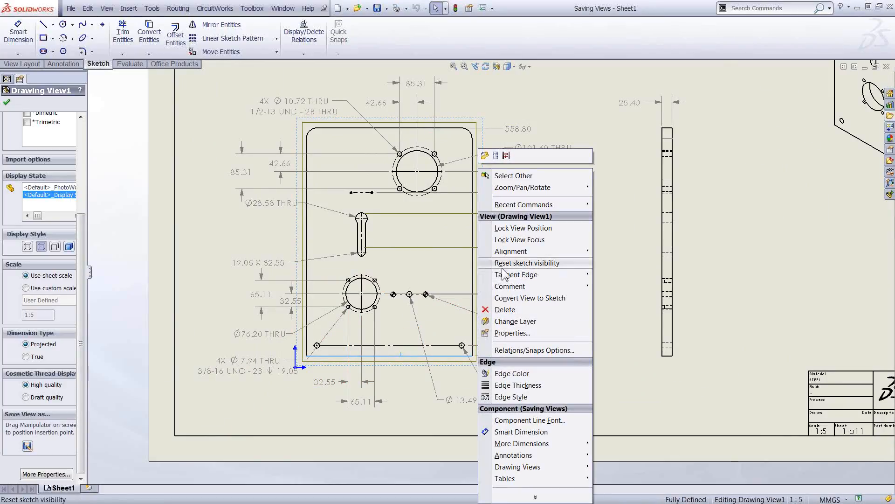
pyautogui.click(521, 297)
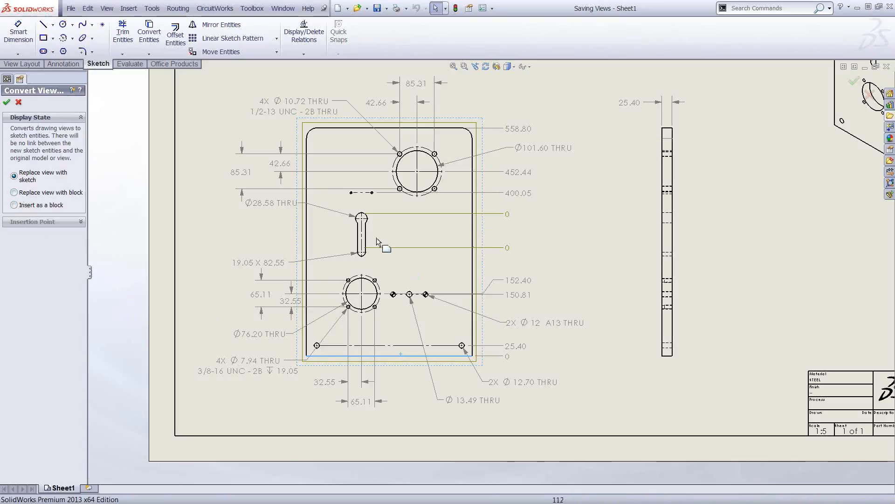
pyautogui.scroll(4, 536, 269)
pyautogui.moveTo(531, 183)
pyautogui.mouseDown(button='middle')
pyautogui.moveTo(538, 208)
pyautogui.moveTo(500, 223)
pyautogui.mouseUp(button='middle')
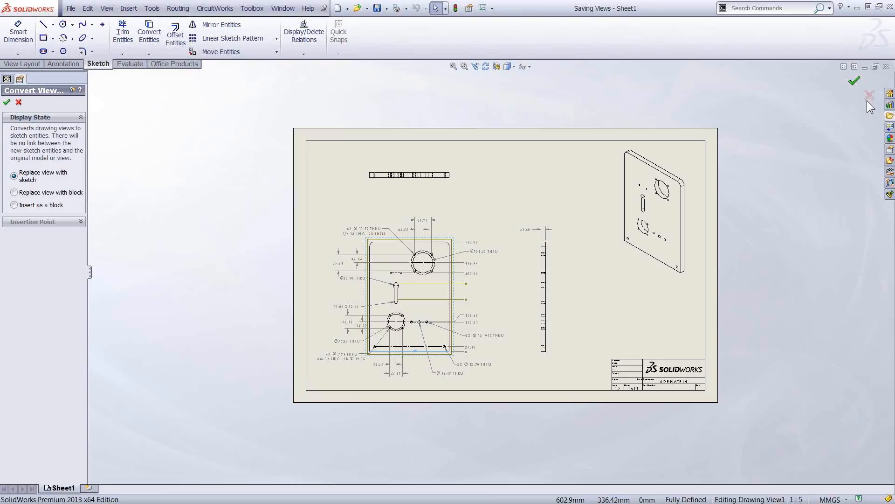
pyautogui.click(19, 102)
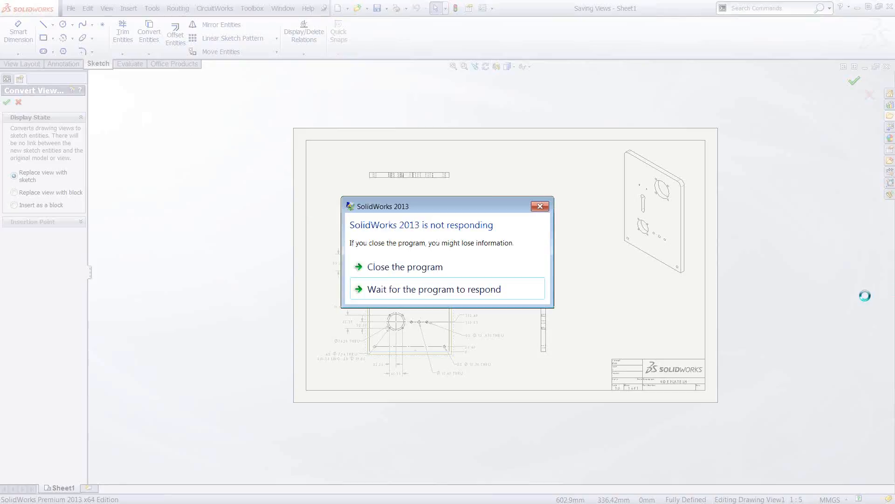
pyautogui.click(407, 290)
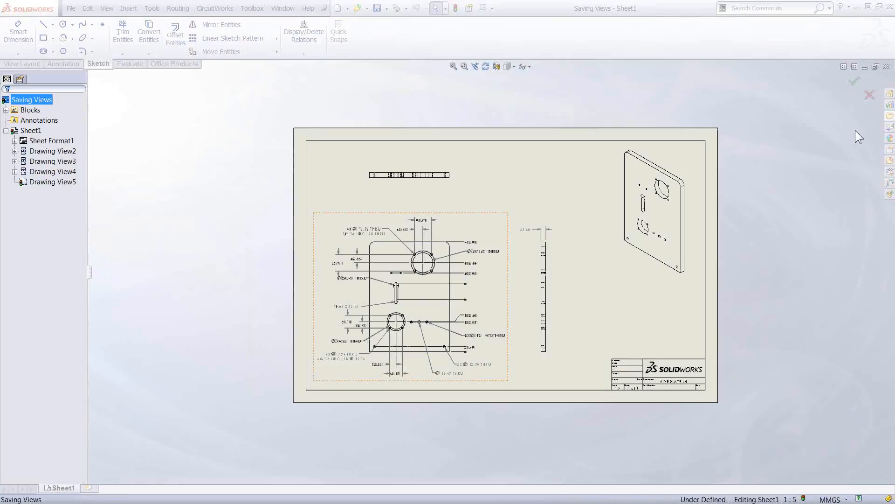
pyautogui.click(854, 82)
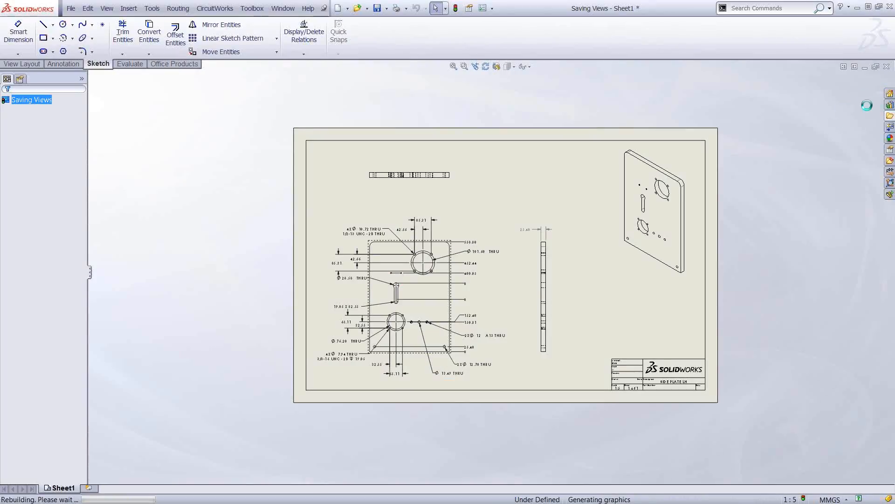
pyautogui.click(887, 66)
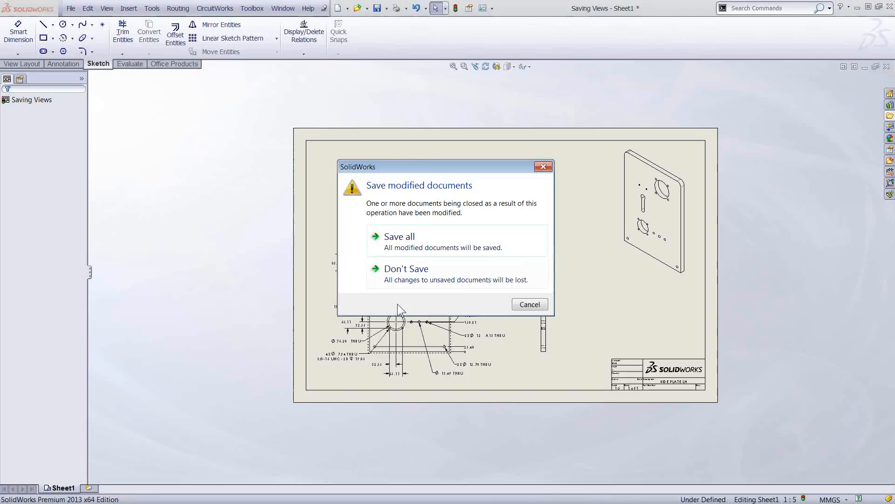
pyautogui.click(401, 279)
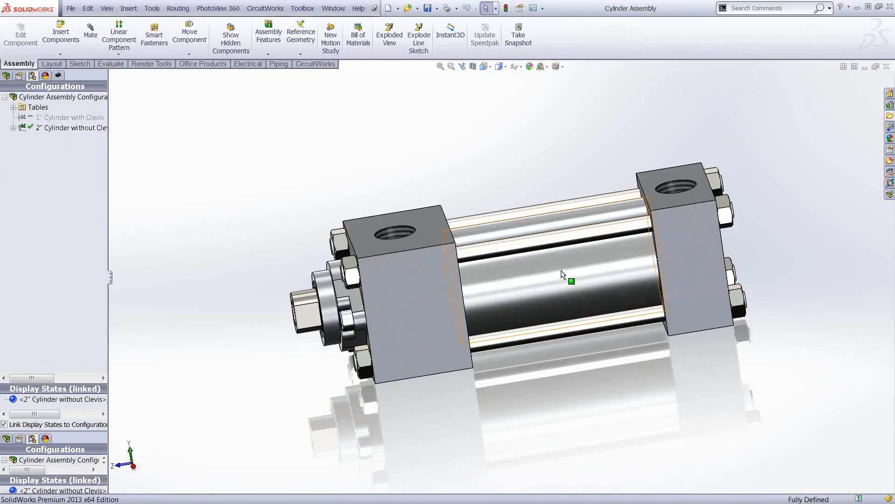
# Step: Open the Cylinder Assembly's design table for editing in Excel, adding none of the offered configurations or parameters
pyautogui.moveTo(561, 270); pyautogui.dragTo(491, 276, button='middle')
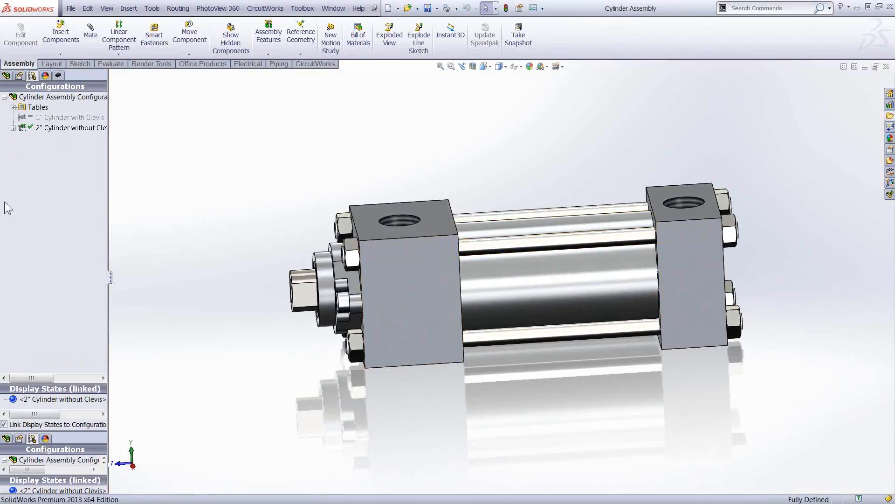
pyautogui.click(13, 108)
pyautogui.click(49, 128)
pyautogui.click(51, 117)
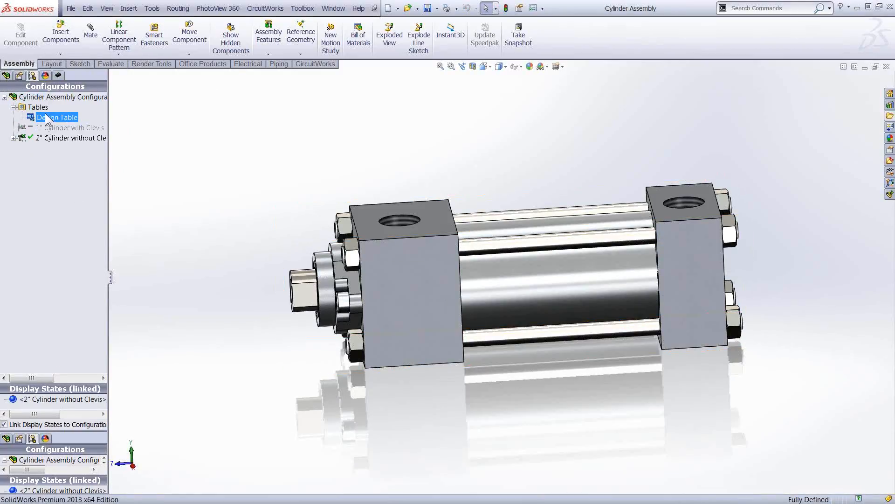
pyautogui.rightClick(46, 117)
pyautogui.click(82, 143)
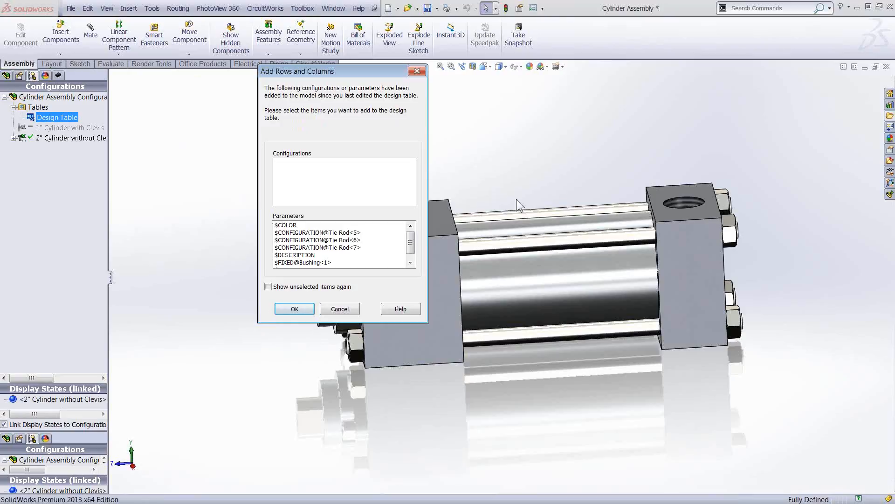
pyautogui.click(295, 309)
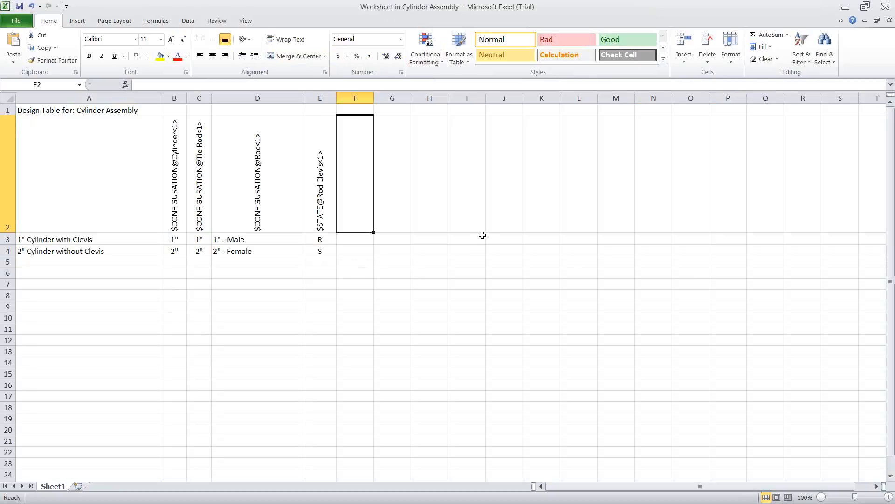
# Step: Check the configuration choices offered for the cylinder in cell B3 of the design table
pyautogui.click(179, 240)
pyautogui.click(190, 240)
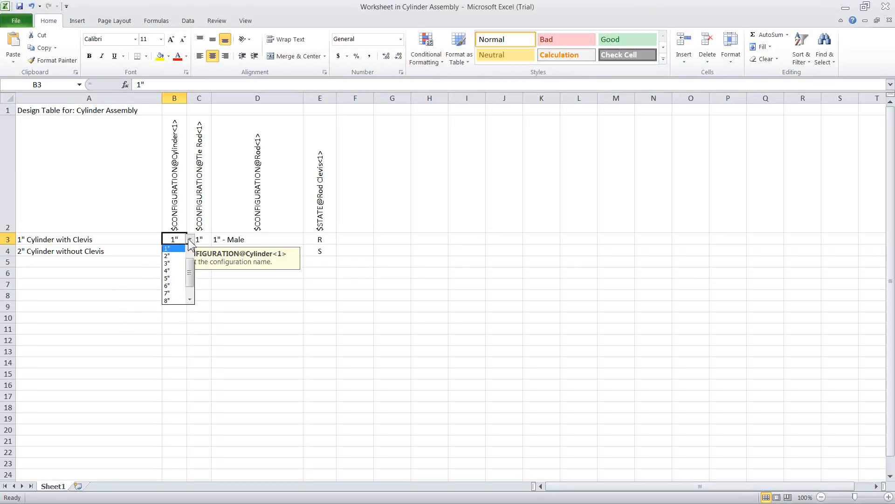
pyautogui.click(229, 325)
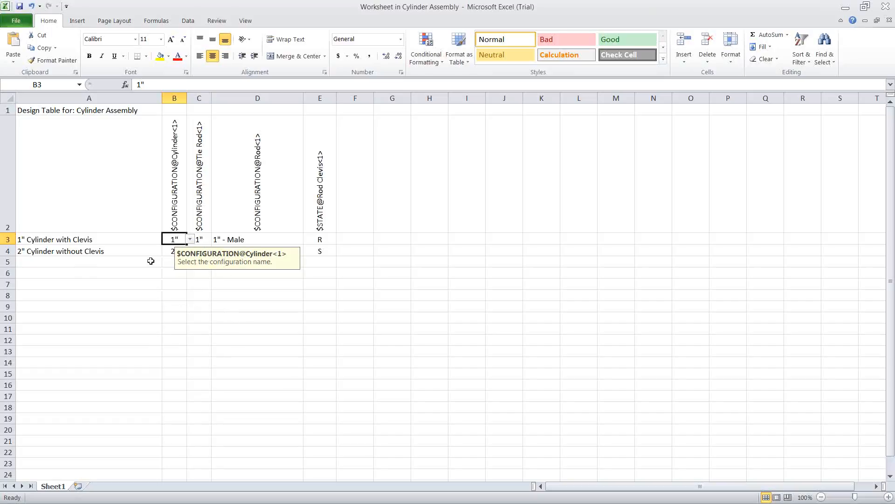
# Step: Fill the 2" Cylinder without Clevis row (A4:E4) down into row 5 to add another configuration row
pyautogui.click(84, 251)
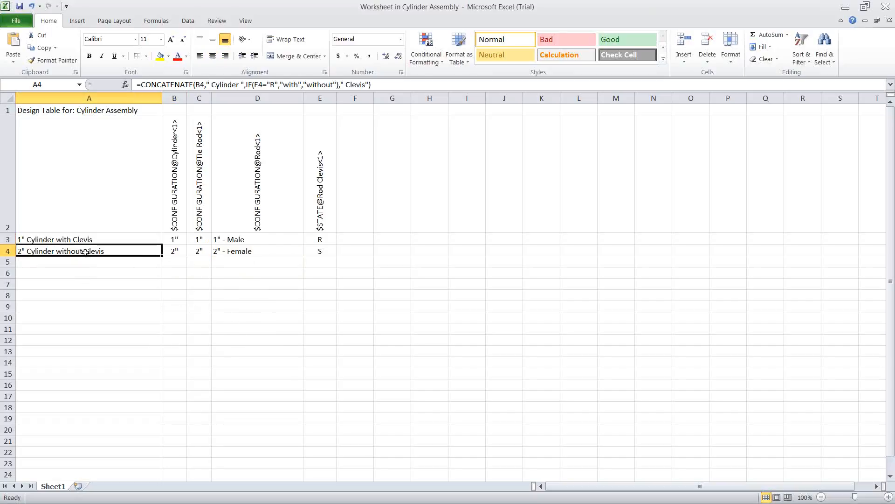
pyautogui.keyDown('shift'); pyautogui.click(329, 249); pyautogui.keyUp('shift')
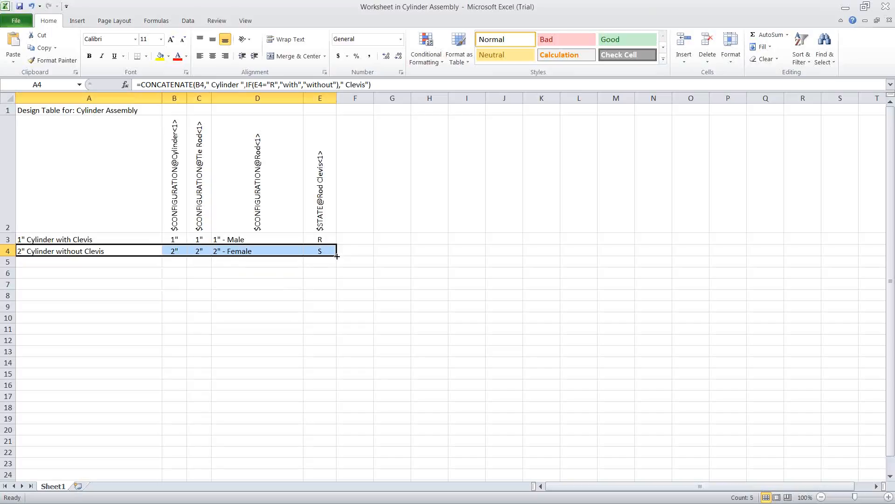
pyautogui.moveTo(336, 257); pyautogui.dragTo(334, 266)
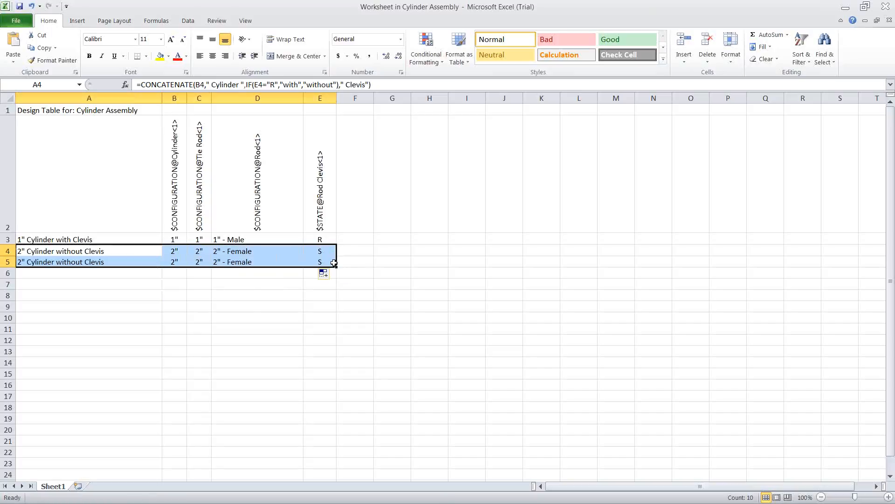
# Step: Set the Cylinder and Tie Rod configurations in row 5 of the design table to 4"
pyautogui.click(177, 262)
pyautogui.click(189, 262)
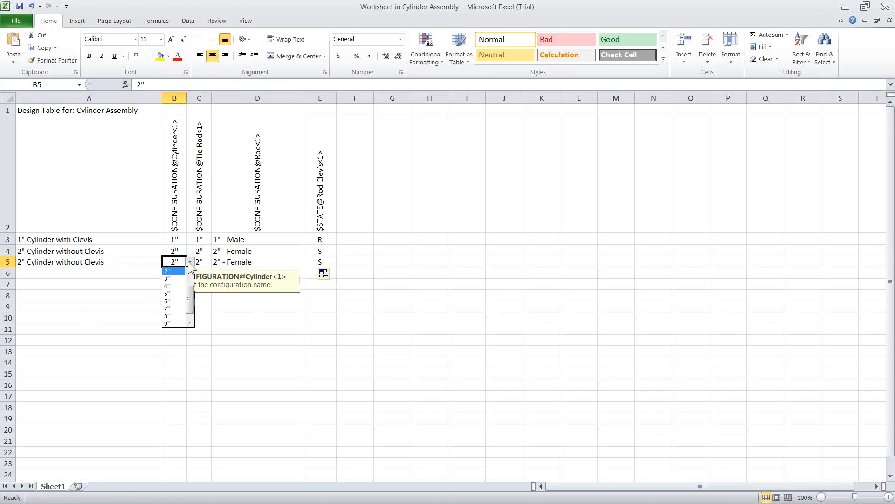
pyautogui.click(174, 291)
pyautogui.click(204, 262)
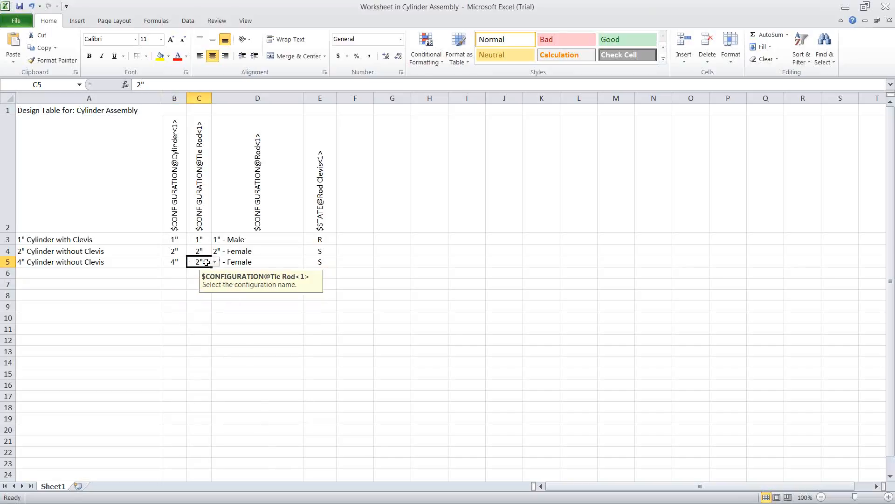
pyautogui.click(214, 261)
pyautogui.click(203, 286)
# Step: Set the Rod configuration in row 5 of the design table to 4" - Male
pyautogui.click(295, 265)
pyautogui.click(307, 261)
pyautogui.scroll(-3, 306, 313)
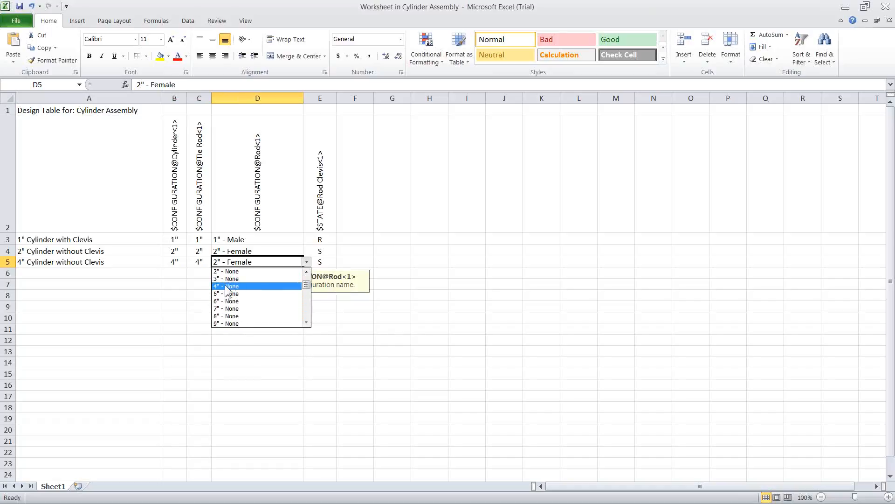
pyautogui.click(306, 321)
pyautogui.click(306, 321)
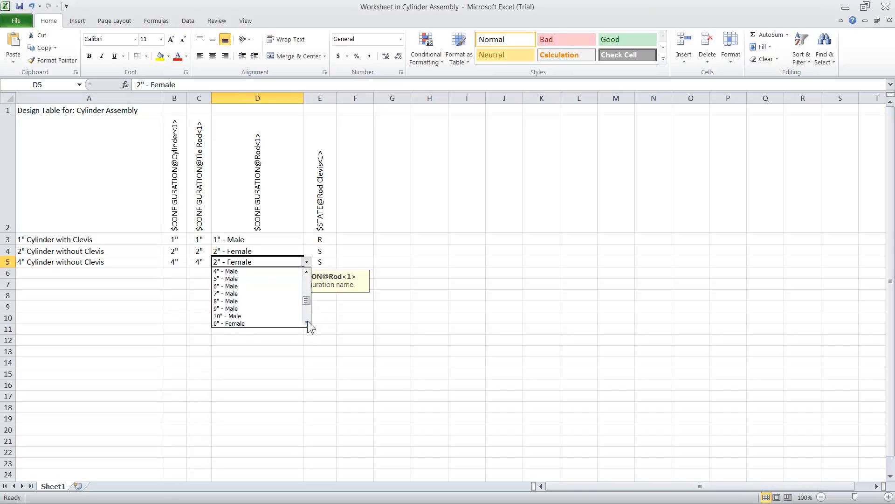
pyautogui.click(232, 271)
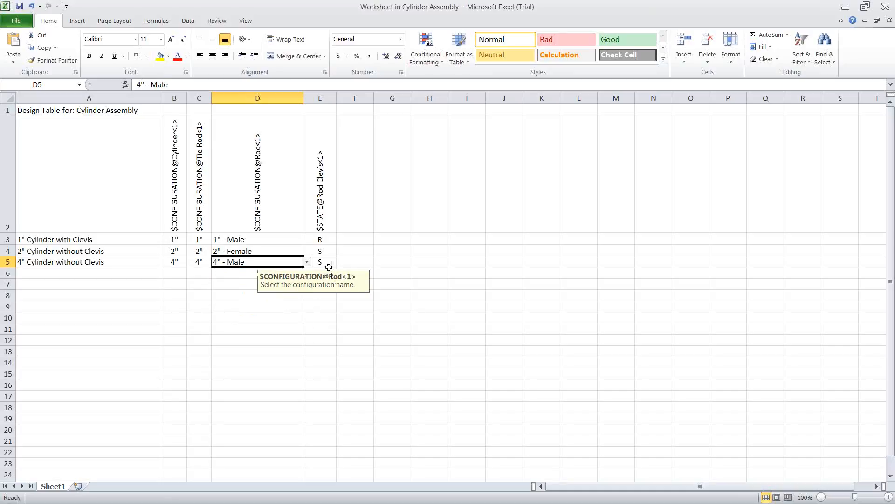
# Step: Set the Rod Clevis state in row 5 to RESOLVED and close the design table to generate the new configuration
pyautogui.click(326, 262)
pyautogui.click(340, 262)
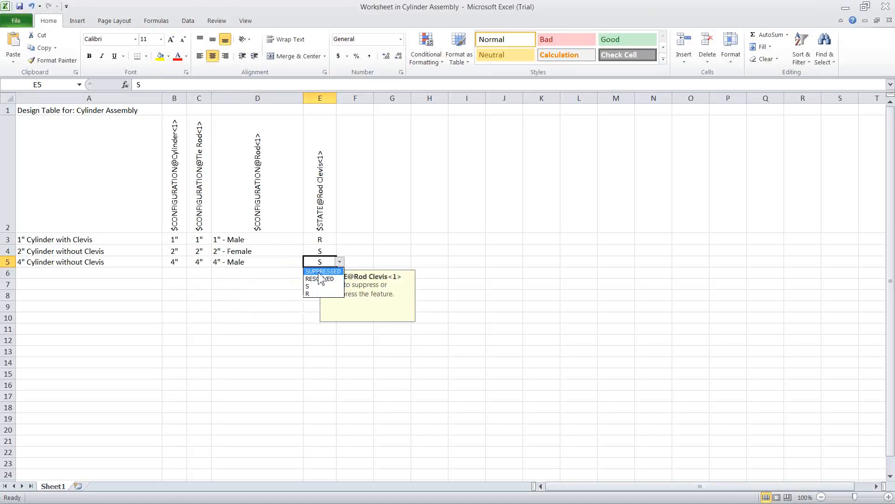
pyautogui.click(322, 278)
pyautogui.click(219, 297)
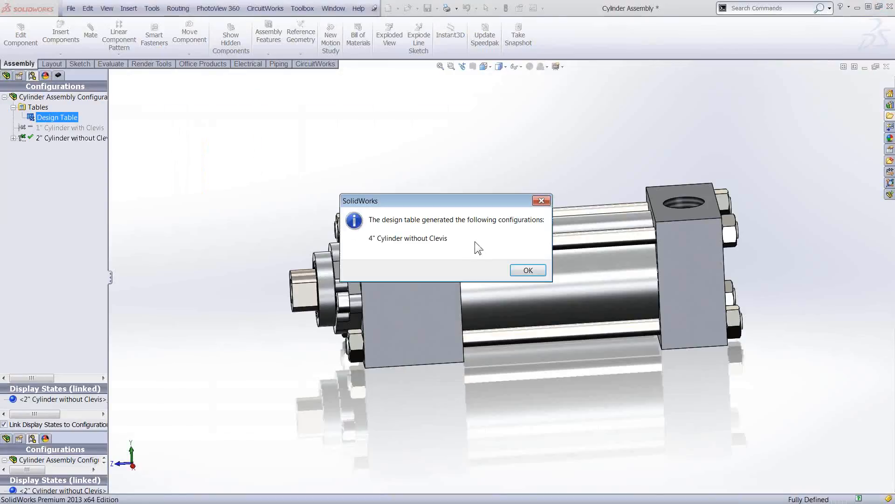
pyautogui.click(528, 270)
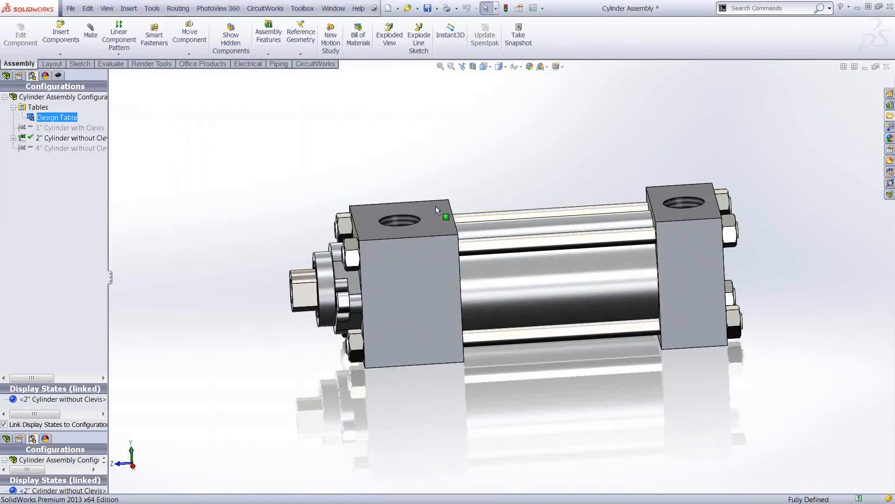
# Step: Activate the 4" Cylinder without Clevis configuration and inspect the assembly
pyautogui.doubleClick(66, 148)
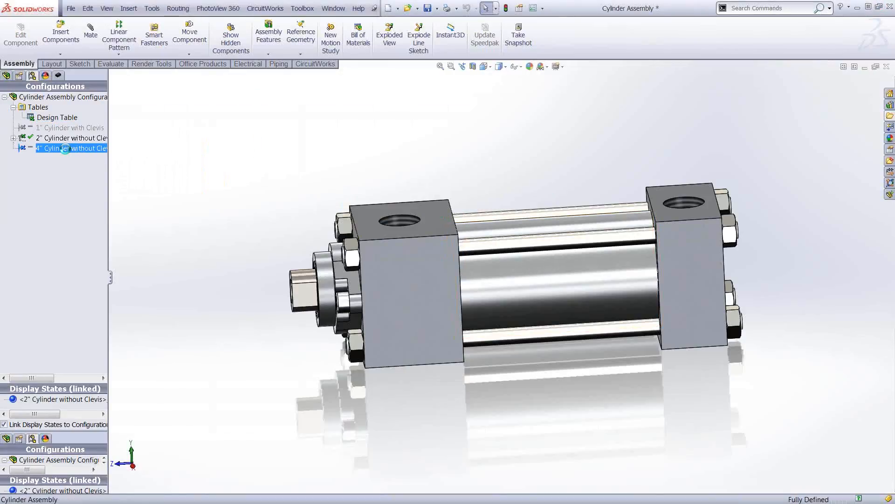
pyautogui.moveTo(400, 230); pyautogui.dragTo(402, 262, button='middle')
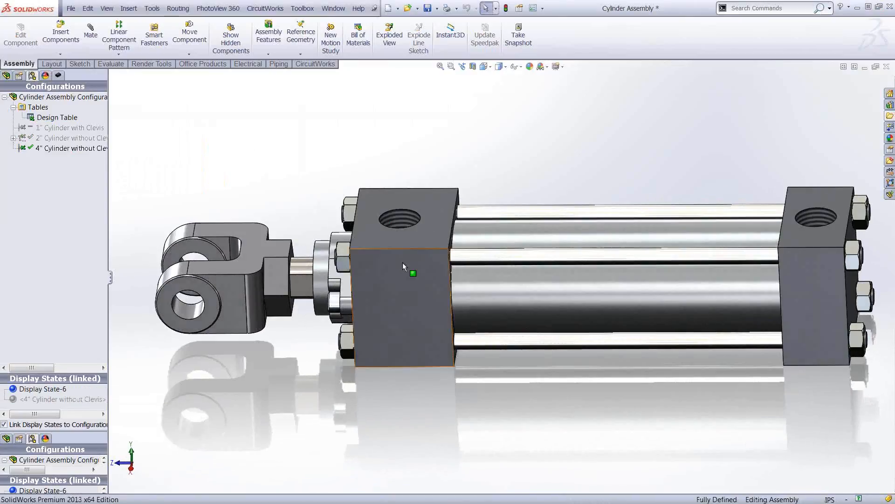
pyautogui.scroll(3, 513, 280)
pyautogui.scroll(-2, 560, 269)
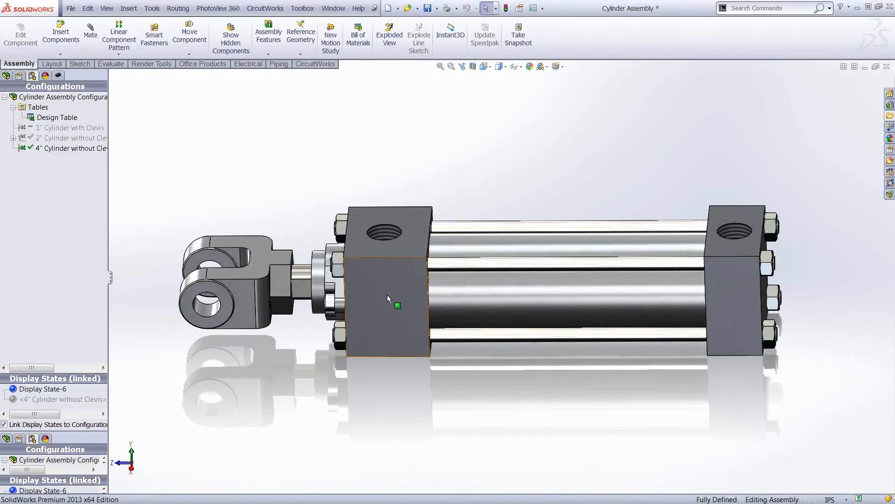
# Step: Open the Rod part from the assembly in its own window and view the whole rod
pyautogui.click(305, 287)
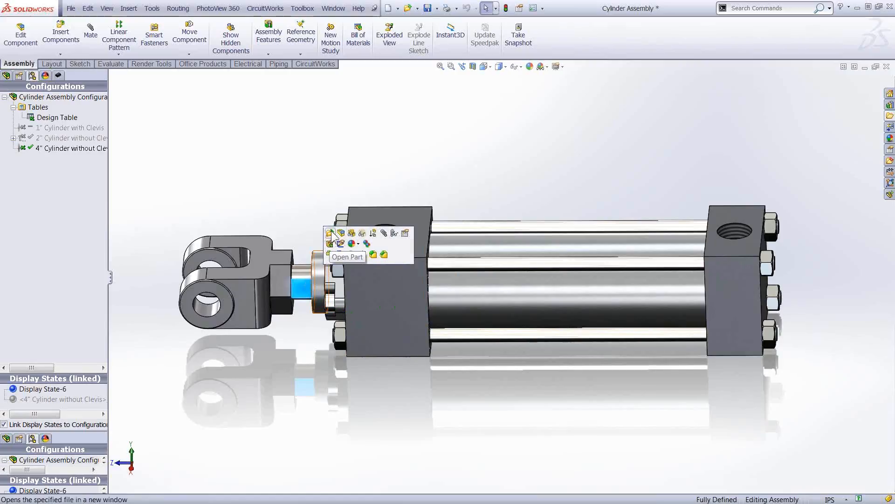
pyautogui.click(331, 232)
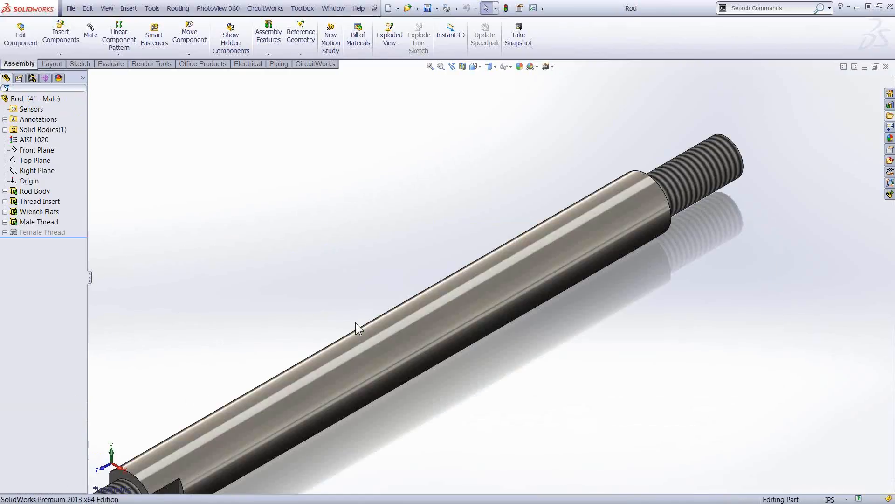
pyautogui.moveTo(453, 316); pyautogui.dragTo(560, 284, button='middle')
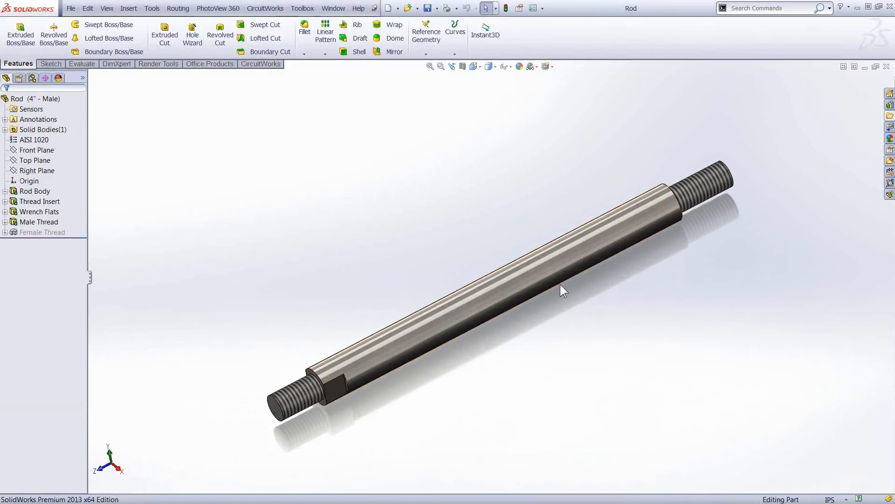
# Step: Add a rebuild/save mark to the rod's 0" - Female configuration and look through the configuration list
pyautogui.click(32, 78)
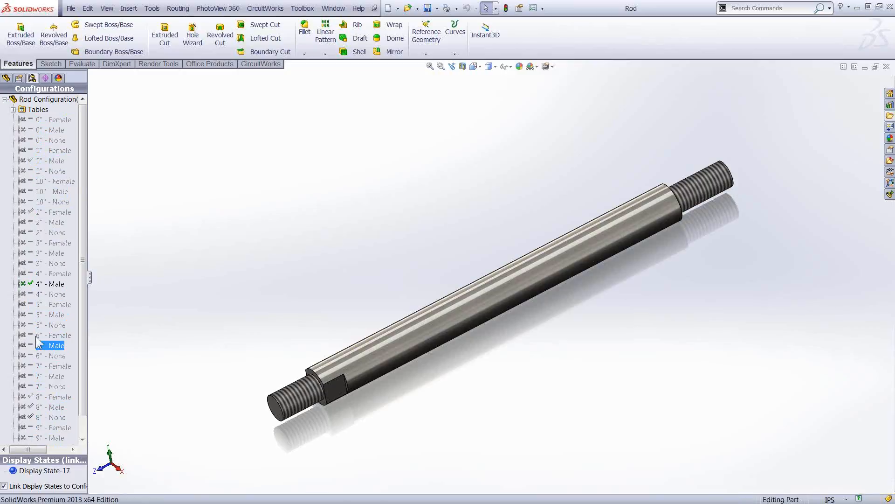
pyautogui.moveTo(80, 339); pyautogui.dragTo(77, 231)
pyautogui.rightClick(29, 120)
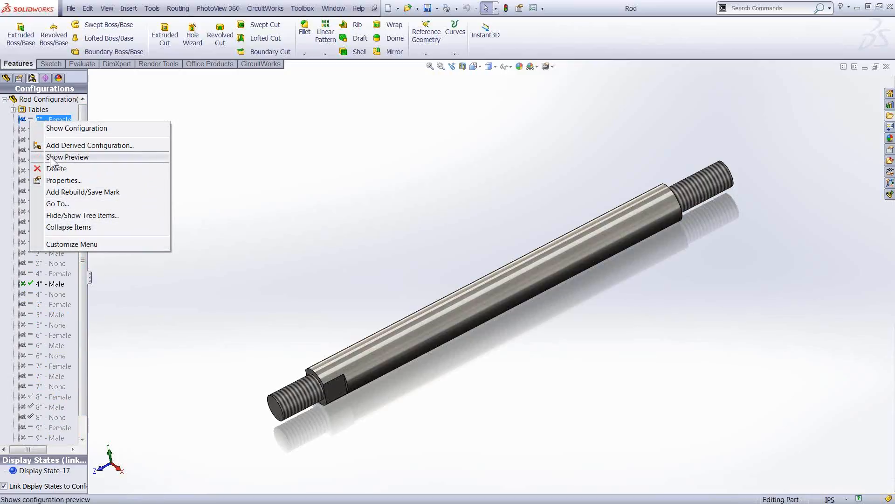
pyautogui.click(46, 191)
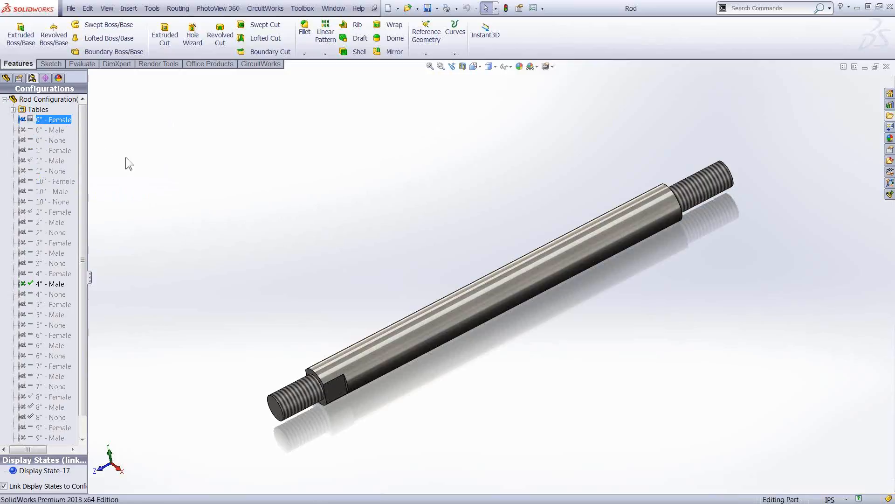
pyautogui.scroll(-1, 85, 292)
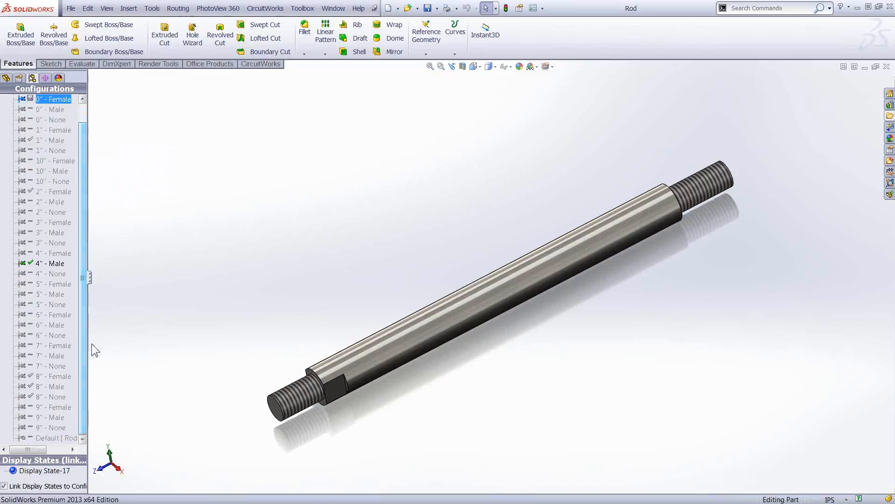
pyautogui.scroll(1, 85, 343)
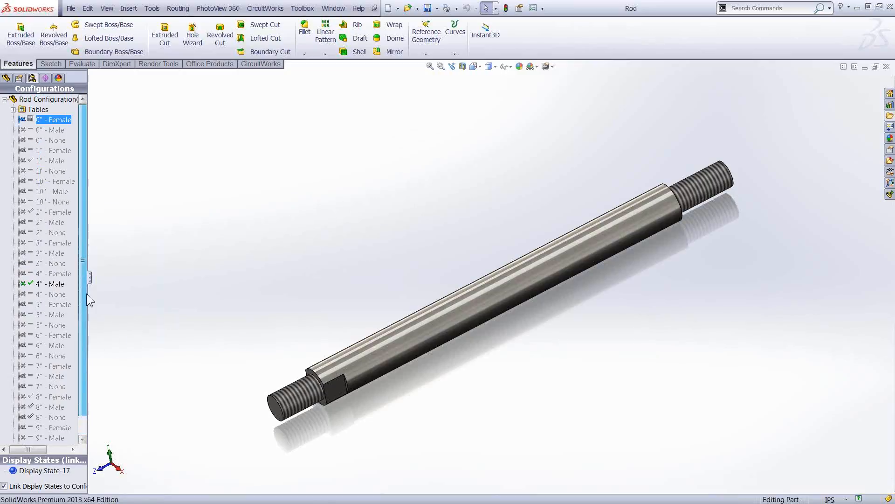
# Step: Open the rod's design table in a new window without adding any of the offered configurations or parameters
pyautogui.click(13, 109)
pyautogui.rightClick(53, 119)
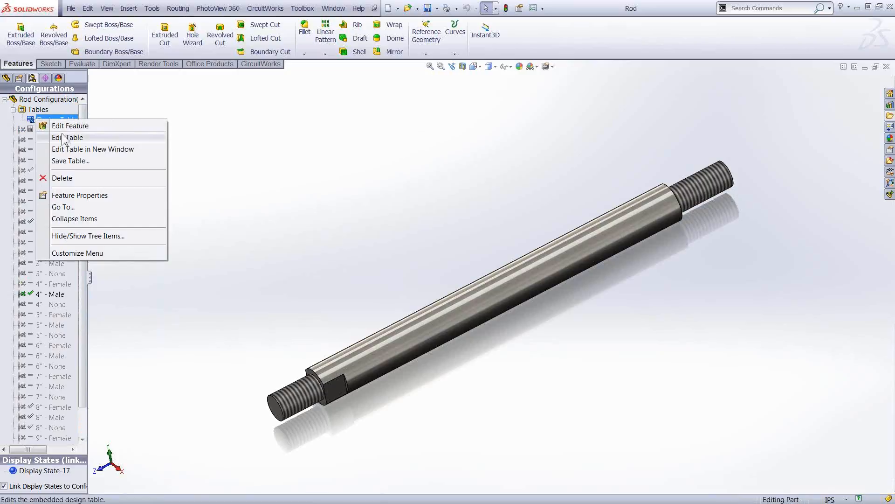
pyautogui.click(65, 150)
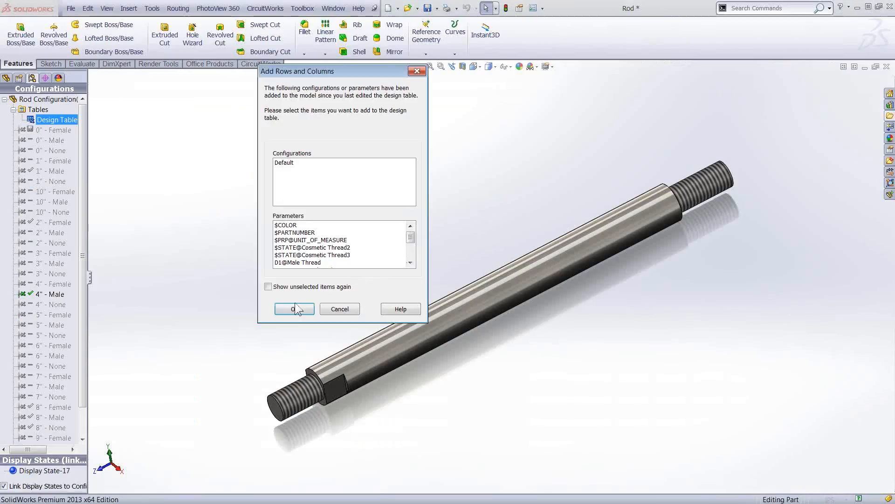
pyautogui.click(295, 309)
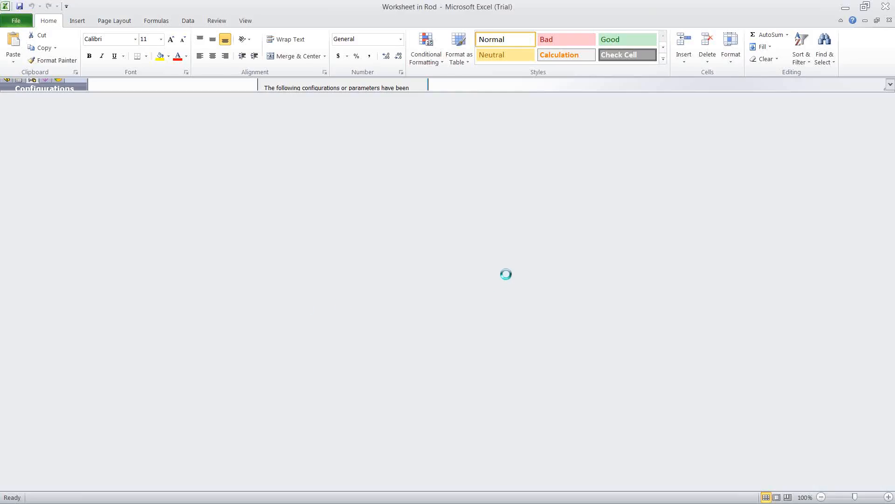
# Step: Examine the rod's design table, comparing the material entries of the 7" - None and 8" - None configurations
pyautogui.scroll(-3, 480, 222)
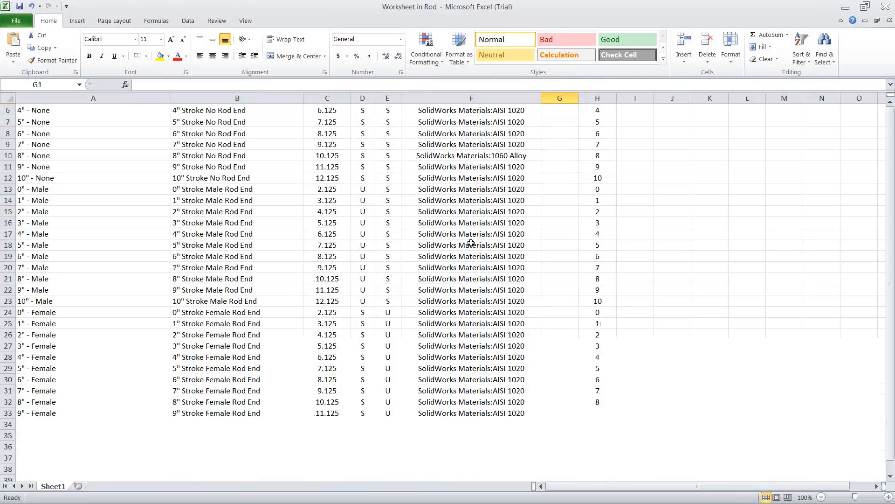
pyautogui.scroll(3, 471, 232)
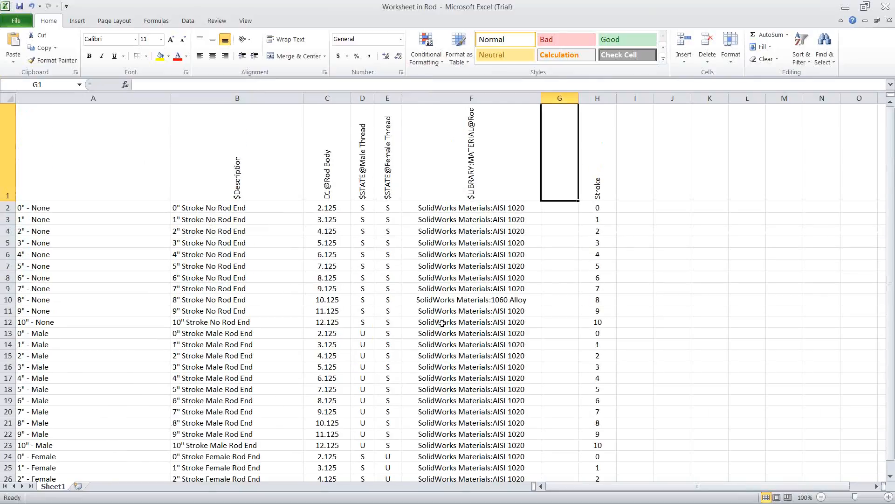
pyautogui.click(443, 298)
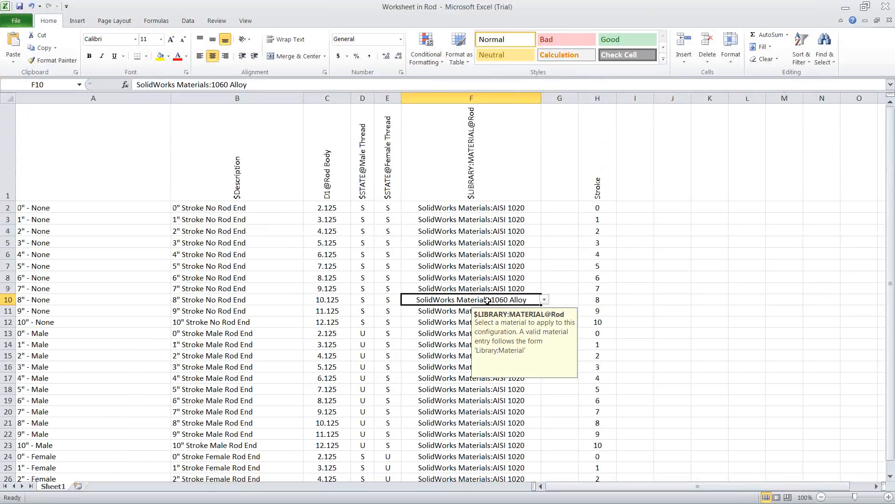
pyautogui.click(482, 286)
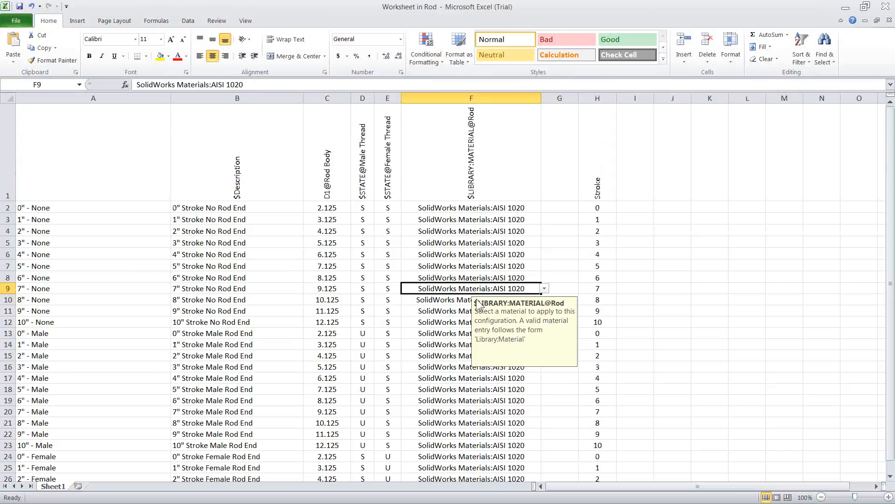
pyautogui.click(459, 300)
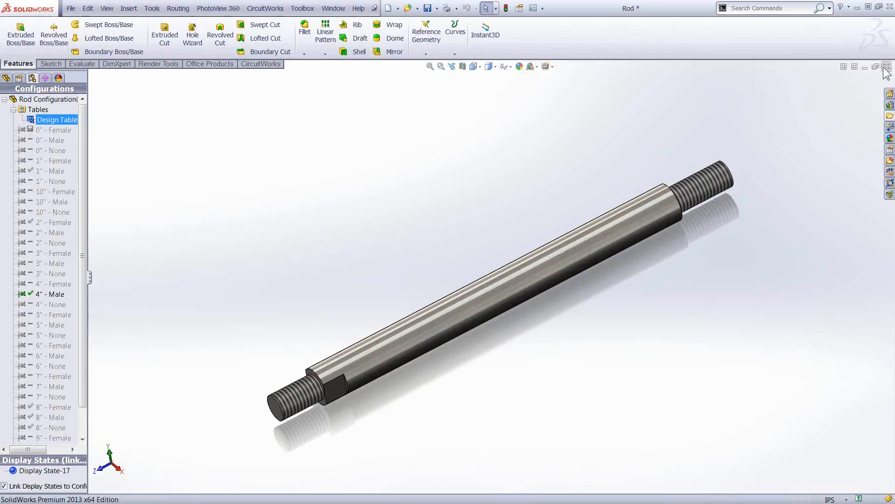
# Step: Close the Rod part without saving and discard its changes in the assembly
pyautogui.click(886, 67)
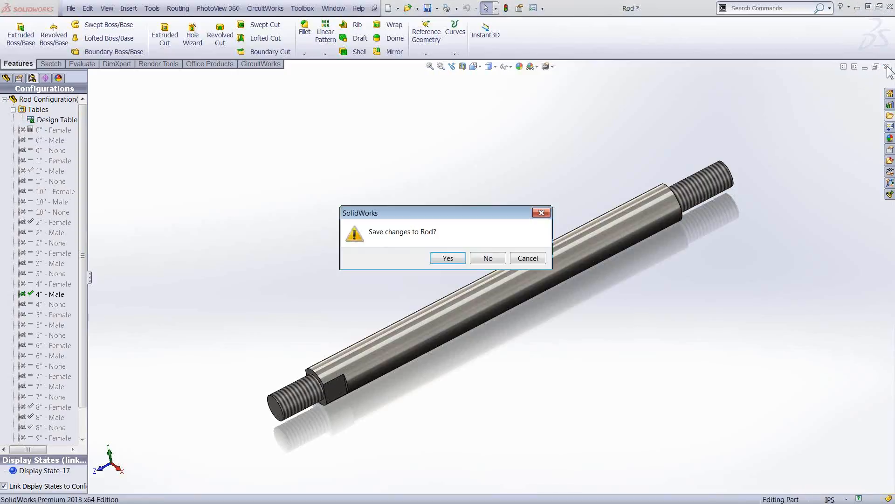
pyautogui.click(483, 259)
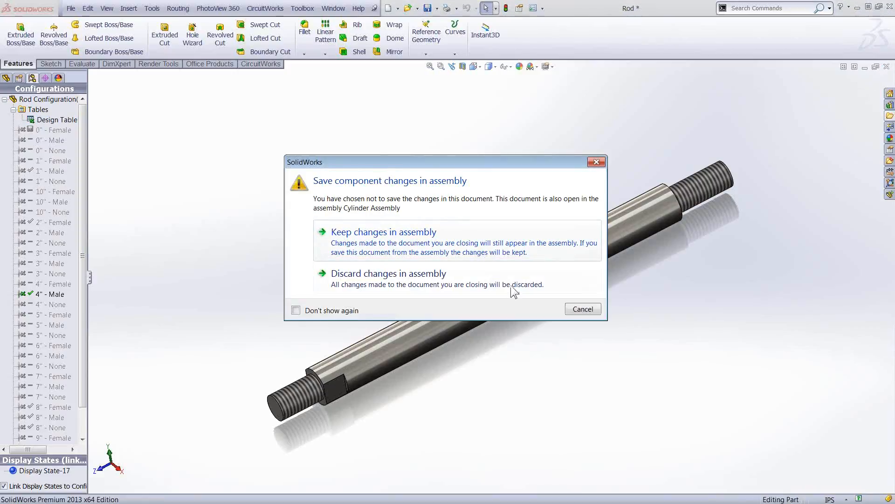
pyautogui.click(384, 279)
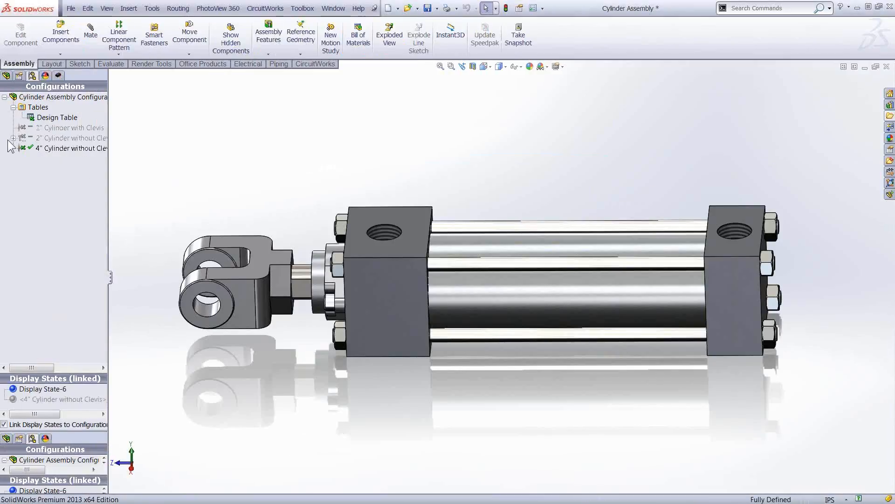
# Step: Activate the 2" Cylinder without Clevis configuration and show its exploded view ExplView1
pyautogui.click(13, 138)
pyautogui.click(45, 150)
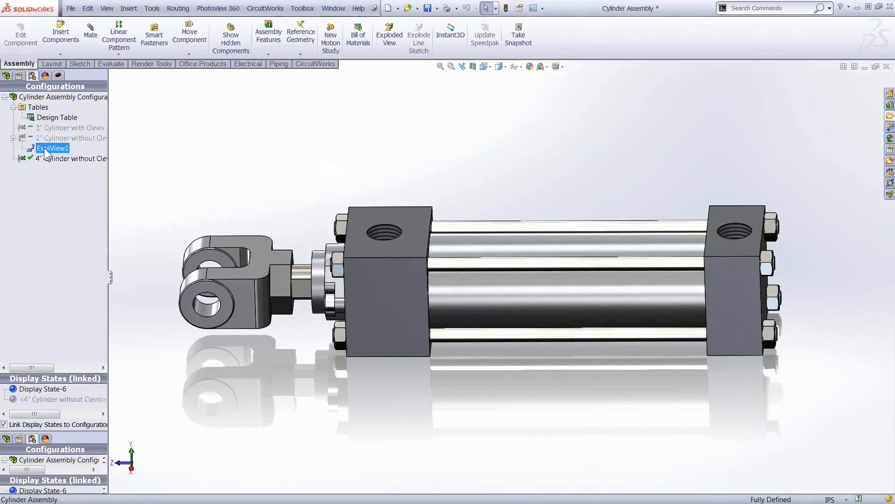
pyautogui.doubleClick(55, 138)
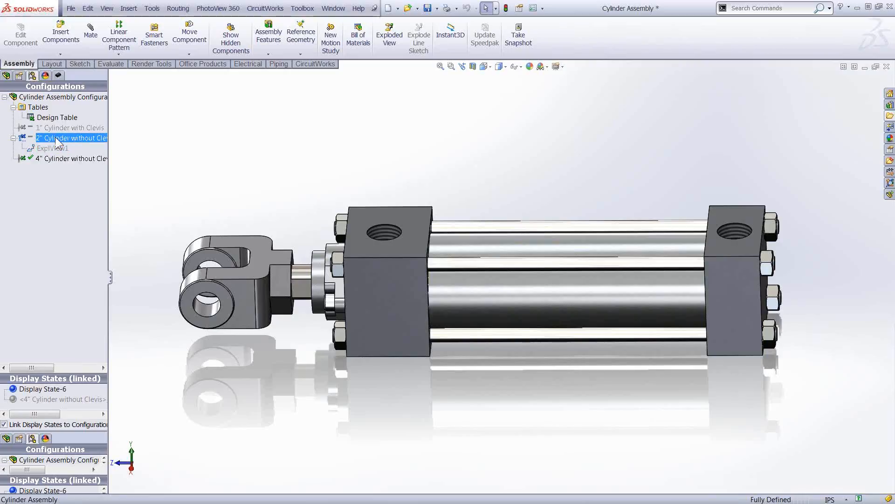
pyautogui.click(45, 149)
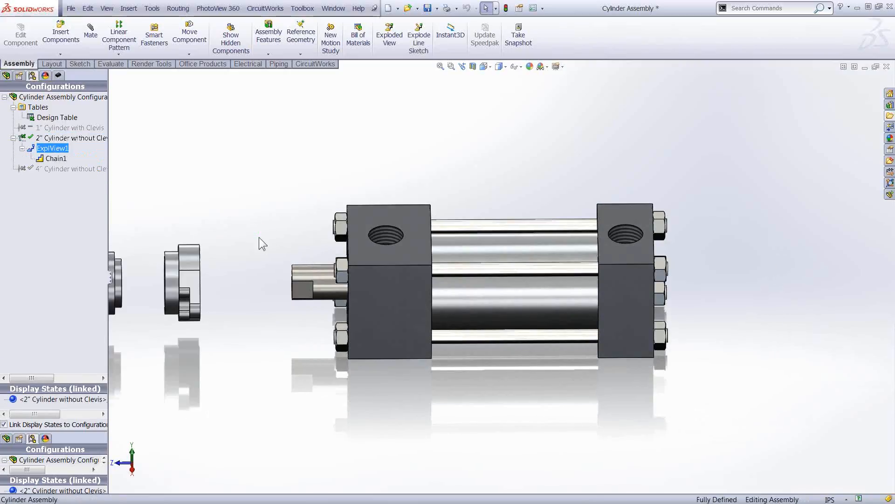
pyautogui.moveTo(391, 251); pyautogui.dragTo(352, 270, button='middle')
pyautogui.scroll(2, 351, 270)
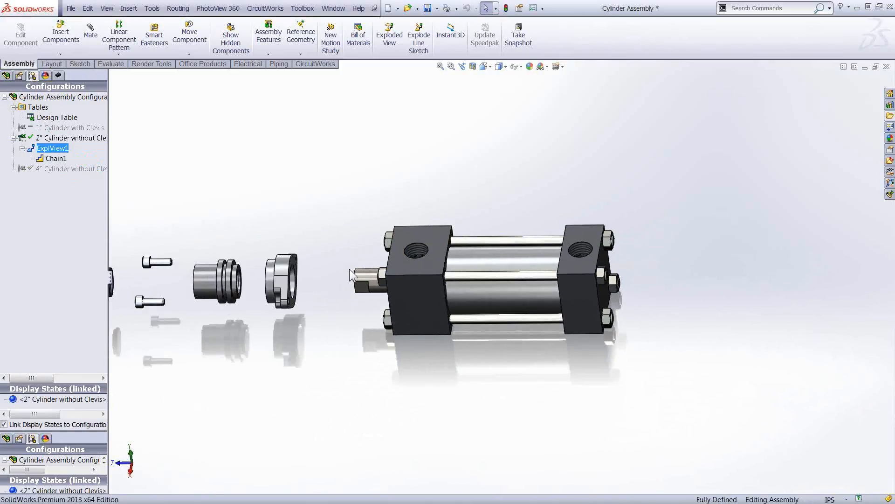
pyautogui.scroll(1, 352, 270)
pyautogui.click(60, 138)
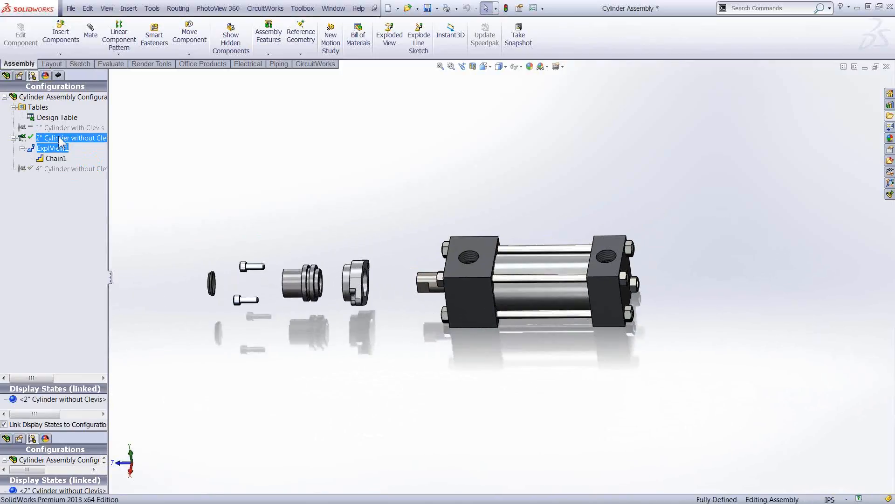
# Step: Add a second exploded view to the 2" Cylinder without Clevis configuration, moving the four hex nuts and tie rods rearward along Z about 1.41 in
pyautogui.rightClick(60, 142)
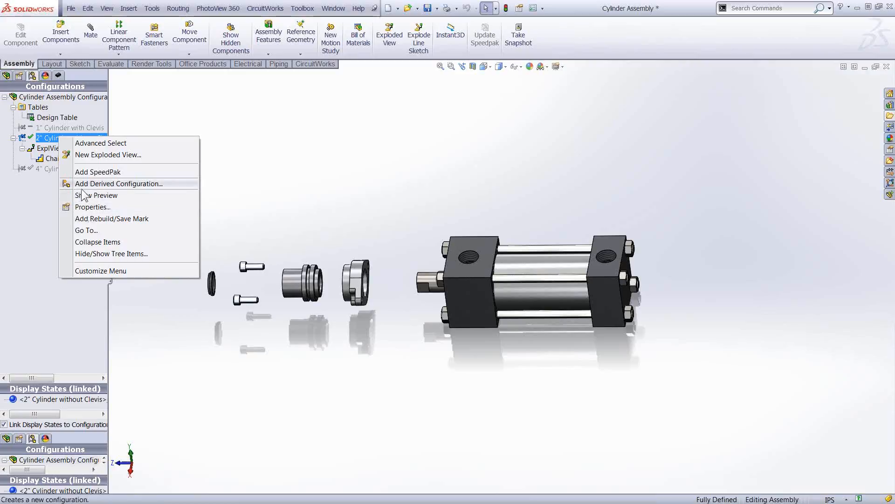
pyautogui.click(82, 154)
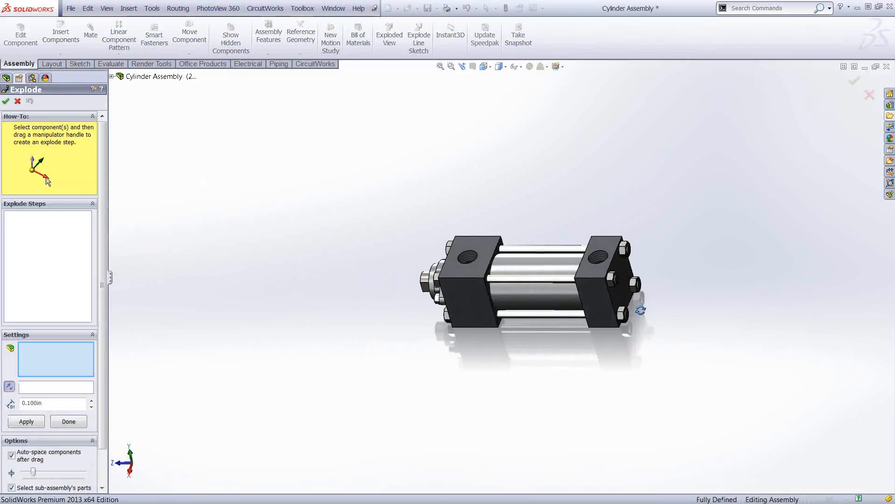
pyautogui.scroll(-5, 648, 300)
pyautogui.click(522, 260)
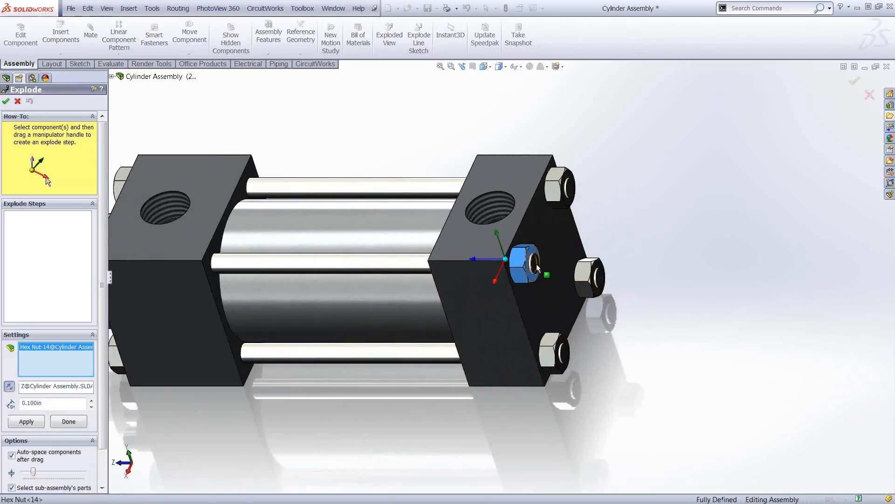
pyautogui.click(533, 264)
pyautogui.click(561, 191)
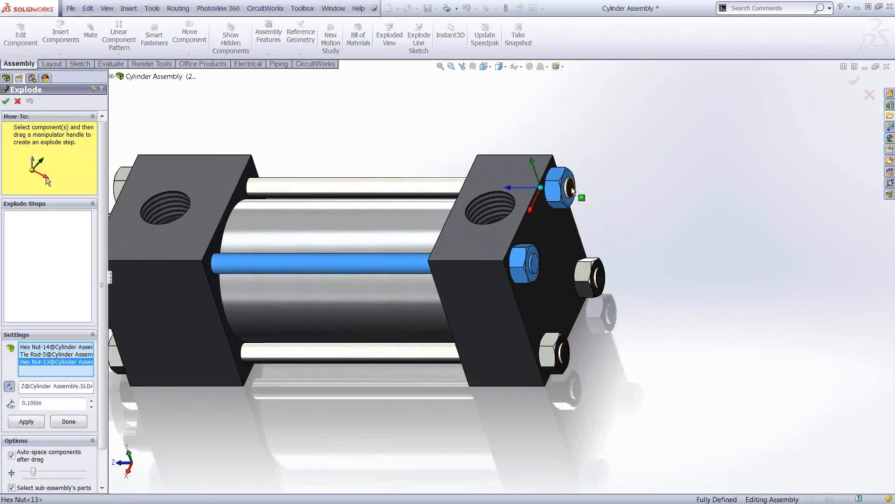
pyautogui.click(569, 187)
pyautogui.click(602, 279)
pyautogui.click(584, 279)
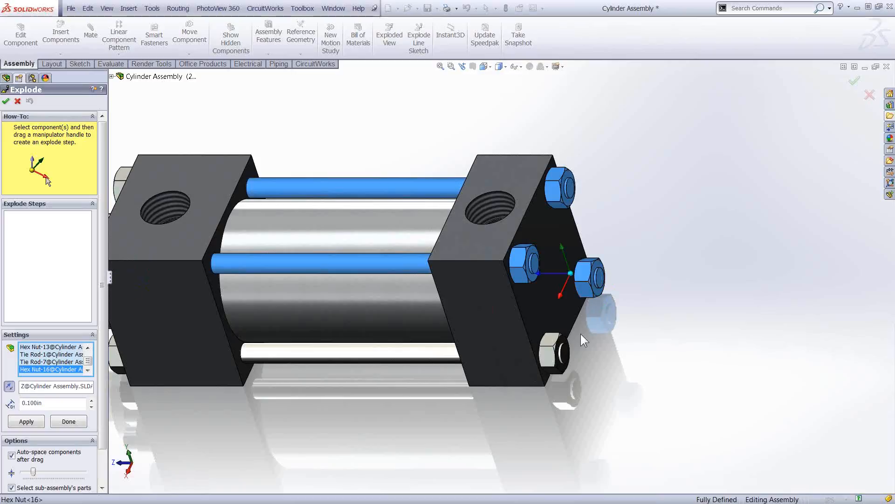
pyautogui.click(564, 357)
pyautogui.click(553, 355)
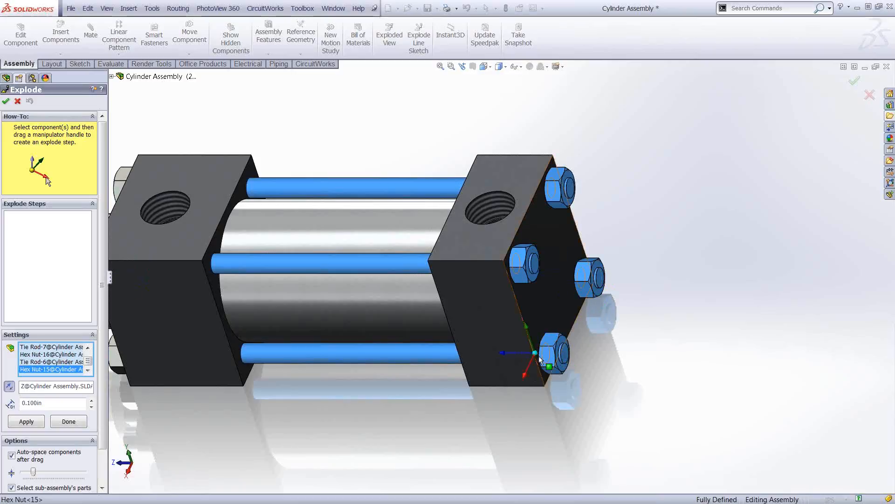
pyautogui.moveTo(504, 353); pyautogui.dragTo(610, 356)
pyautogui.scroll(6, 608, 355)
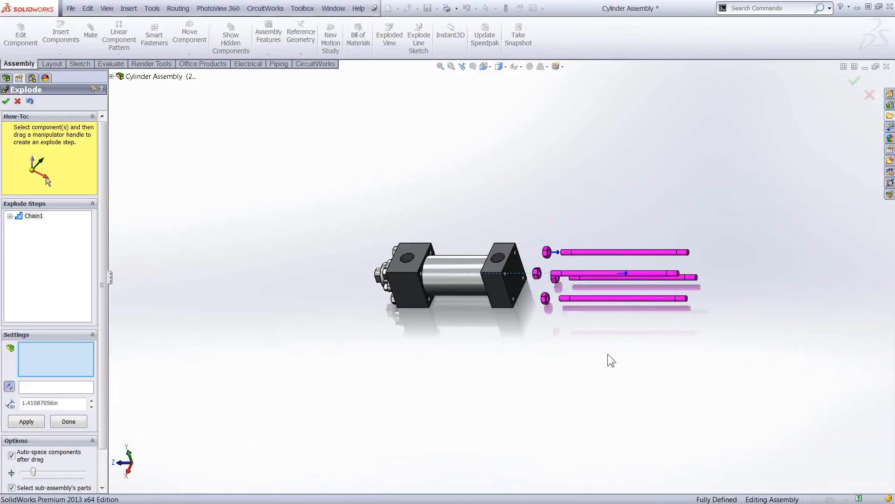
pyautogui.click(6, 100)
# Step: Switch between exploded views ExplView1 and ExplView2, inspect the exploded tie rods, and collapse ExplView2
pyautogui.doubleClick(52, 148)
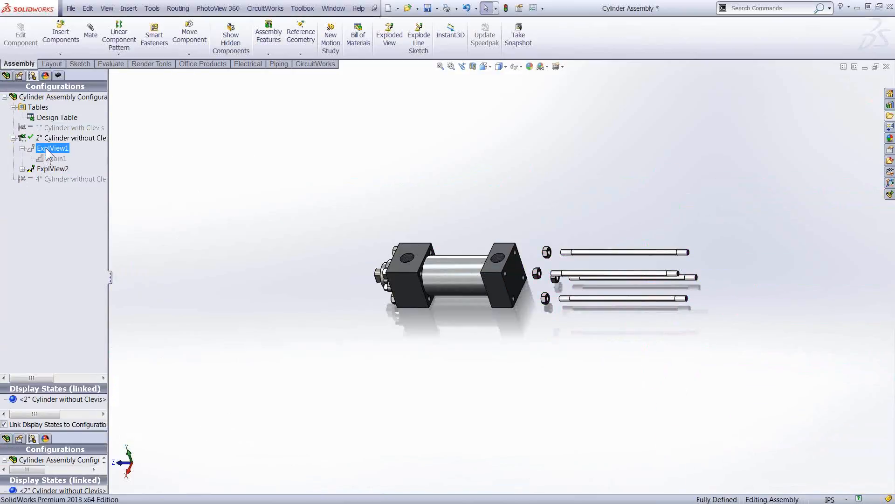
pyautogui.doubleClick(46, 169)
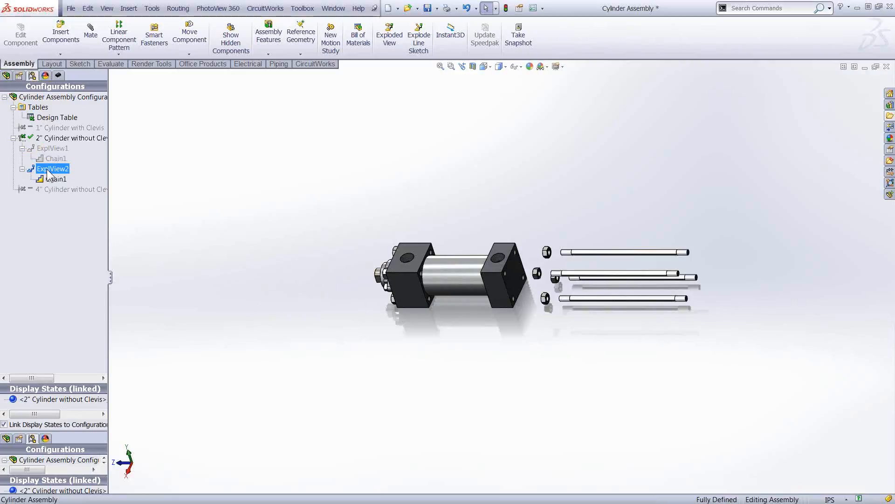
pyautogui.moveTo(617, 343); pyautogui.dragTo(611, 368, button='middle')
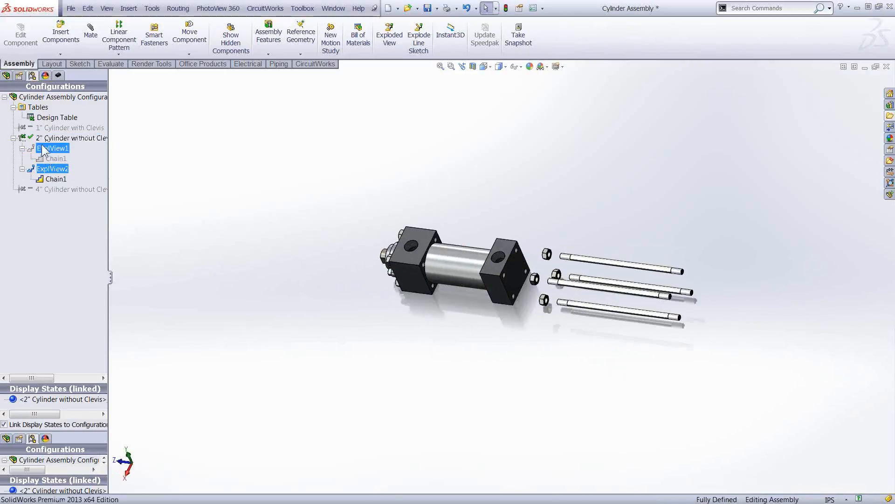
pyautogui.rightClick(43, 170)
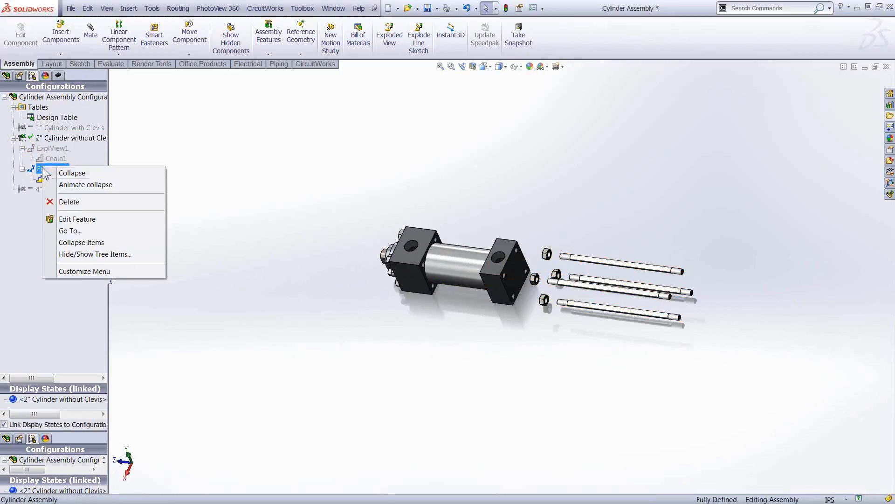
pyautogui.click(69, 174)
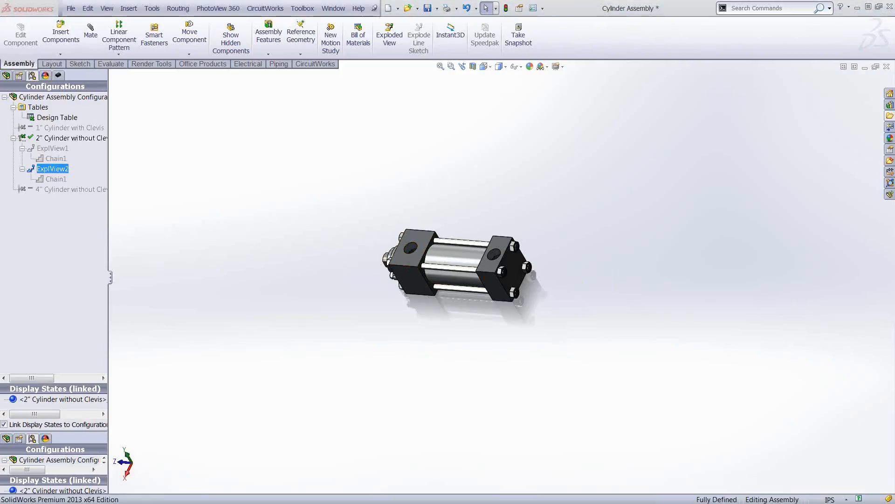
# Step: Close the Cylinder Assembly without saving its changes and view the Speedpak 2013 assembly
pyautogui.click(887, 67)
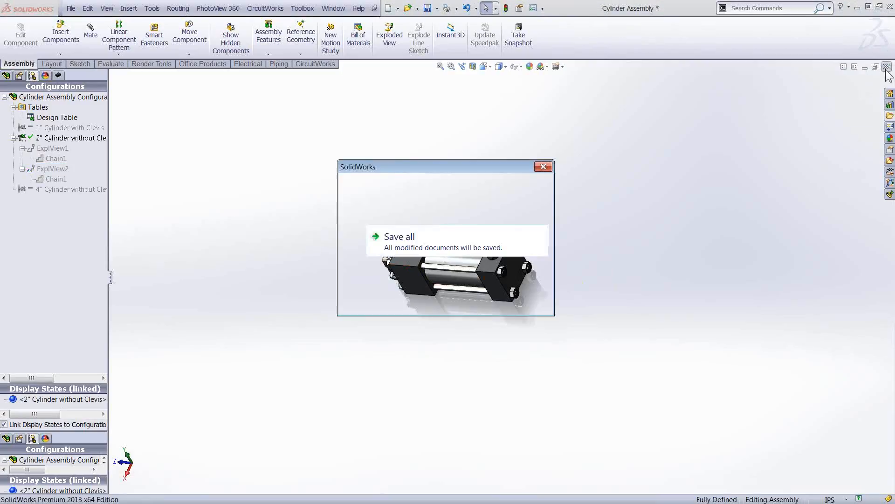
pyautogui.click(398, 270)
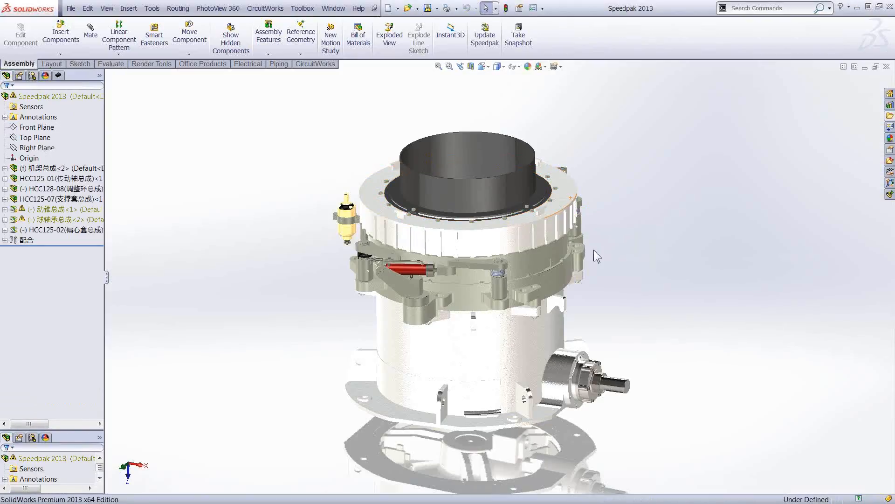
pyautogui.moveTo(600, 251); pyautogui.dragTo(592, 276, button='middle')
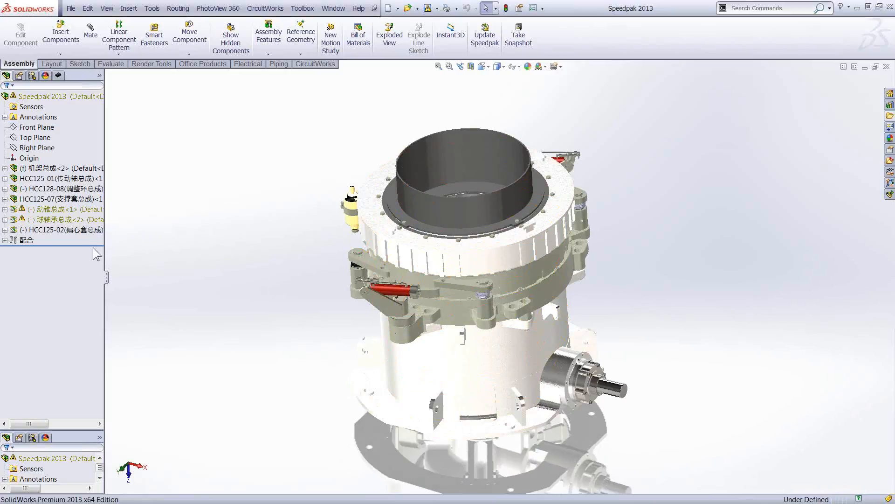
# Step: Update the outdated SpeedPaks of the 动锥总成 and 球轴承总成 subassemblies
pyautogui.rightClick(57, 210)
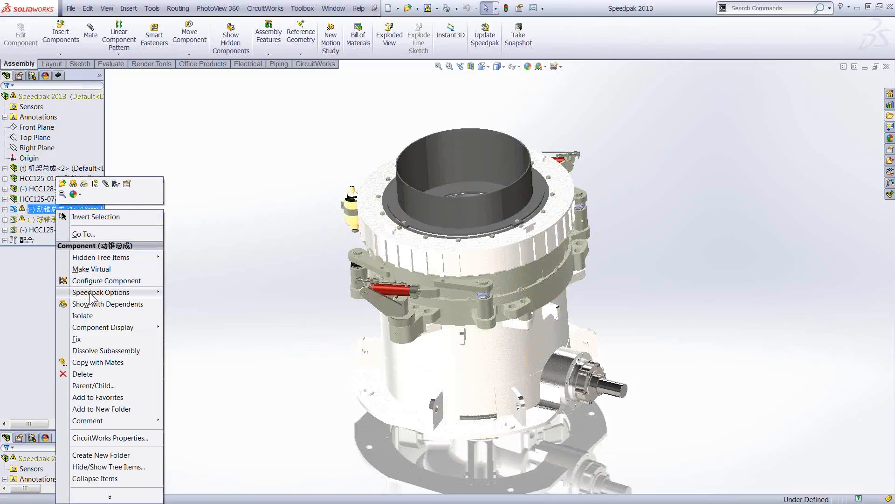
pyautogui.moveTo(90, 296)
pyautogui.click(191, 303)
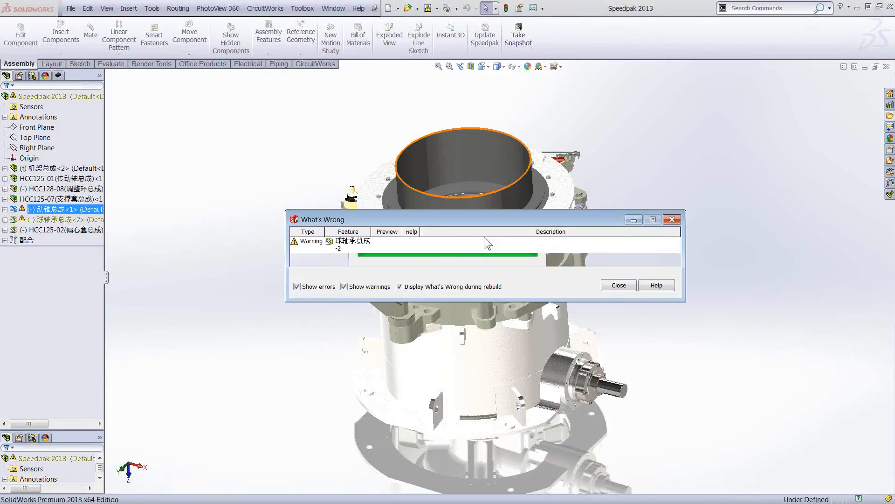
pyautogui.click(619, 285)
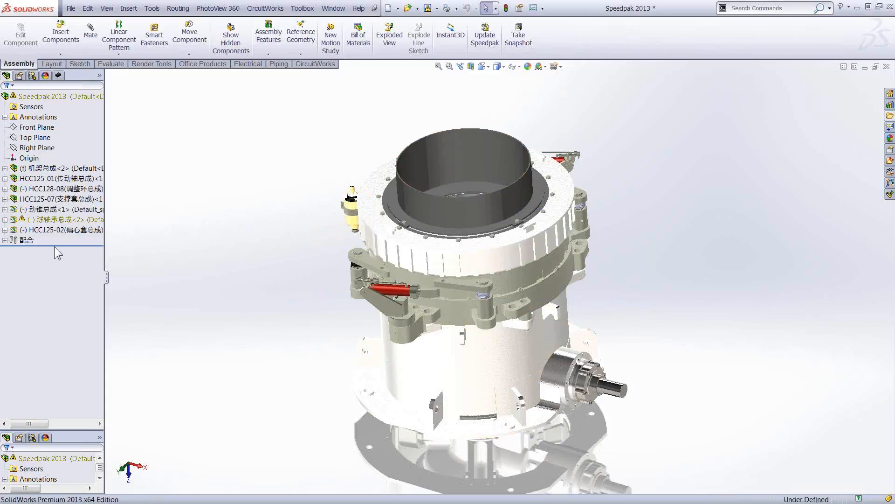
pyautogui.rightClick(45, 220)
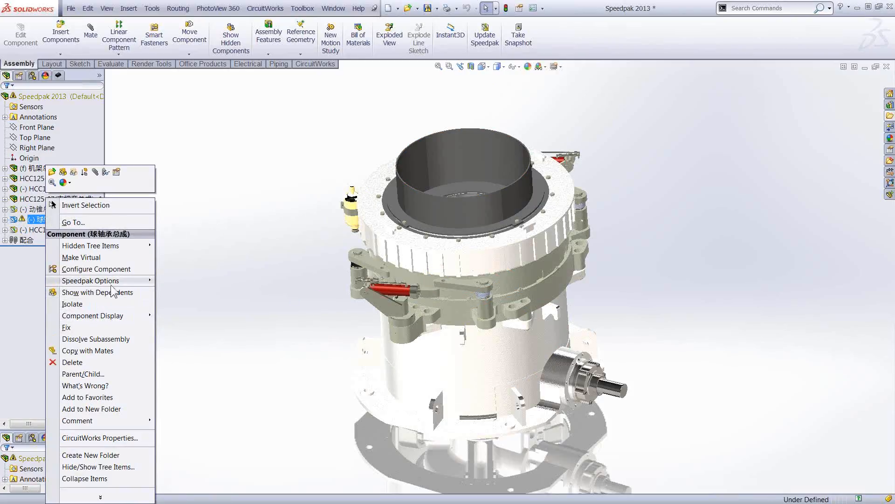
pyautogui.moveTo(140, 280)
pyautogui.click(181, 293)
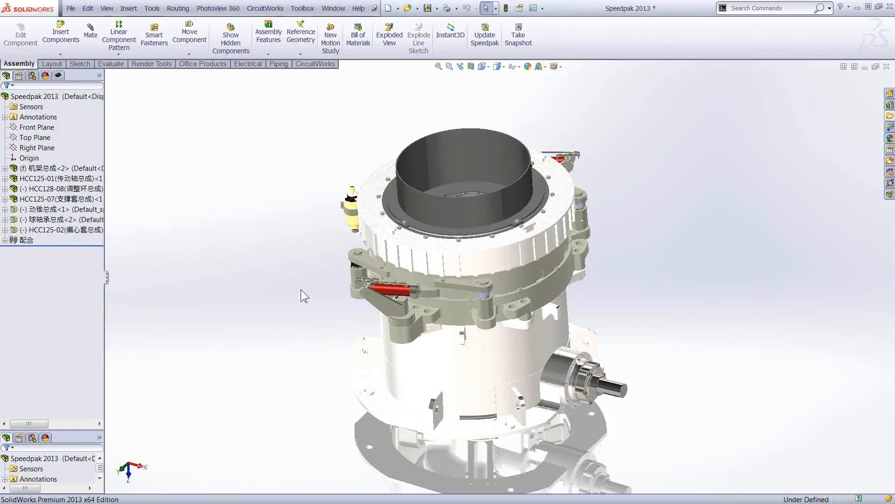
# Step: Create graphics SpeedPaks for the 机架总成 and HCC125-01(传动轴总成) subassemblies and dismiss the rebuild error report
pyautogui.click(49, 169)
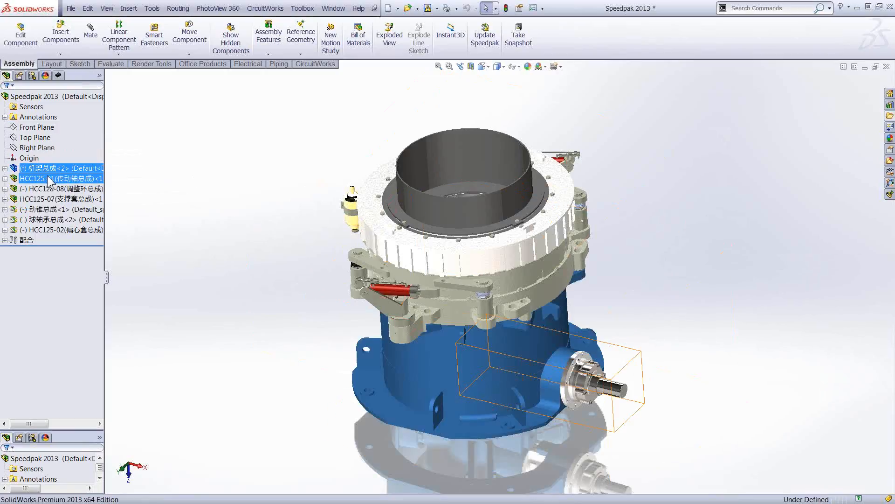
pyautogui.rightClick(48, 177)
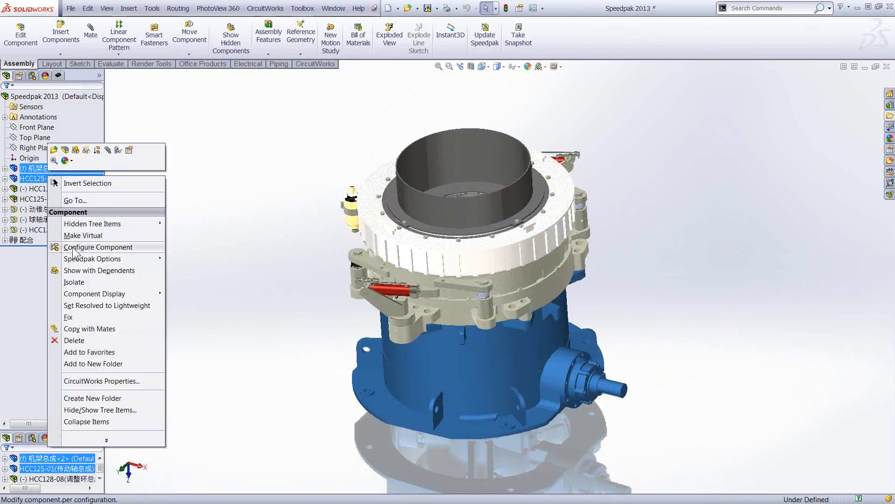
pyautogui.moveTo(117, 258)
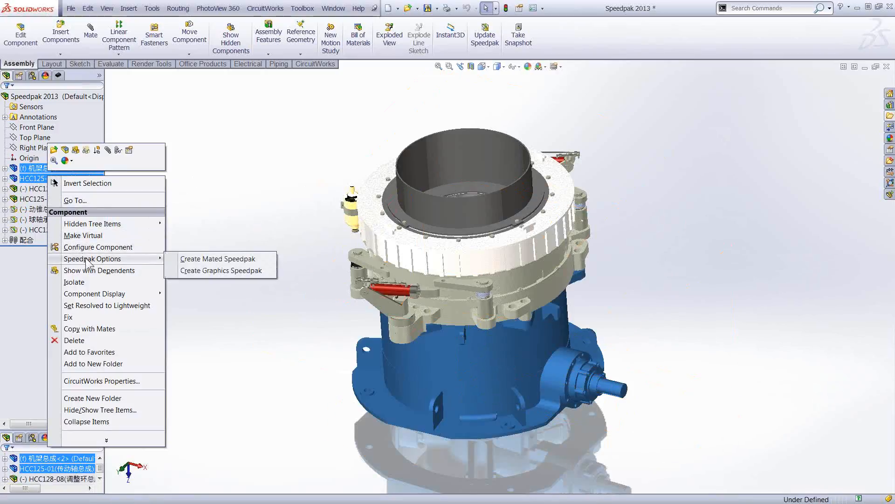
pyautogui.click(223, 271)
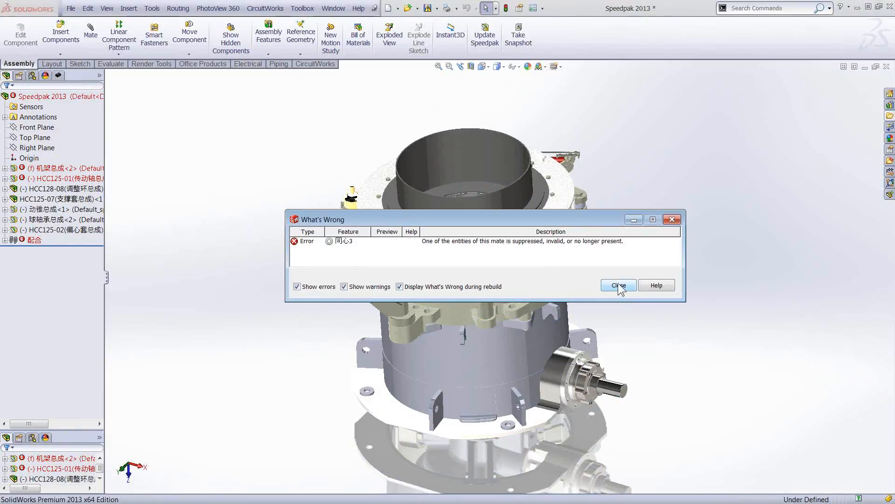
pyautogui.click(619, 285)
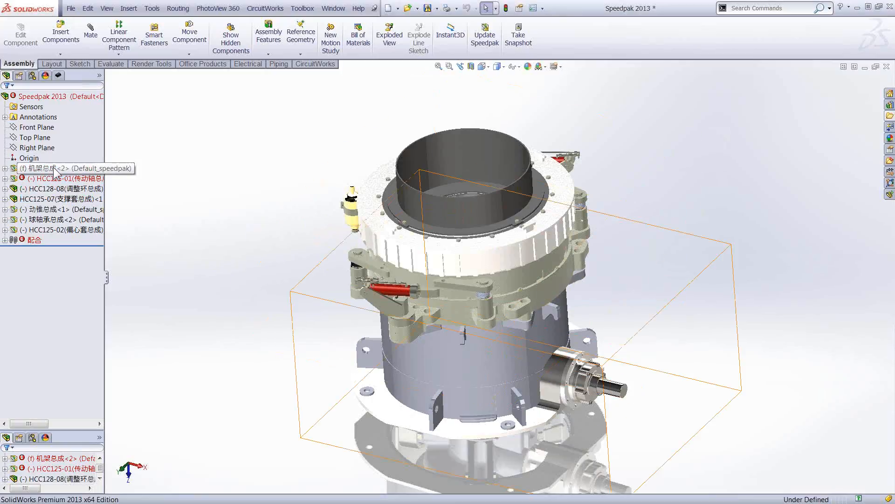
# Step: Check the SpeedPak options offered for 机架总成 and HCC125-01(传动轴总成) without applying any, and inspect how both subassemblies display
pyautogui.click(55, 168)
pyautogui.keyDown('ctrl'); pyautogui.click(55, 178); pyautogui.keyUp('ctrl')
pyautogui.rightClick(55, 179)
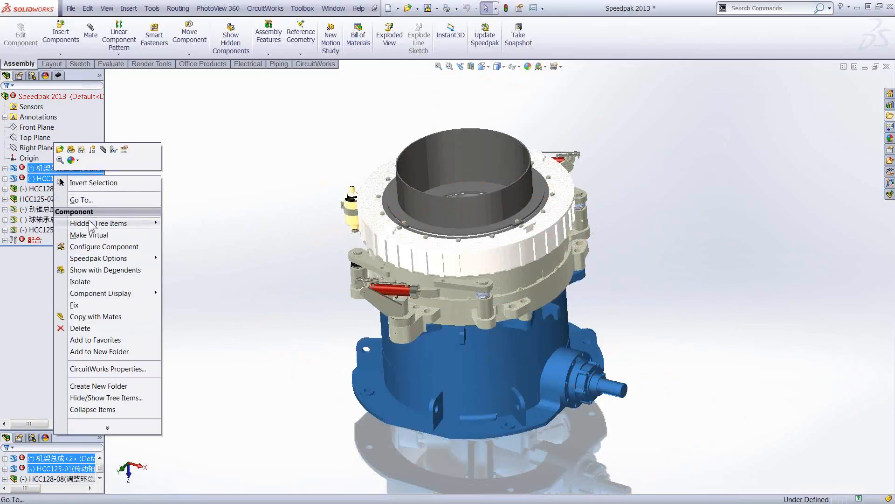
pyautogui.moveTo(109, 261)
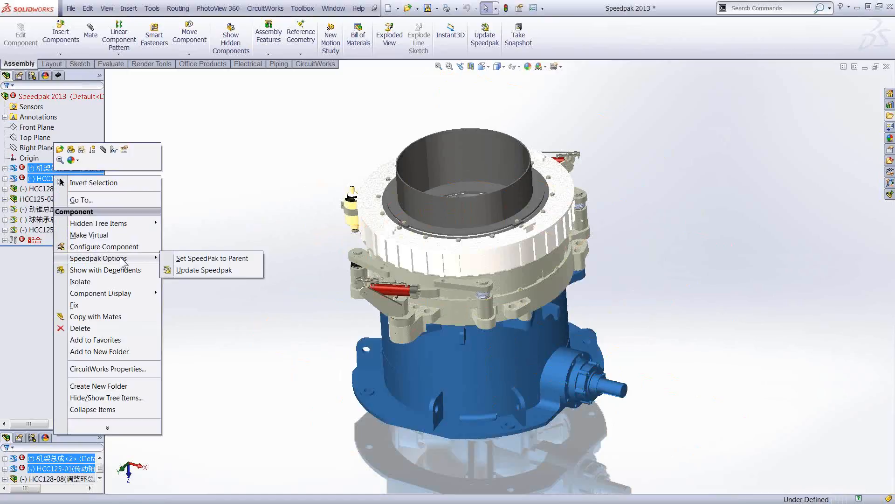
pyautogui.click(208, 218)
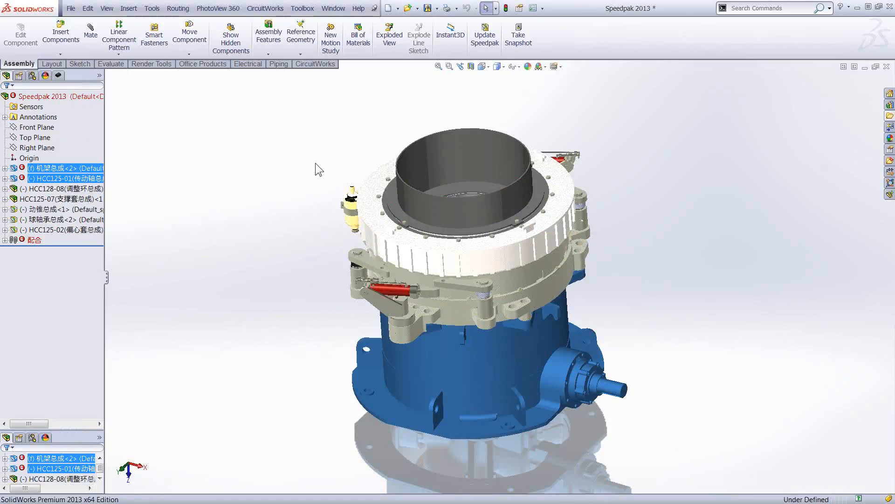
pyautogui.moveTo(312, 176); pyautogui.dragTo(312, 183, button='middle')
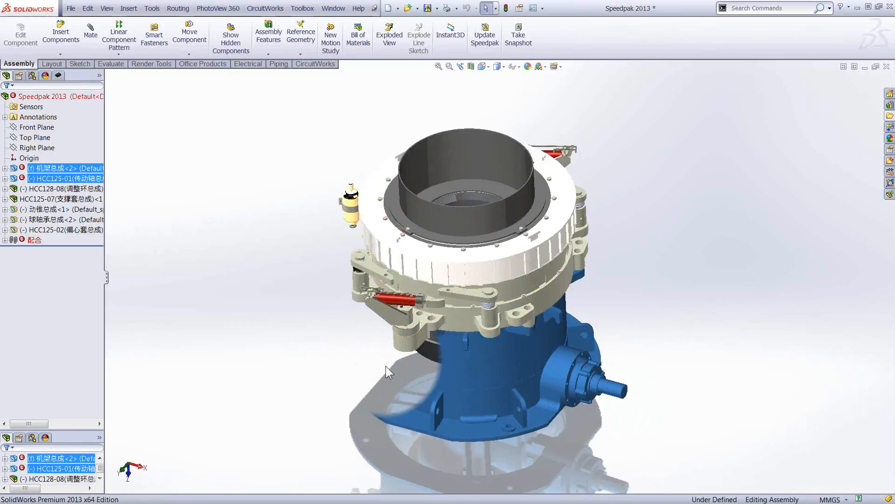
# Step: Create mated SpeedPaks for the HCC128-08(调整环总成) and HCC125-07(支撑套总成) subassemblies and dismiss the rebuild error report
pyautogui.click(41, 189)
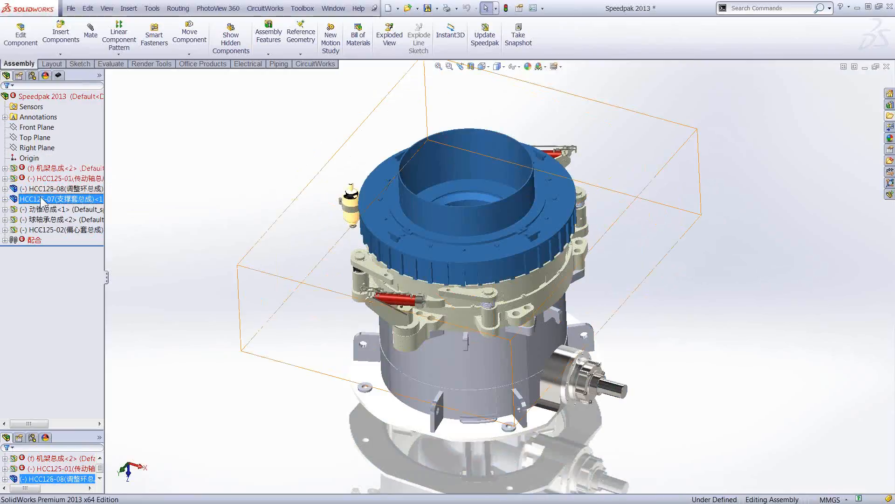
pyautogui.keyDown('ctrl'); pyautogui.click(41, 199); pyautogui.keyUp('ctrl')
pyautogui.rightClick(41, 199)
pyautogui.moveTo(105, 280)
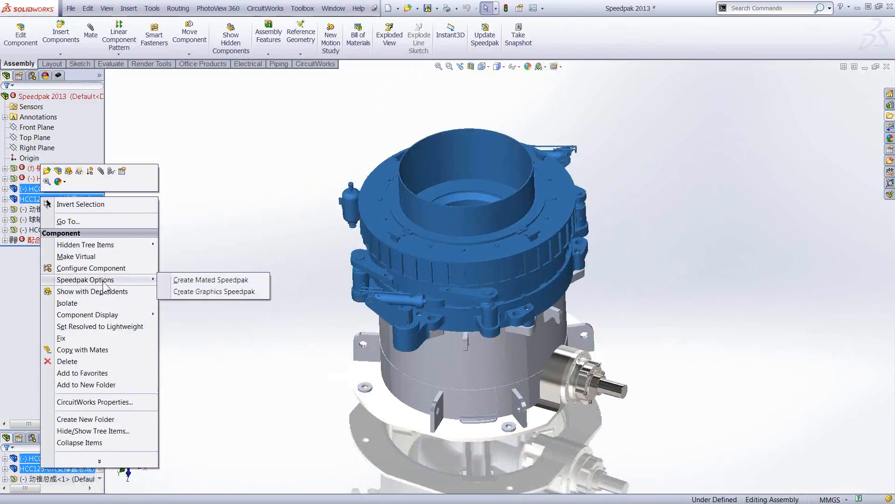
pyautogui.click(208, 280)
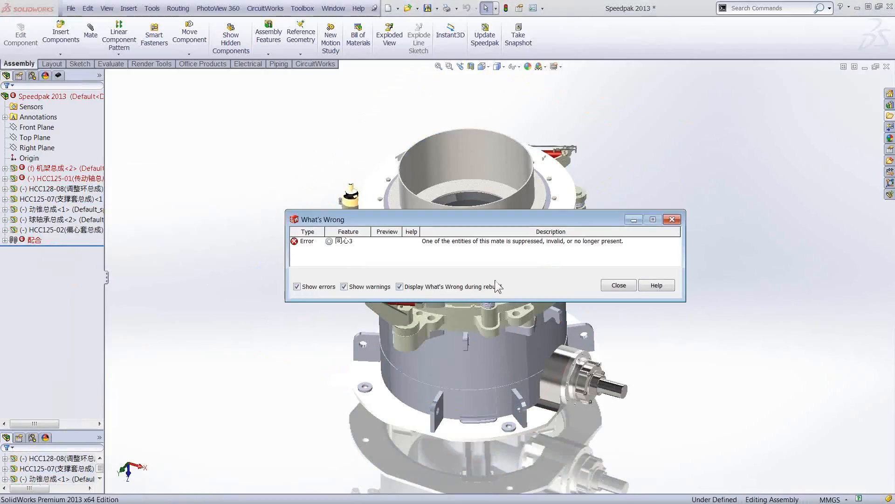
pyautogui.click(618, 285)
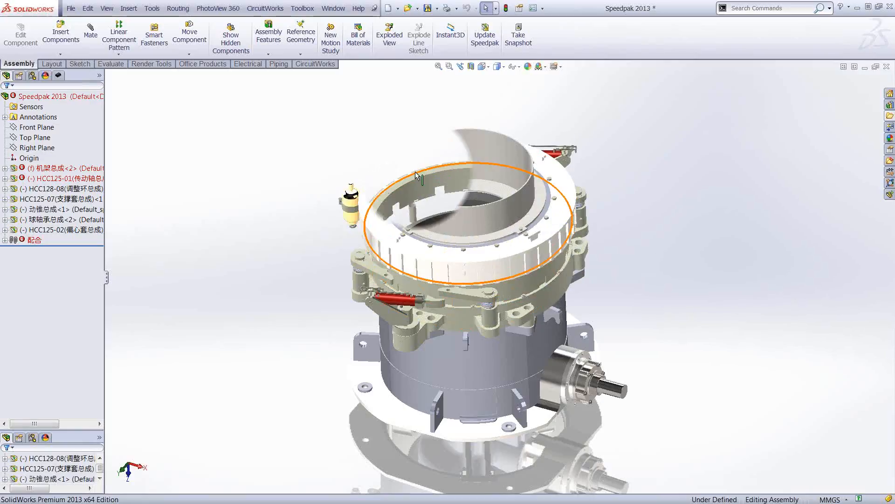
# Step: Search the system options for "speed"
pyautogui.click(534, 8)
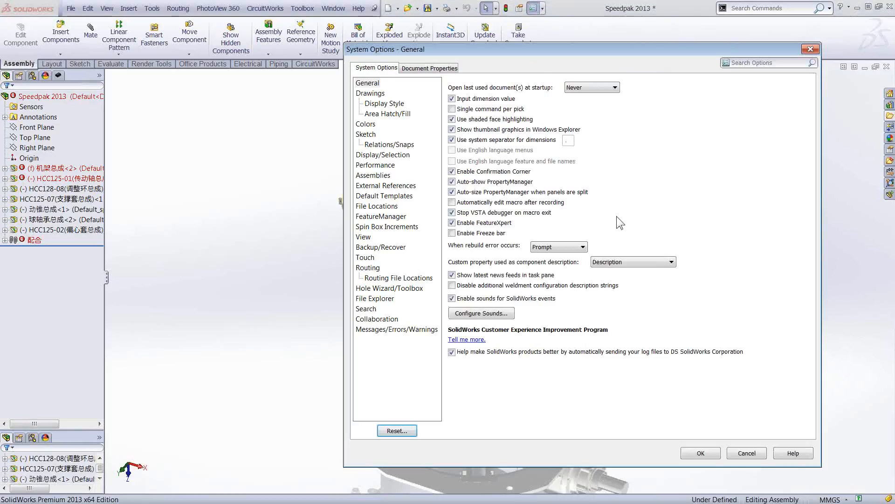
pyautogui.click(744, 63)
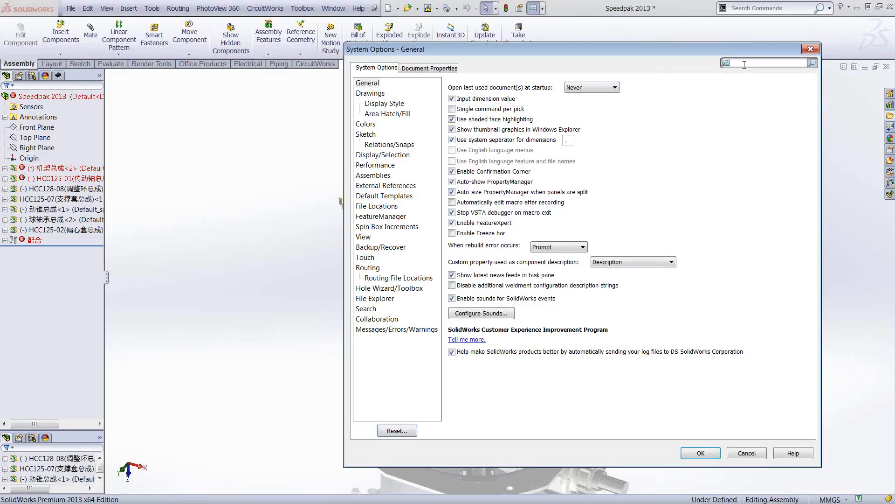
pyautogui.write('spee')
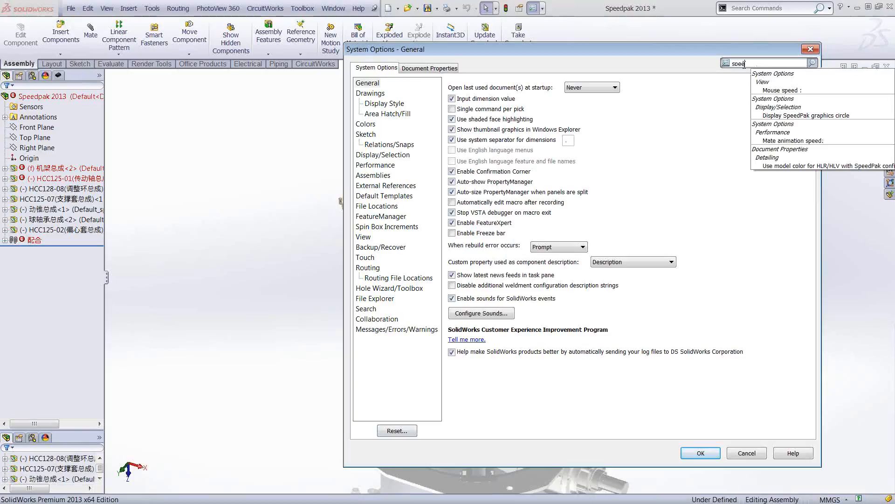
pyautogui.write('p')
pyautogui.press('BackSpace')
pyautogui.press('BackSpace')
pyautogui.press('BackSpace')
pyautogui.write('ed')
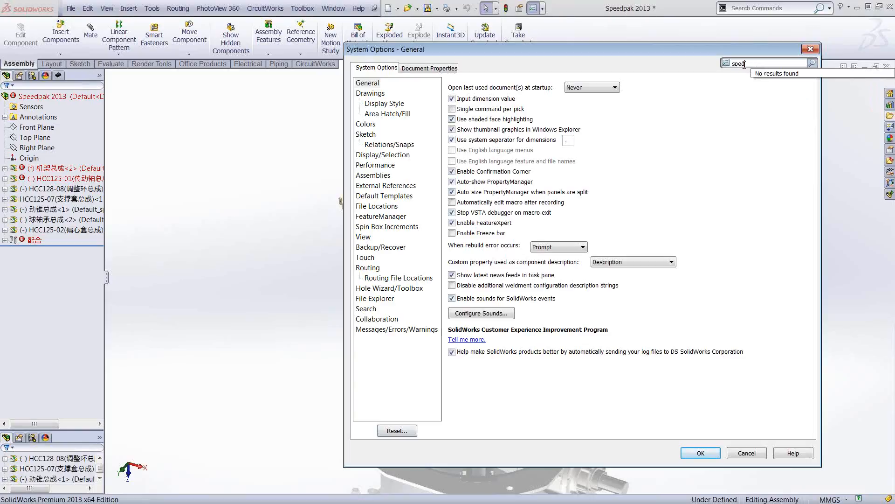
pyautogui.press('BackSpace')
pyautogui.press('BackSpace')
pyautogui.write('e')
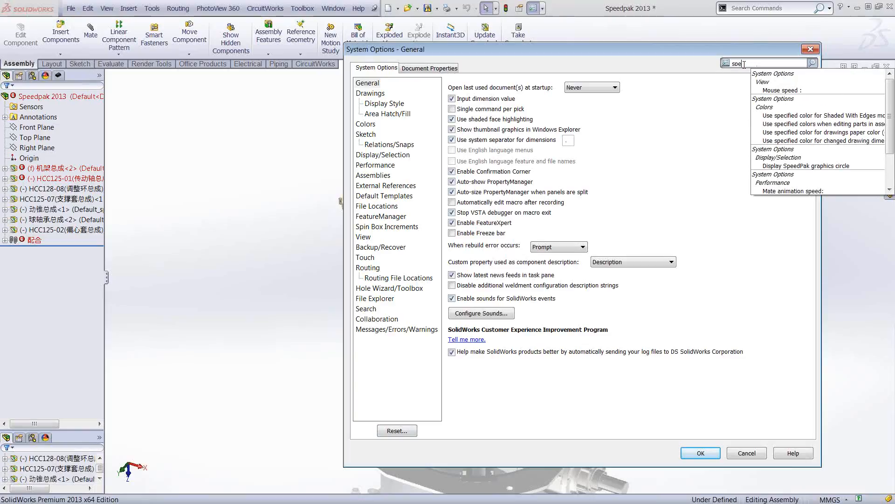
pyautogui.write('ed')
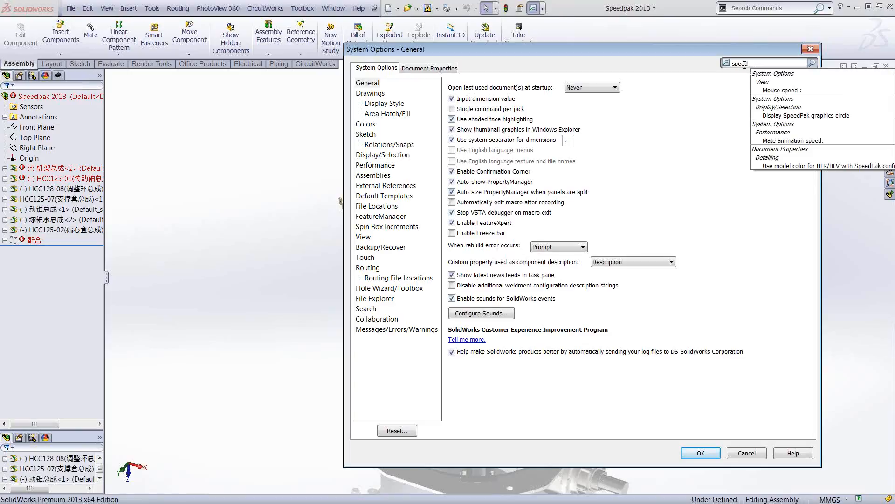
# Step: Turn off Display SpeedPak graphics circle in the Display/Selection options, apply it, and toggle the circle on and off over the assembly
pyautogui.click(787, 117)
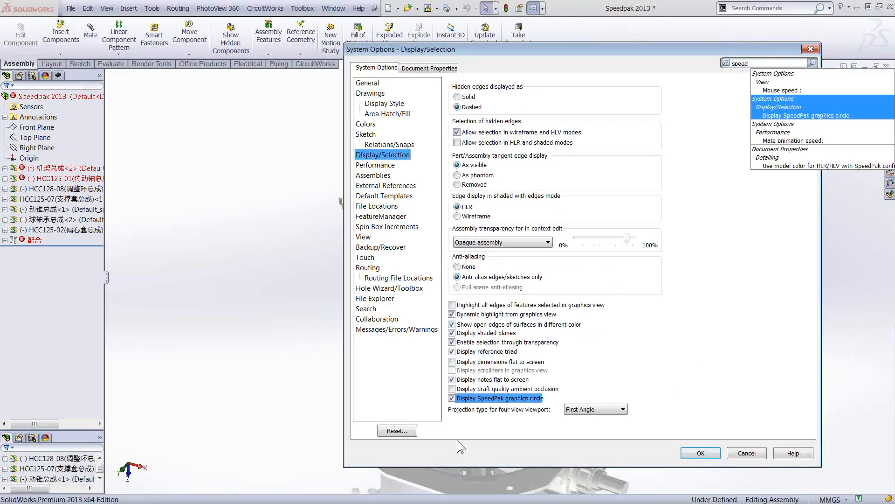
pyautogui.click(452, 404)
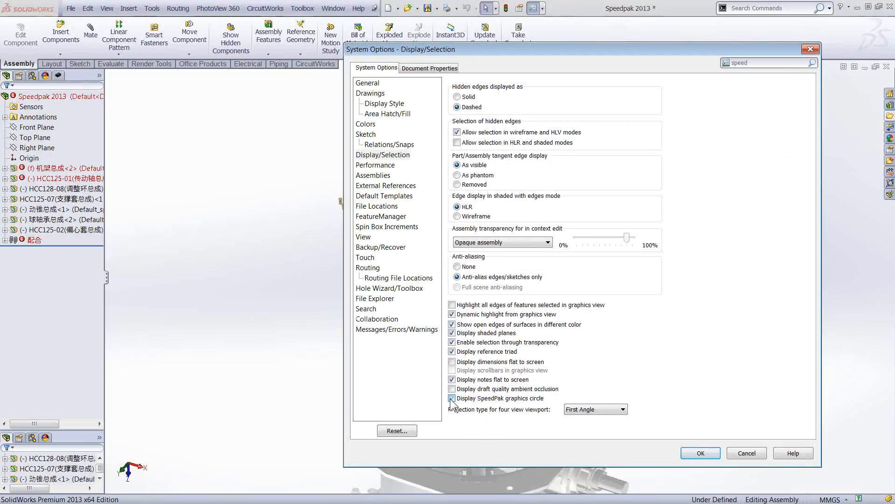
pyautogui.click(699, 453)
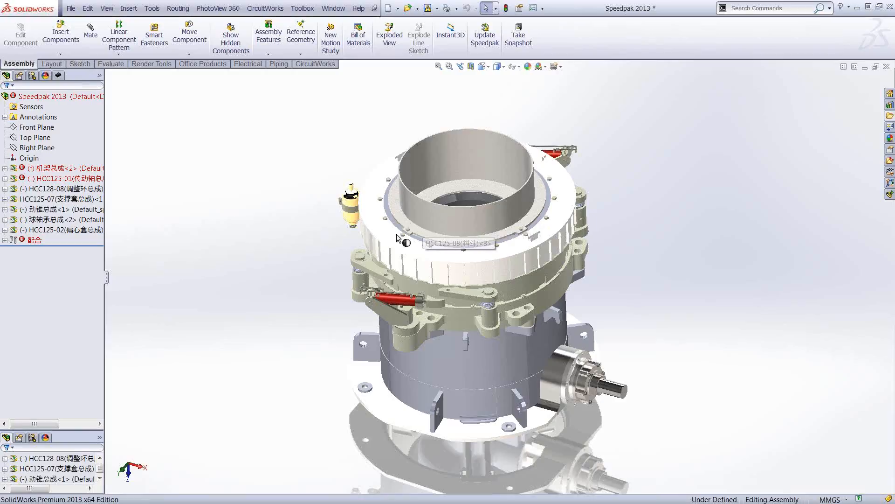
pyautogui.hotkey('alt', 's')
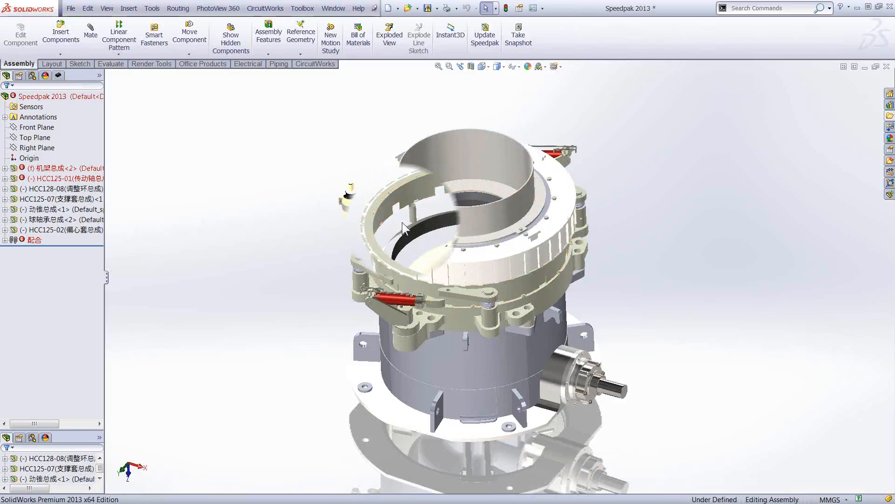
pyautogui.hotkey('alt', 's')
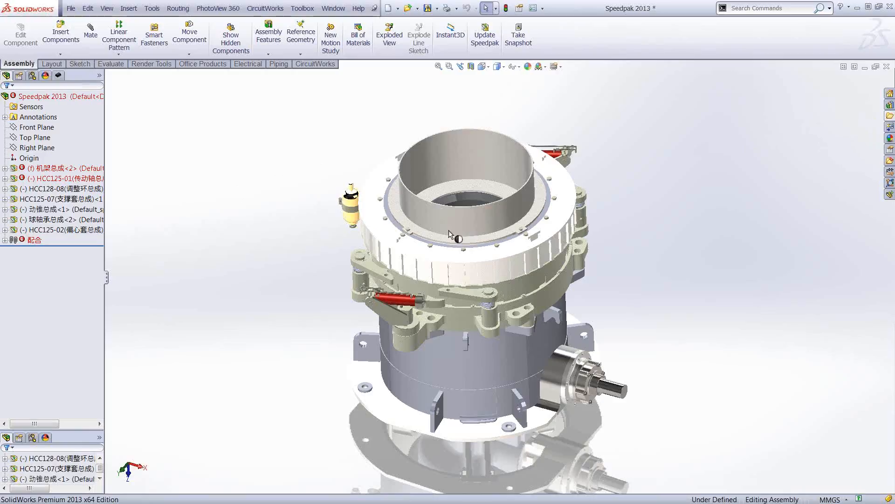
# Step: Open the HCC128-08(调整环总成) subassembly in its own window
pyautogui.click(65, 168)
pyautogui.keyDown('ctrl'); pyautogui.click(66, 178); pyautogui.keyUp('ctrl')
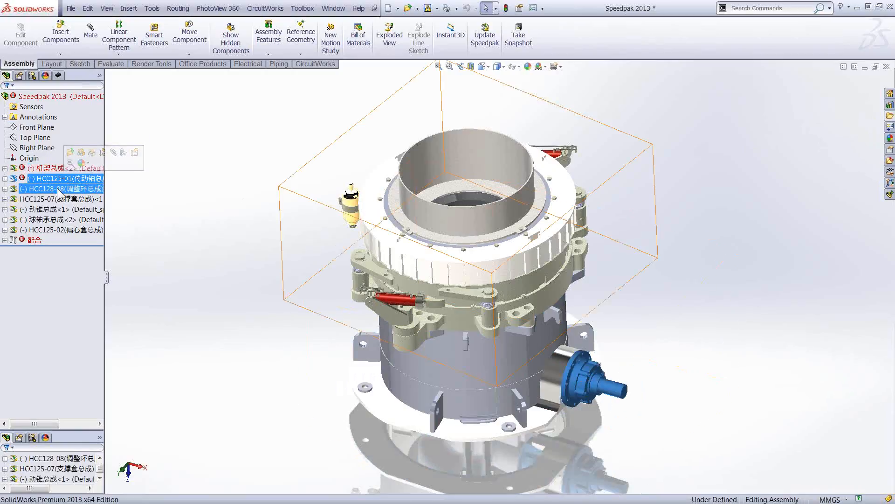
pyautogui.click(58, 189)
pyautogui.rightClick(60, 192)
pyautogui.click(64, 162)
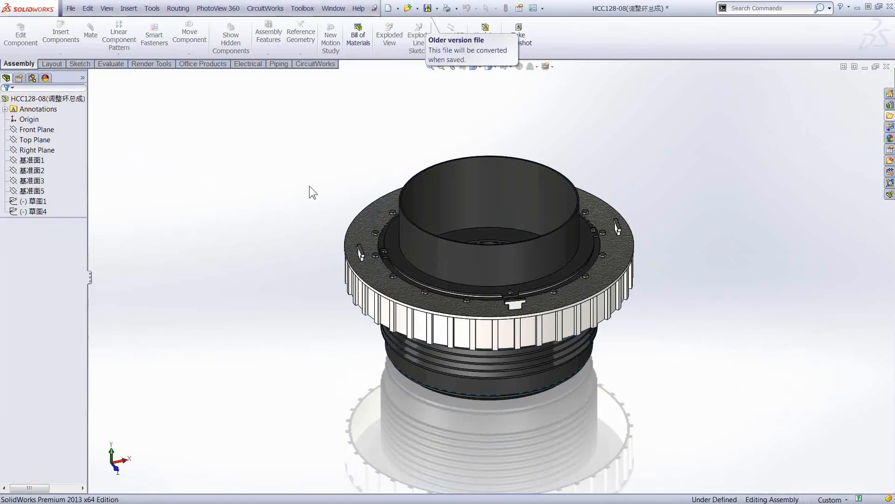
# Step: Open the HCC125-02(偏心套总成) assembly drawing
pyautogui.click(28, 99)
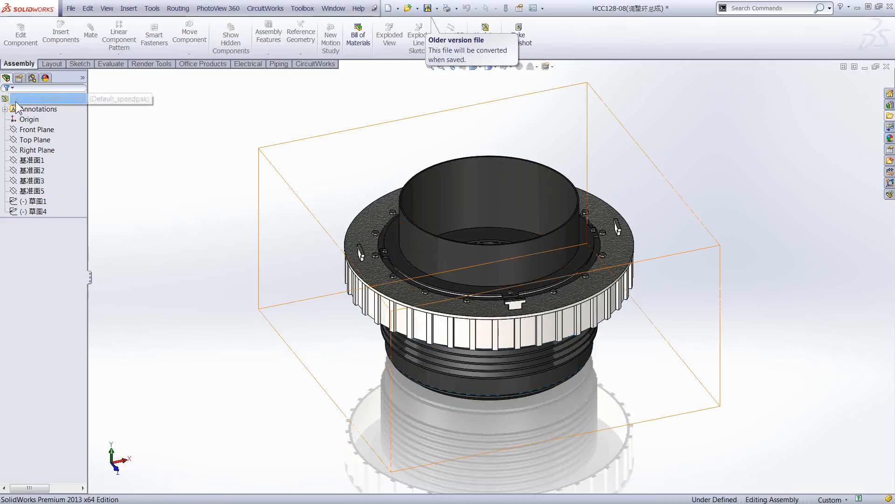
pyautogui.rightClick(19, 99)
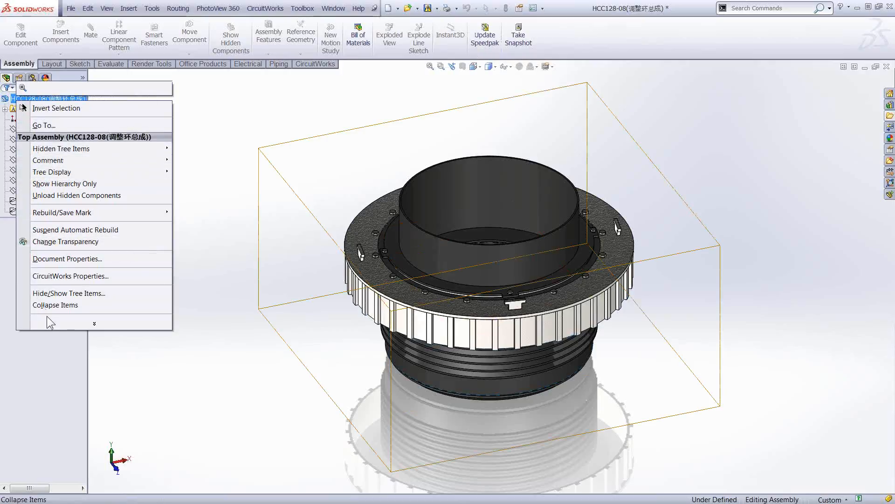
pyautogui.click(95, 323)
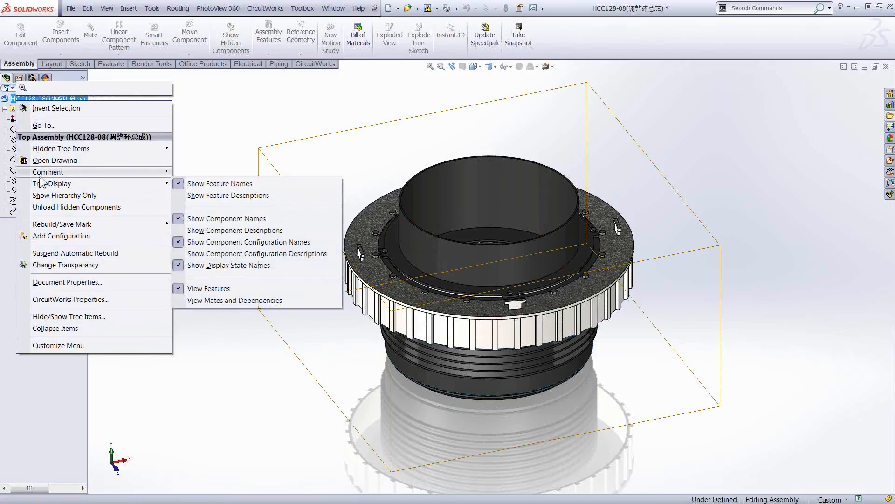
pyautogui.click(268, 187)
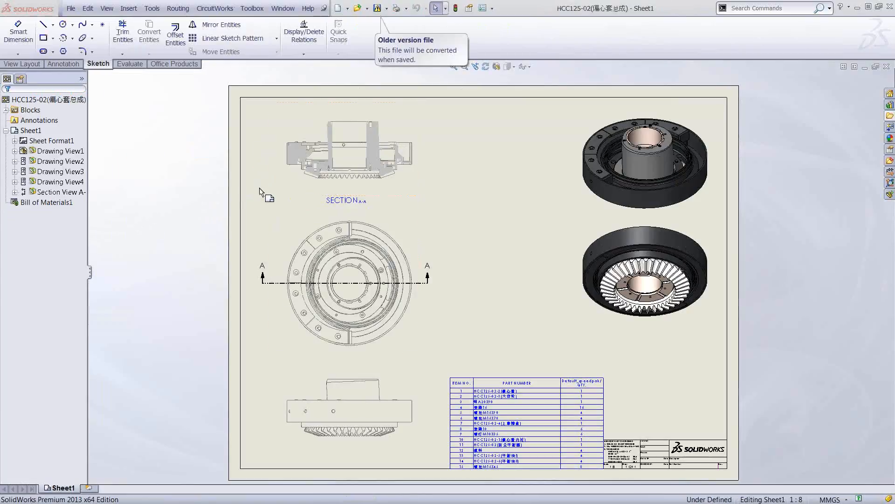
# Step: Set section view A-A to display only SpeedPak bodies, accept the change, and close the drawing
pyautogui.click(359, 137)
pyautogui.scroll(4, 359, 137)
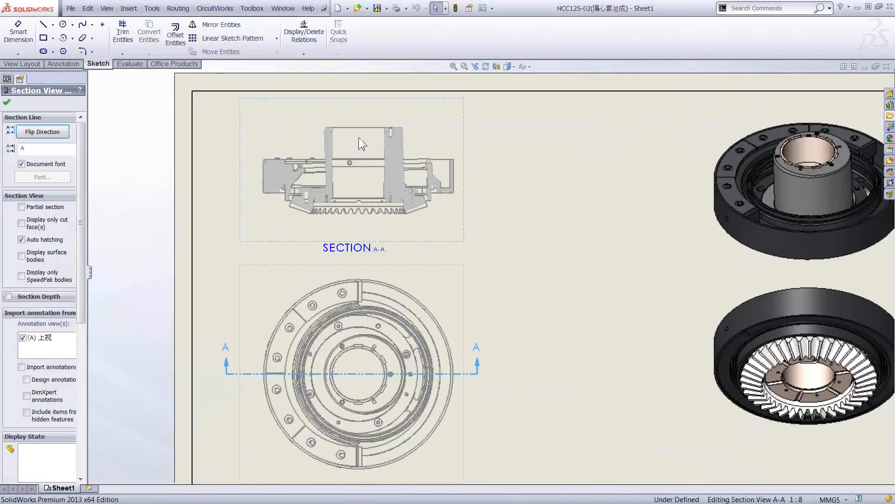
pyautogui.click(21, 275)
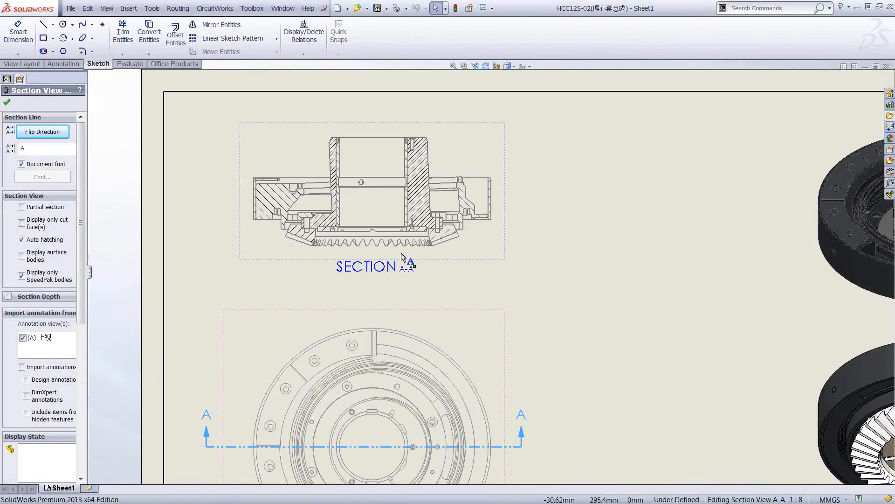
pyautogui.scroll(-2, 410, 163)
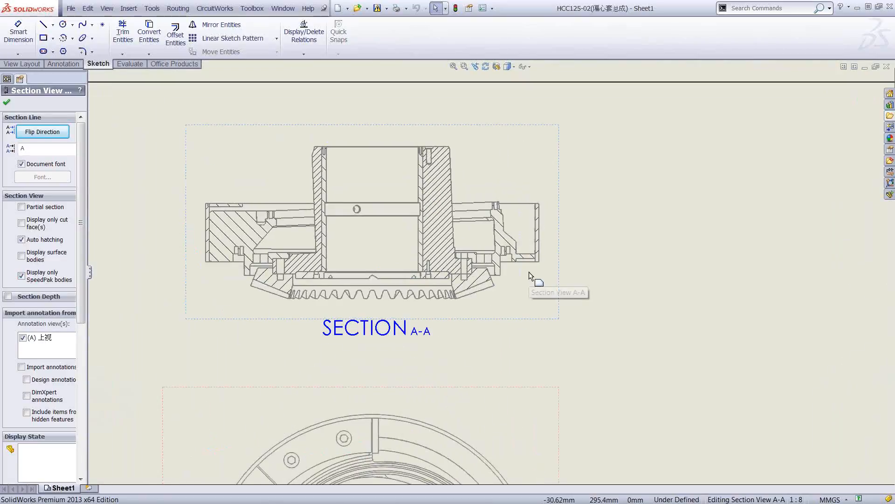
pyautogui.scroll(3, 527, 268)
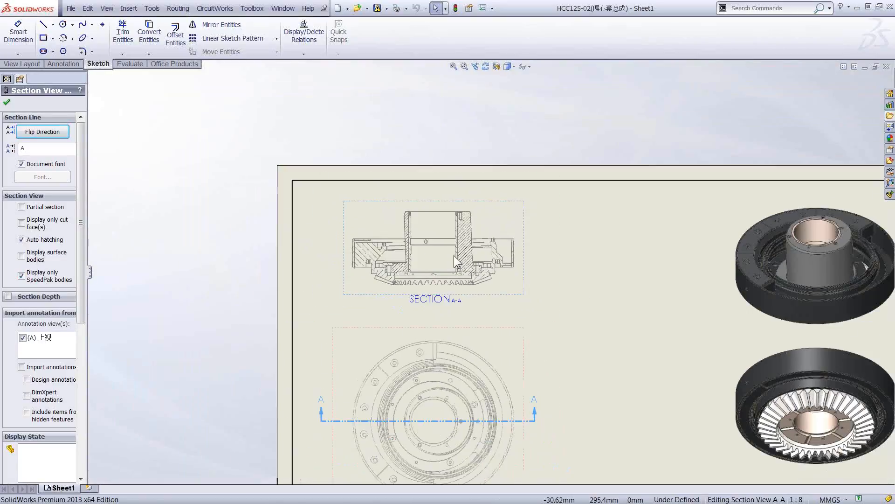
pyautogui.click(7, 104)
pyautogui.click(887, 67)
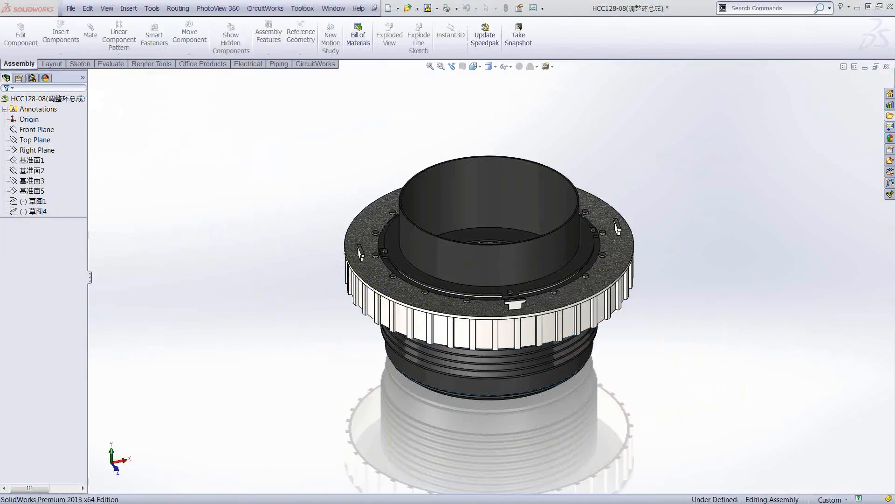
# Step: Switch to the Computer Power Supply part and hide its outer cover body
pyautogui.hotkey('ctrl', 'Tab')
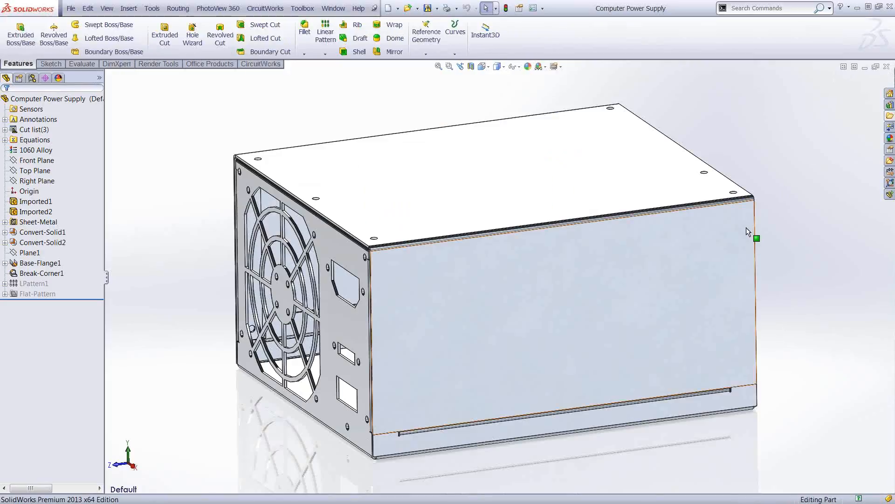
pyautogui.moveTo(583, 266); pyautogui.dragTo(565, 233, button='middle')
pyautogui.click(564, 226)
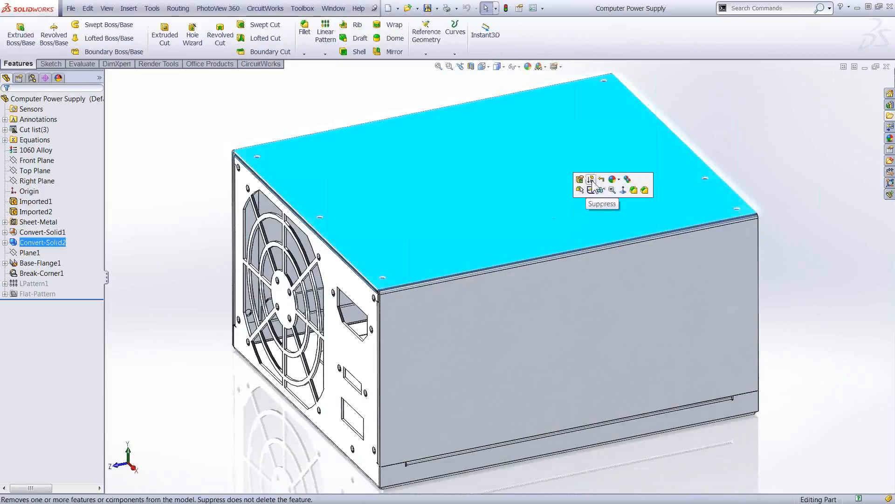
pyautogui.click(598, 189)
pyautogui.moveTo(392, 303)
pyautogui.mouseDown(button='middle')
pyautogui.moveTo(531, 303)
pyautogui.moveTo(399, 299)
pyautogui.mouseUp(button='middle')
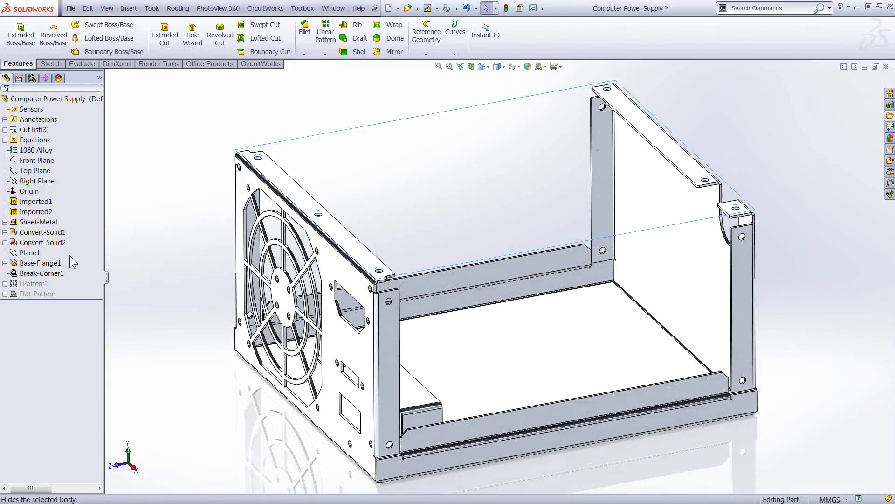
# Step: Examine the individual features grouped in the Sheet-Metal and Flat-Pattern folders of the feature tree
pyautogui.click(5, 221)
pyautogui.click(50, 231)
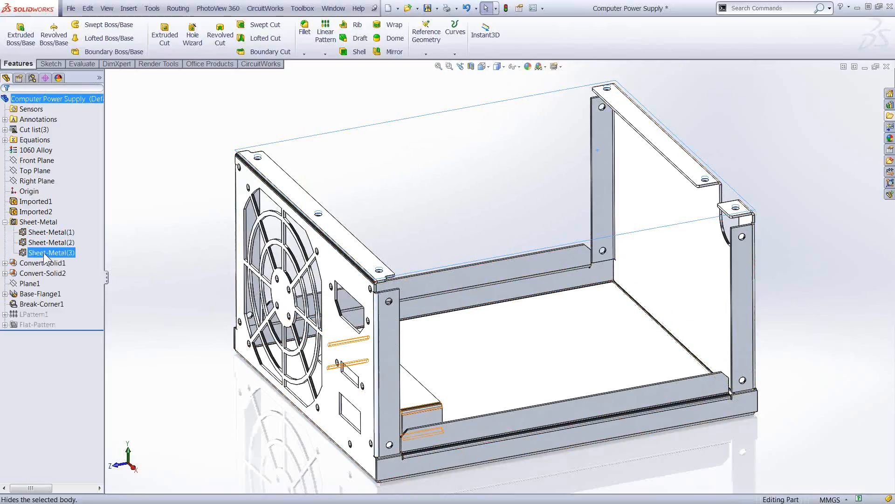
pyautogui.click(4, 324)
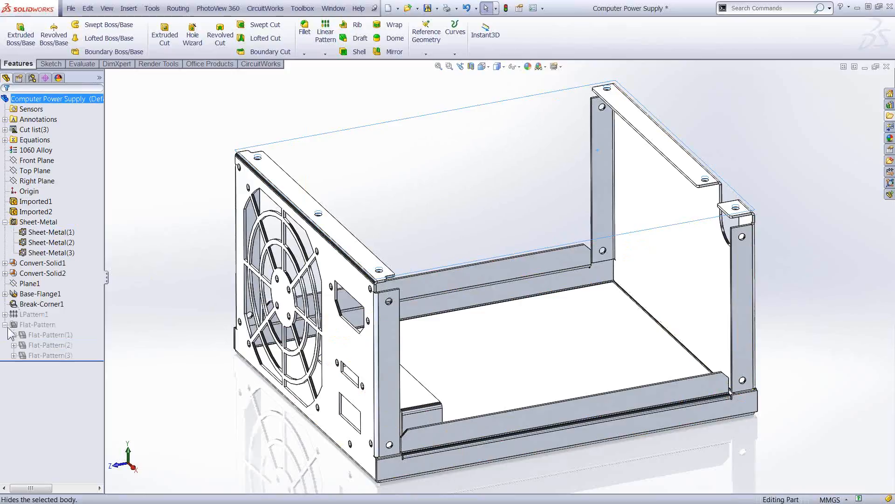
pyautogui.click(42, 356)
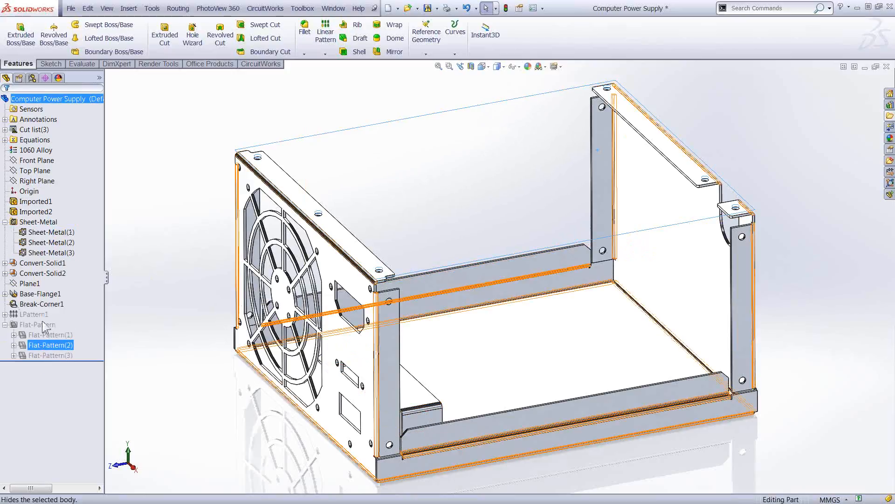
pyautogui.click(42, 336)
pyautogui.click(43, 357)
pyautogui.click(45, 346)
pyautogui.click(38, 223)
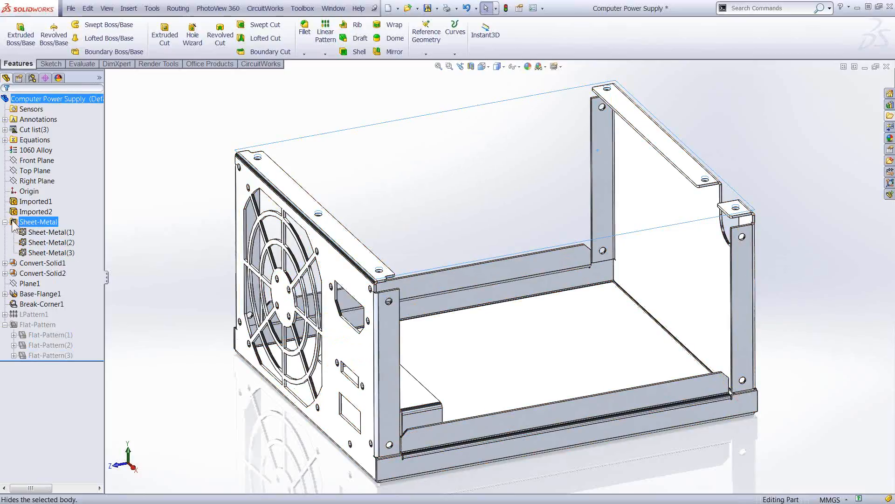
pyautogui.click(4, 222)
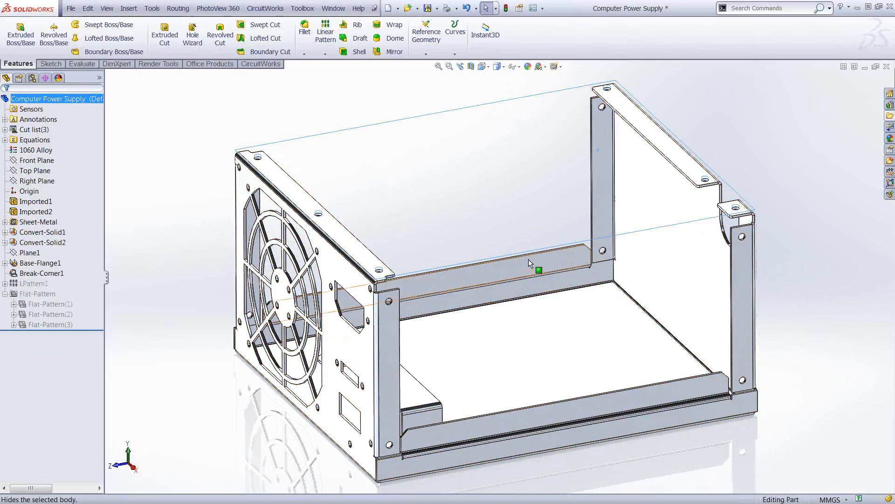
# Step: Open the louver forming tool from the Design Library in its own window
pyautogui.click(890, 105)
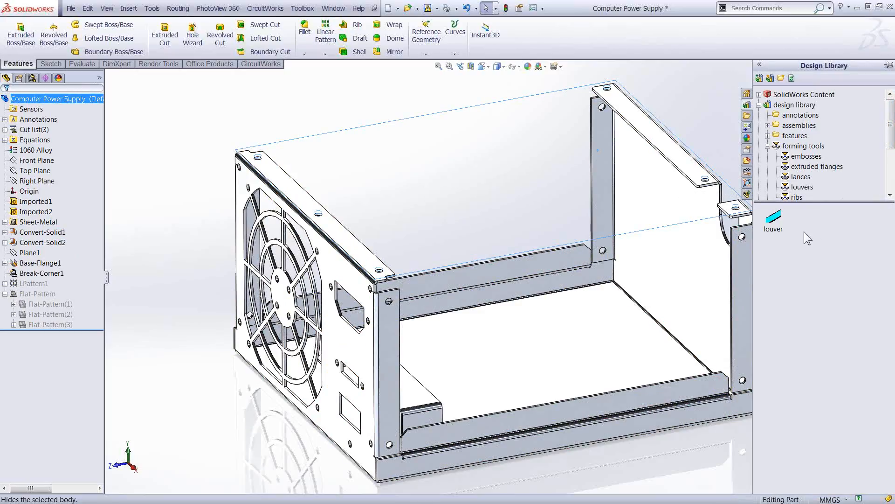
pyautogui.click(777, 224)
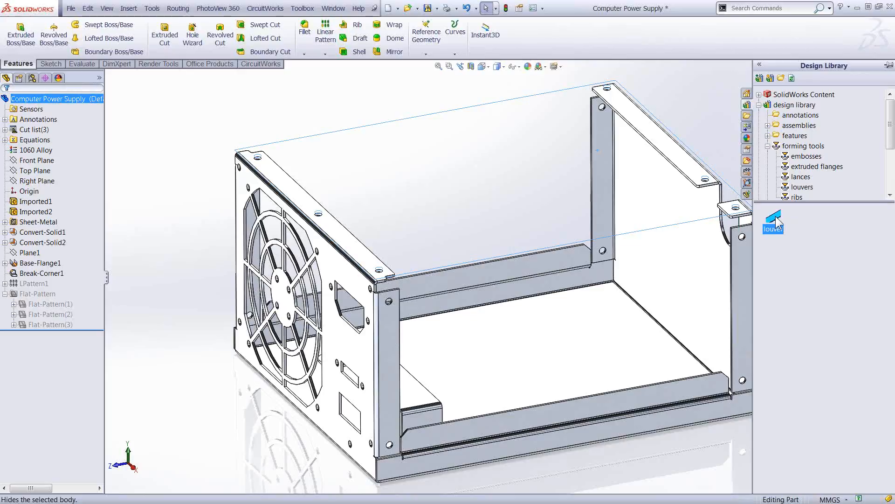
pyautogui.rightClick(776, 225)
pyautogui.click(796, 226)
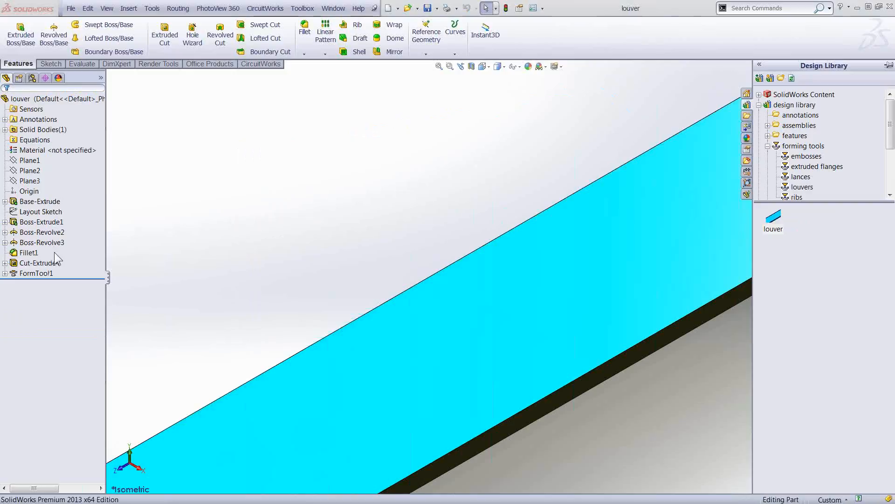
# Step: Edit the louver's FormTool1 feature and delete the existing relation that locates its insertion point
pyautogui.rightClick(35, 274)
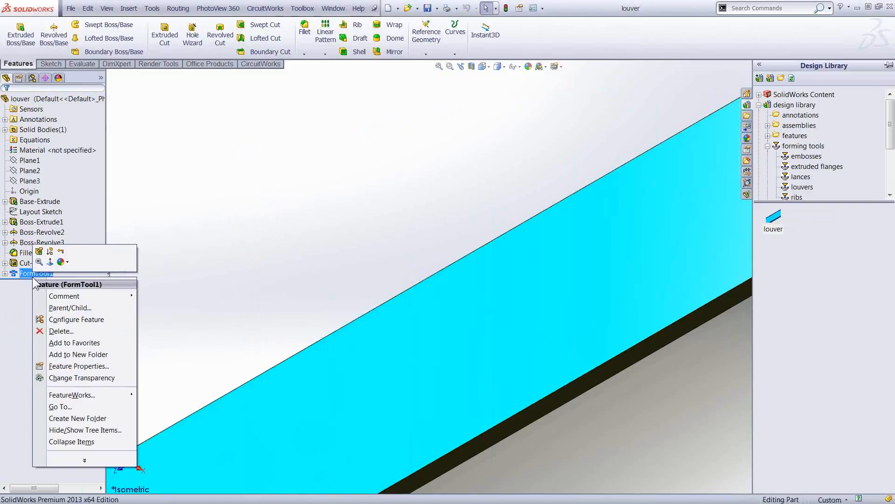
pyautogui.click(40, 251)
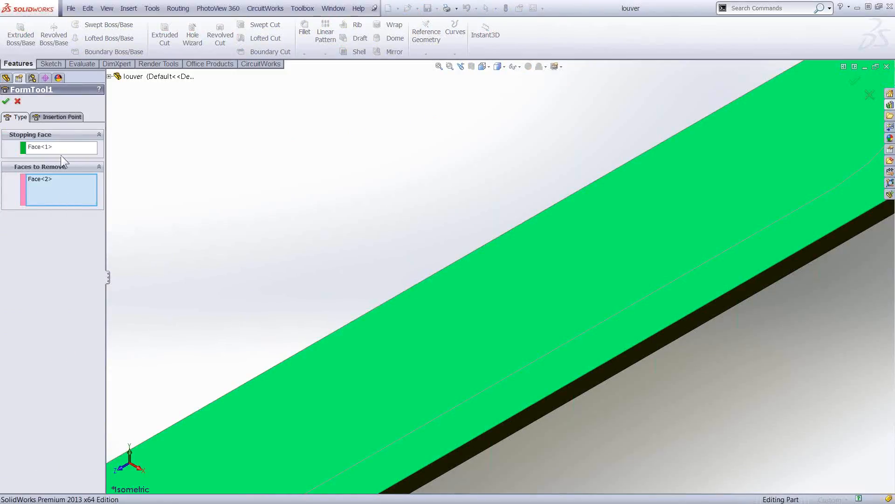
pyautogui.click(56, 117)
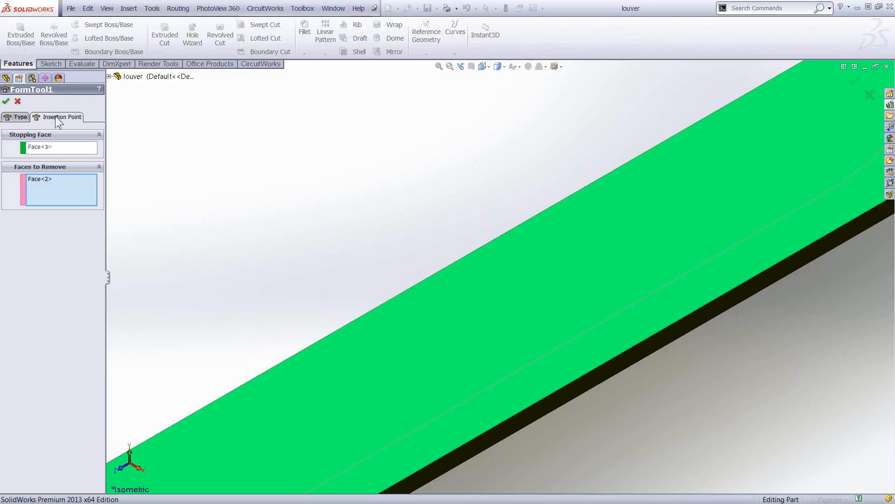
pyautogui.click(502, 313)
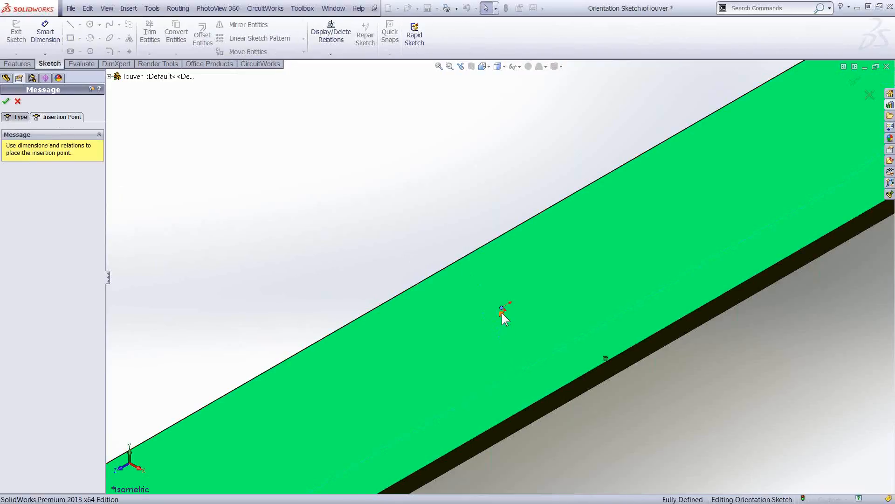
pyautogui.press('Delete')
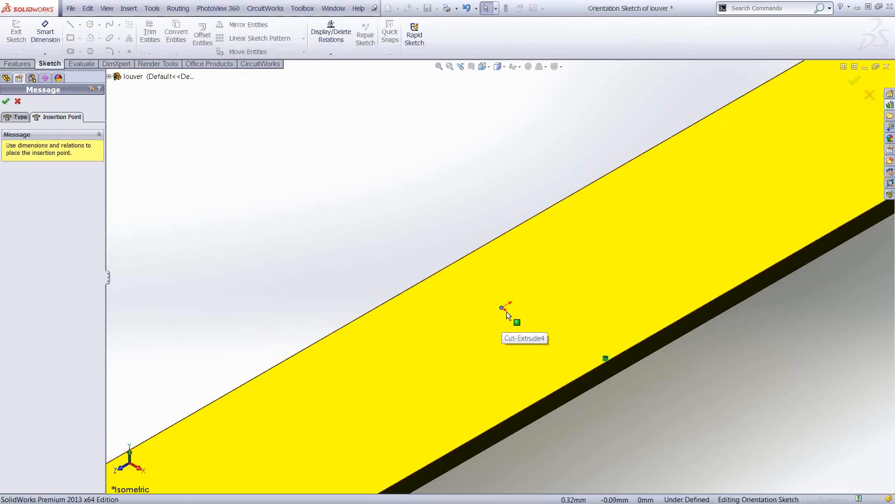
pyautogui.moveTo(502, 308); pyautogui.dragTo(440, 267)
pyautogui.click(441, 269)
pyautogui.click(441, 268)
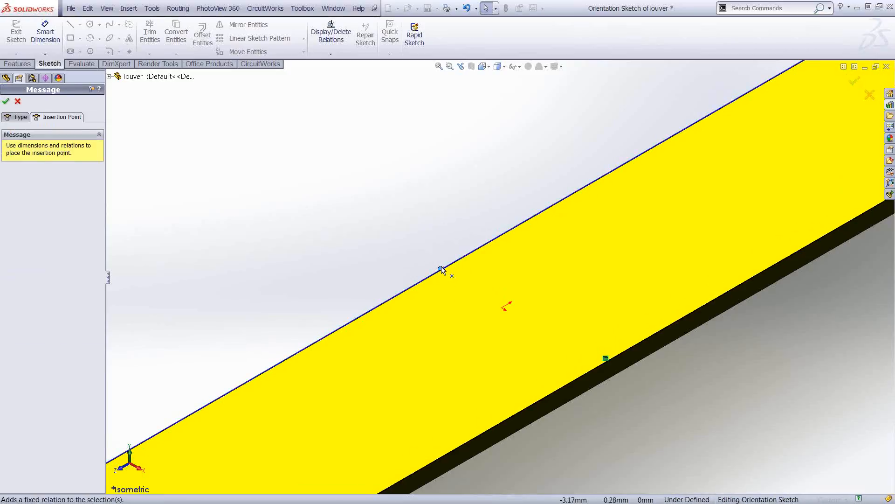
pyautogui.moveTo(440, 266)
pyautogui.mouseDown()
pyautogui.moveTo(412, 271)
pyautogui.moveTo(404, 243)
pyautogui.moveTo(419, 243)
pyautogui.moveTo(424, 254)
pyautogui.moveTo(416, 240)
pyautogui.mouseUp()
pyautogui.scroll(-5, 451, 272)
pyautogui.scroll(-3, 446, 280)
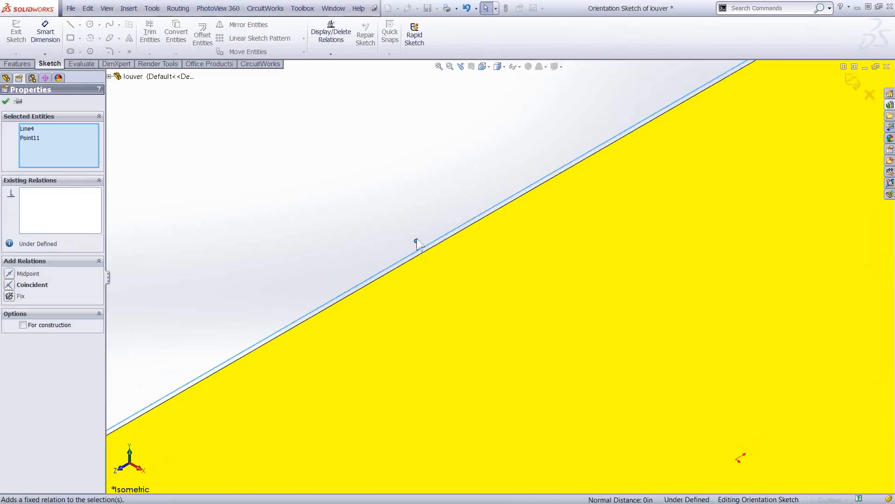
pyautogui.rightClick(26, 133)
pyautogui.click(47, 142)
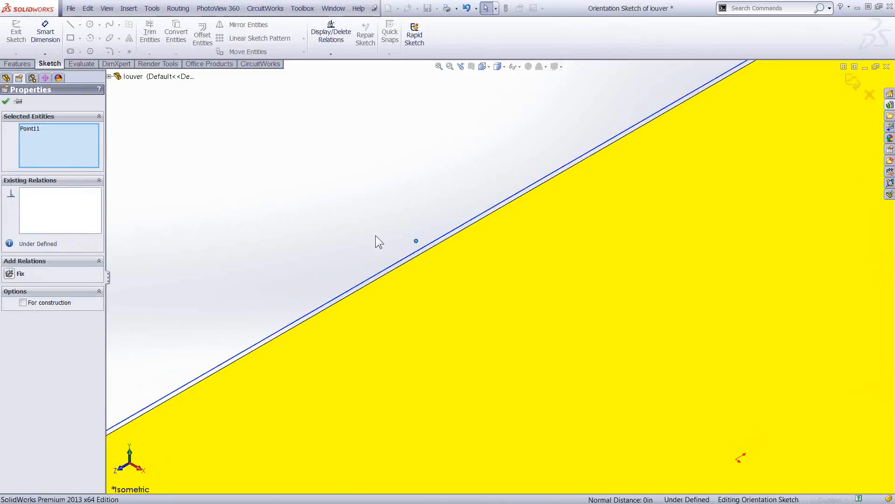
pyautogui.click(466, 8)
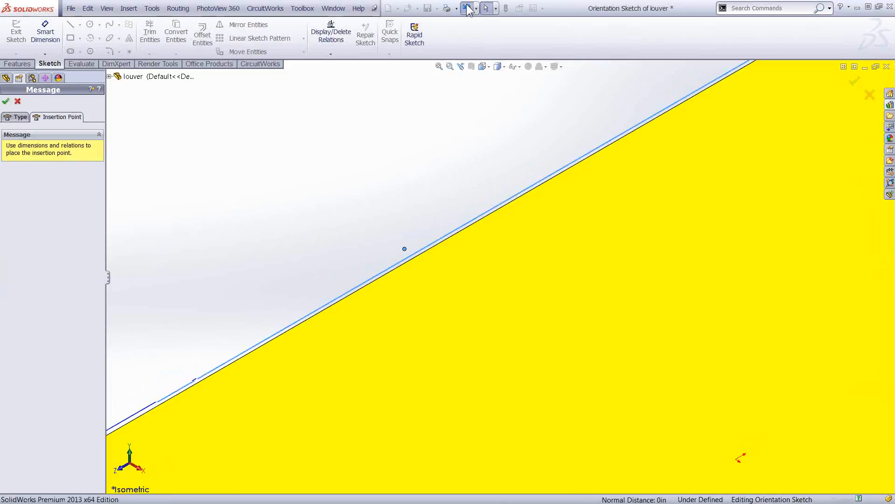
pyautogui.click(466, 8)
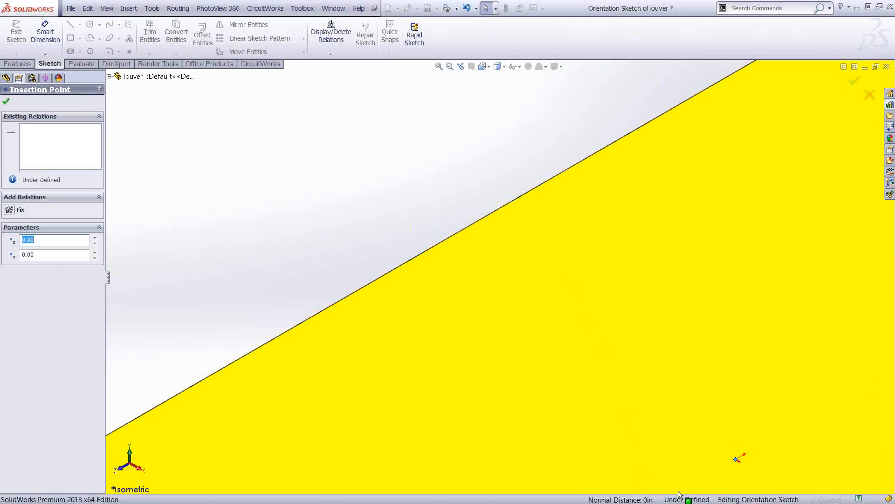
# Step: Attach the insertion point to the midpoint of the stopping face's long edge, accept the edit, and close the louver tool
pyautogui.moveTo(737, 460)
pyautogui.mouseDown()
pyautogui.moveTo(400, 249)
pyautogui.moveTo(400, 265)
pyautogui.mouseUp()
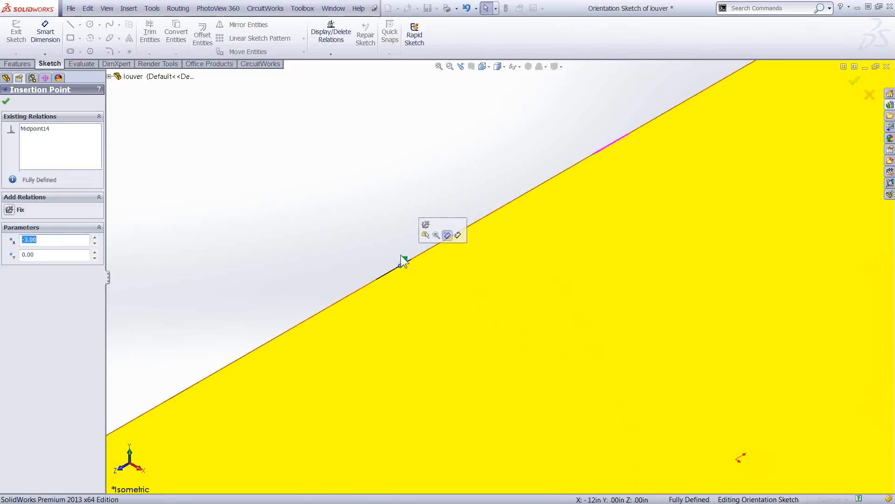
pyautogui.click(5, 102)
pyautogui.click(6, 102)
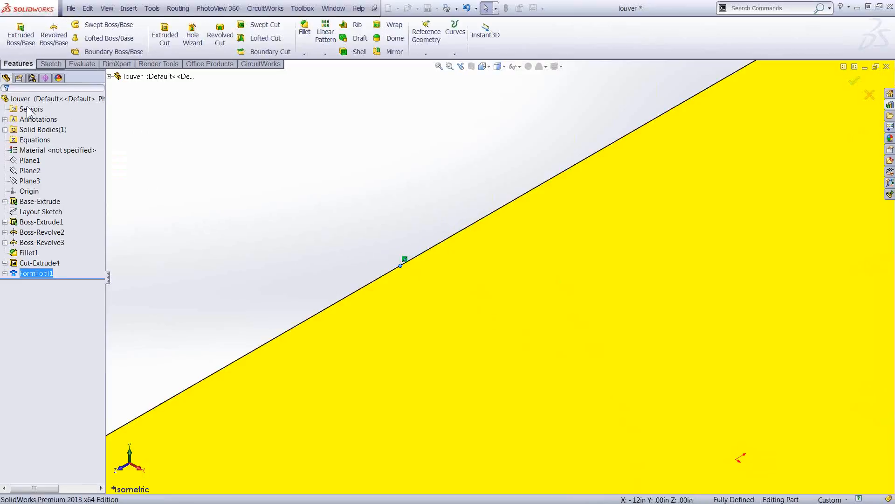
pyautogui.click(887, 67)
pyautogui.click(382, 239)
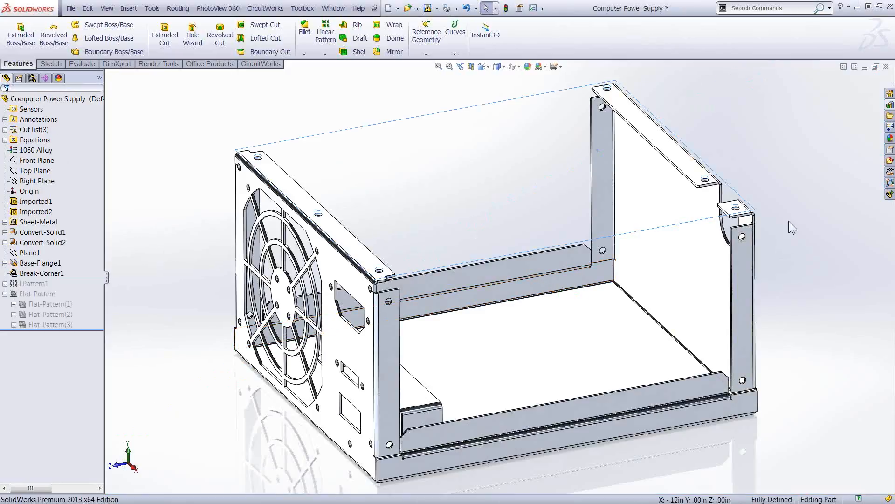
# Step: Place the louver forming tool from the Design Library on the inner face of the power supply's rear panel
pyautogui.click(889, 104)
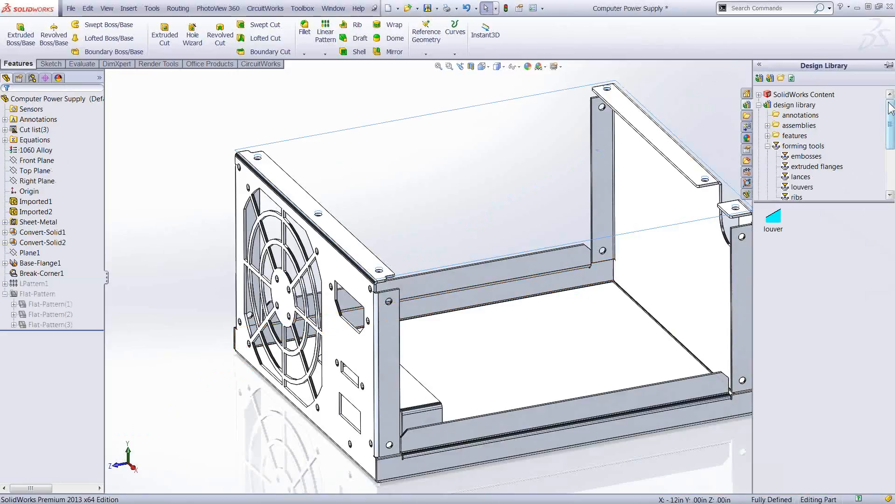
pyautogui.moveTo(775, 224); pyautogui.dragTo(628, 187)
pyautogui.moveTo(643, 201); pyautogui.dragTo(596, 213, button='middle')
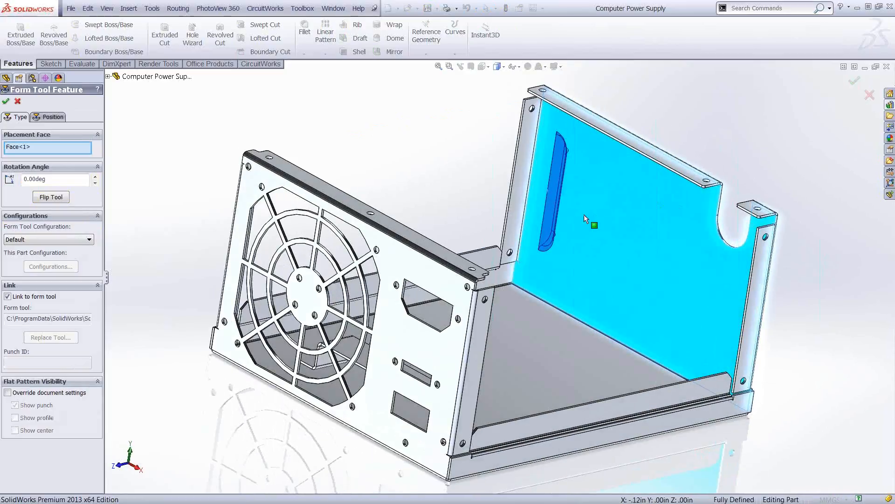
# Step: Position four more louver instances in an evenly spaced row beside the first and accept the form tool feature
pyautogui.click(53, 117)
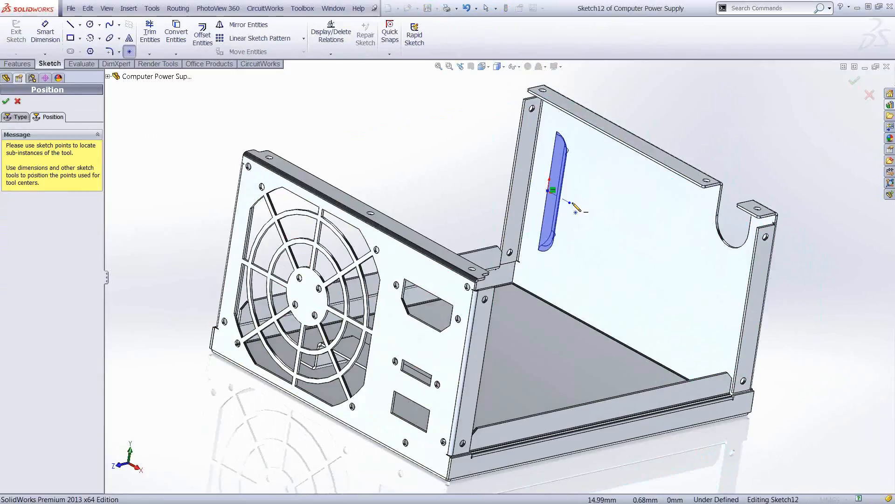
pyautogui.click(571, 204)
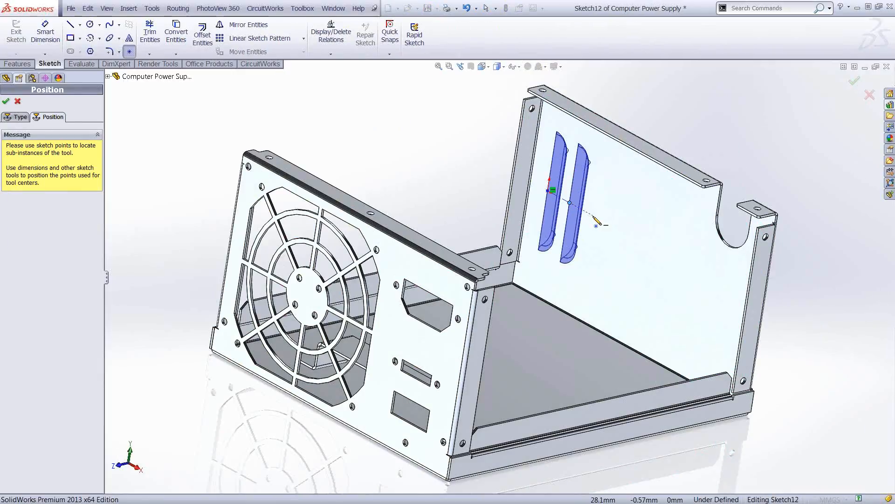
pyautogui.click(592, 216)
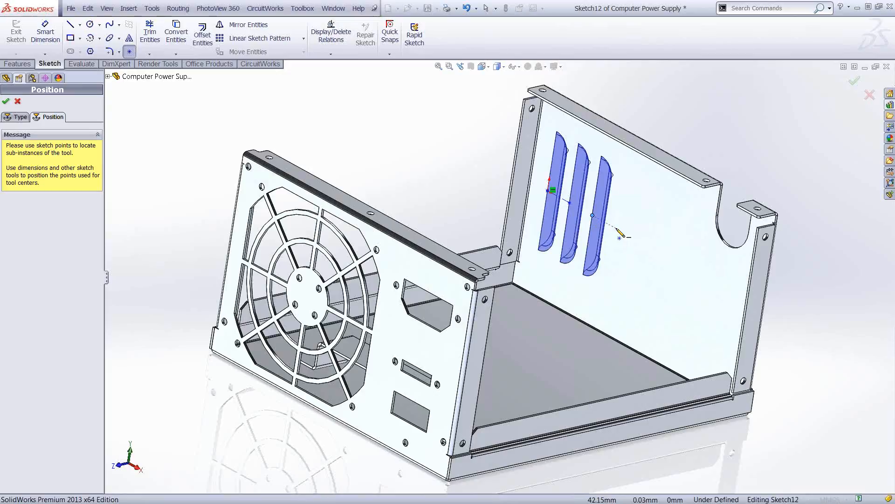
pyautogui.click(615, 229)
pyautogui.click(638, 241)
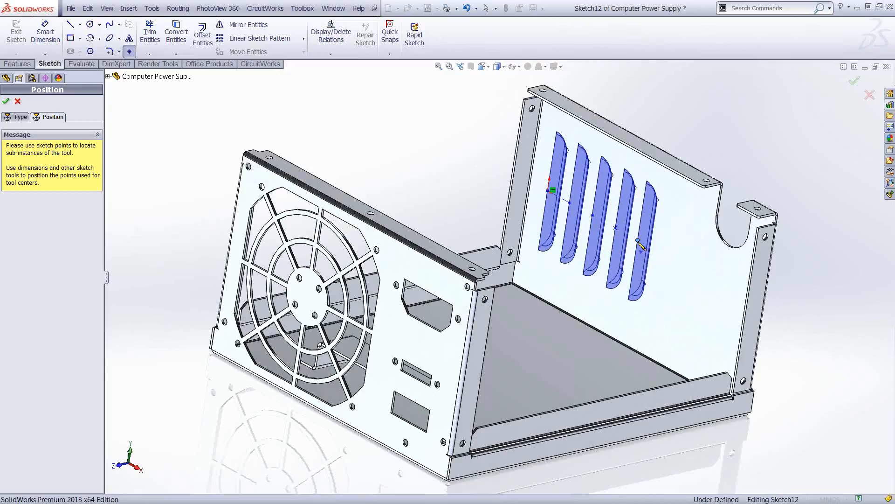
pyautogui.press('Escape')
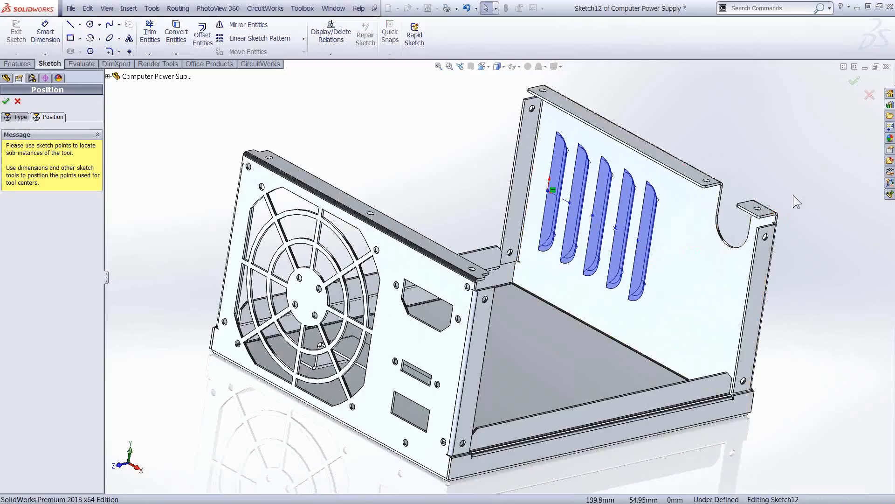
pyautogui.moveTo(781, 180); pyautogui.dragTo(741, 177, button='middle')
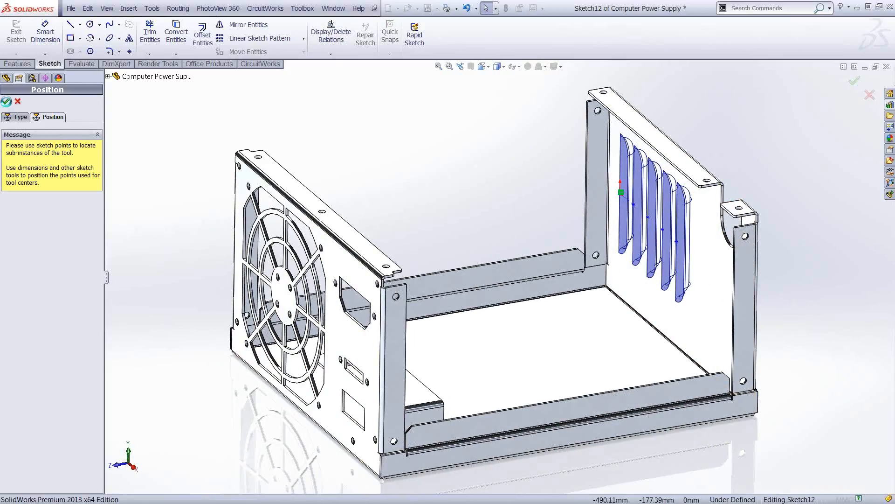
pyautogui.click(7, 101)
# Step: Open the drawing associated with the Computer Power Supply part
pyautogui.click(28, 99)
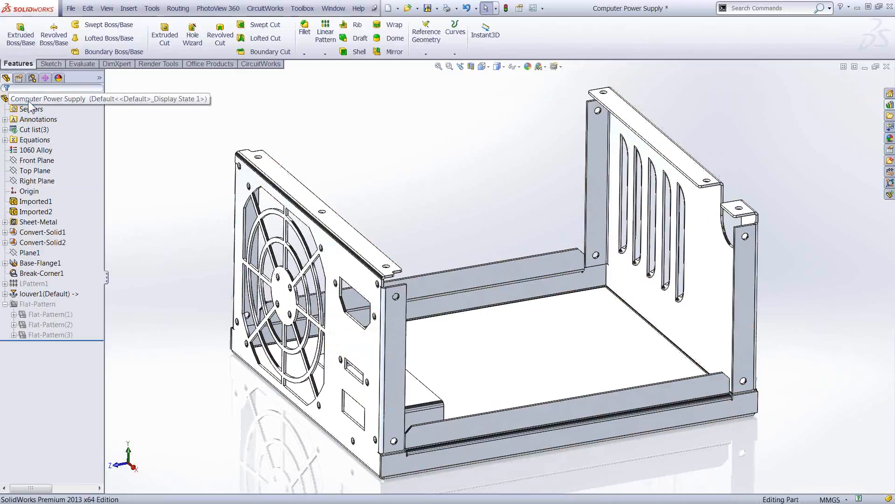
pyautogui.rightClick(28, 99)
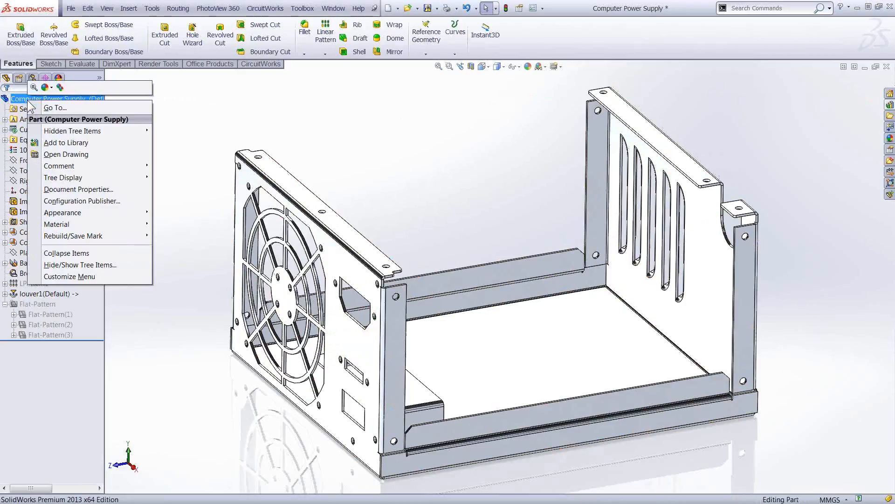
pyautogui.click(49, 154)
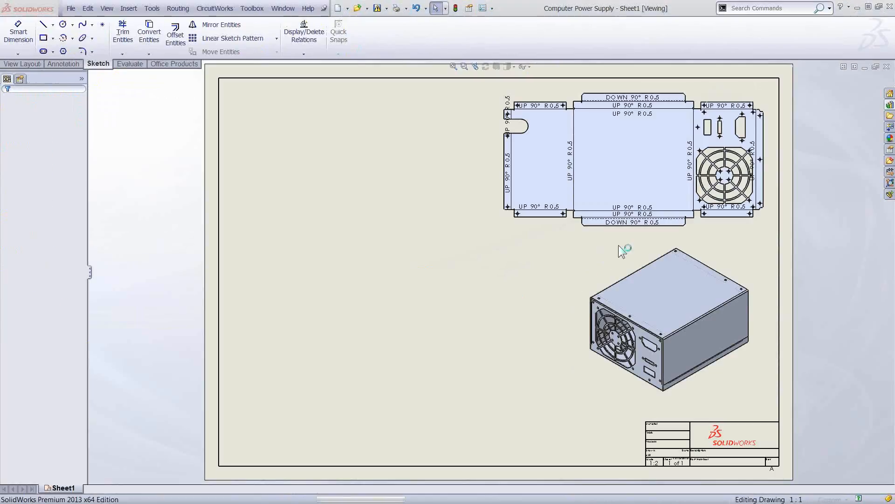
pyautogui.scroll(-1, 674, 119)
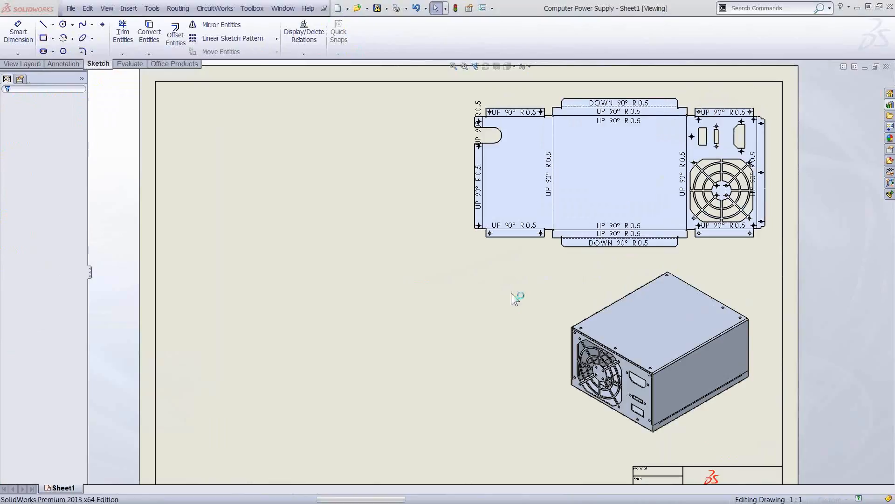
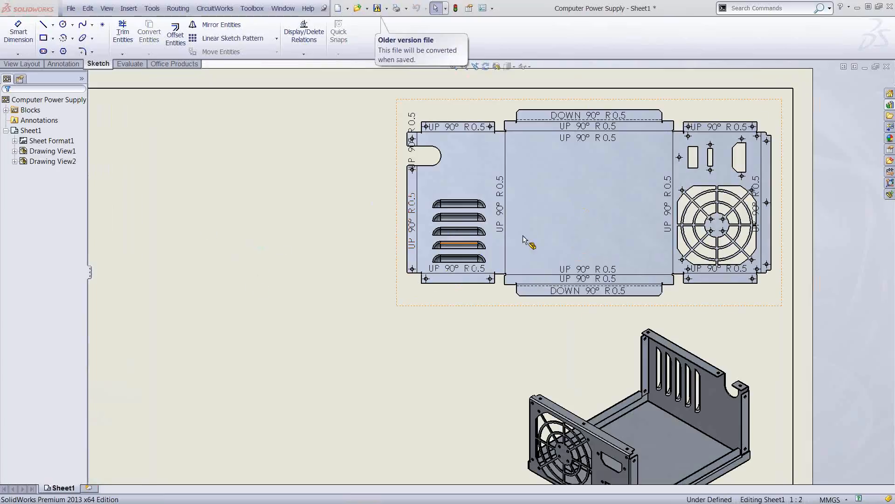
# Step: Turn the flat-pattern view's bend notes off and on again, and clear their default text
pyautogui.click(439, 247)
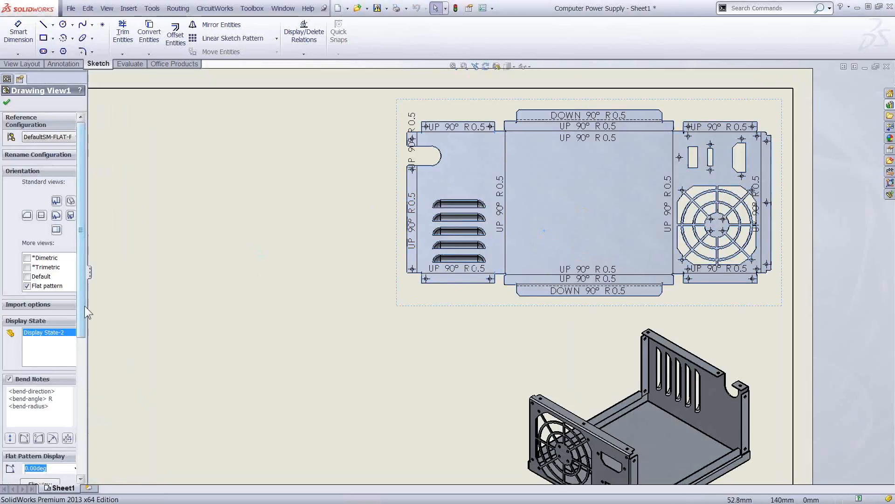
pyautogui.moveTo(81, 312); pyautogui.dragTo(79, 391)
pyautogui.click(10, 248)
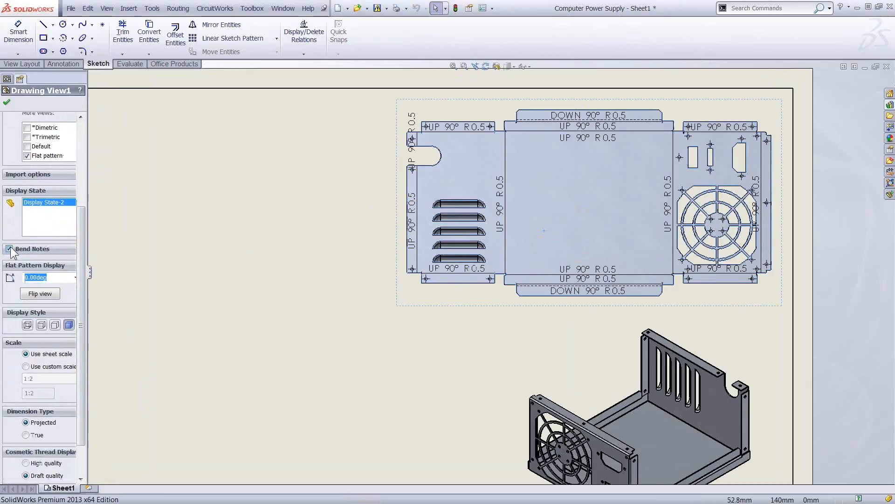
pyautogui.click(10, 248)
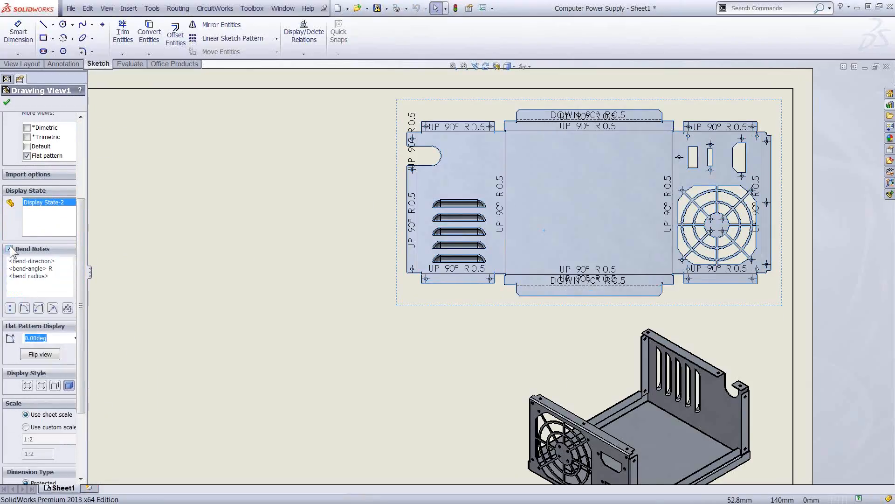
pyautogui.moveTo(57, 285); pyautogui.dragTo(1, 269)
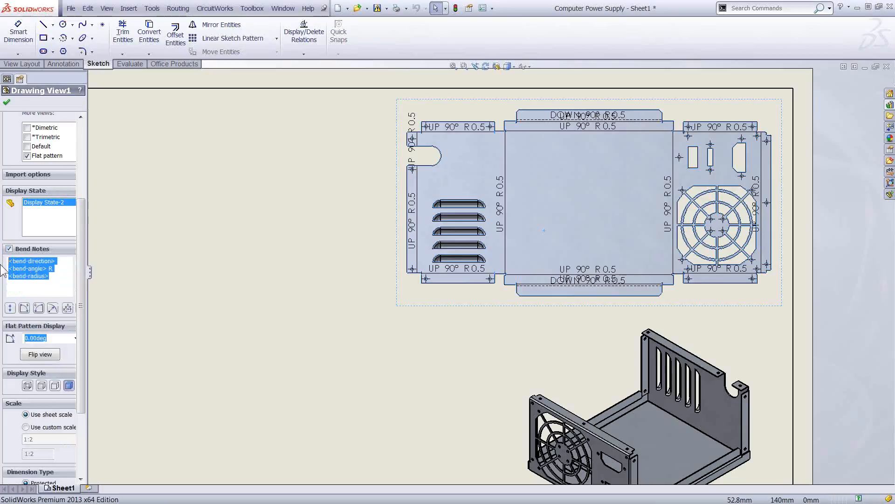
pyautogui.press('Delete')
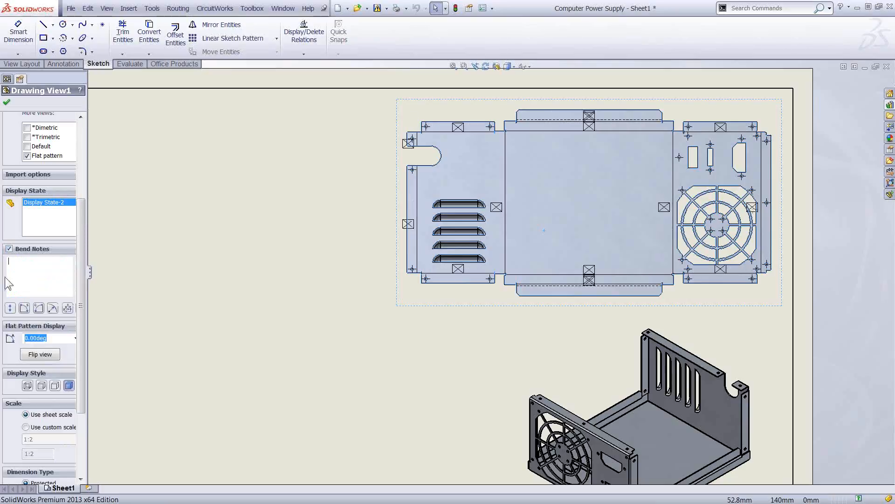
pyautogui.click(10, 308)
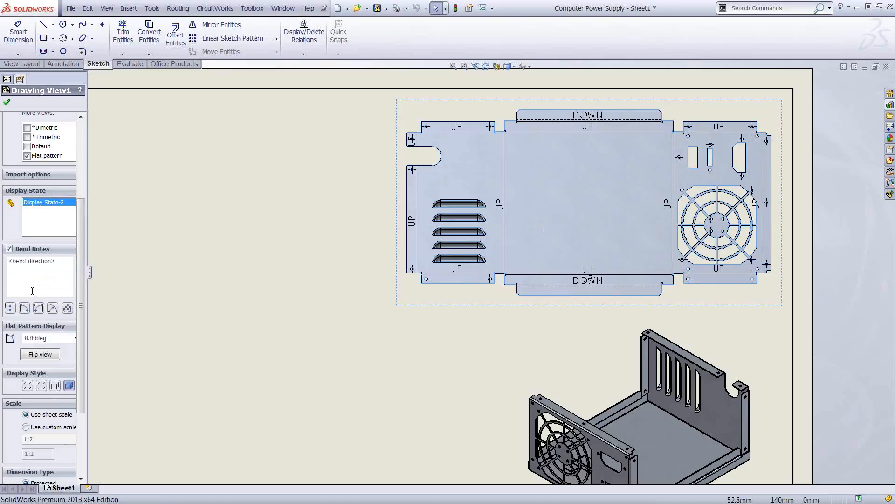
pyautogui.click(24, 308)
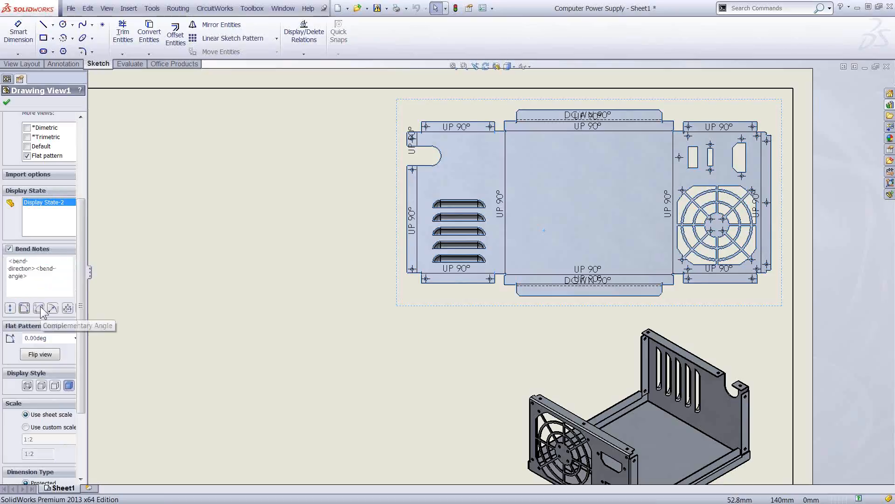
pyautogui.click(38, 308)
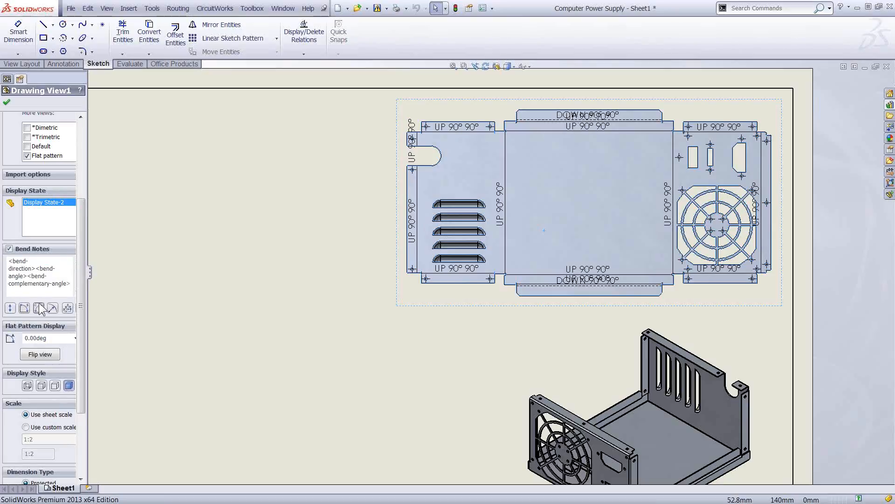
pyautogui.click(39, 308)
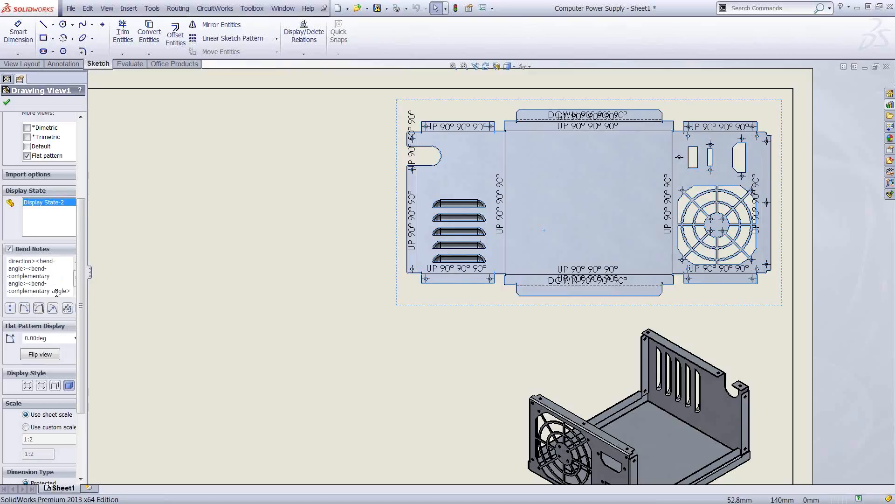
pyautogui.moveTo(70, 292); pyautogui.dragTo(0, 233)
pyautogui.press('Delete')
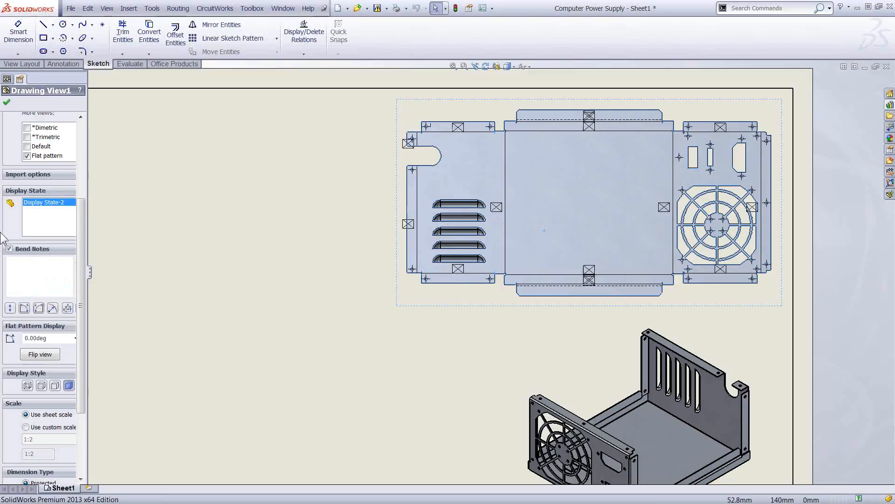
# Step: Compose the flat-pattern view's bend notes from the bend direction and bend angle, and end them with the custom text TYP
pyautogui.click(11, 308)
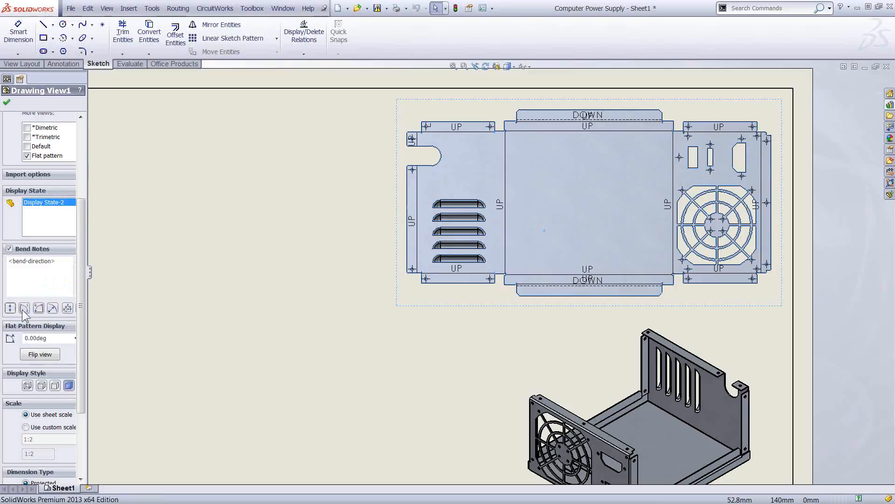
pyautogui.click(24, 308)
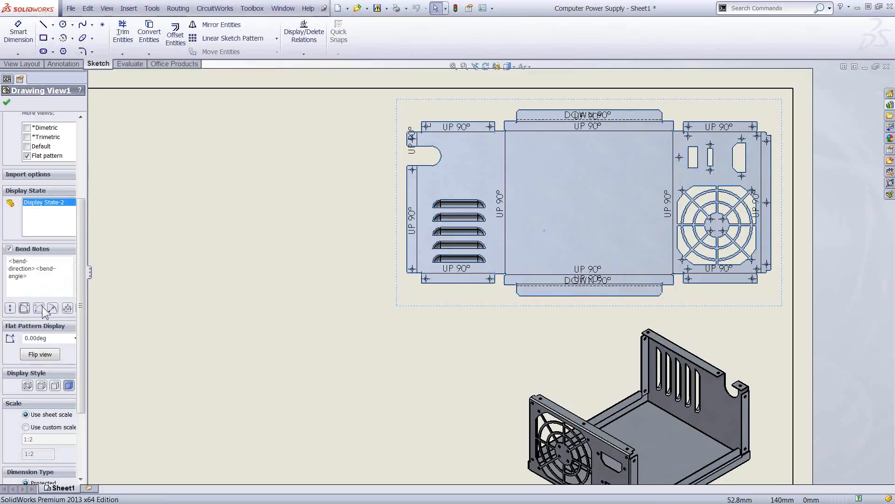
pyautogui.click(38, 308)
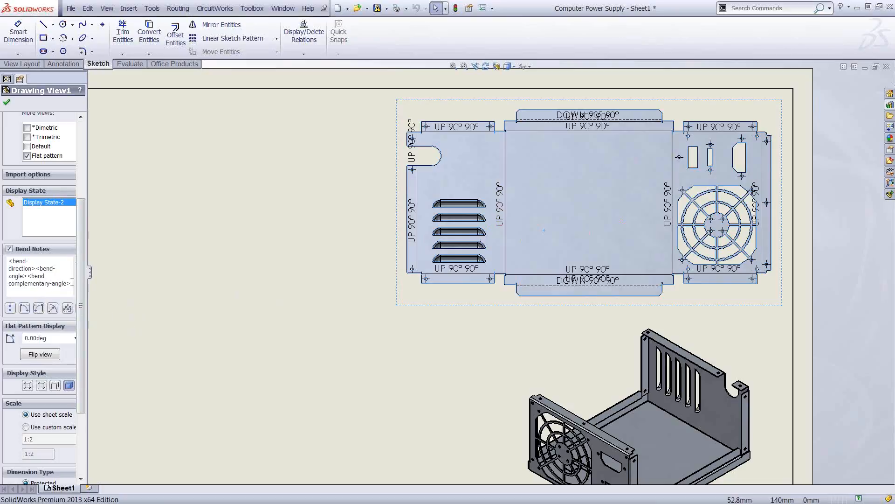
pyautogui.moveTo(41, 285); pyautogui.dragTo(9, 282)
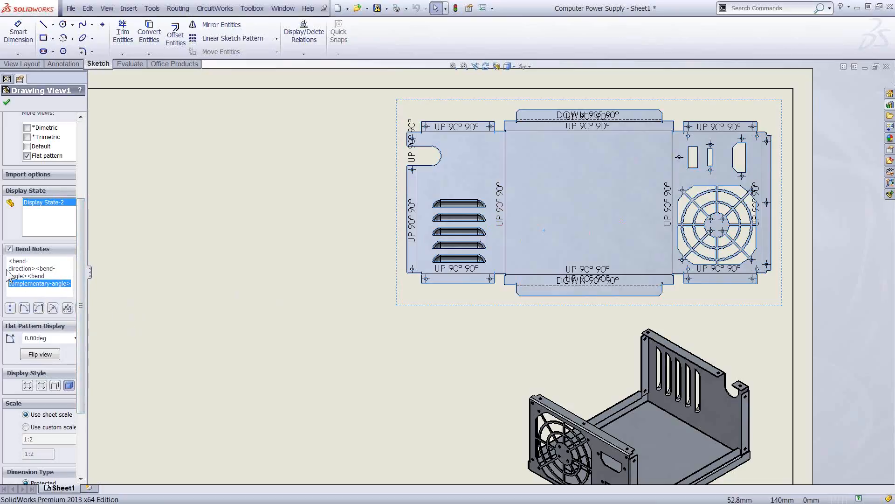
pyautogui.press('BackSpace')
pyautogui.write('TYP')
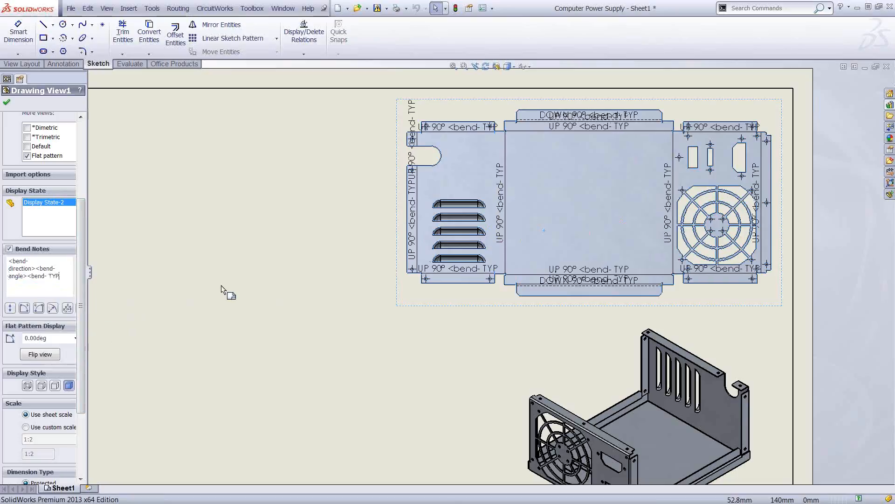
pyautogui.click(287, 270)
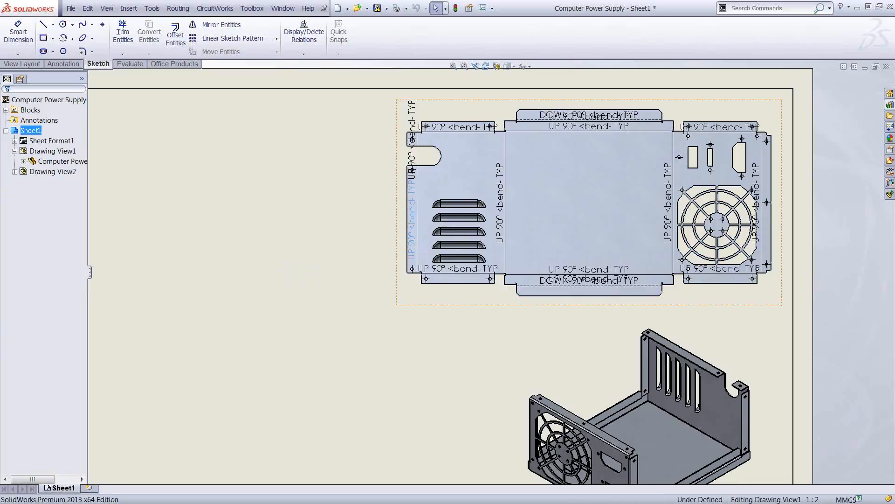
# Step: Merge the two overlapping bend notes along the flat pattern's far-left flange into one note
pyautogui.keyDown('ctrl'); pyautogui.click(413, 124); pyautogui.keyUp('ctrl')
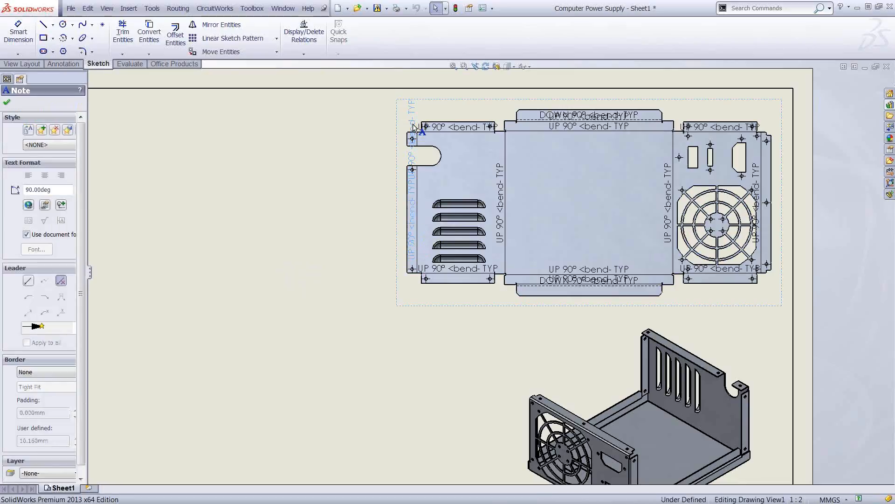
pyautogui.rightClick(413, 124)
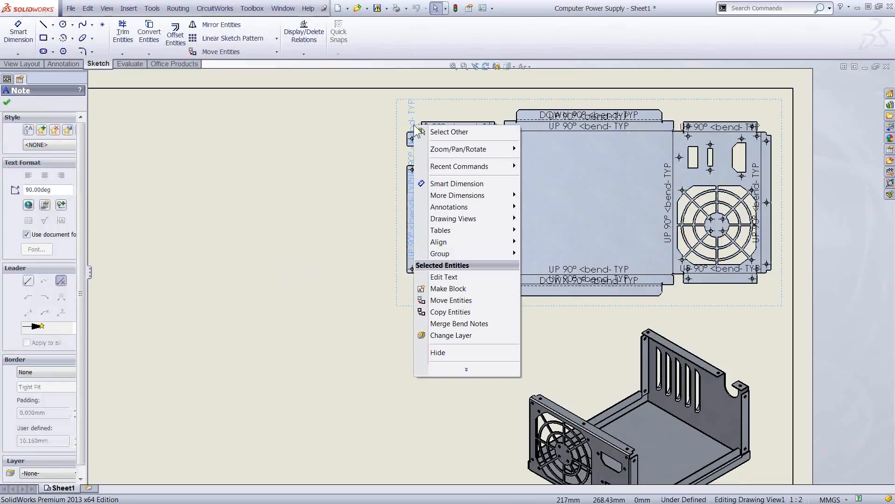
pyautogui.click(443, 320)
pyautogui.scroll(3, 437, 196)
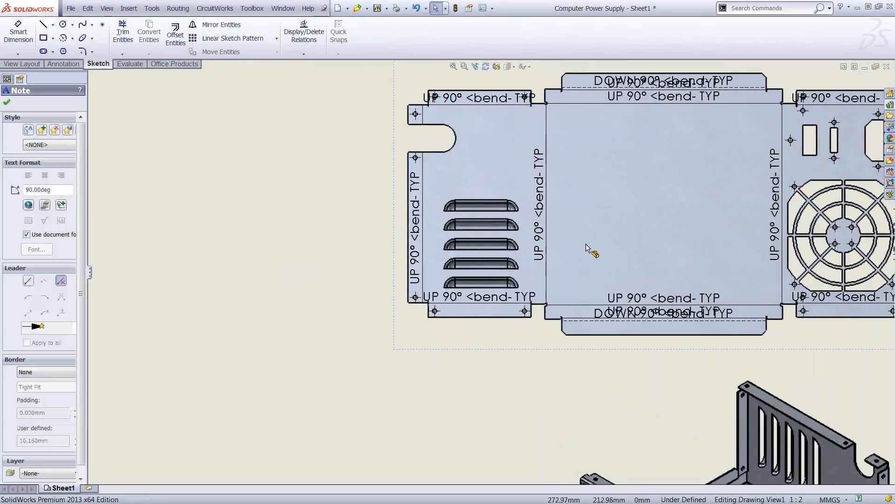
pyautogui.scroll(3, 600, 242)
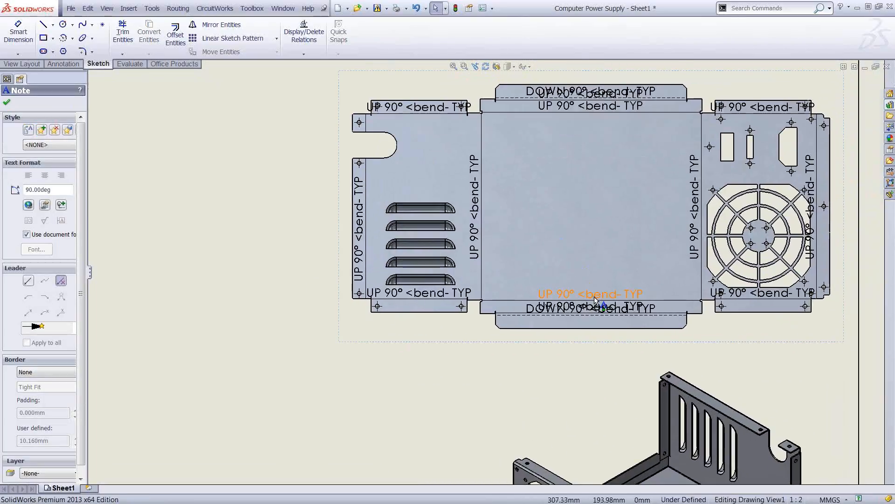
pyautogui.scroll(3, 595, 293)
pyautogui.moveTo(488, 256); pyautogui.dragTo(570, 264, button='middle')
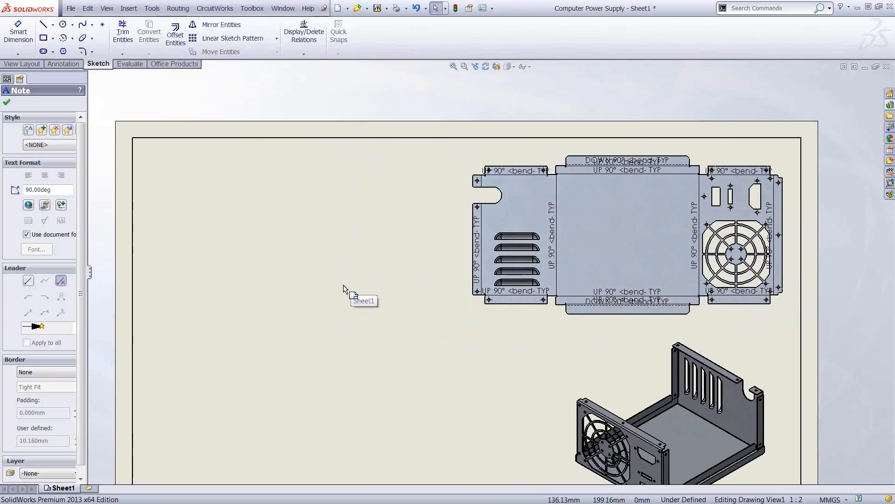
pyautogui.click(346, 288)
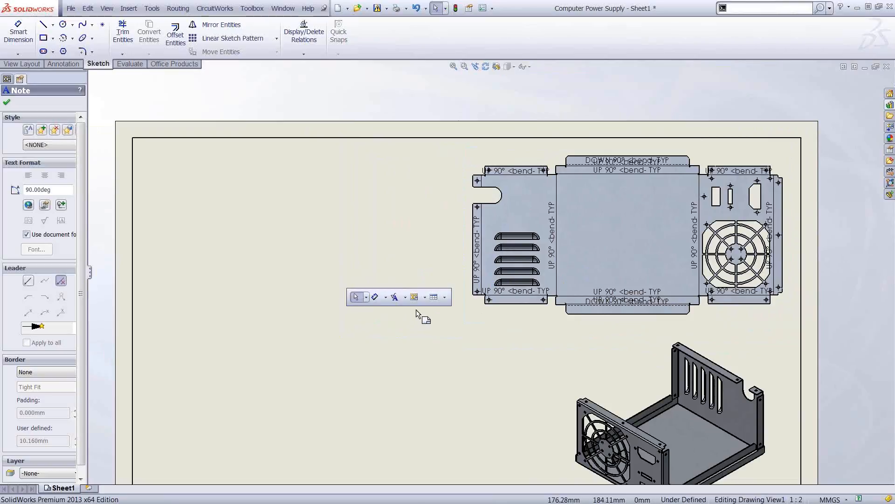
pyautogui.click(444, 297)
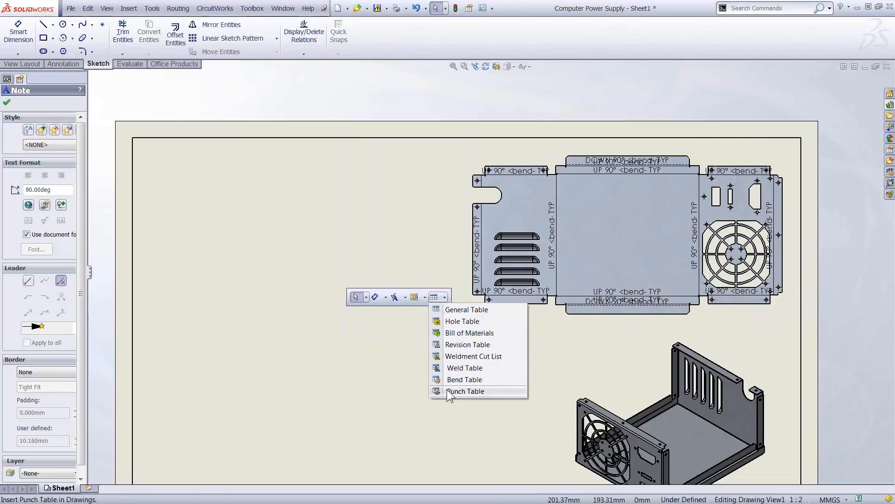
pyautogui.click(455, 371)
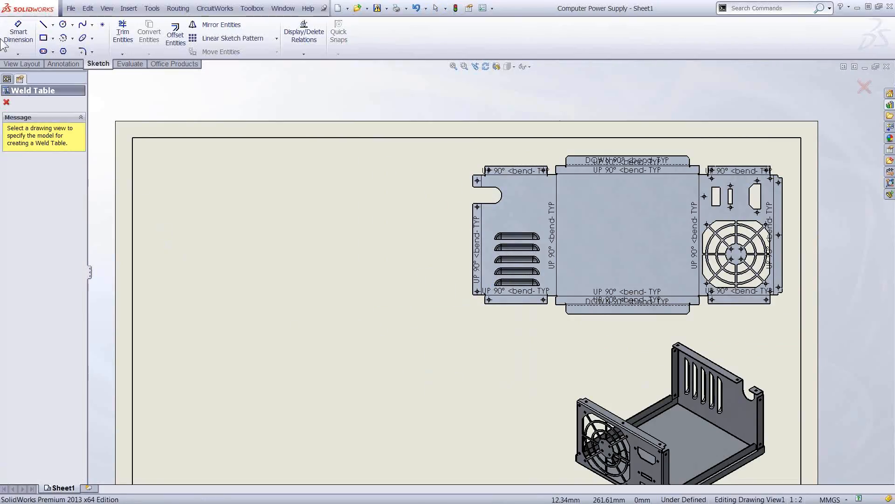
pyautogui.click(6, 102)
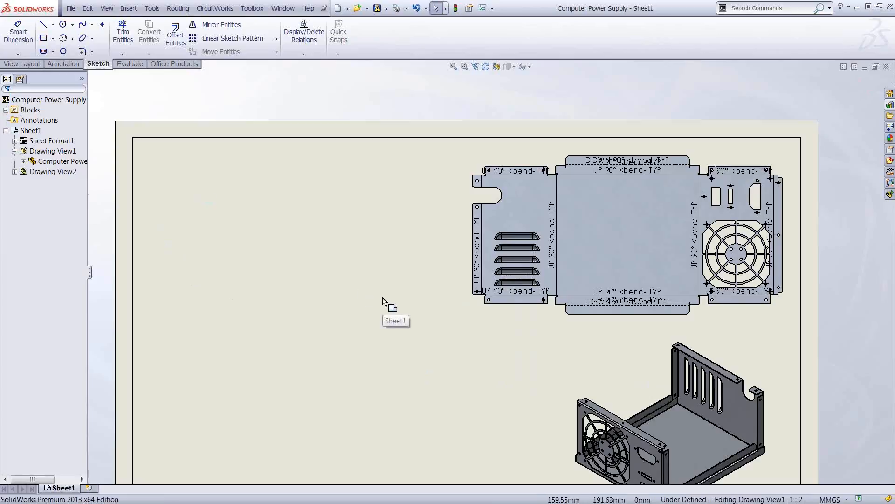
# Step: Insert a bend table for the flat-pattern view with numeric tags and place it at the sheet border's upper-left corner
pyautogui.click(383, 299)
pyautogui.click(471, 308)
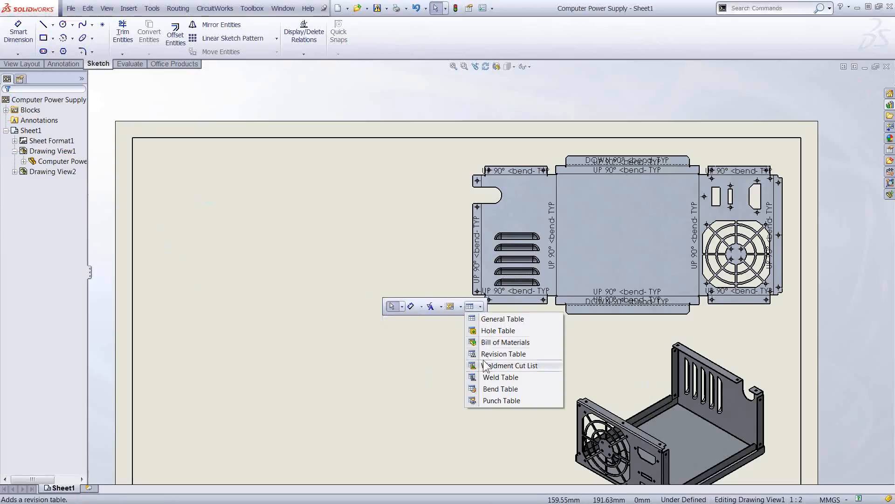
pyautogui.click(492, 386)
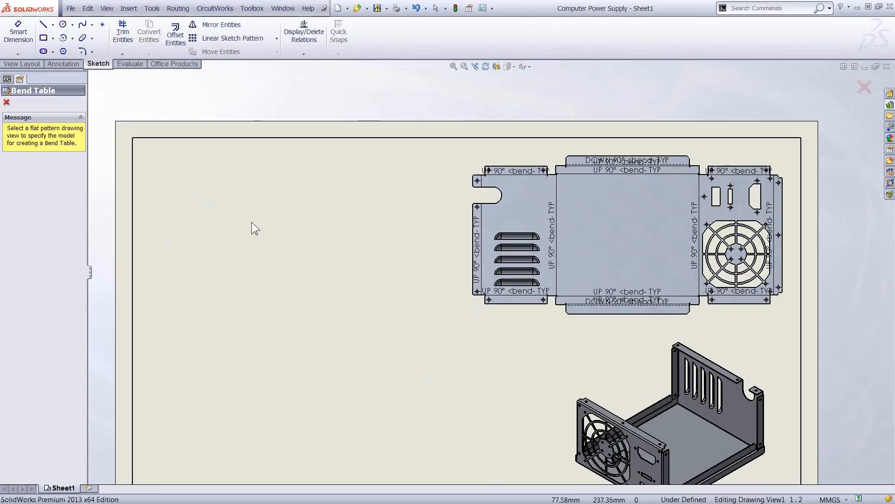
pyautogui.click(373, 231)
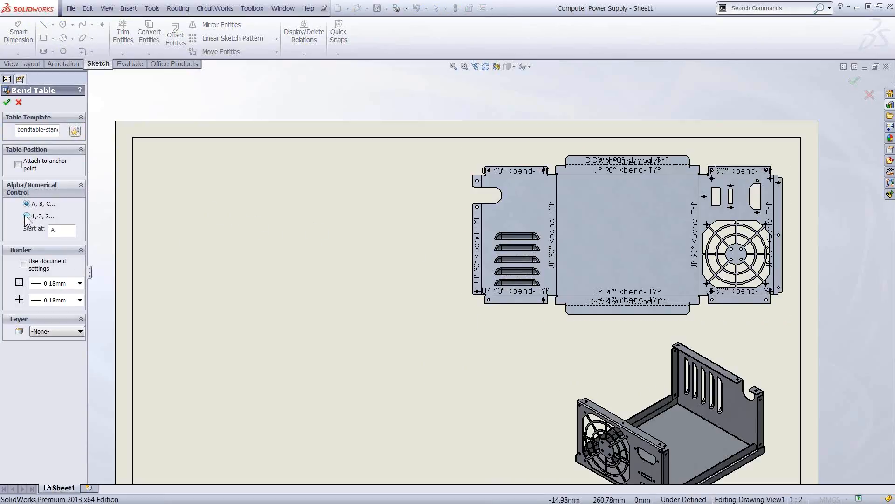
pyautogui.click(7, 102)
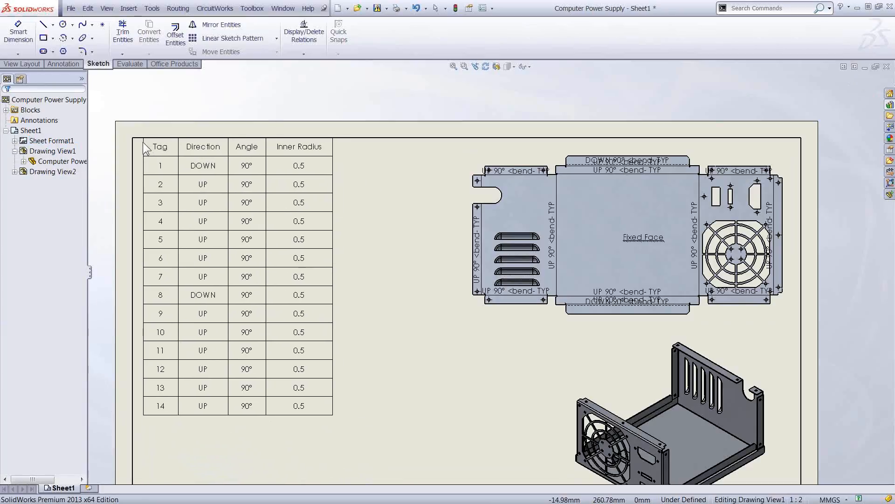
pyautogui.click(134, 141)
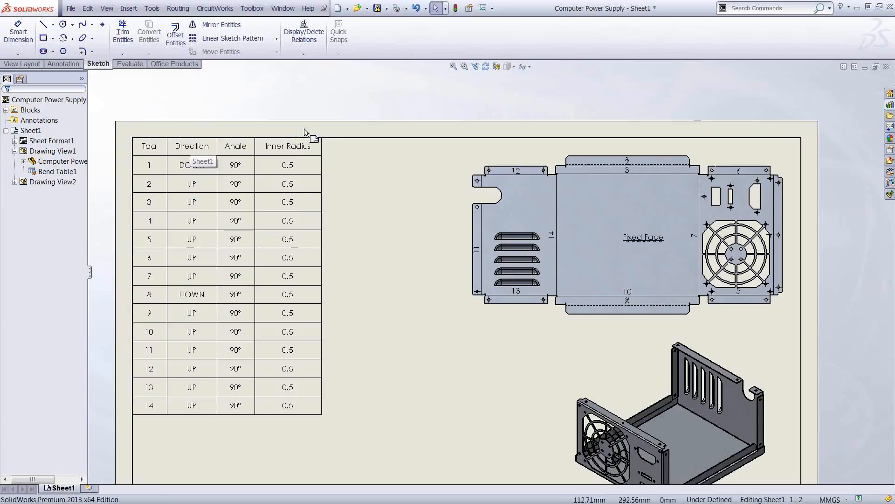
# Step: Add a column after Inner Radius in the bend table and set its column type to BEND ORDER
pyautogui.click(304, 132)
pyautogui.rightClick(304, 132)
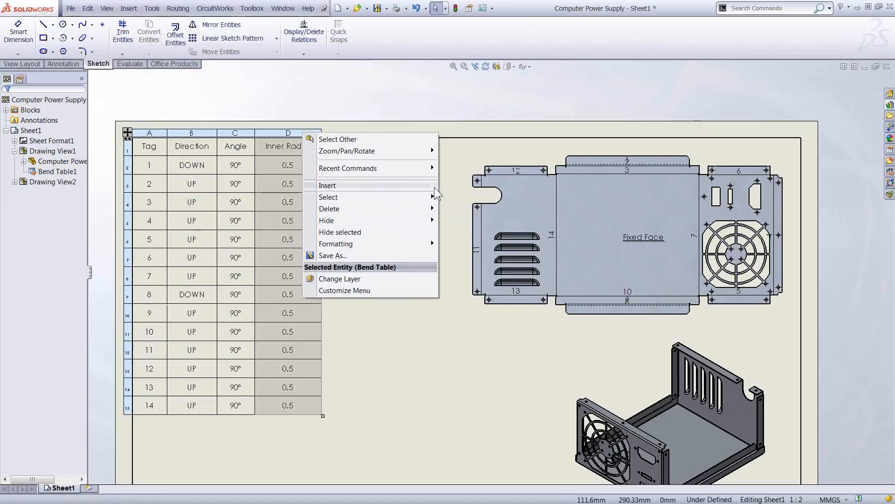
pyautogui.moveTo(435, 189)
pyautogui.click(469, 189)
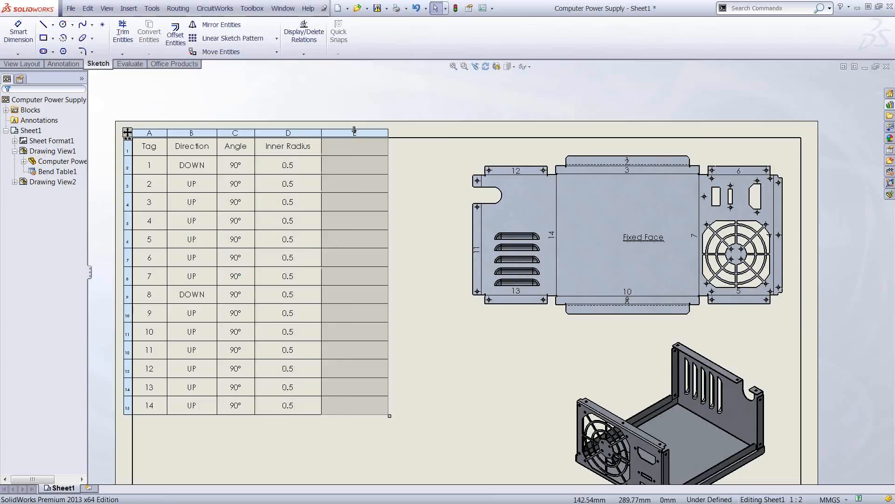
pyautogui.click(396, 118)
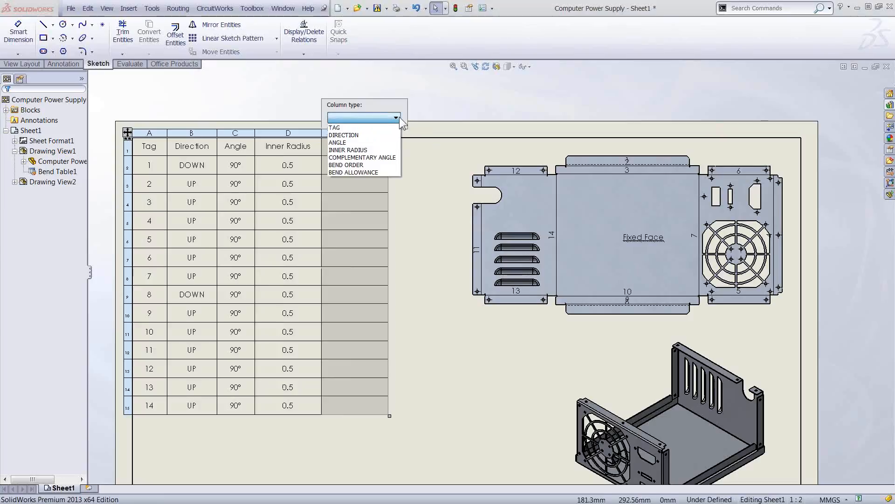
pyautogui.click(349, 164)
pyautogui.click(422, 184)
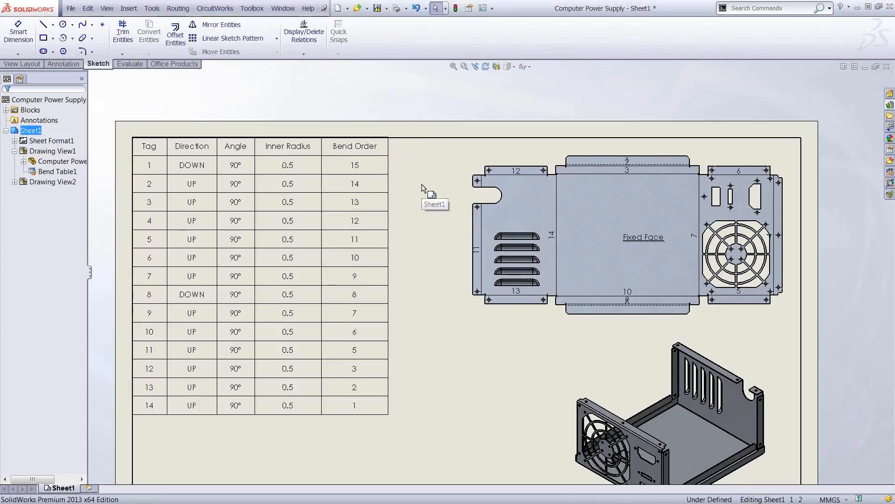
# Step: Narrow the bend table's Bend Order column and close the drawing
pyautogui.click(392, 199)
pyautogui.moveTo(388, 202); pyautogui.dragTo(347, 202)
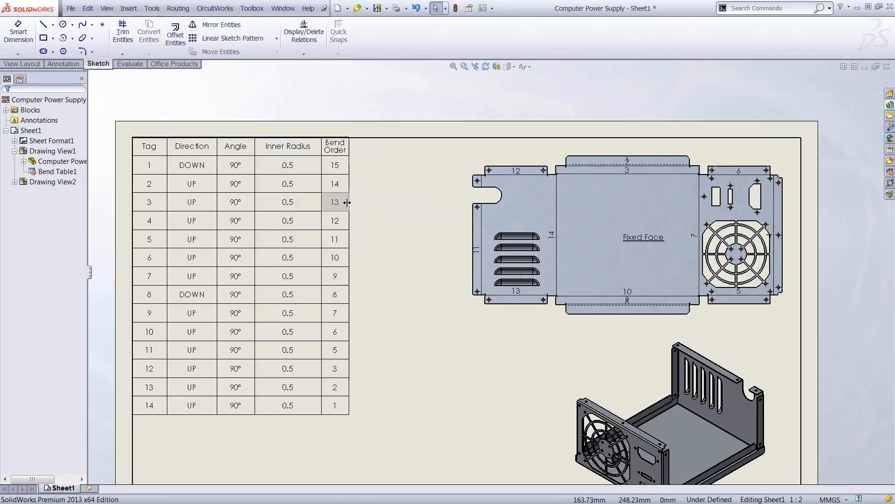
pyautogui.click(408, 201)
pyautogui.scroll(5, 404, 256)
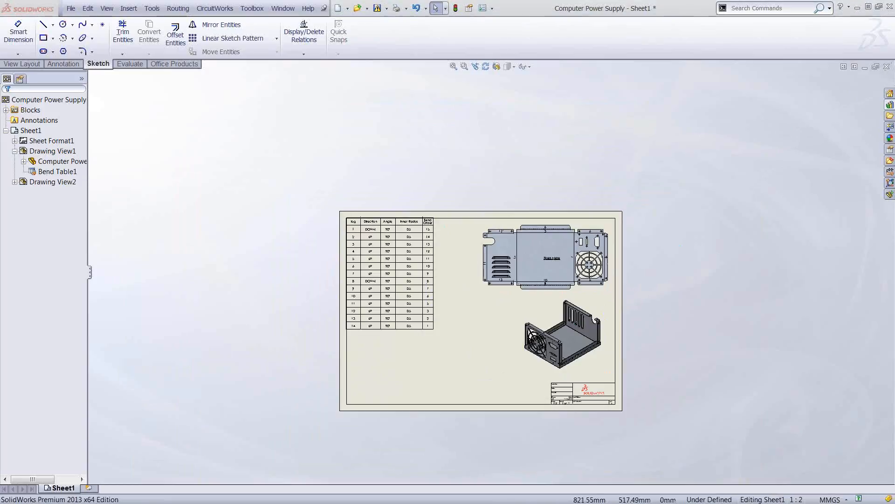
pyautogui.click(887, 66)
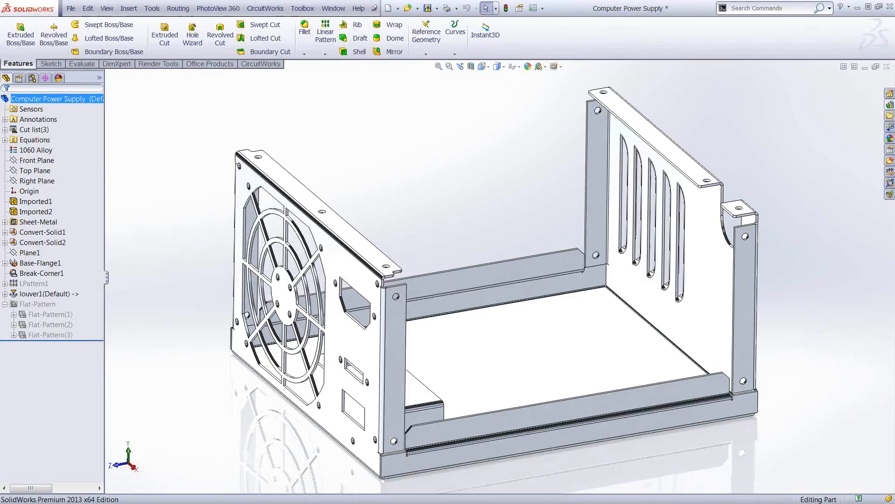
# Step: Switch to the FLANGED HUB drawing in eDrawings and examine its section view, front view and markups
pyautogui.hotkey('alt', 'Tab')
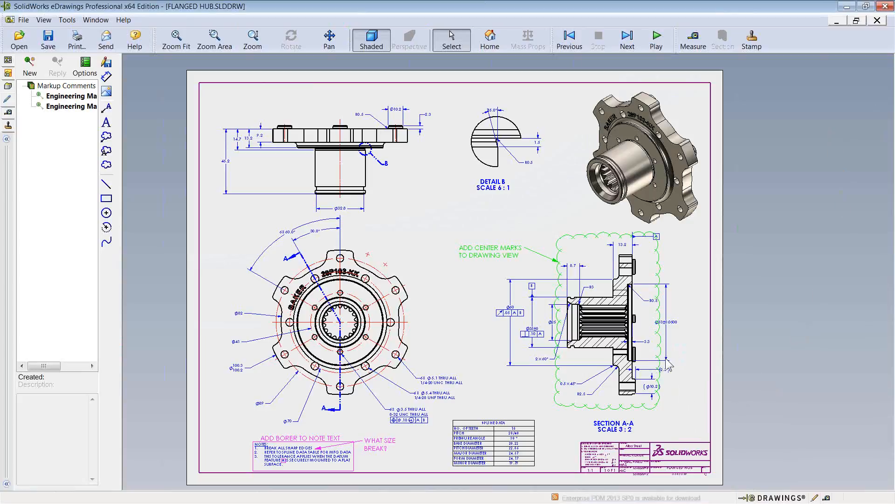
pyautogui.scroll(3, 667, 366)
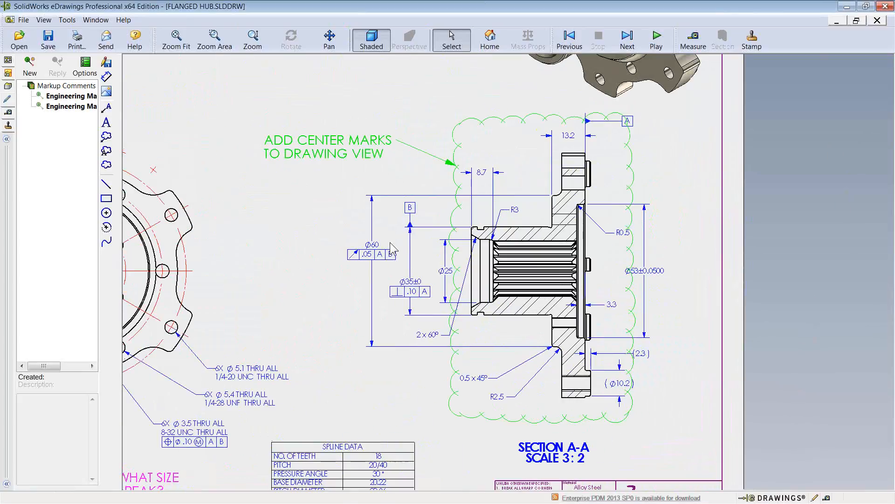
pyautogui.press('f')
pyautogui.scroll(3, 336, 301)
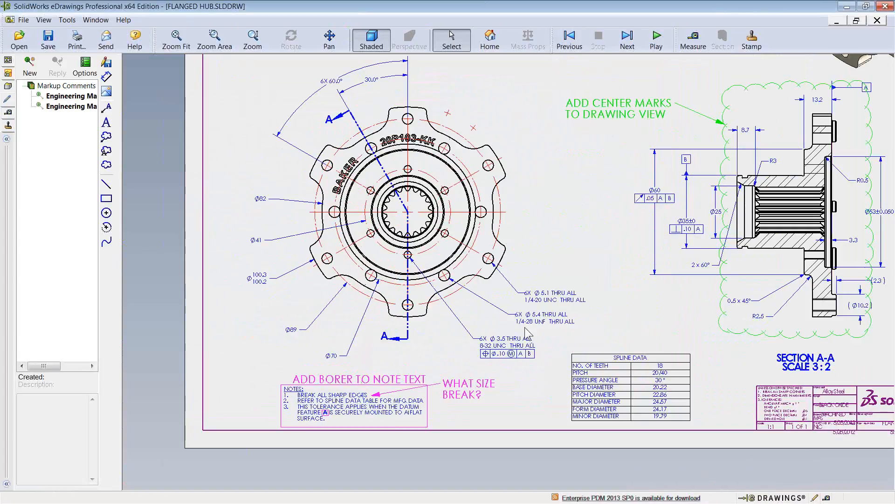
# Step: Examine the FLANGED HUB sheet as a whole, including its views, spline data table and markups
pyautogui.scroll(4, 662, 204)
pyautogui.scroll(-2, 613, 135)
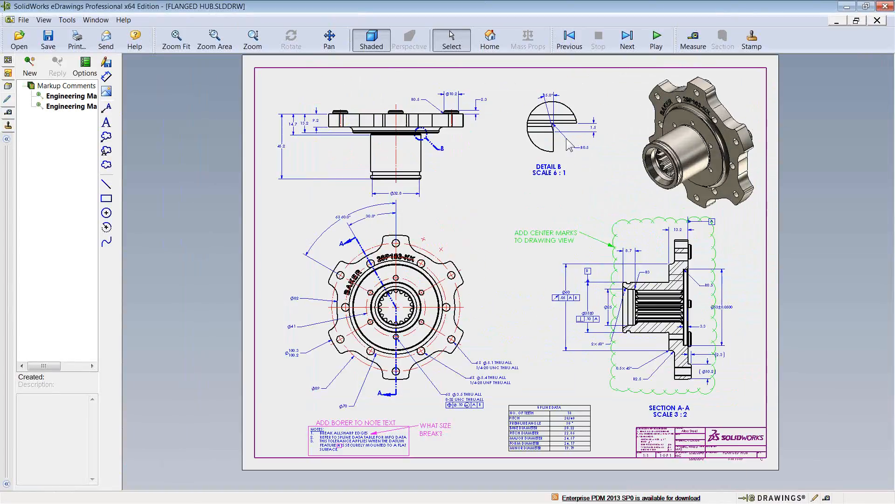
pyautogui.scroll(2, 566, 139)
pyautogui.scroll(-2, 547, 148)
pyautogui.scroll(2, 502, 299)
pyautogui.scroll(-2, 499, 299)
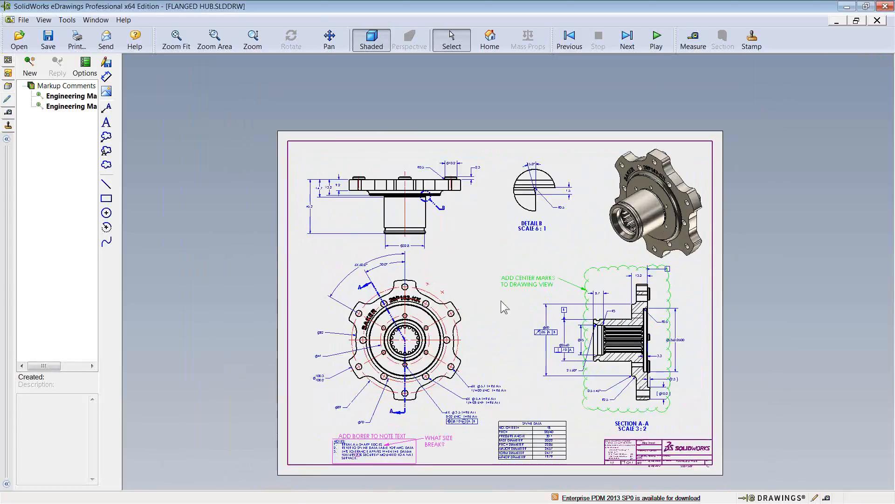
pyautogui.scroll(1, 508, 306)
pyautogui.scroll(2, 508, 310)
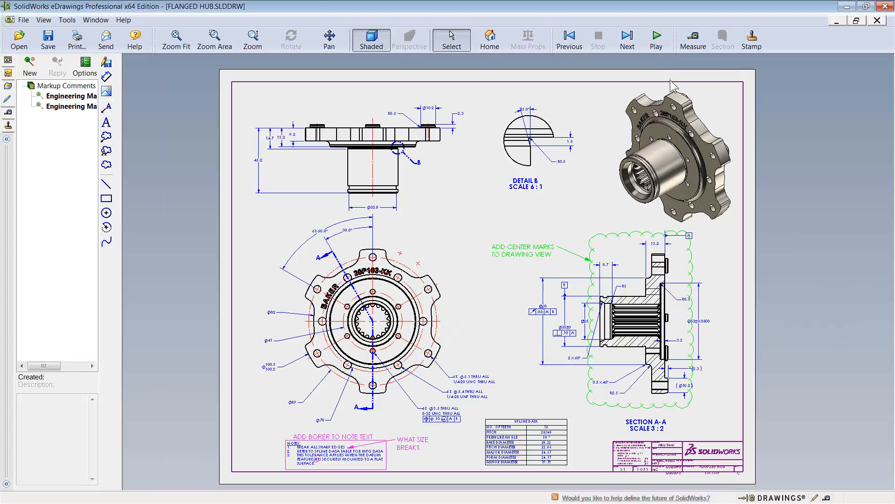
# Step: Close the FLANGED HUB drawing in eDrawings, move the file browser window out of the way, and switch to SolidWorks
pyautogui.click(878, 21)
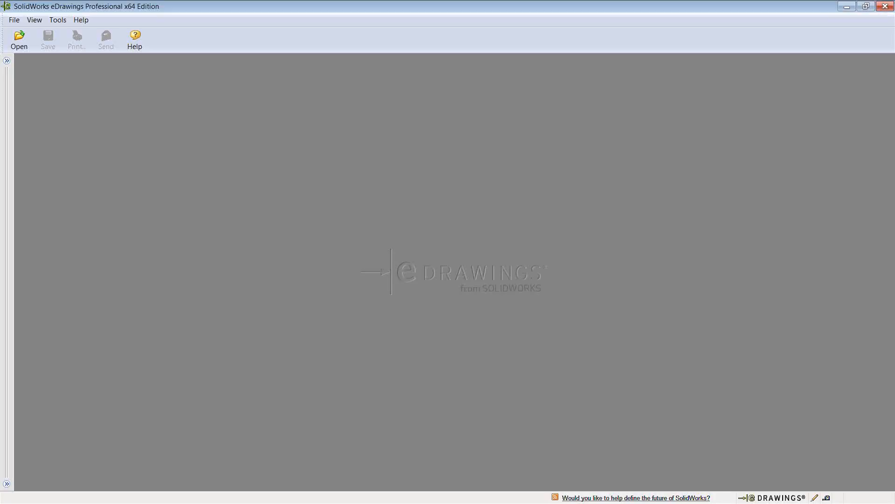
pyautogui.hotkey('alt', 'Tab')
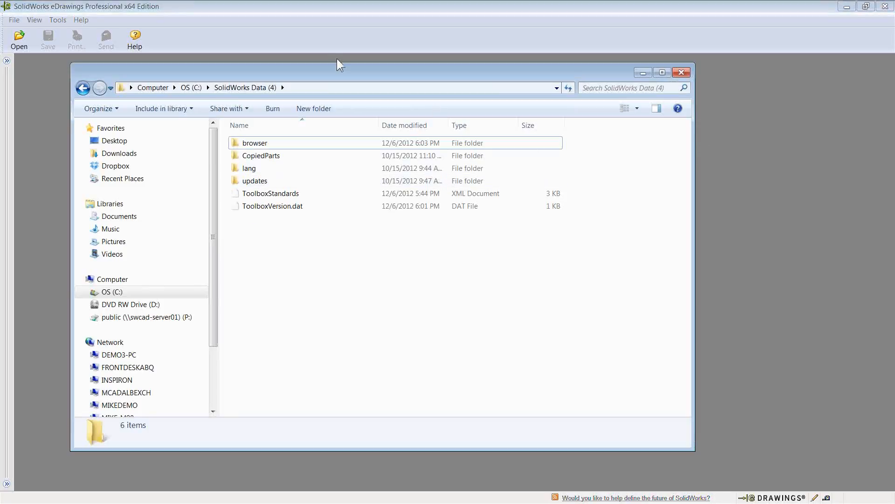
pyautogui.moveTo(329, 63); pyautogui.dragTo(489, 96)
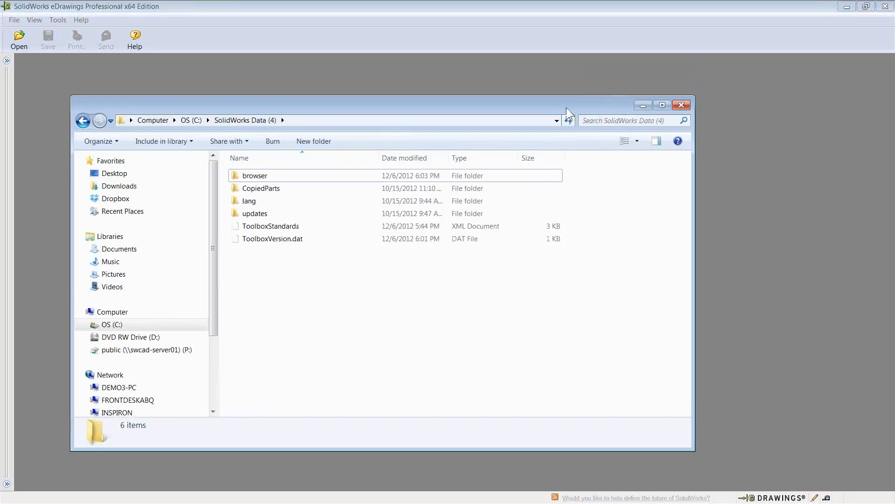
pyautogui.moveTo(551, 106); pyautogui.dragTo(894, 110)
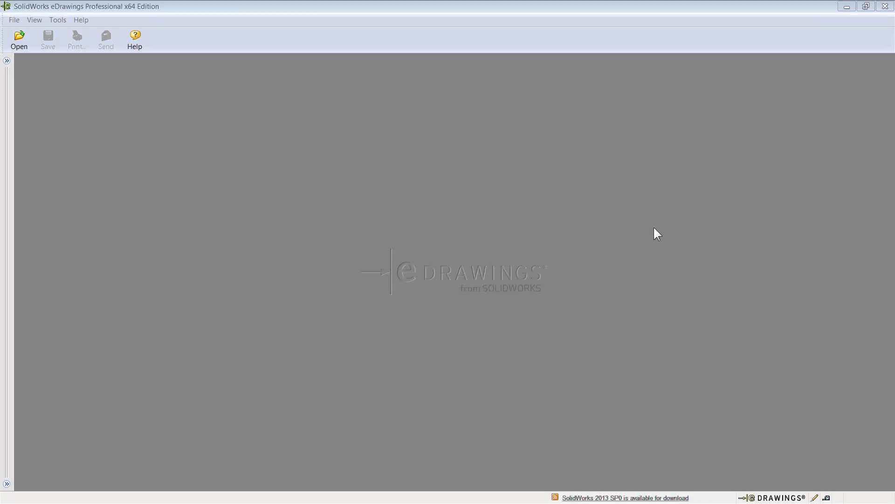
pyautogui.click(855, 7)
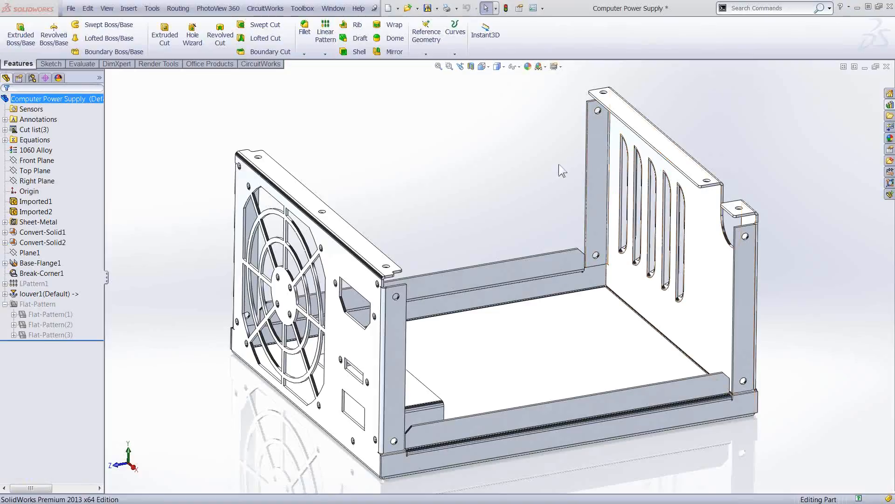
# Step: Open the FLANGED HUB drawing in SolidWorks from the "34 - eDrawings Markup in SolidWorks Drawings" folder
pyautogui.click(890, 116)
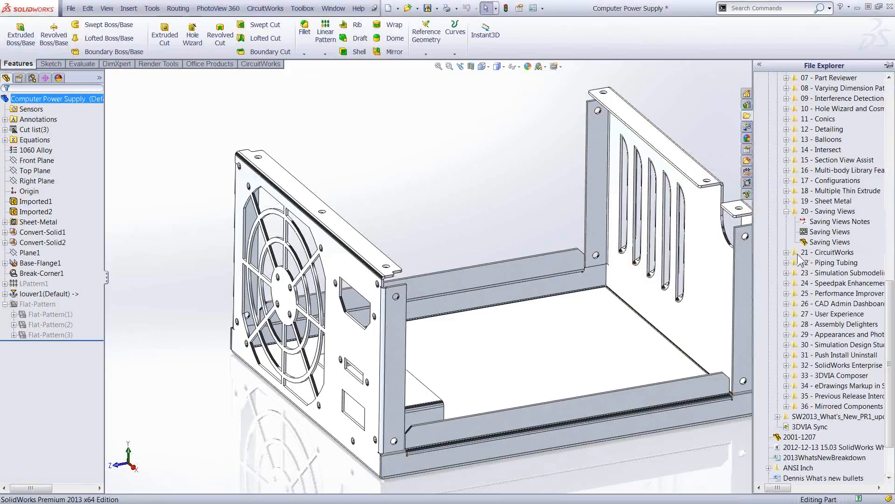
pyautogui.click(787, 387)
pyautogui.doubleClick(821, 396)
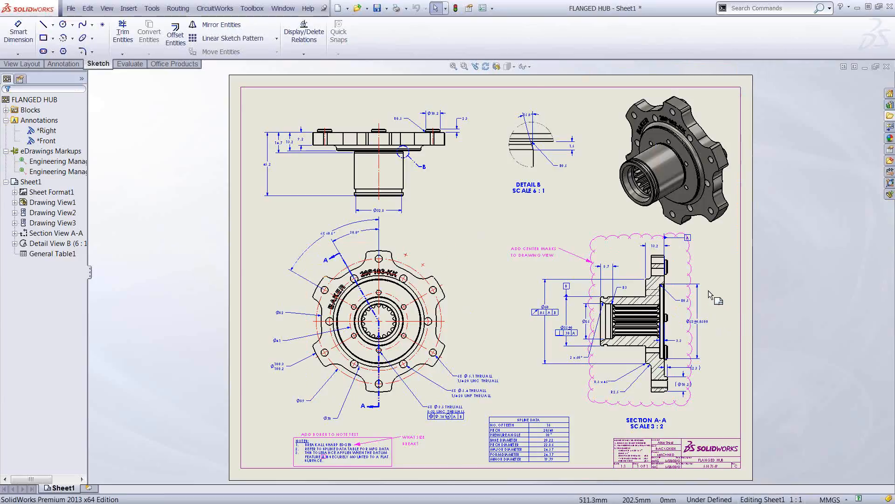
# Step: Insert the eDrawings markup file Manufacturing Engineer.markup from the "34 - eDrawings Markup in SolidWorks Drawings" folder into the drawing
pyautogui.scroll(-2, 697, 292)
pyautogui.press('f')
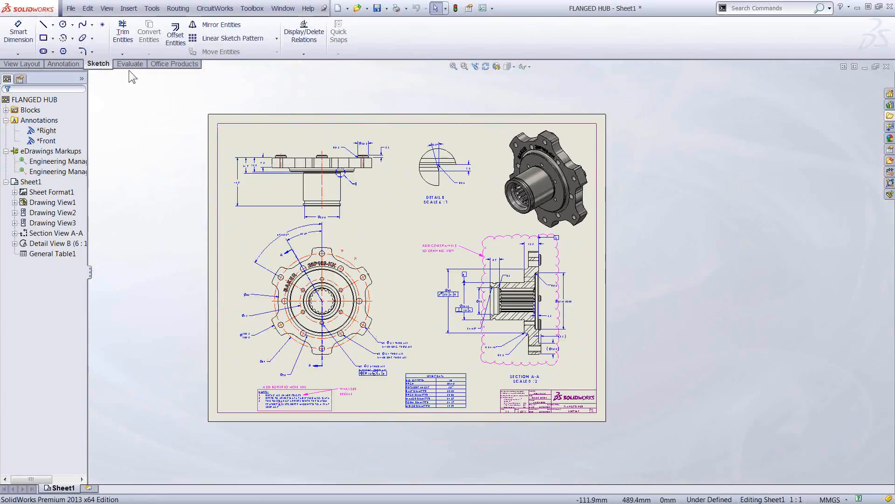
pyautogui.click(126, 9)
pyautogui.moveTo(143, 55)
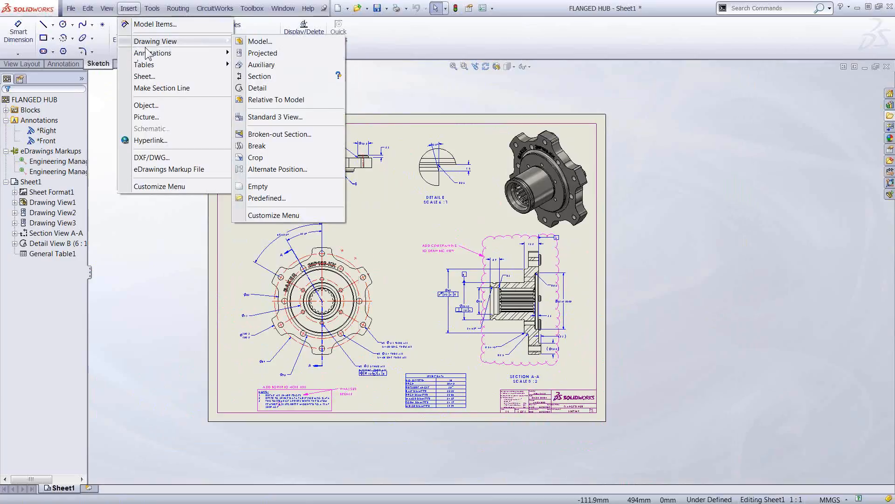
pyautogui.click(166, 169)
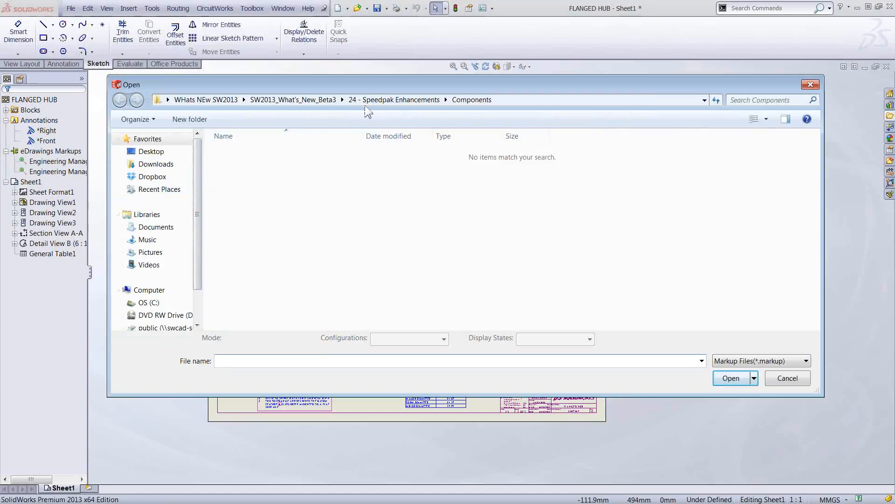
pyautogui.click(299, 100)
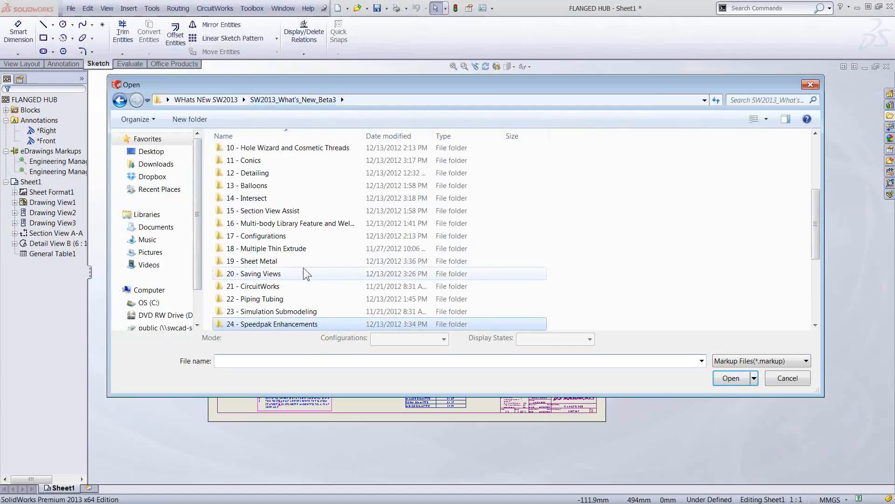
pyautogui.scroll(-4, 314, 262)
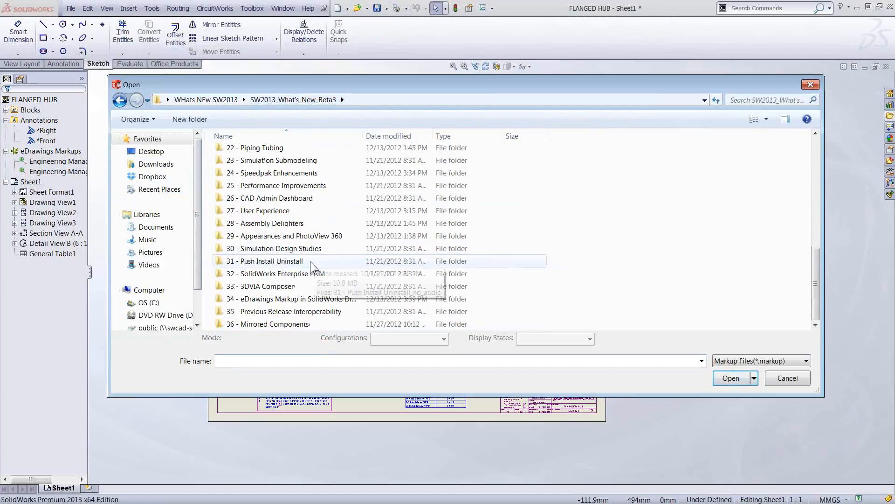
pyautogui.doubleClick(273, 298)
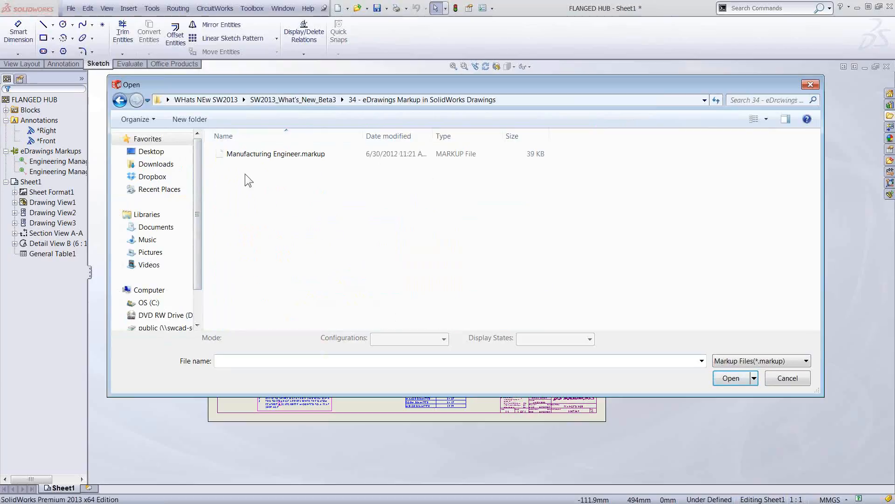
pyautogui.doubleClick(252, 154)
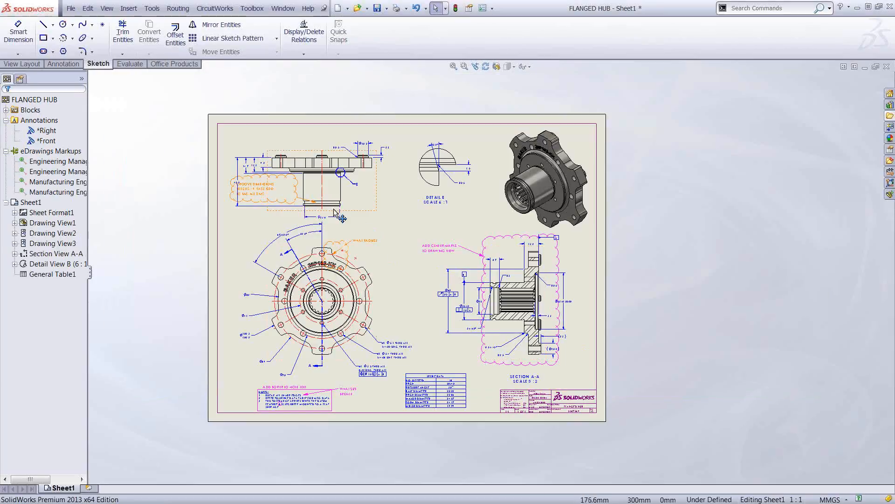
# Step: Zoom to the markup views of the two engineering management markups, on the section view and on the notes
pyautogui.rightClick(35, 161)
pyautogui.click(62, 170)
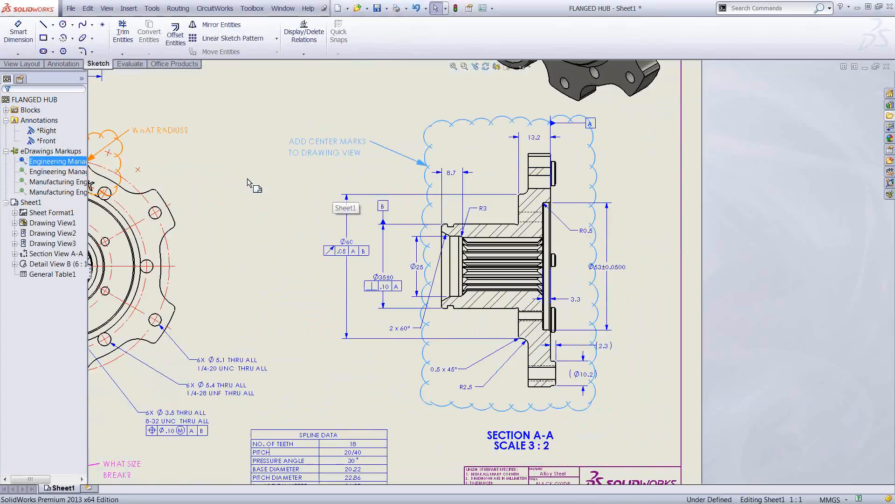
pyautogui.rightClick(38, 172)
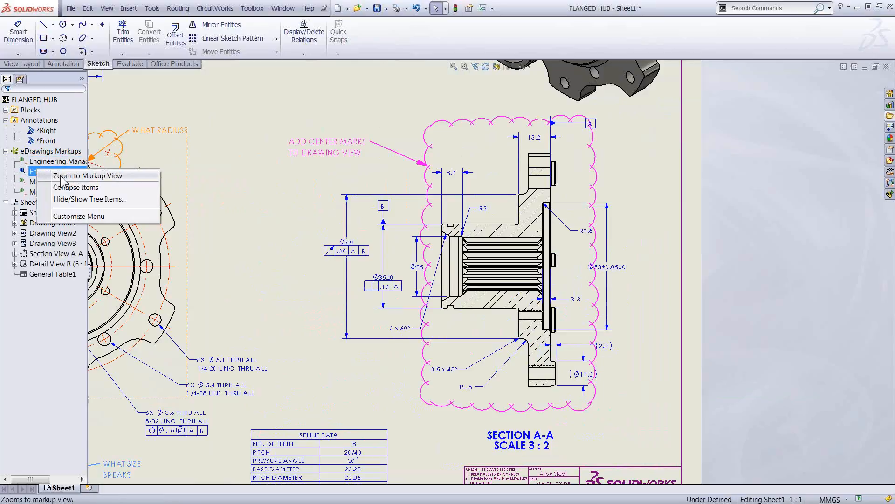
pyautogui.click(61, 176)
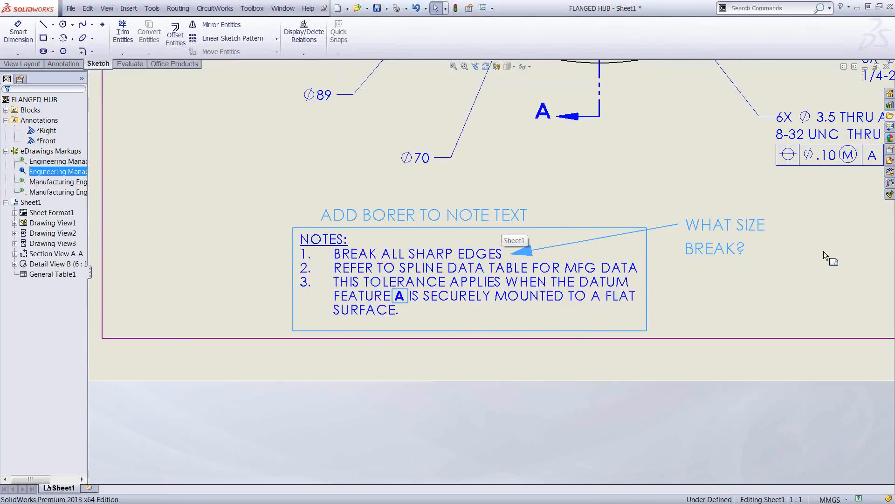
# Step: Zoom to the markup views of the two manufacturing engineering markups, on the front view and on the groove
pyautogui.rightClick(56, 182)
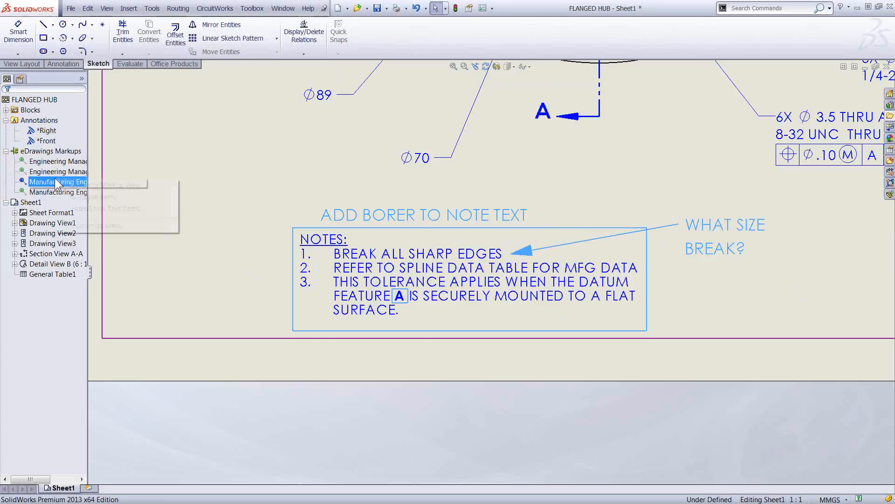
pyautogui.click(71, 184)
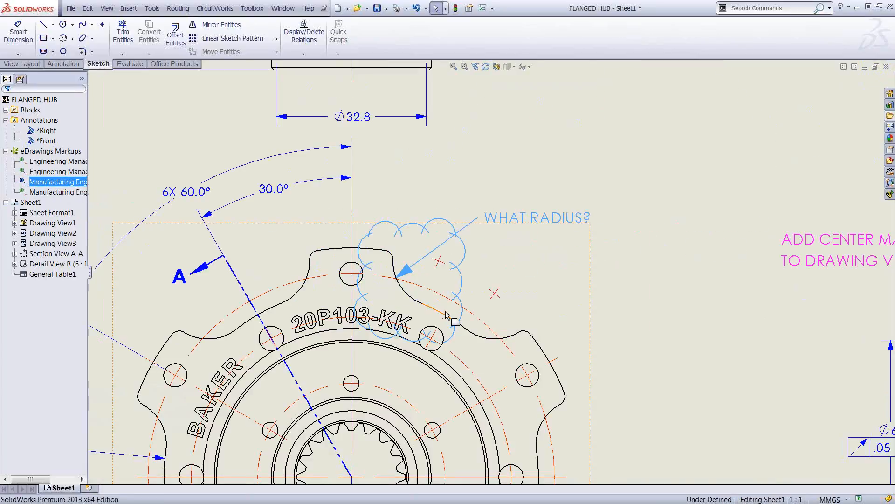
pyautogui.rightClick(47, 192)
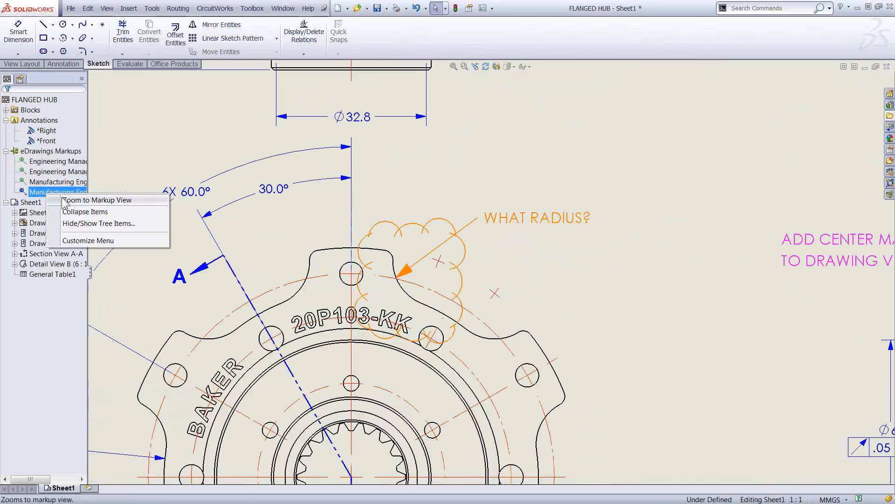
pyautogui.click(82, 200)
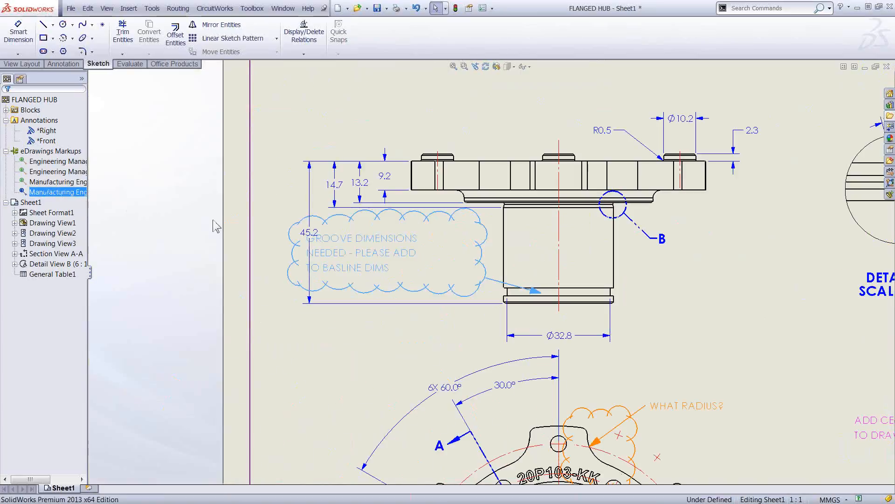
# Step: Hide all eDrawings markups in the FLANGED HUB drawing
pyautogui.click(54, 161)
pyautogui.click(47, 151)
pyautogui.rightClick(35, 151)
pyautogui.click(61, 153)
# Step: Add centerlines automatically to the whole of Section View A-A using the Centerline annotation's Select View option
pyautogui.scroll(5, 746, 326)
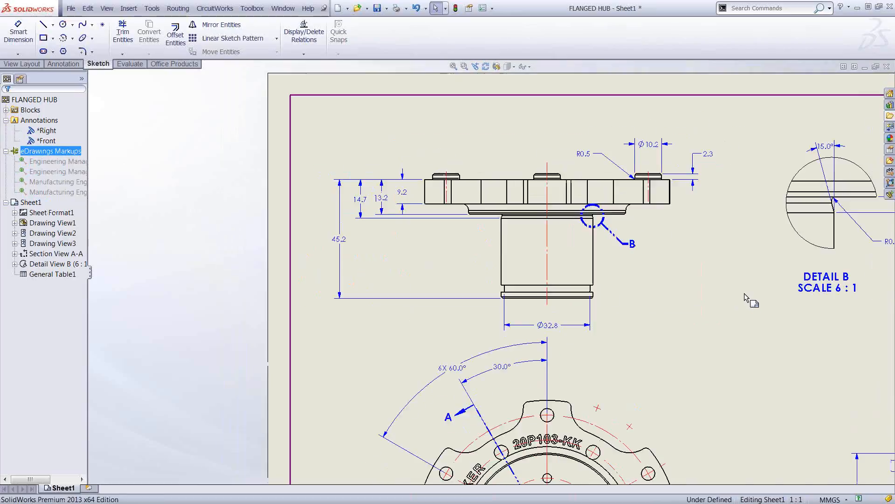
pyautogui.scroll(-3, 627, 308)
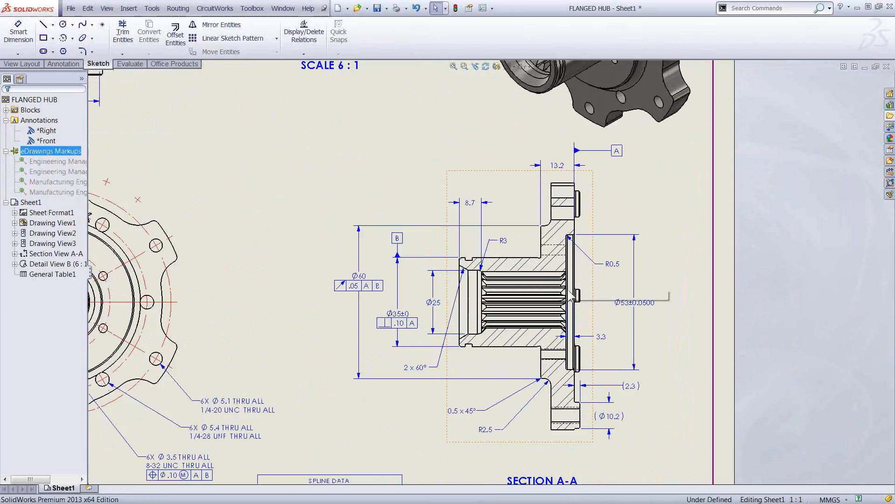
pyautogui.scroll(-1, 599, 258)
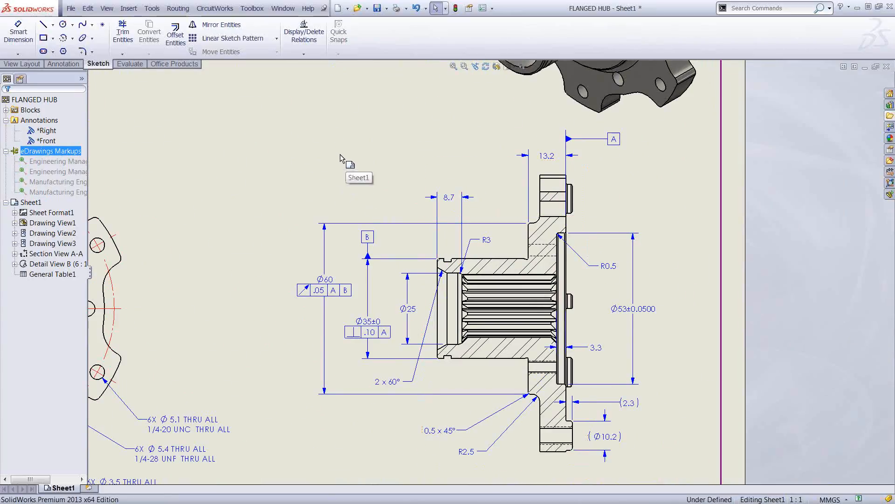
pyautogui.click(353, 175)
pyautogui.click(431, 180)
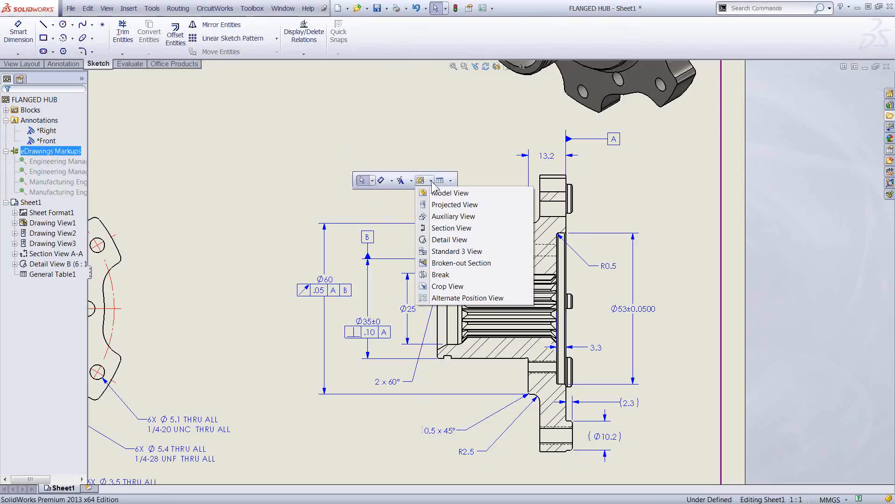
pyautogui.click(411, 181)
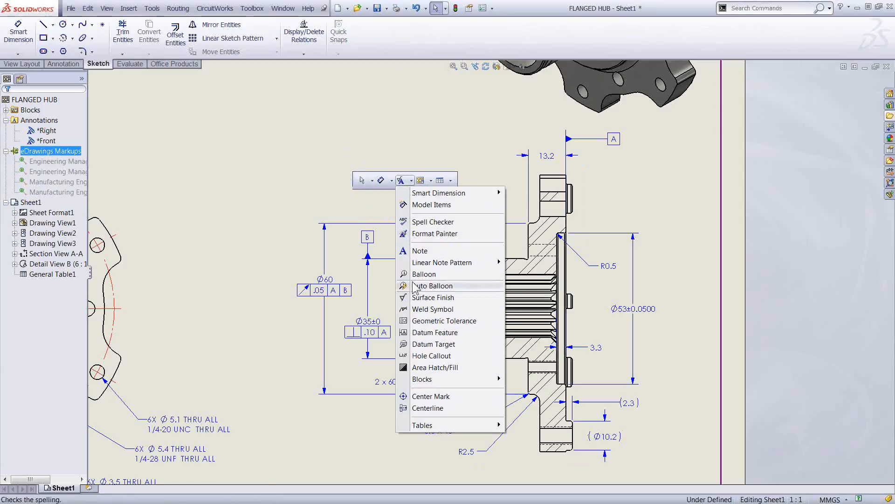
pyautogui.click(418, 408)
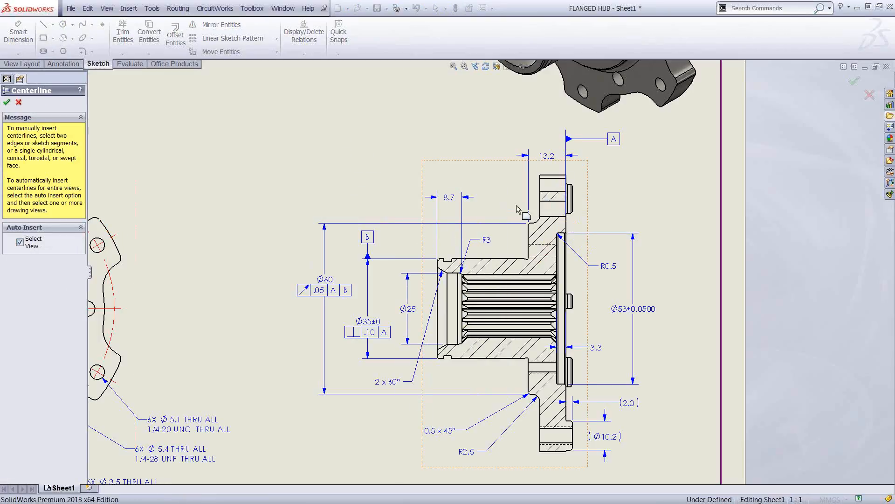
pyautogui.click(486, 204)
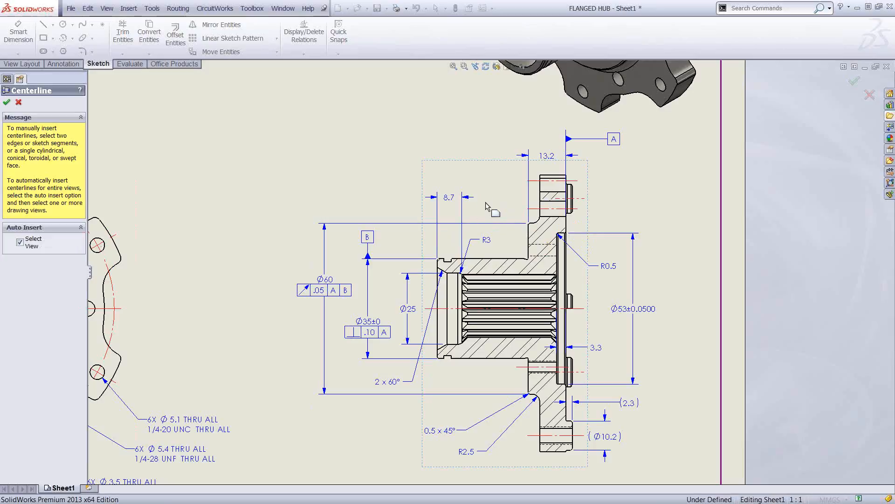
pyautogui.rightClick(558, 213)
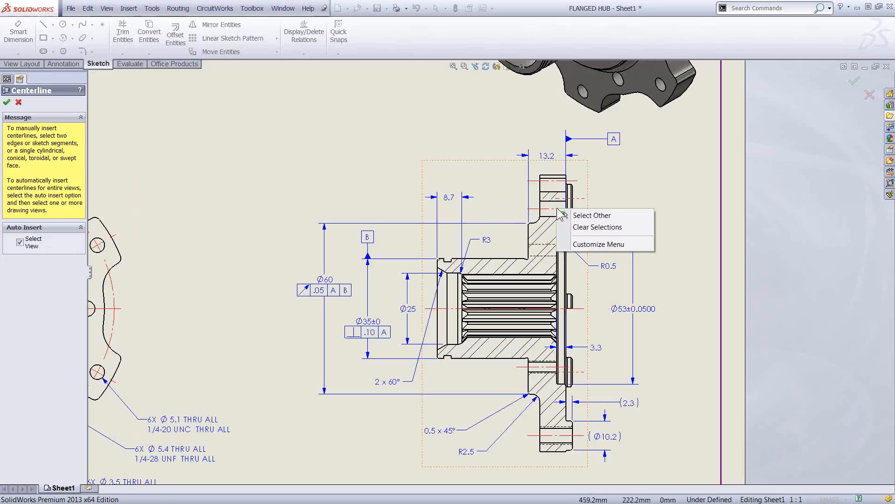
pyautogui.click(7, 103)
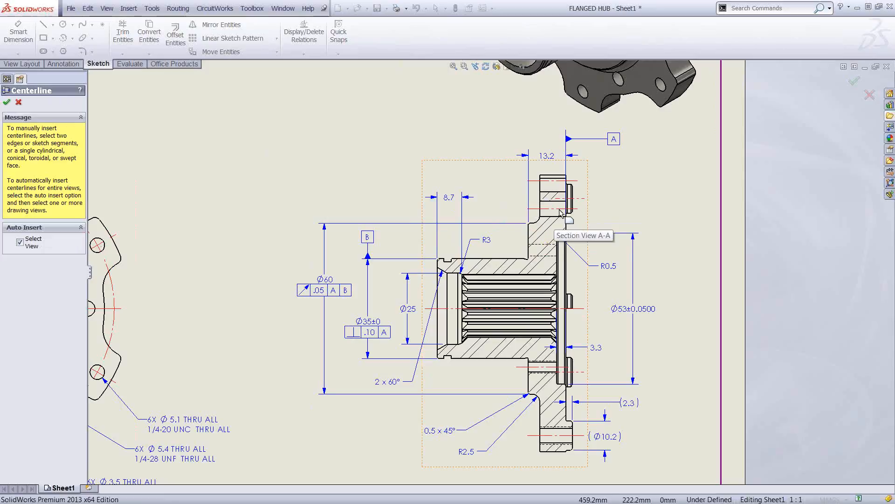
pyautogui.rightClick(563, 215)
pyautogui.click(7, 102)
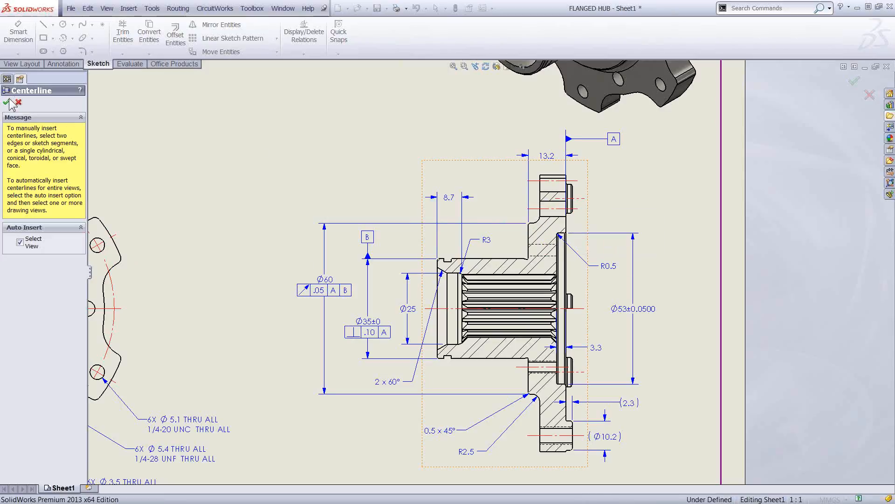
pyautogui.click(7, 102)
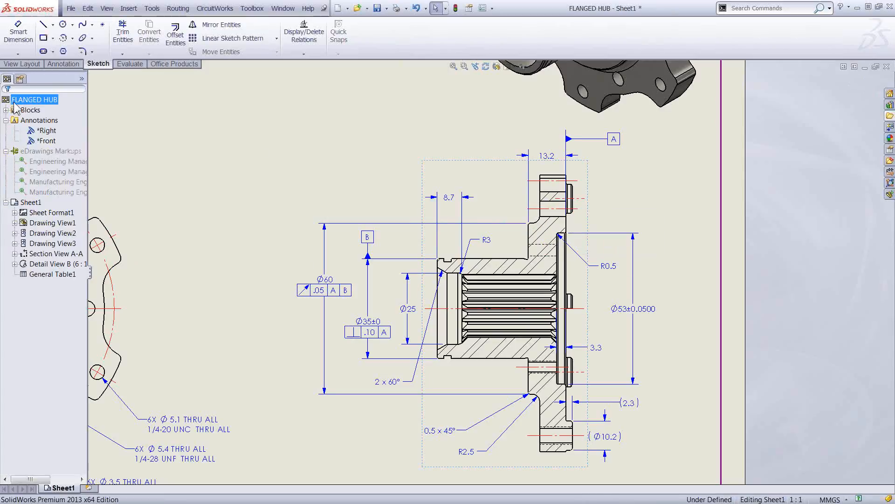
pyautogui.rightClick(556, 210)
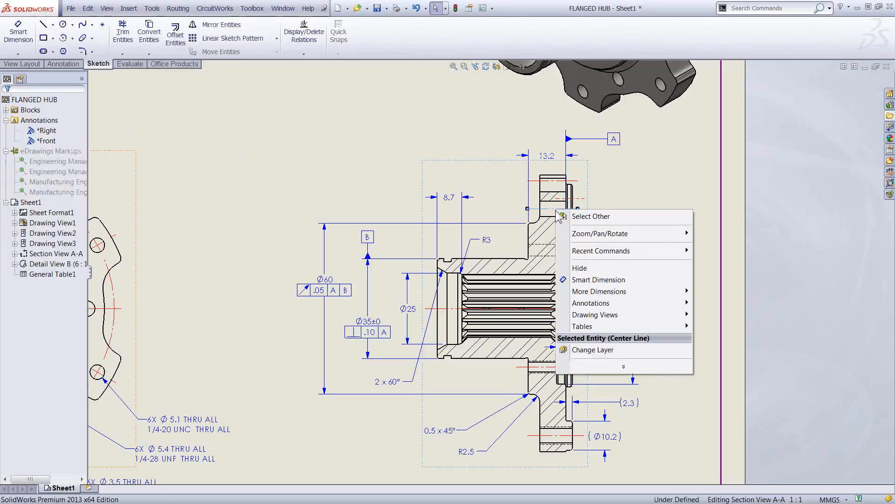
pyautogui.click(601, 351)
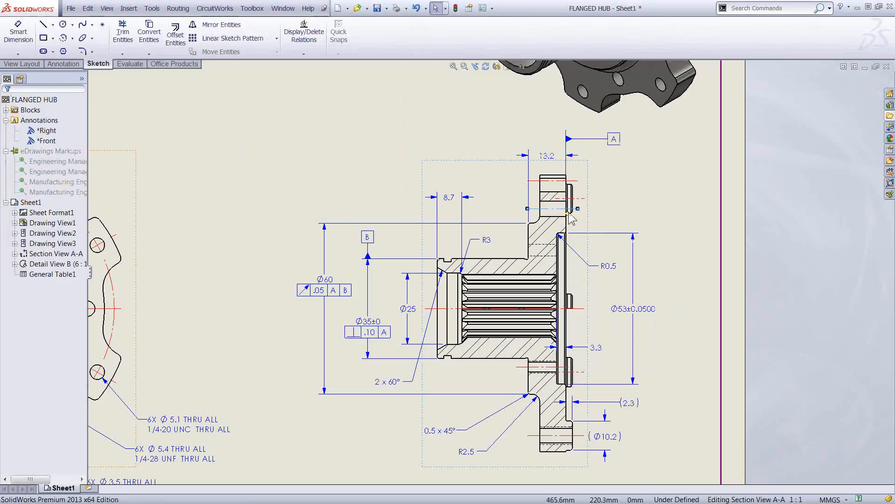
pyautogui.click(630, 268)
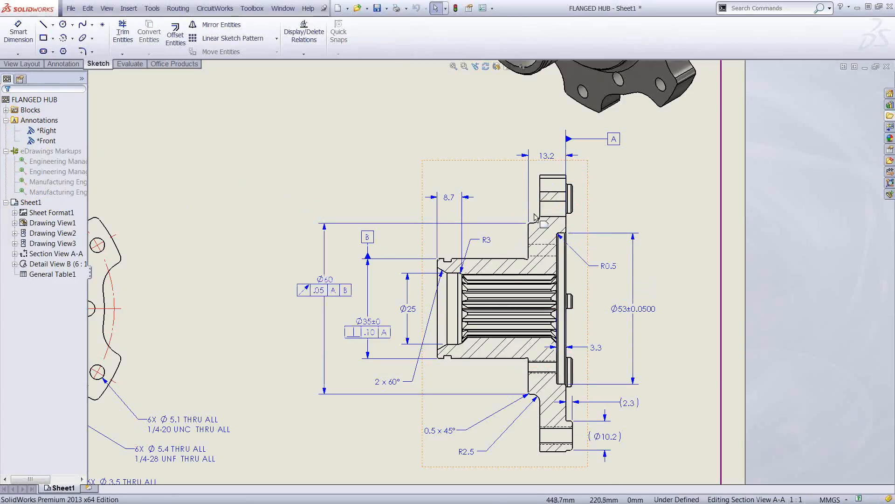
# Step: Insert centerlines in Section View A-A with the Centerline annotation's automatic Select View option
pyautogui.click(550, 214)
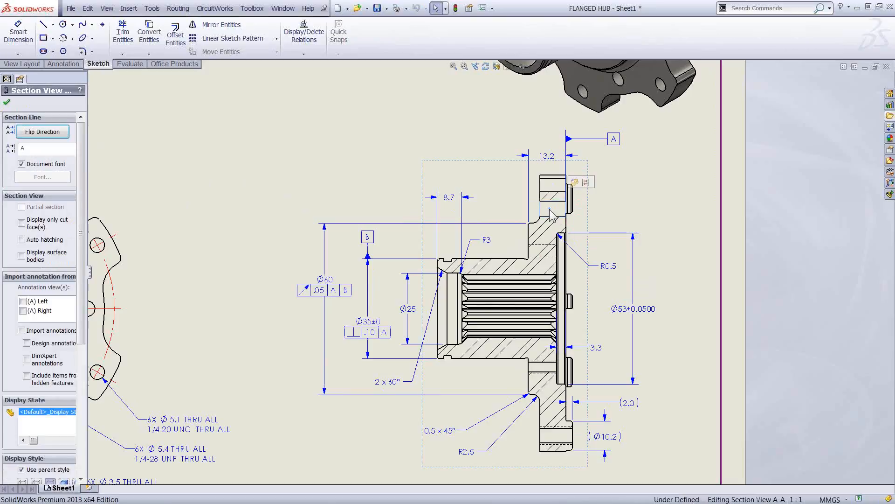
pyautogui.press('s')
pyautogui.click(627, 218)
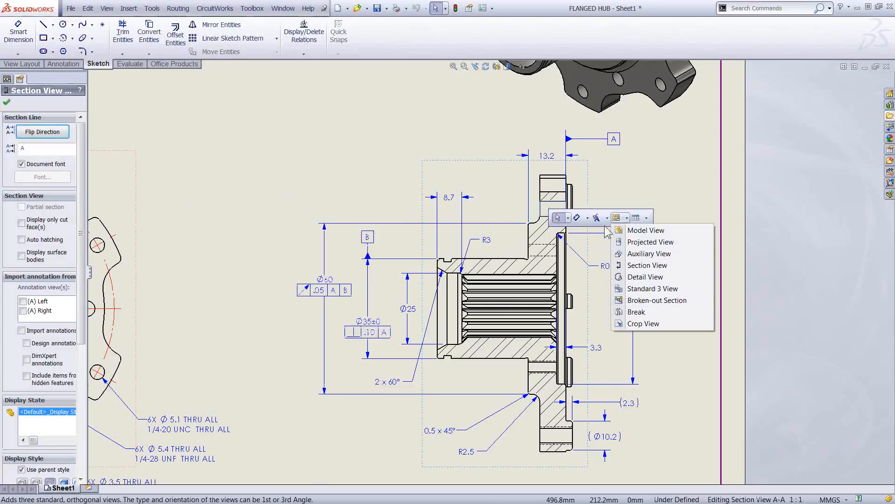
pyautogui.click(608, 217)
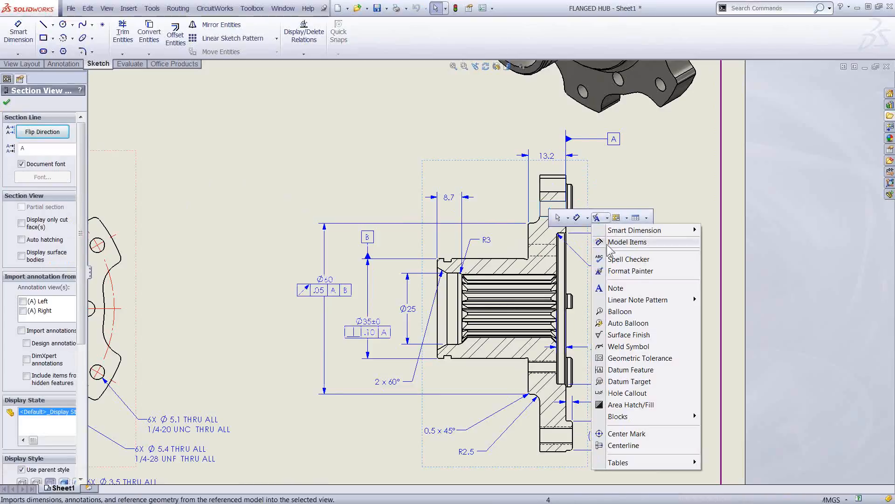
pyautogui.click(615, 444)
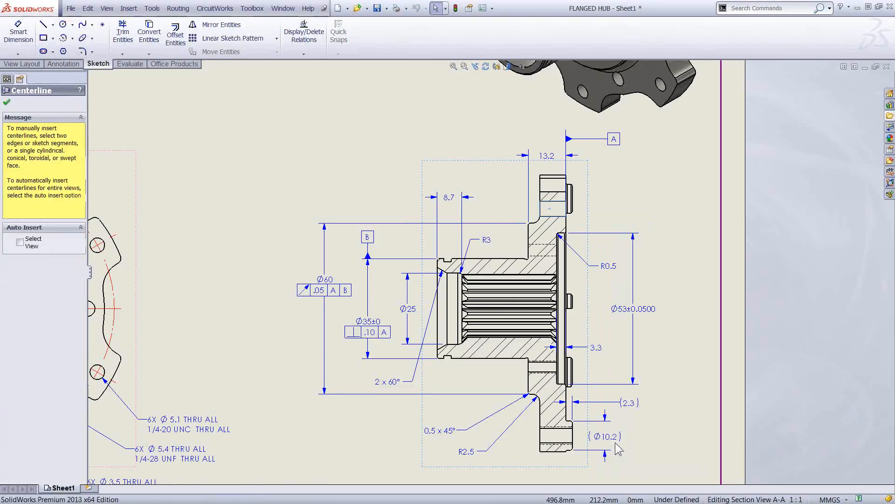
pyautogui.click(20, 242)
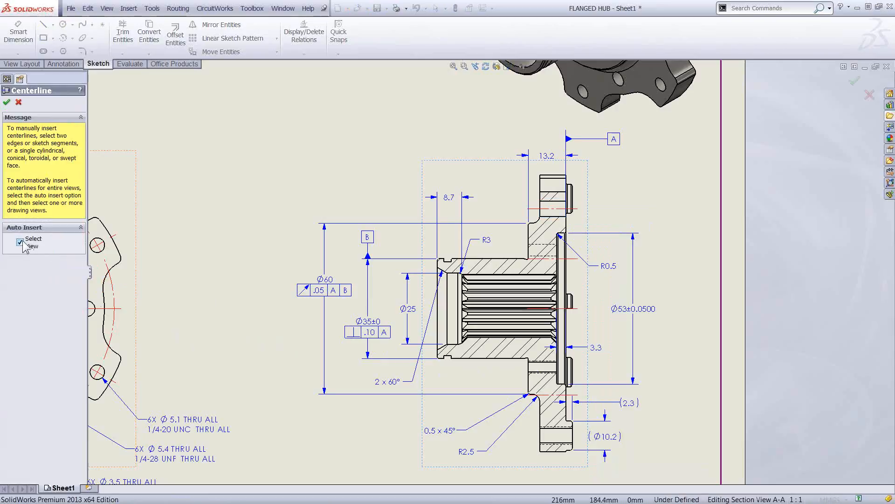
pyautogui.click(496, 368)
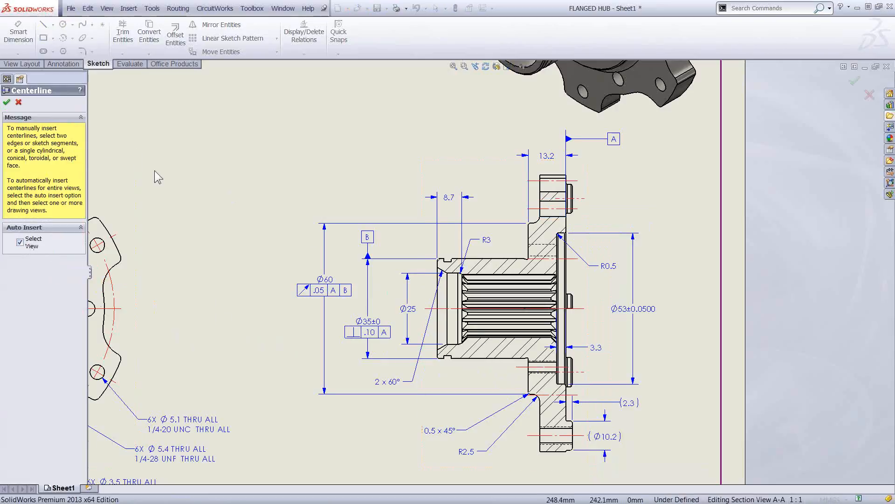
pyautogui.click(7, 102)
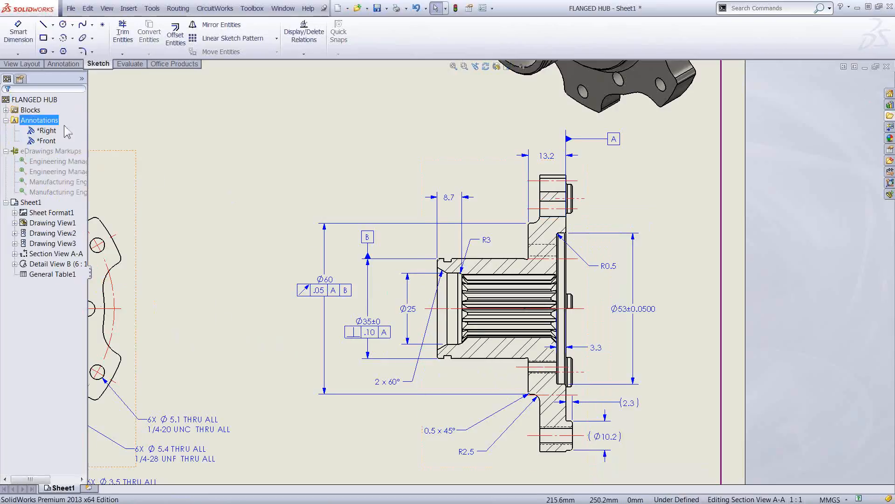
# Step: Examine the layer choices for the upper flange hole's centerline and the drawing's layers in the Layers dialog
pyautogui.rightClick(552, 210)
pyautogui.click(588, 348)
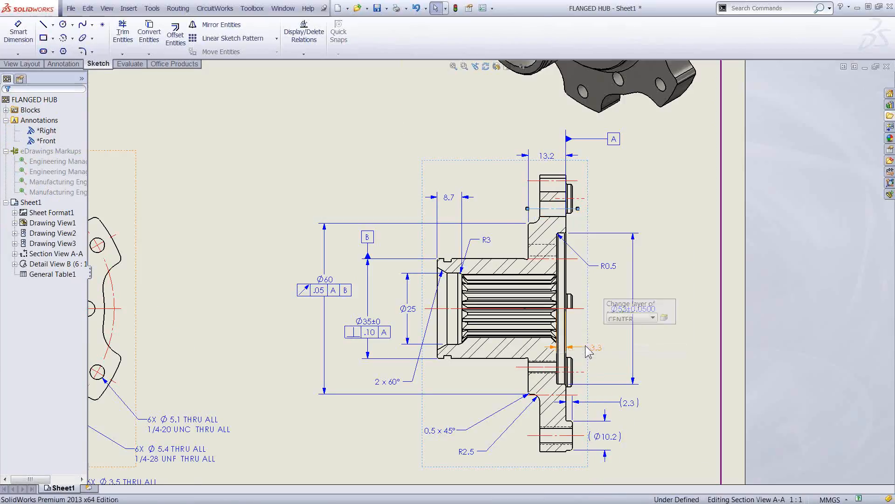
pyautogui.click(653, 318)
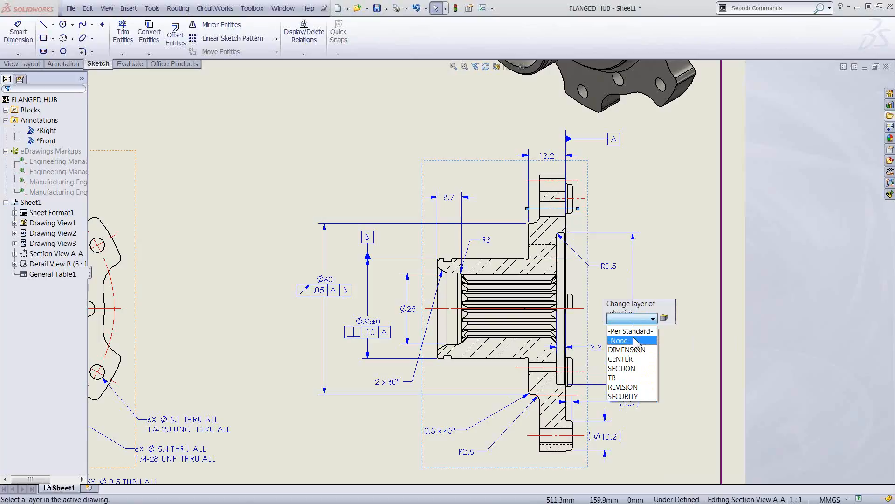
pyautogui.click(663, 318)
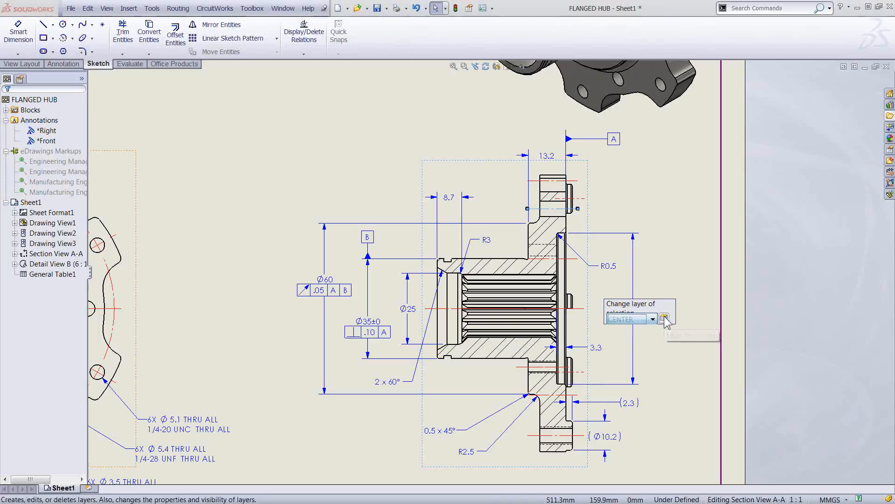
pyautogui.click(663, 318)
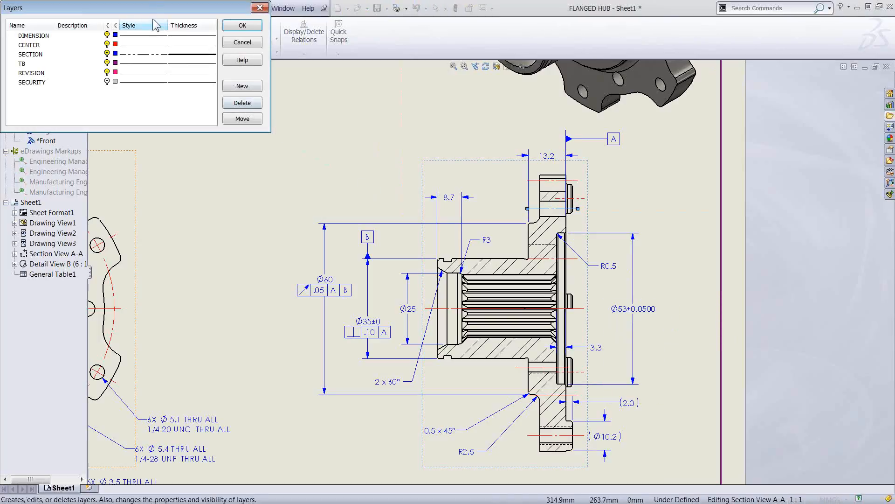
pyautogui.moveTo(148, 9); pyautogui.dragTo(300, 97)
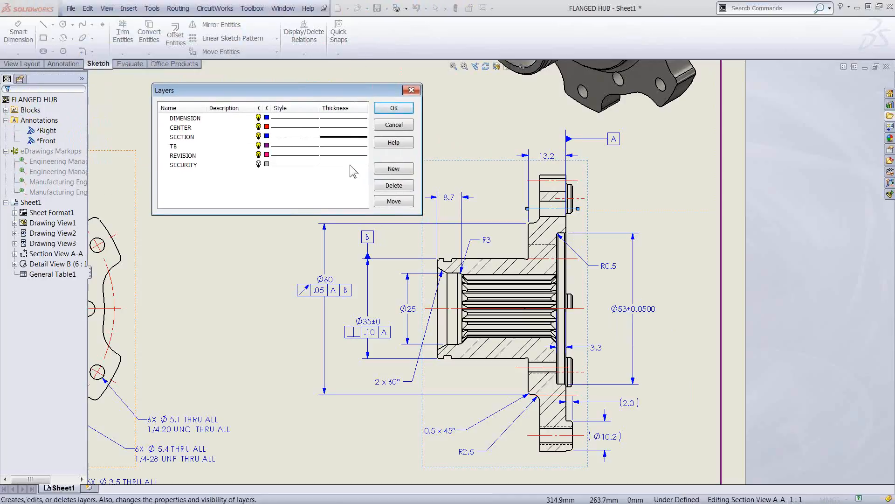
pyautogui.click(191, 122)
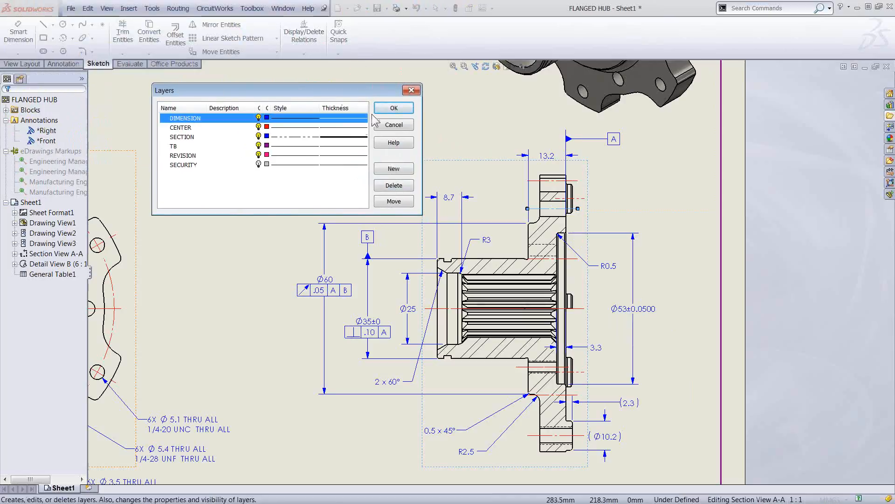
pyautogui.click(394, 107)
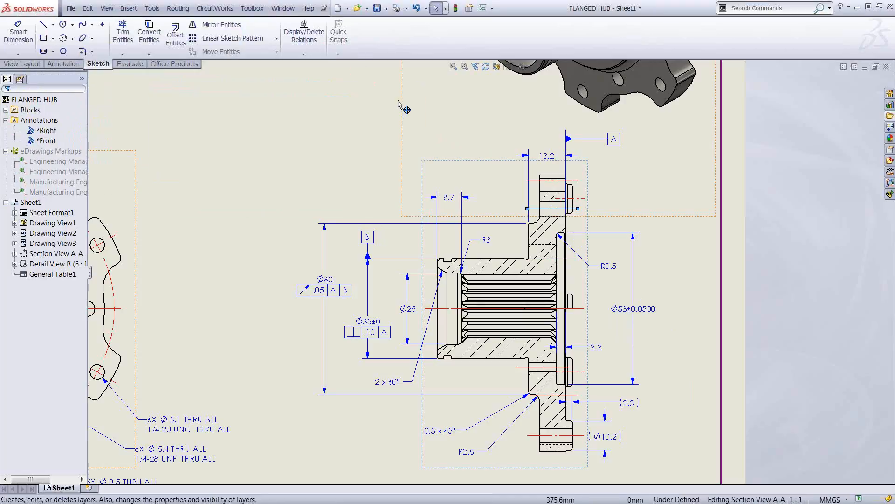
# Step: Link the precisions of the 53 mm diameter dimension in Section View A-A with the model
pyautogui.click(645, 320)
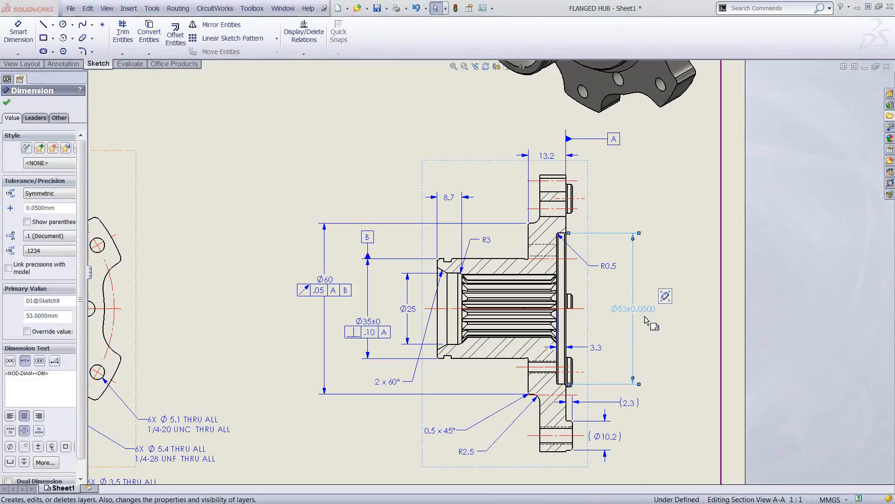
pyautogui.scroll(-5, 653, 322)
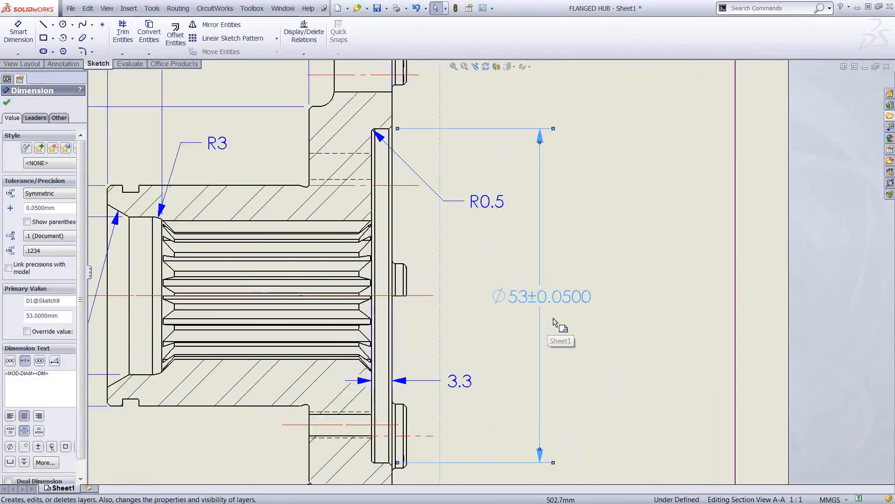
pyautogui.scroll(-2, 555, 321)
pyautogui.scroll(4, 631, 332)
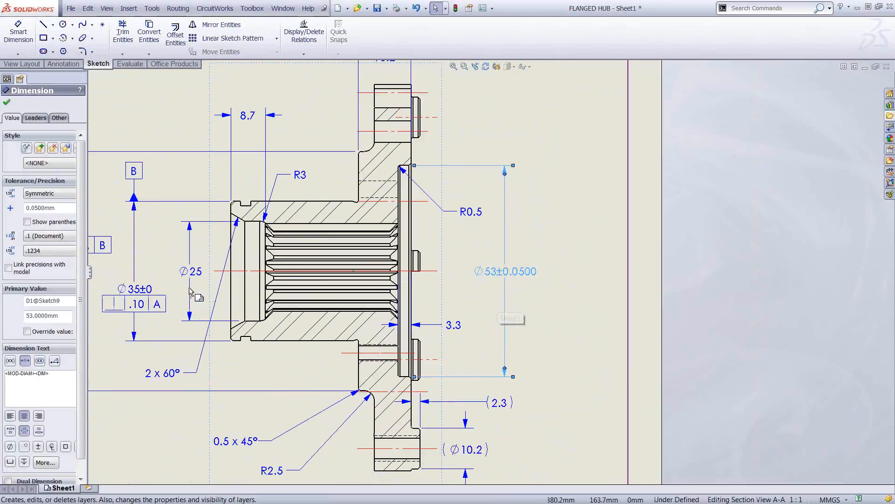
pyautogui.scroll(-2, 504, 273)
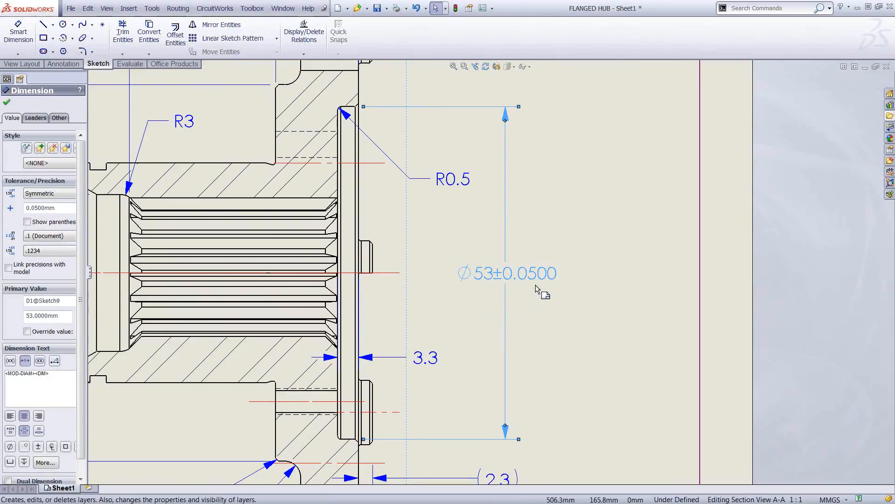
pyautogui.click(9, 267)
pyautogui.scroll(3, 531, 298)
pyautogui.moveTo(466, 301); pyautogui.dragTo(569, 327, button='middle')
pyautogui.scroll(2, 569, 322)
pyautogui.scroll(-1, 566, 329)
pyautogui.scroll(3, 449, 324)
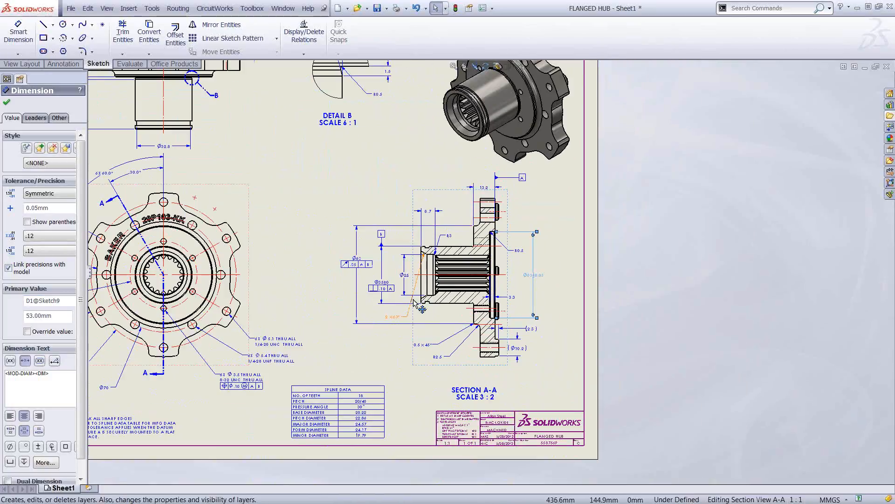
pyautogui.scroll(-3, 413, 304)
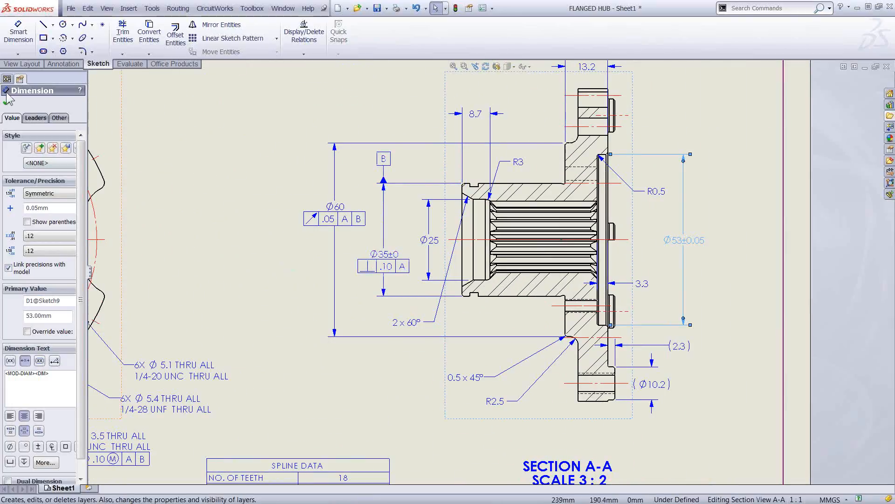
pyautogui.click(7, 103)
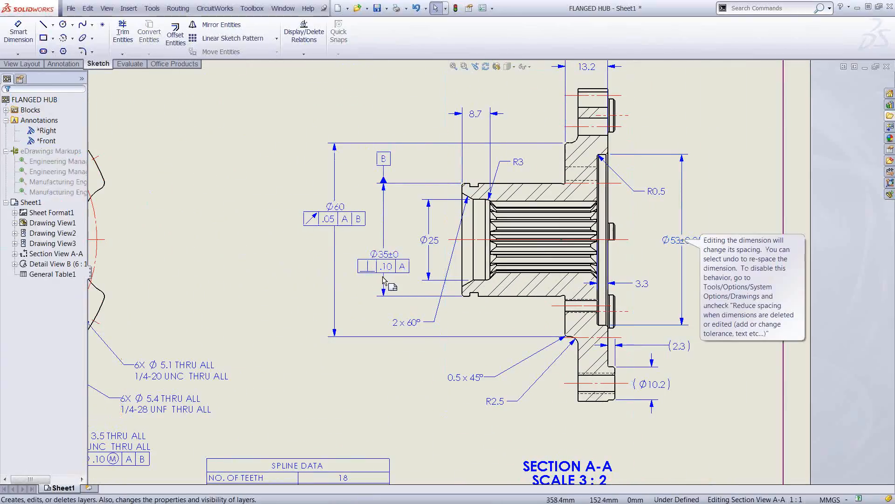
# Step: Enable Break Lines for extension and dimension lines on the Ø60, Ø35 and Ø25 dimensions, and move the 2 x 60° chamfer dimension lower
pyautogui.scroll(-3, 452, 295)
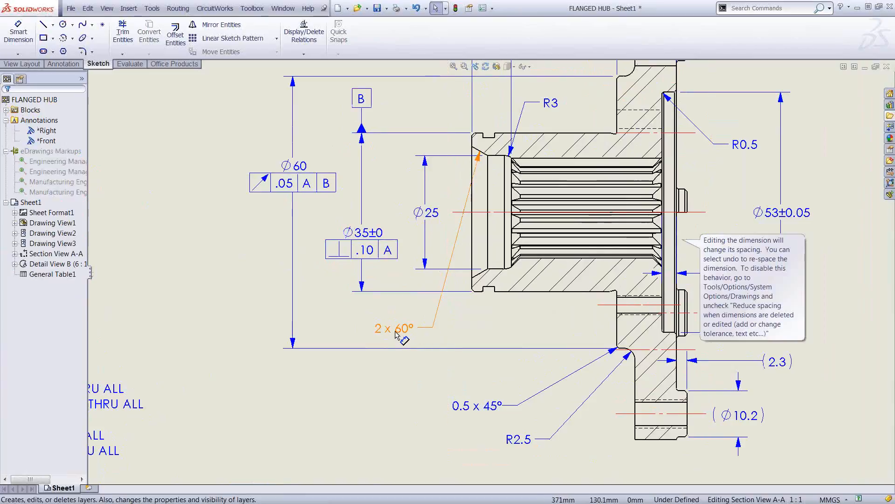
pyautogui.moveTo(364, 323); pyautogui.dragTo(417, 328)
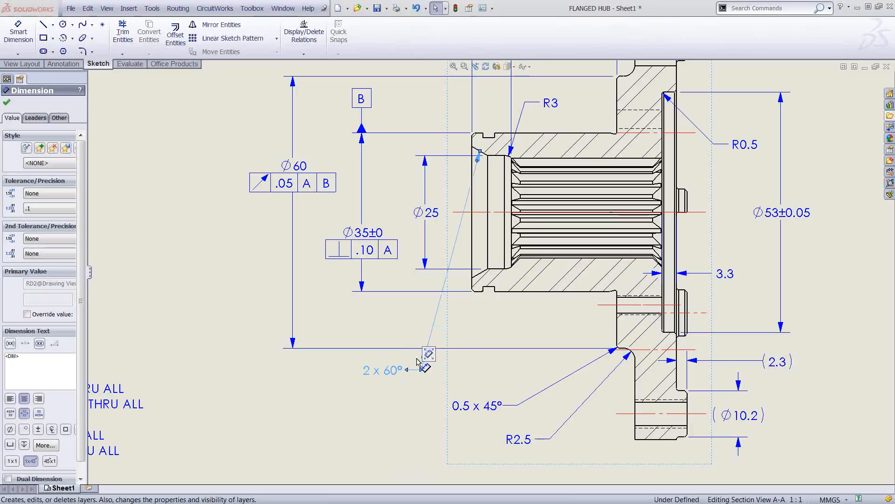
pyautogui.moveTo(417, 358); pyautogui.dragTo(254, 72)
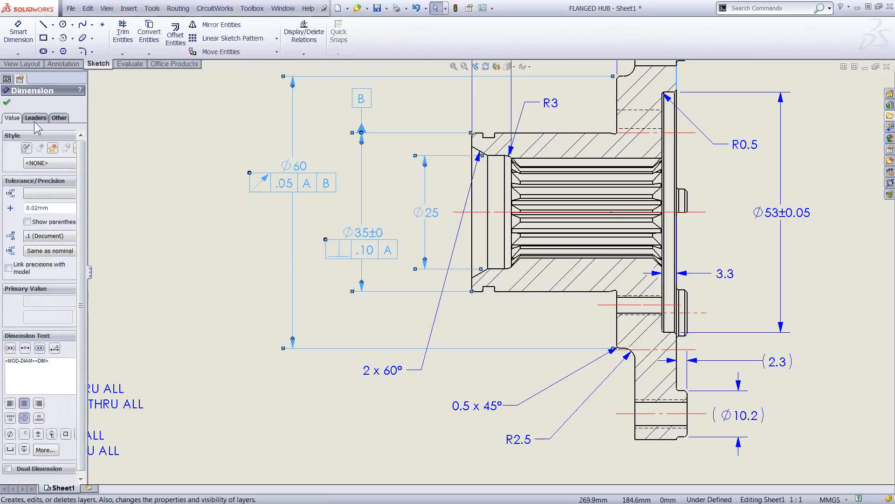
pyautogui.click(35, 118)
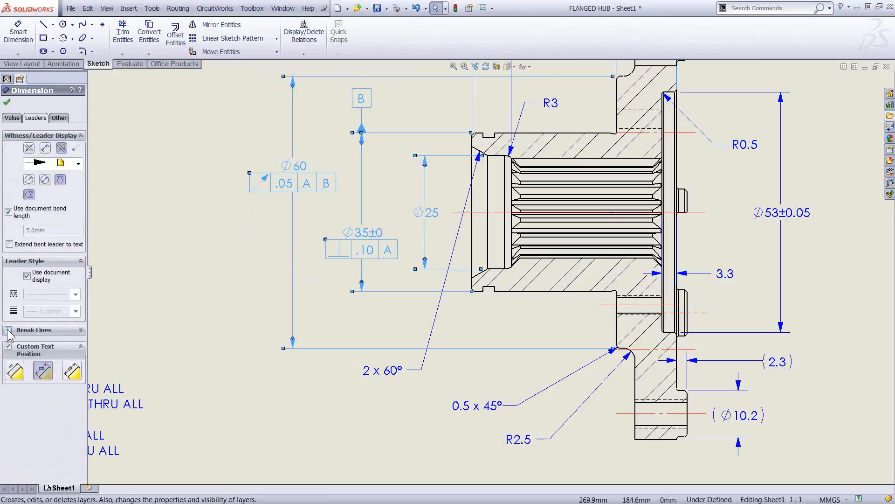
pyautogui.click(8, 330)
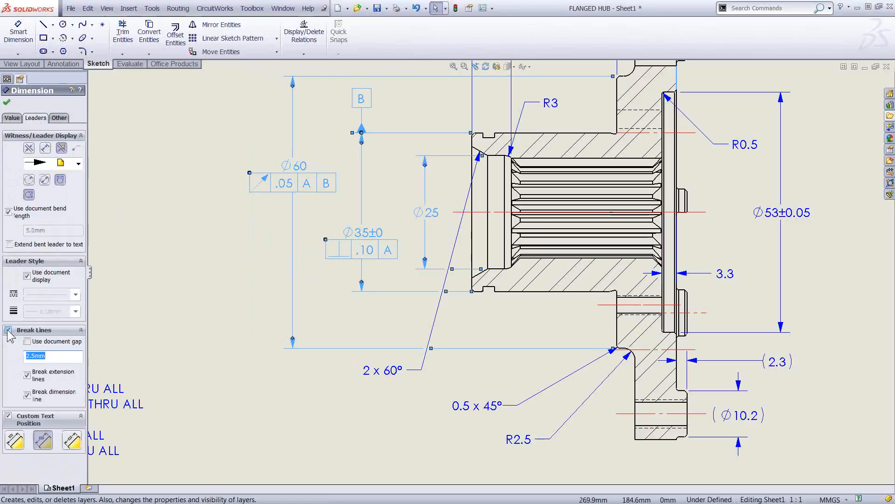
pyautogui.click(29, 397)
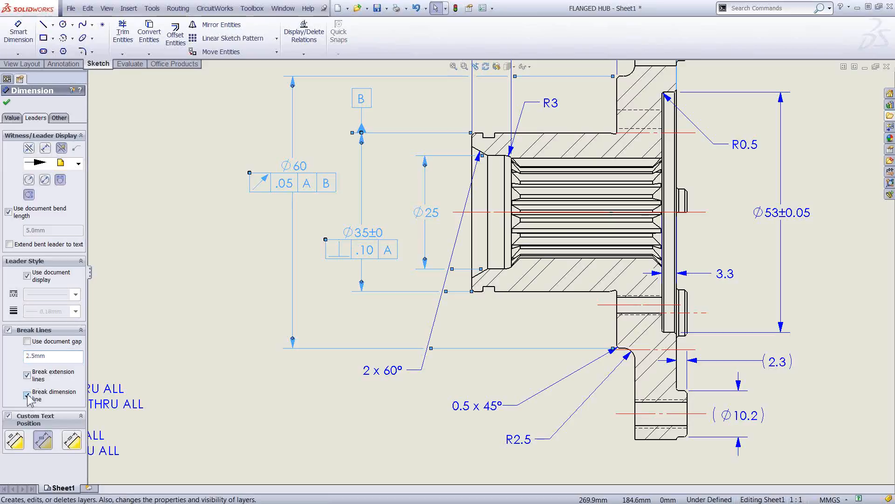
pyautogui.click(7, 104)
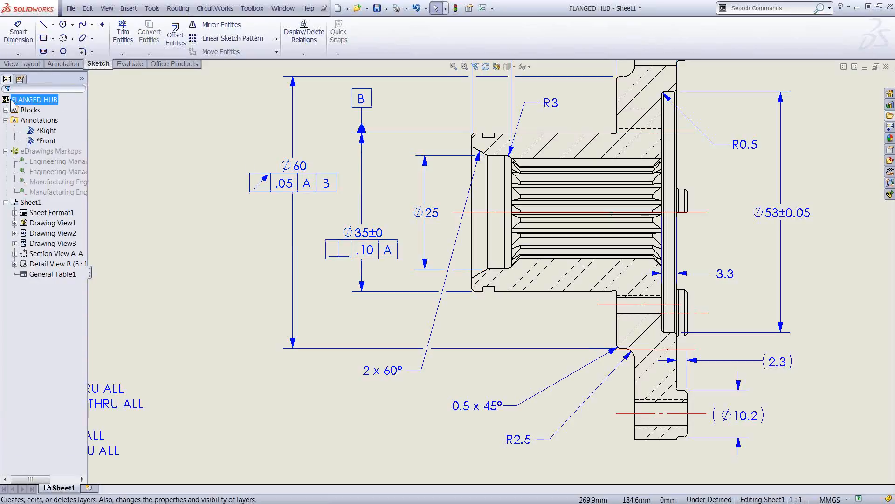
pyautogui.moveTo(393, 377); pyautogui.dragTo(399, 404)
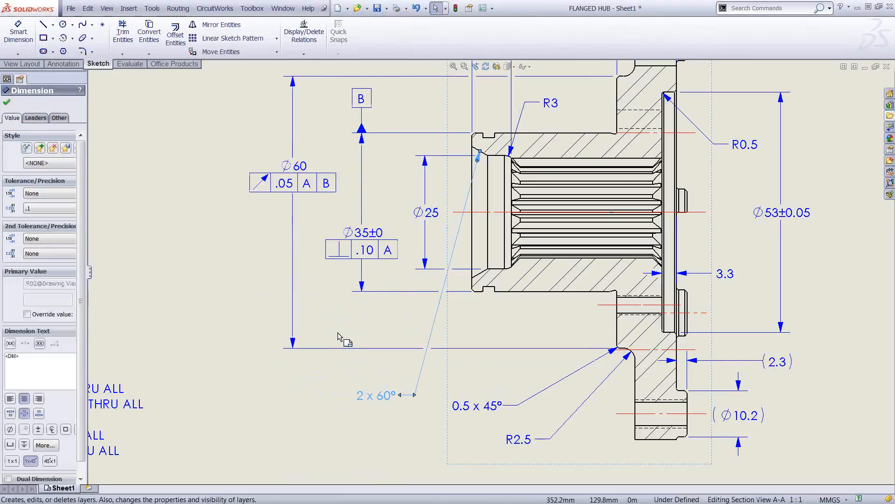
# Step: Add the text "See Note 3" below the .05 A B runout tolerance frame of the Ø60 dimension
pyautogui.click(285, 184)
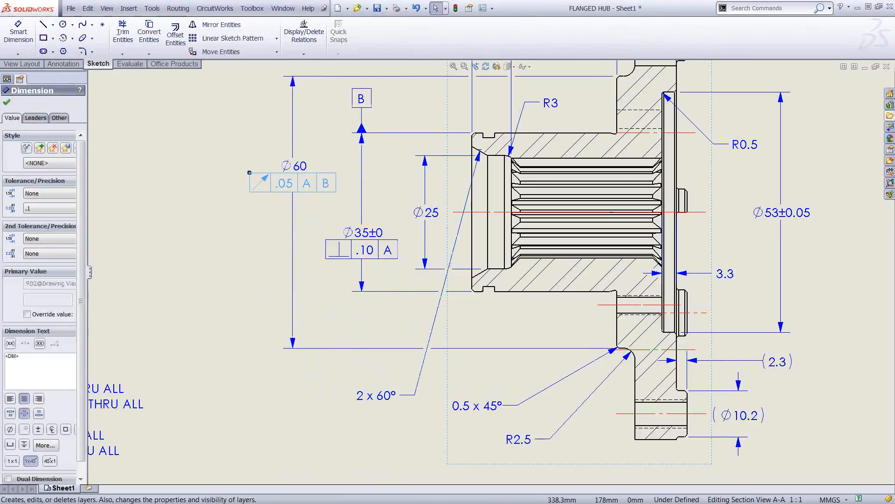
pyautogui.doubleClick(298, 186)
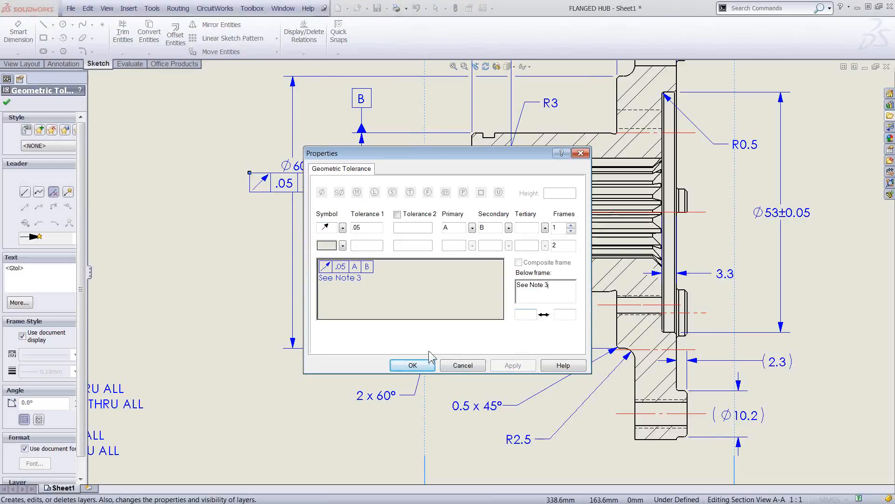
pyautogui.click(412, 365)
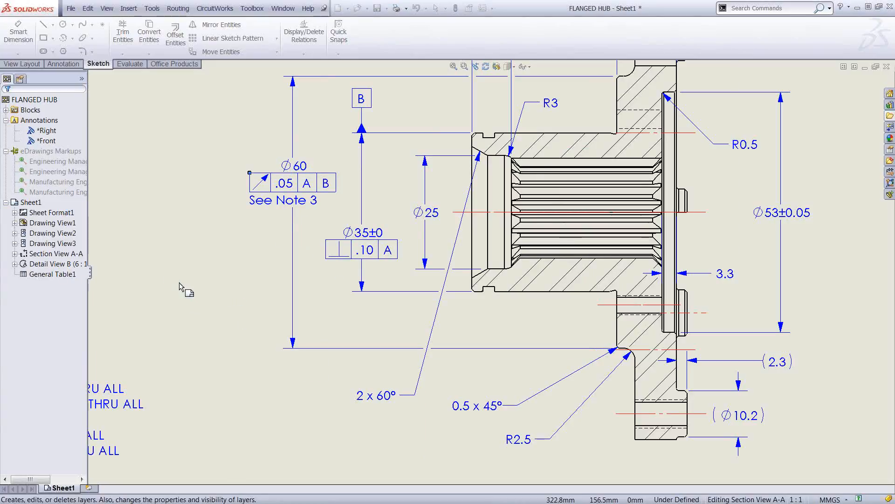
# Step: Insert the scalloped flange cutout's model dimensions 12X R2, 12X R10 and 22° TYP into Drawing View1 using Model Items
pyautogui.scroll(2, 185, 284)
pyautogui.moveTo(200, 284)
pyautogui.mouseDown(button='middle')
pyautogui.moveTo(460, 345)
pyautogui.moveTo(520, 347)
pyautogui.mouseUp(button='middle')
pyautogui.scroll(-1, 476, 204)
pyautogui.scroll(2, 452, 185)
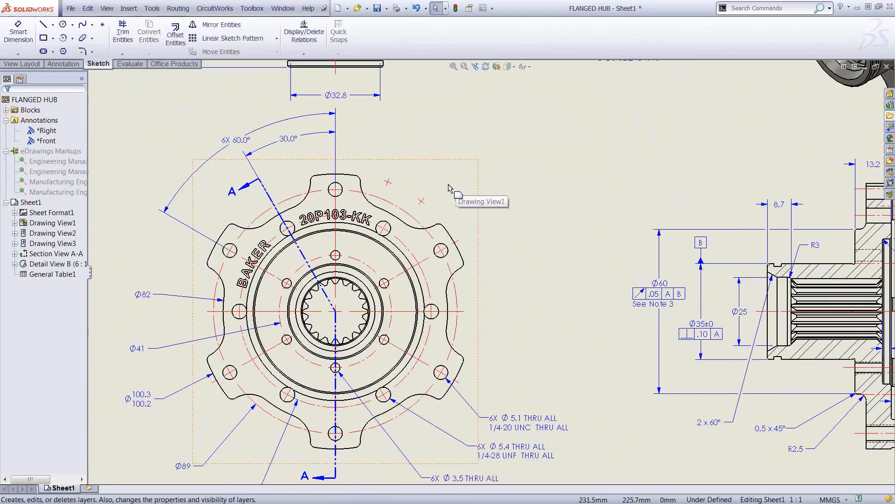
pyautogui.scroll(-1, 443, 191)
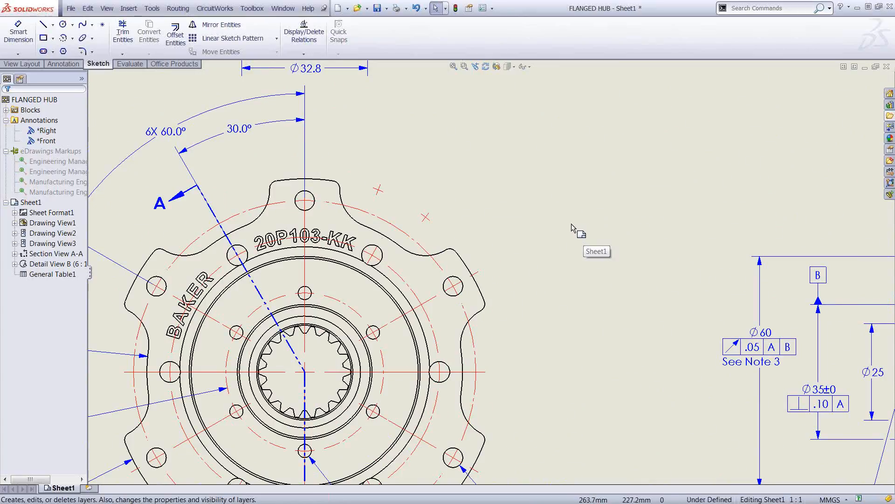
pyautogui.click(585, 243)
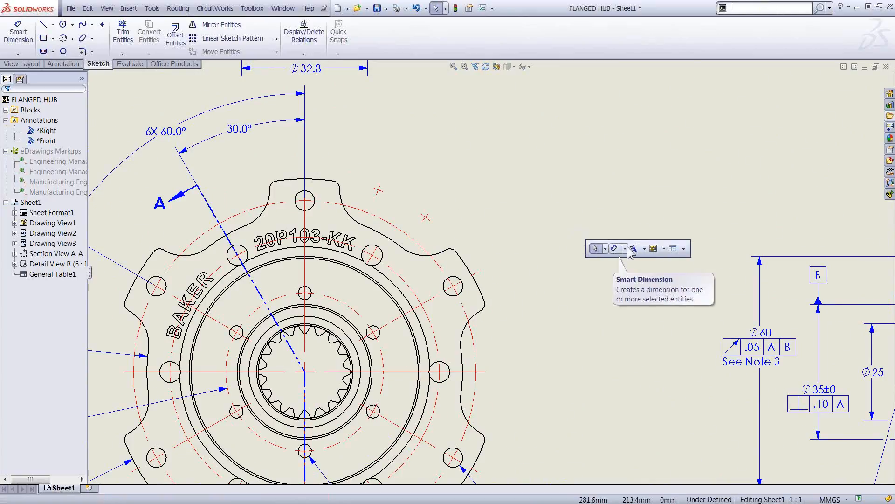
pyautogui.click(664, 249)
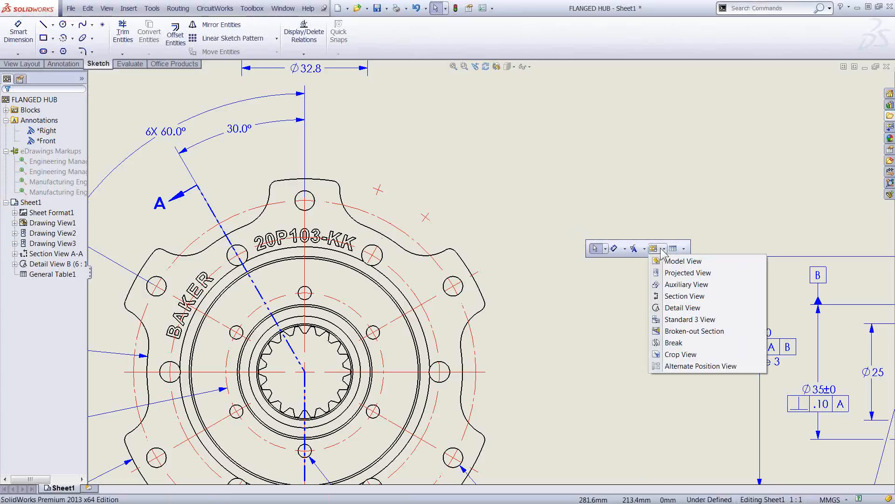
pyautogui.click(645, 248)
pyautogui.click(645, 249)
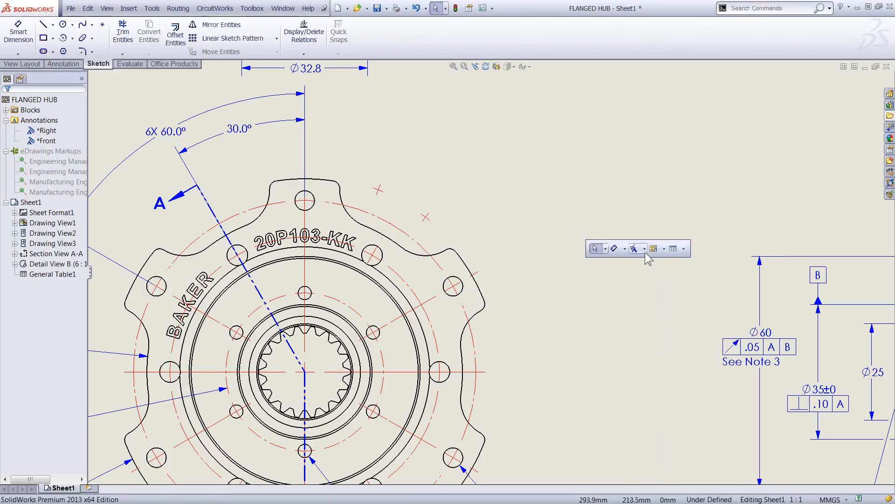
pyautogui.click(645, 249)
pyautogui.click(656, 273)
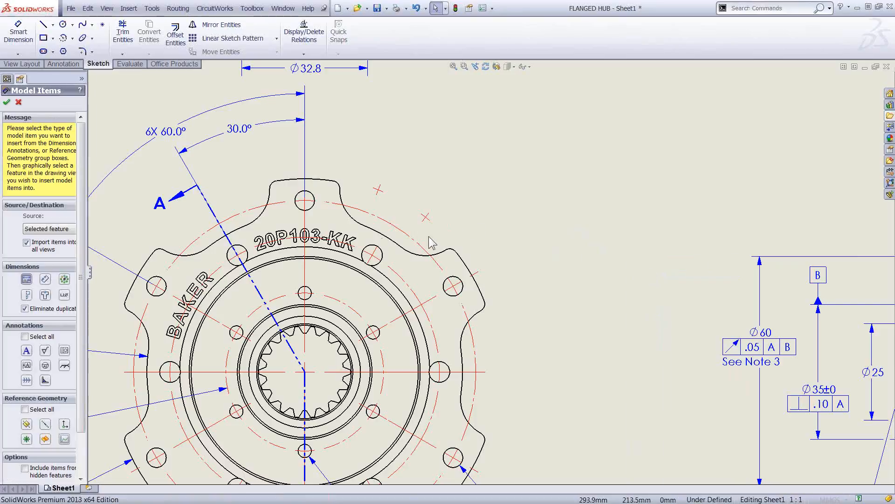
pyautogui.click(394, 247)
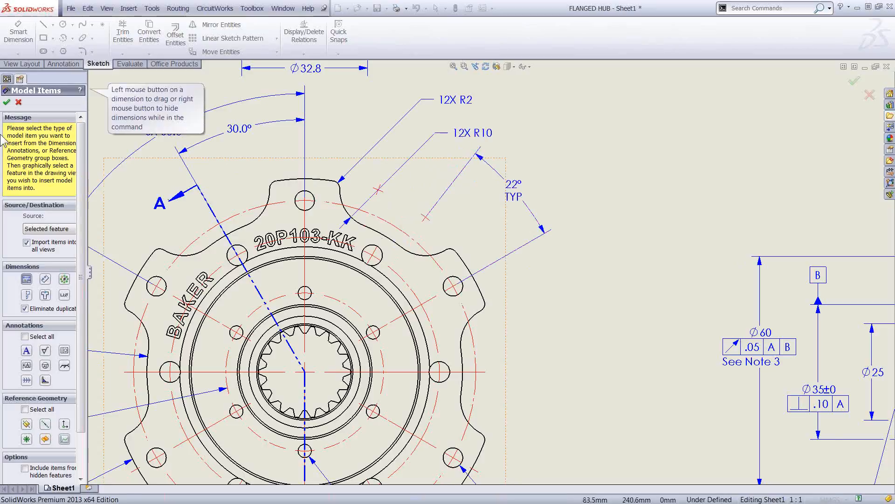
# Step: Include toleranced dimensions among the model items to insert and accept the insertion
pyautogui.moveTo(89, 235); pyautogui.dragTo(131, 236)
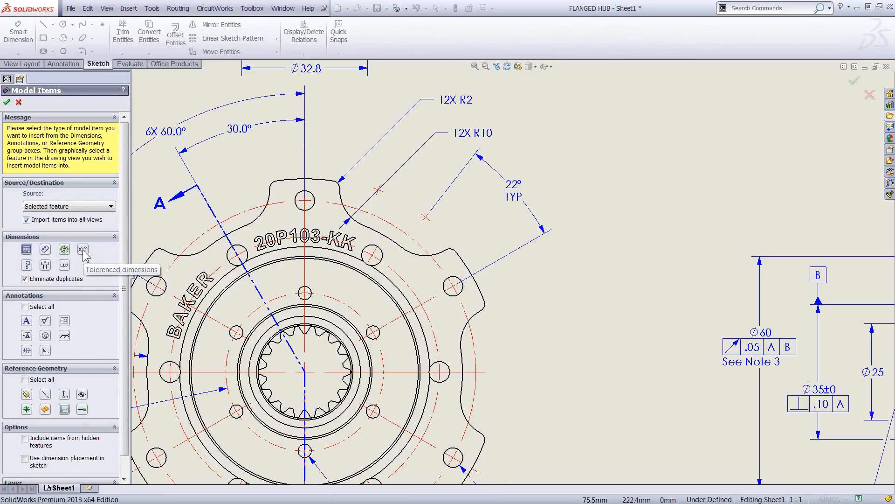
pyautogui.click(83, 251)
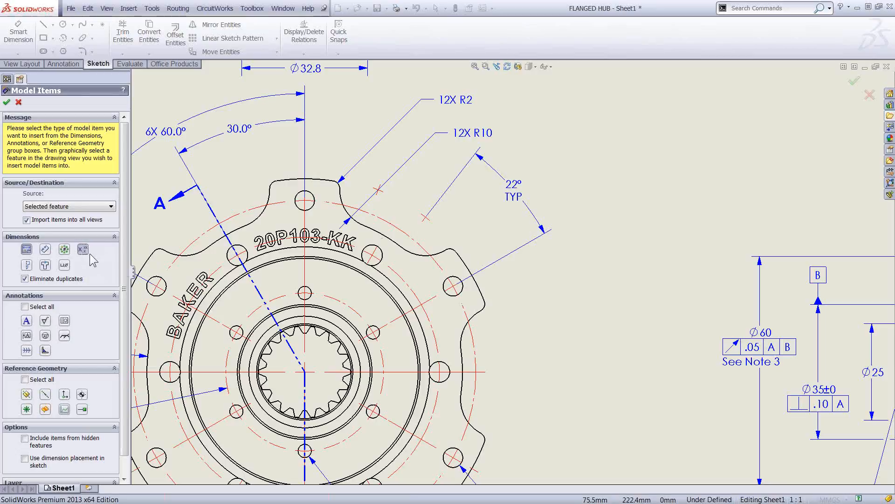
pyautogui.click(6, 103)
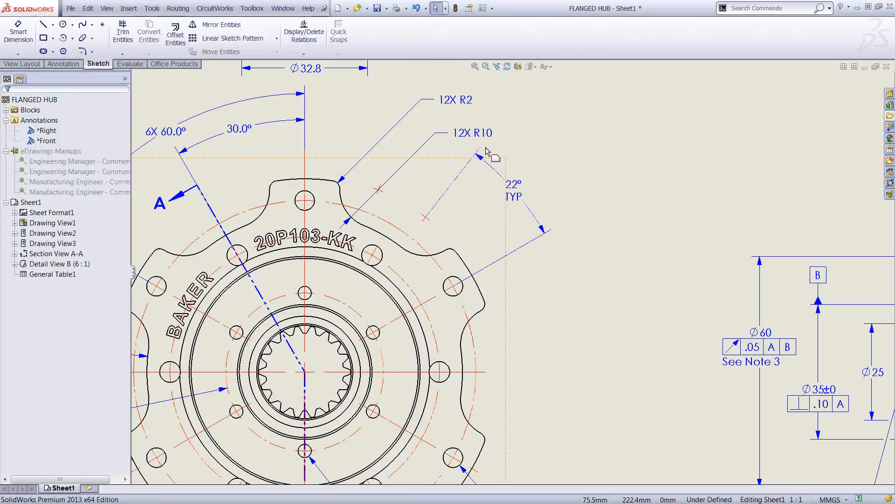
# Step: Set the document's radius arrow placement to smart arrows attaching to arcs and pointing away from the dimension, and reposition the 12X R10 dimension
pyautogui.moveTo(480, 136)
pyautogui.mouseDown()
pyautogui.moveTo(475, 145)
pyautogui.moveTo(482, 135)
pyautogui.mouseUp()
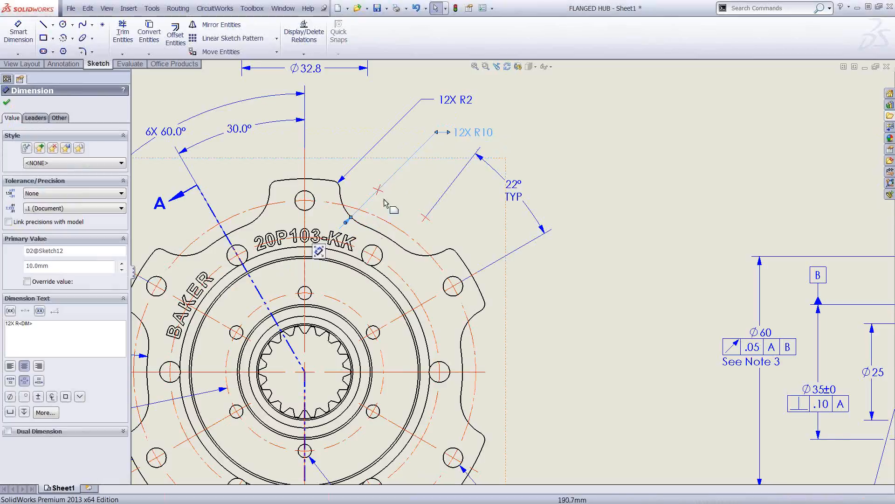
pyautogui.moveTo(462, 132); pyautogui.dragTo(445, 149)
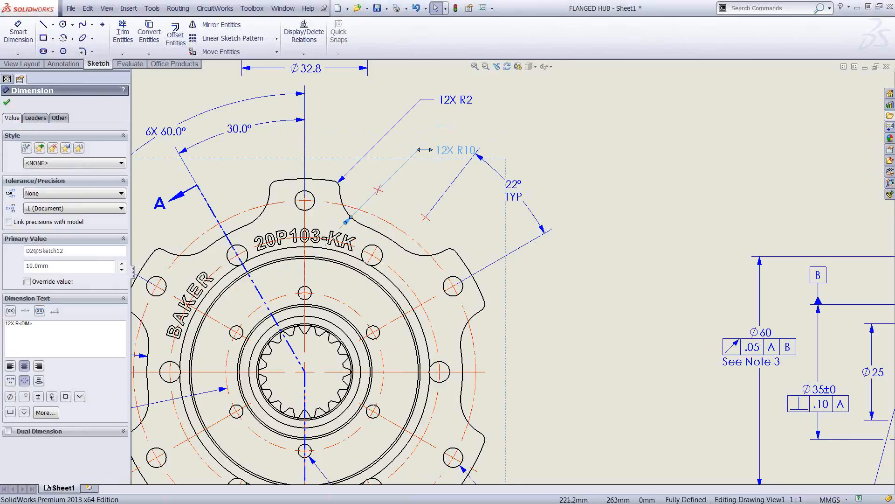
pyautogui.click(484, 9)
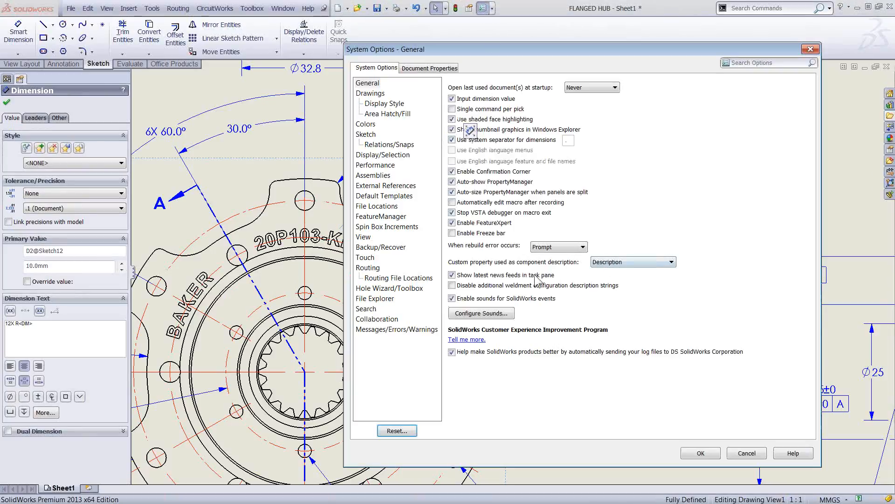
pyautogui.click(419, 70)
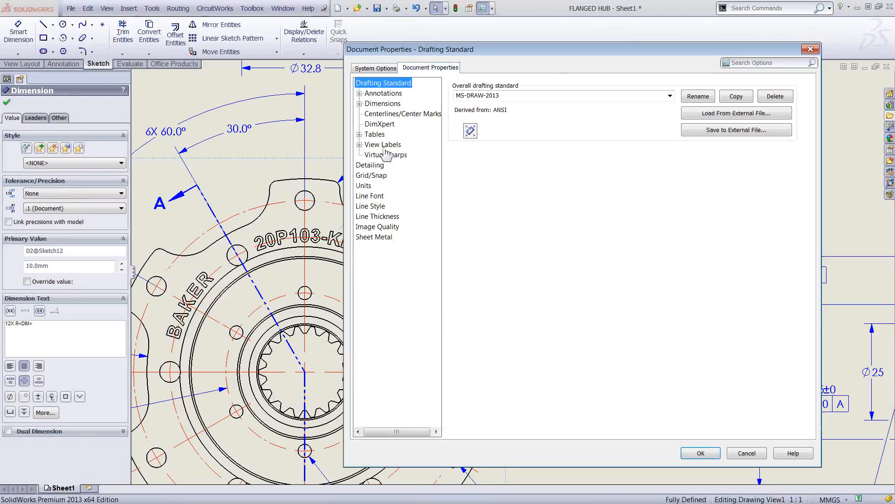
pyautogui.click(359, 104)
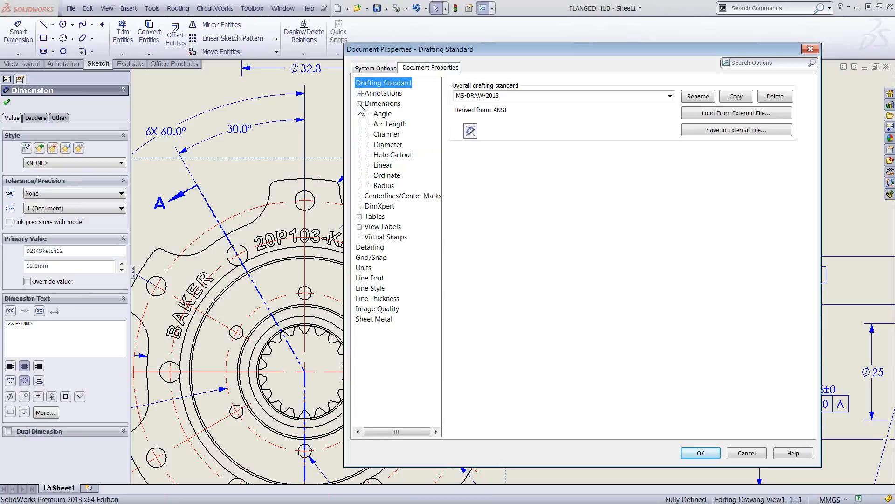
pyautogui.click(383, 186)
pyautogui.click(455, 372)
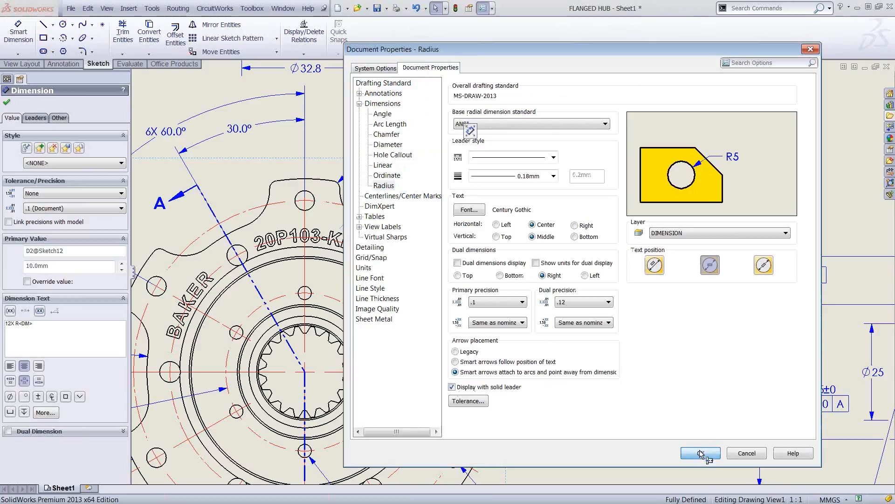
pyautogui.click(701, 453)
pyautogui.moveTo(448, 155); pyautogui.dragTo(475, 135)
# Step: Open the NOTES block for text editing, examine it and the surrounding sheet at different magnifications, and leave the editing
pyautogui.scroll(6, 515, 322)
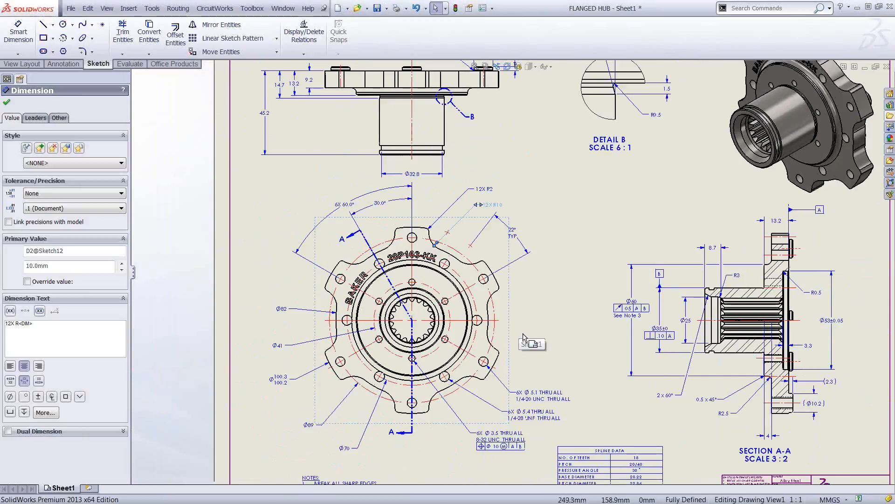
pyautogui.scroll(-3, 461, 344)
pyautogui.scroll(-5, 460, 344)
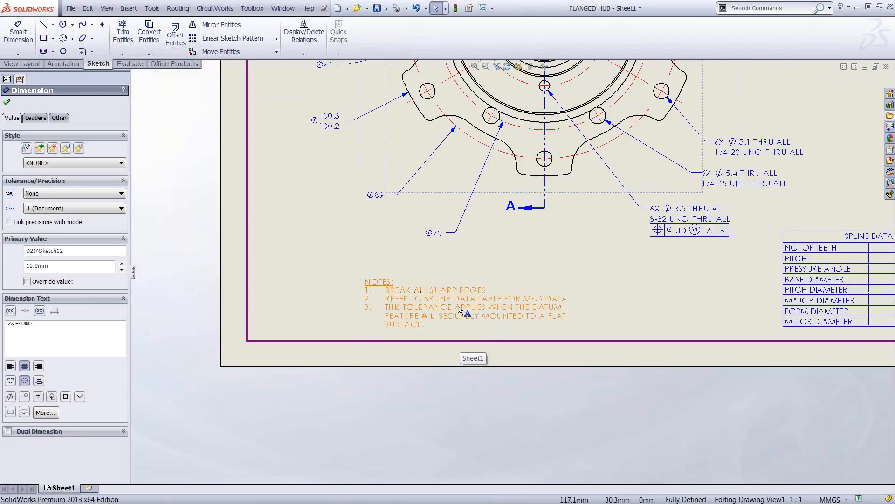
pyautogui.click(460, 309)
pyautogui.doubleClick(459, 309)
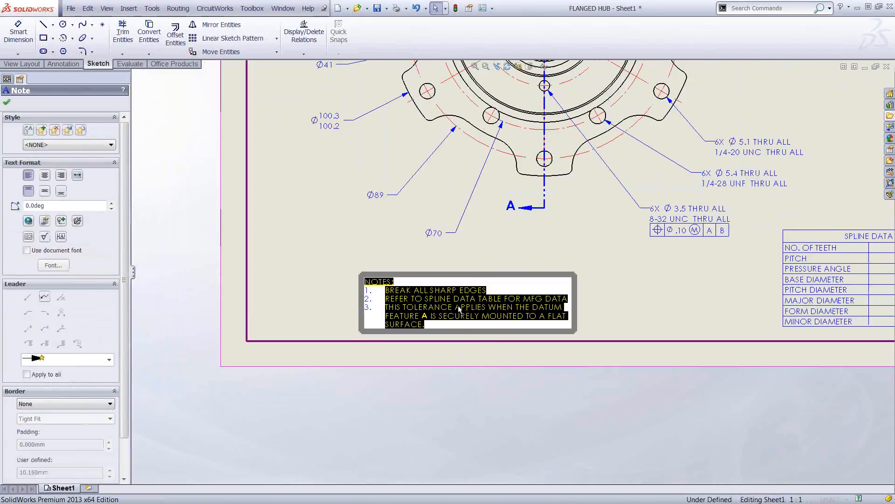
pyautogui.scroll(3, 586, 324)
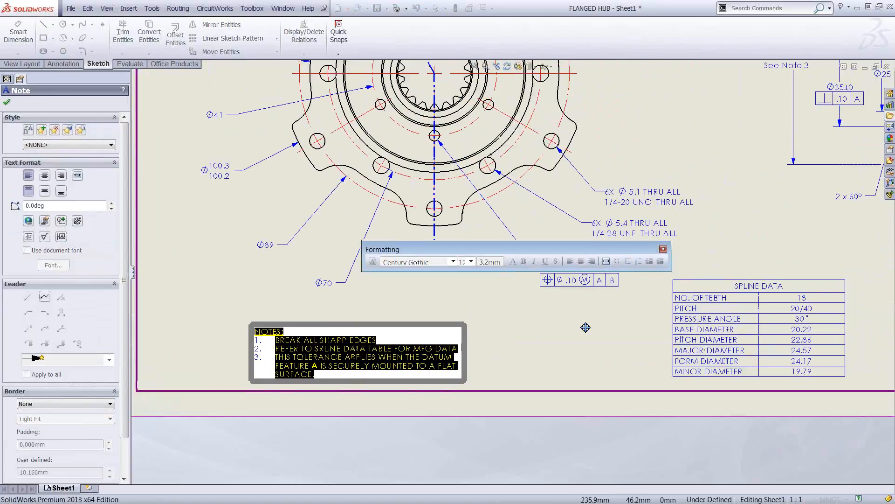
pyautogui.scroll(-4, 488, 412)
pyautogui.moveTo(545, 501); pyautogui.dragTo(638, 404, button='middle')
pyautogui.scroll(3, 685, 272)
pyautogui.scroll(-2, 696, 243)
pyautogui.scroll(3, 698, 243)
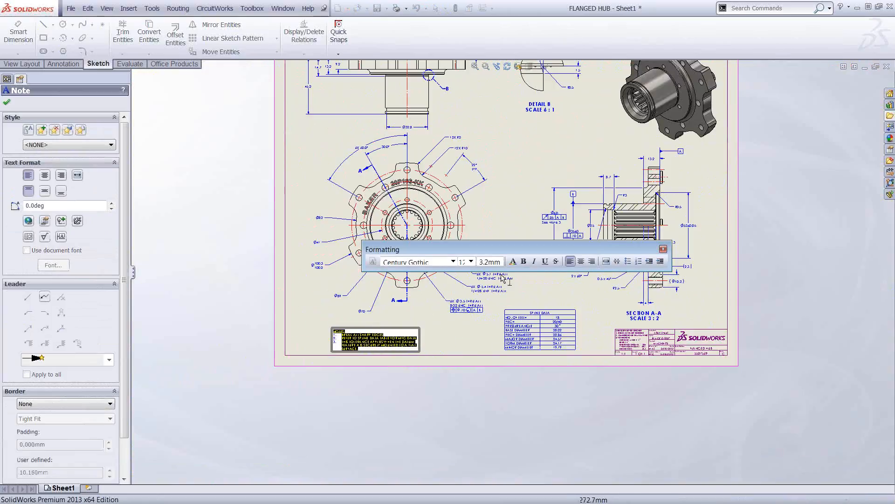
pyautogui.scroll(-1, 442, 318)
pyautogui.moveTo(441, 315); pyautogui.dragTo(536, 341, button='middle')
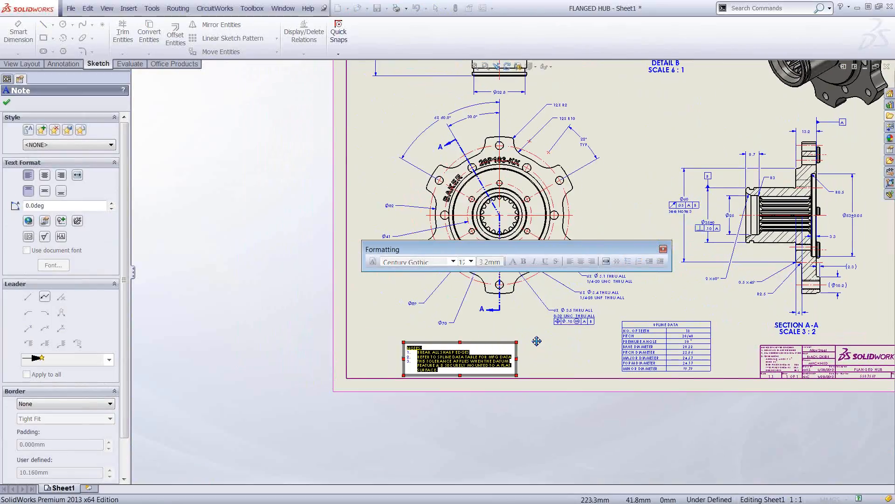
pyautogui.scroll(-2, 532, 362)
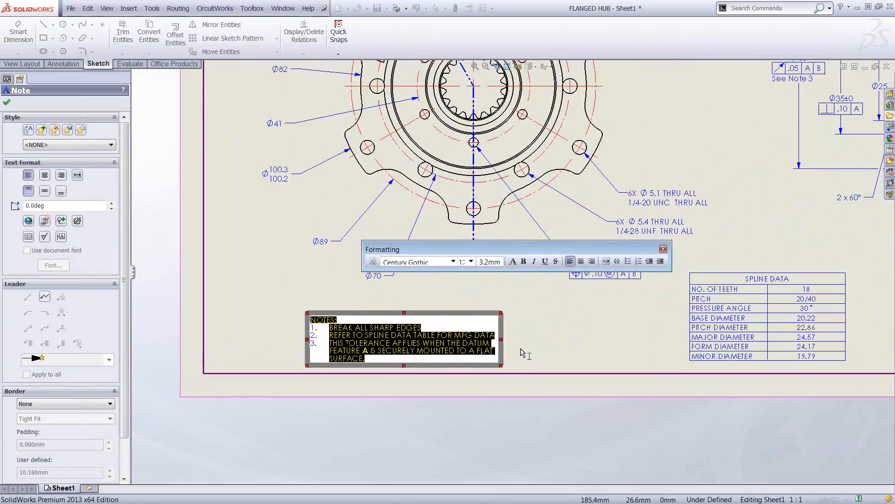
pyautogui.scroll(-1, 523, 354)
pyautogui.click(202, 344)
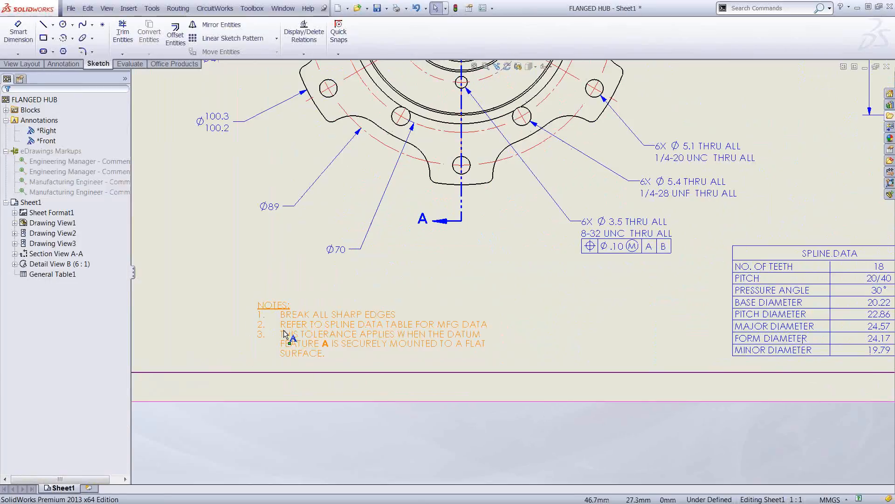
# Step: Add a tight-fit Box border with 2 mm padding around the whole NOTES block
pyautogui.click(298, 335)
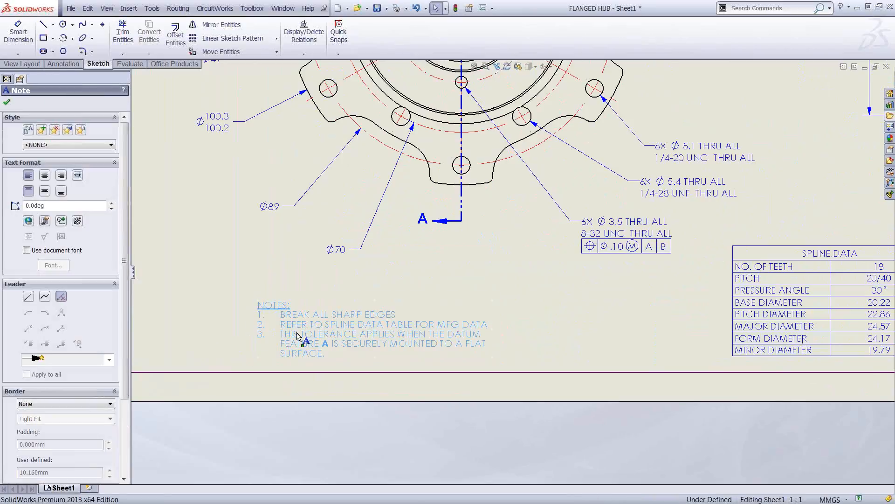
pyautogui.click(112, 404)
pyautogui.click(29, 439)
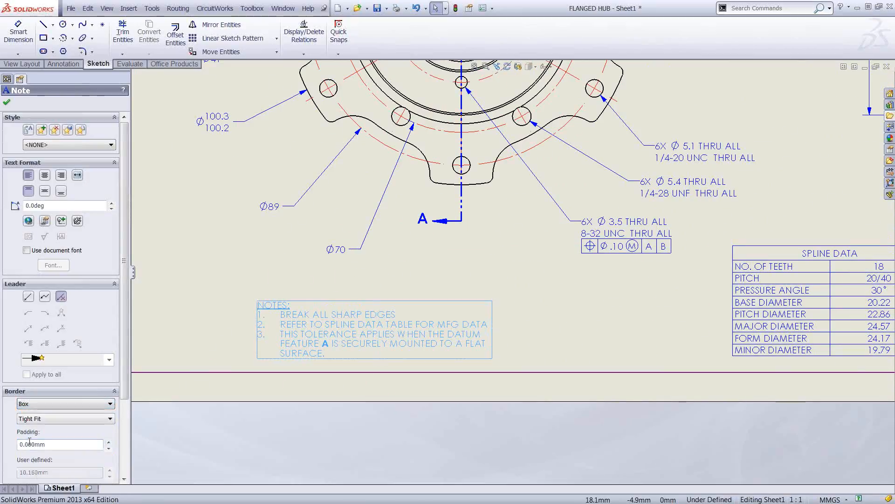
pyautogui.write('2')
pyautogui.press('Return')
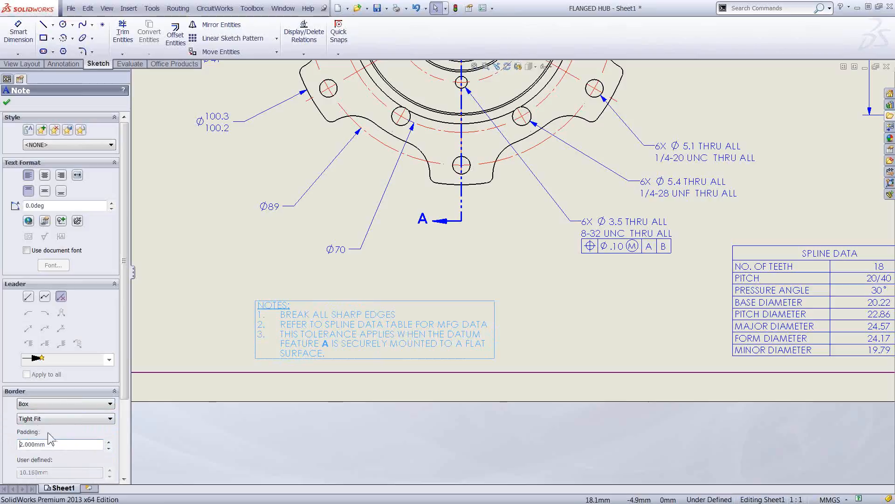
pyautogui.press('Escape')
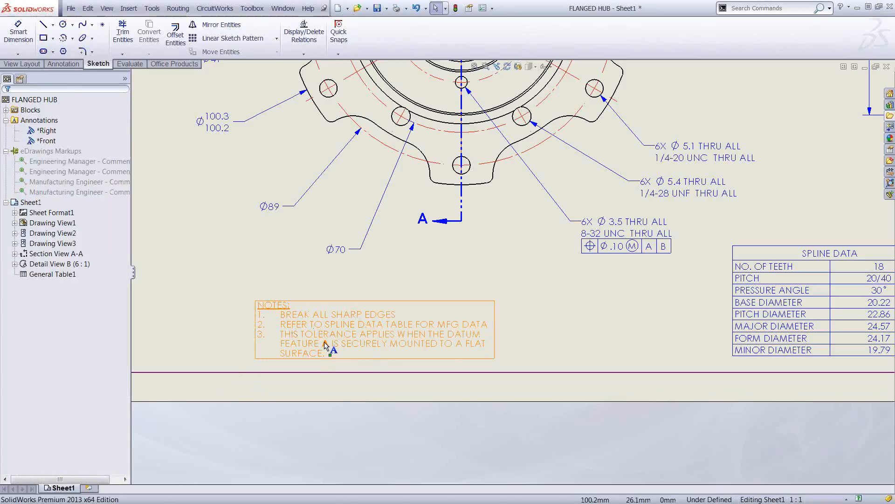
# Step: Add a tight-fit Box border with 1 mm padding around the datum letter A in note 3
pyautogui.moveTo(325, 347); pyautogui.dragTo(326, 348)
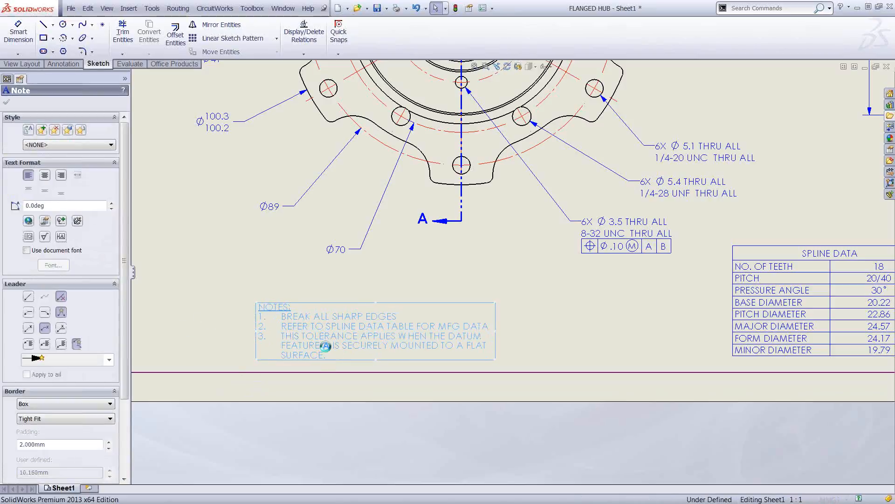
pyautogui.doubleClick(327, 349)
pyautogui.click(326, 350)
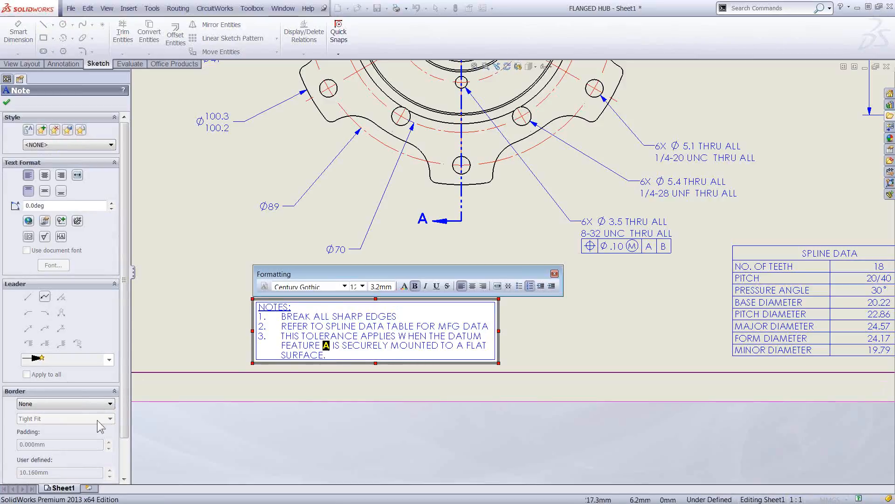
pyautogui.click(110, 404)
pyautogui.click(23, 443)
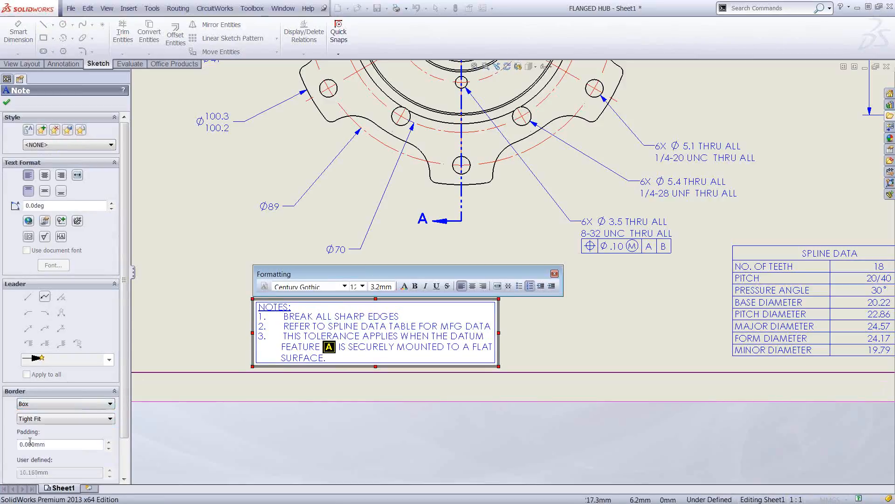
pyautogui.write('1')
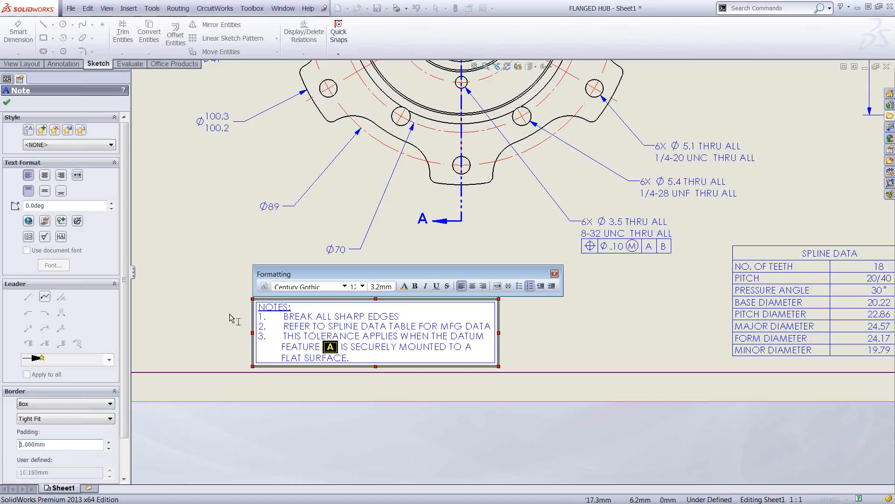
pyautogui.click(229, 313)
# Step: Extend the 45.2 baseline dimension set with dimensions to the lower collar's upper edge and the groove's upper edge, applying current baseline rules
pyautogui.scroll(3, 455, 275)
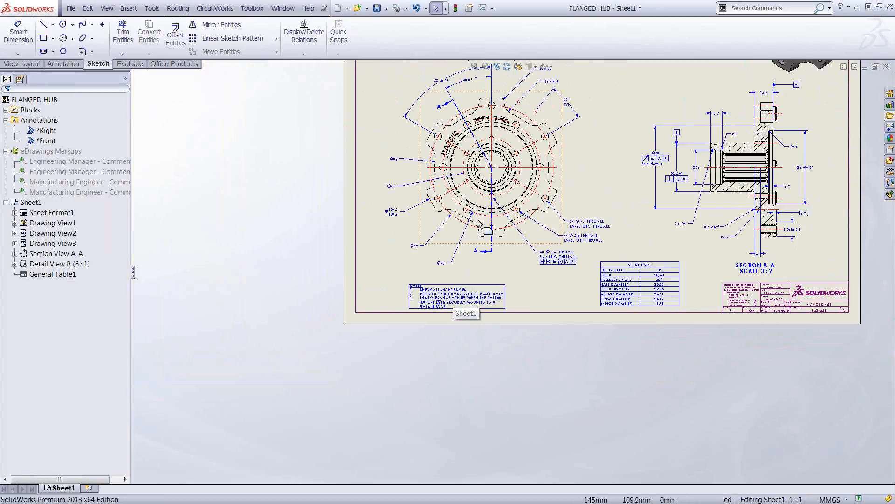
pyautogui.scroll(4, 481, 225)
pyautogui.scroll(-4, 505, 200)
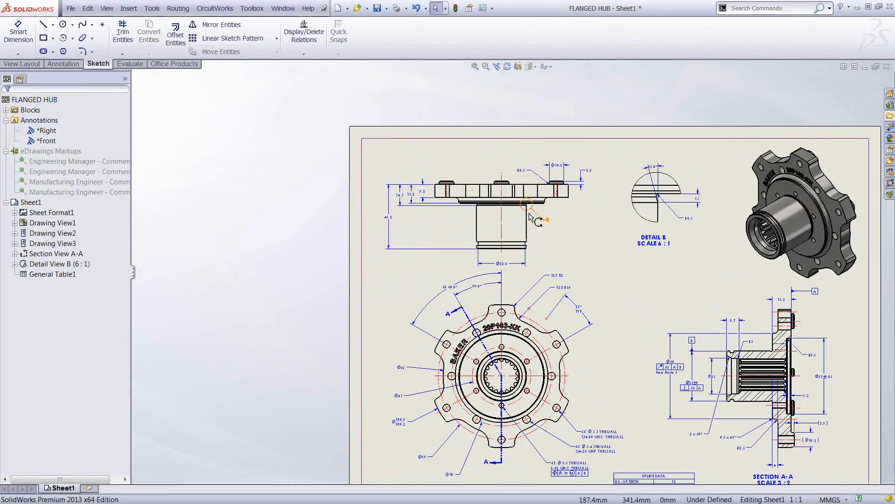
pyautogui.scroll(-4, 530, 215)
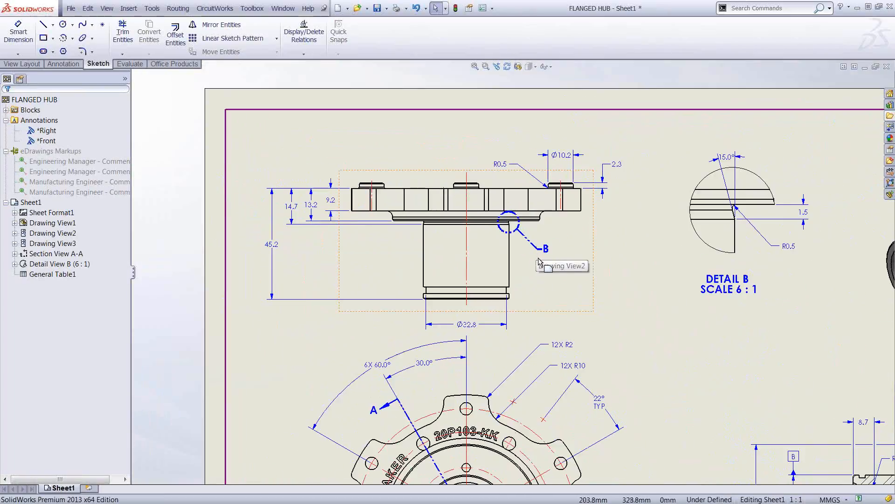
pyautogui.scroll(-2, 539, 262)
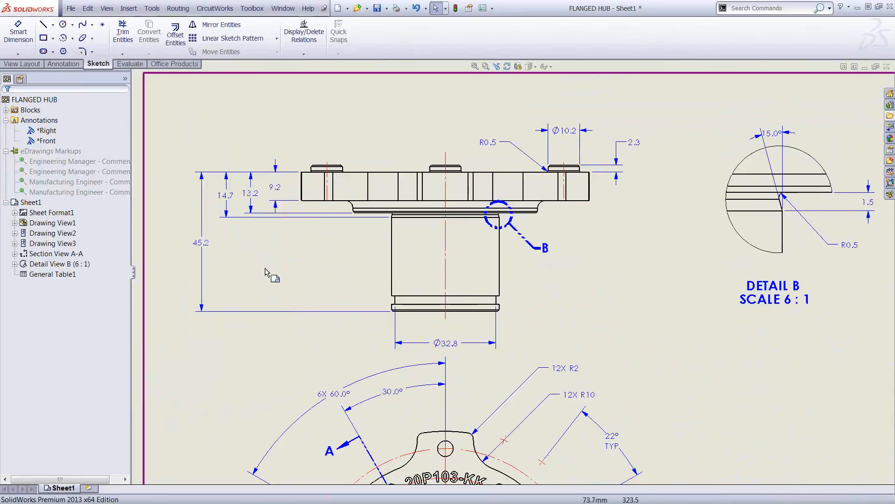
pyautogui.click(201, 246)
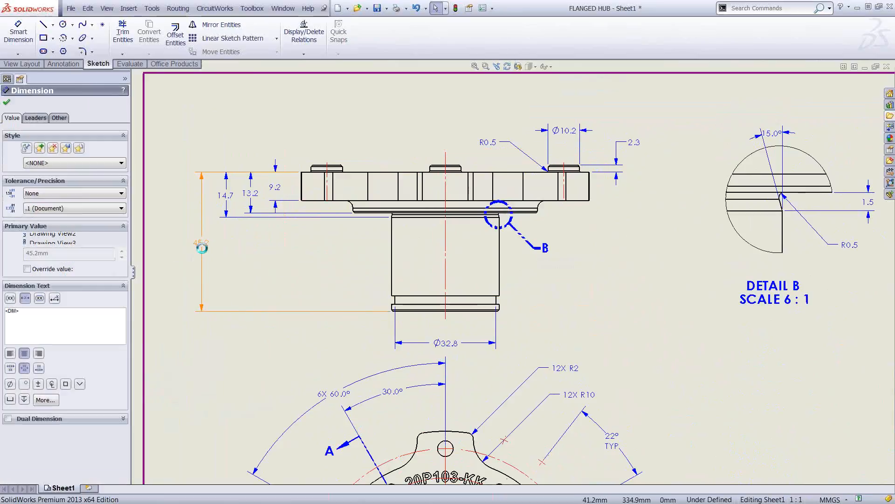
pyautogui.rightClick(202, 247)
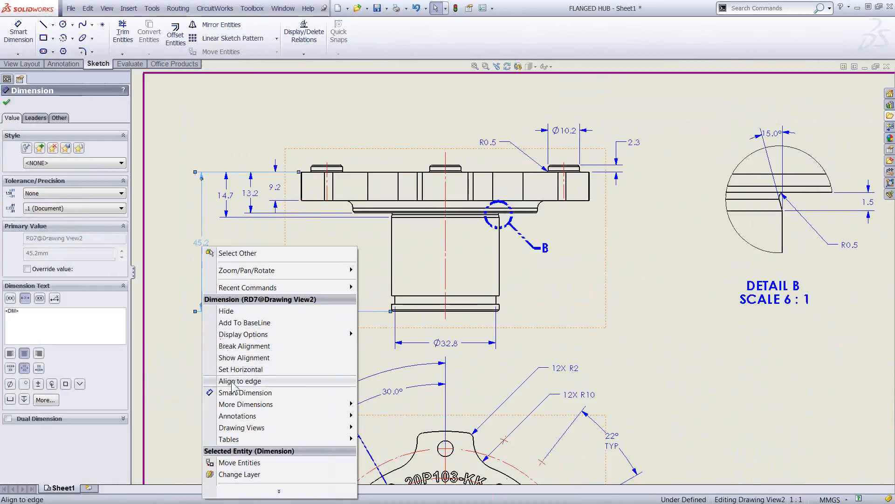
pyautogui.click(242, 322)
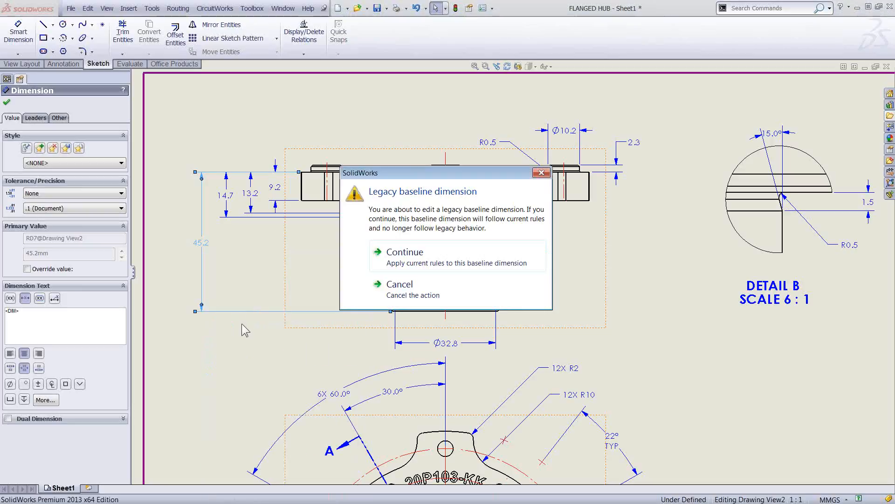
pyautogui.click(404, 252)
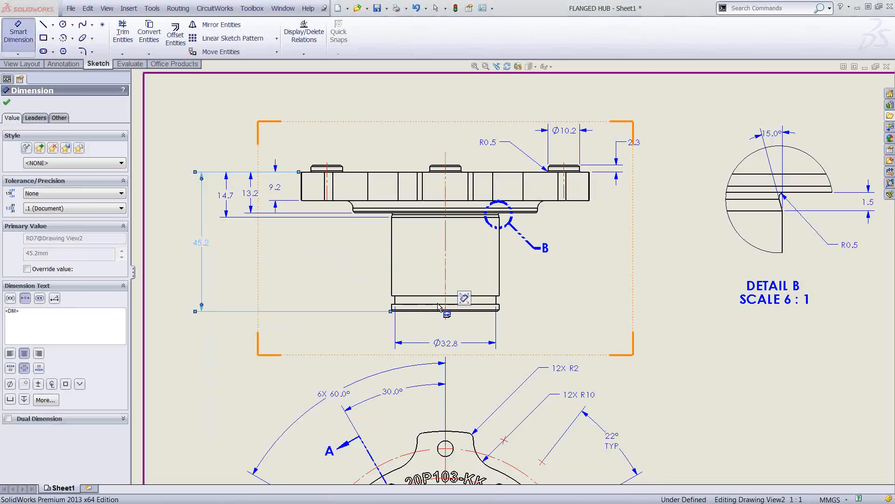
pyautogui.click(424, 308)
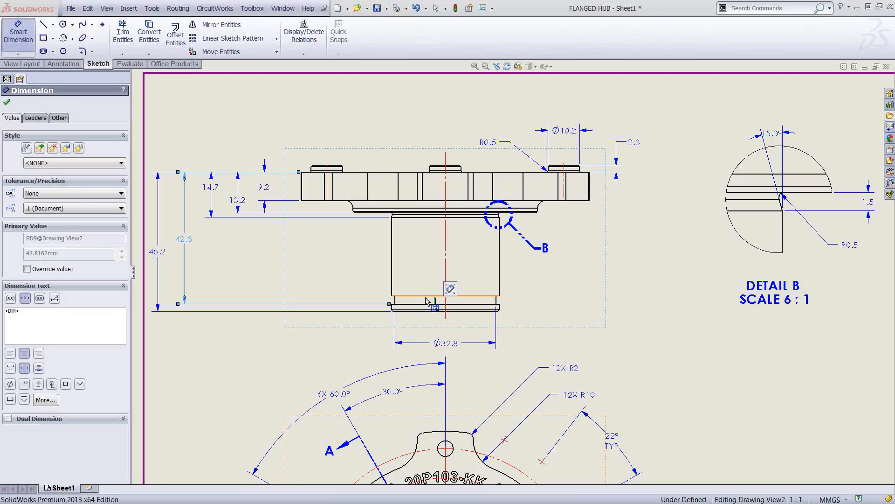
pyautogui.click(425, 297)
# Step: Tighten the spacing of the stacked baseline height dimensions in the upper hub view and finish dimensioning
pyautogui.scroll(5, 344, 276)
pyautogui.scroll(-4, 356, 270)
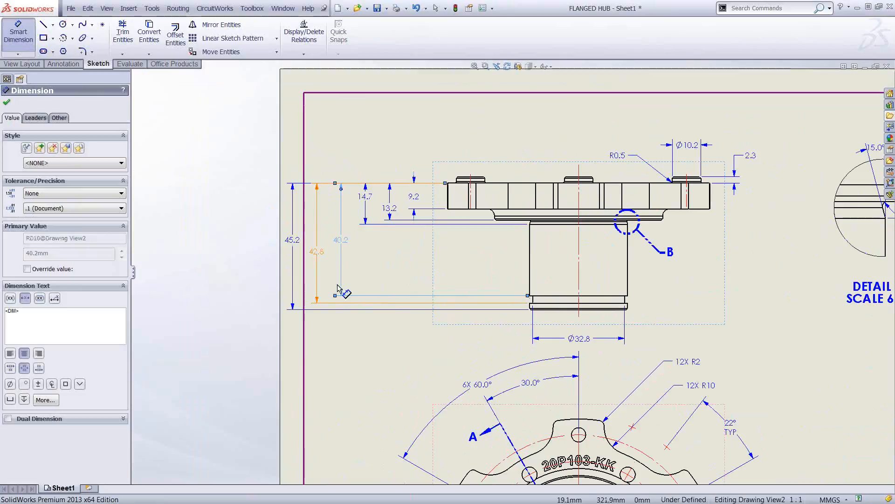
pyautogui.rightClick(345, 241)
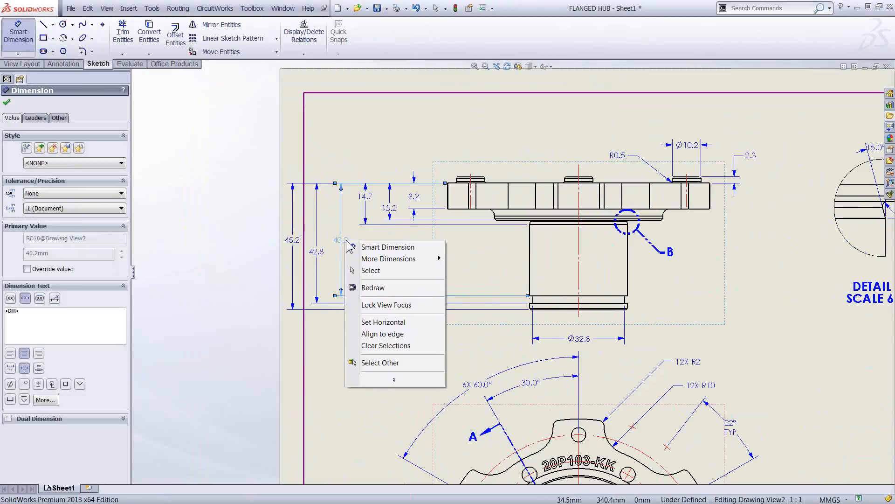
pyautogui.click(340, 236)
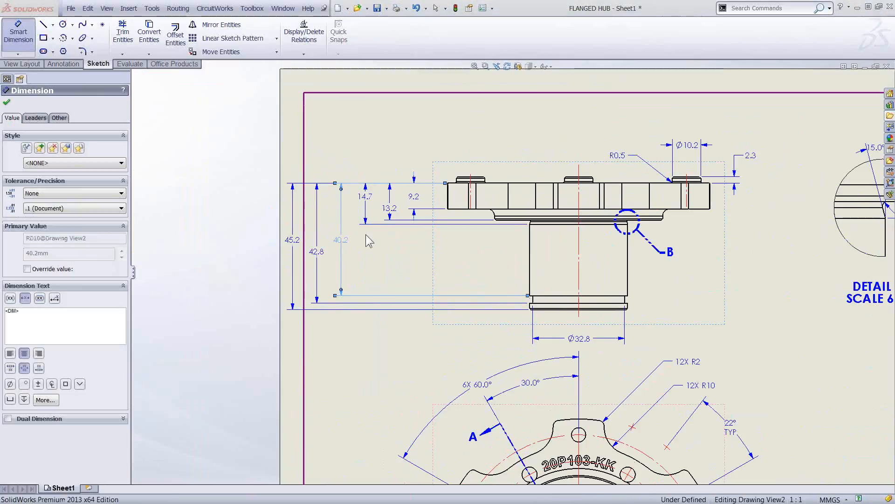
pyautogui.moveTo(365, 236)
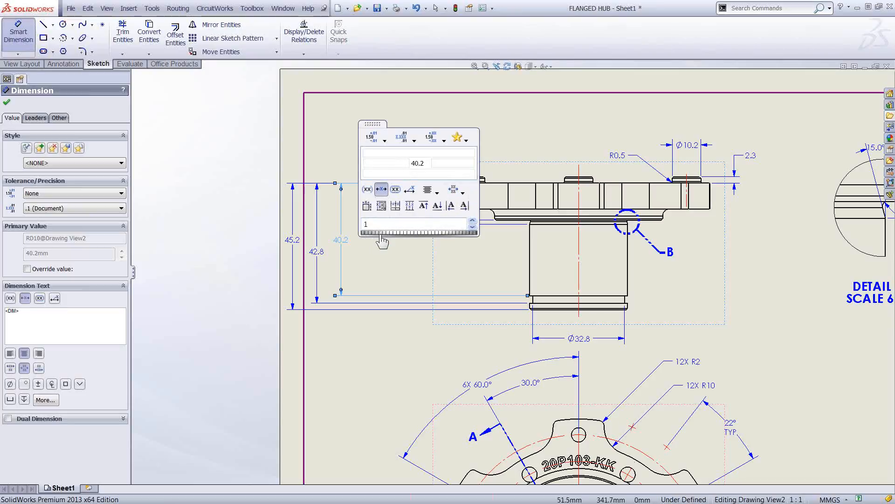
pyautogui.moveTo(380, 240); pyautogui.dragTo(384, 241)
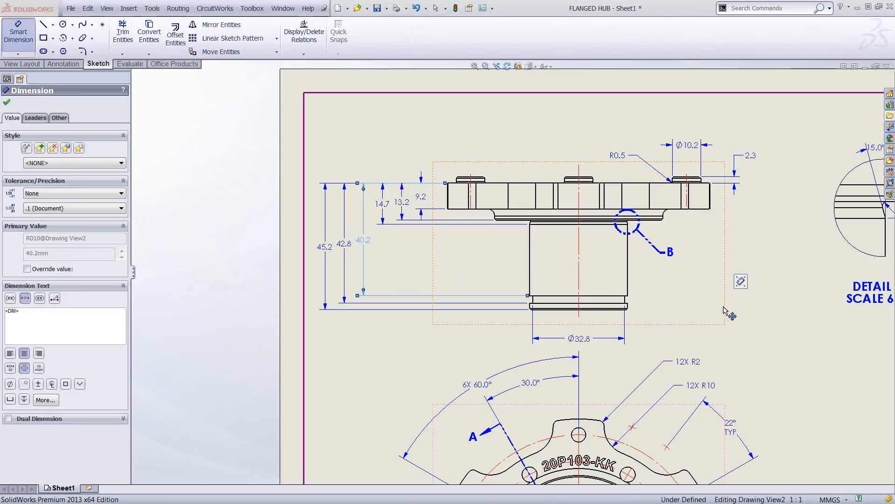
pyautogui.press('f')
pyautogui.scroll(-1, 621, 322)
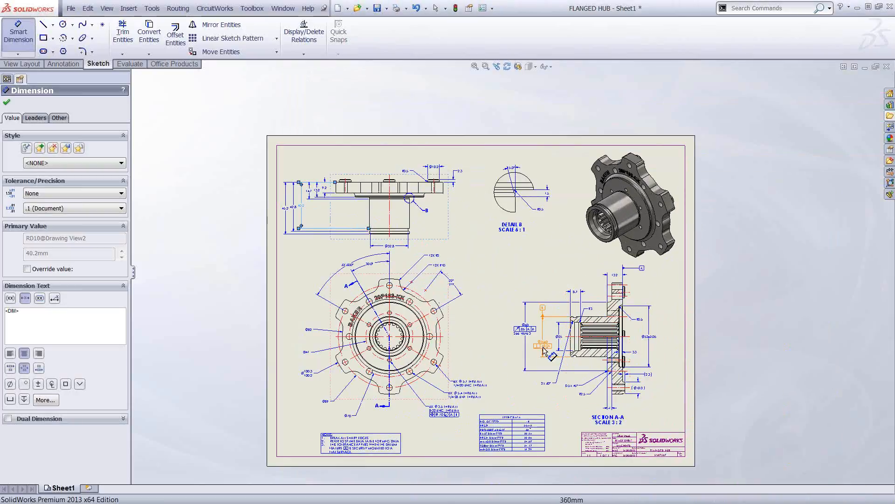
pyautogui.scroll(3, 537, 346)
pyautogui.scroll(-3, 533, 352)
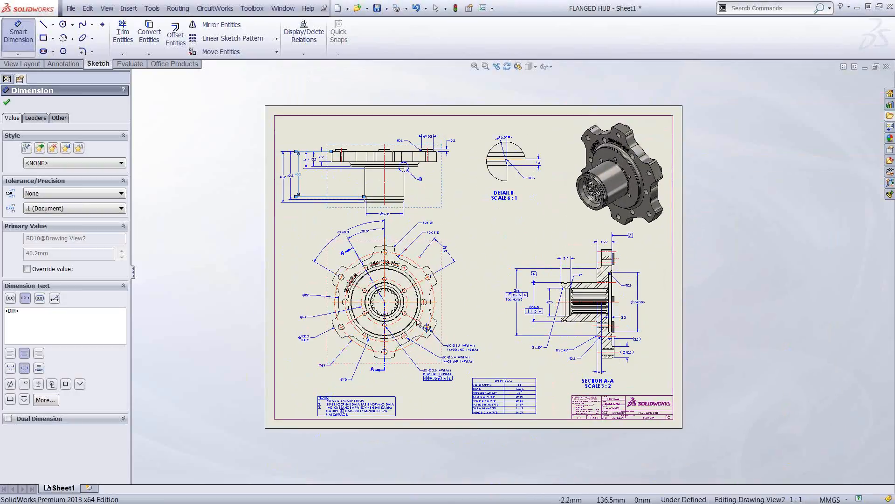
pyautogui.scroll(-1, 461, 294)
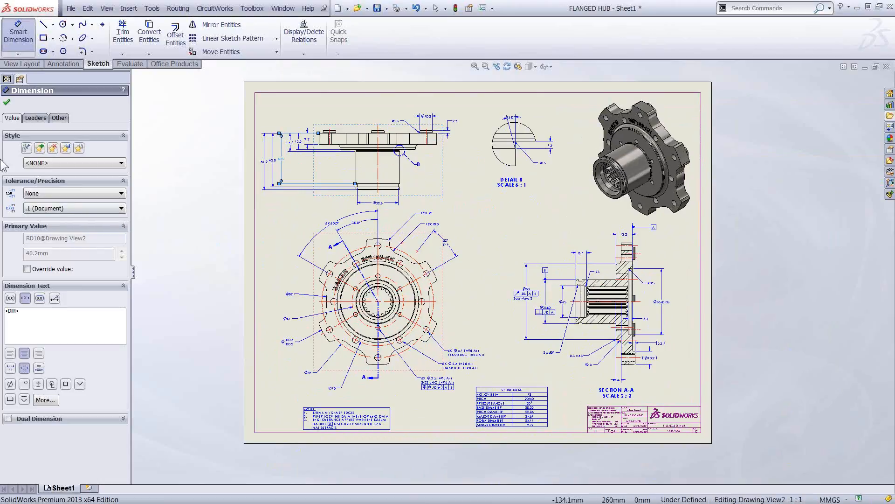
pyautogui.click(7, 103)
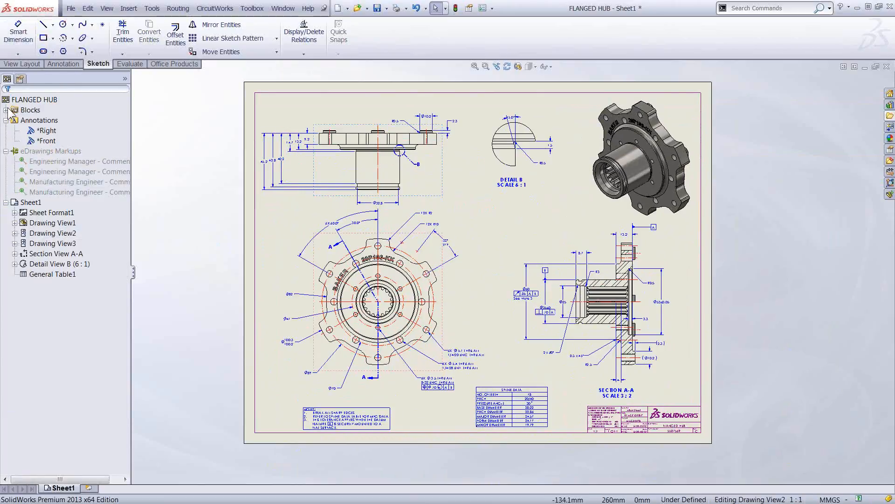
# Step: Delete all eDrawings markups from the drawing
pyautogui.click(48, 151)
pyautogui.rightClick(49, 152)
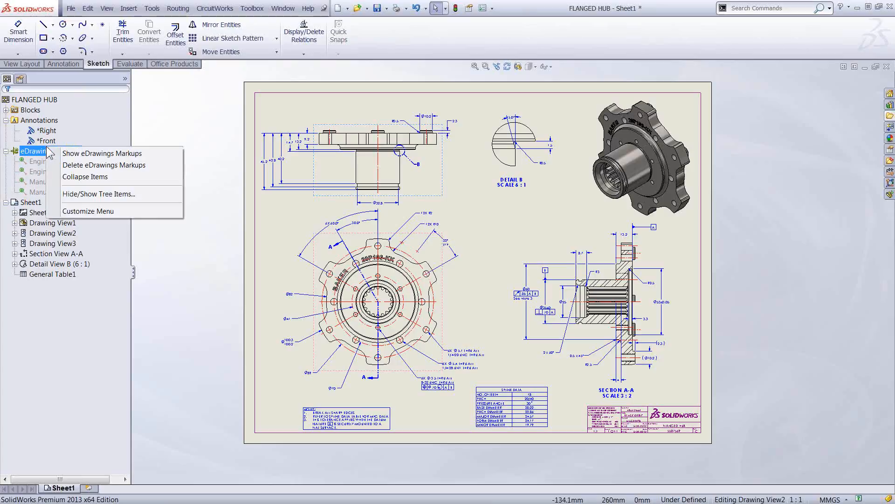
pyautogui.click(70, 168)
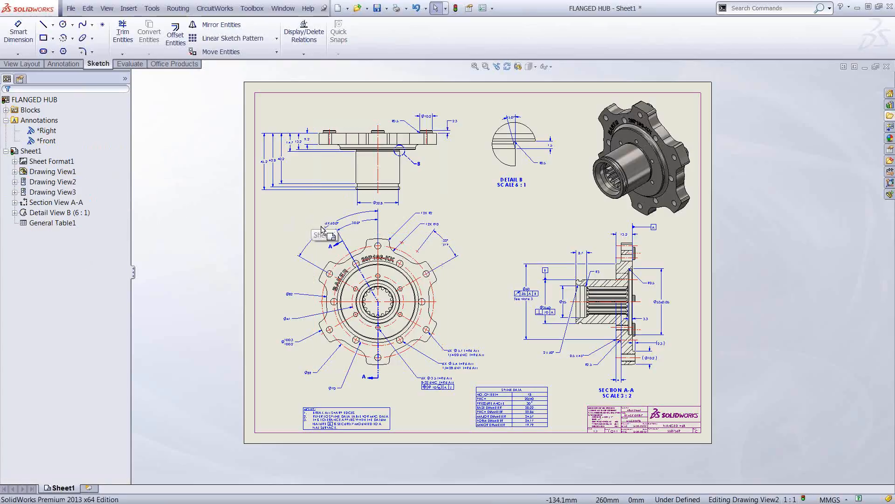
# Step: Draw a rectangular revision cloud around the stacked baseline height dimensions of the upper hub view
pyautogui.click(63, 64)
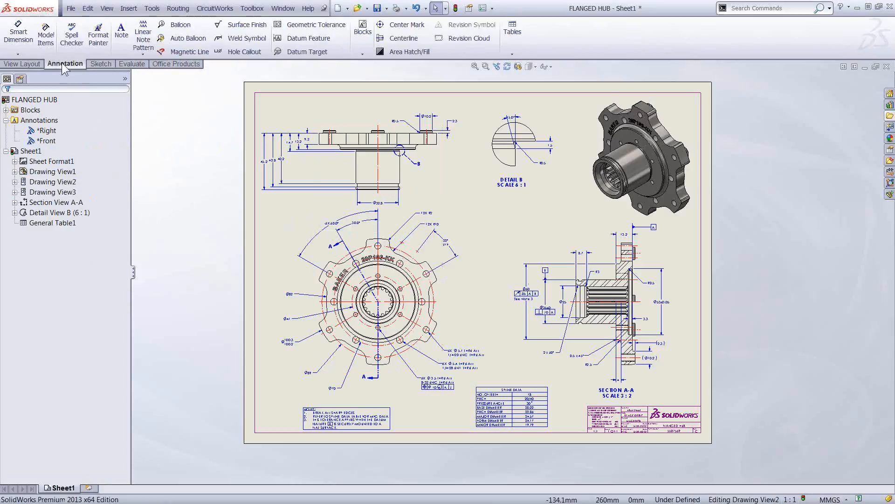
pyautogui.click(464, 38)
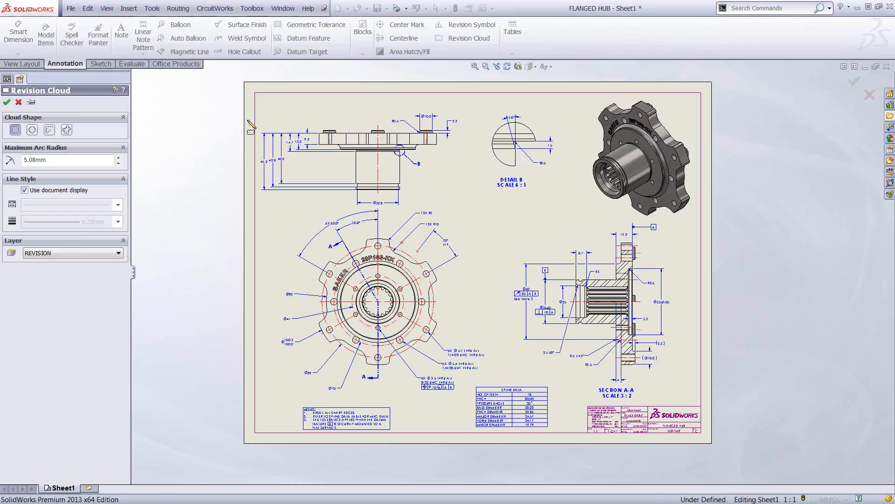
pyautogui.click(258, 117)
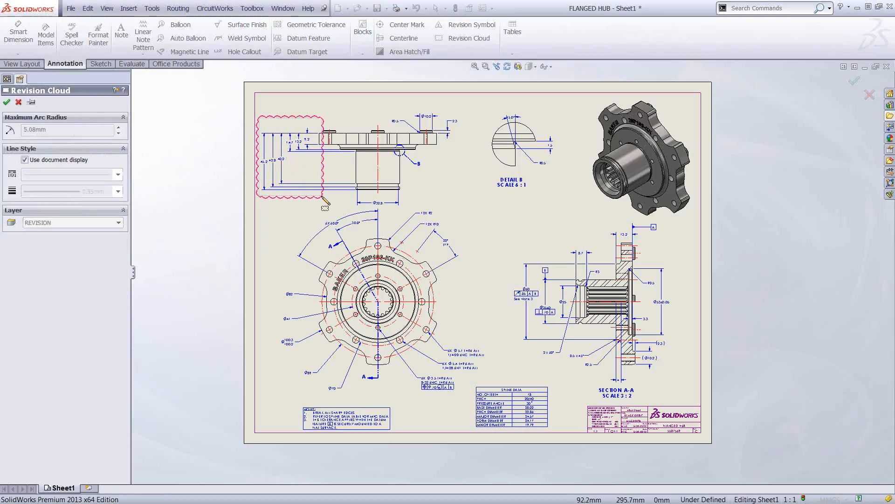
pyautogui.click(321, 196)
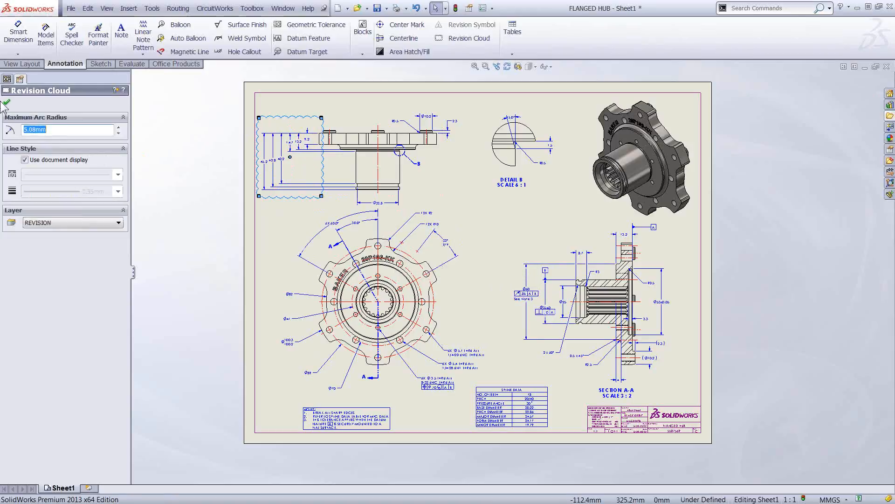
pyautogui.click(6, 104)
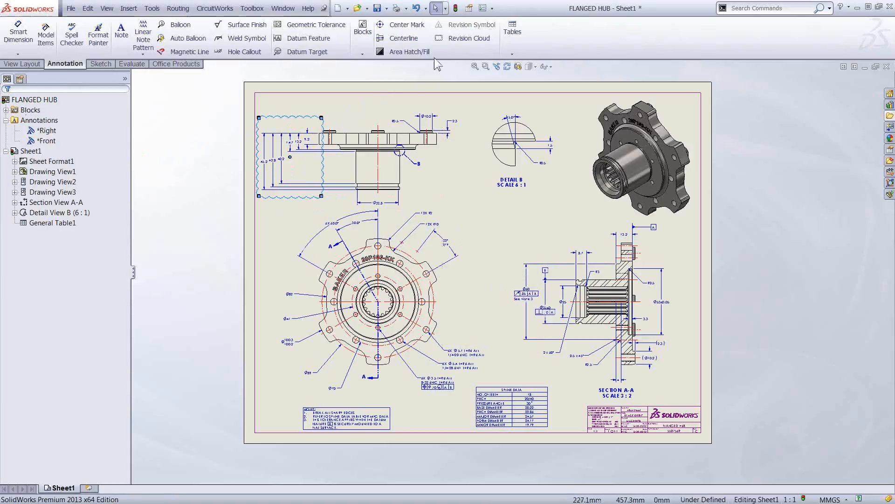
# Step: Draw a freehand revision cloud around Section A-A and its dimensions
pyautogui.click(451, 42)
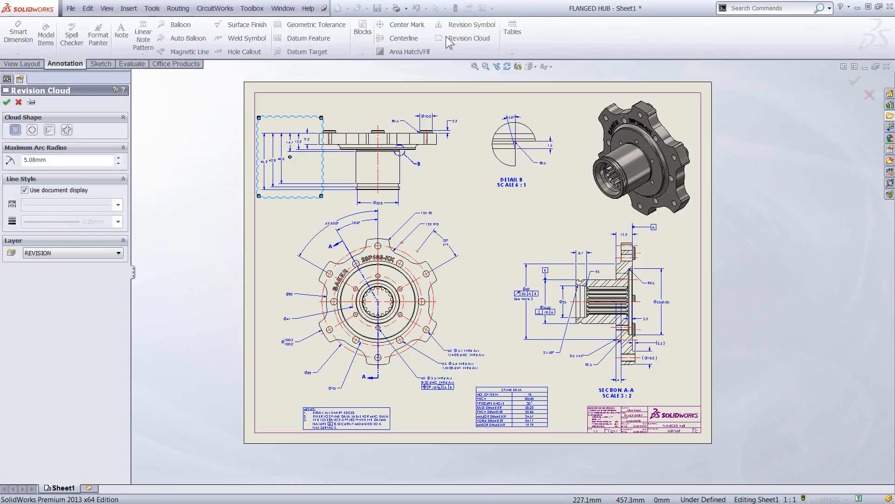
pyautogui.click(67, 130)
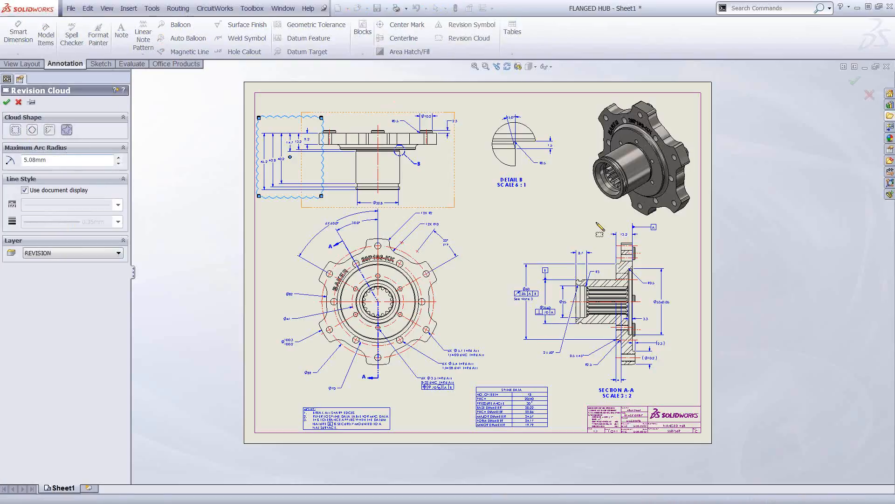
pyautogui.moveTo(541, 240)
pyautogui.mouseDown()
pyautogui.moveTo(583, 226)
pyautogui.moveTo(689, 275)
pyautogui.moveTo(662, 373)
pyautogui.moveTo(580, 378)
pyautogui.moveTo(541, 238)
pyautogui.mouseUp()
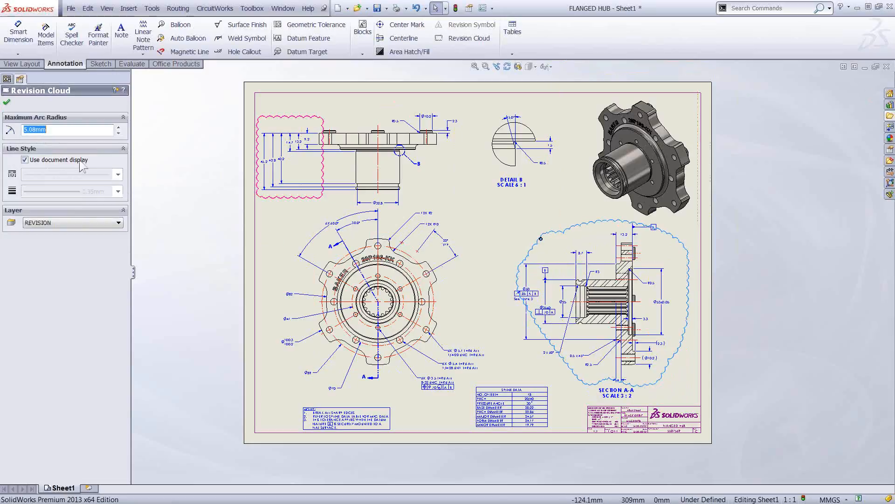
pyautogui.click(7, 102)
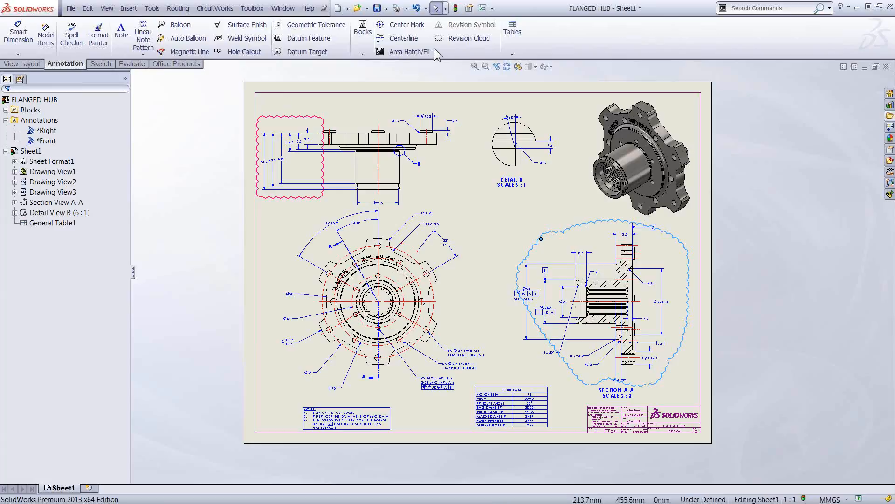
# Step: Draw an elliptical revision cloud around the 12X R2, 12X R10 and 22° TYP dimensions of the front view
pyautogui.click(466, 39)
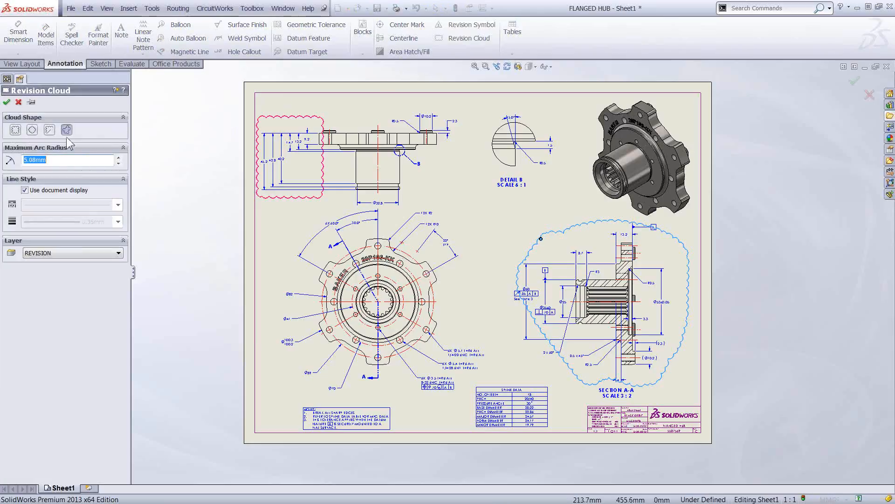
pyautogui.click(33, 129)
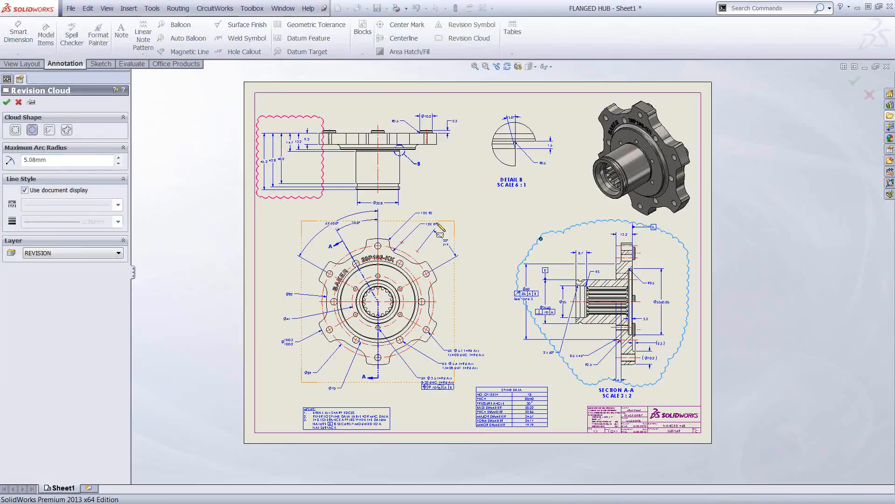
pyautogui.click(438, 240)
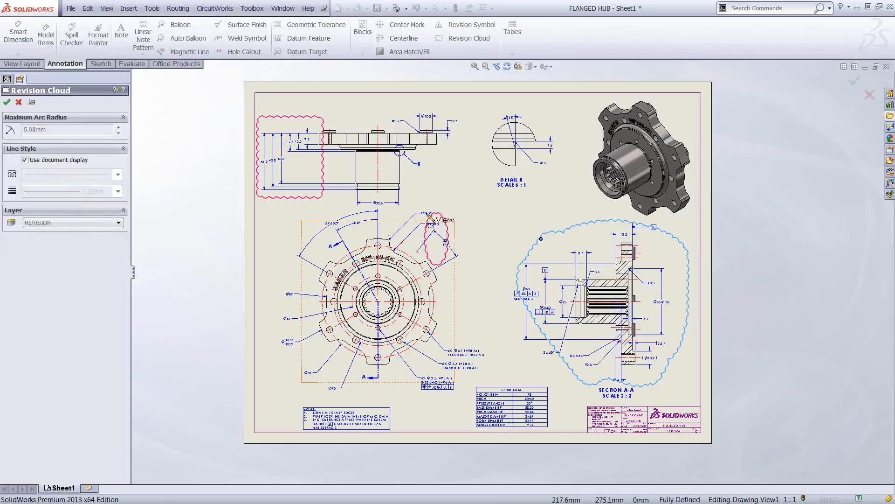
pyautogui.click(402, 207)
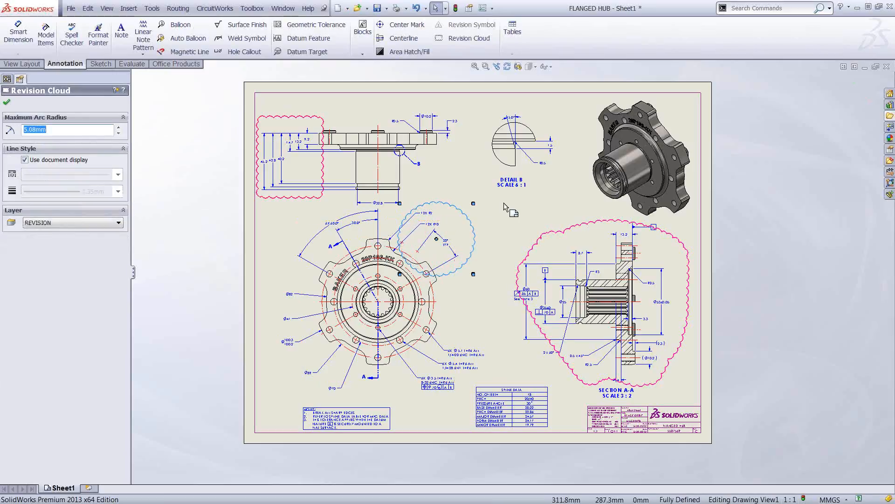
pyautogui.press('Escape')
pyautogui.click(468, 183)
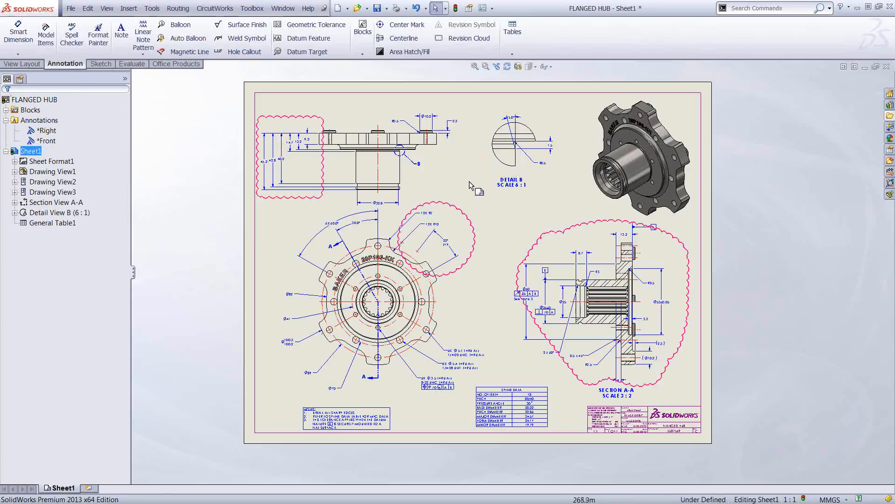
# Step: Save the flanged hub drawing under the file name FLANGED HUB2 and close it
pyautogui.click(386, 9)
pyautogui.click(380, 28)
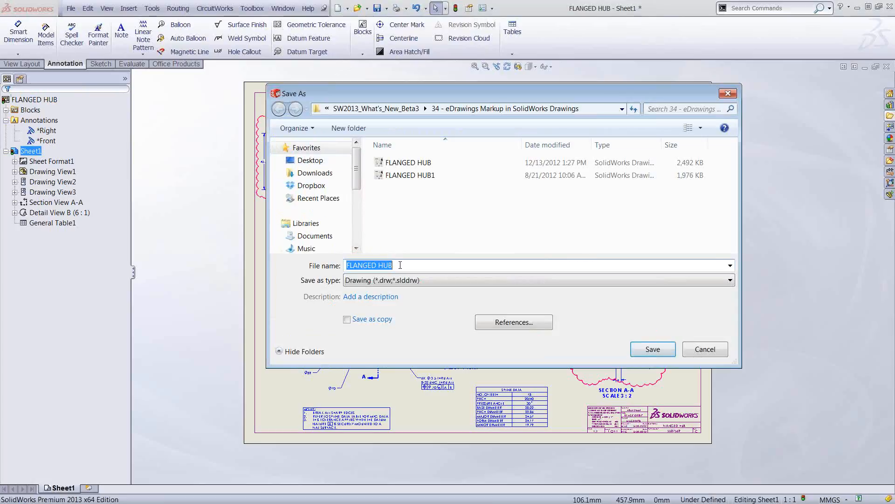
pyautogui.click(401, 265)
pyautogui.write('2')
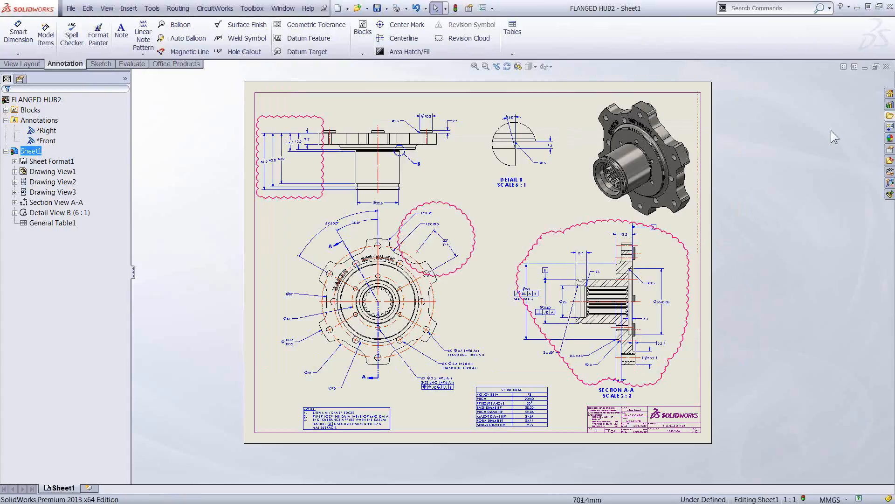
pyautogui.click(887, 67)
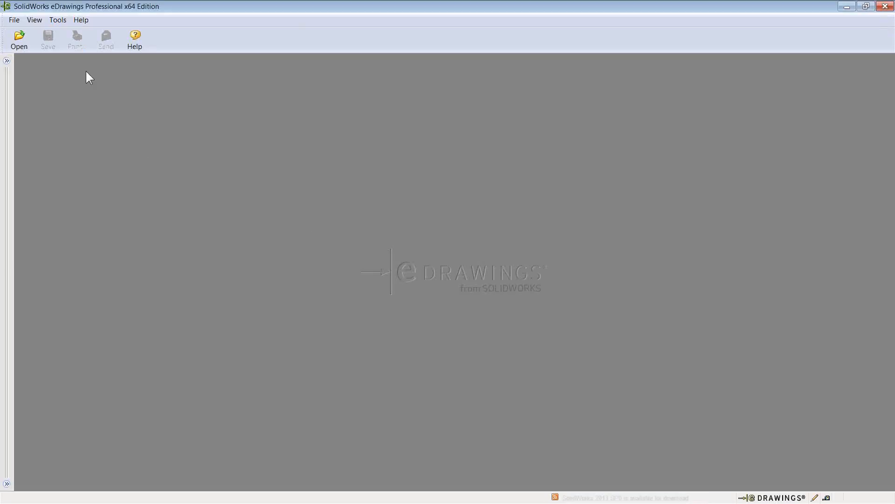
# Step: Switch to eDrawings and try twice to open the FLANGED HUB2 drawing
pyautogui.click(17, 42)
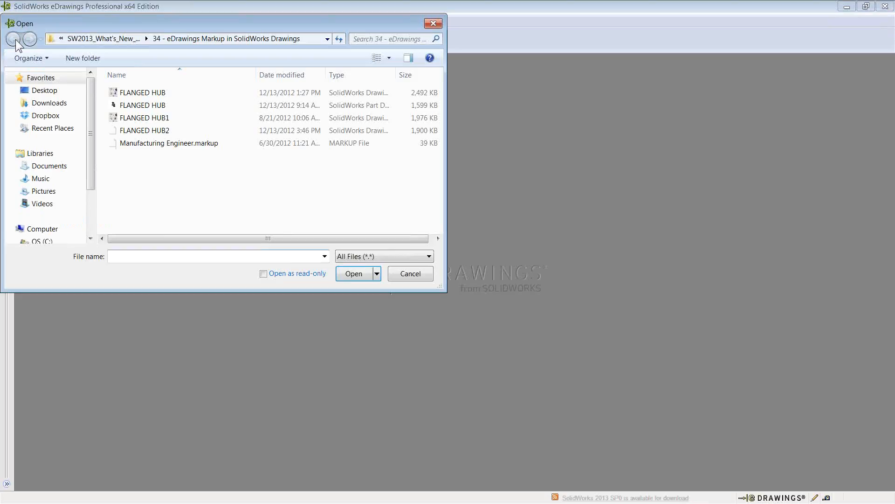
pyautogui.click(140, 132)
pyautogui.doubleClick(140, 132)
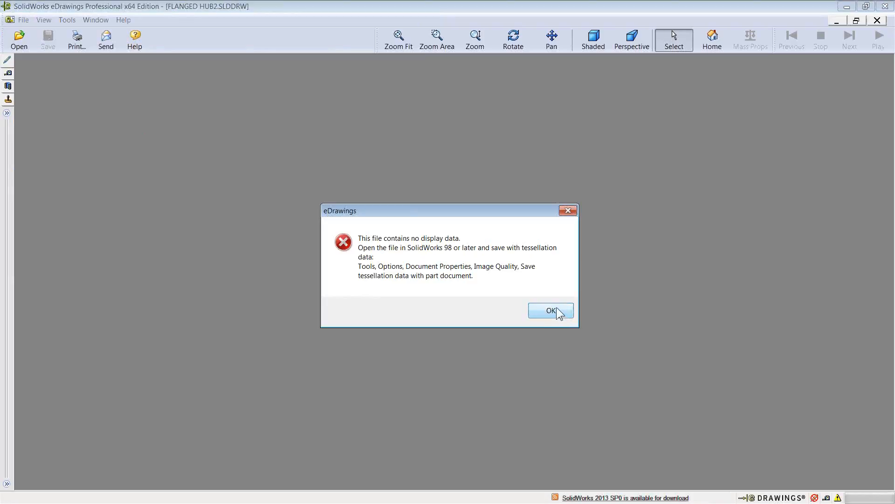
pyautogui.click(461, 293)
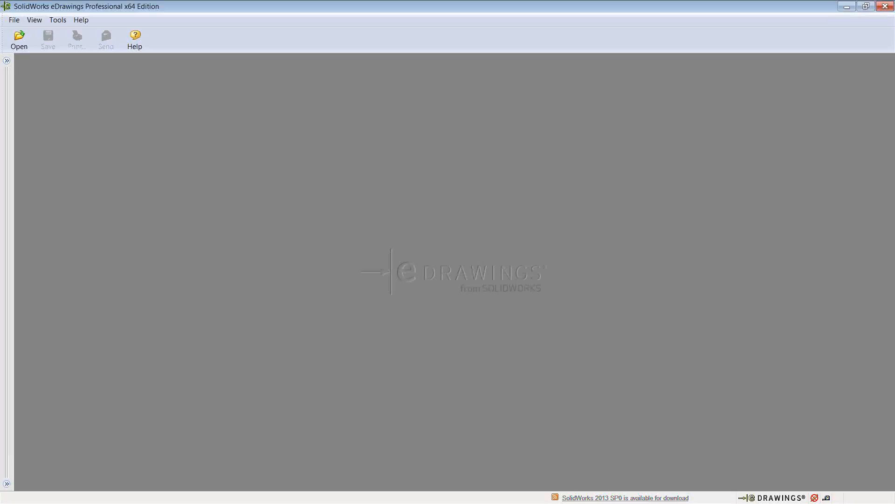
pyautogui.click(846, 6)
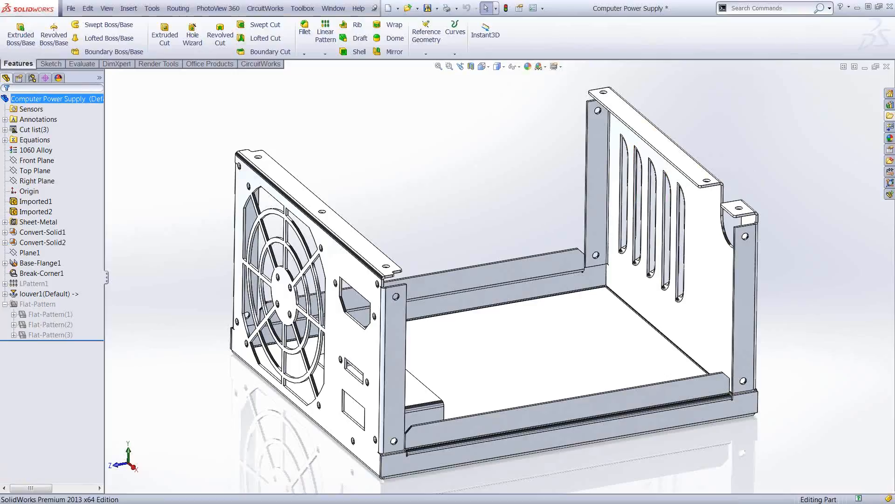
pyautogui.hotkey('alt', 'Tab')
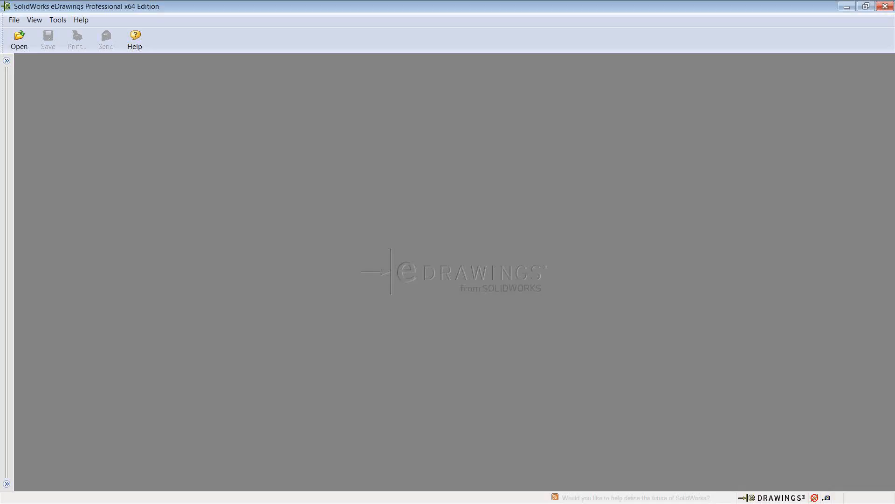
pyautogui.click(18, 43)
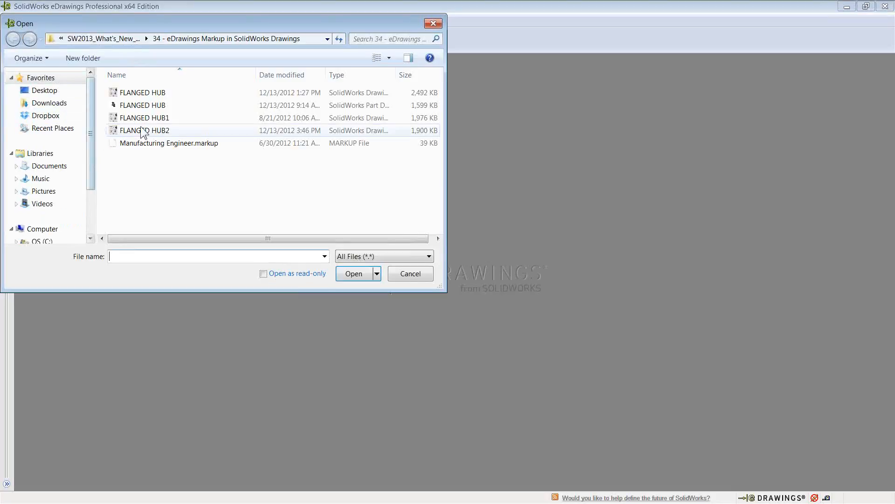
pyautogui.click(142, 131)
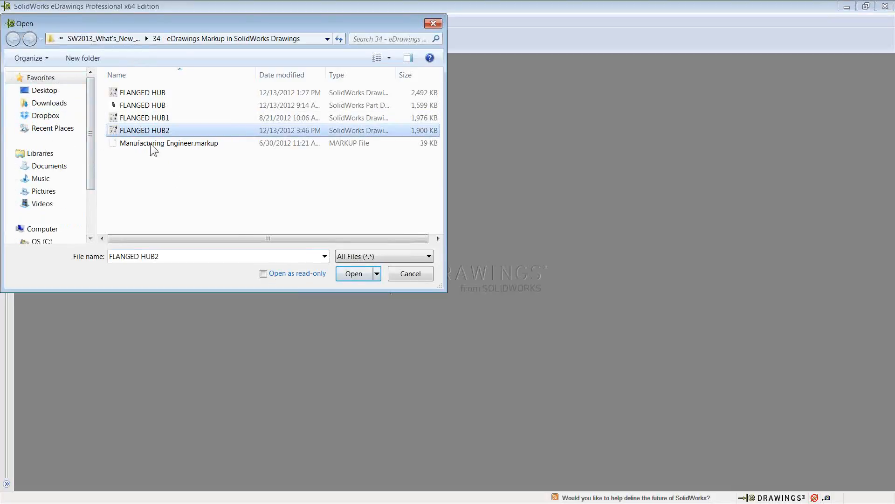
pyautogui.click(349, 274)
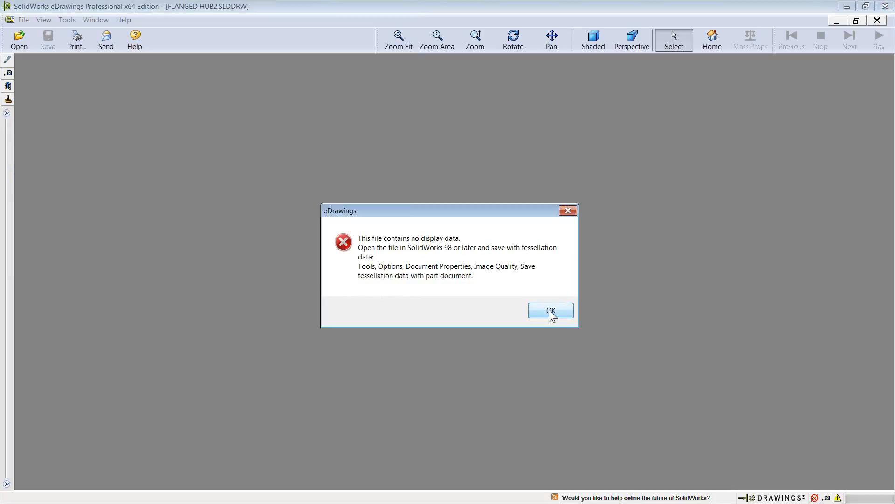
pyautogui.click(463, 289)
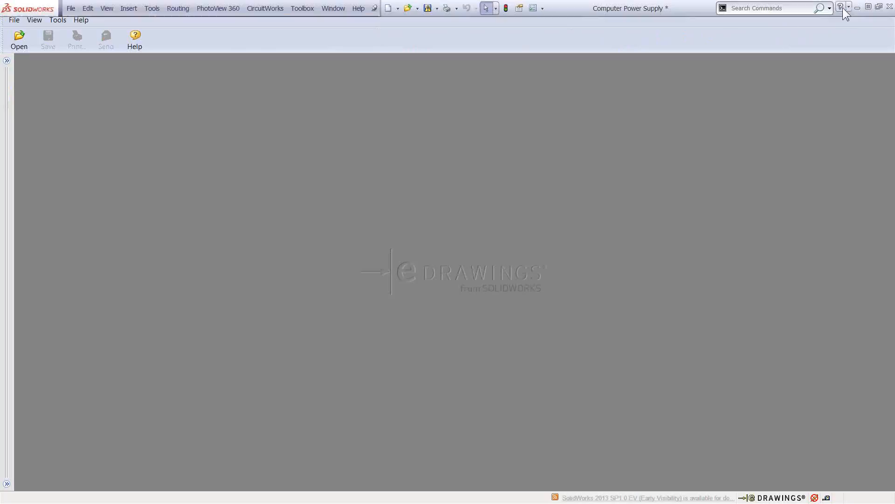
# Step: Return to SolidWorks, reopen the recent FLANGED HUB2 drawing, save it again and close it
pyautogui.click(845, 8)
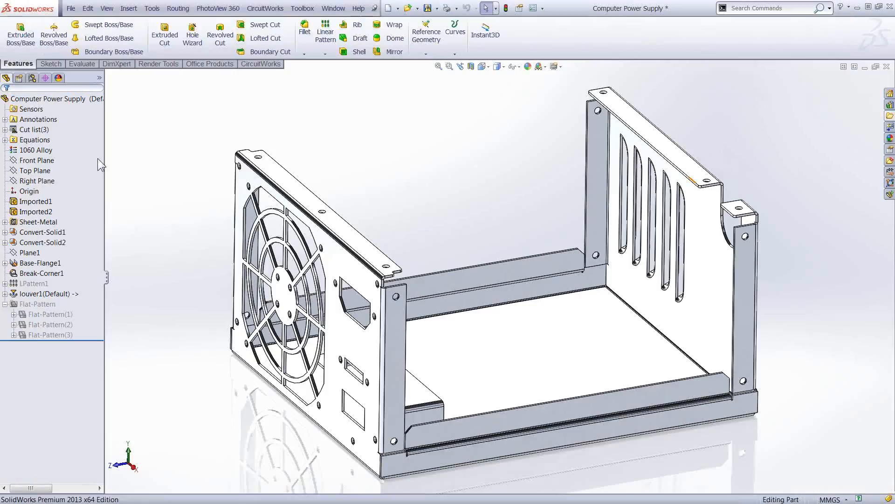
pyautogui.press('r')
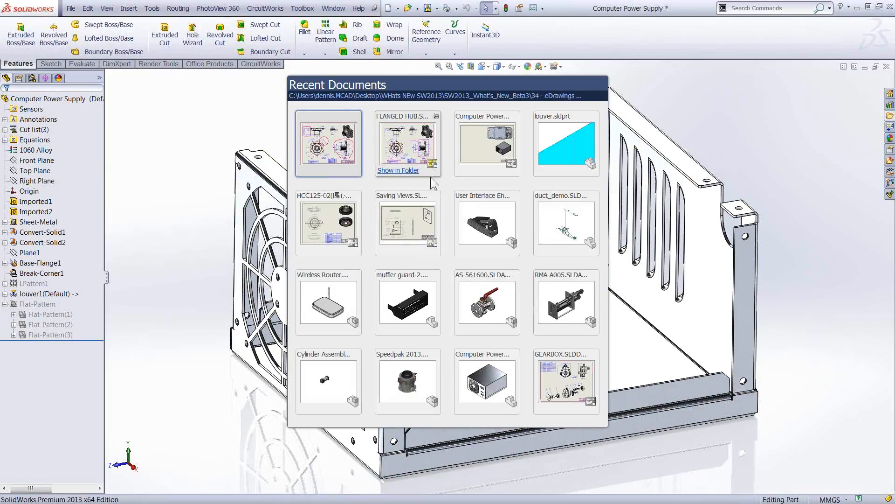
pyautogui.click(328, 142)
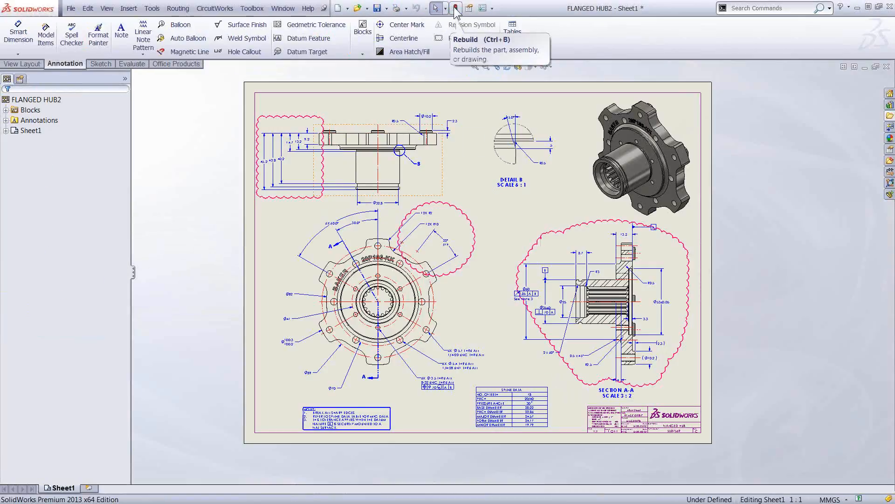
pyautogui.click(378, 9)
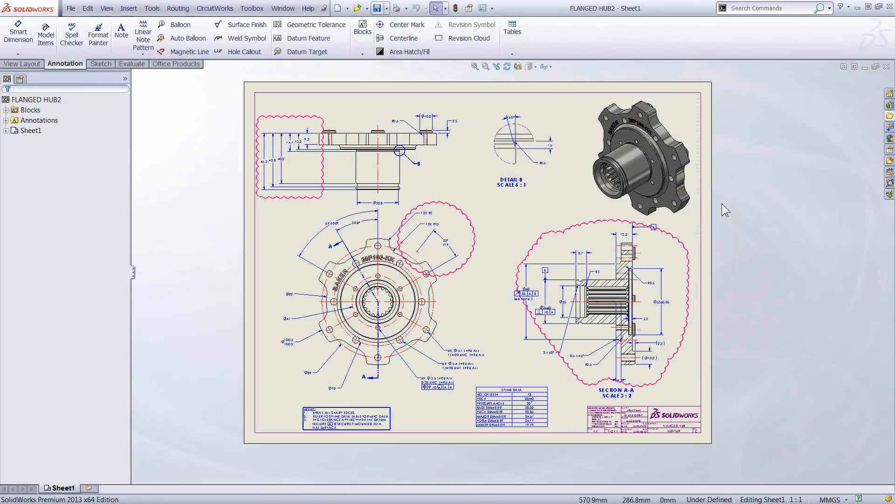
pyautogui.click(887, 66)
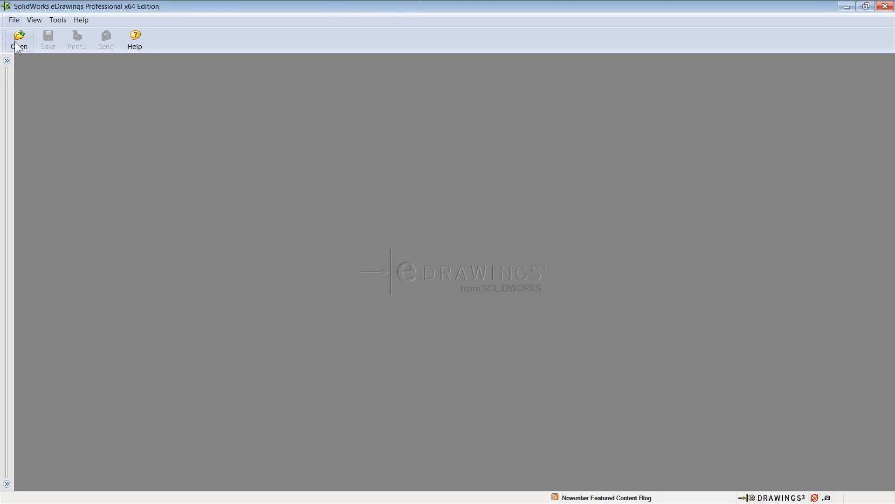
# Step: Try to open the re-saved FLANGED HUB2 drawing in eDrawings
pyautogui.click(18, 41)
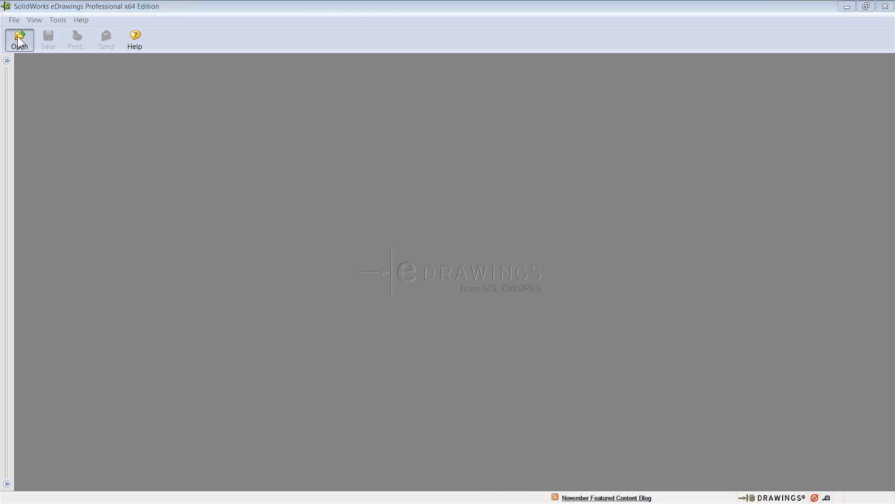
pyautogui.click(124, 132)
pyautogui.doubleClick(125, 133)
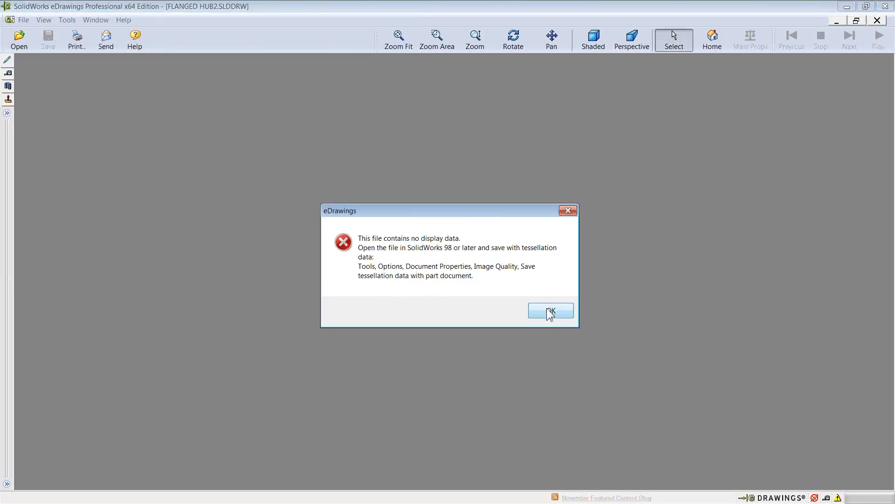
pyautogui.click(464, 293)
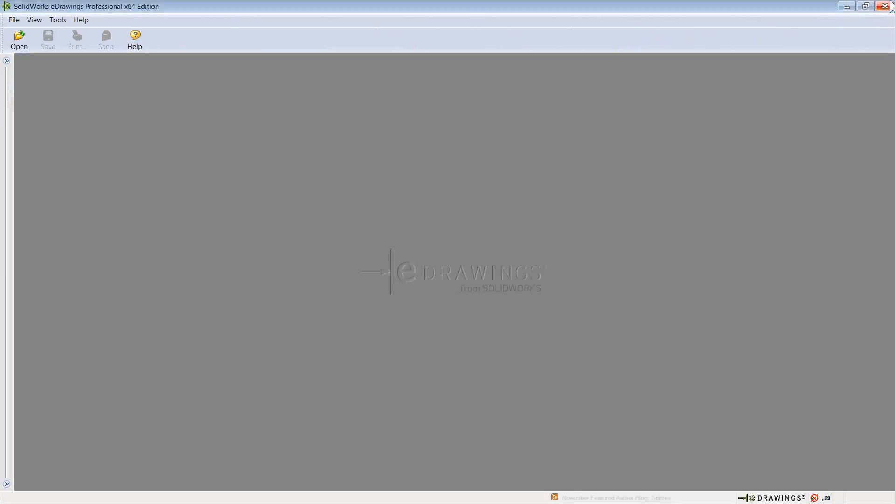
# Step: Exit eDrawings and close the Computer Power Supply part in SolidWorks without saving its changes
pyautogui.click(885, 7)
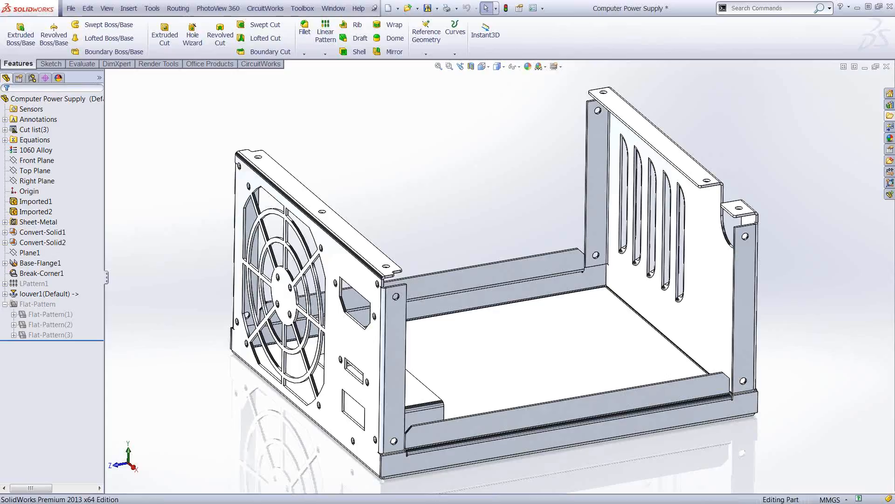
pyautogui.click(887, 67)
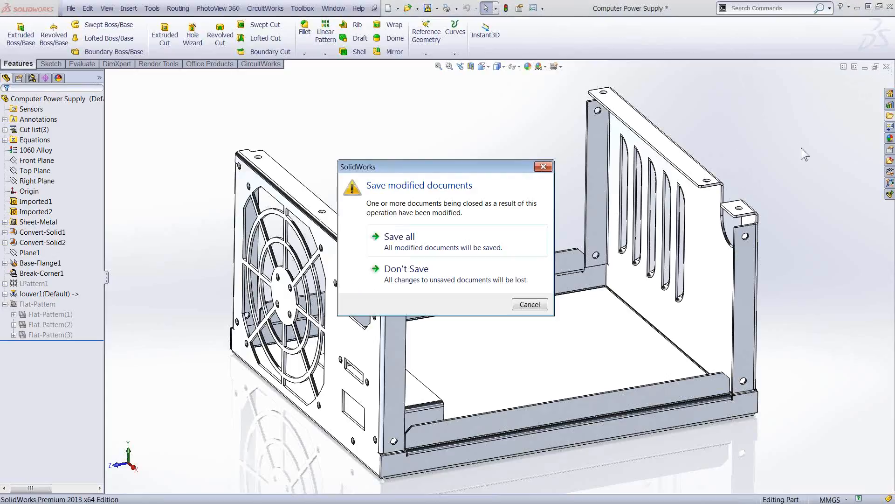
pyautogui.click(399, 276)
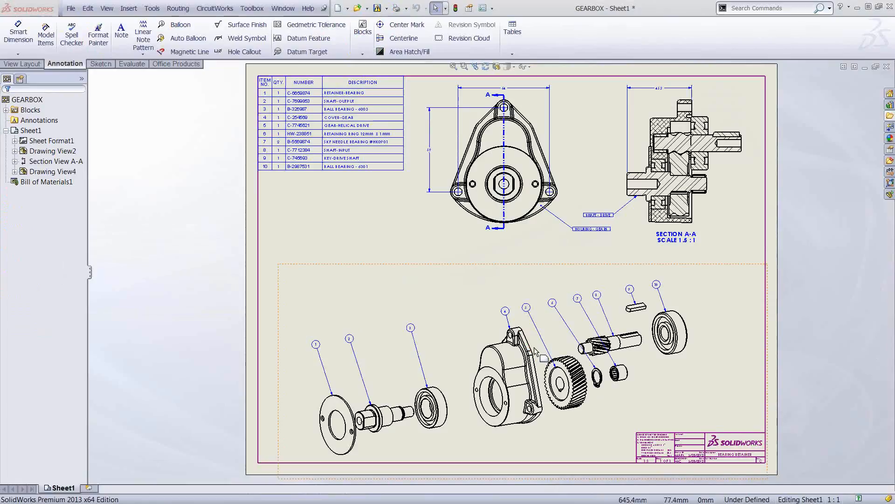
# Step: Open the GEARBOX assembly from the drawing's front view, declining the auto-saved version
pyautogui.click(668, 377)
pyautogui.scroll(-2, 662, 374)
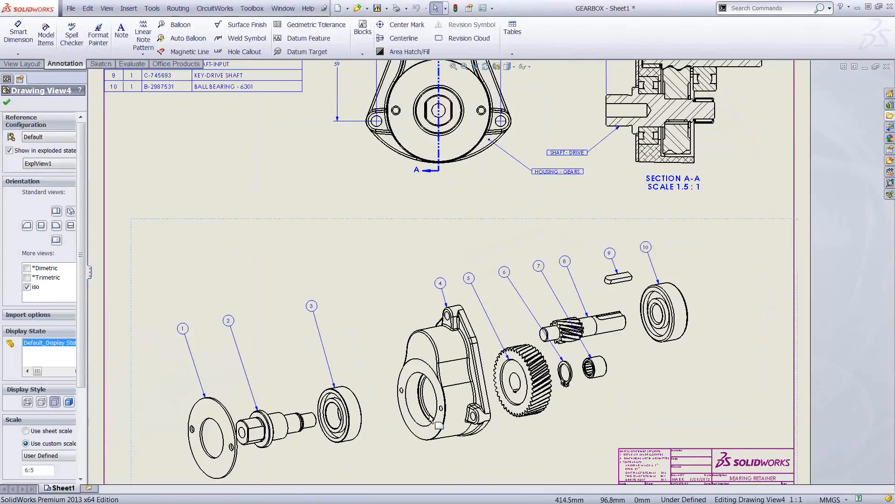
pyautogui.scroll(-4, 437, 423)
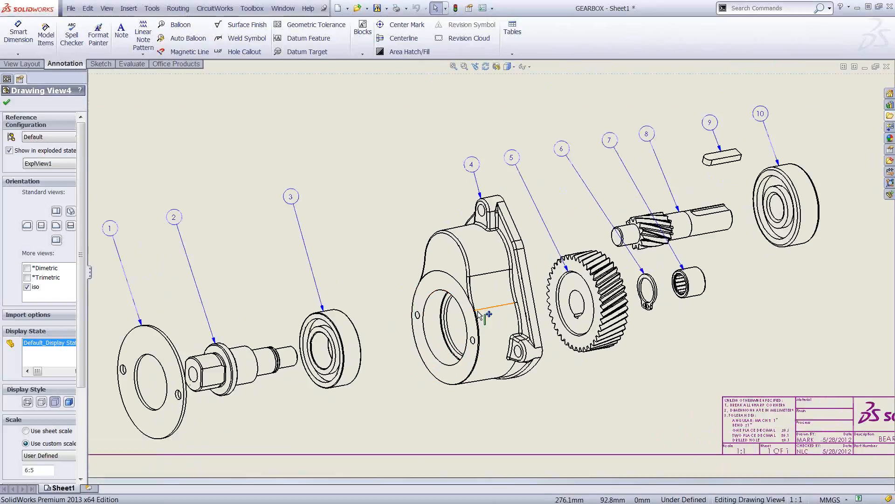
pyautogui.scroll(1, 477, 310)
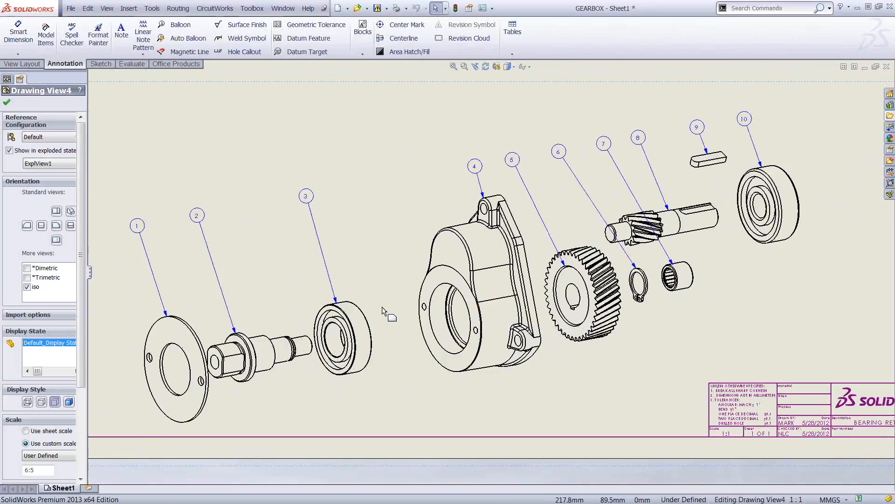
pyautogui.scroll(5, 422, 206)
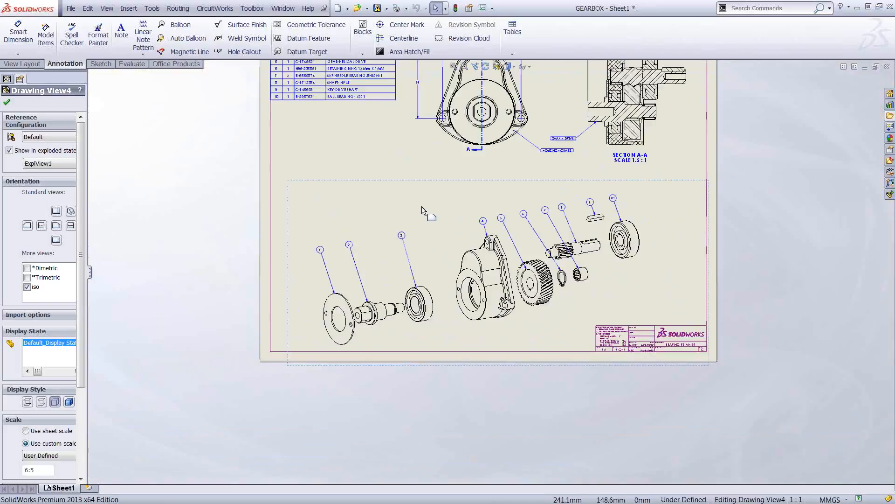
pyautogui.click(468, 146)
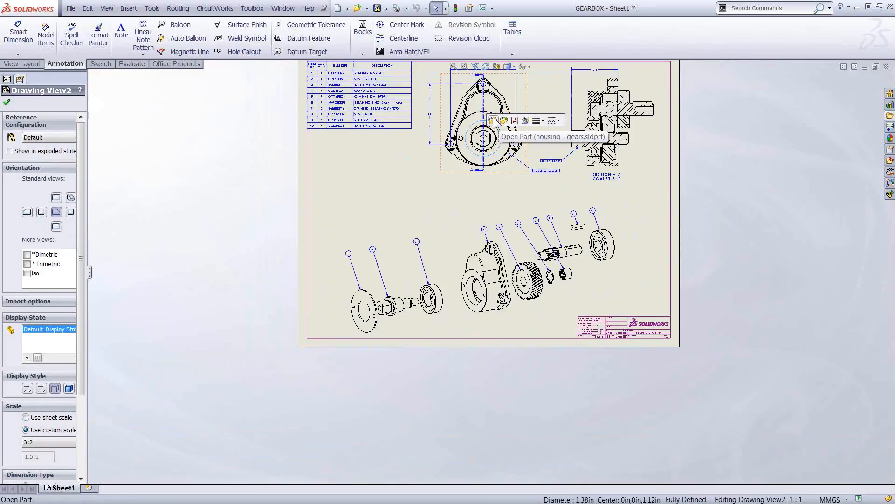
pyautogui.click(504, 122)
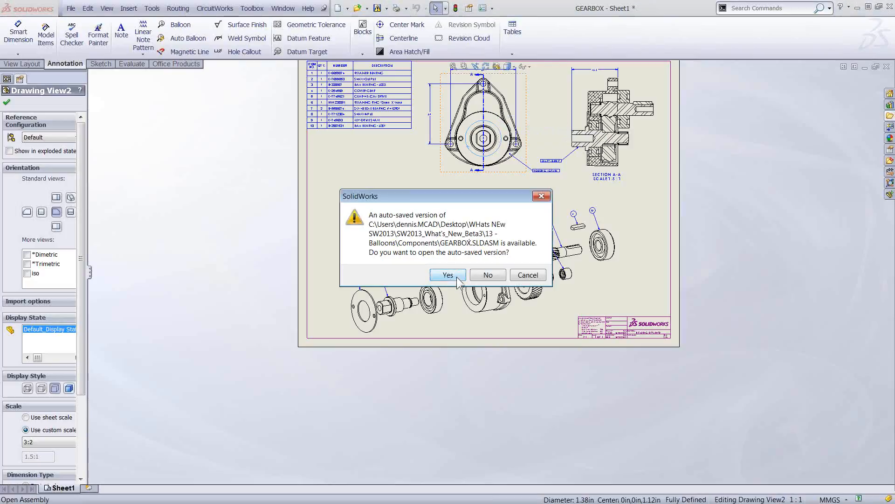
pyautogui.click(476, 275)
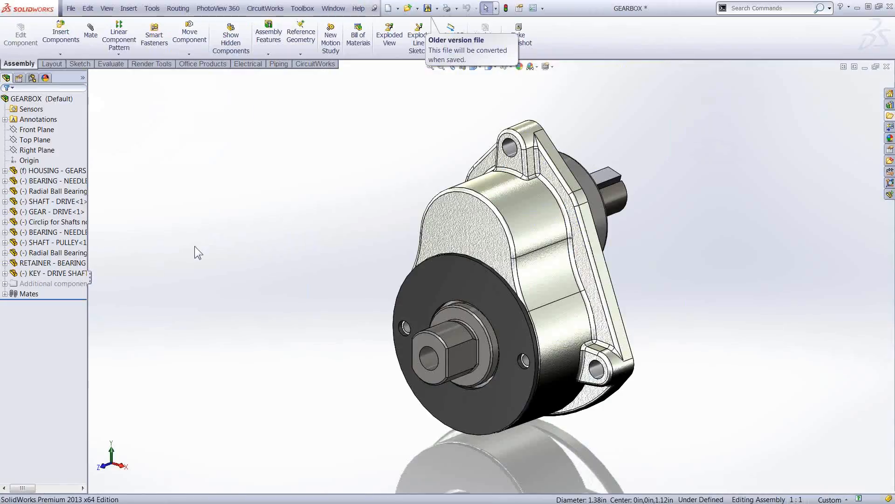
# Step: Unsuppress the Additional components folder in the GEARBOX assembly and return to the GEARBOX drawing in a maximized window
pyautogui.rightClick(51, 283)
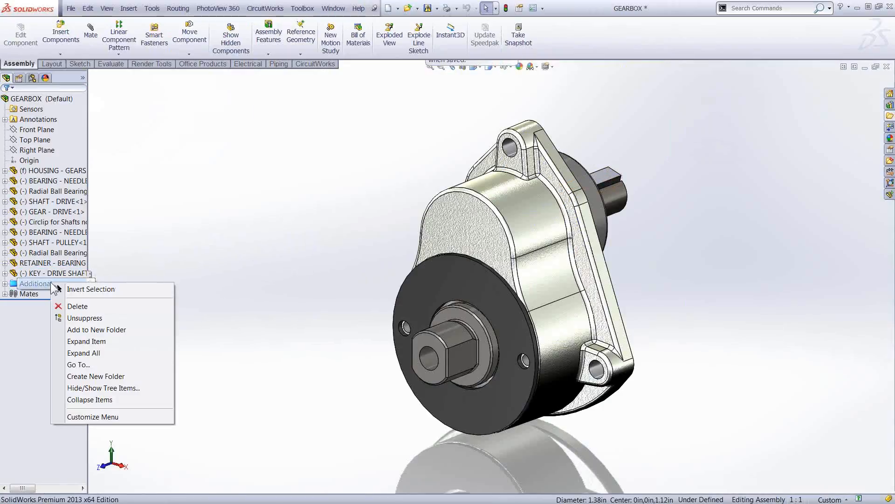
pyautogui.click(73, 317)
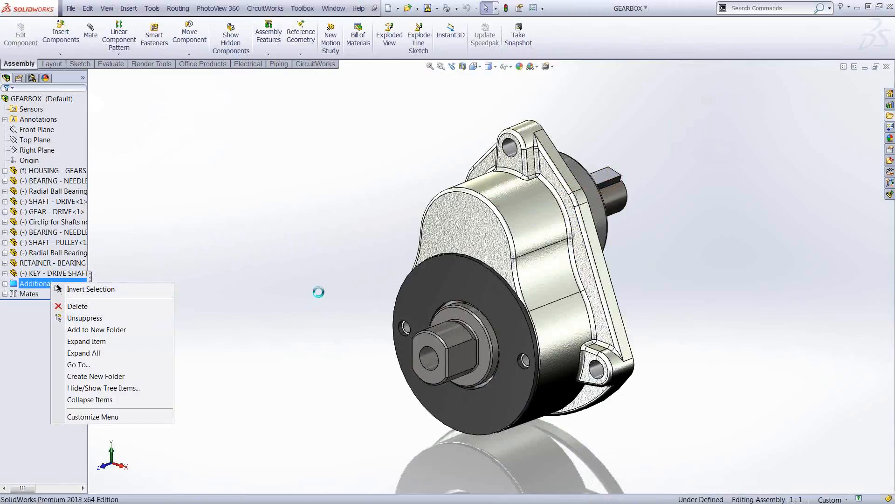
pyautogui.moveTo(533, 312); pyautogui.dragTo(629, 303, button='middle')
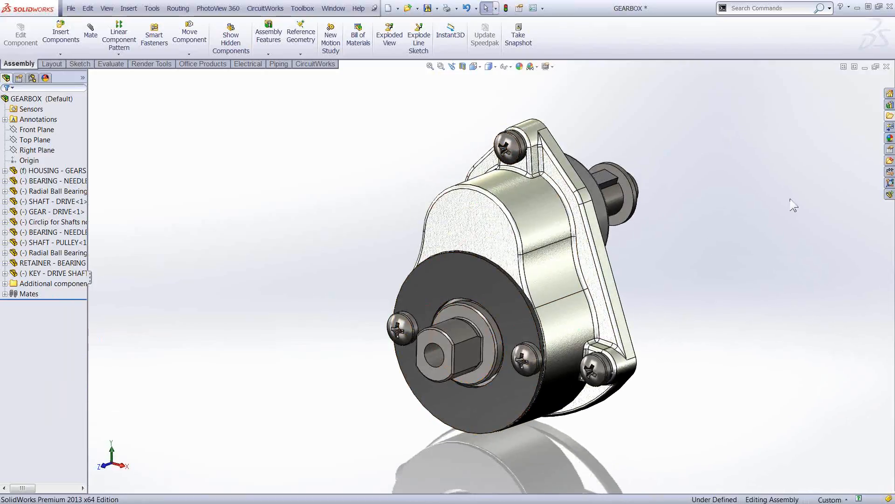
pyautogui.click(864, 68)
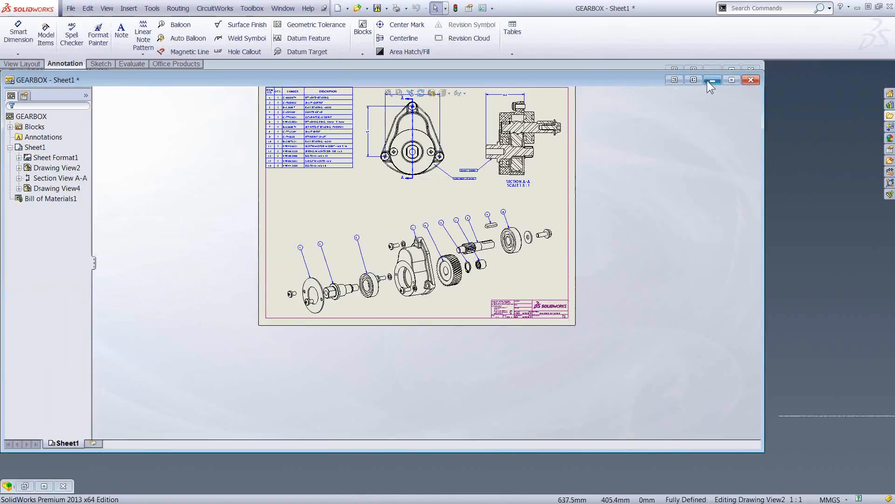
pyautogui.click(730, 80)
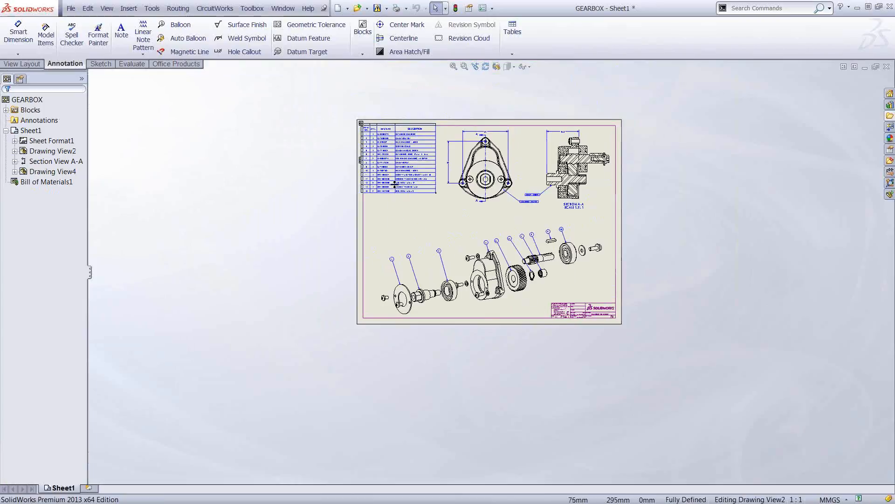
# Step: Replace the exploded view's balloons using Auto Balloon, numbering the items in sequential order
pyautogui.scroll(-3, 446, 186)
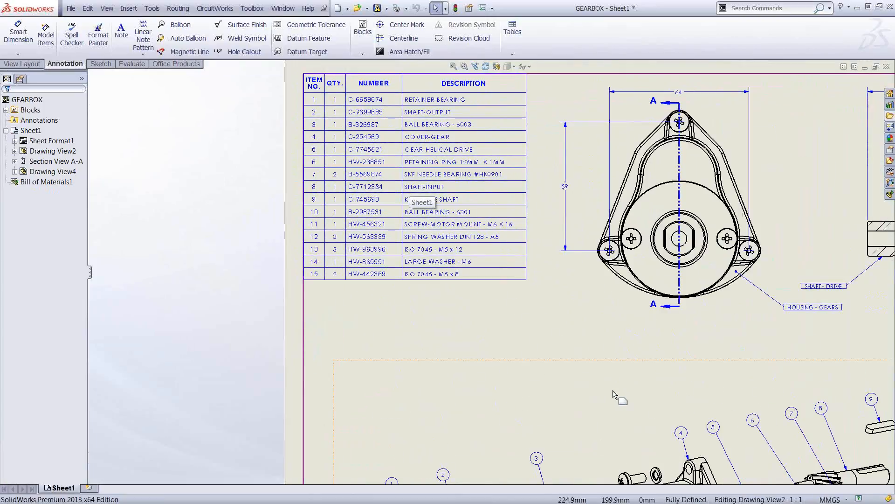
pyautogui.scroll(5, 620, 382)
pyautogui.scroll(-4, 620, 383)
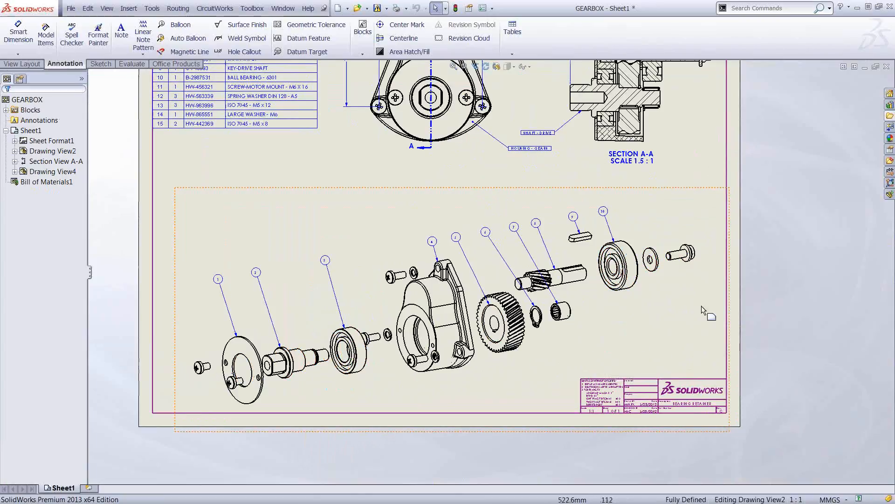
pyautogui.moveTo(373, 382); pyautogui.dragTo(429, 384, button='middle')
pyautogui.scroll(-2, 398, 313)
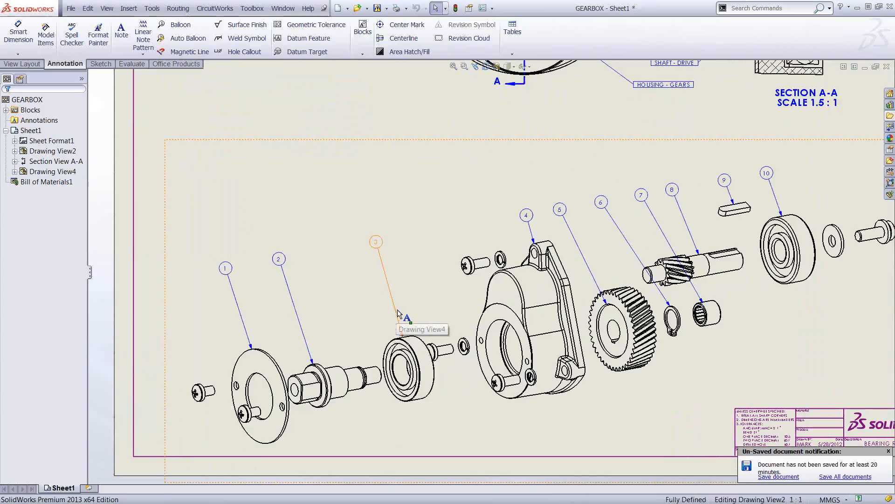
pyautogui.click(399, 313)
pyautogui.click(429, 279)
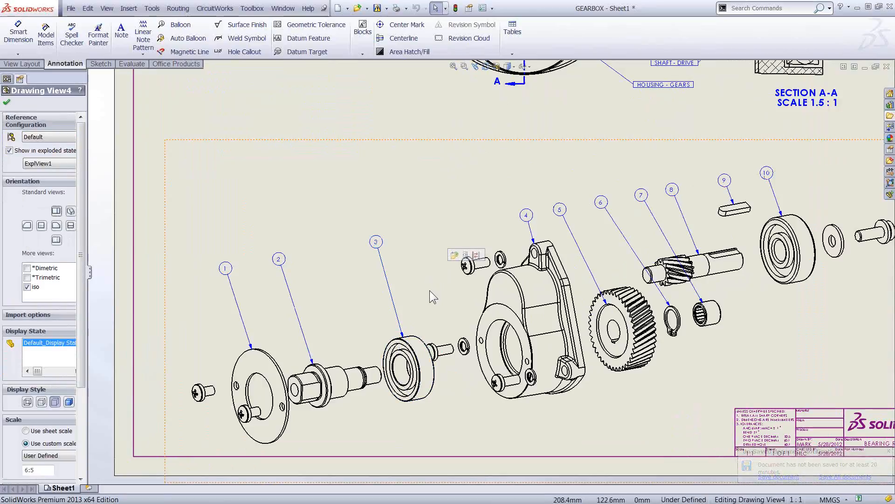
pyautogui.press('s')
pyautogui.click(485, 298)
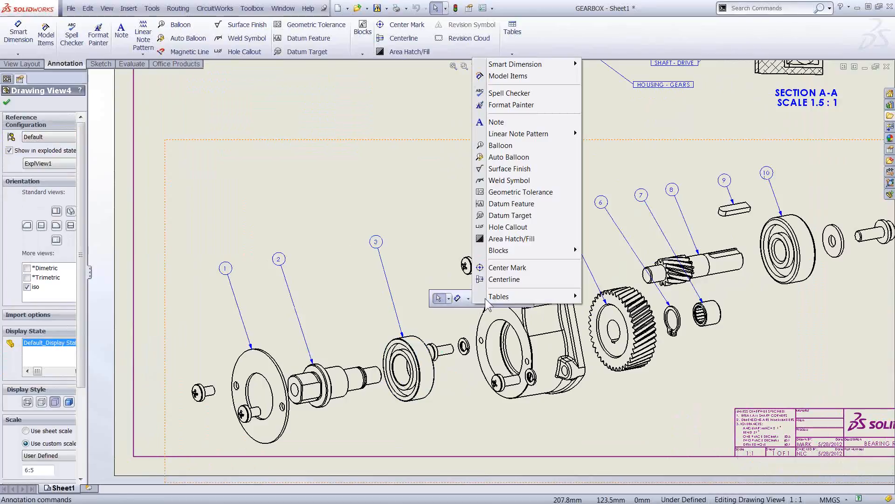
pyautogui.click(498, 157)
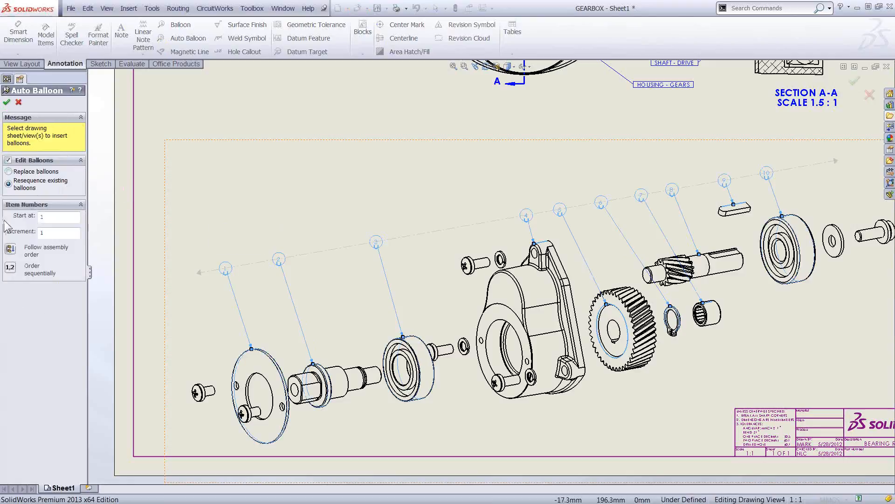
pyautogui.click(10, 172)
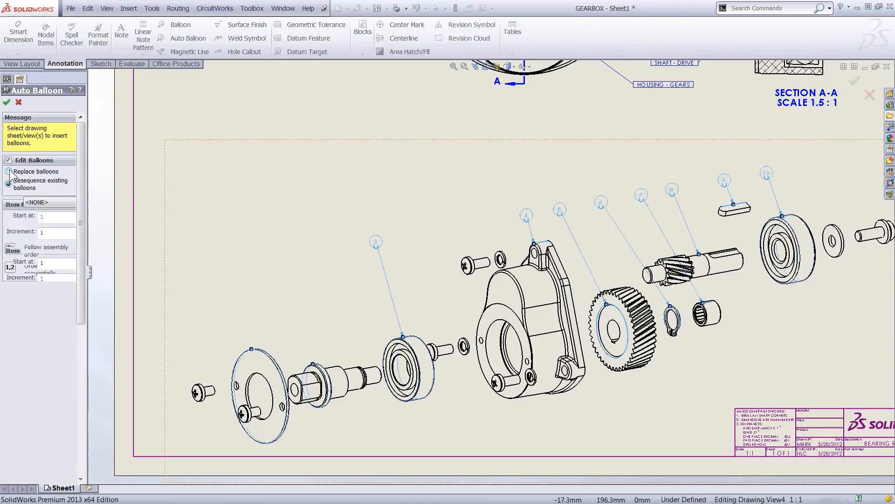
pyautogui.click(11, 333)
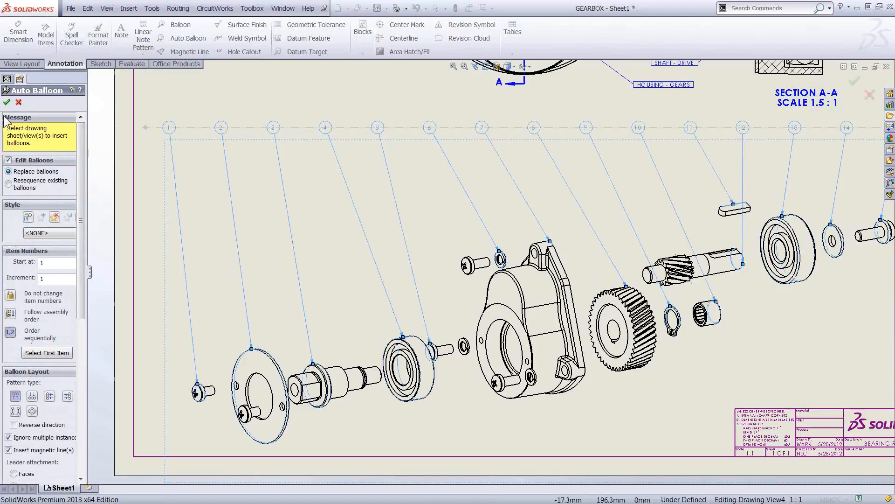
pyautogui.click(7, 102)
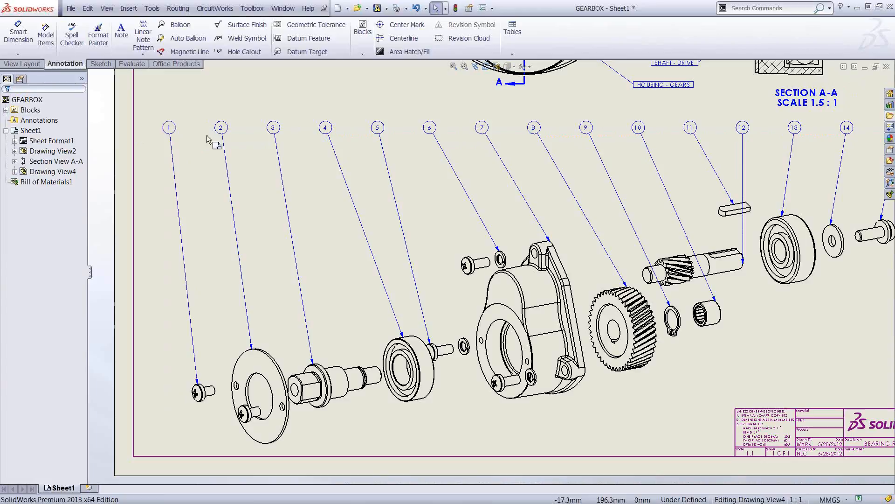
# Step: Tilt the balloons' magnetic line to about 10.7° to follow the exploded view, and close the GEARBOX drawing
pyautogui.click(221, 135)
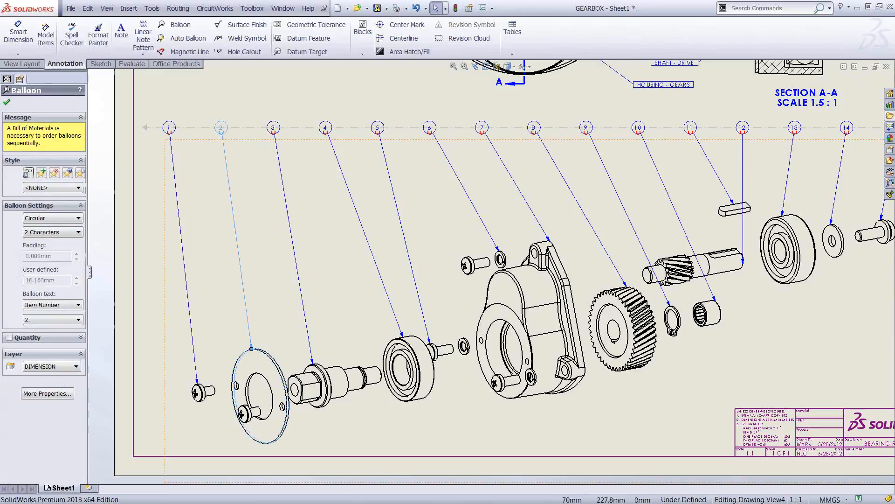
pyautogui.moveTo(144, 127); pyautogui.dragTo(158, 275)
pyautogui.scroll(2, 813, 253)
pyautogui.scroll(-2, 845, 215)
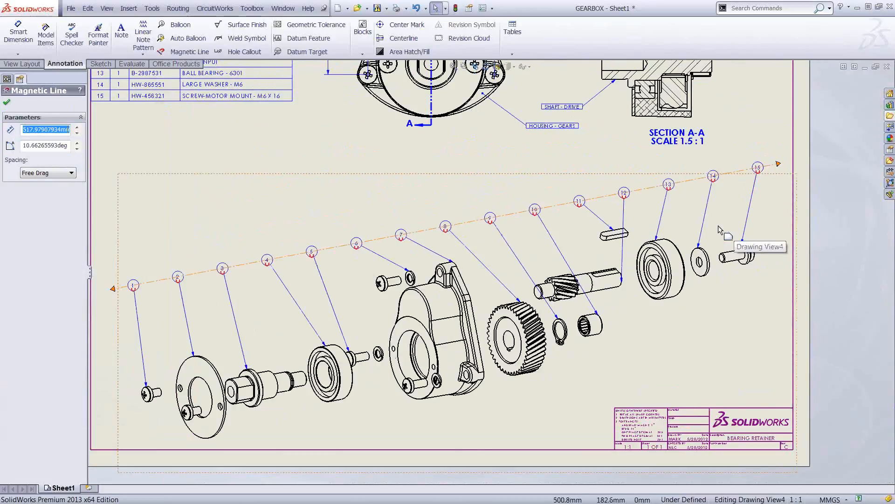
pyautogui.scroll(1, 312, 284)
pyautogui.scroll(2, 311, 283)
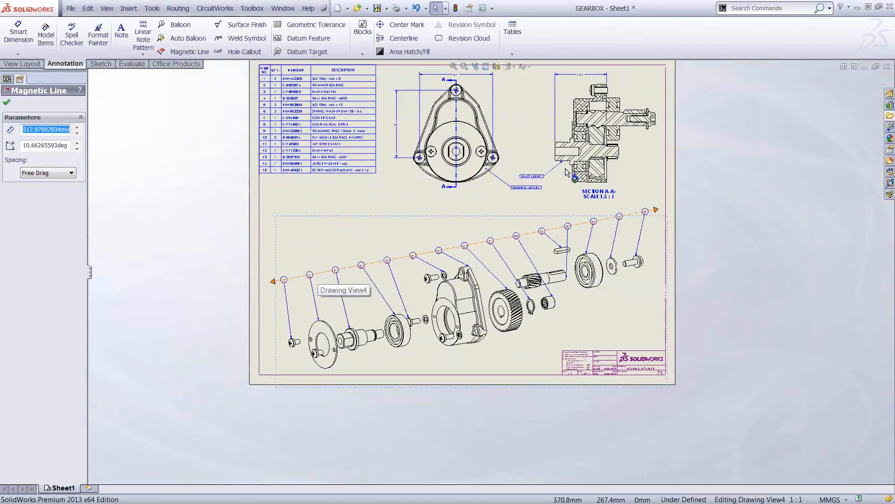
pyautogui.click(888, 67)
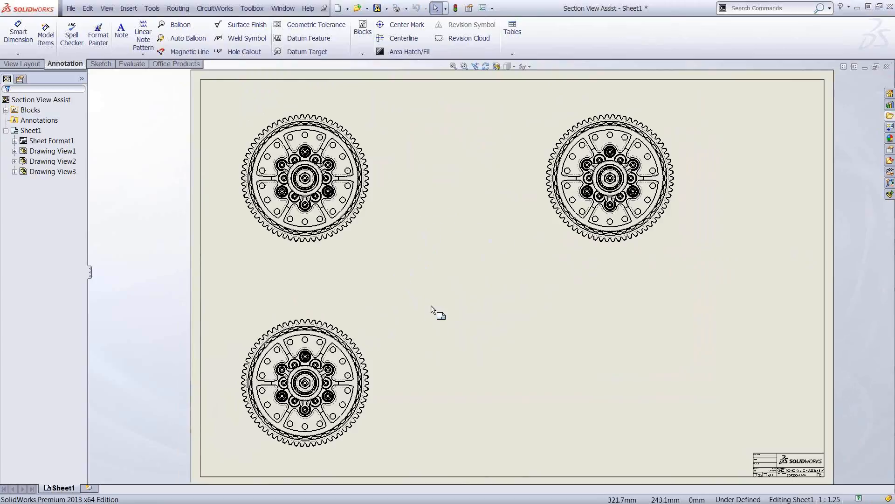
# Step: Start a Section View in the Section View Assist drawing and preview vertical, horizontal and aligned cutting lines on the upper-left gear view
pyautogui.press('s')
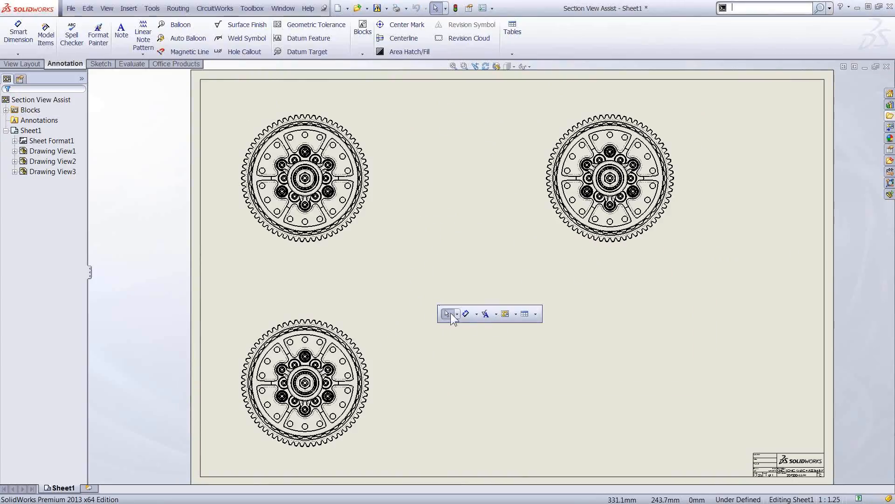
pyautogui.click(515, 315)
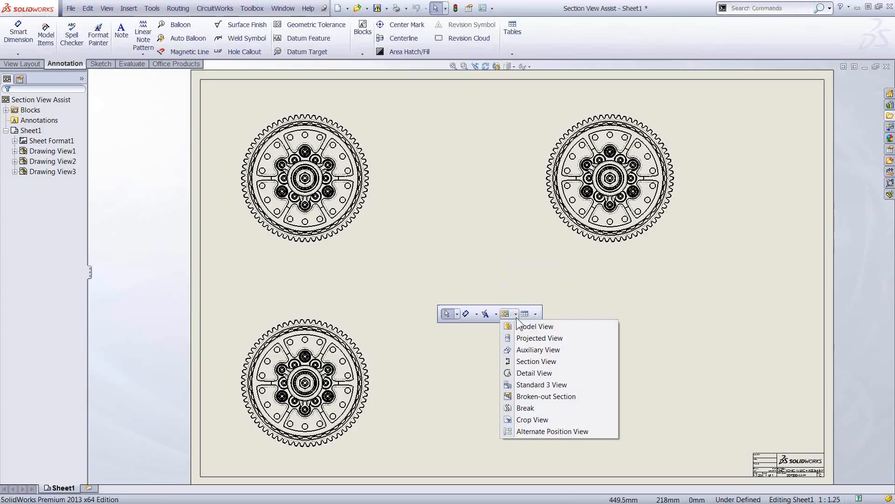
pyautogui.click(522, 362)
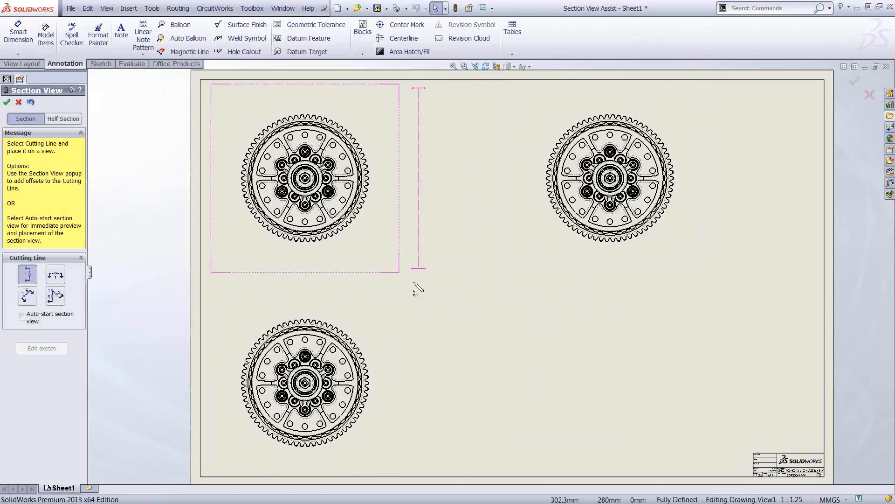
pyautogui.scroll(-3, 378, 235)
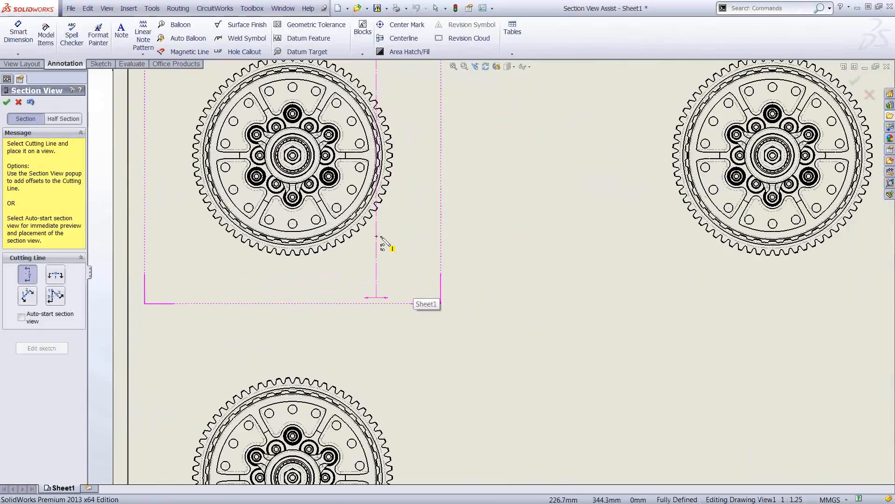
pyautogui.scroll(3, 381, 233)
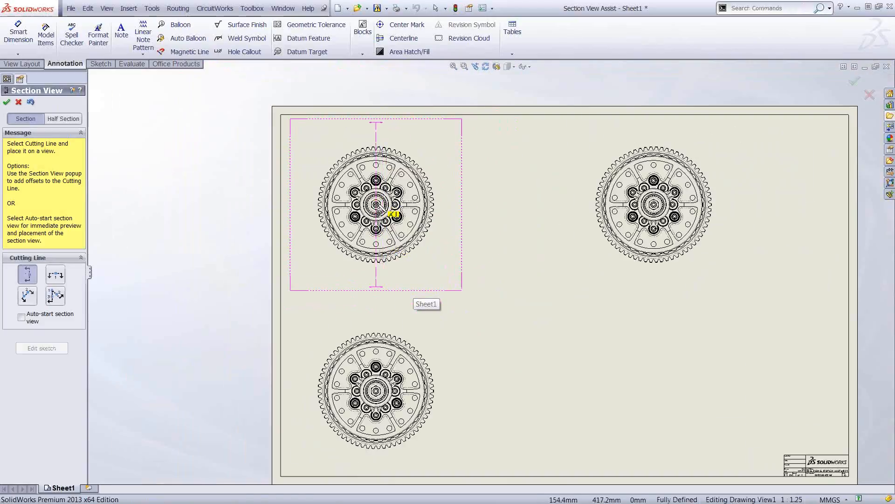
pyautogui.click(56, 274)
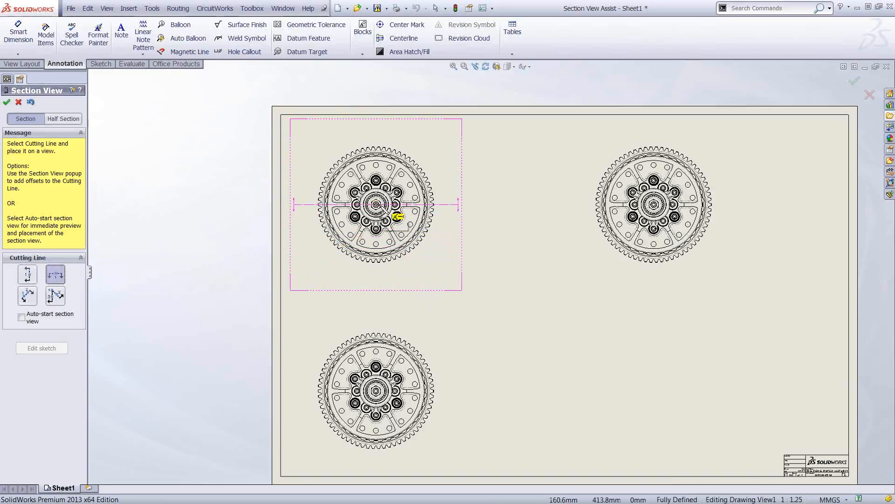
pyautogui.click(56, 299)
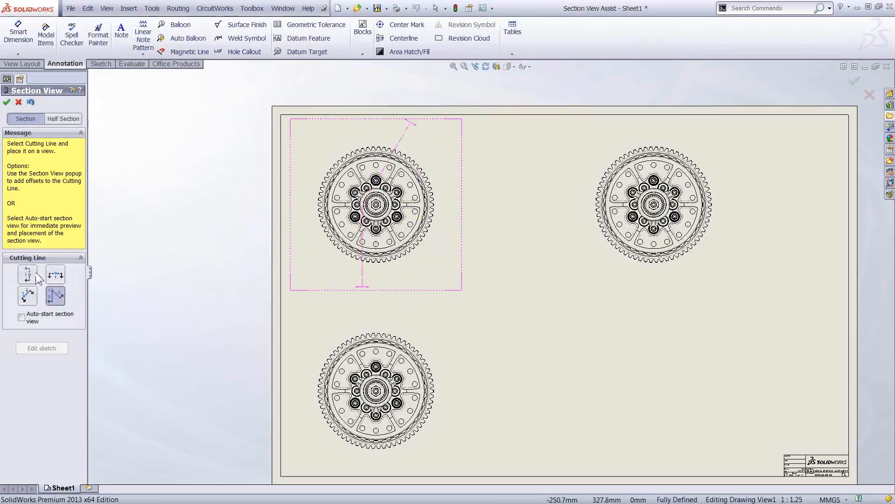
# Step: Place a vertical cutting line through the centre of the upper-left gear view
pyautogui.click(28, 278)
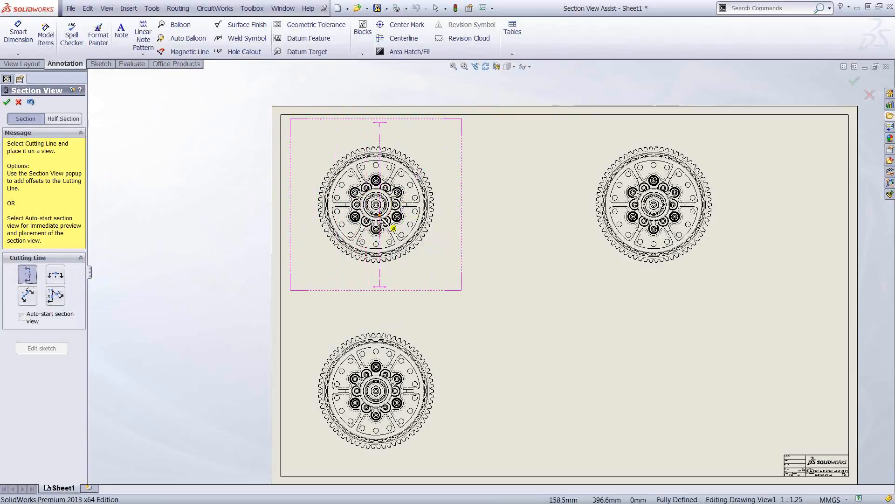
pyautogui.scroll(-2, 393, 229)
pyautogui.scroll(-4, 392, 226)
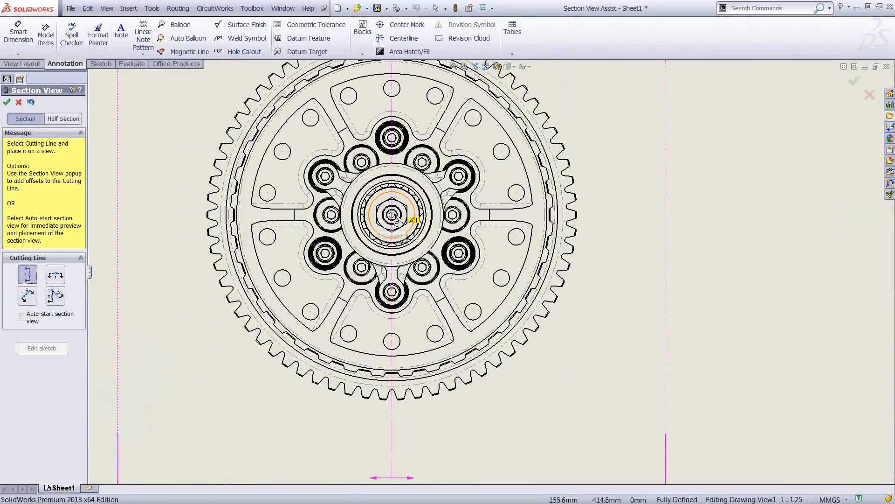
pyautogui.click(392, 225)
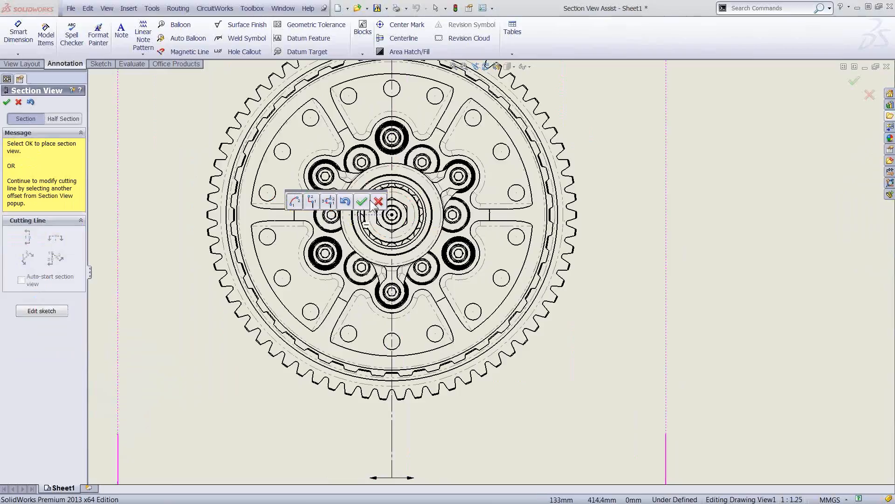
# Step: Add a single offset to the cutting line from the bottom (6 o'clock) bolt's centre to the 5 o'clock bolt's centre
pyautogui.click(313, 203)
pyautogui.scroll(-3, 401, 273)
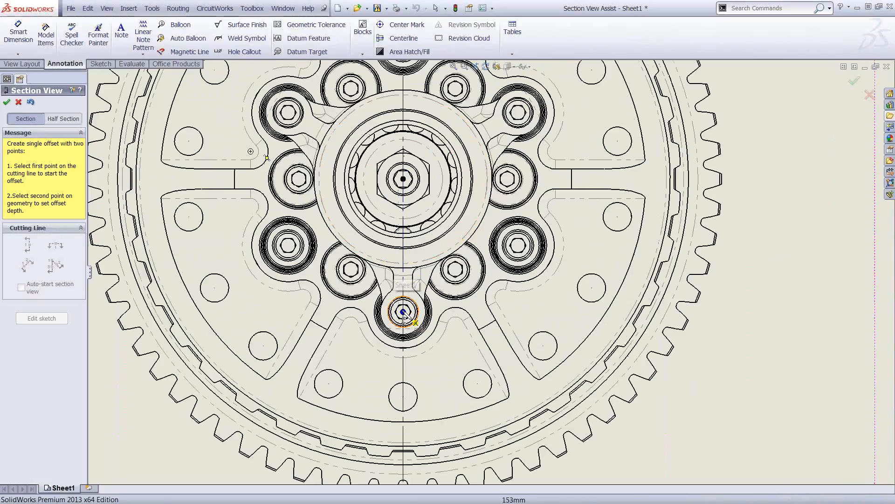
pyautogui.click(403, 311)
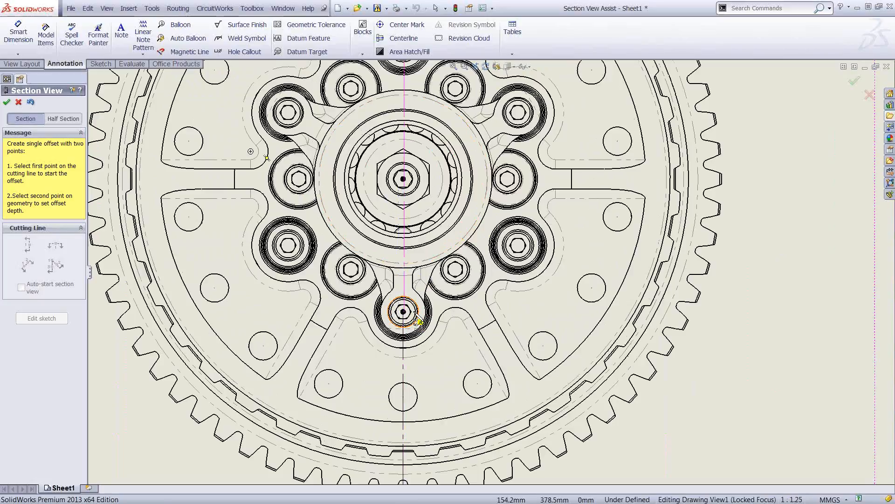
pyautogui.click(455, 269)
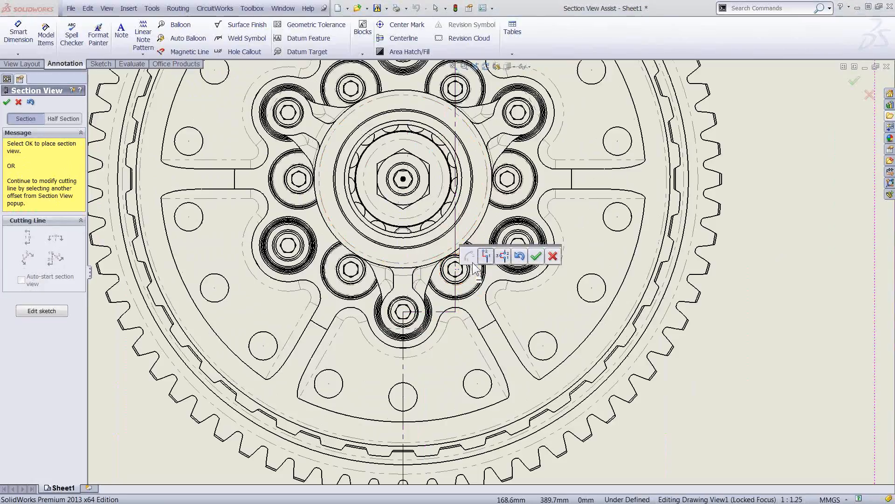
# Step: Add a second single offset to the cutting line, from the 5 o'clock bolt's centre to the 4 o'clock bolt's centre
pyautogui.click(486, 256)
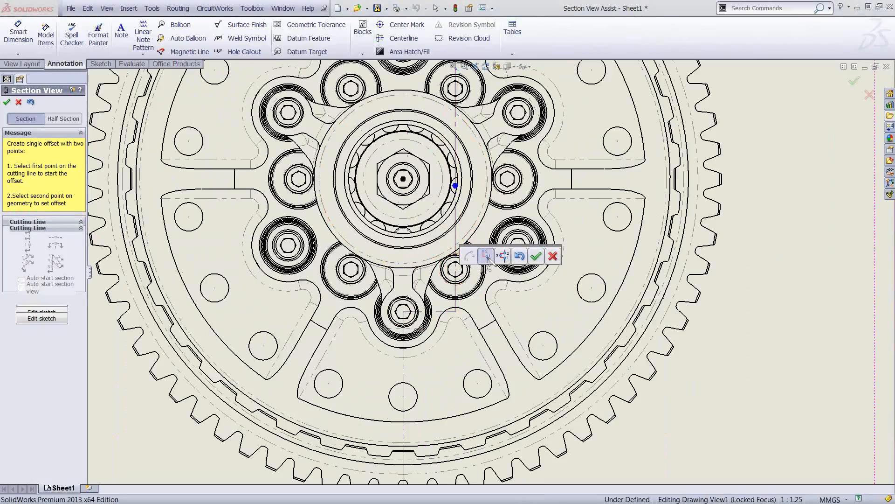
pyautogui.click(455, 269)
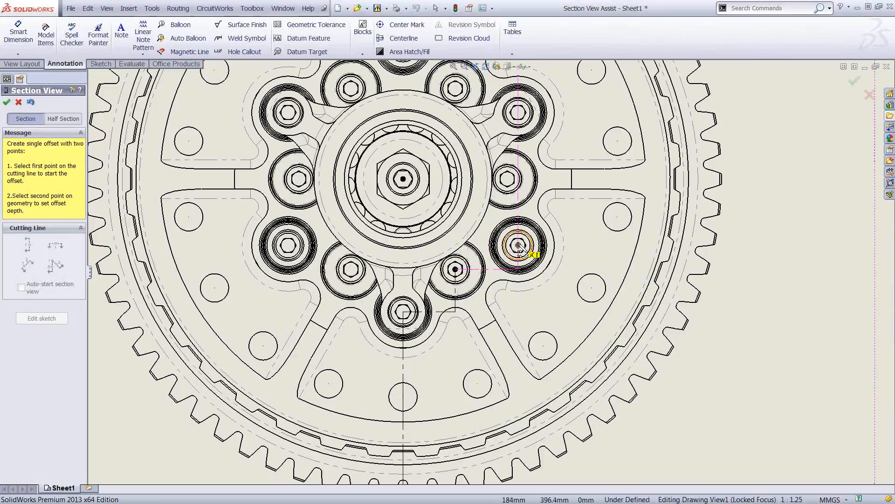
pyautogui.click(518, 245)
# Step: Add a third single offset, starting on the cutting line level with the 3 o'clock bolt and ending at that bolt's centre
pyautogui.click(550, 230)
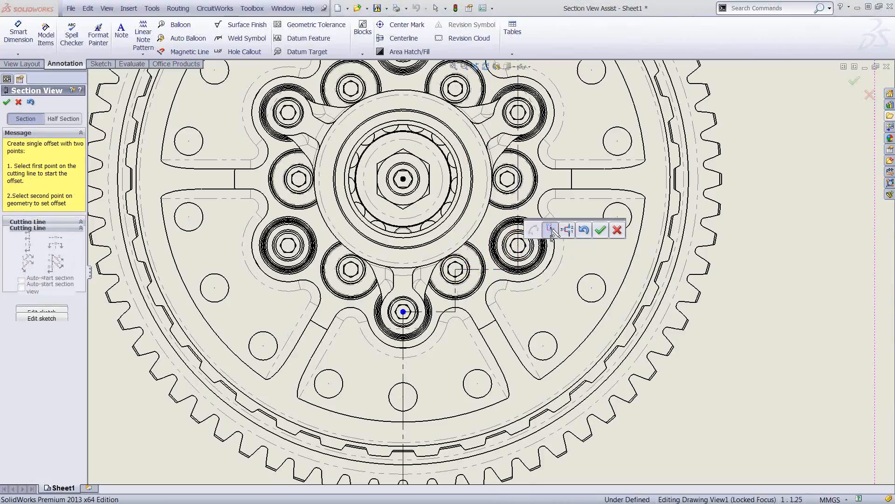
pyautogui.click(508, 181)
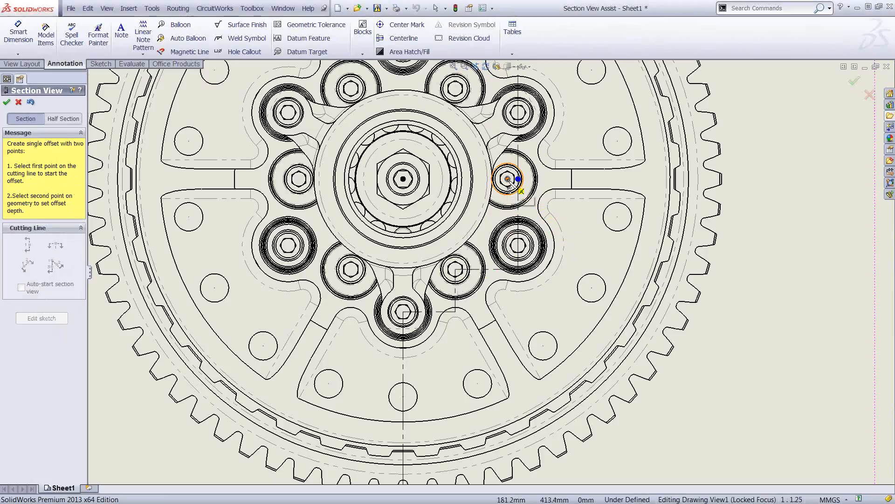
pyautogui.click(509, 181)
pyautogui.press('z')
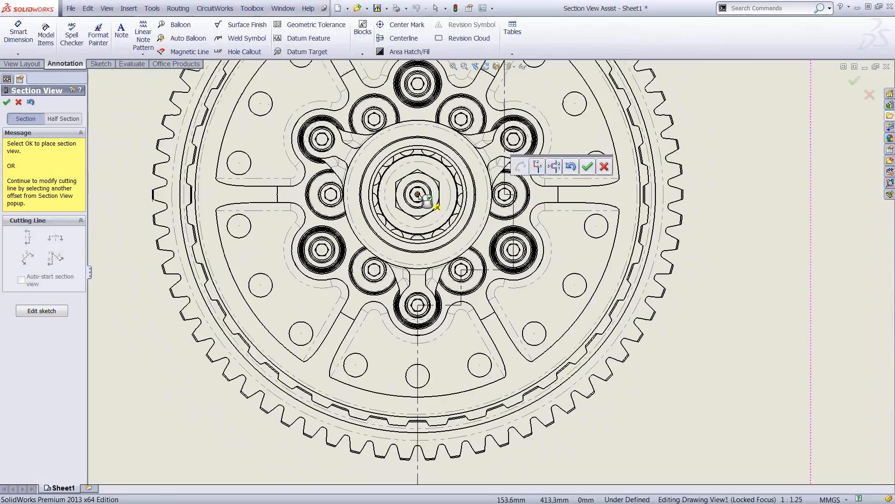
# Step: Add another single offset to the cutting line from the 3 o'clock bolt's centre to the gear's central axis
pyautogui.click(537, 166)
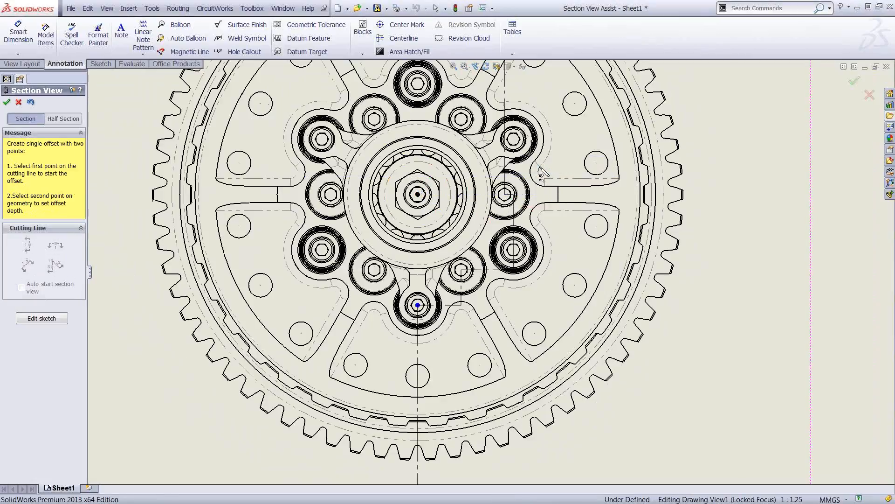
pyautogui.click(505, 194)
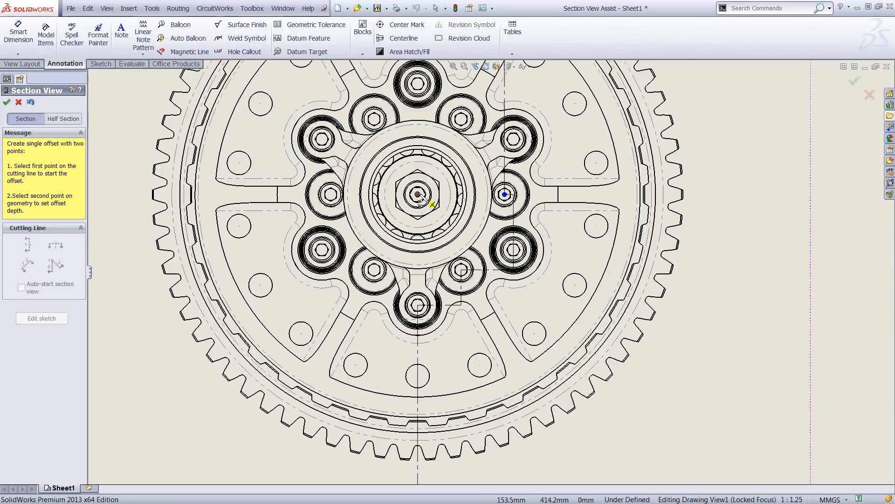
# Step: Finish the cutting line's single offset using the hub centre as second point, and place the section view right of the first gear view
pyautogui.click(417, 194)
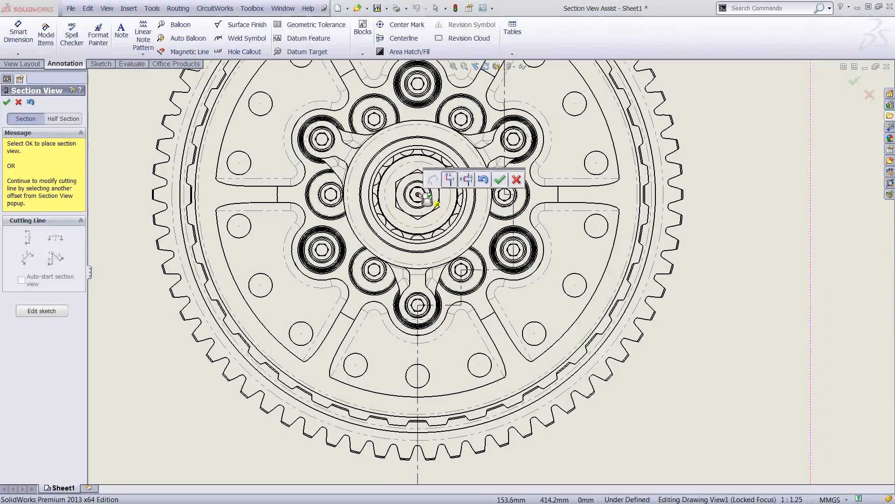
pyautogui.click(499, 180)
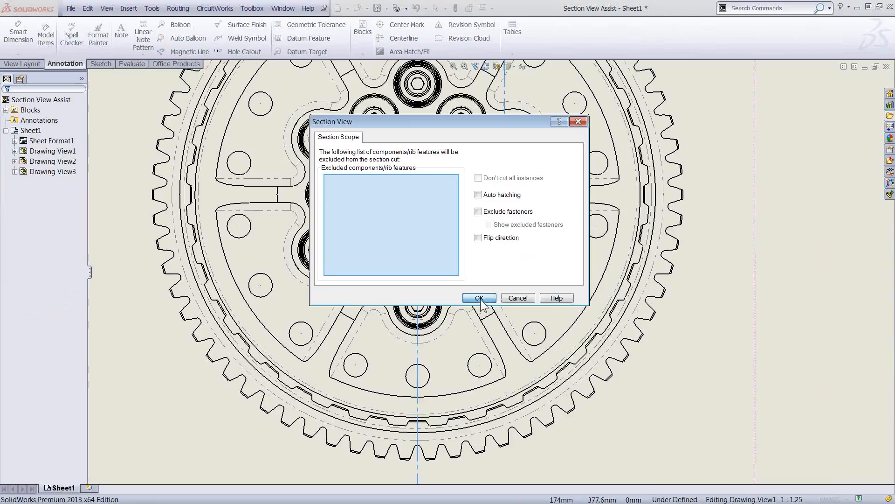
pyautogui.click(480, 299)
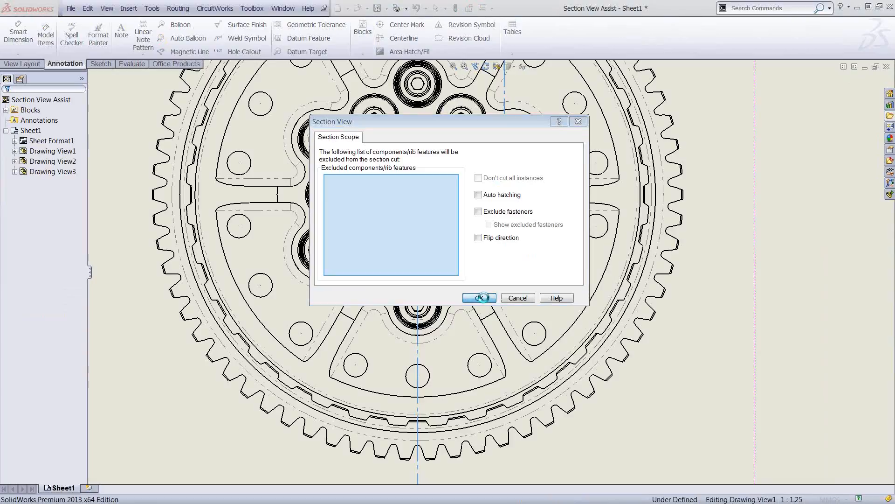
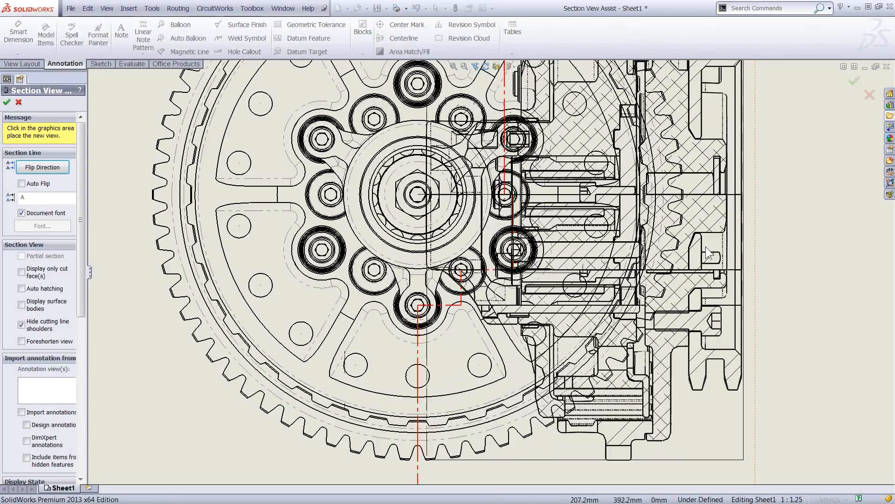
pyautogui.scroll(2, 735, 248)
pyautogui.scroll(1, 734, 248)
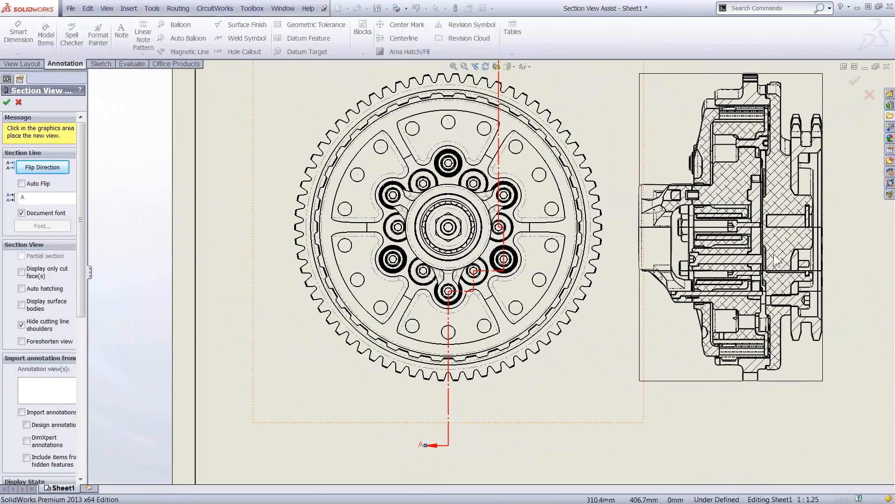
pyautogui.click(763, 257)
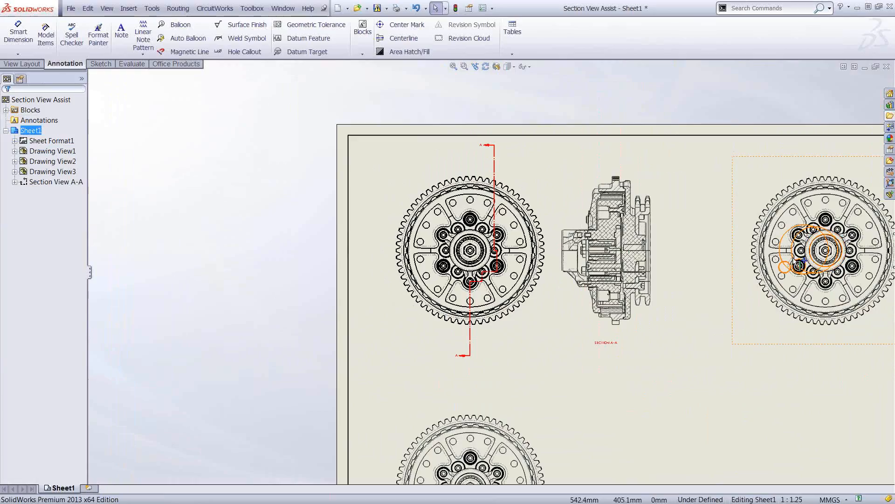
# Step: Lay an aligned section cutting line on the second gear view, centred on the hub, with one leg through the upper-left inner bolt
pyautogui.scroll(-1, 782, 257)
pyautogui.moveTo(779, 256); pyautogui.dragTo(540, 278, button='middle')
pyautogui.scroll(-2, 549, 272)
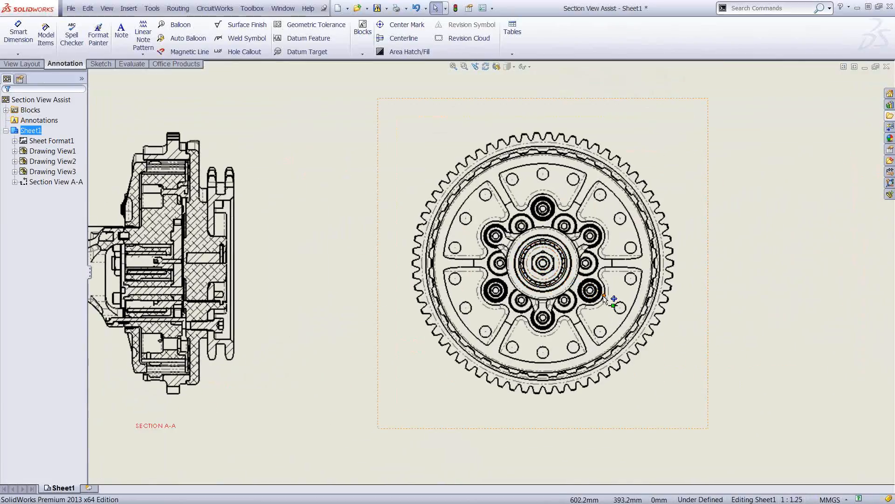
pyautogui.press('s')
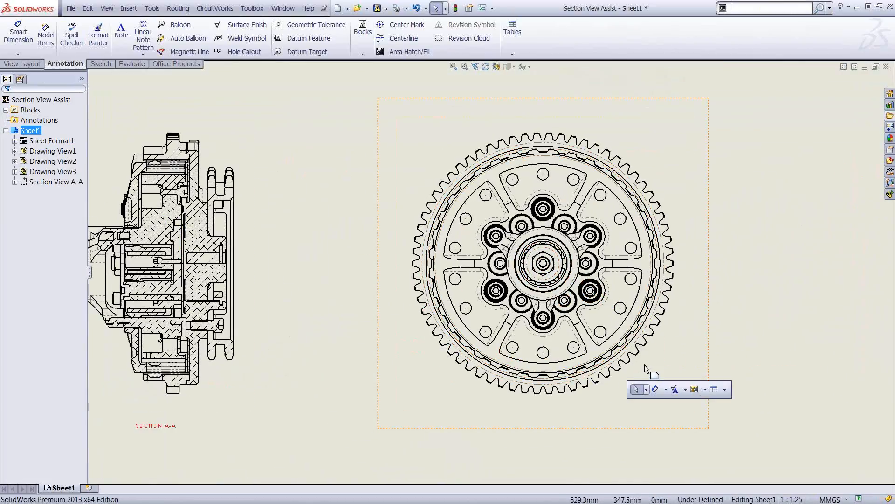
pyautogui.click(703, 389)
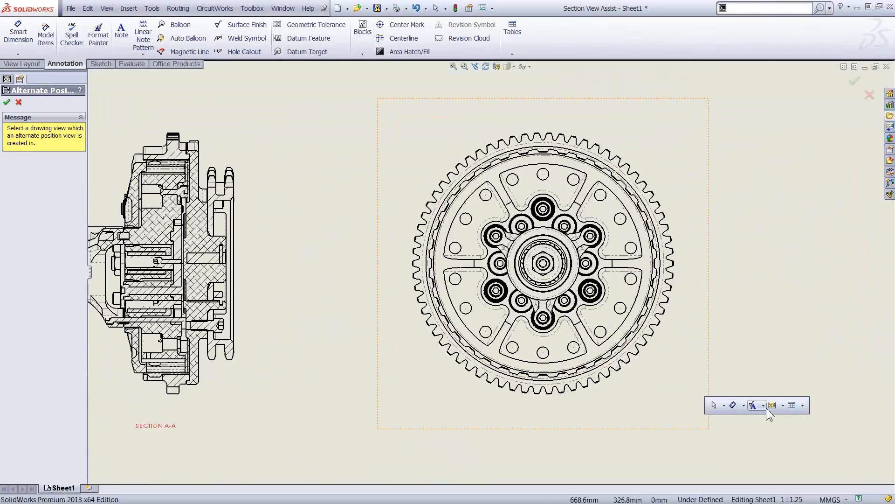
pyautogui.click(784, 406)
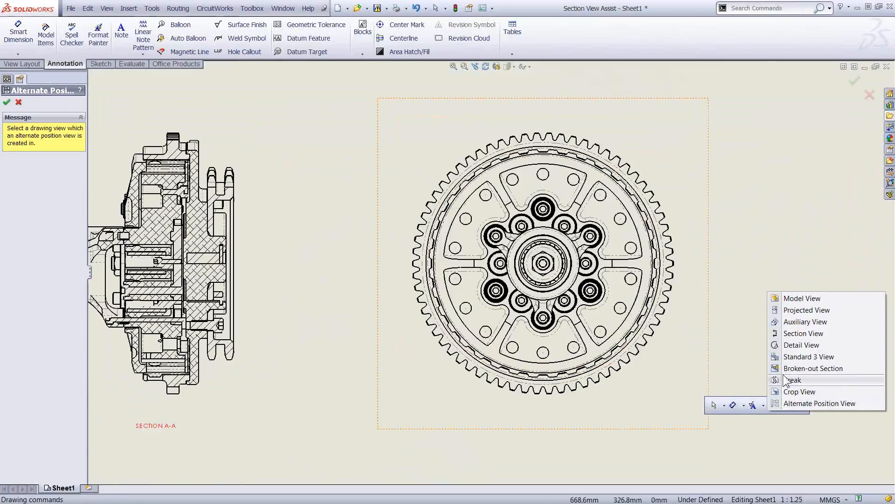
pyautogui.click(791, 334)
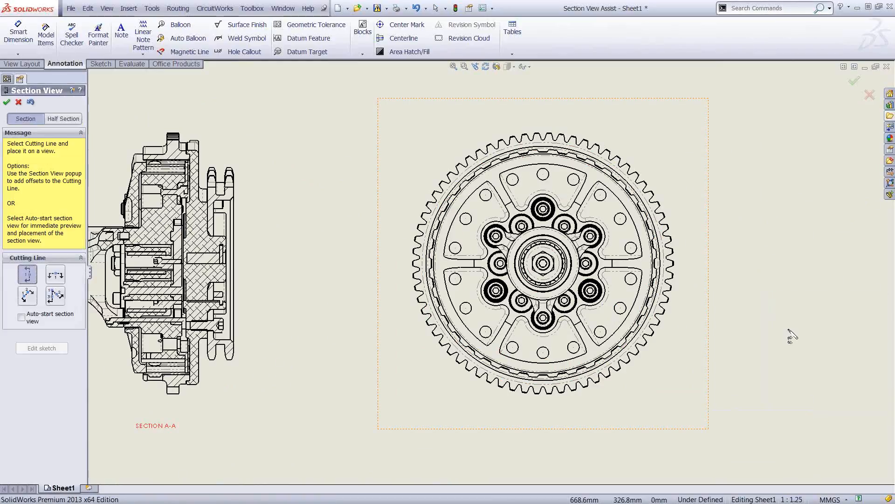
pyautogui.click(56, 296)
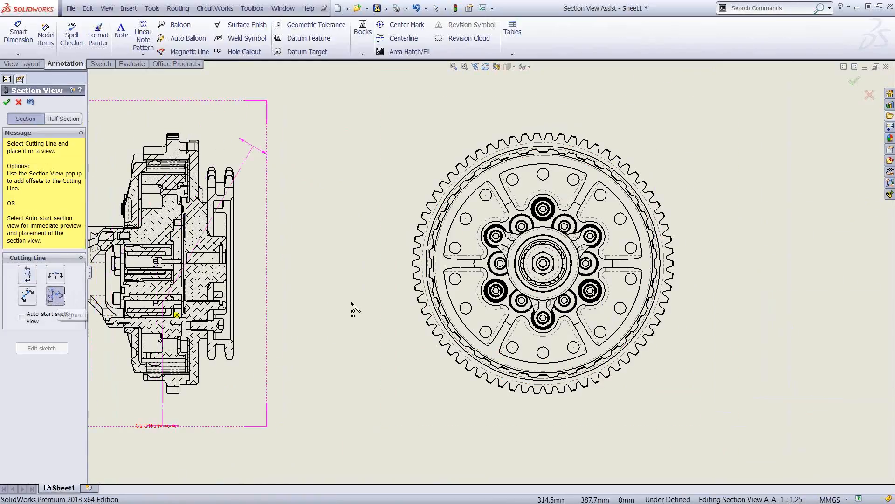
pyautogui.click(544, 264)
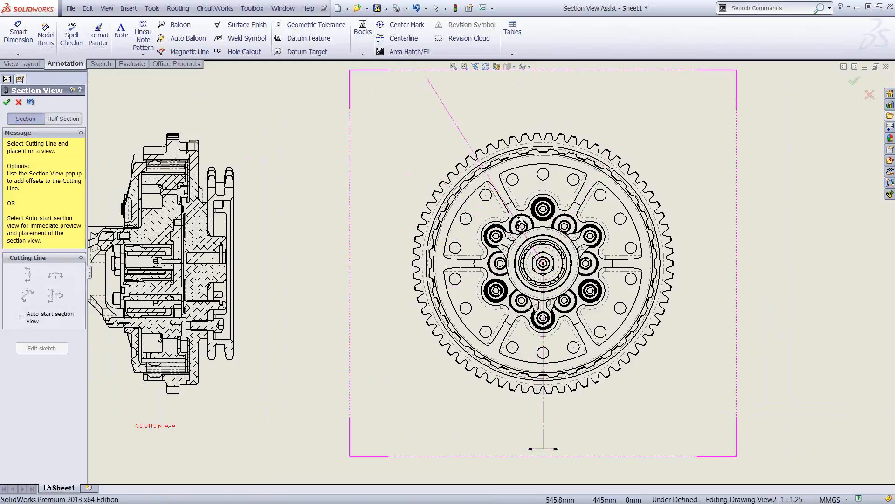
pyautogui.scroll(-4, 520, 226)
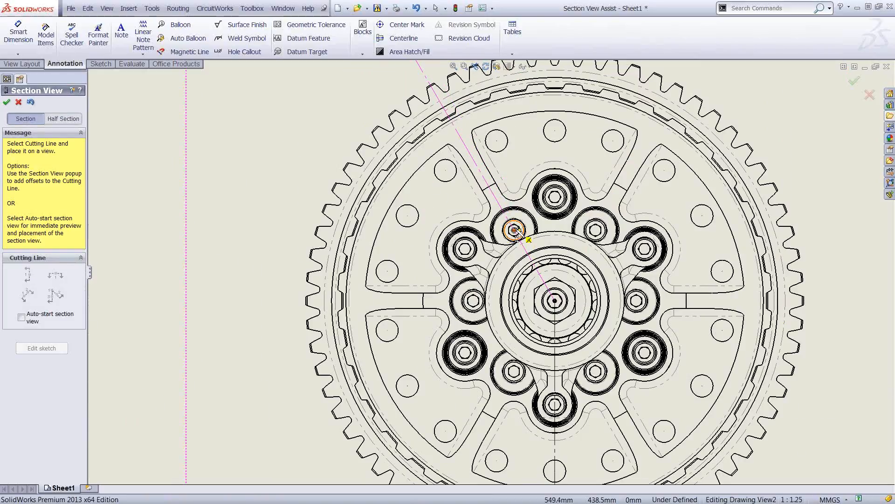
pyautogui.click(514, 230)
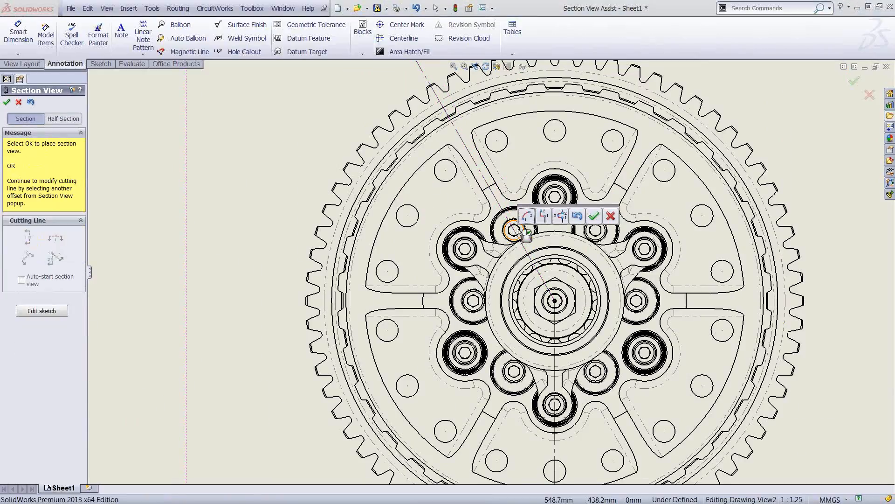
# Step: Add an arc offset to the angled leg, from just outside the inner bolt to the neighbouring upper-left outer bolt
pyautogui.click(528, 216)
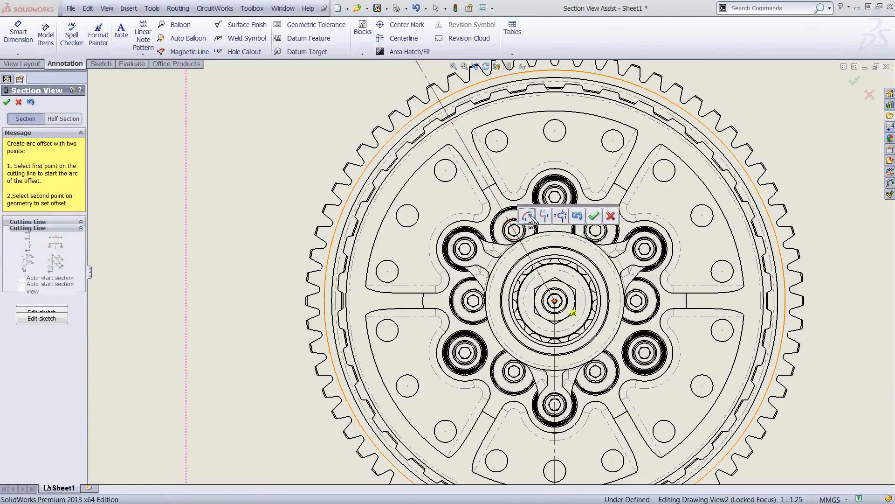
pyautogui.click(500, 206)
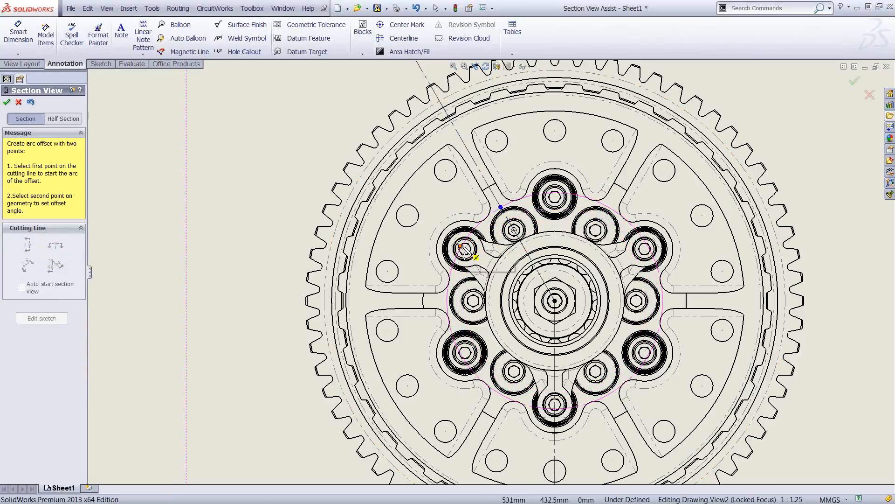
pyautogui.click(464, 248)
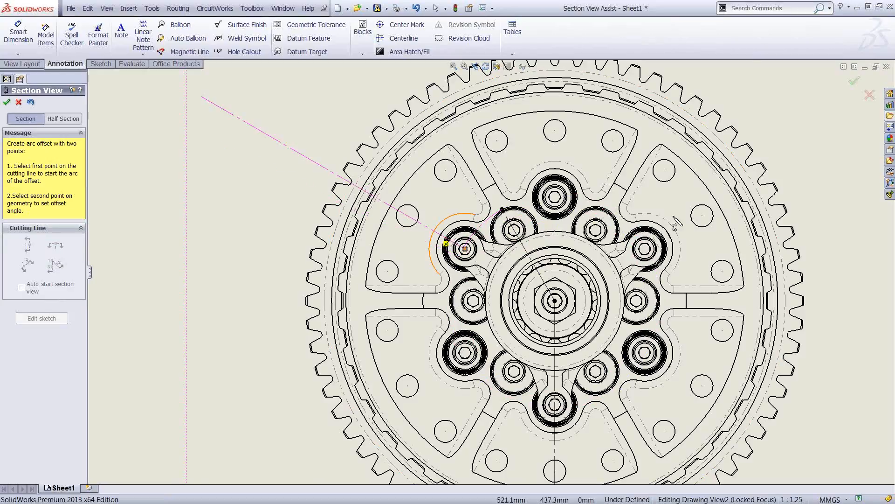
pyautogui.click(407, 215)
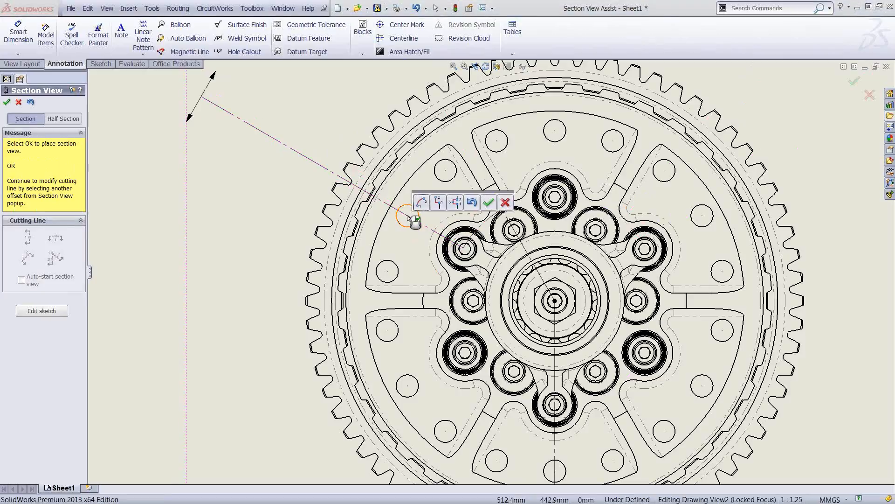
# Step: Accept the aligned cutting line without excluding components and place the section view to the right of the second gear view
pyautogui.click(494, 202)
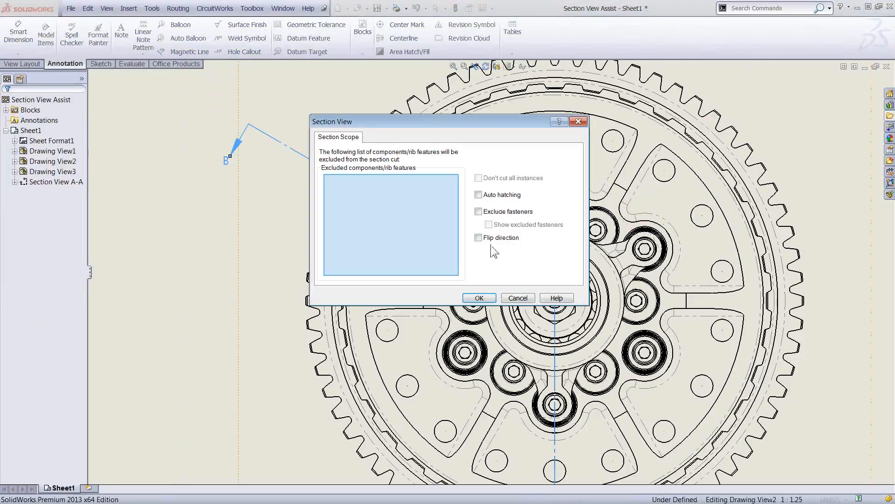
pyautogui.click(480, 298)
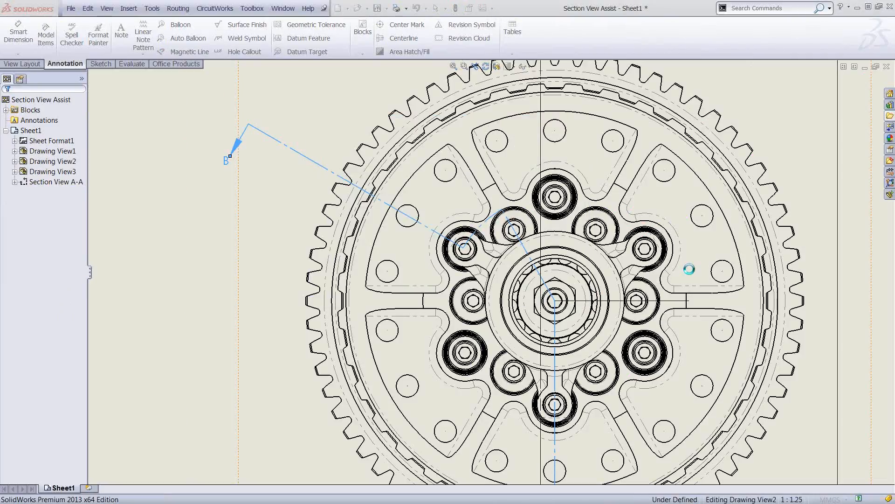
pyautogui.press('z')
pyautogui.press('z')
pyautogui.press('z')
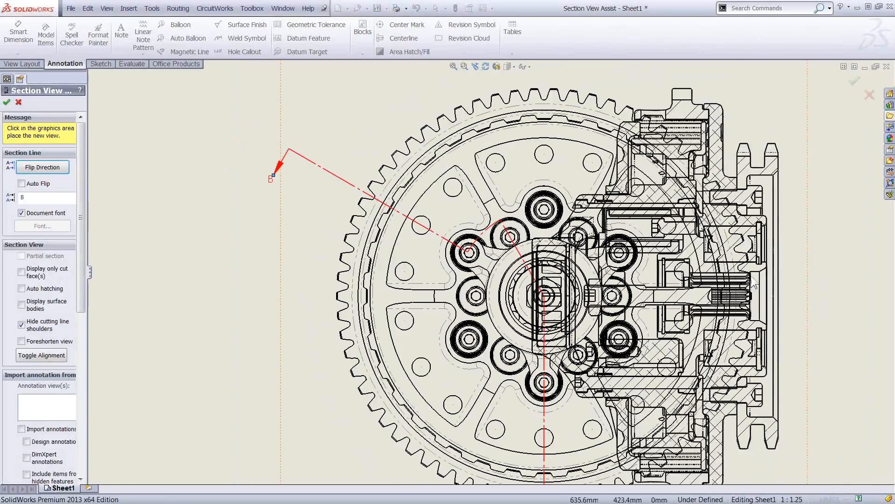
pyautogui.press('z')
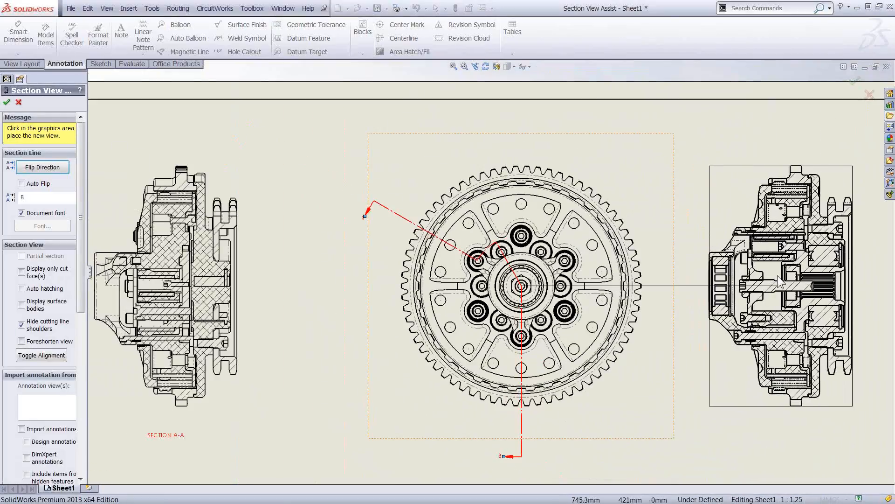
pyautogui.click(777, 275)
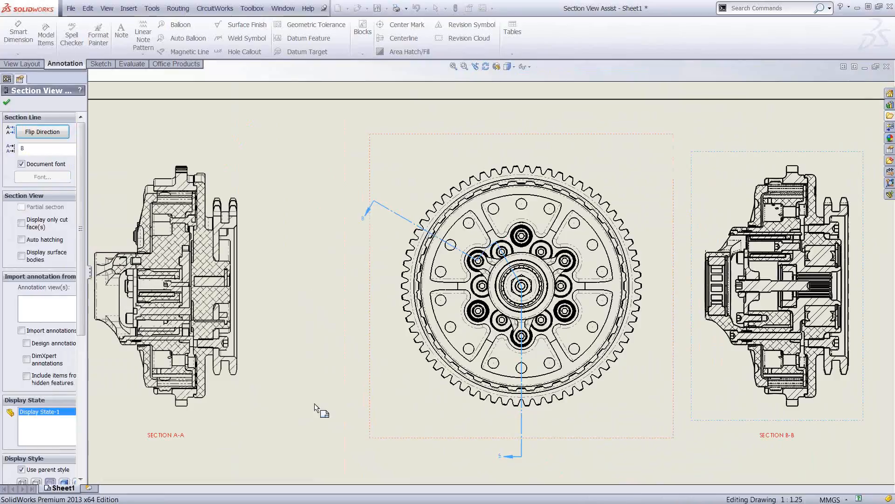
# Step: Lay a half-section cutting line on the third gear view, centred on the hub with legs running up and to the right
pyautogui.rightClick(319, 408)
pyautogui.moveTo(249, 414)
pyautogui.mouseDown(button='middle')
pyautogui.moveTo(284, 393)
pyautogui.moveTo(347, 323)
pyautogui.mouseUp(button='middle')
pyautogui.moveTo(307, 394)
pyautogui.mouseDown(button='middle')
pyautogui.moveTo(476, 298)
pyautogui.moveTo(591, 179)
pyautogui.moveTo(602, 152)
pyautogui.mouseUp(button='middle')
pyautogui.moveTo(365, 376); pyautogui.dragTo(399, 356, button='middle')
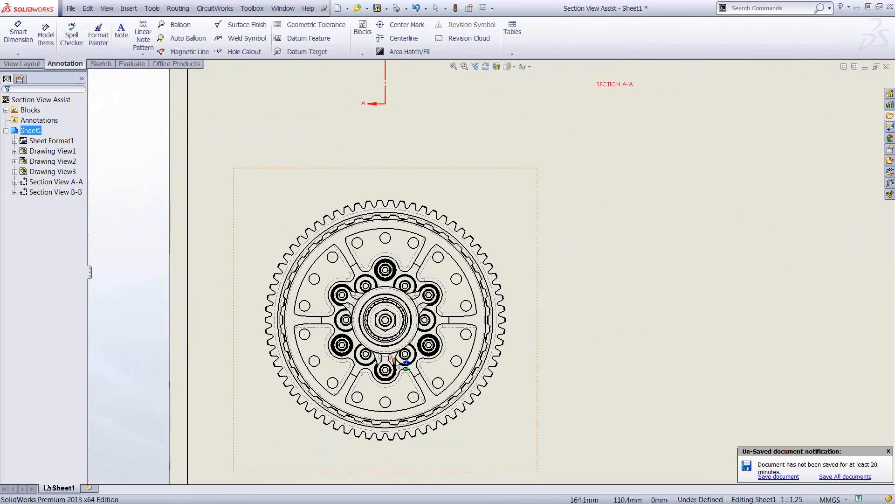
pyautogui.scroll(-2, 399, 355)
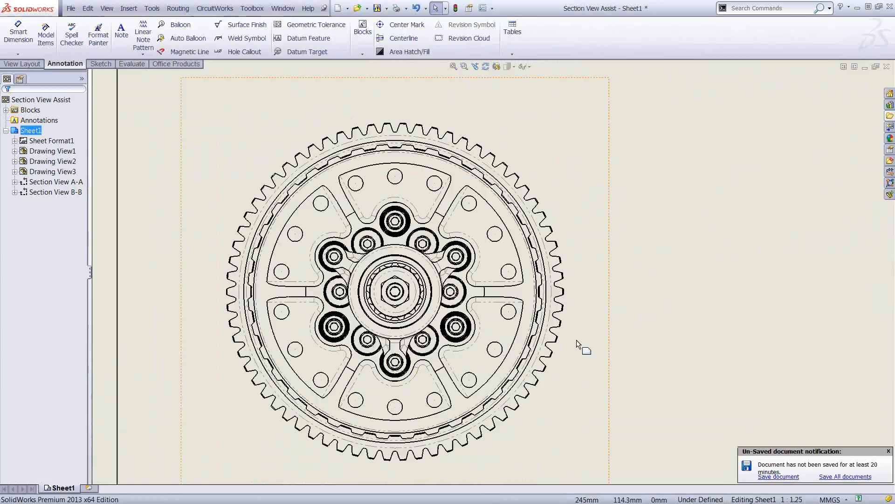
pyautogui.press('s')
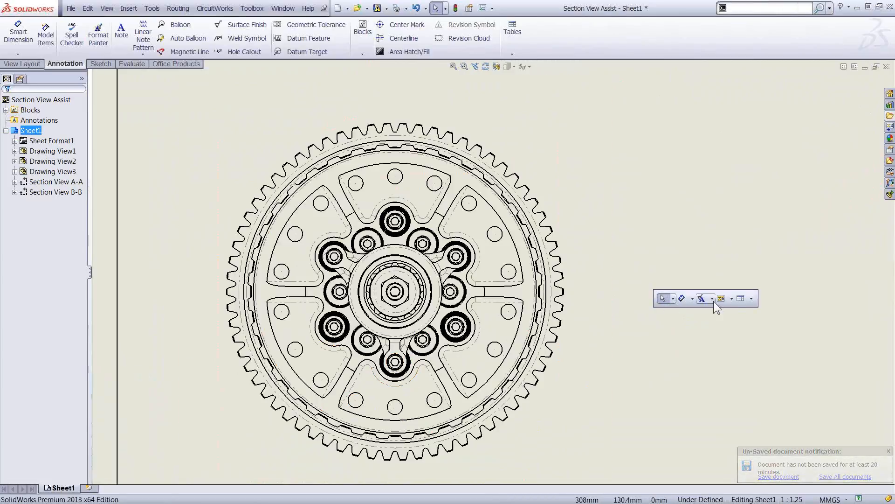
pyautogui.click(732, 299)
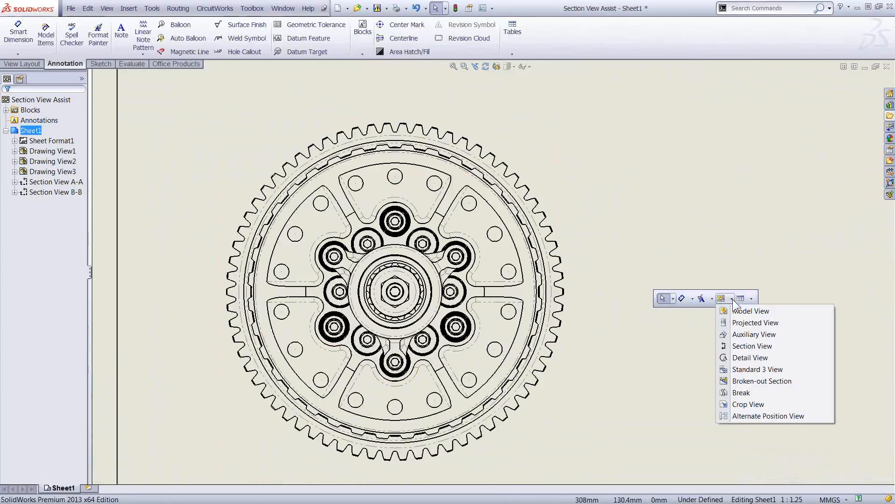
pyautogui.click(737, 347)
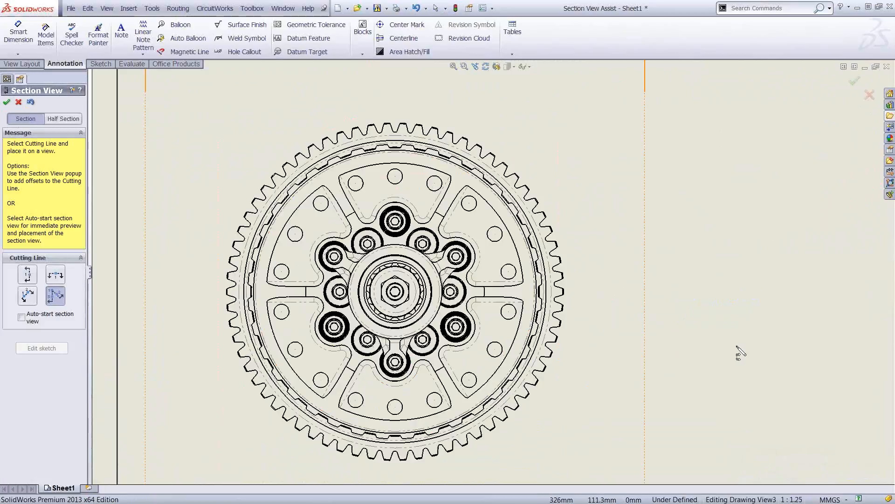
pyautogui.click(64, 118)
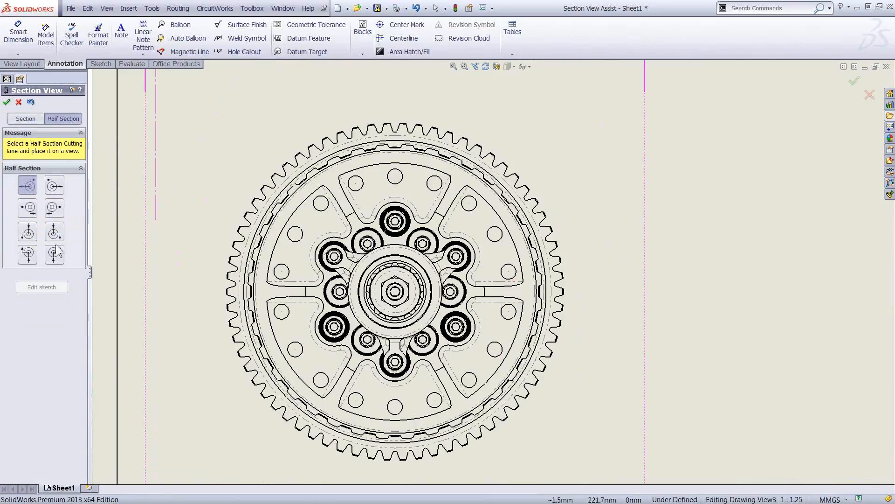
pyautogui.click(55, 186)
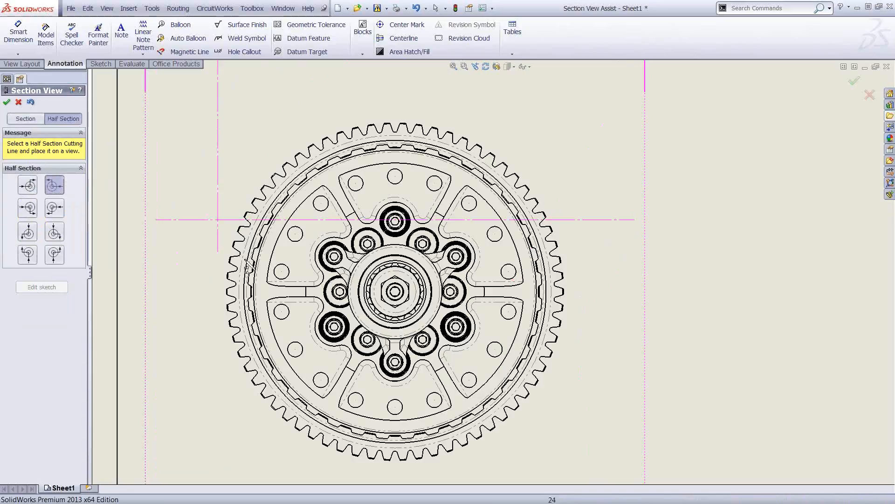
pyautogui.click(395, 293)
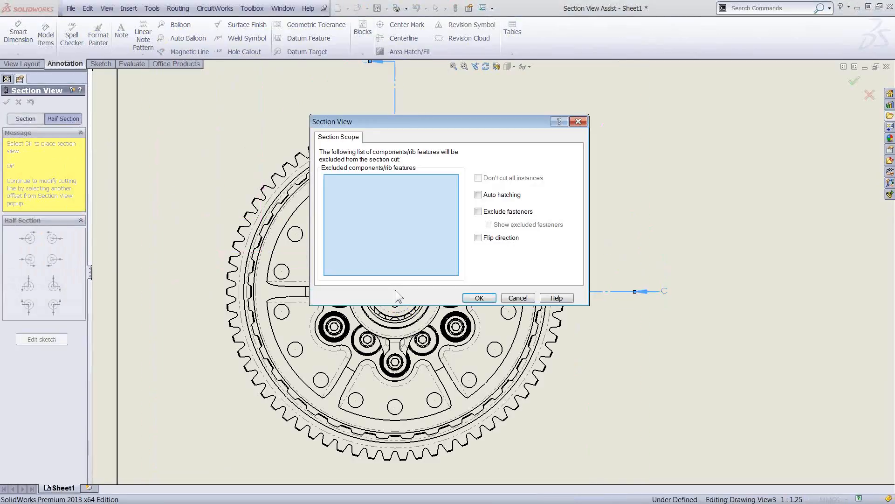
# Step: Accept the half section without excluding components and place its view to the right of the third gear view
pyautogui.click(480, 299)
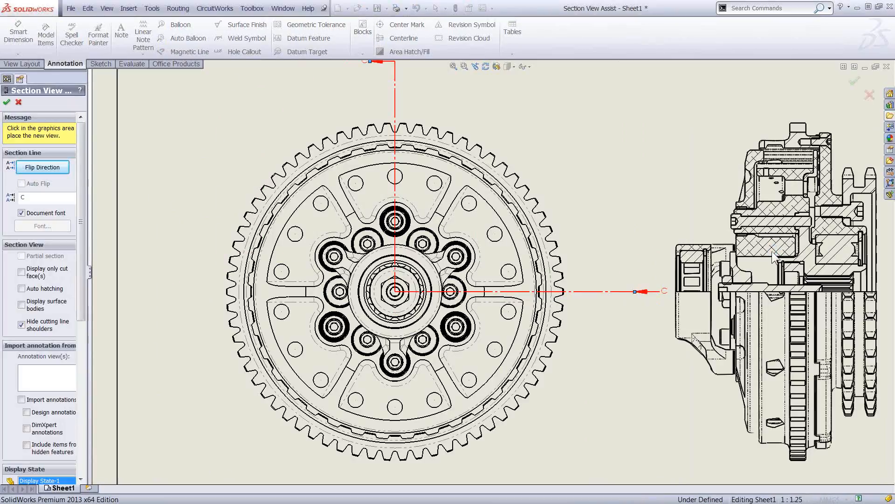
pyautogui.click(767, 275)
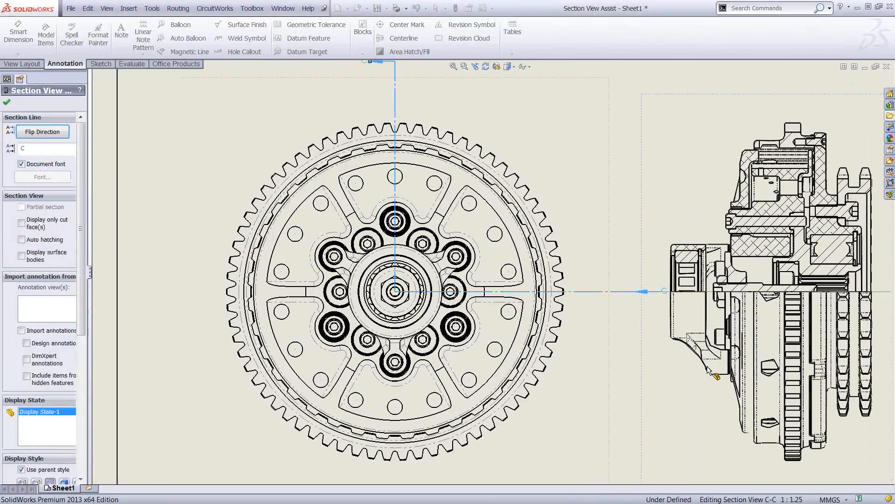
pyautogui.press('z')
pyautogui.moveTo(775, 386); pyautogui.dragTo(816, 383)
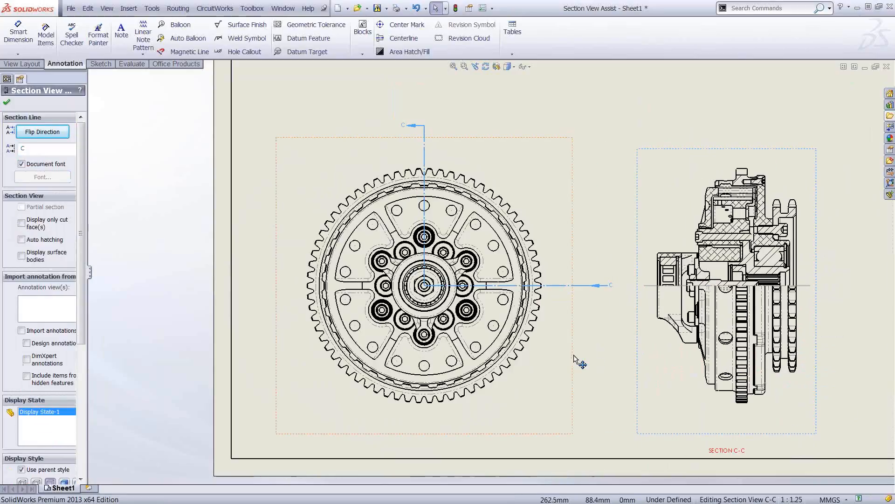
# Step: Close the section view drawing and turn the Piping and Tubing assembly to the Right view with the View Selector cube
pyautogui.click(885, 66)
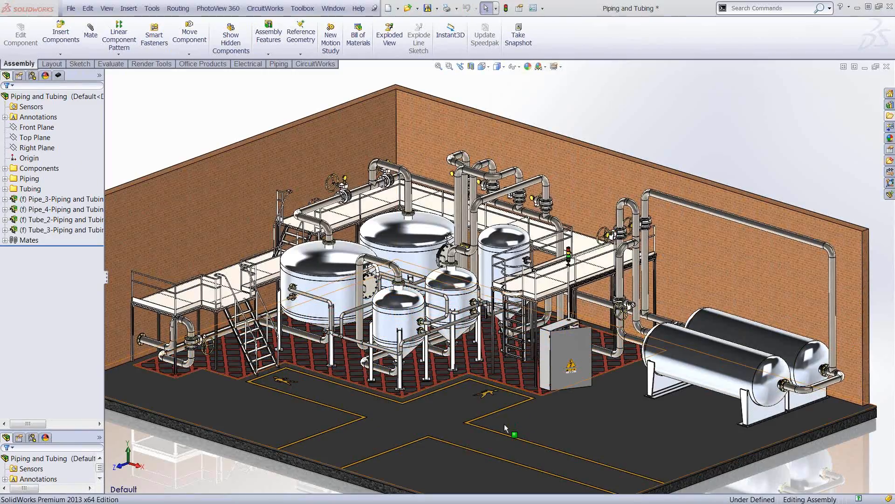
pyautogui.click(558, 419)
pyautogui.press('space')
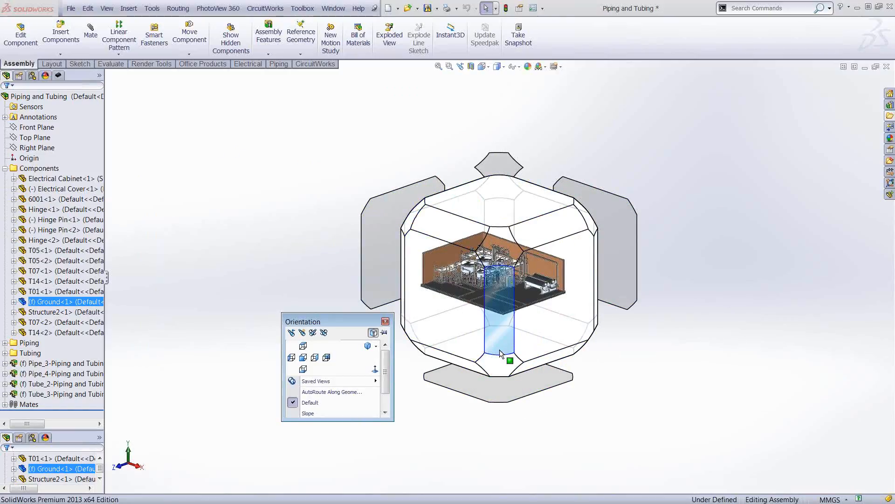
pyautogui.click(577, 303)
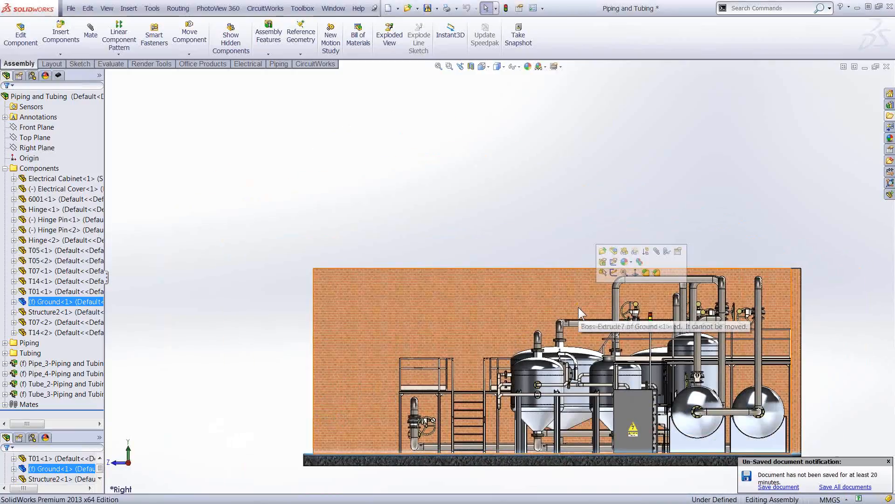
# Step: Look at the assembly from the rear upper corner, then return to the standard isometric view using the View Selector cube
pyautogui.press('space')
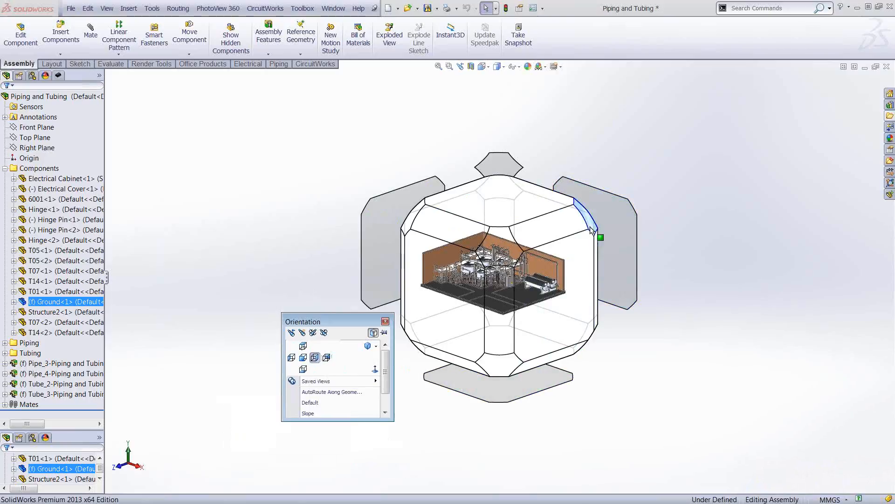
pyautogui.click(504, 168)
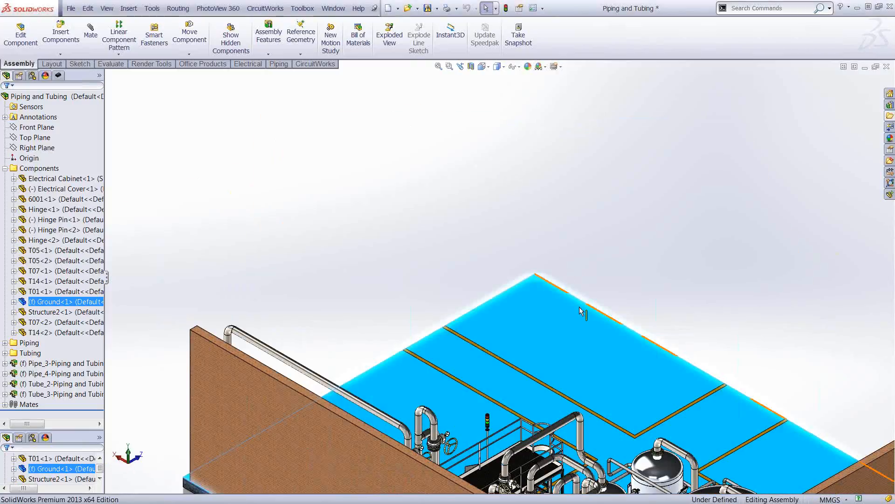
pyautogui.scroll(5, 581, 338)
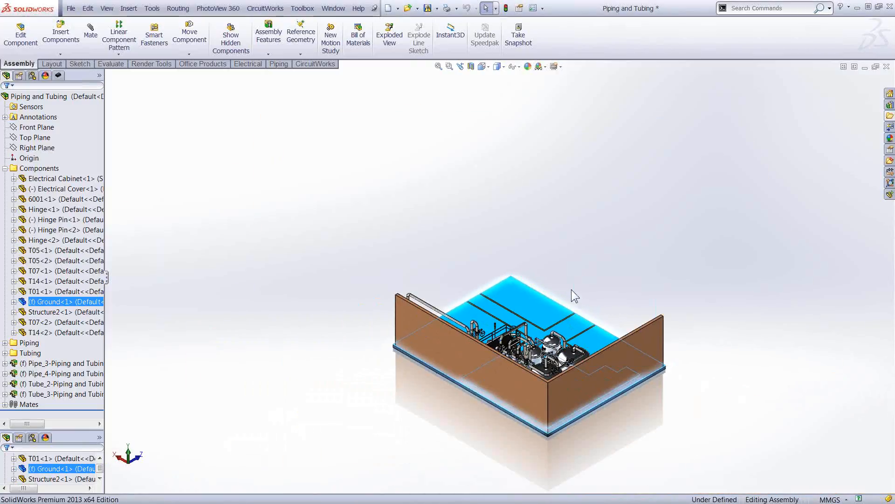
pyautogui.press('space')
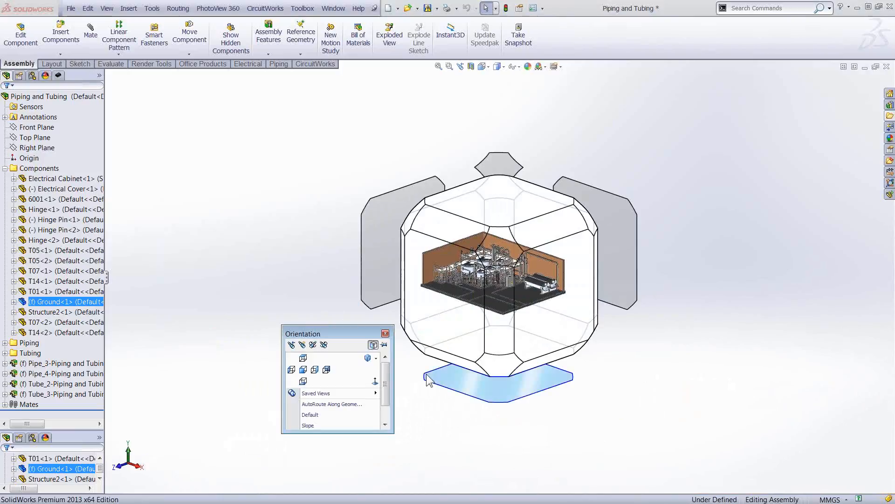
pyautogui.click(506, 249)
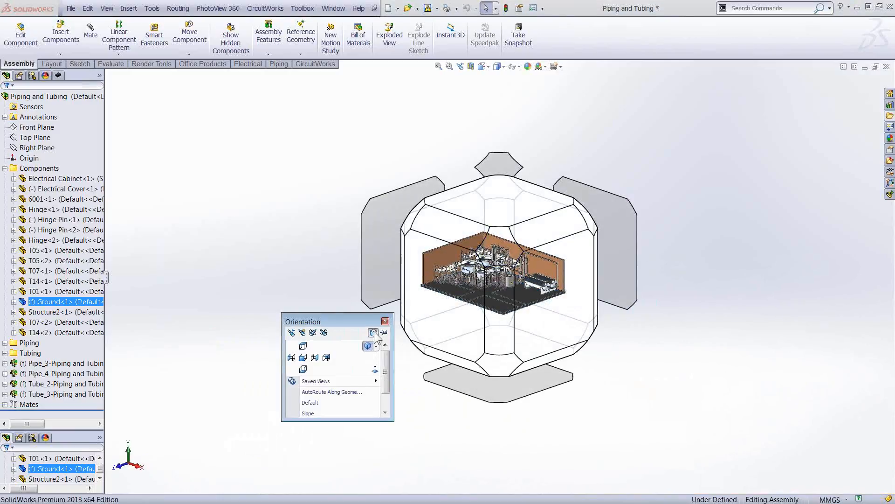
# Step: Turn the View Selector off and on again, and choose the front isometric corner of the cube
pyautogui.click(373, 332)
pyautogui.click(423, 410)
pyautogui.press('space')
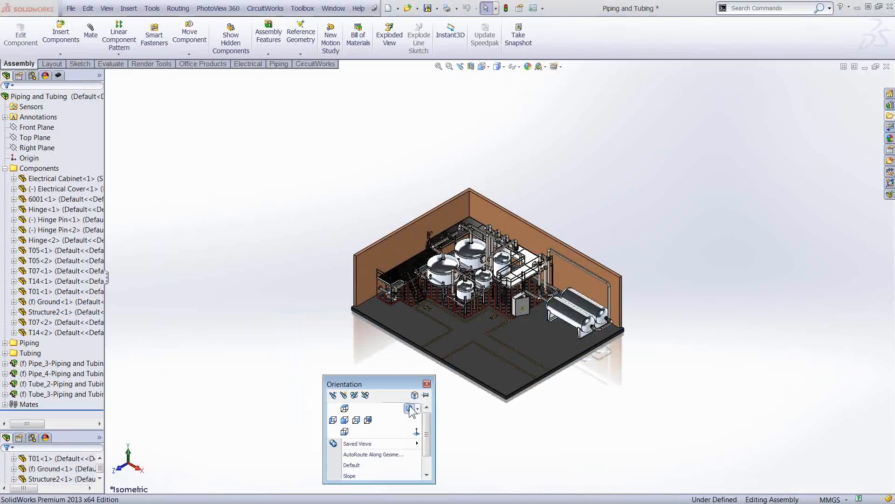
pyautogui.click(415, 395)
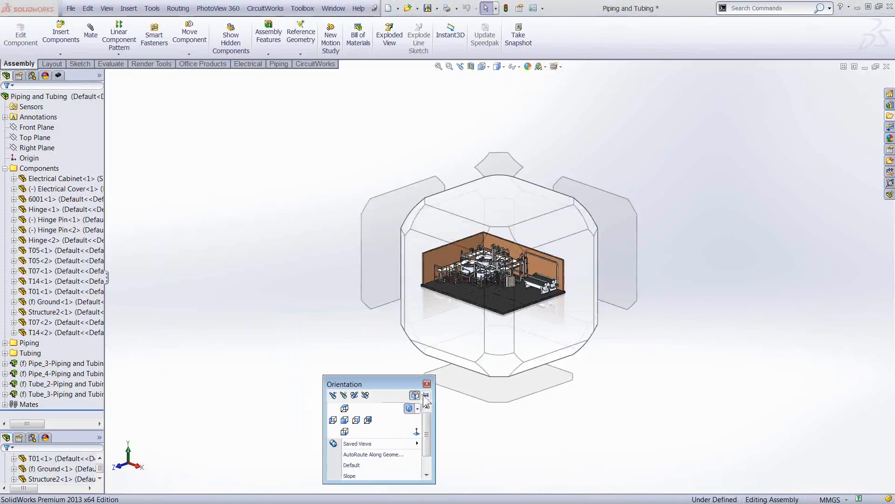
pyautogui.click(501, 250)
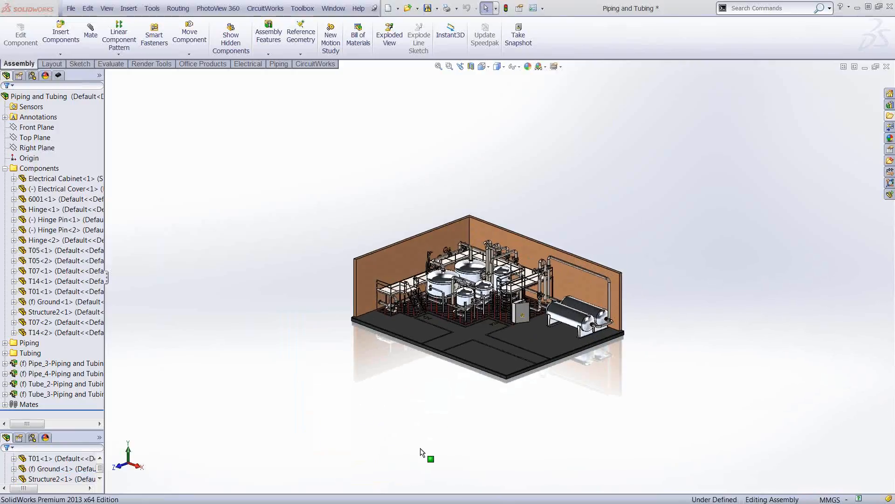
# Step: Restore the saved view named Slope to show the valve pipework beside the brick wall up close
pyautogui.press('space')
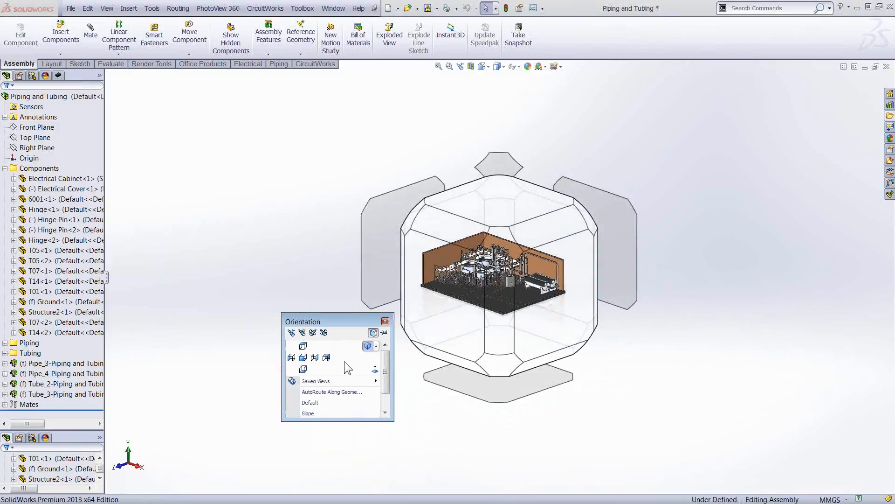
pyautogui.scroll(-1, 387, 386)
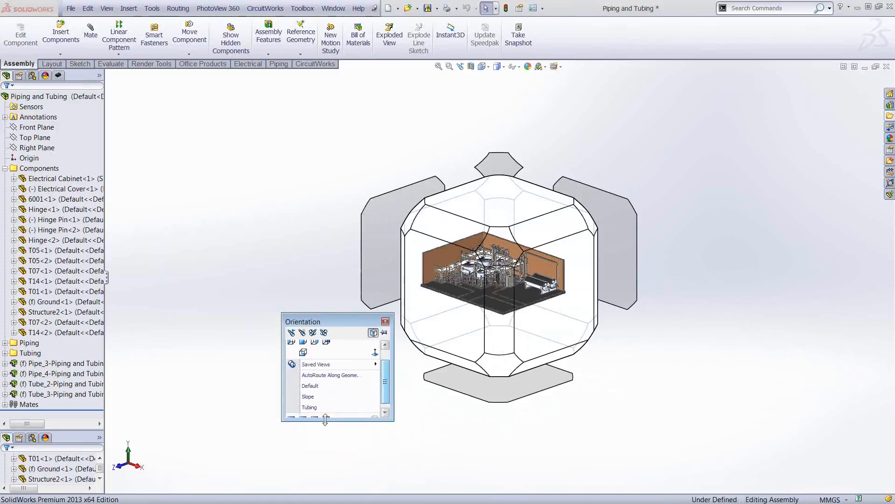
pyautogui.click(309, 397)
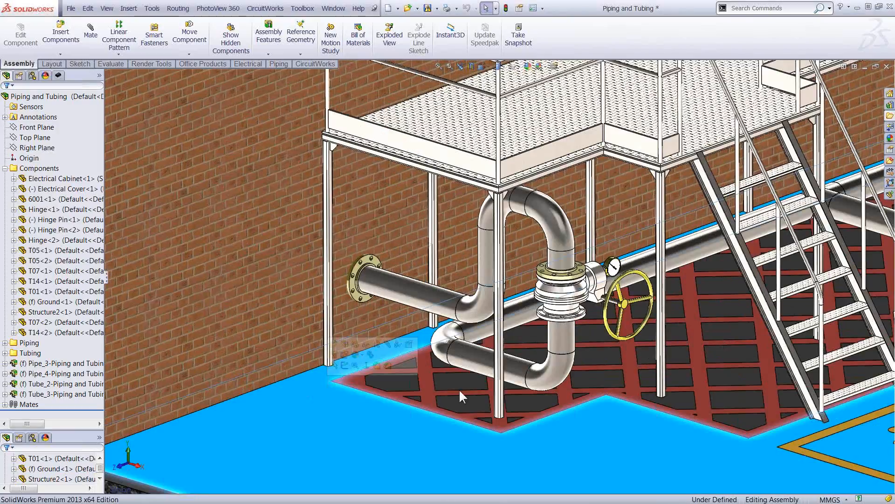
pyautogui.click(459, 388)
pyautogui.scroll(3, 493, 355)
pyautogui.scroll(-4, 493, 317)
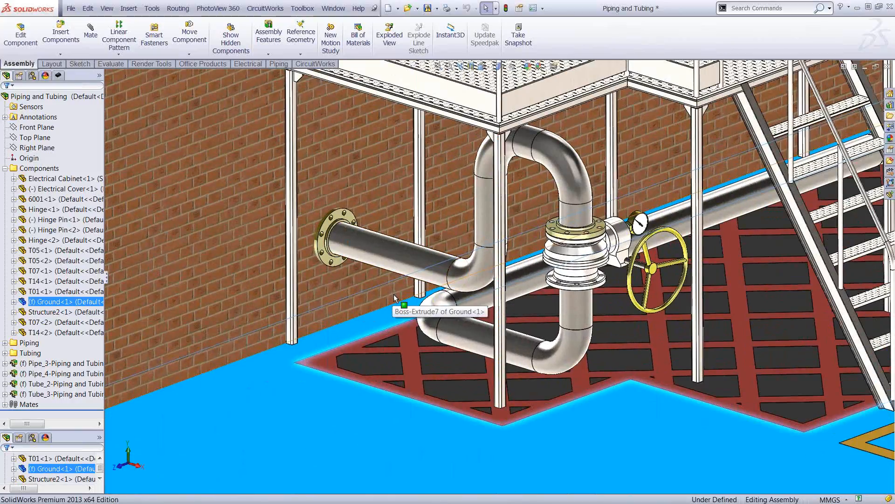
# Step: Open the route of Pipe_3, the piping sub-assembly flanged to the brick wall, for editing
pyautogui.press('space')
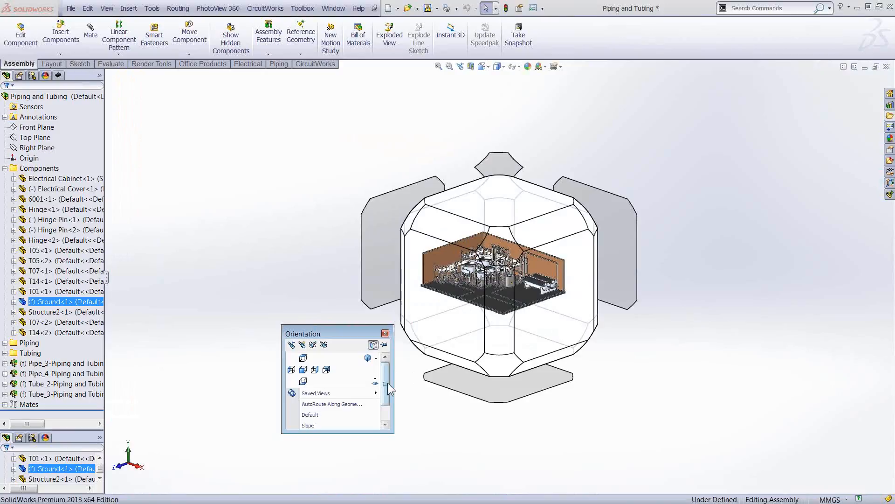
pyautogui.click(303, 302)
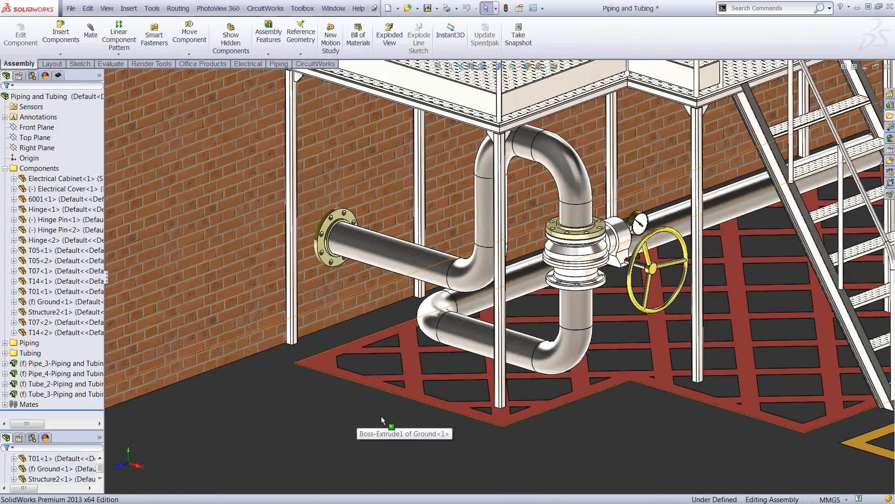
pyautogui.press('space')
pyautogui.click(486, 323)
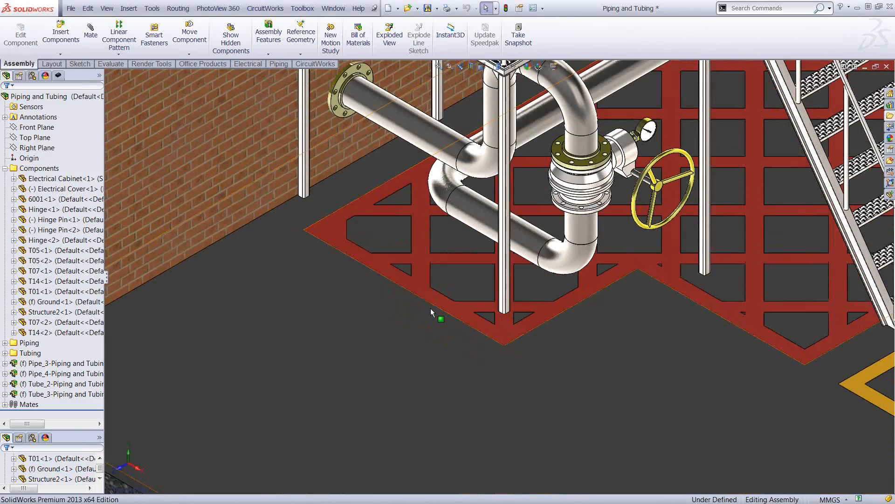
pyautogui.scroll(4, 452, 216)
pyautogui.scroll(-4, 452, 216)
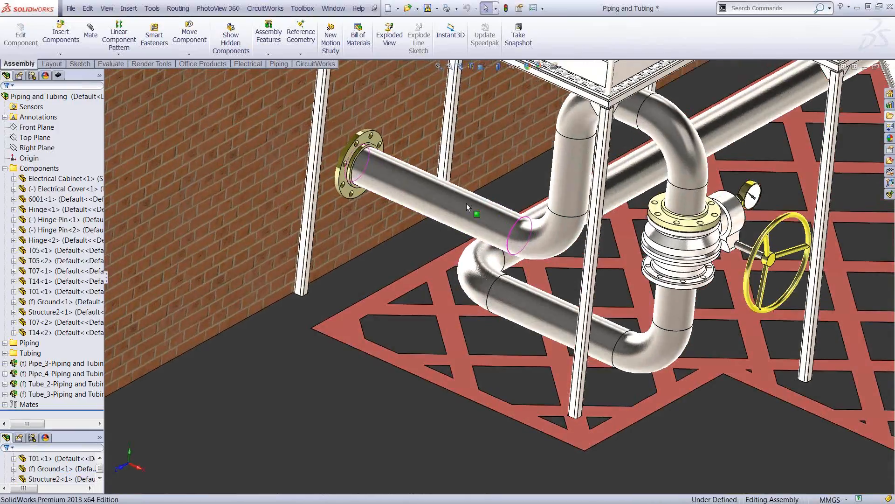
pyautogui.click(463, 200)
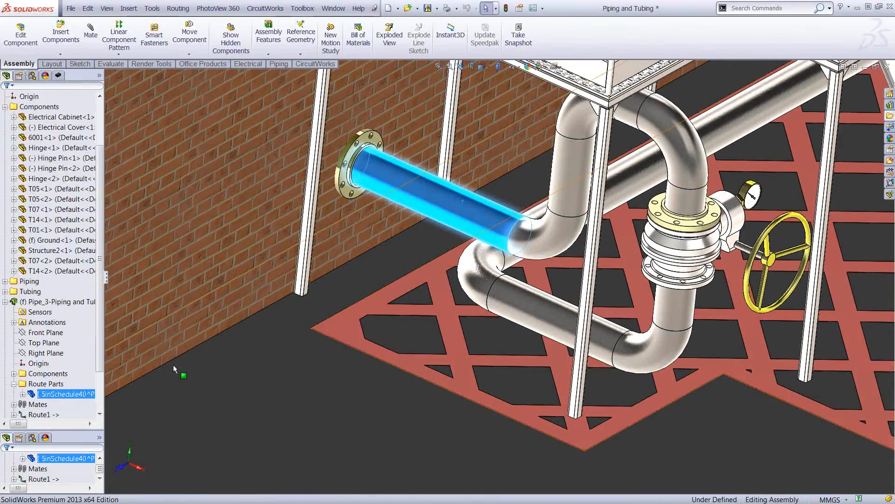
pyautogui.rightClick(57, 301)
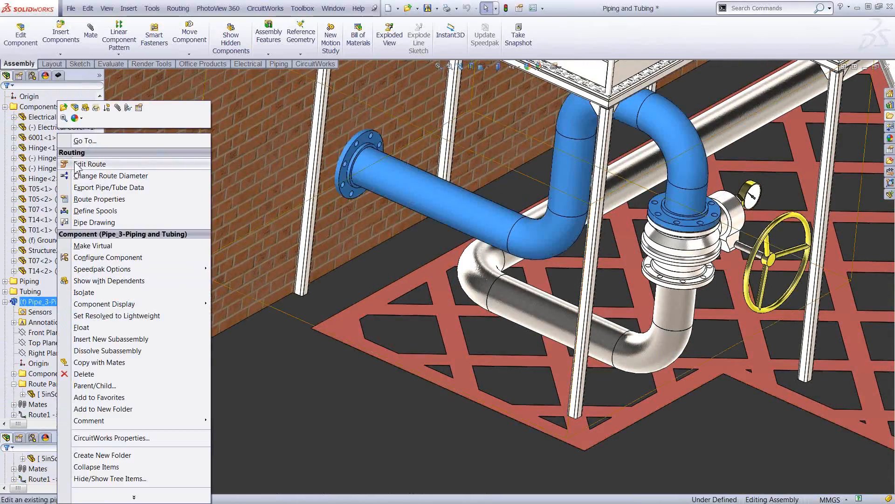
pyautogui.click(71, 163)
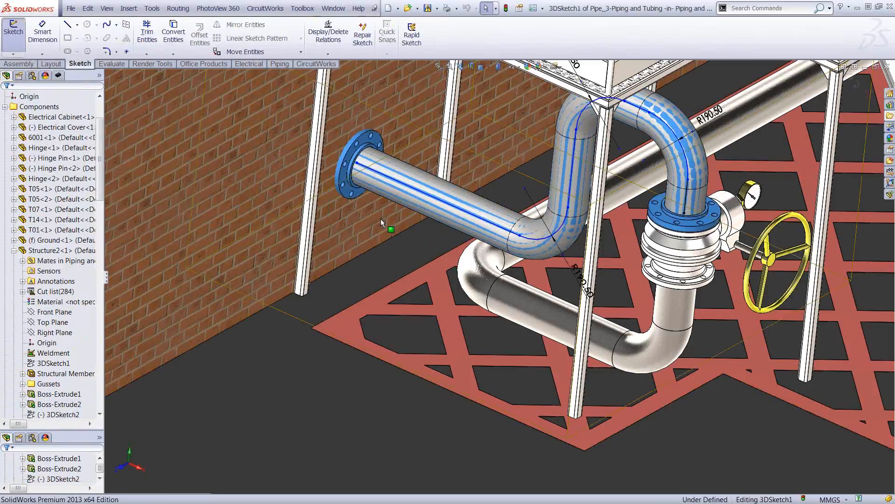
# Step: Add a 0.25 : 3.00 slope to the pipe segment at the wall, with the ground face as gravity plane and the wall-flange endpoint as start
pyautogui.click(491, 227)
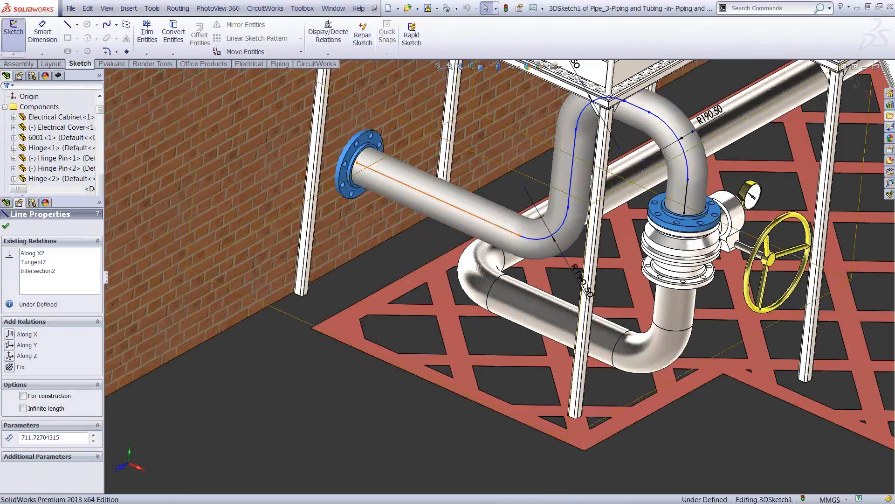
pyautogui.rightClick(491, 227)
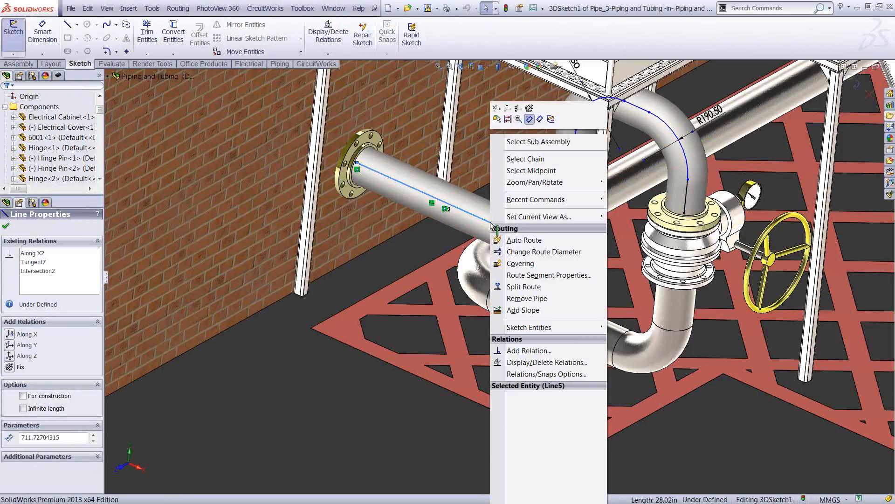
pyautogui.click(515, 311)
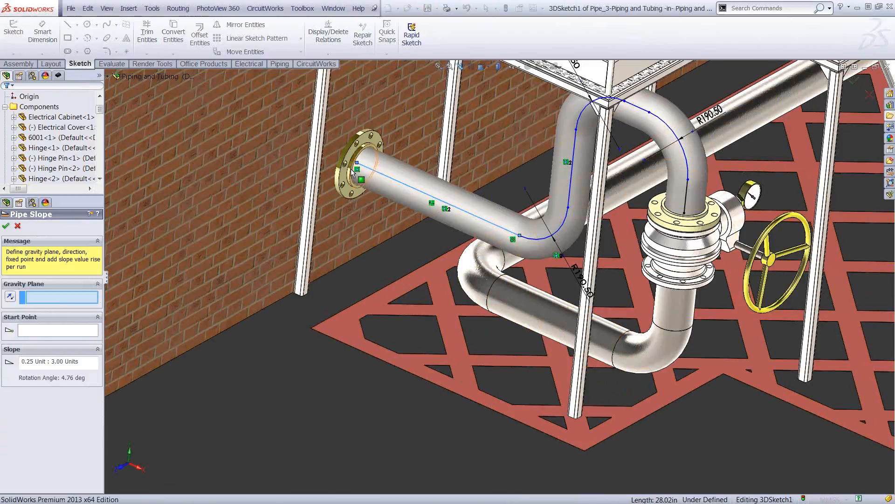
pyautogui.click(385, 269)
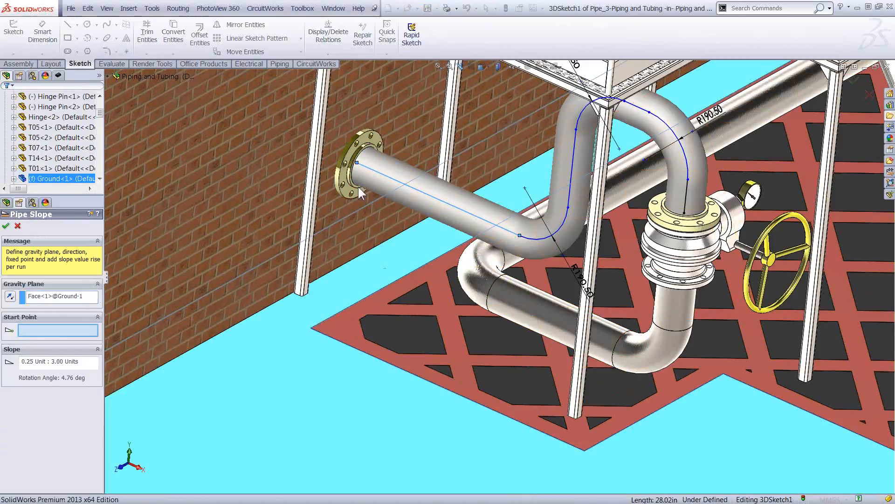
pyautogui.click(357, 162)
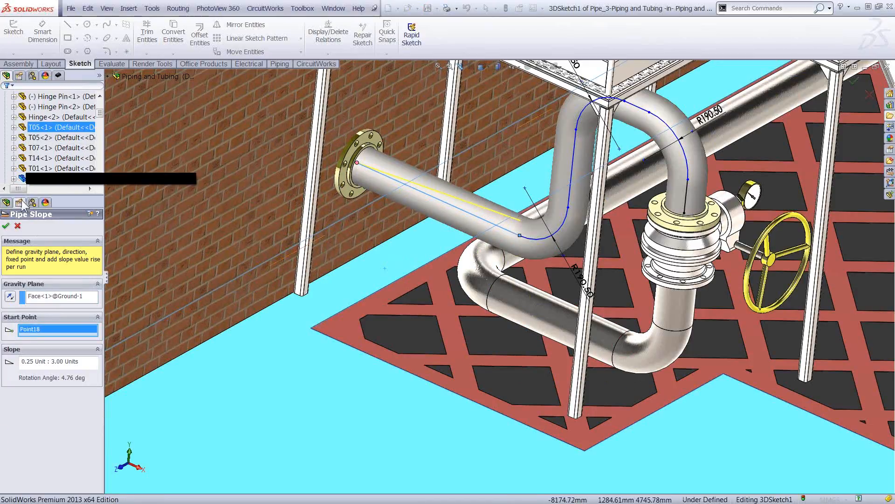
pyautogui.click(6, 226)
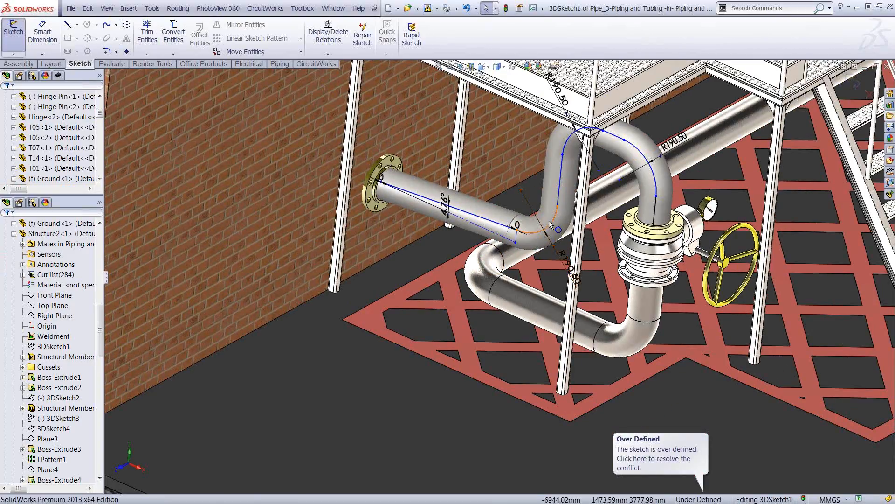
# Step: Restore the saved AutoRoute Along Geometry view and exit both the route sketch and the pipe sub-assembly edit
pyautogui.moveTo(549, 220); pyautogui.dragTo(547, 219, button='middle')
pyautogui.scroll(8, 614, 290)
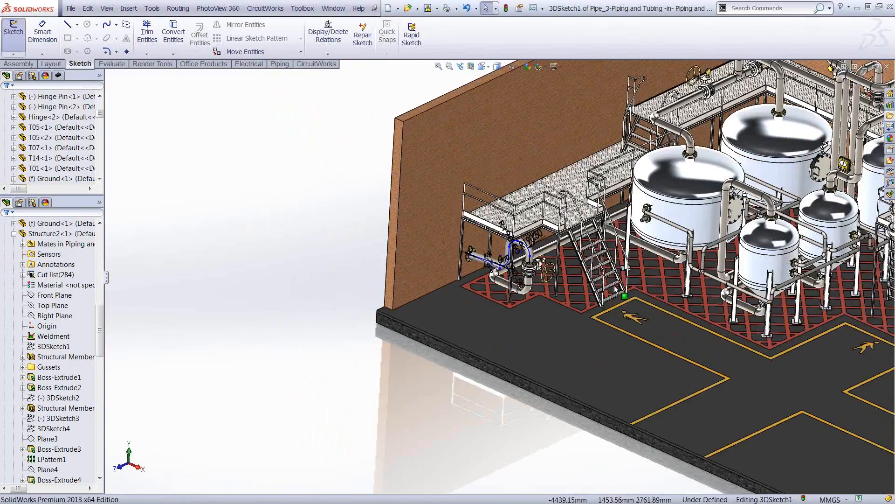
pyautogui.scroll(3, 617, 287)
pyautogui.press('space')
pyautogui.scroll(3, 466, 398)
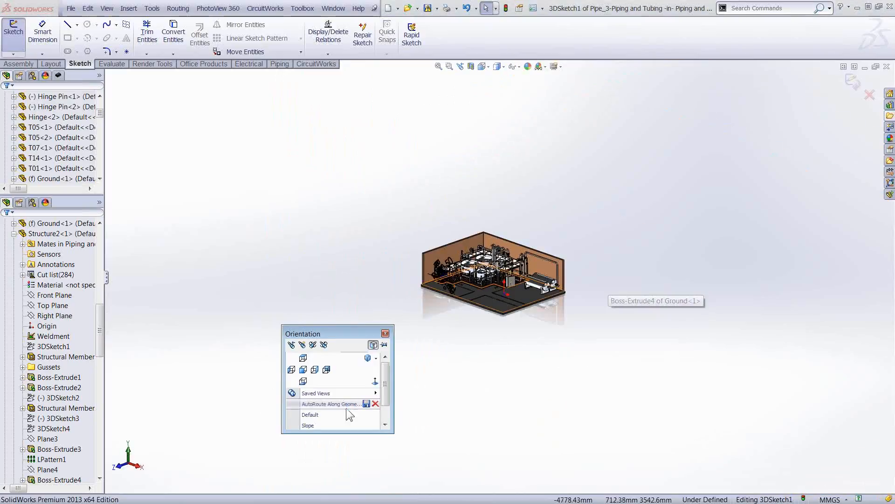
pyautogui.click(312, 404)
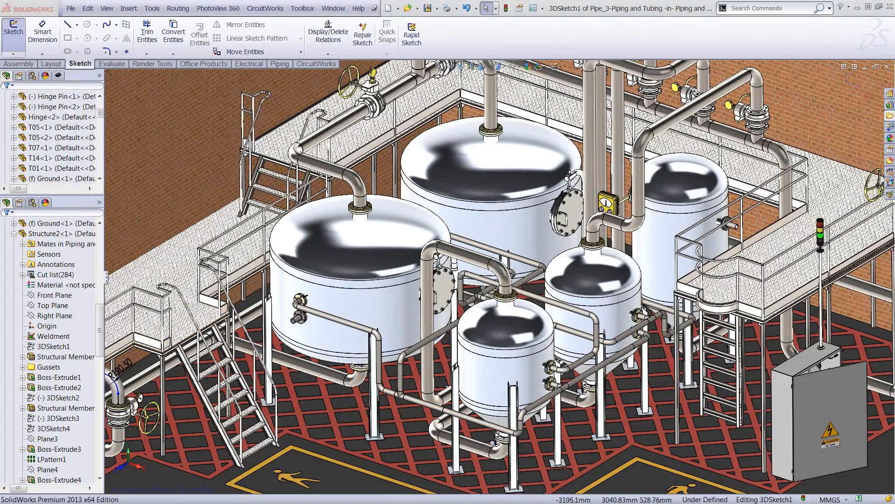
pyautogui.click(852, 82)
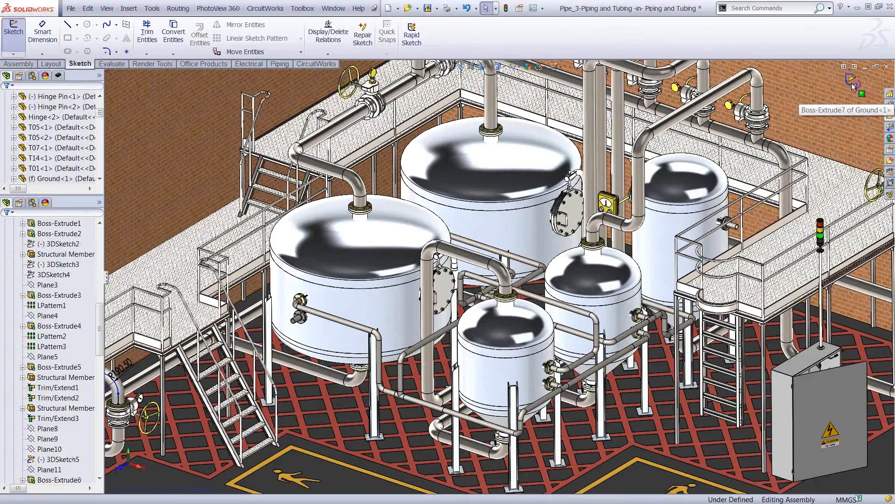
pyautogui.click(852, 82)
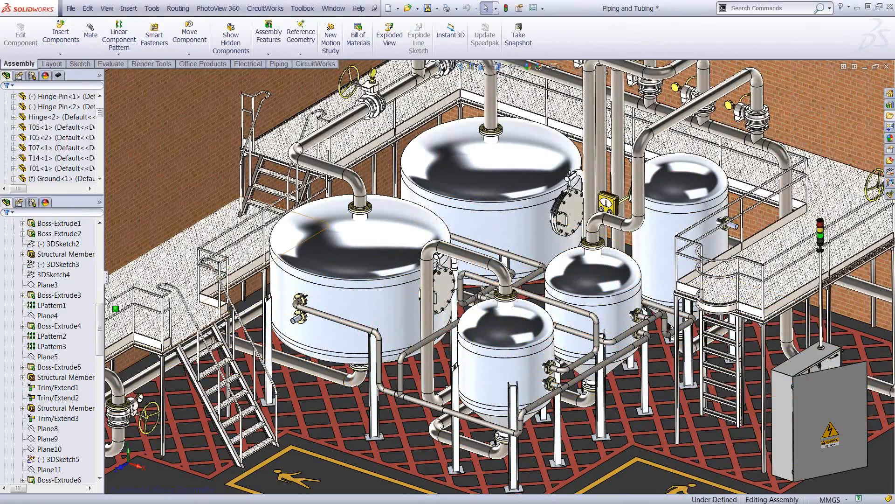
# Step: Open the route of Pipe_4, the piping sub-assembly at the large front tank's lower fitting, for editing
pyautogui.click(299, 320)
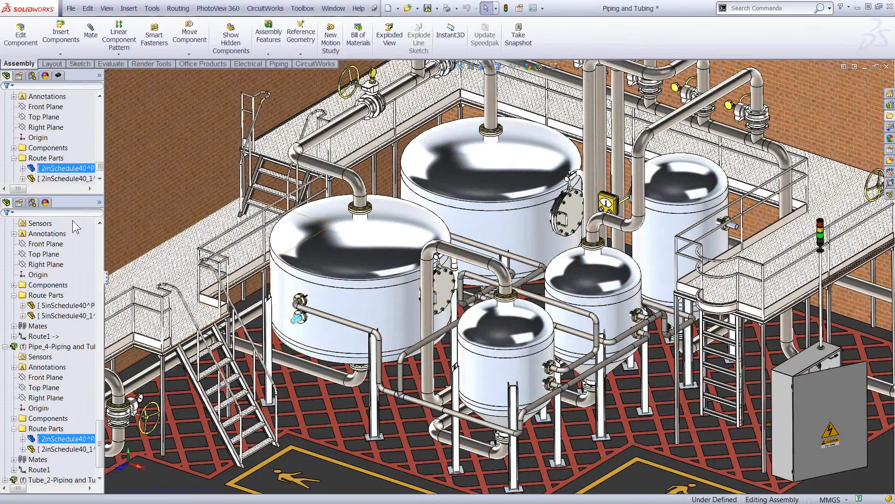
pyautogui.rightClick(49, 346)
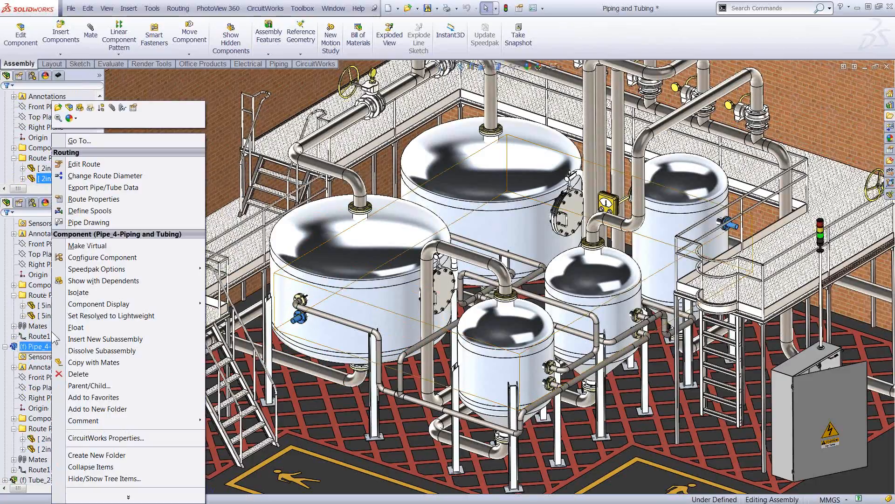
pyautogui.click(79, 164)
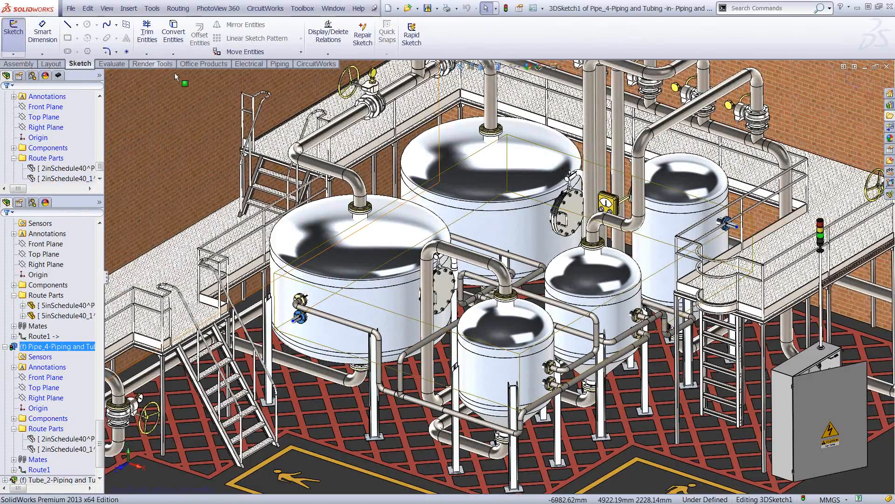
# Step: Auto-route along geometry from the large front tank's lower fitting endpoint to the ground face and the nearby brick wall, then clear the selections
pyautogui.click(280, 64)
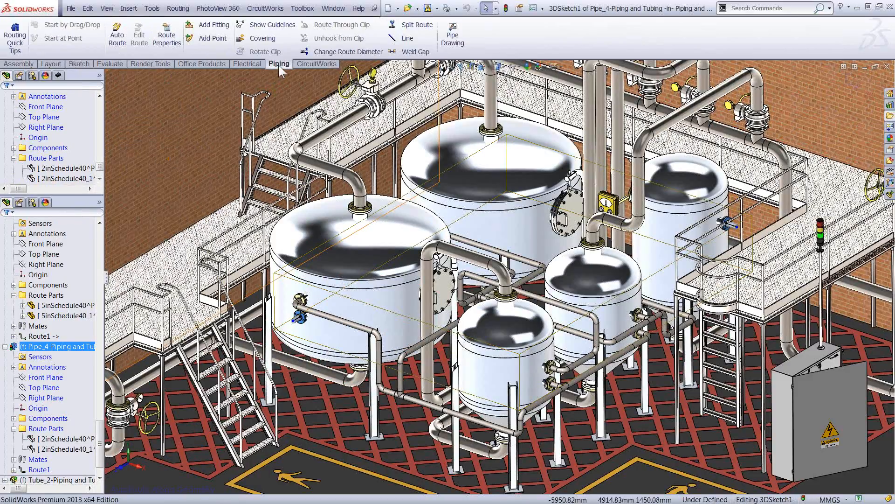
pyautogui.click(117, 33)
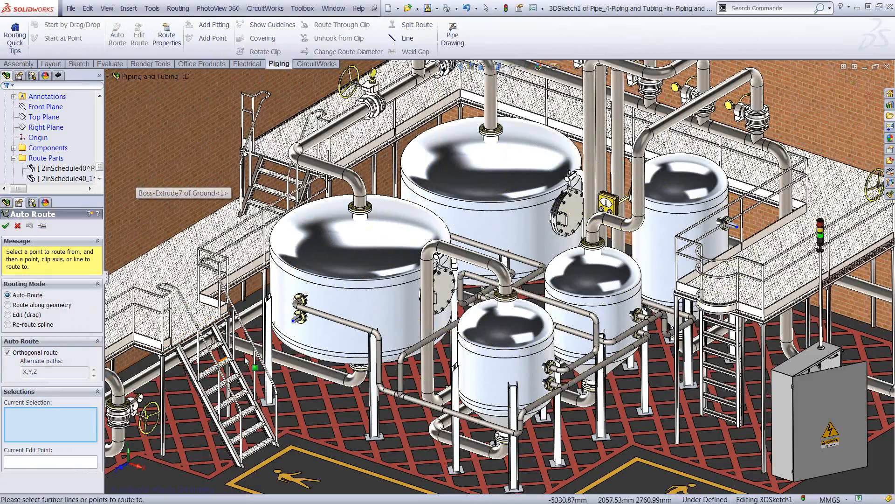
pyautogui.click(8, 304)
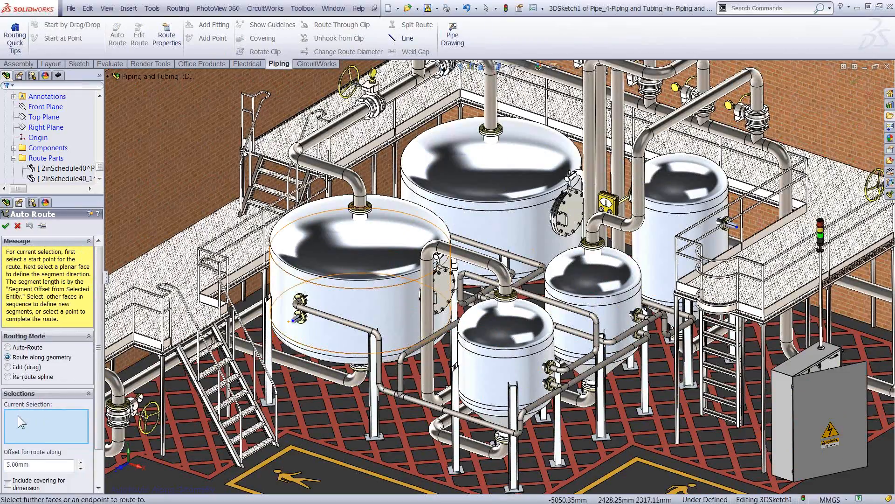
pyautogui.click(293, 321)
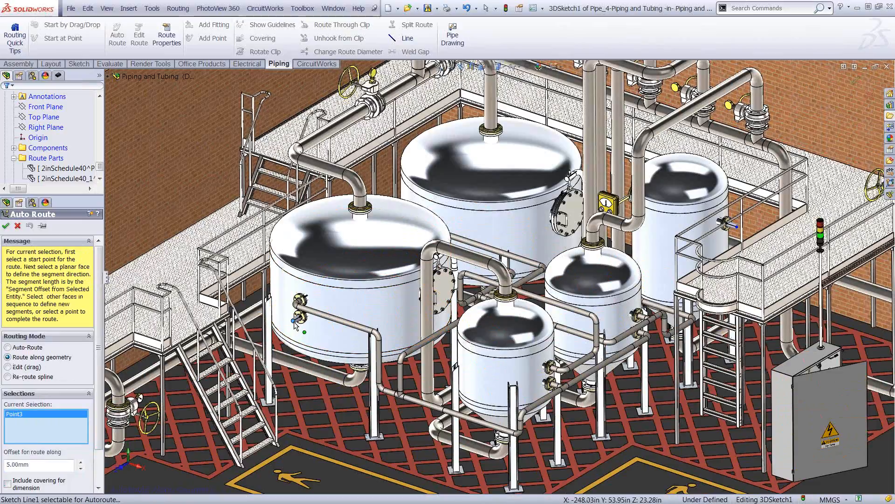
pyautogui.click(298, 457)
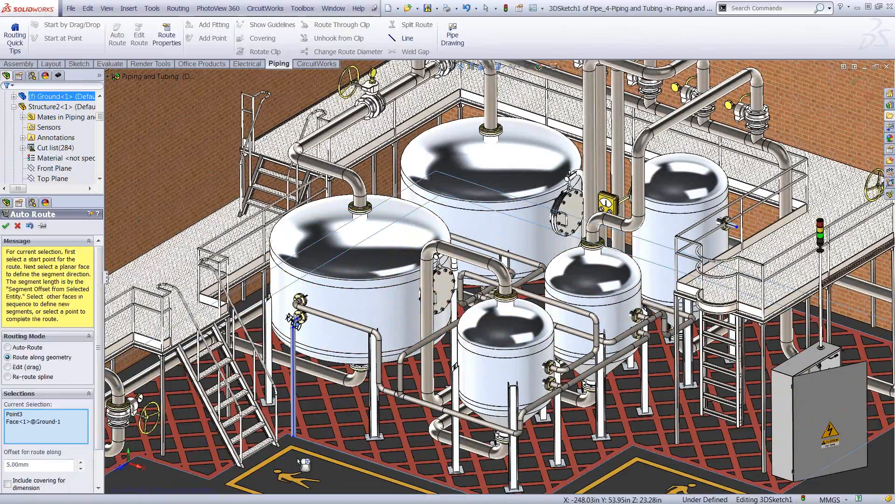
pyautogui.click(136, 353)
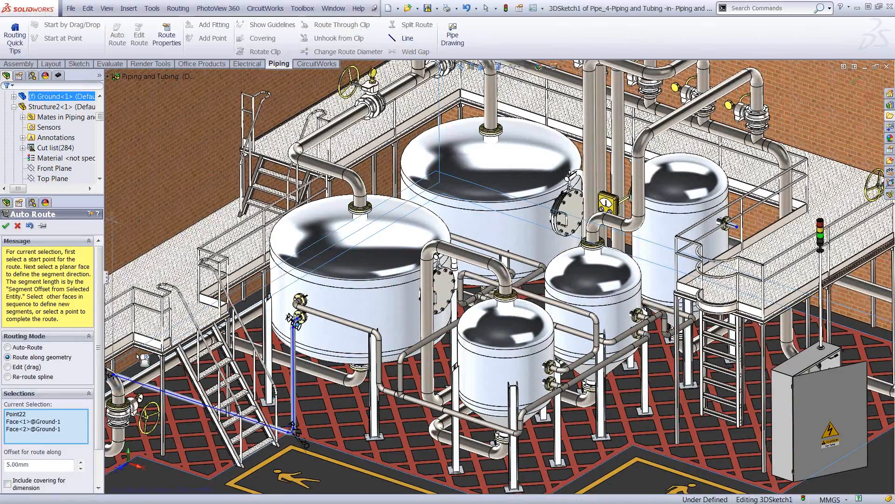
pyautogui.rightClick(67, 430)
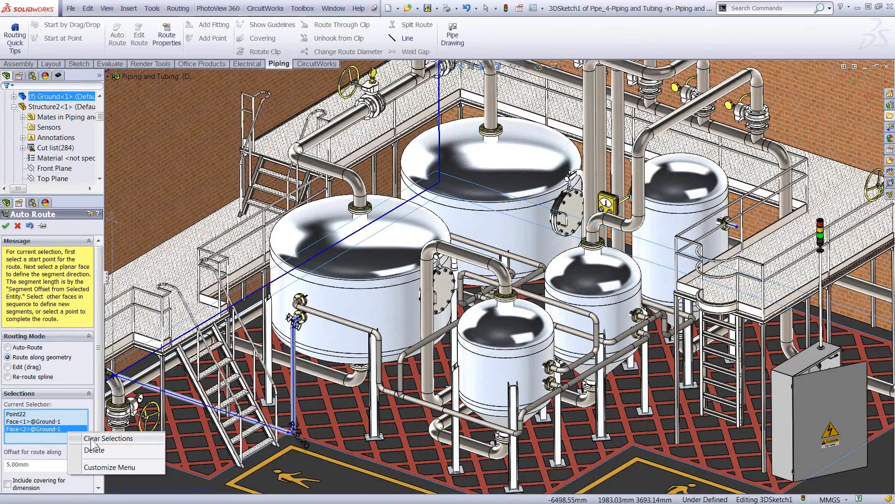
pyautogui.click(90, 437)
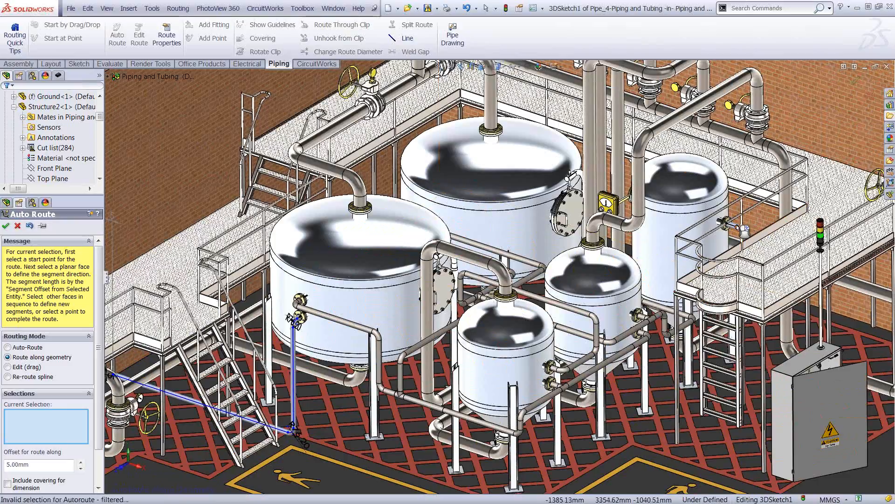
# Step: Route along geometry from the rear tank's fitting along the ground and both brick walls to the first route's open end, then exit the route edit
pyautogui.click(748, 234)
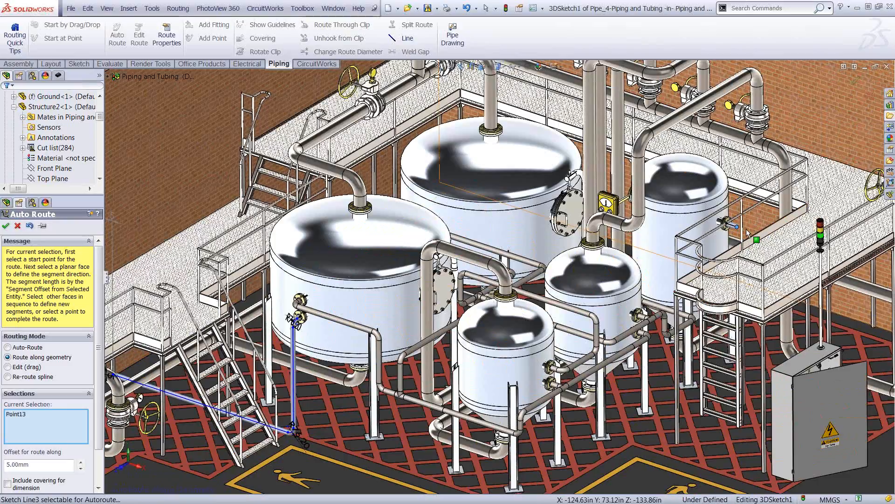
pyautogui.click(756, 377)
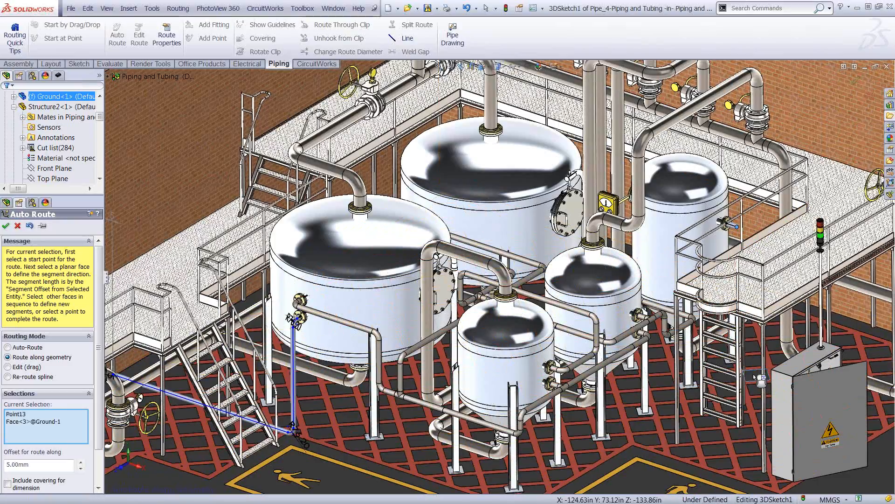
pyautogui.click(764, 221)
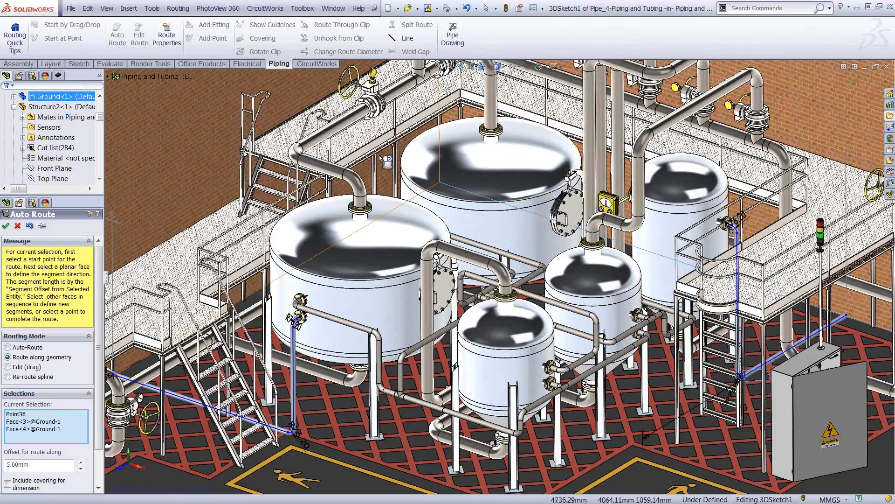
pyautogui.click(392, 165)
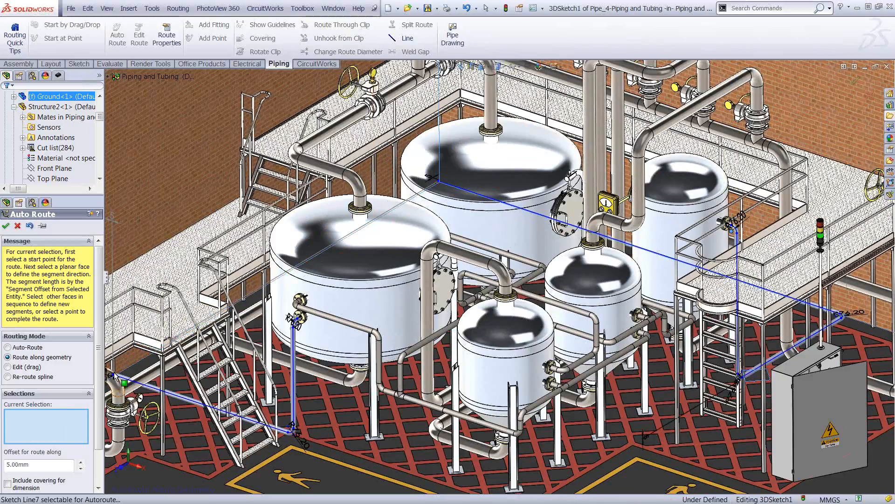
pyautogui.click(114, 375)
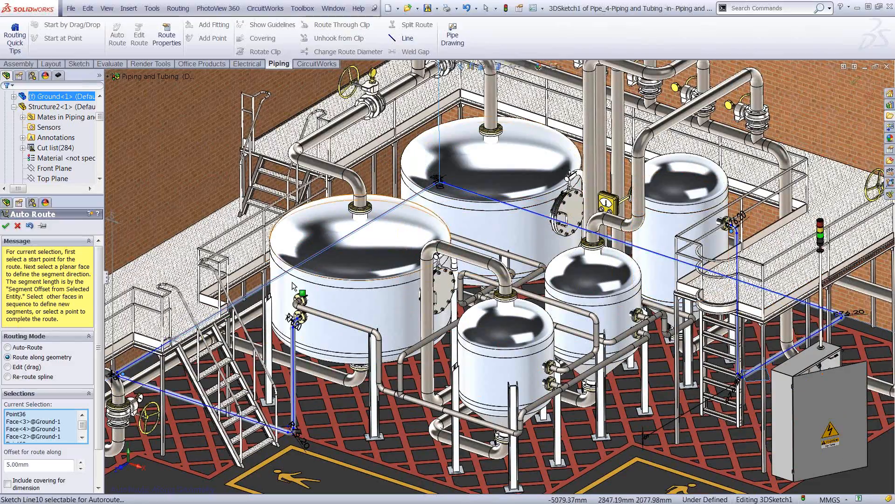
pyautogui.click(5, 226)
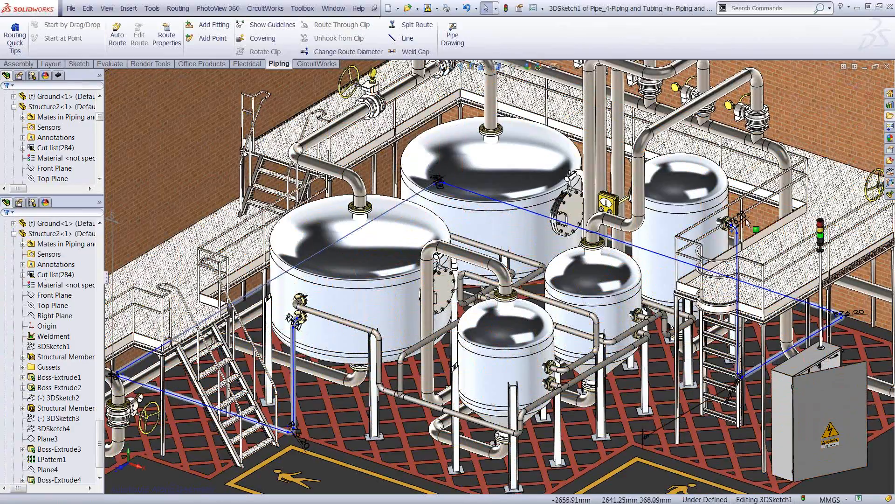
pyautogui.click(852, 81)
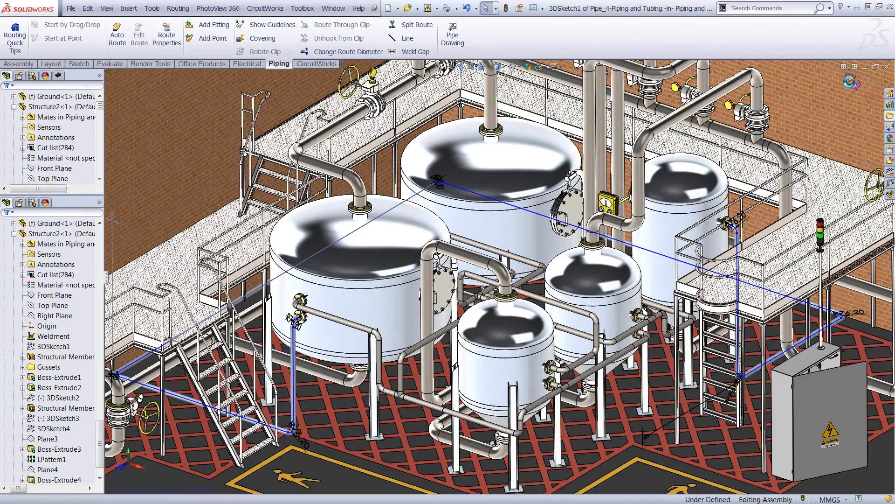
pyautogui.click(856, 83)
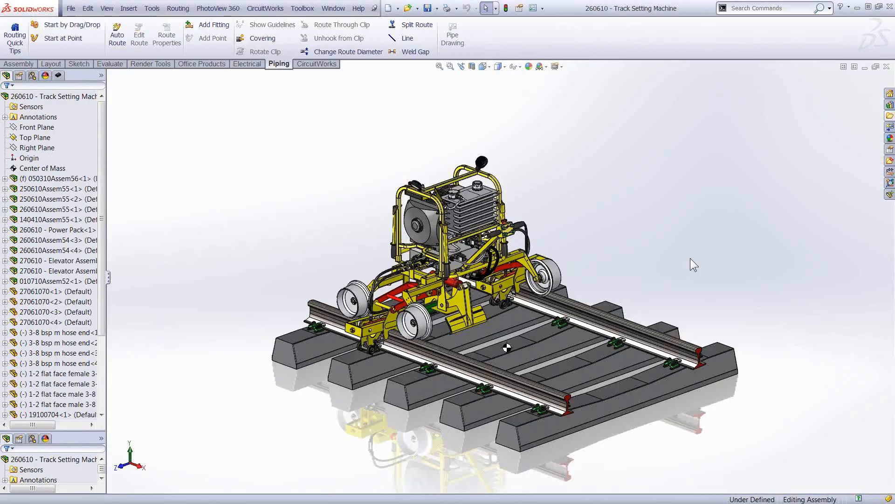
# Step: Turn the rail-and-sleeper track panel 050310Assem56 into an envelope through its component properties
pyautogui.moveTo(503, 317)
pyautogui.mouseDown(button='middle')
pyautogui.moveTo(524, 349)
pyautogui.moveTo(507, 342)
pyautogui.moveTo(510, 328)
pyautogui.mouseUp(button='middle')
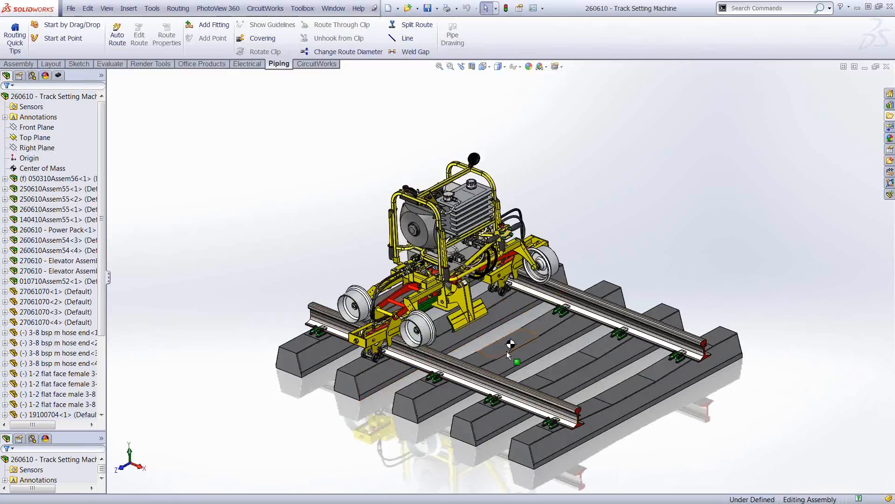
pyautogui.scroll(-3, 510, 322)
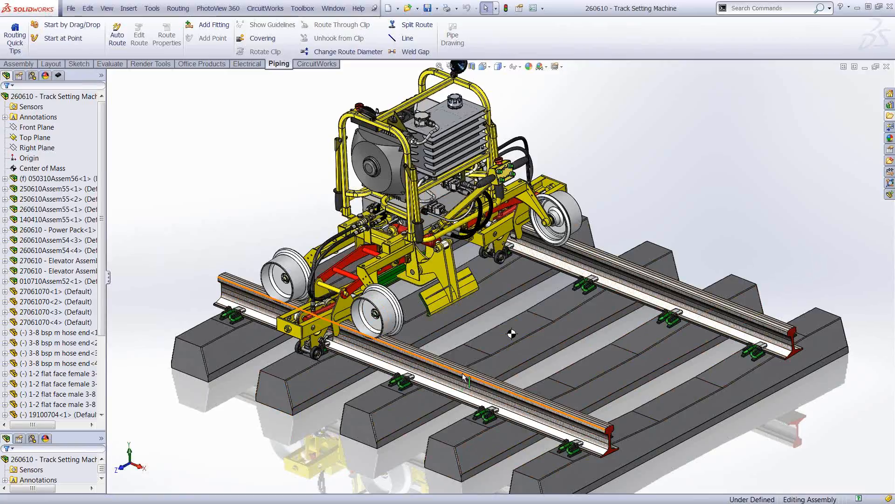
pyautogui.moveTo(580, 336); pyautogui.dragTo(580, 347, button='middle')
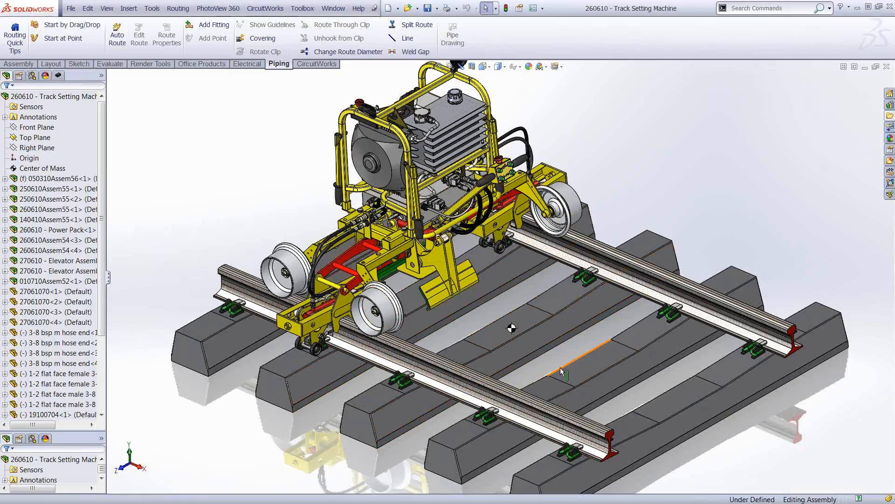
pyautogui.click(53, 179)
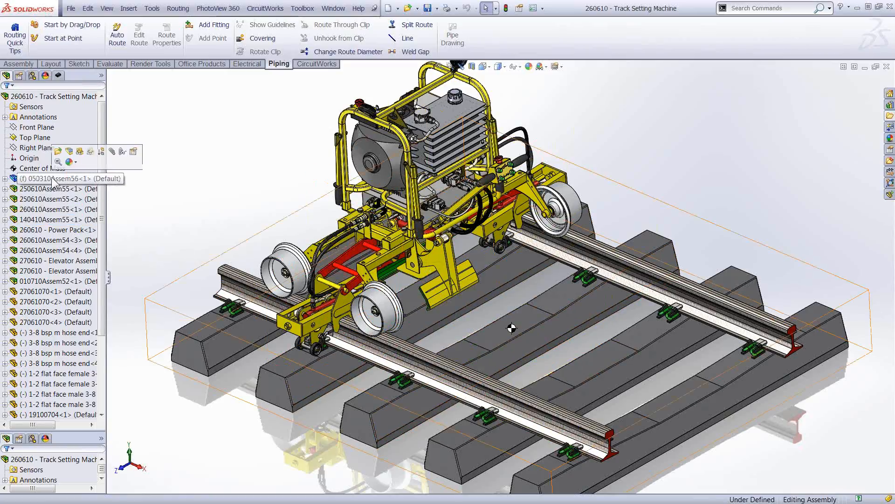
pyautogui.rightClick(53, 181)
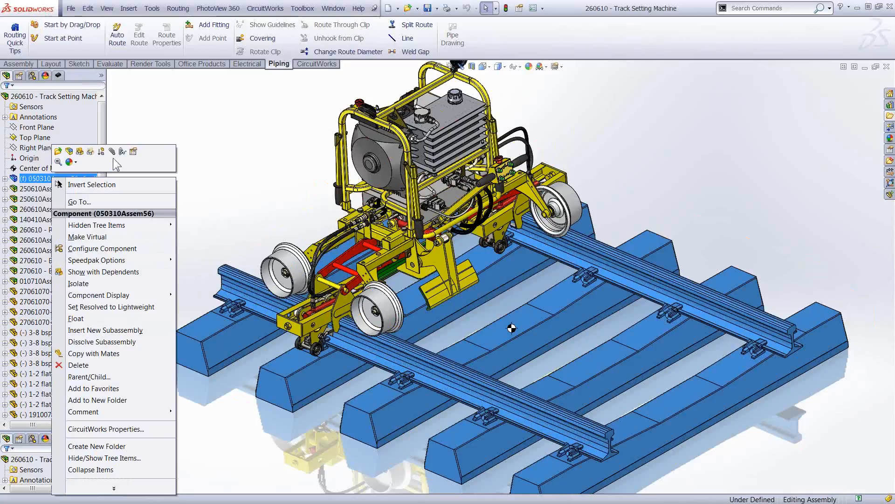
pyautogui.click(133, 152)
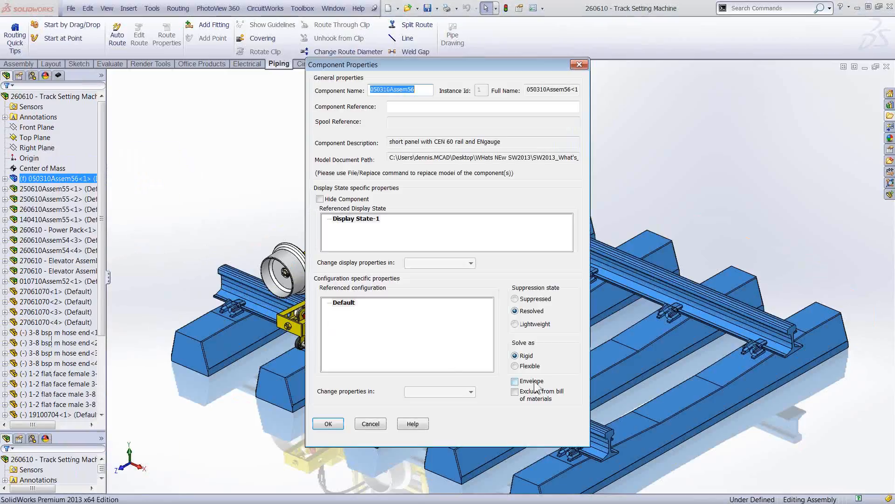
pyautogui.click(515, 381)
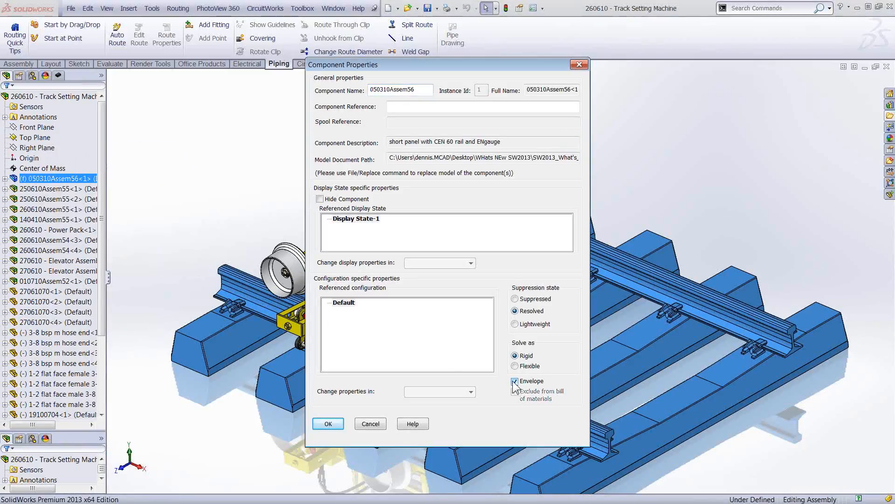
pyautogui.click(328, 424)
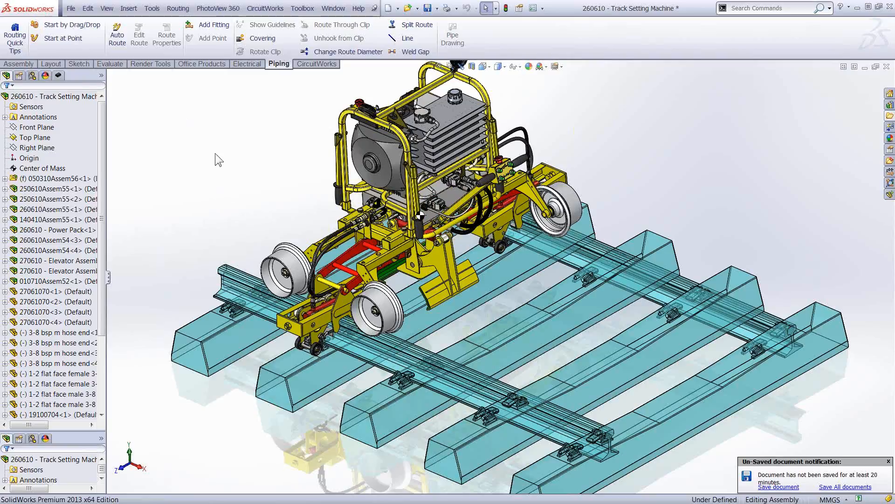
# Step: Browse for a file to open in the 28 - Assembly Delighters folder of SW2013_What's_New_Beta3 and enlarge the dialog
pyautogui.hotkey('ctrl', 'o')
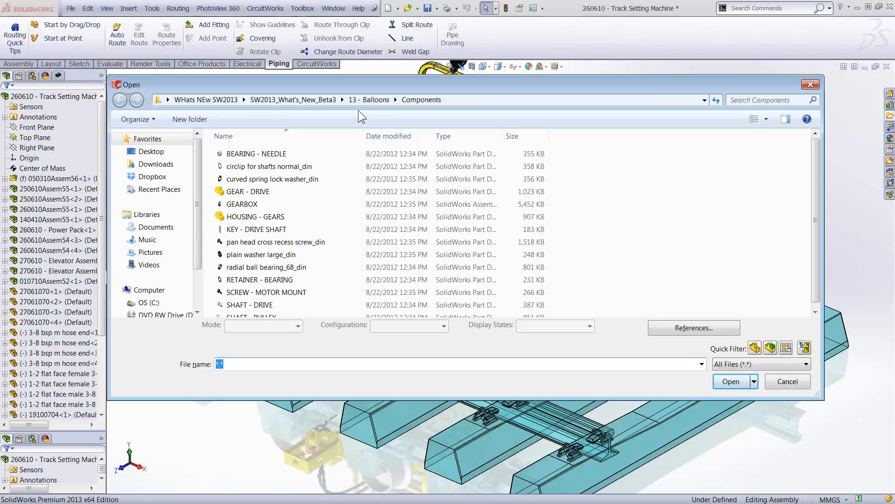
pyautogui.click(324, 100)
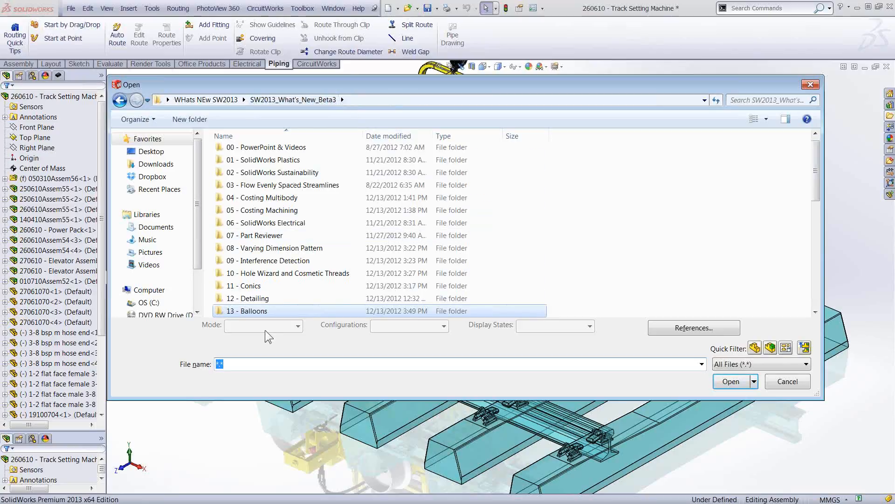
pyautogui.scroll(-8, 303, 294)
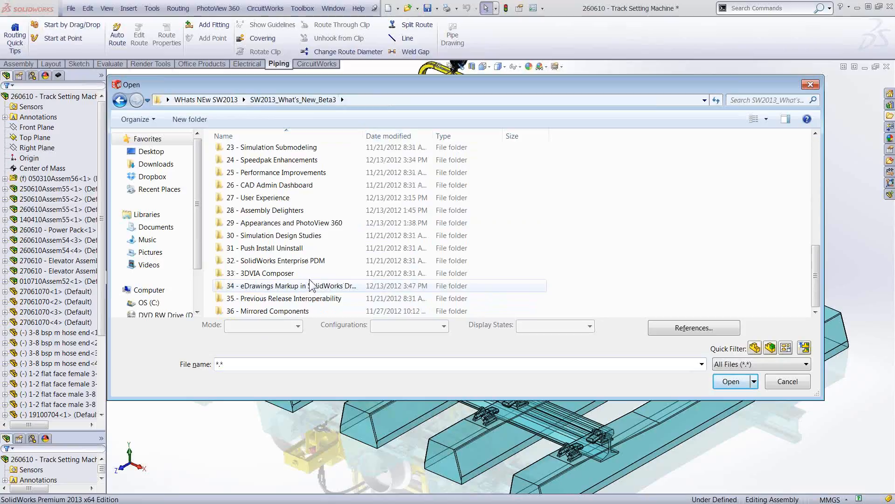
pyautogui.doubleClick(260, 210)
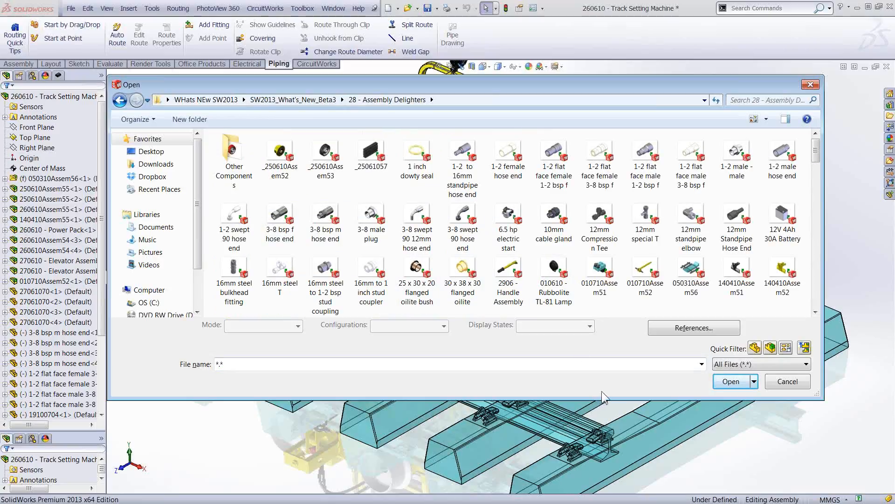
pyautogui.moveTo(601, 397); pyautogui.dragTo(599, 439)
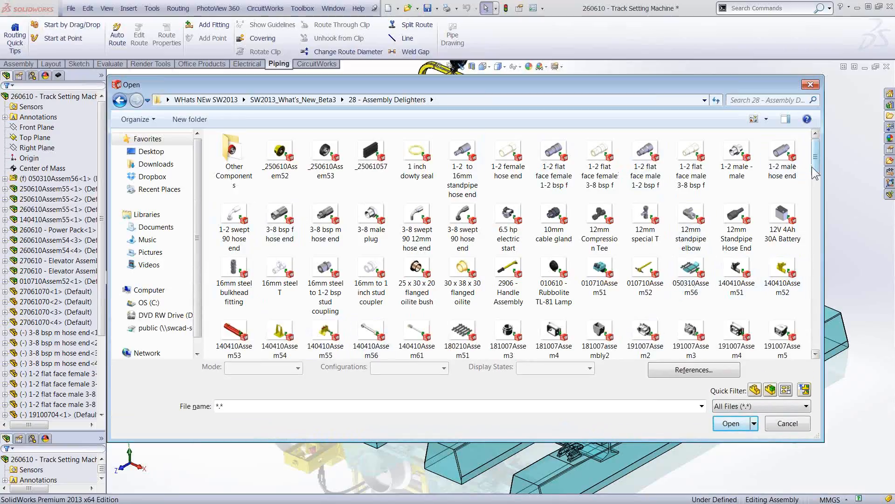
# Step: Look through the folder's files, filter the list to parts only, and restore the display of all files
pyautogui.scroll(-4, 737, 170)
pyautogui.scroll(2, 737, 172)
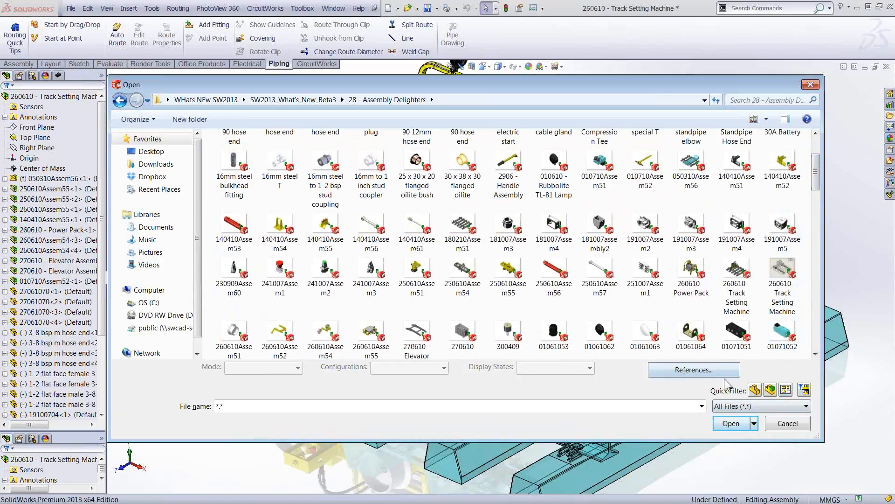
pyautogui.click(754, 390)
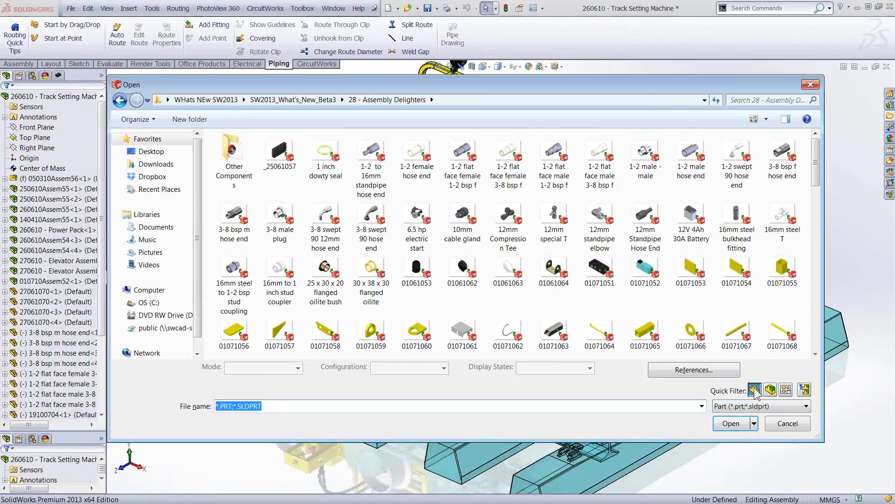
pyautogui.click(754, 390)
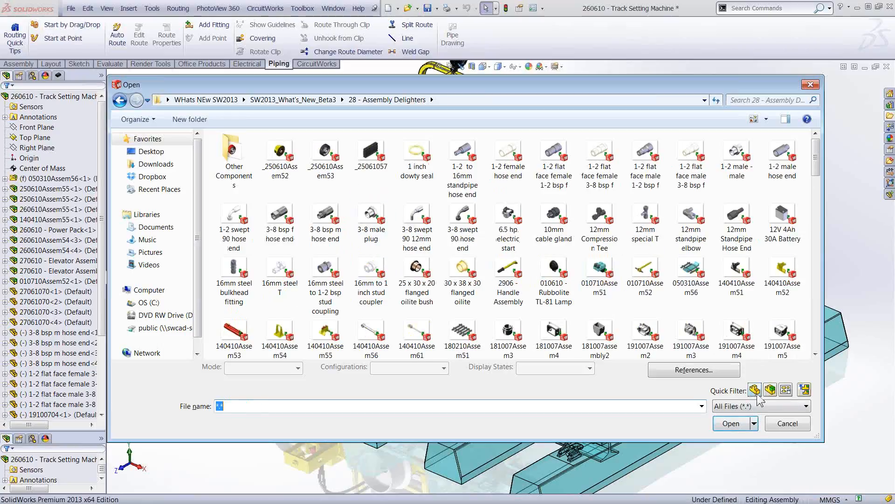
# Step: Filter the folder's file list to assemblies, drawings and combined file types in turn, restore all files, and limit it to top-level assemblies
pyautogui.click(772, 390)
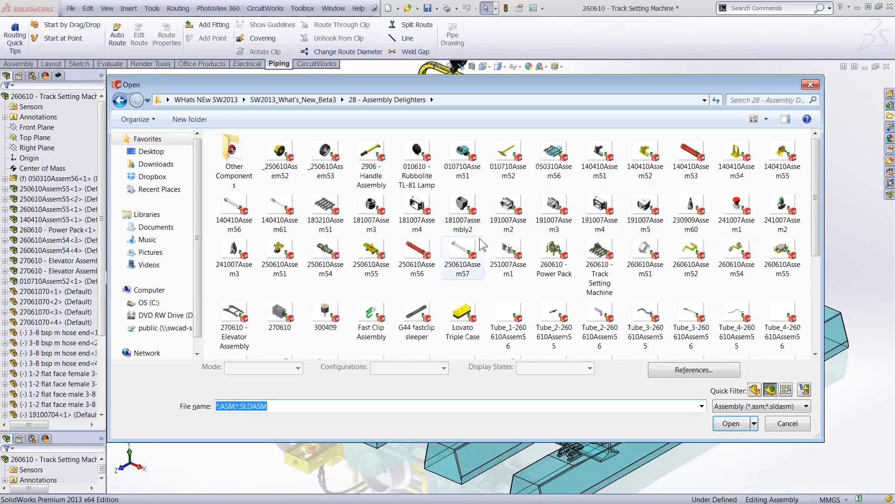
pyautogui.click(772, 389)
pyautogui.click(786, 390)
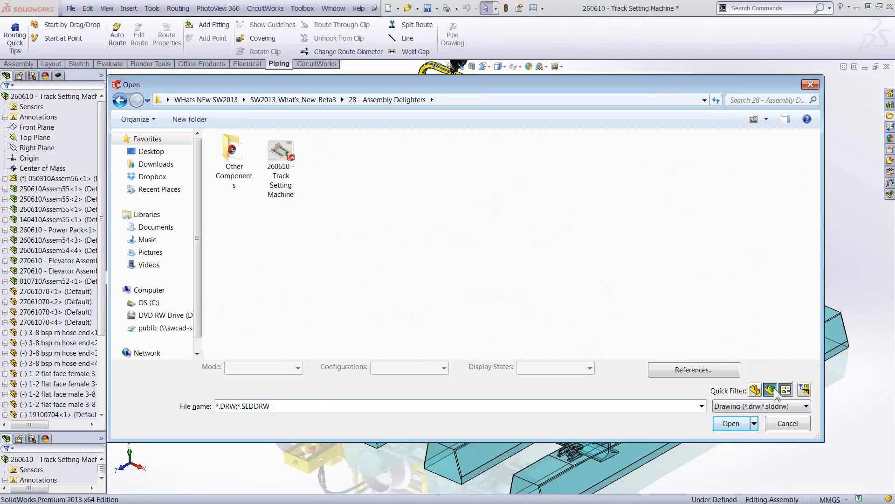
pyautogui.click(771, 390)
pyautogui.click(754, 390)
pyautogui.click(768, 390)
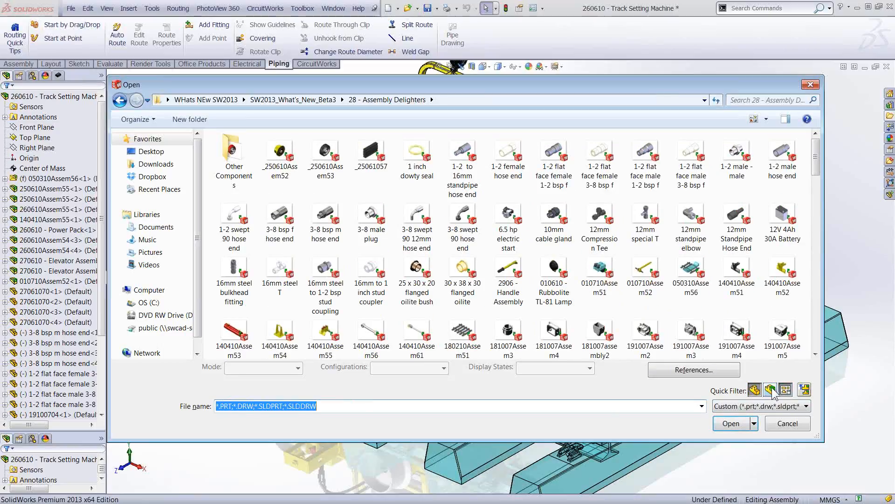
pyautogui.click(785, 390)
pyautogui.click(757, 390)
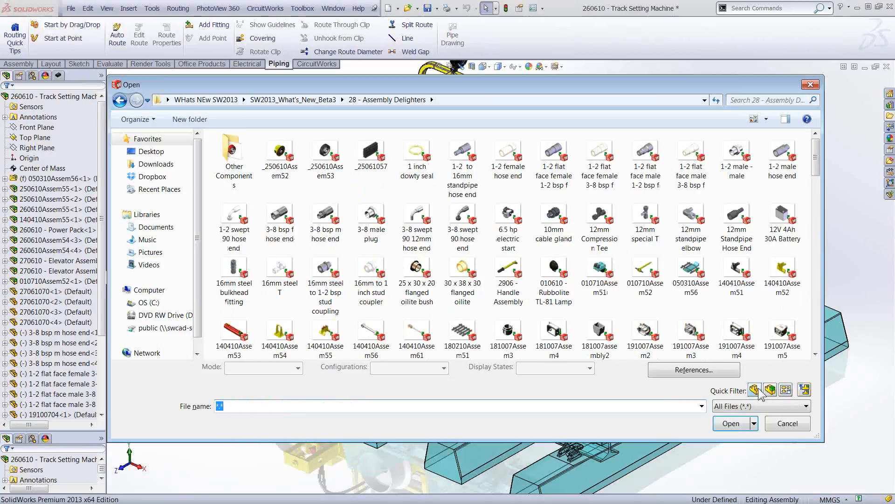
pyautogui.click(805, 389)
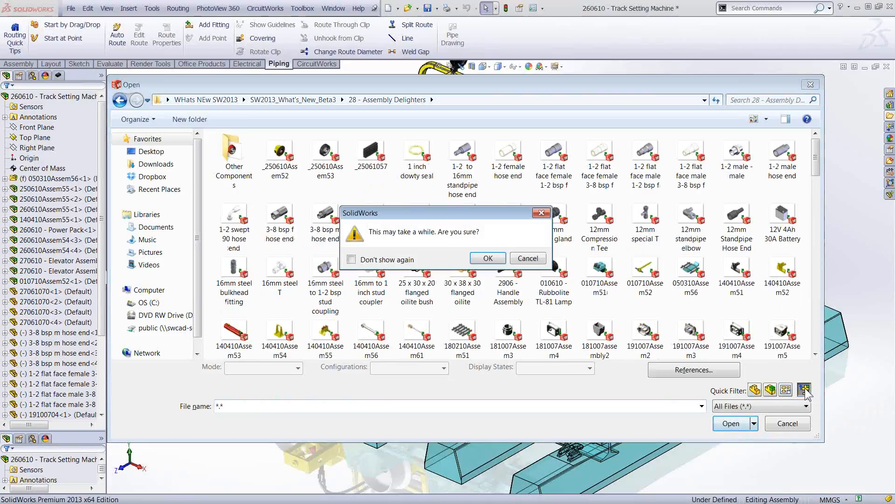
pyautogui.click(488, 259)
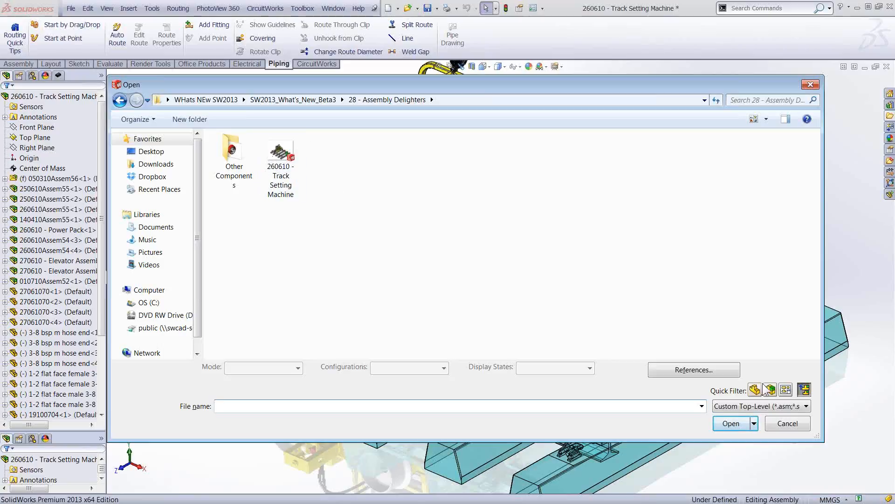
# Step: Filter the file list to drawings only and open the 260610 - Track Setting Machine drawing
pyautogui.click(788, 390)
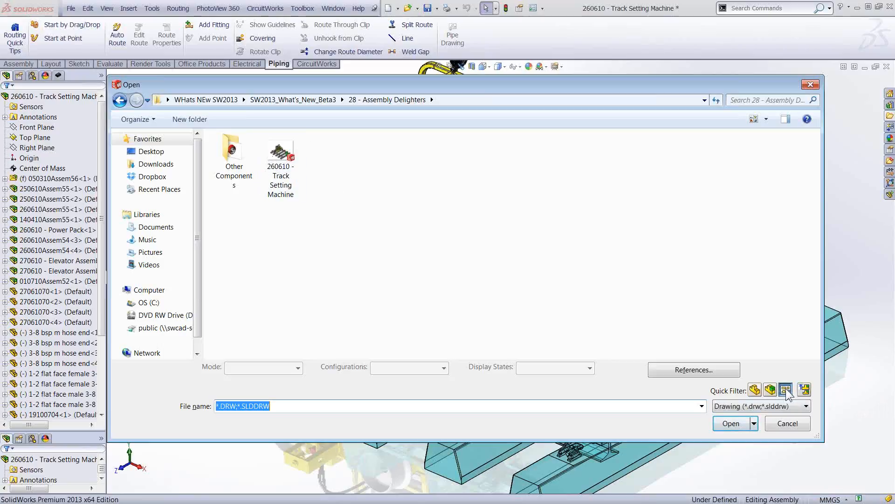
pyautogui.doubleClick(279, 154)
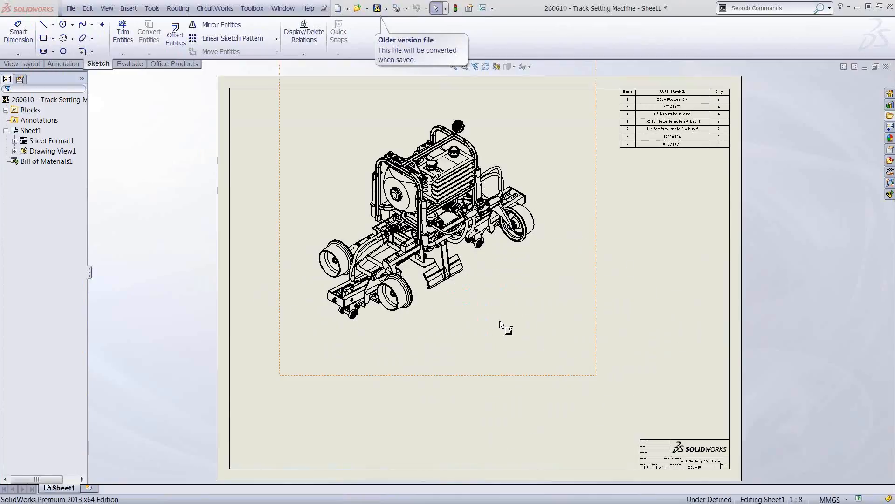
pyautogui.scroll(-1, 438, 183)
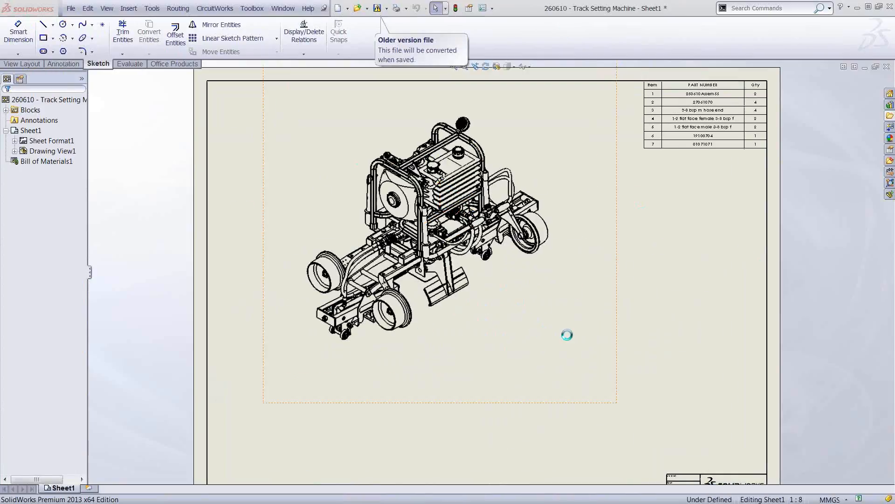
# Step: Enable Show Envelope in the properties of the isometric drawing view, then close the drawing to return to the assembly
pyautogui.click(24, 163)
pyautogui.click(49, 151)
pyautogui.rightClick(42, 154)
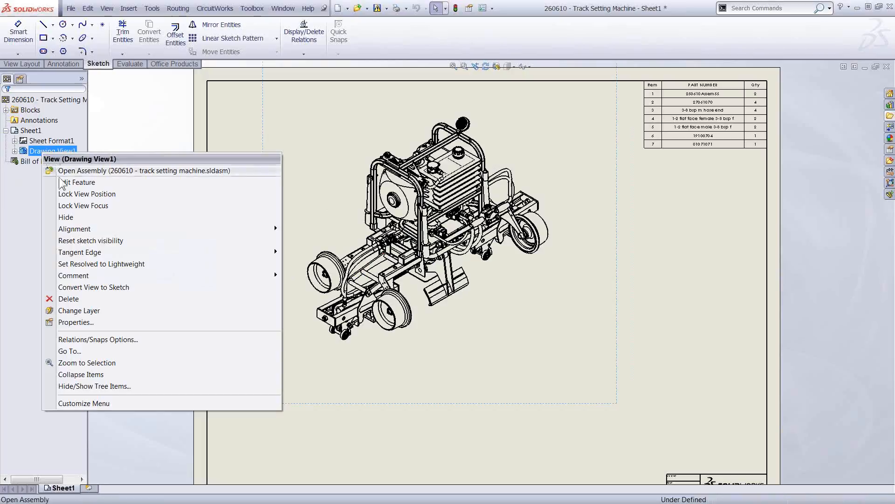
pyautogui.click(70, 323)
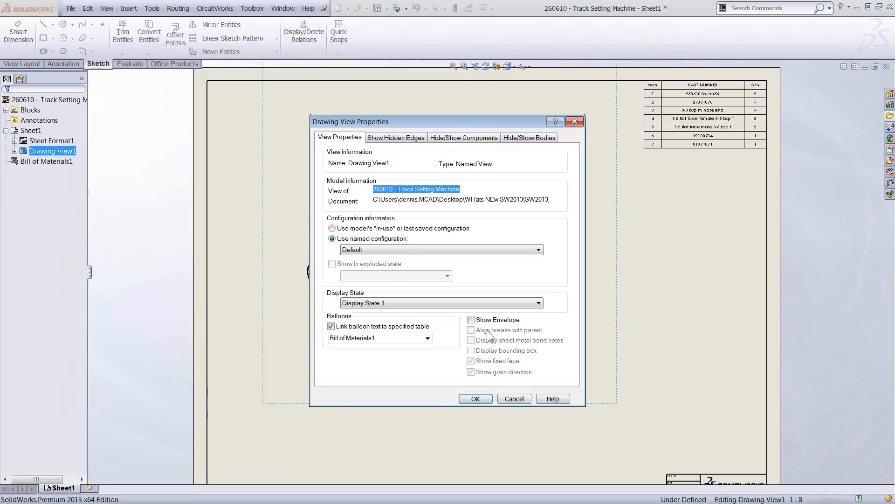
pyautogui.click(471, 320)
pyautogui.click(476, 398)
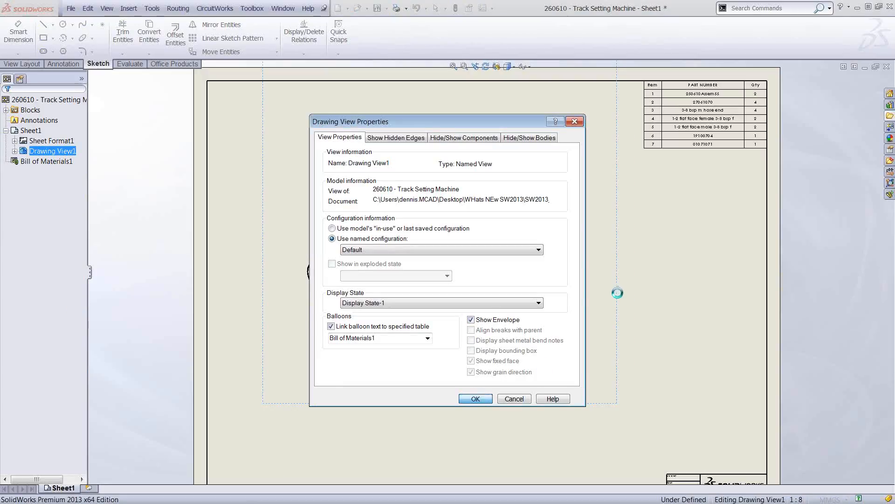
pyautogui.click(524, 325)
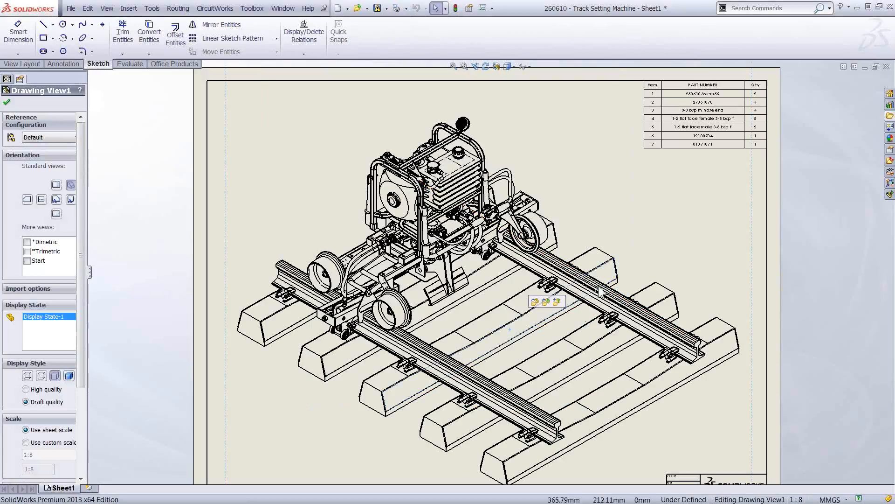
pyautogui.click(887, 67)
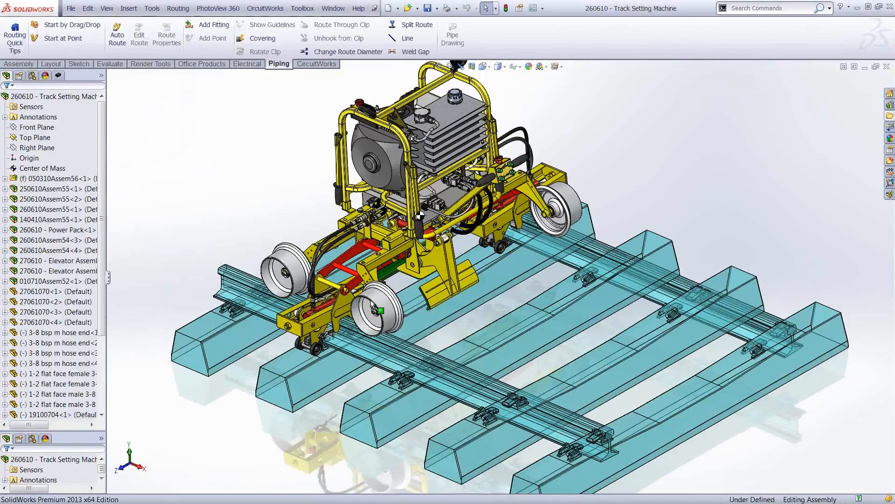
# Step: Delete _250610Assem53<2>, _25061057<1> and _250610Assem52<4> together from subassembly 250610Assem51<1>, confirming the deletion for all of them
pyautogui.scroll(-5, 328, 385)
pyautogui.scroll(-3, 366, 332)
pyautogui.scroll(-3, 479, 265)
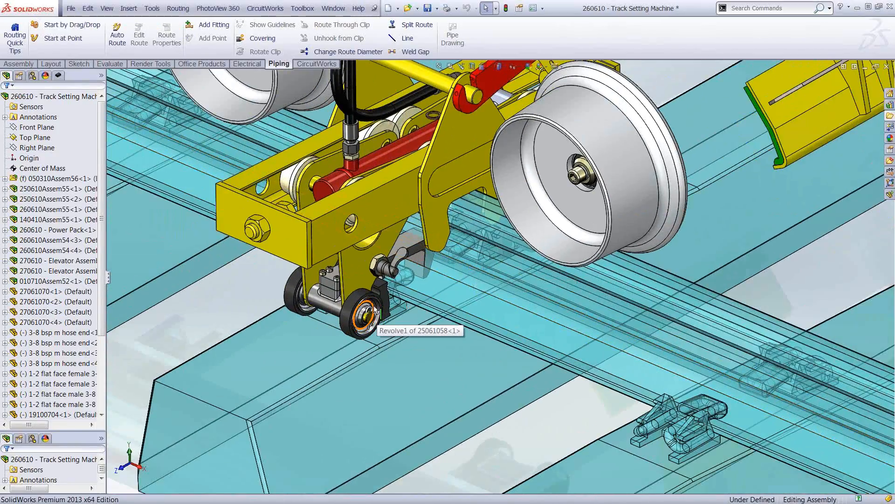
pyautogui.click(361, 326)
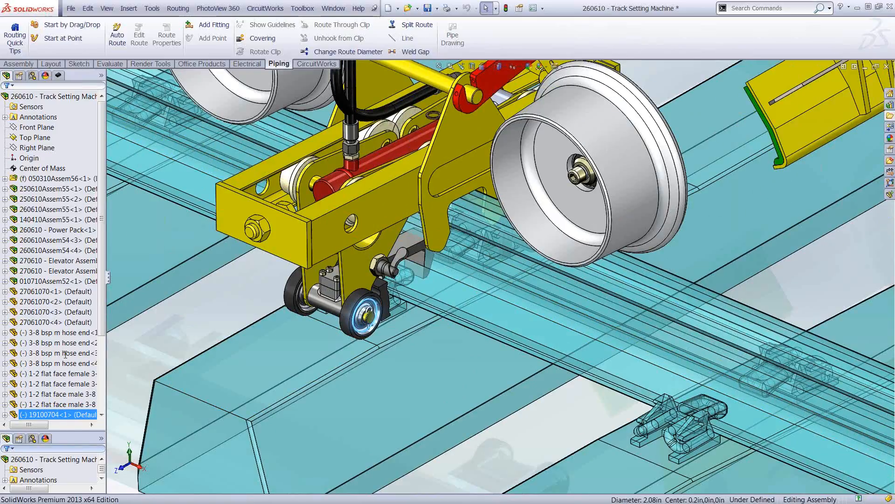
pyautogui.click(40, 271)
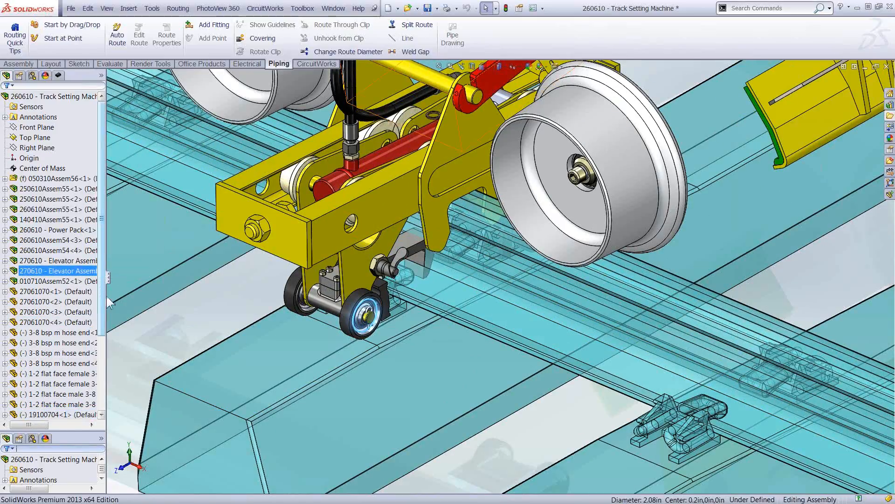
pyautogui.click(353, 314)
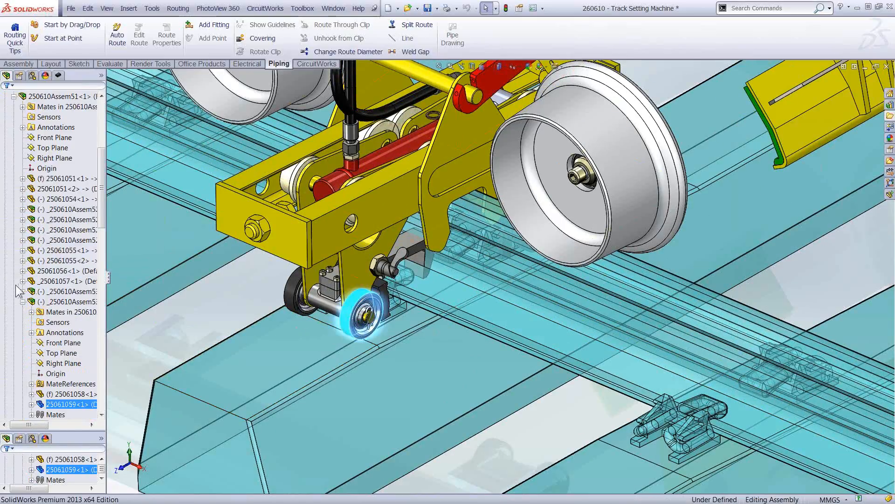
pyautogui.click(66, 302)
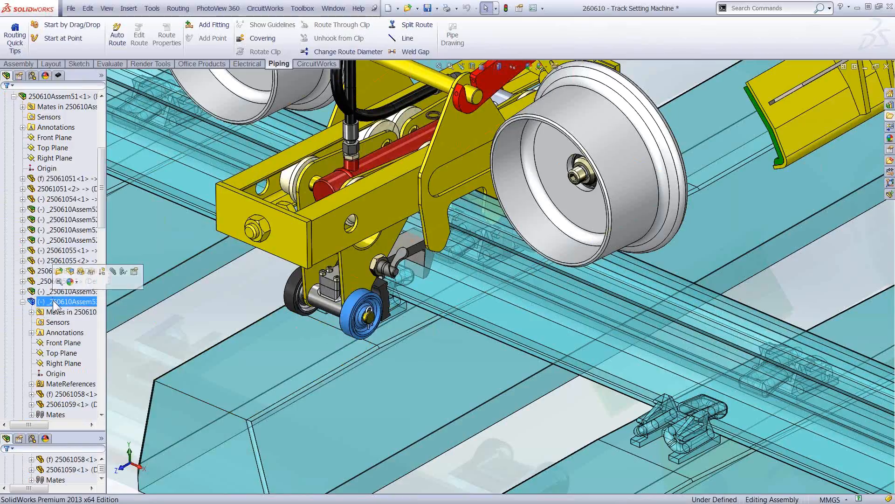
pyautogui.keyDown('ctrl'); pyautogui.click(387, 298); pyautogui.keyUp('ctrl')
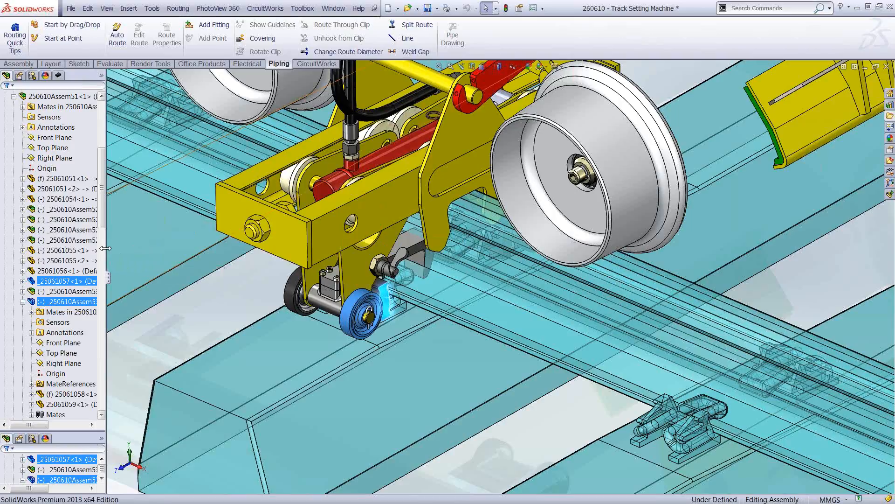
pyautogui.moveTo(107, 248); pyautogui.dragTo(138, 248)
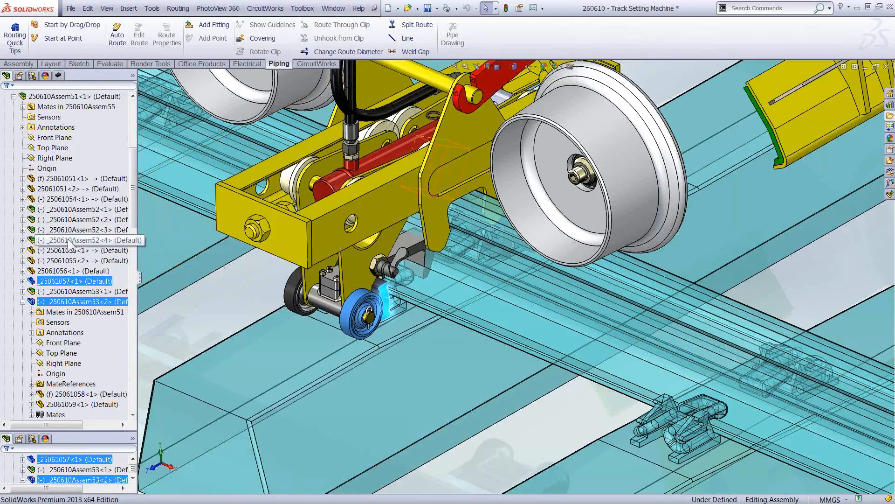
pyautogui.keyDown('ctrl'); pyautogui.click(70, 241); pyautogui.keyUp('ctrl')
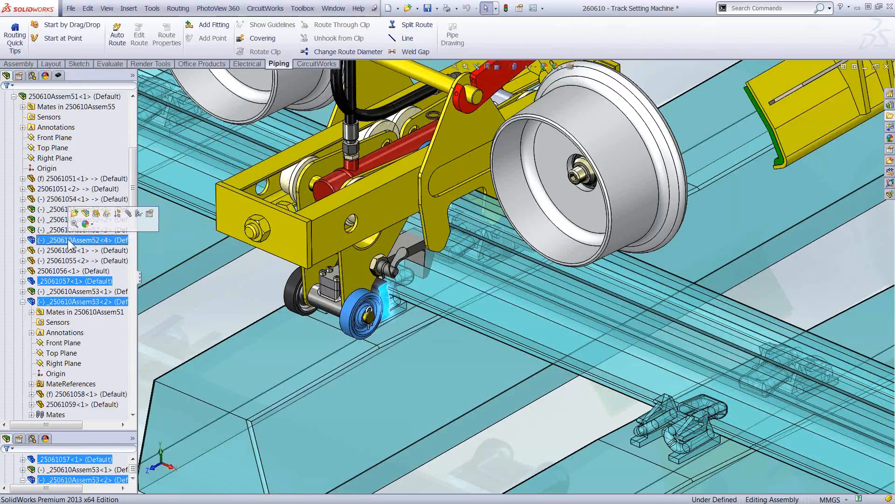
pyautogui.rightClick(70, 240)
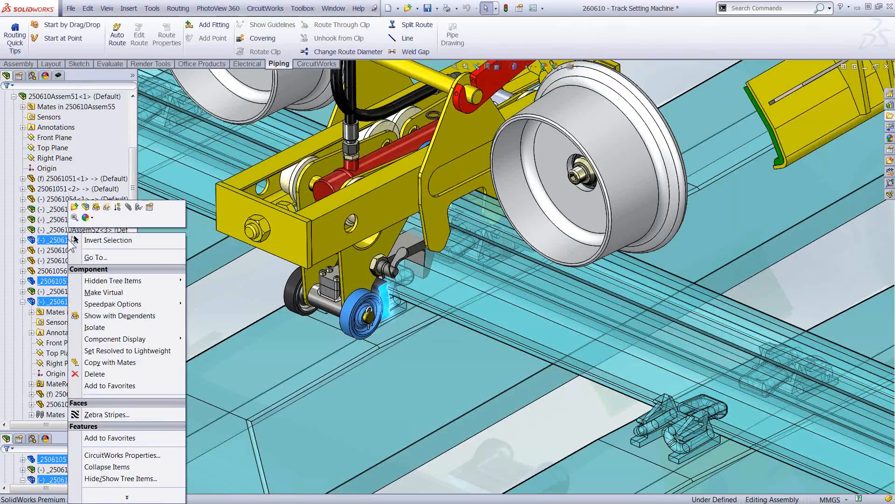
pyautogui.click(94, 374)
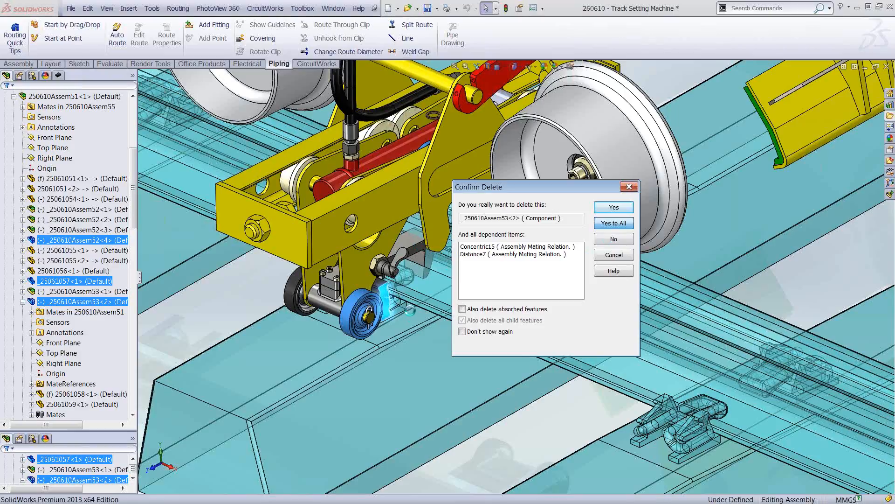
pyautogui.press('Return')
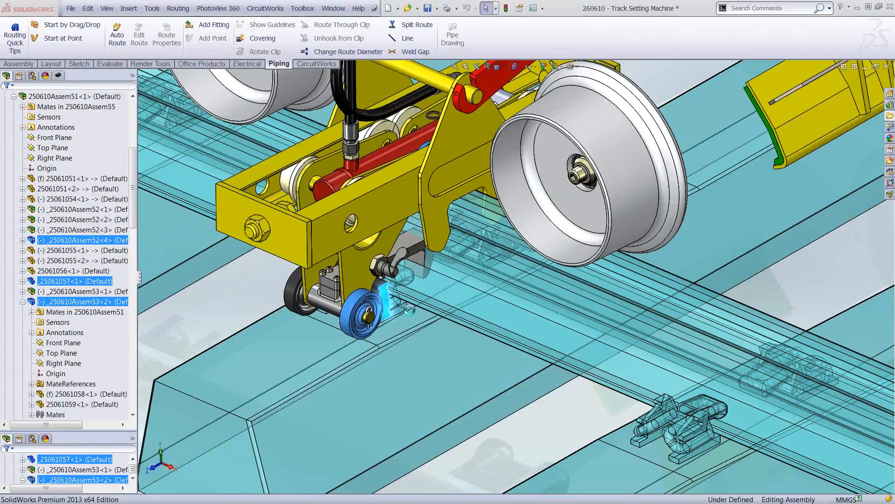
# Step: Select subassembly 250610Assem51-1 through its side plate 25061051 with Select Sub Assembly and edit it in context
pyautogui.moveTo(425, 244)
pyautogui.mouseDown(button='middle')
pyautogui.moveTo(438, 243)
pyautogui.moveTo(410, 240)
pyautogui.moveTo(421, 239)
pyautogui.mouseUp(button='middle')
pyautogui.scroll(-3, 422, 239)
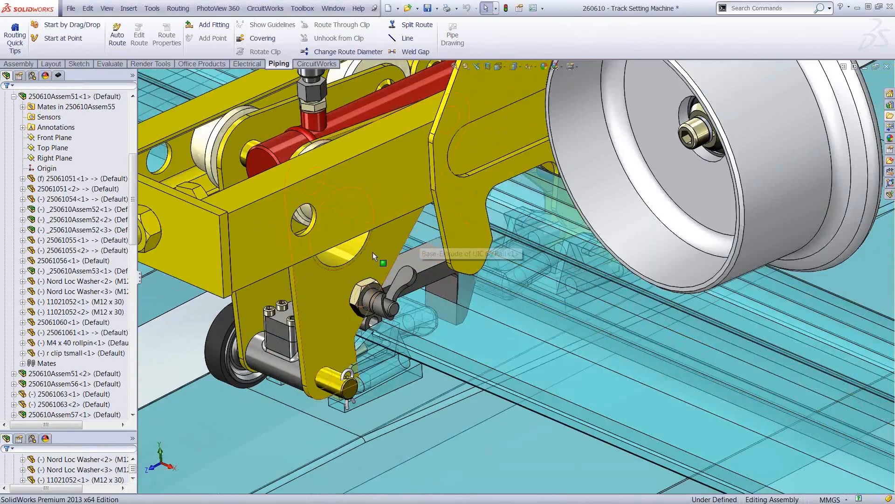
pyautogui.rightClick(316, 292)
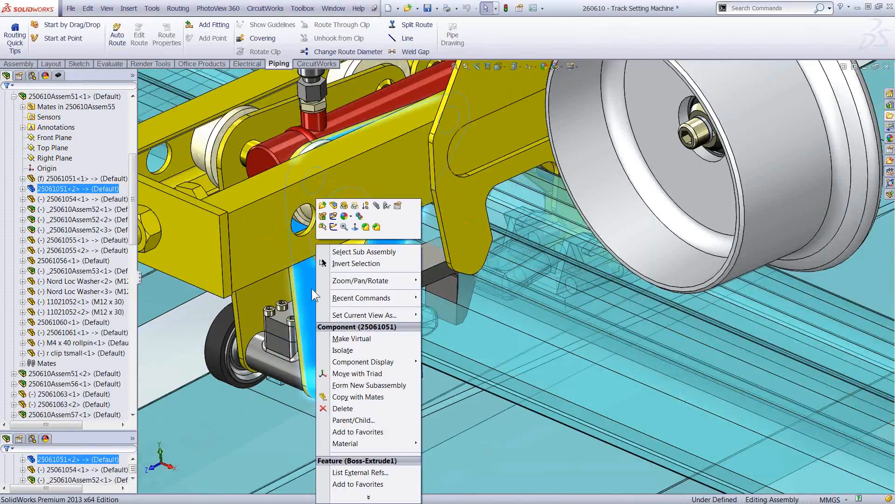
pyautogui.click(343, 252)
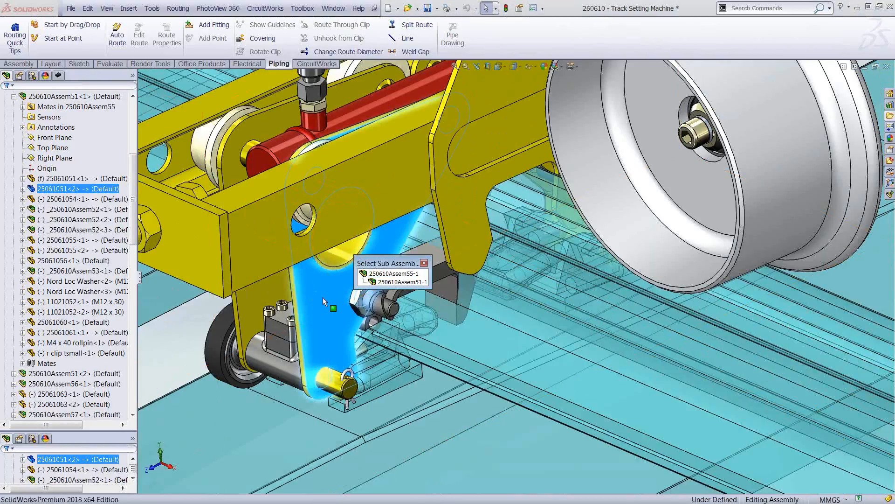
pyautogui.click(385, 286)
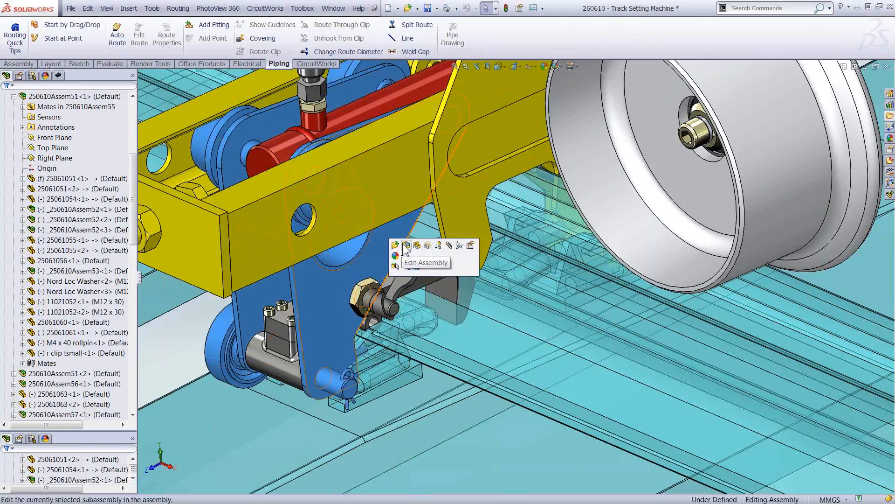
pyautogui.click(406, 245)
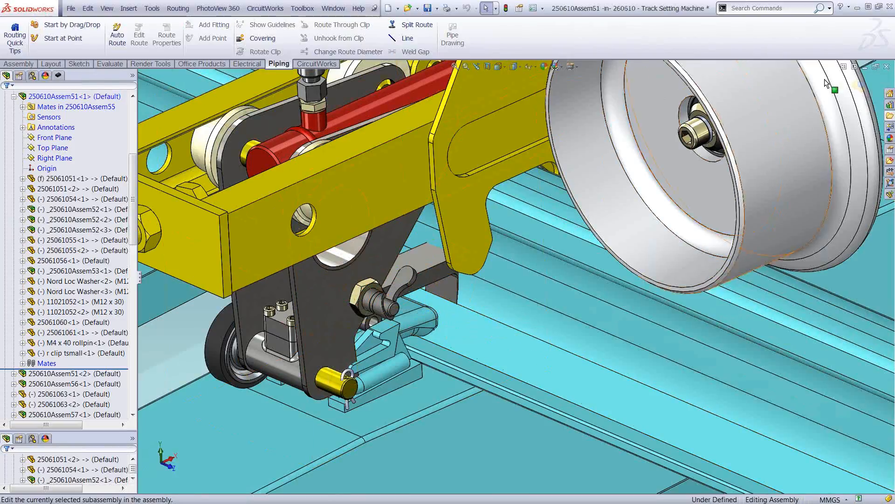
# Step: Reselect subassembly 250610Assem51-1 from the side plate with Select Sub Assembly and open it in its own window
pyautogui.rightClick(325, 283)
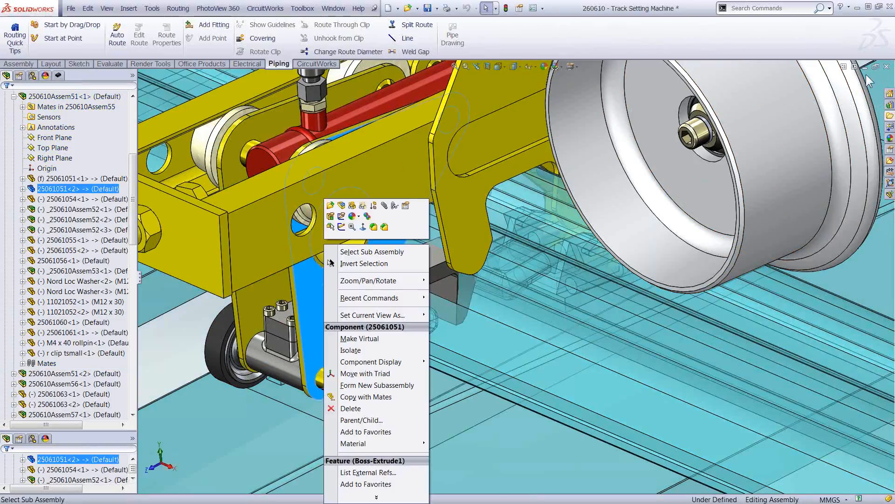
pyautogui.click(311, 310)
pyautogui.rightClick(311, 310)
pyautogui.click(333, 252)
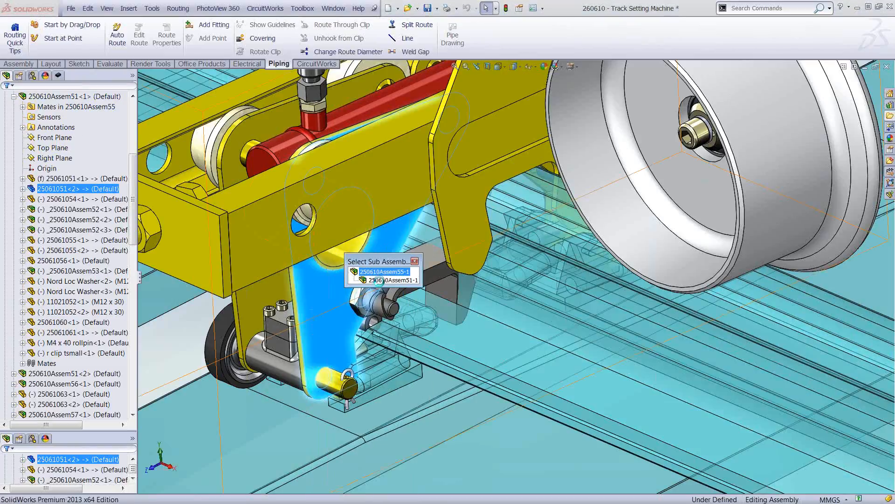
pyautogui.click(380, 281)
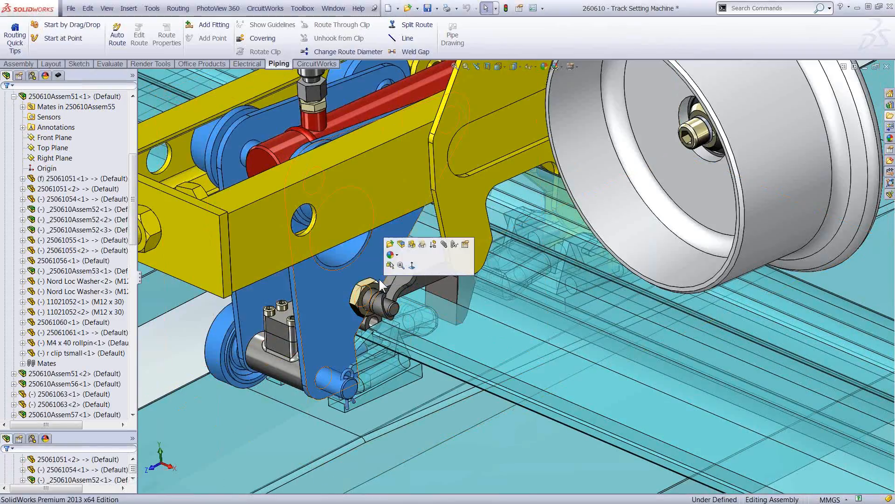
pyautogui.click(391, 244)
pyautogui.click(448, 275)
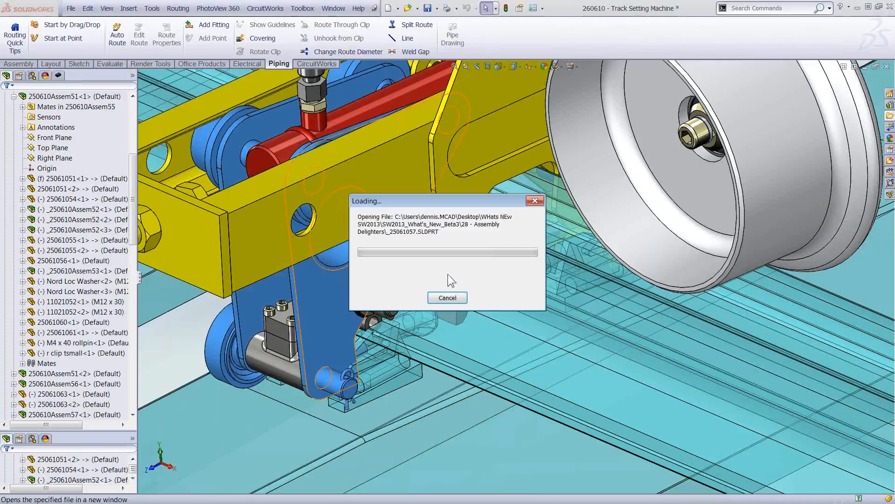
pyautogui.click(457, 273)
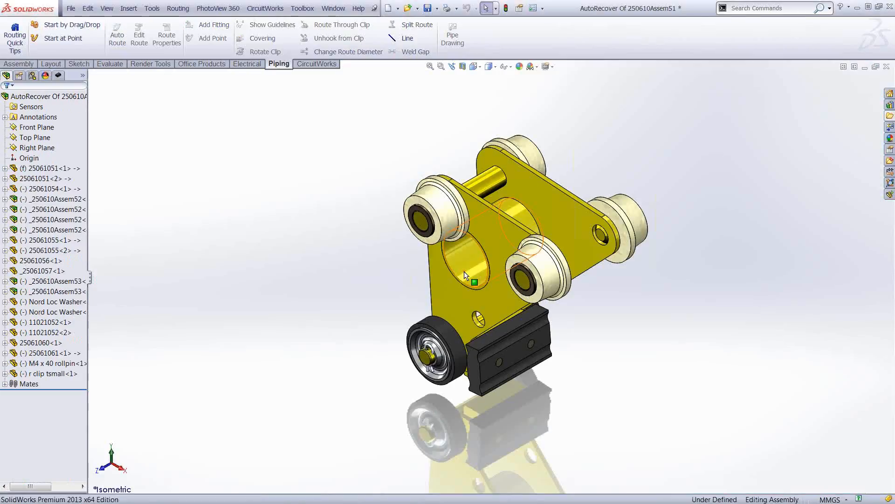
# Step: Close the auto-recovered 250610Assem51 window and return to the 260610 - Track Setting Machine assembly
pyautogui.moveTo(493, 292); pyautogui.dragTo(527, 250, button='middle')
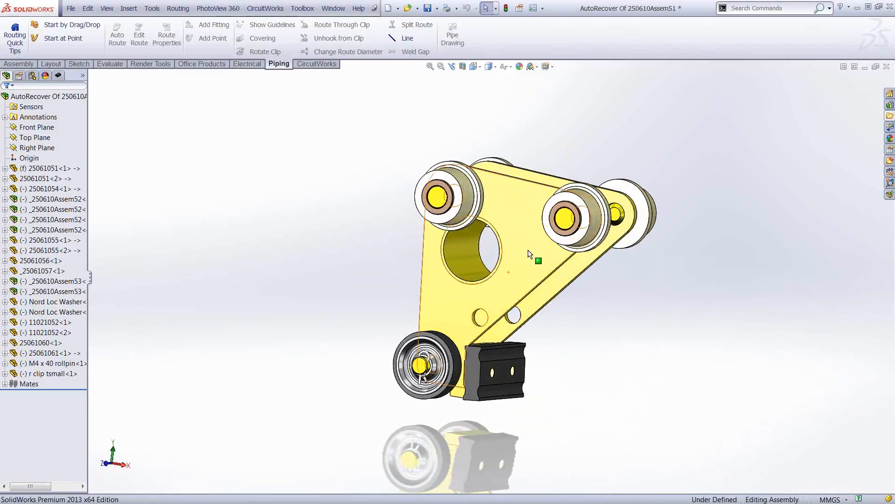
pyautogui.click(886, 66)
pyautogui.click(415, 275)
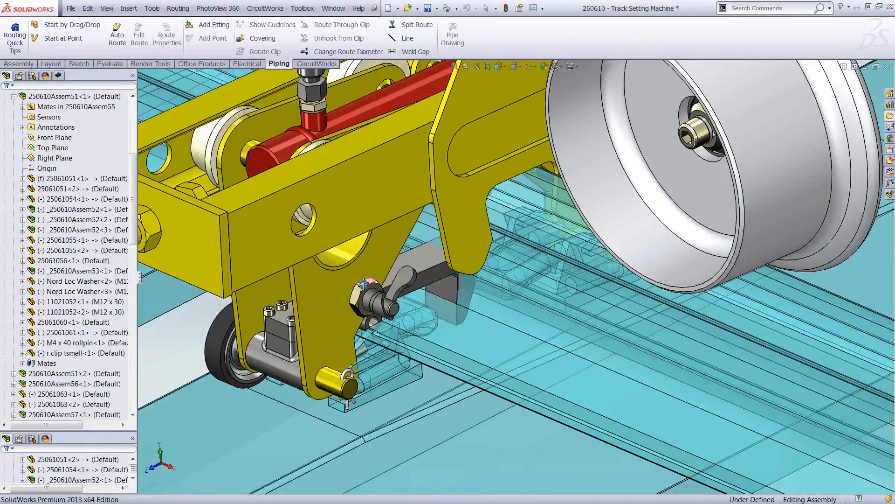
# Step: Select subassembly 250610Assem51 through side plate 25061051 with Select Sub Assembly and open it, declining the auto-saved version
pyautogui.scroll(-2, 355, 299)
pyautogui.click(328, 310)
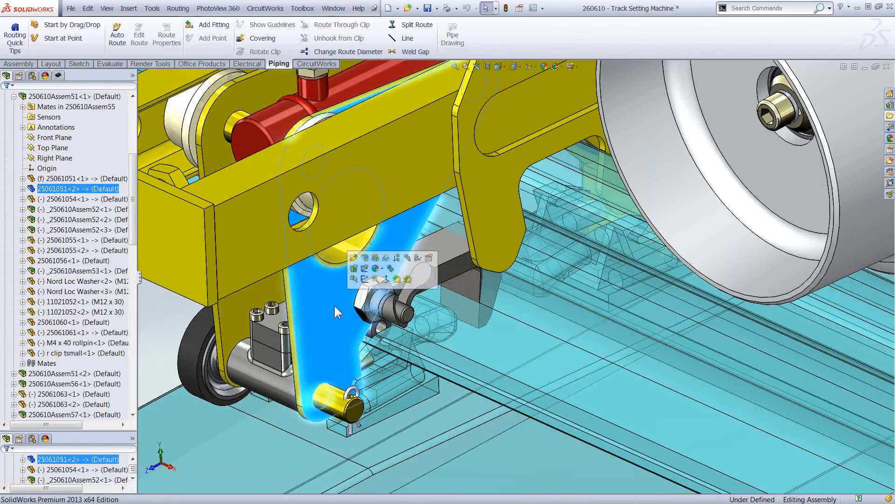
pyautogui.rightClick(331, 315)
pyautogui.click(368, 252)
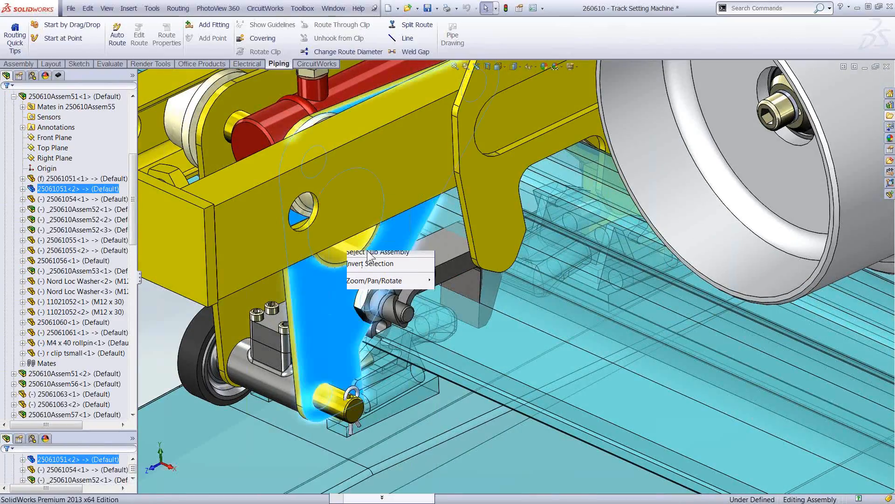
pyautogui.click(410, 275)
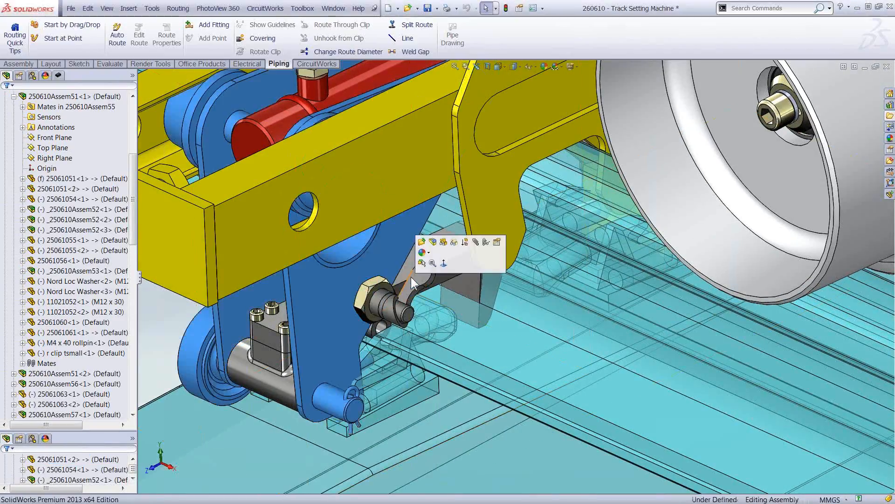
pyautogui.click(422, 242)
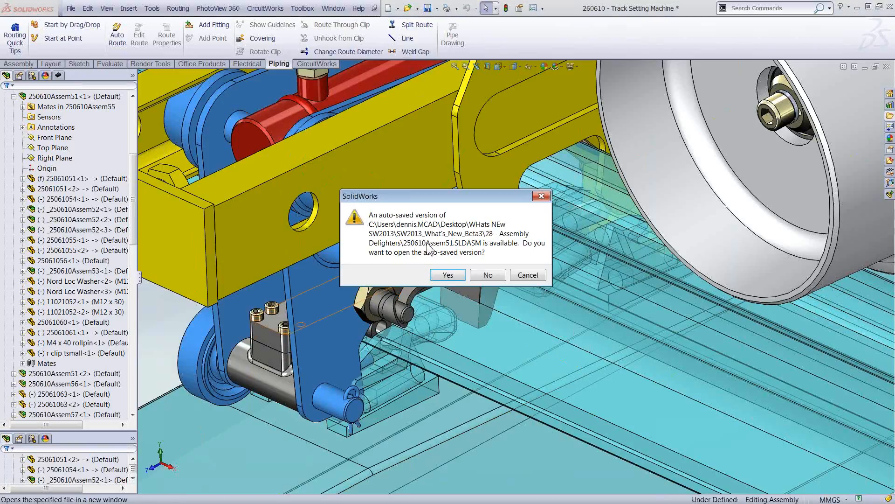
pyautogui.click(487, 276)
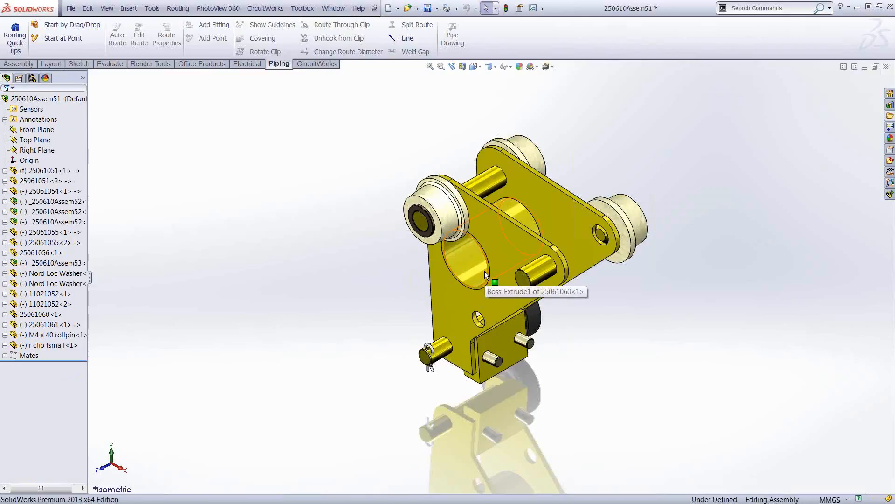
# Step: Start Insert Components and load _250610Assem52, _250610Assem53 and _25061057 together from the 28 - Assembly Delighters folder
pyautogui.moveTo(483, 270); pyautogui.dragTo(436, 303, button='middle')
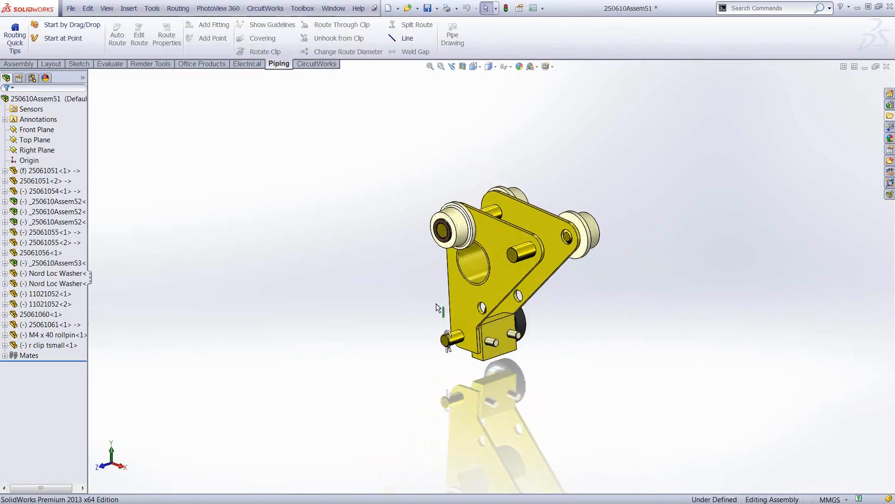
pyautogui.moveTo(502, 299); pyautogui.dragTo(502, 284, button='middle')
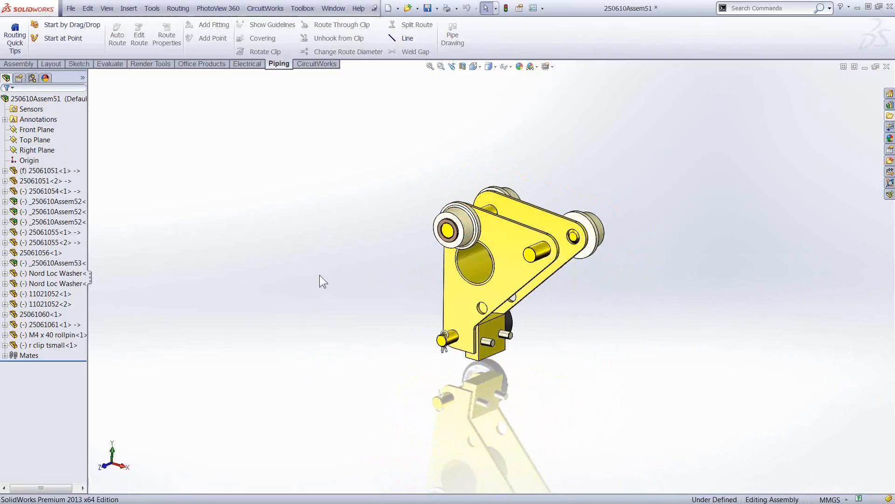
pyautogui.press('s')
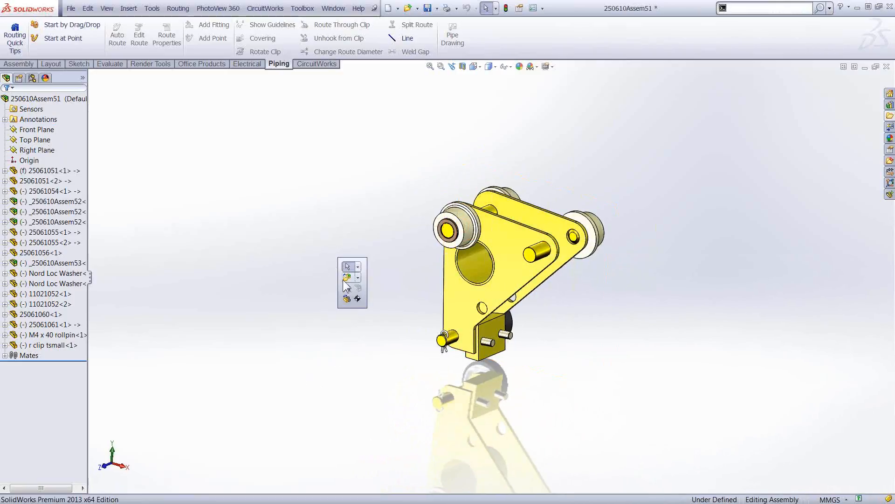
pyautogui.click(347, 280)
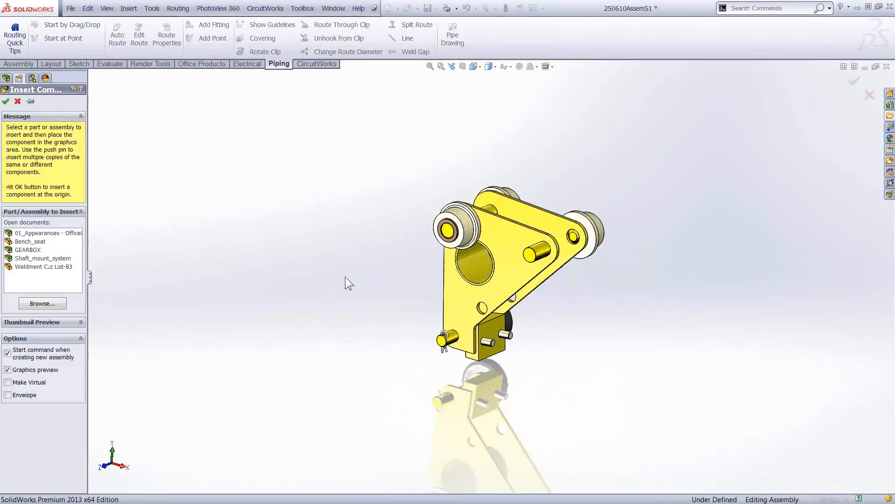
pyautogui.click(42, 303)
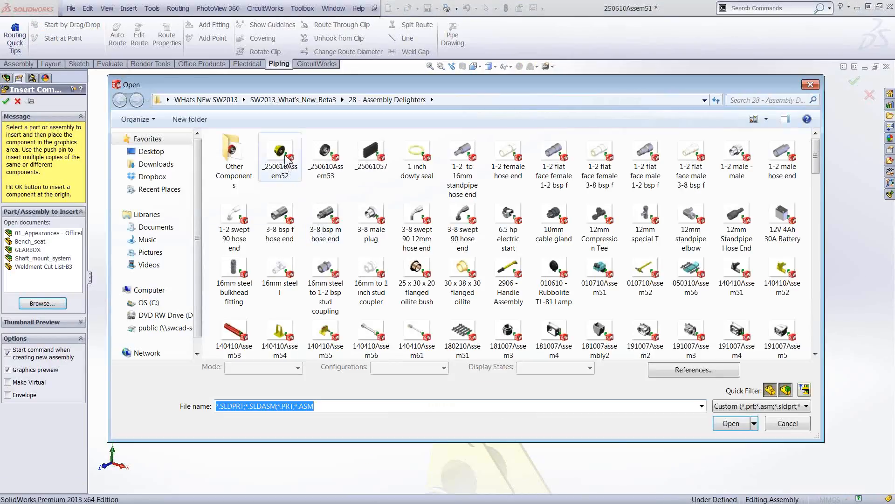
pyautogui.click(280, 157)
pyautogui.keyDown('shift'); pyautogui.click(382, 157); pyautogui.keyUp('shift')
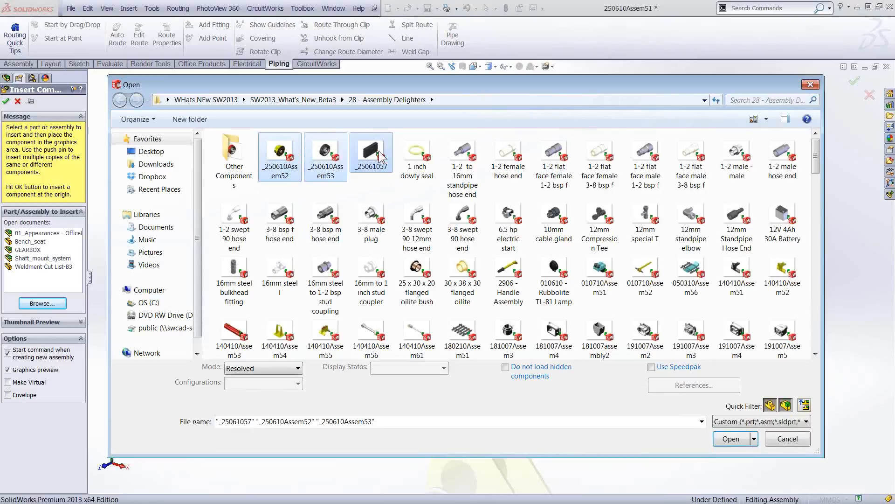
pyautogui.click(730, 438)
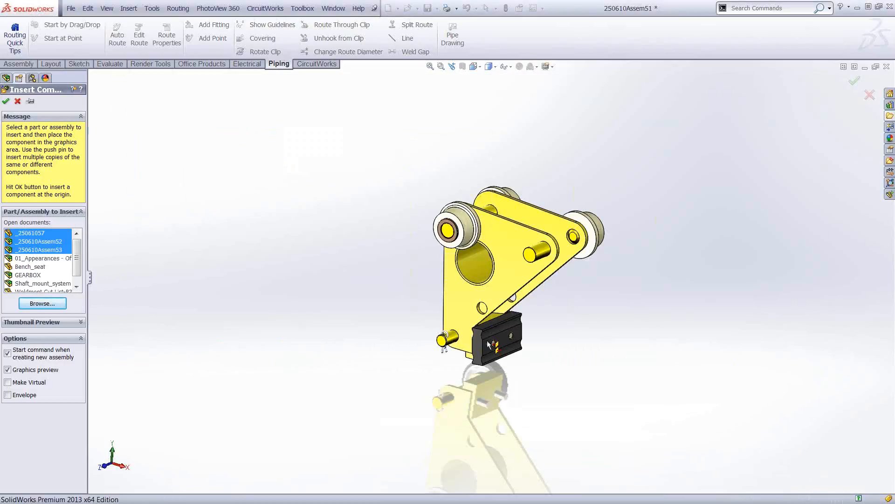
# Step: Place _25061057 on the two studs of the lower block, roller _250610Assem52 on the bare upper pin and wheel _250610Assem53 on the lower pin
pyautogui.scroll(-2, 510, 346)
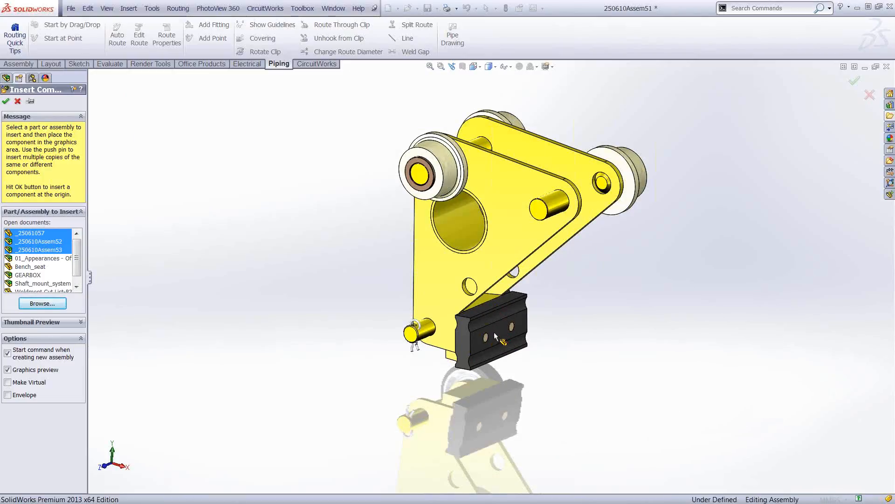
pyautogui.click(494, 332)
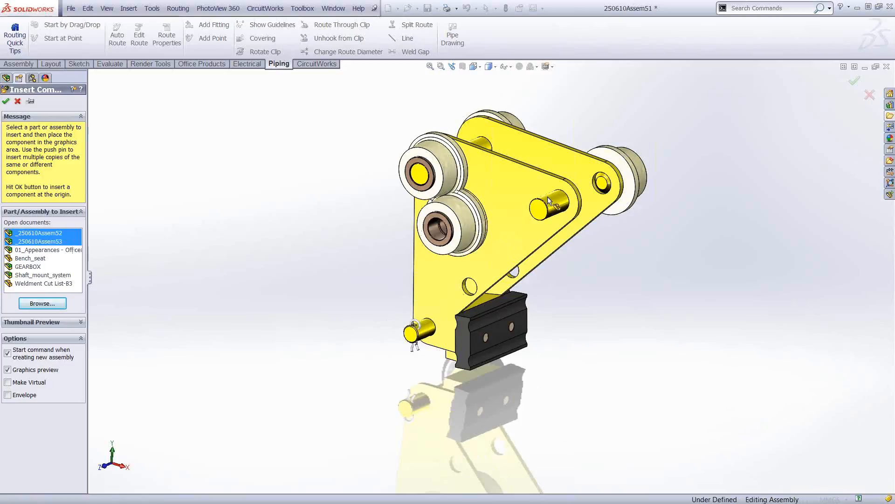
pyautogui.click(578, 209)
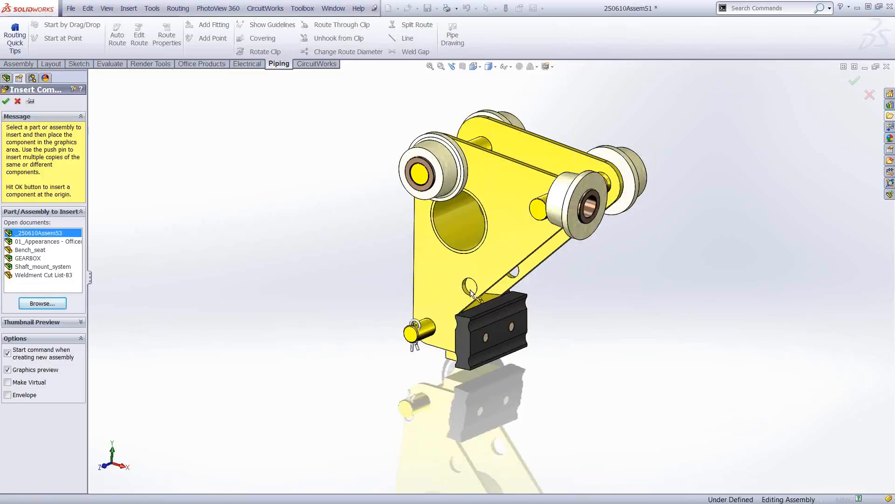
pyautogui.click(434, 315)
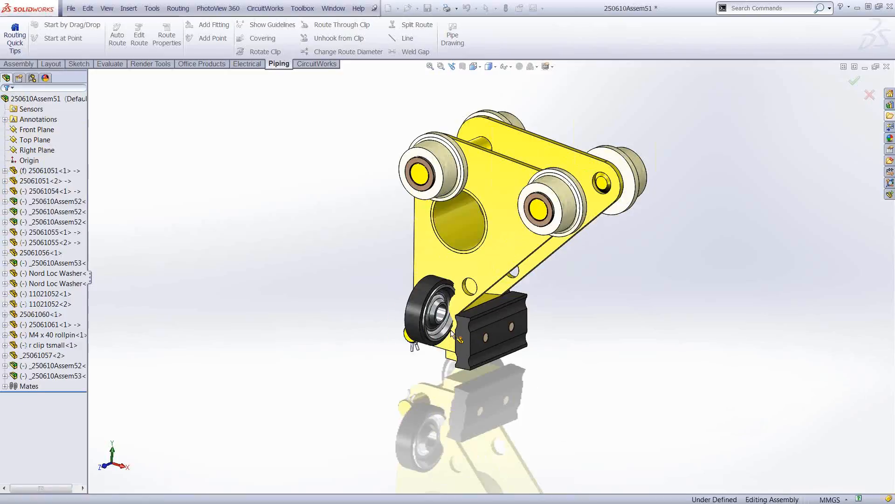
pyautogui.moveTo(334, 324); pyautogui.dragTo(461, 276, button='middle')
pyautogui.scroll(-2, 461, 276)
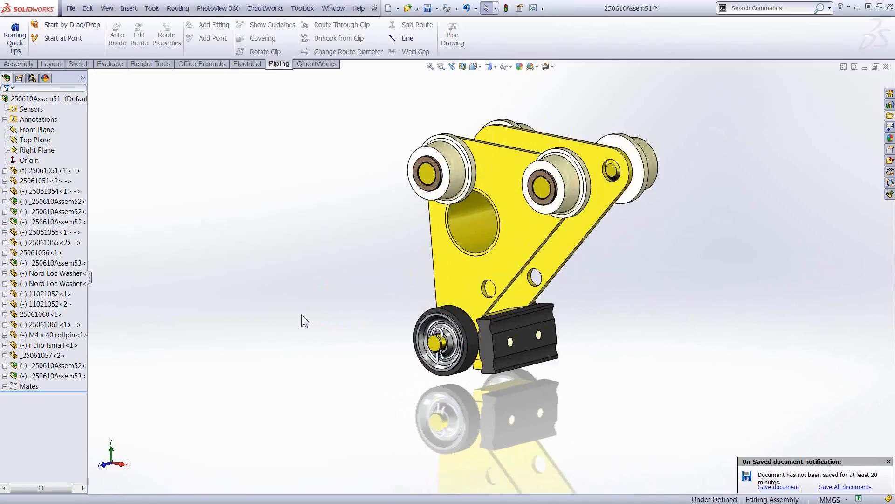
# Step: Open the newly inserted wheel _250610Assem53 in its own window to view its structure, and close it again
pyautogui.click(46, 376)
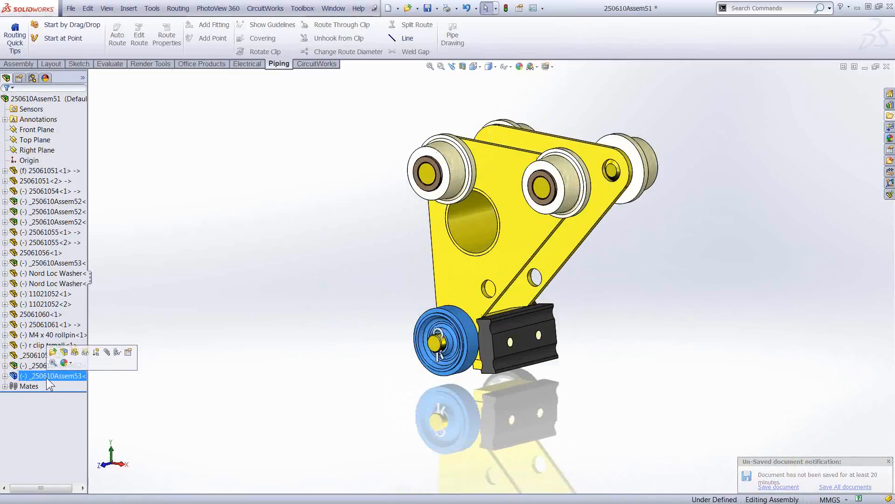
pyautogui.click(52, 352)
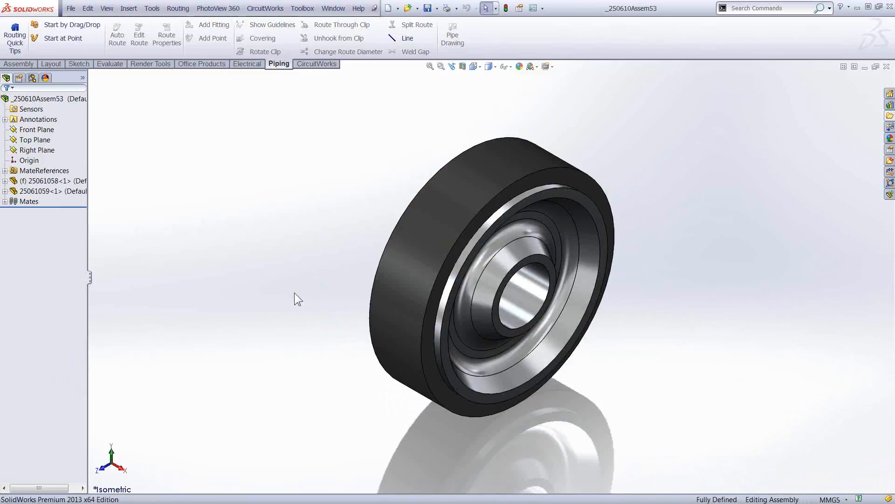
pyautogui.click(886, 67)
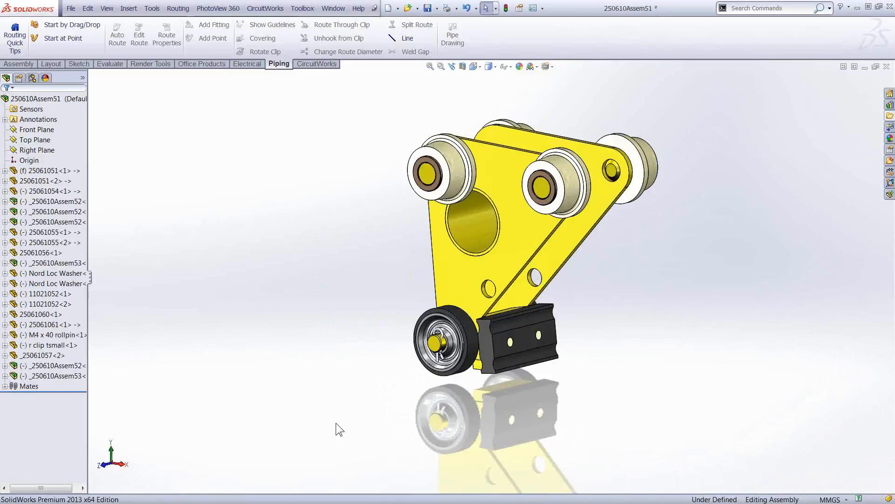
# Step: Replace the new wheel _250610Assem53 with the part file 250610Assem53 from the Other Components folder, matching configuration names and re-attaching mates
pyautogui.rightClick(52, 375)
pyautogui.click(116, 496)
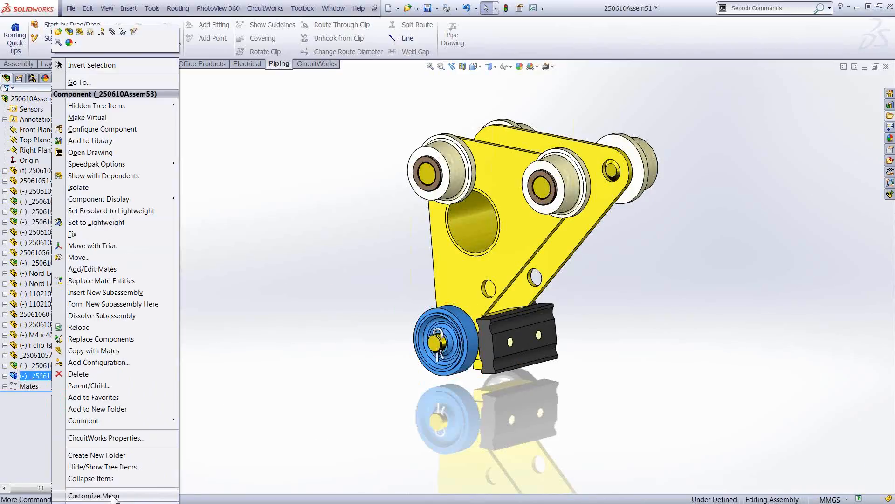
pyautogui.click(110, 339)
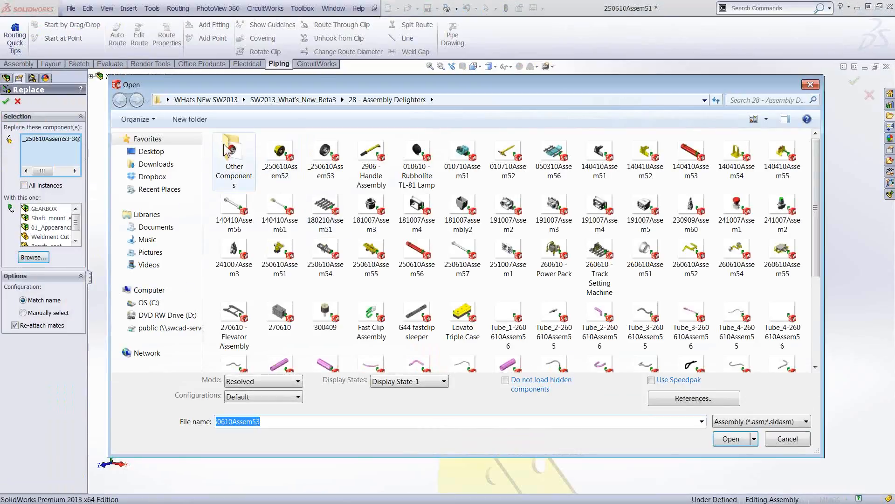
pyautogui.click(233, 154)
pyautogui.doubleClick(234, 153)
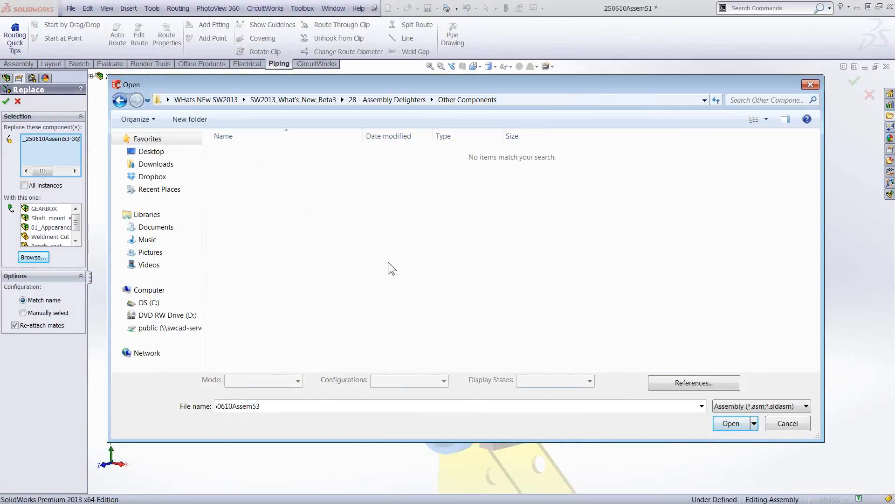
pyautogui.click(758, 407)
pyautogui.click(727, 425)
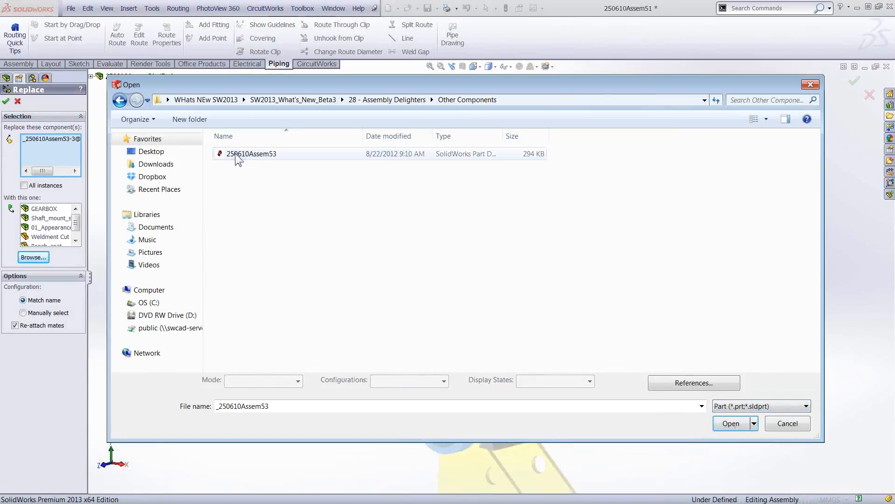
pyautogui.click(236, 154)
pyautogui.click(725, 423)
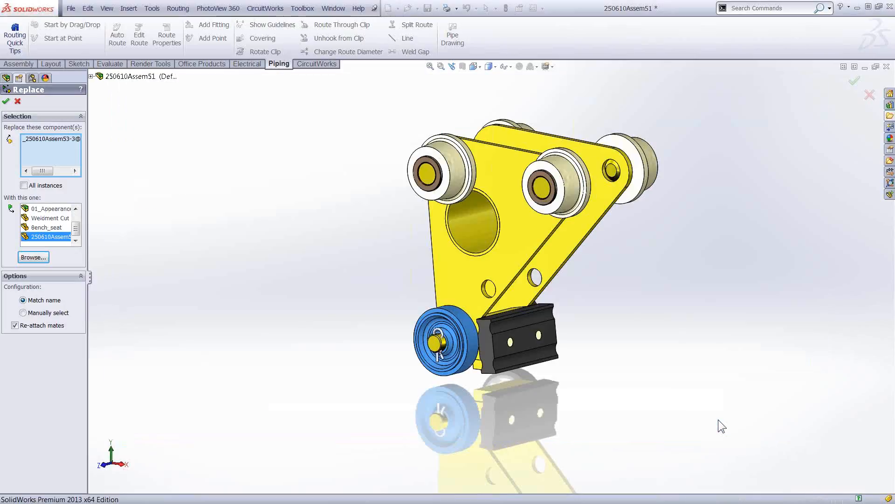
pyautogui.click(6, 102)
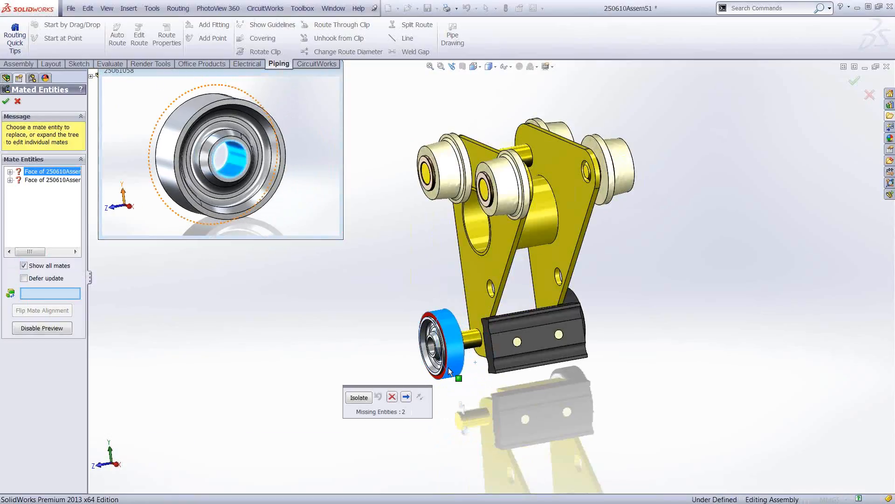
# Step: Re-attach the missing mate entities to the replacement wheel's inner bore face and hub end face, and accept the mated entities
pyautogui.scroll(-5, 434, 322)
pyautogui.click(418, 272)
pyautogui.moveTo(418, 270); pyautogui.dragTo(497, 320, button='middle')
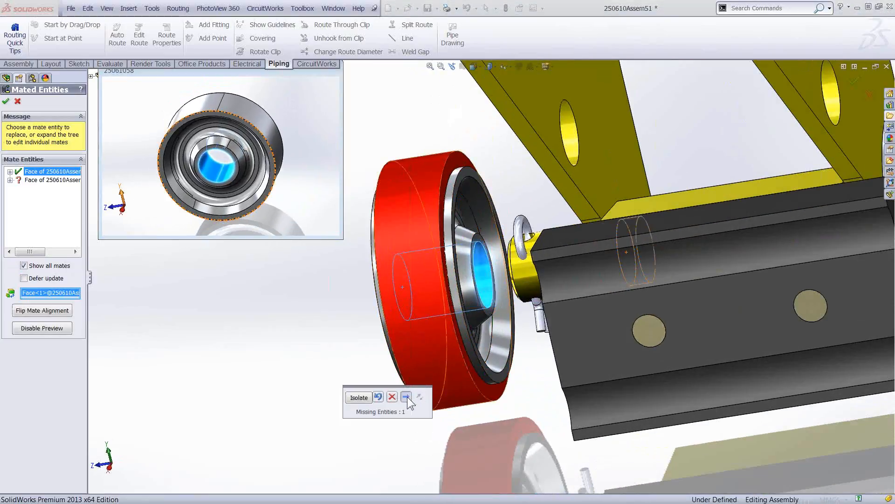
pyautogui.click(407, 397)
pyautogui.click(491, 312)
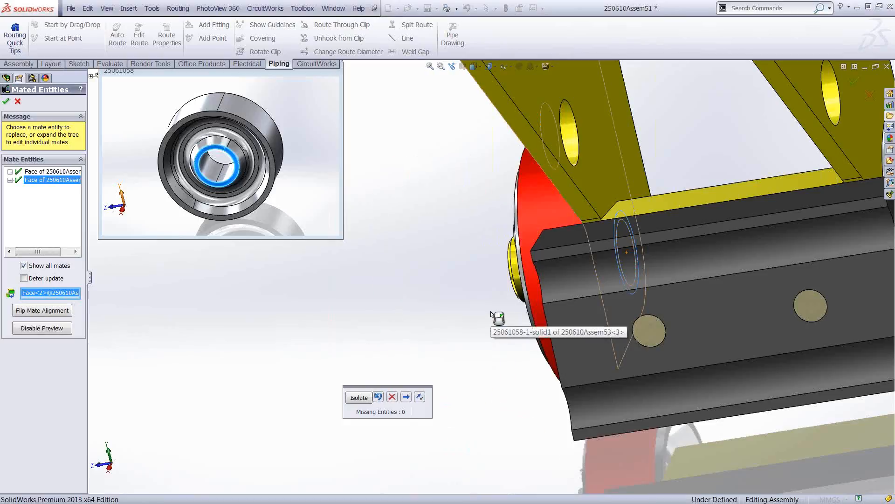
pyautogui.click(406, 397)
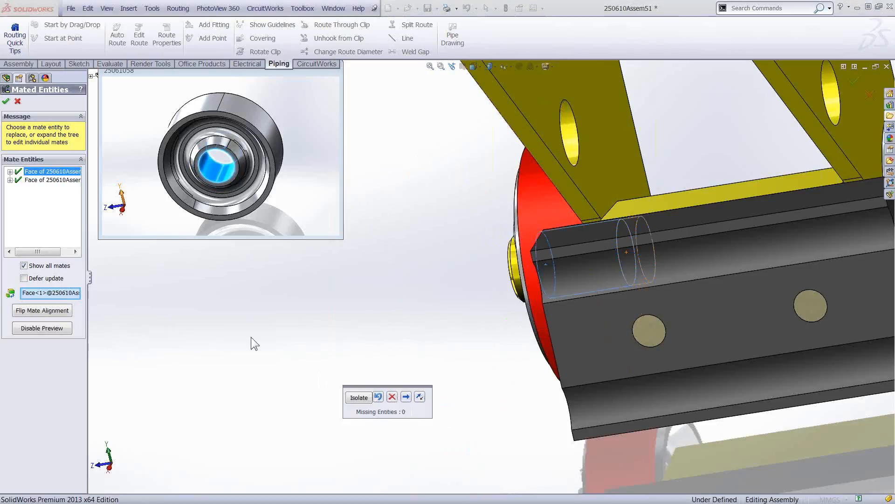
pyautogui.click(6, 101)
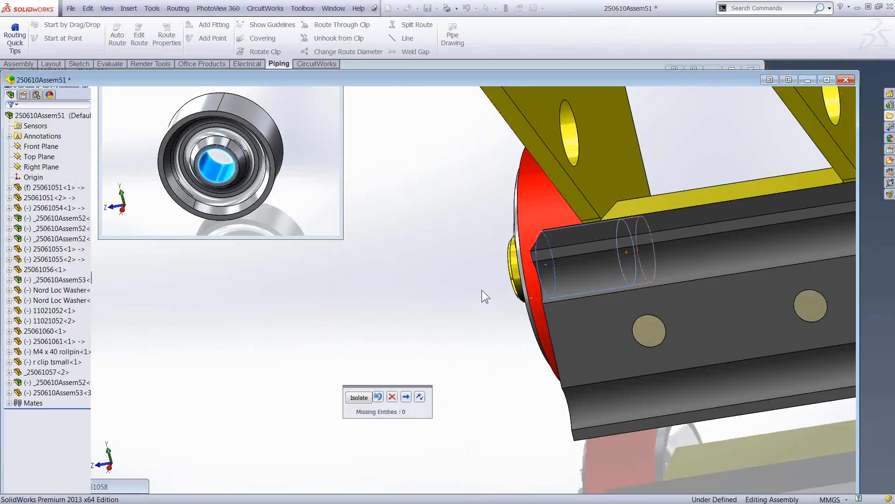
# Step: Switch to the 260610 - Track Setting Machine assembly and maximize its window to view the replaced wheel in place
pyautogui.scroll(5, 601, 206)
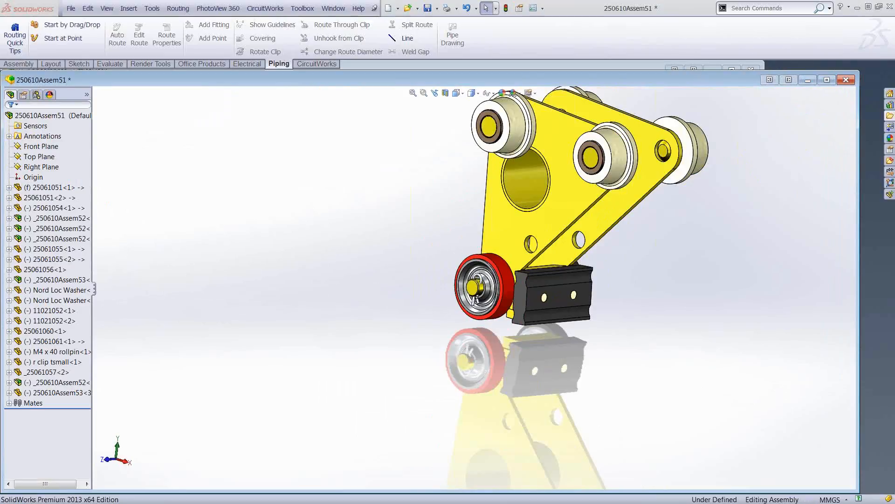
pyautogui.hotkey('ctrl', 'Tab')
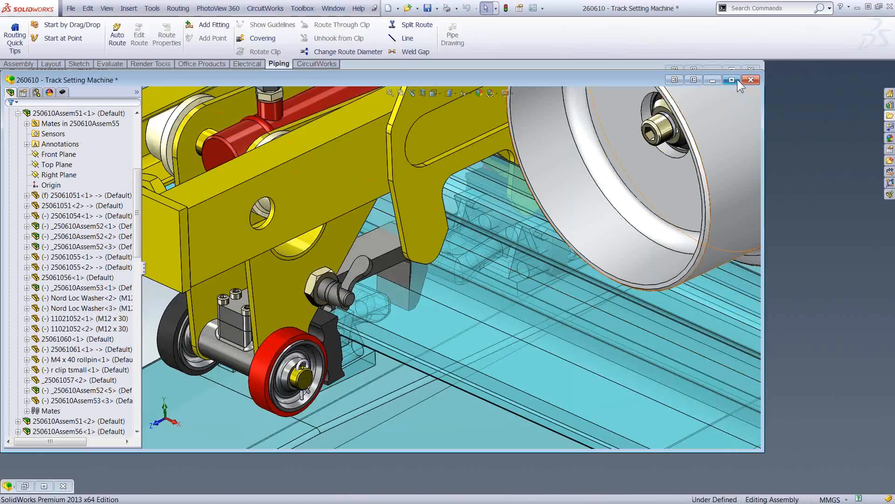
pyautogui.click(732, 80)
pyautogui.scroll(3, 580, 317)
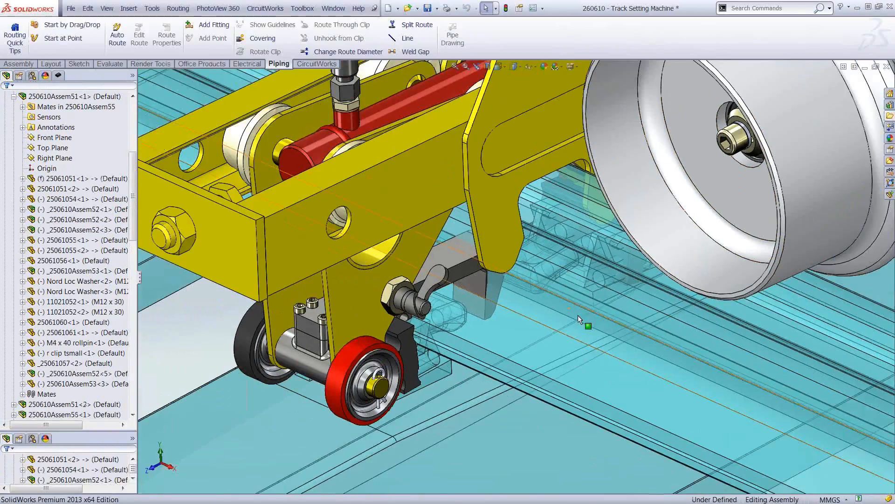
pyautogui.scroll(5, 584, 305)
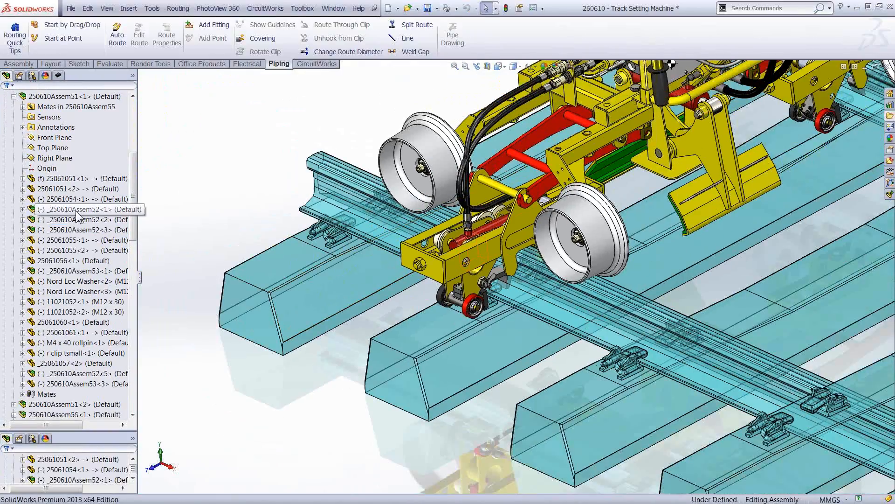
pyautogui.click(69, 214)
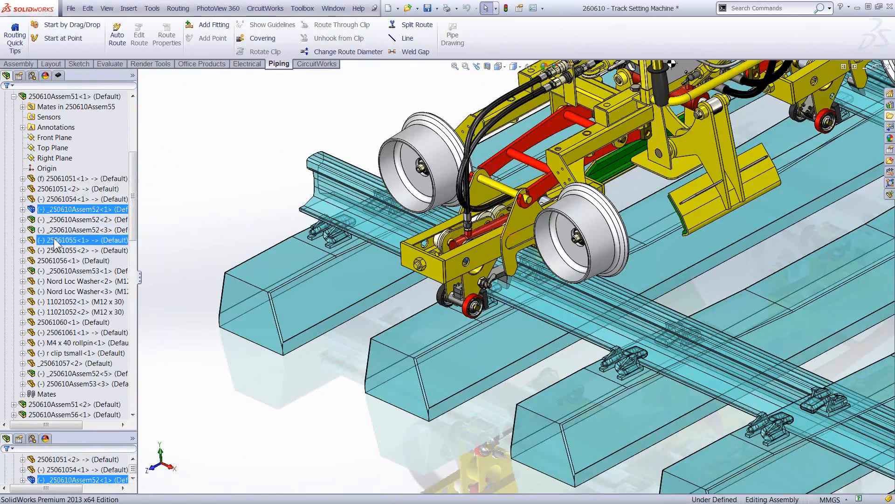
pyautogui.keyDown('shift'); pyautogui.click(55, 230); pyautogui.keyUp('shift')
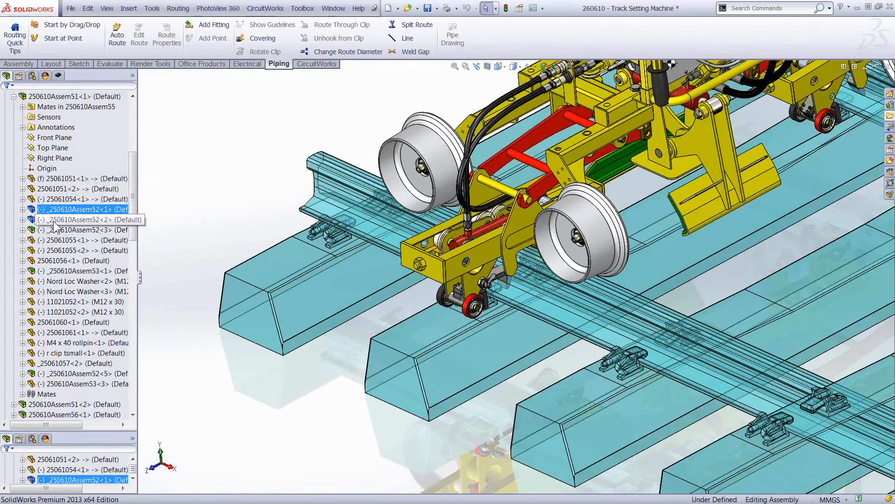
pyautogui.keyDown('ctrl'); pyautogui.click(55, 271); pyautogui.keyUp('ctrl')
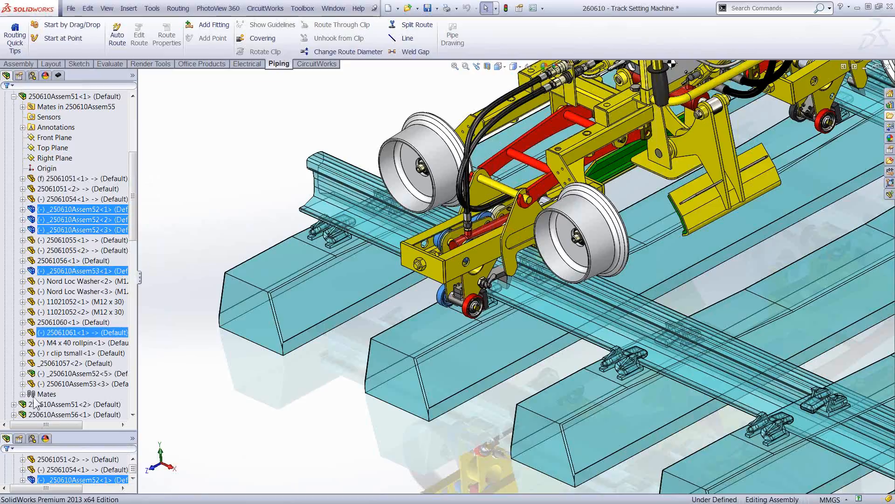
pyautogui.keyDown('ctrl'); pyautogui.click(41, 404); pyautogui.keyUp('ctrl')
pyautogui.keyDown('ctrl'); pyautogui.click(41, 415); pyautogui.keyUp('ctrl')
pyautogui.keyDown('ctrl'); pyautogui.click(41, 416); pyautogui.keyUp('ctrl')
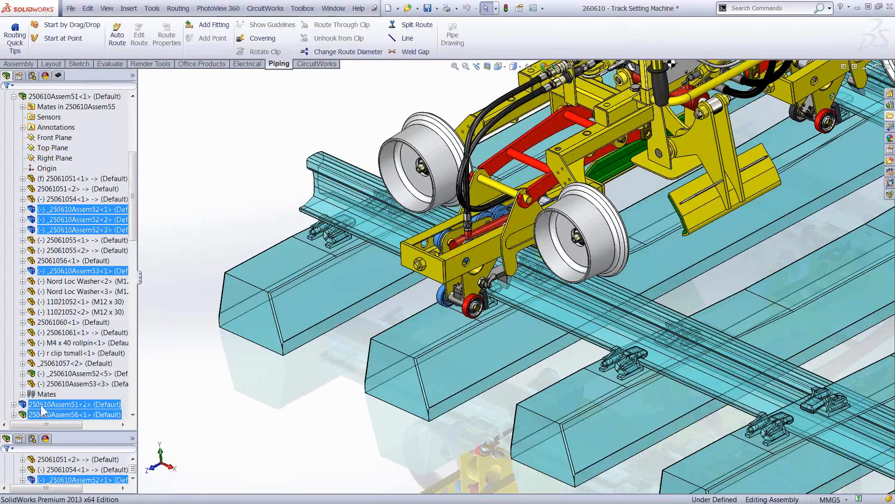
pyautogui.click(13, 97)
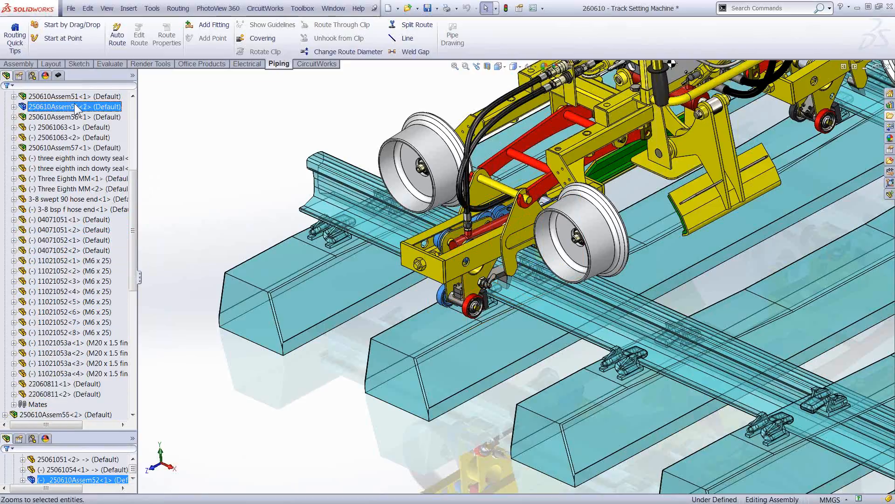
pyautogui.moveTo(132, 214); pyautogui.dragTo(134, 158)
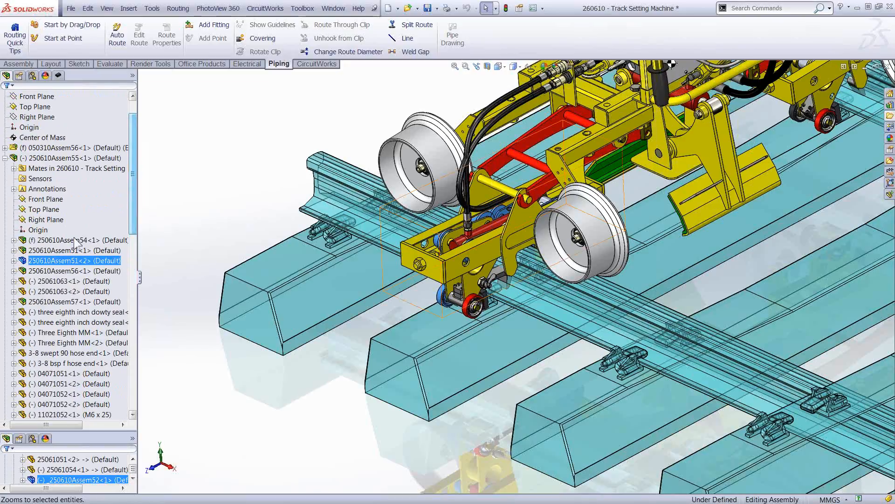
pyautogui.click(50, 241)
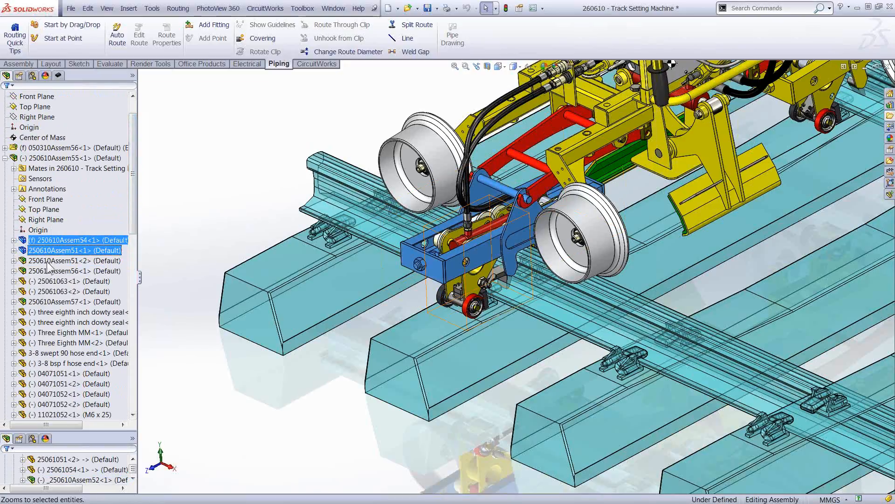
pyautogui.keyDown('shift'); pyautogui.click(50, 272); pyautogui.keyUp('shift')
pyautogui.keyDown('ctrl'); pyautogui.click(51, 302); pyautogui.keyUp('ctrl')
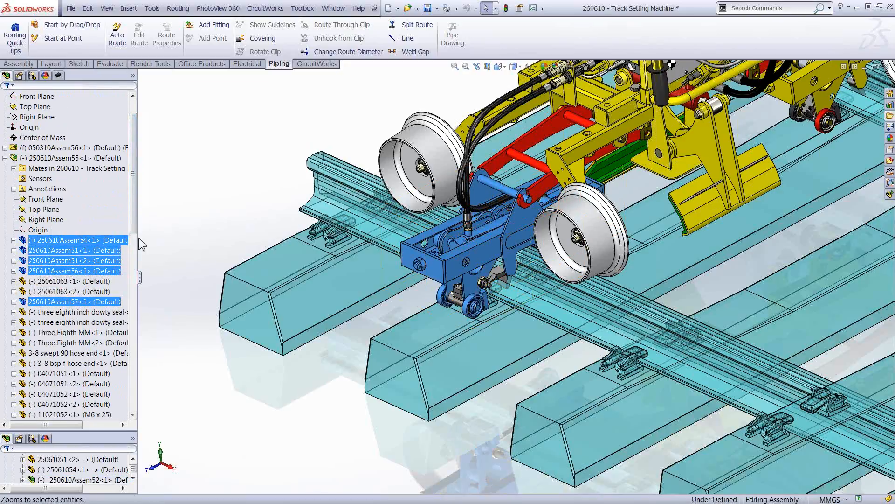
pyautogui.moveTo(136, 223)
pyautogui.mouseDown()
pyautogui.moveTo(134, 236)
pyautogui.moveTo(134, 209)
pyautogui.mouseUp()
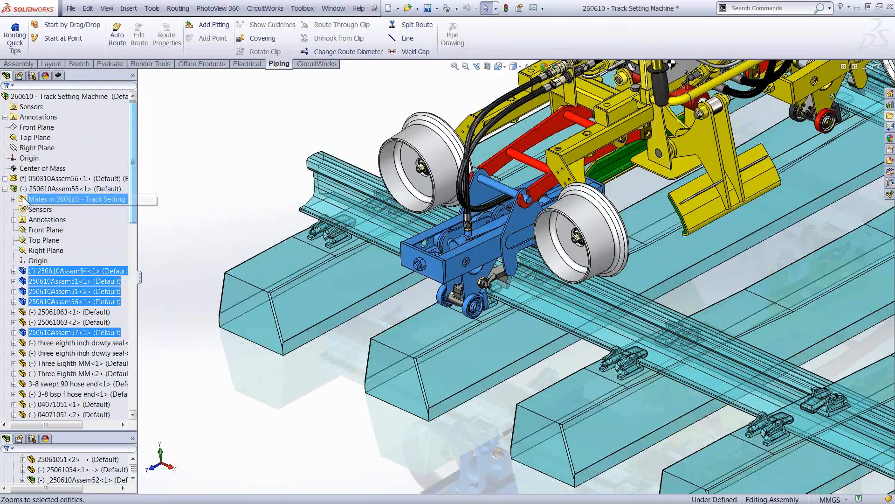
# Step: Collapse 250610Assem55<1> and select the top-level subassemblies from 250610Assem55<1> through 010710Assem52<1>
pyautogui.click(5, 189)
pyautogui.click(22, 189)
pyautogui.keyDown('ctrl'); pyautogui.click(25, 200); pyautogui.keyUp('ctrl')
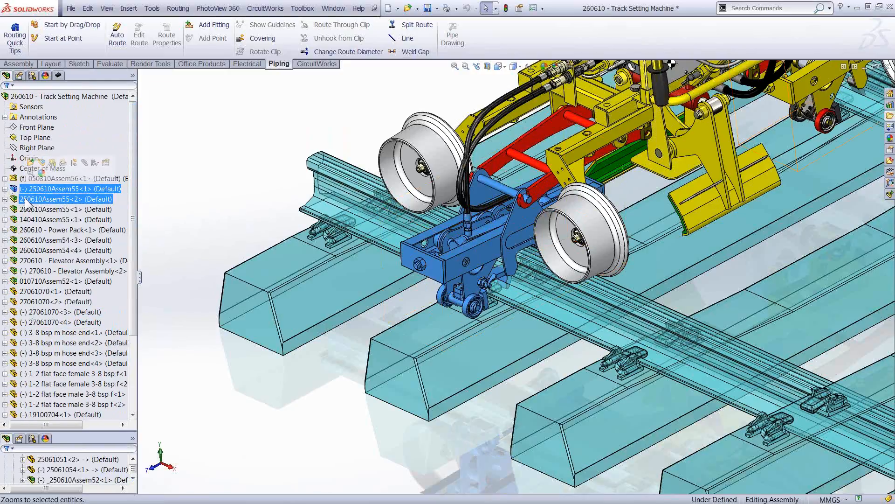
pyautogui.keyDown('ctrl'); pyautogui.click(26, 209); pyautogui.keyUp('ctrl')
pyautogui.keyDown('ctrl'); pyautogui.click(26, 220); pyautogui.keyUp('ctrl')
pyautogui.keyDown('ctrl'); pyautogui.click(26, 230); pyautogui.keyUp('ctrl')
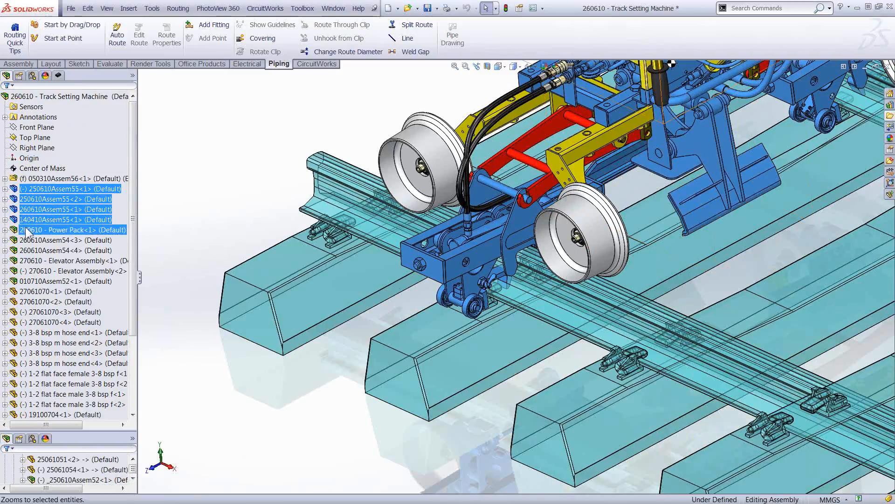
pyautogui.keyDown('ctrl'); pyautogui.click(27, 240); pyautogui.keyUp('ctrl')
pyautogui.keyDown('ctrl'); pyautogui.click(27, 250); pyautogui.keyUp('ctrl')
pyautogui.keyDown('ctrl'); pyautogui.click(27, 260); pyautogui.keyUp('ctrl')
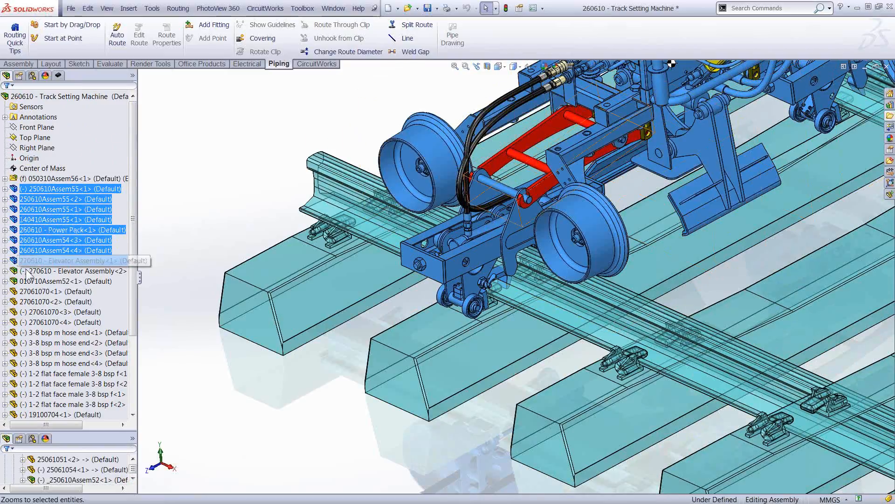
pyautogui.keyDown('ctrl'); pyautogui.click(28, 271); pyautogui.keyUp('ctrl')
pyautogui.keyDown('ctrl'); pyautogui.click(28, 281); pyautogui.keyUp('ctrl')
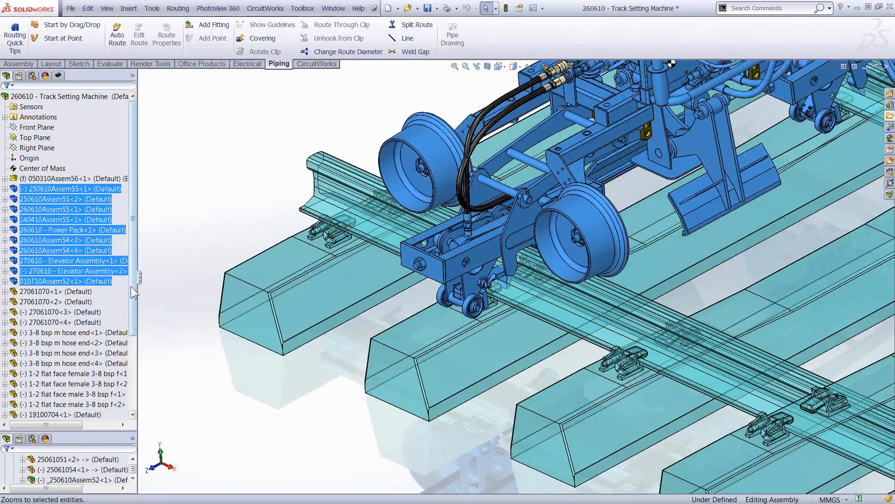
# Step: Add Tube_28 through Tube_31, both Rubbolite TL-81 Lamps and 191007Assem5<1> to the selected subassemblies
pyautogui.scroll(-1, 134, 330)
pyautogui.scroll(-3, 134, 329)
pyautogui.keyDown('ctrl'); pyautogui.click(27, 332); pyautogui.keyUp('ctrl')
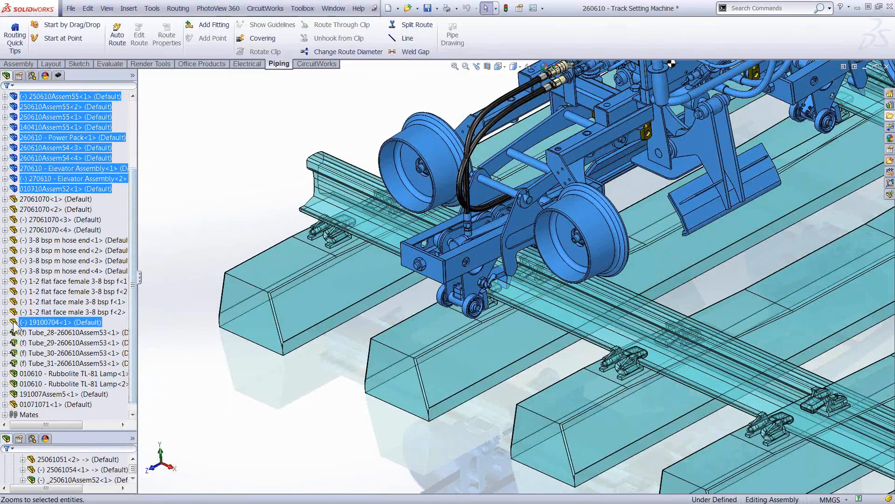
pyautogui.keyDown('ctrl'); pyautogui.click(27, 344); pyautogui.keyUp('ctrl')
pyautogui.keyDown('ctrl'); pyautogui.click(29, 353); pyautogui.keyUp('ctrl')
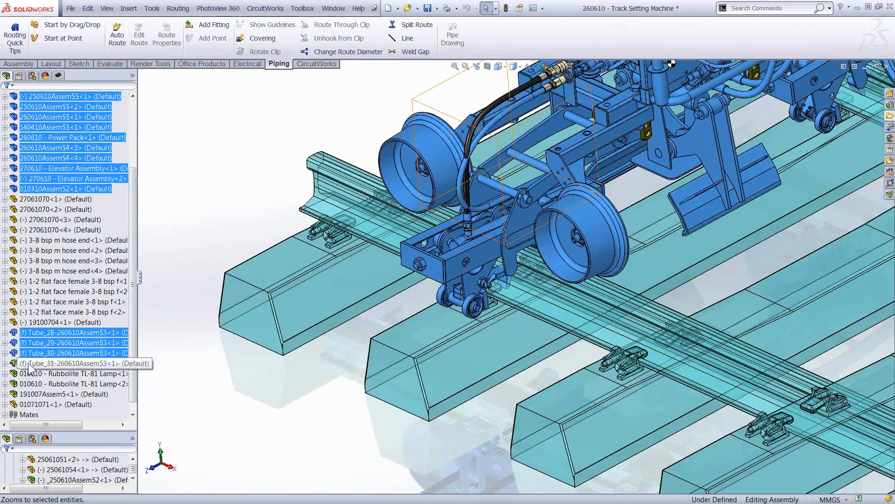
pyautogui.keyDown('ctrl'); pyautogui.click(31, 363); pyautogui.keyUp('ctrl')
pyautogui.keyDown('ctrl'); pyautogui.click(28, 385); pyautogui.keyUp('ctrl')
pyautogui.keyDown('ctrl'); pyautogui.click(30, 393); pyautogui.keyUp('ctrl')
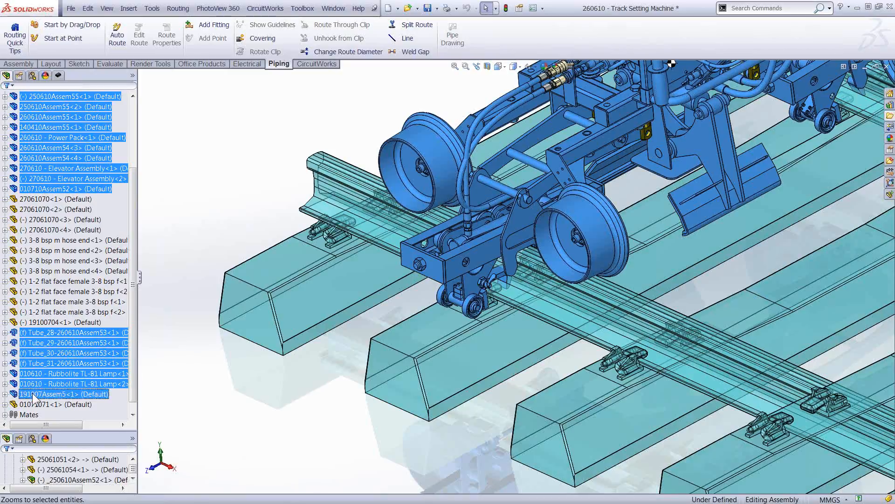
# Step: Group the selected subassemblies in a new folder named "assy elements" and expand it
pyautogui.rightClick(33, 394)
pyautogui.click(70, 420)
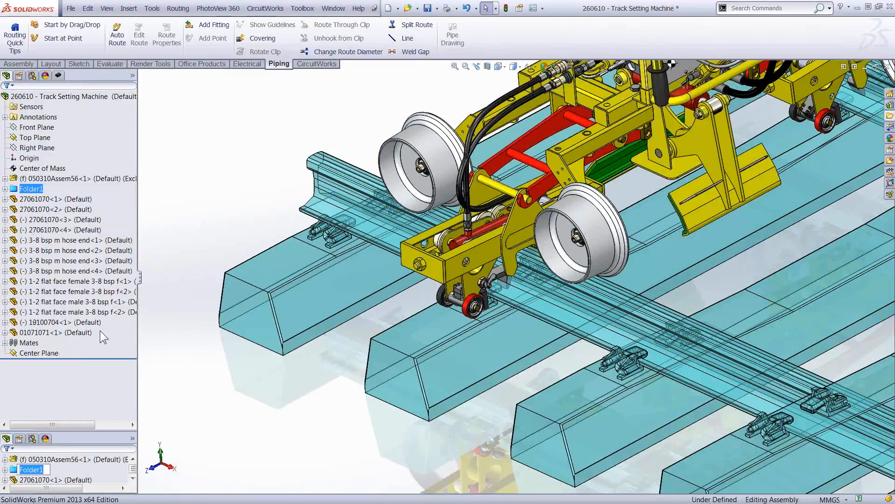
pyautogui.write('assy elements')
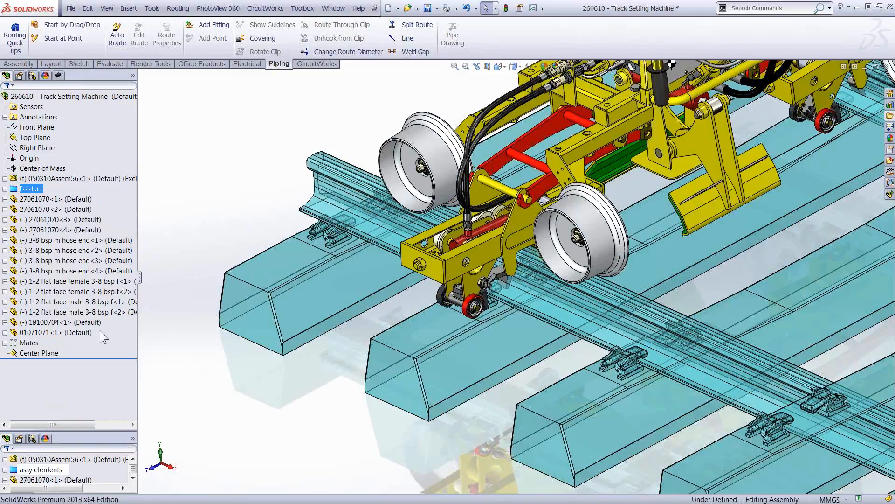
pyautogui.press('Return')
pyautogui.keyDown('ctrl'); pyautogui.click(35, 199); pyautogui.keyUp('ctrl')
pyautogui.click(5, 189)
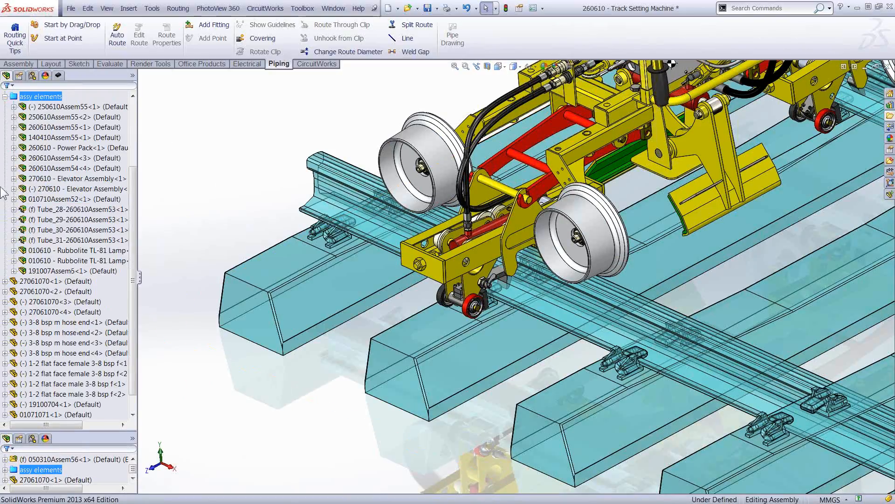
# Step: Group Tube_28 through Tube_31 in a new folder named "routing" inside the assy elements folder
pyautogui.click(47, 200)
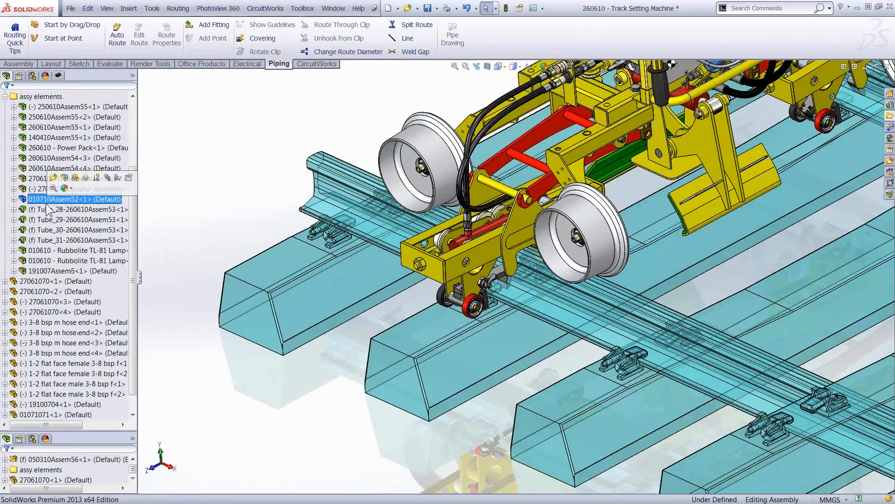
pyautogui.click(49, 209)
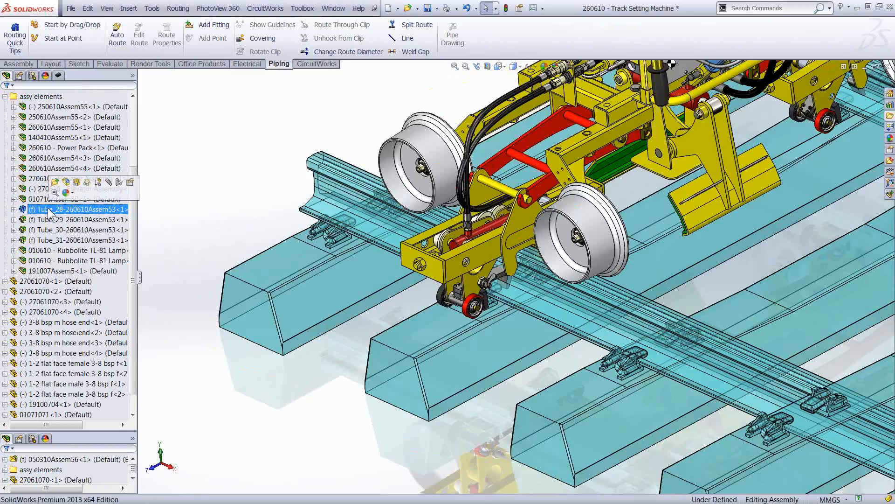
pyautogui.keyDown('shift'); pyautogui.click(44, 240); pyautogui.keyUp('shift')
pyautogui.rightClick(44, 240)
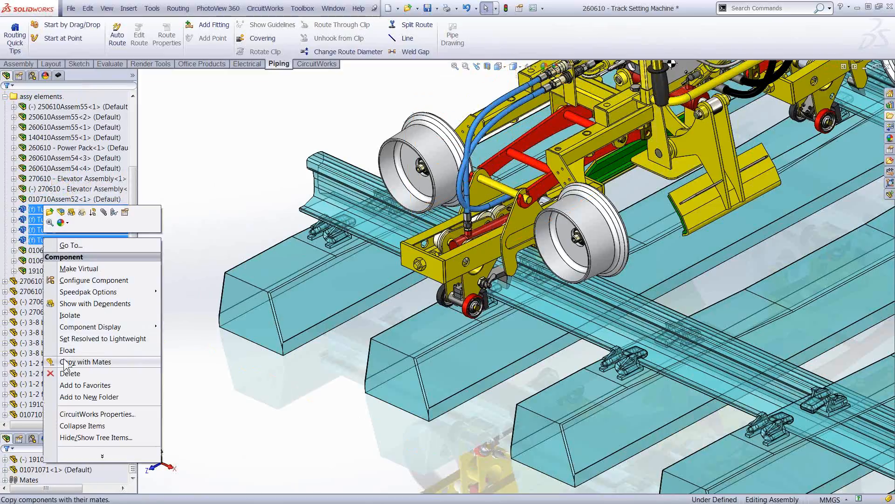
pyautogui.click(70, 397)
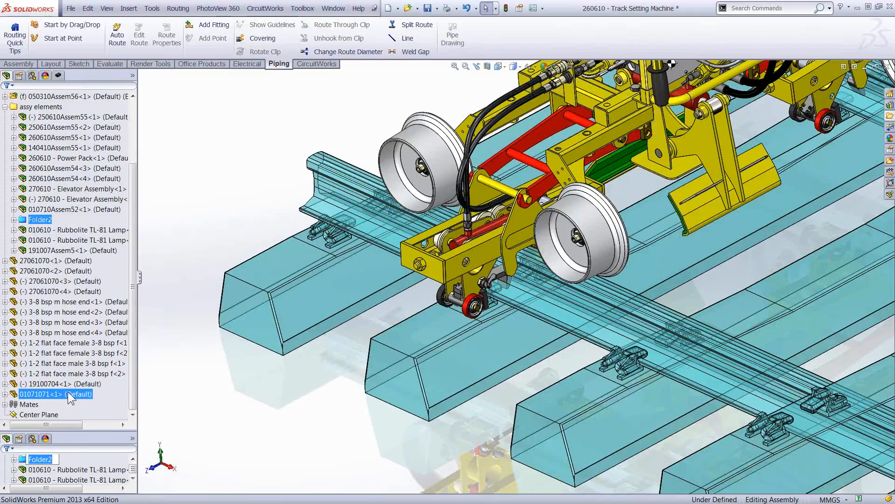
pyautogui.write('routing')
pyautogui.press('Return')
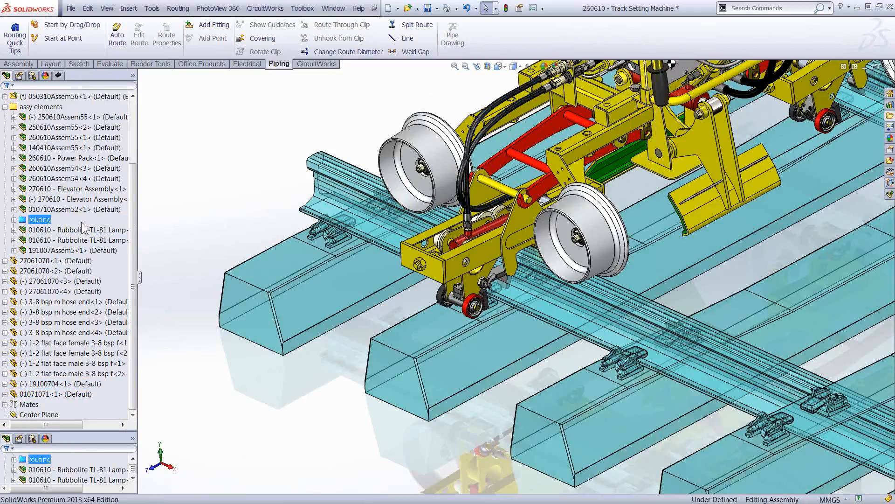
# Step: Collapse the assy elements folder and close the Track Setting Machine assembly
pyautogui.click(64, 260)
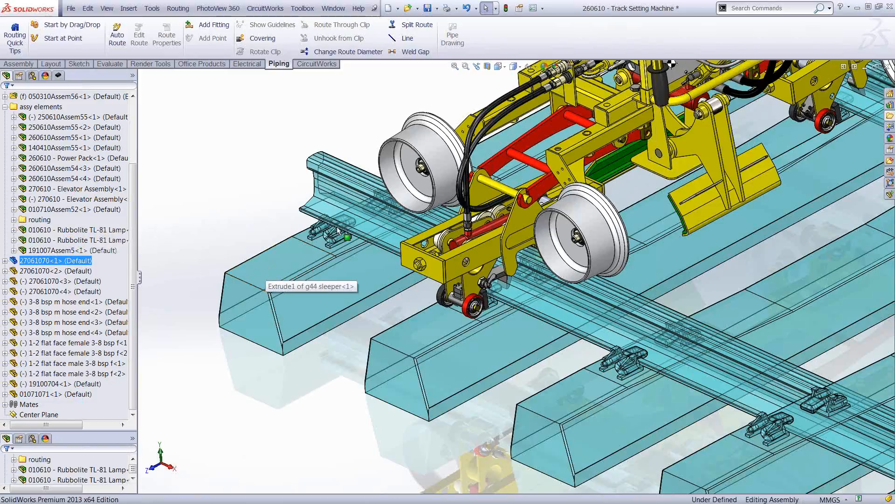
pyautogui.press('z')
pyautogui.press('z')
pyautogui.press('z')
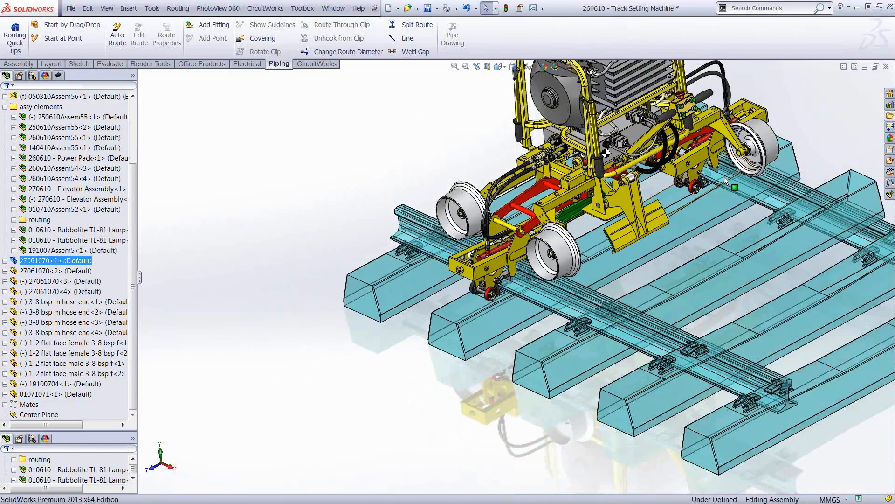
pyautogui.scroll(-3, 725, 181)
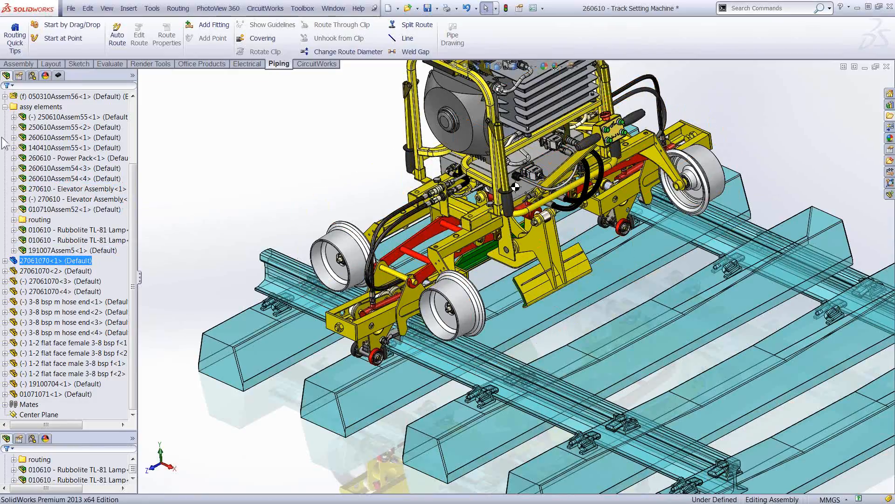
pyautogui.click(5, 106)
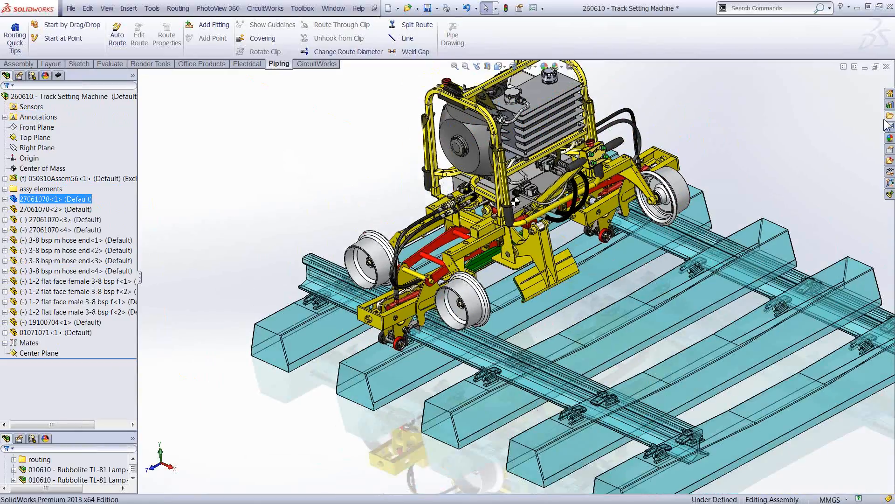
pyautogui.press('z')
pyautogui.click(886, 66)
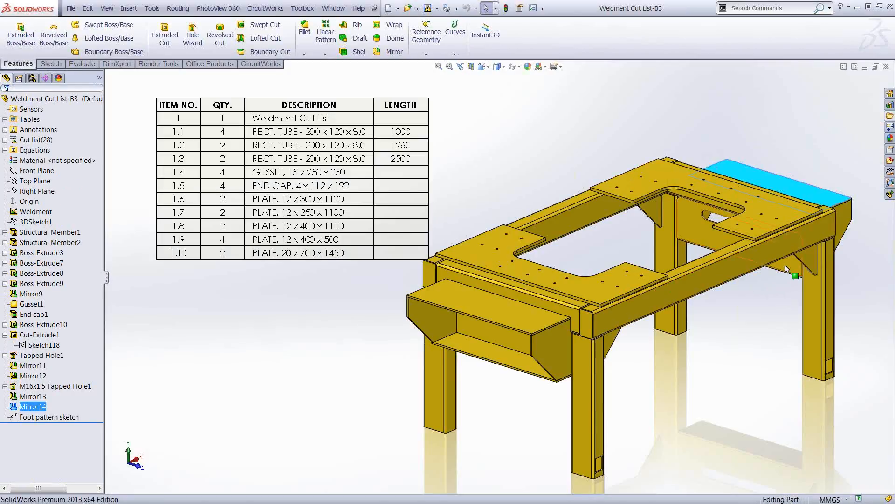
# Step: Start inserting the Leveling Foot Mount from the Multi-Body Library Features folder at the open lower end of a leg tube
pyautogui.press('z')
pyautogui.press('z')
pyautogui.scroll(-3, 704, 279)
pyautogui.moveTo(489, 351); pyautogui.dragTo(458, 292, button='middle')
pyautogui.scroll(-6, 458, 291)
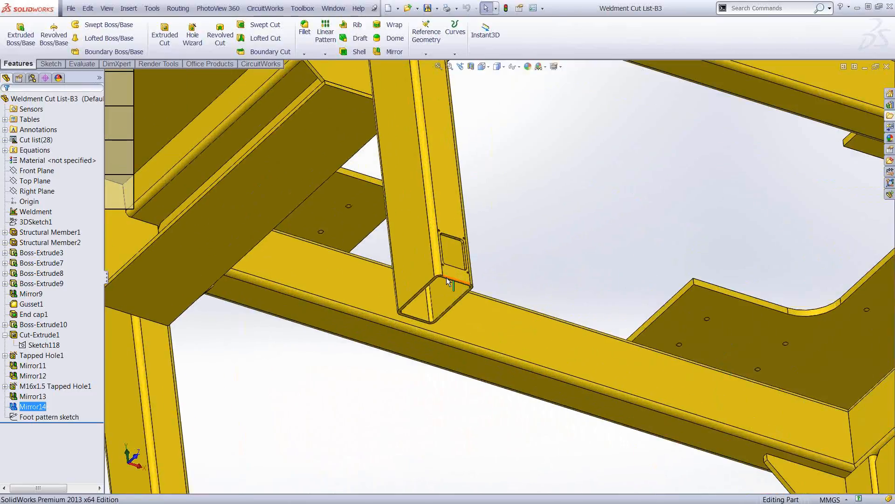
pyautogui.click(889, 107)
pyautogui.click(768, 146)
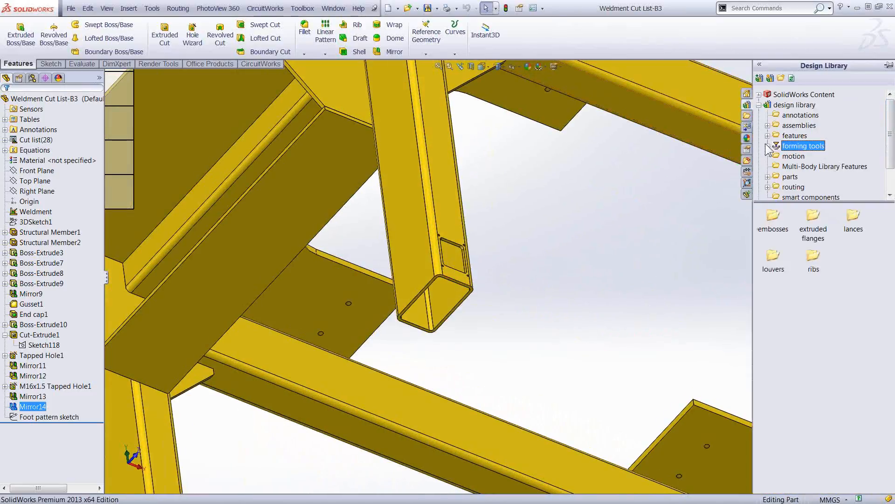
pyautogui.click(795, 167)
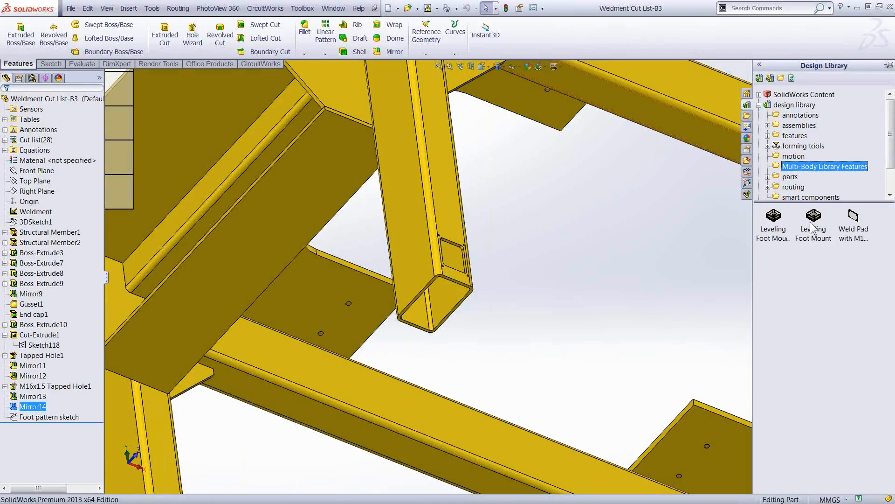
pyautogui.moveTo(814, 218); pyautogui.dragTo(516, 327)
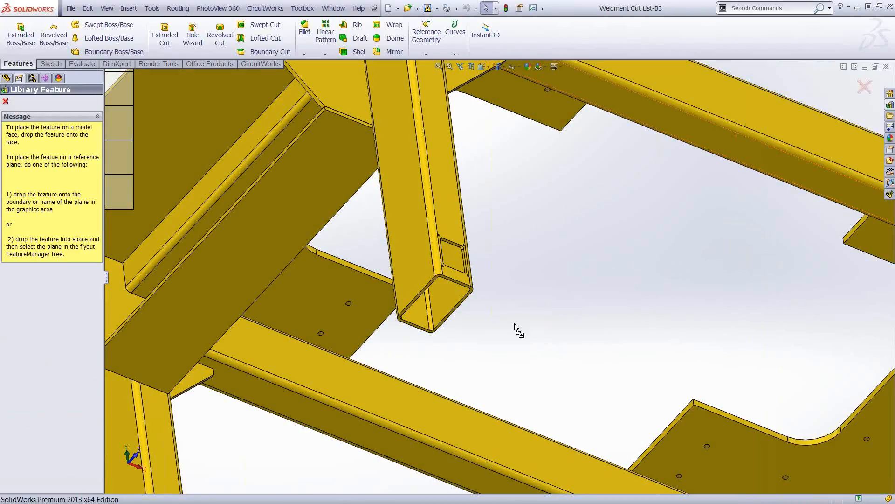
pyautogui.moveTo(458, 307); pyautogui.dragTo(462, 303)
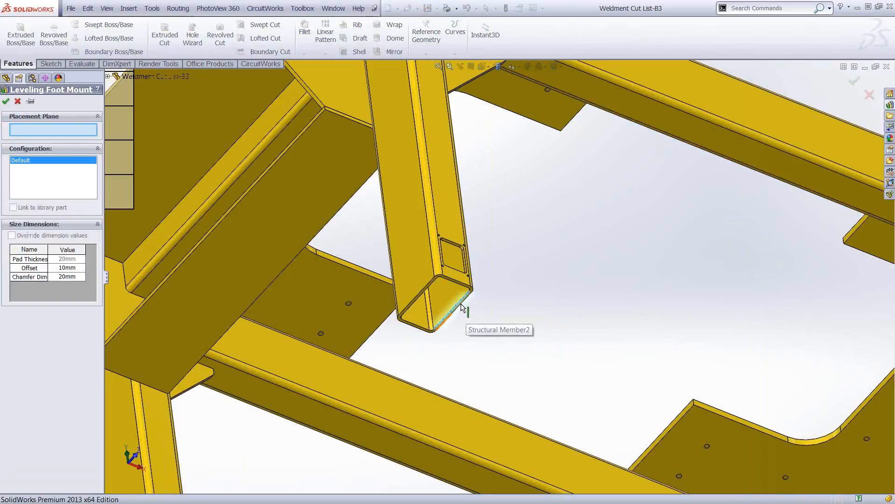
# Step: Place the foot mount on the leg tube's bottom end face and assign the four inner edges as its references
pyautogui.scroll(-5, 464, 303)
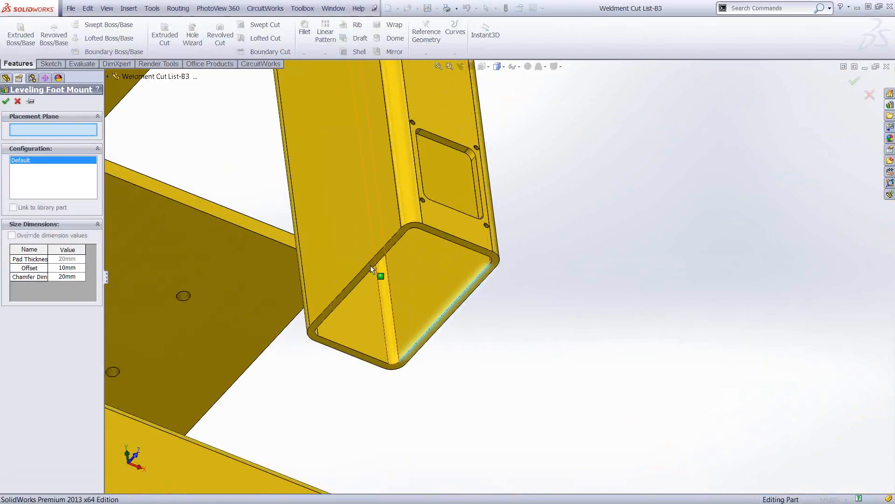
pyautogui.click(454, 239)
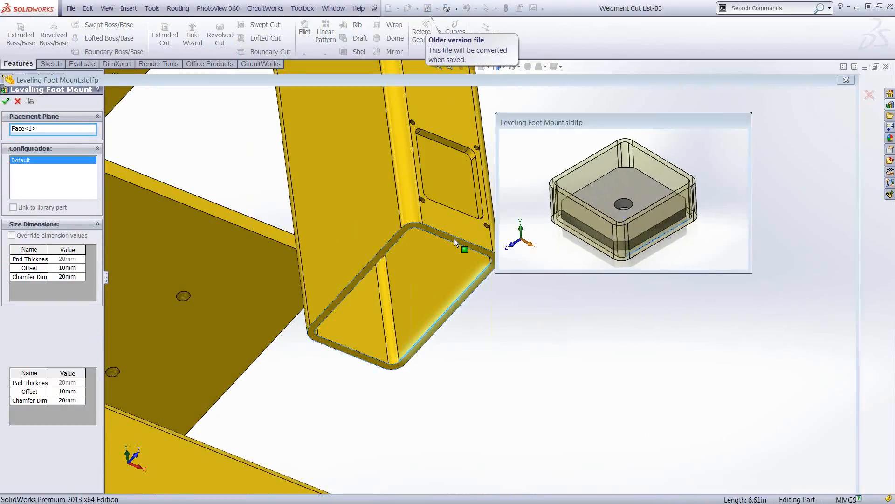
pyautogui.click(429, 232)
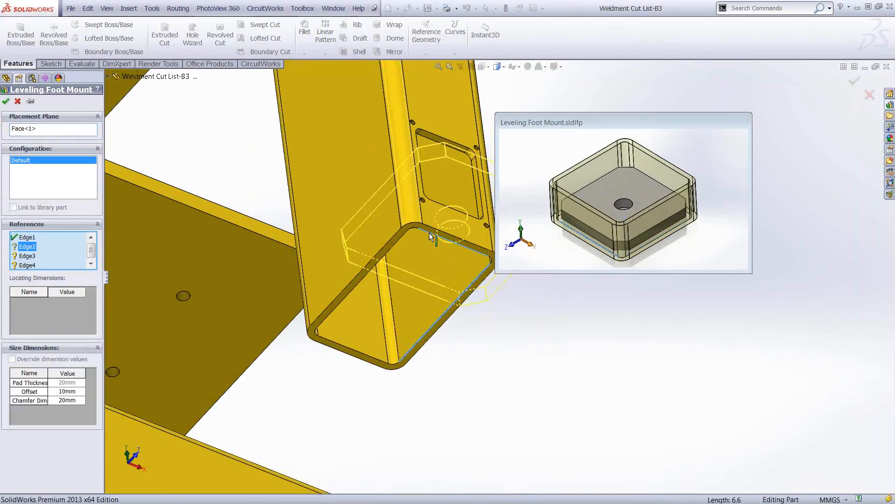
pyautogui.click(392, 245)
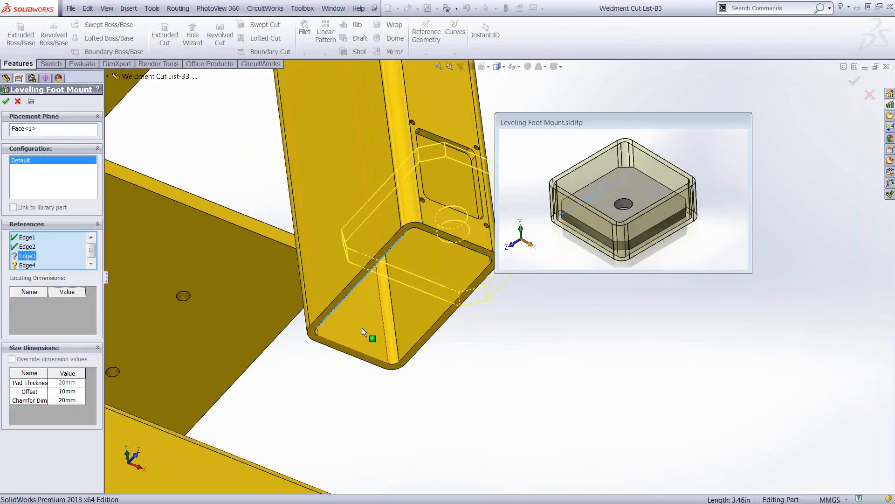
pyautogui.click(356, 357)
pyautogui.click(414, 343)
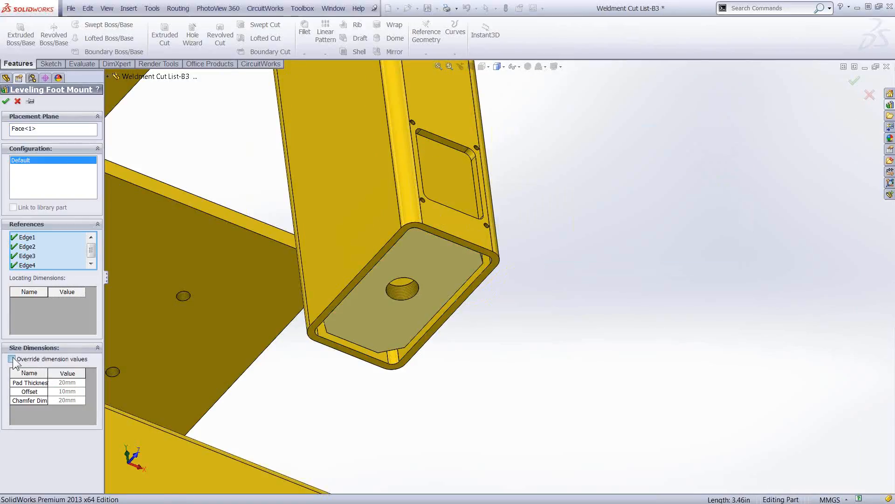
# Step: Override the foot mount's dimension values, set the Offset to 20 mm and finish the library feature
pyautogui.click(12, 359)
pyautogui.doubleClick(59, 392)
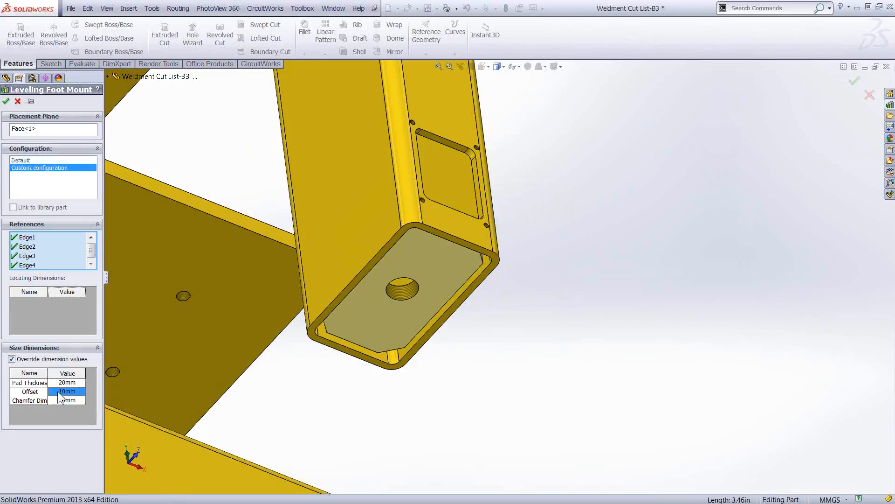
pyautogui.write('20')
pyautogui.press('Return')
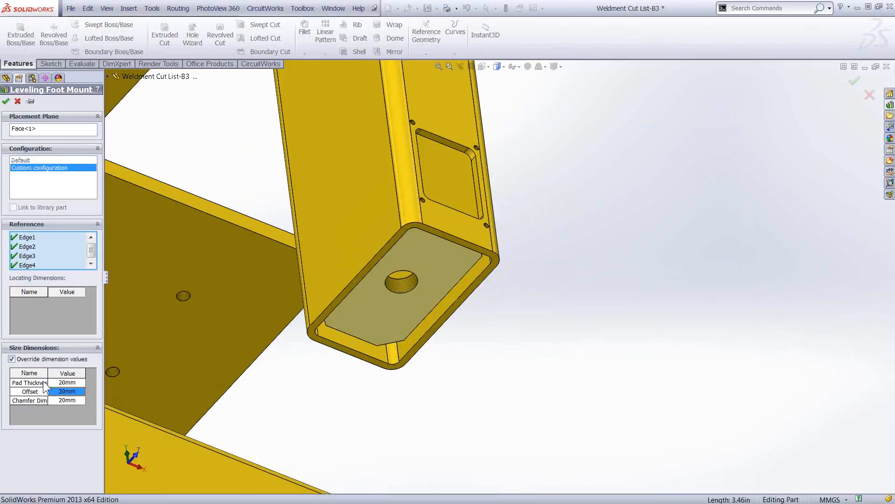
pyautogui.click(6, 101)
# Step: Start a sketch driven pattern with the Leveling Foot Mount preselected and use Foot pattern sketch as its reference sketch
pyautogui.scroll(3, 354, 271)
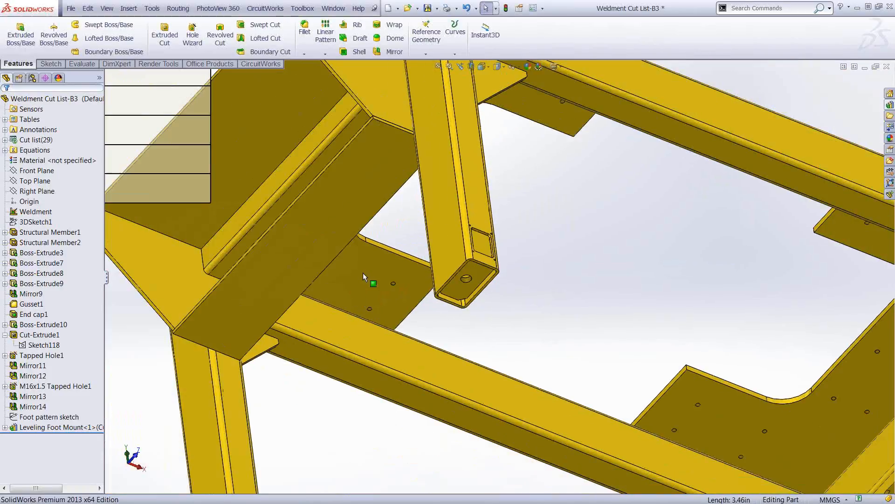
pyautogui.scroll(-4, 399, 304)
pyautogui.click(512, 262)
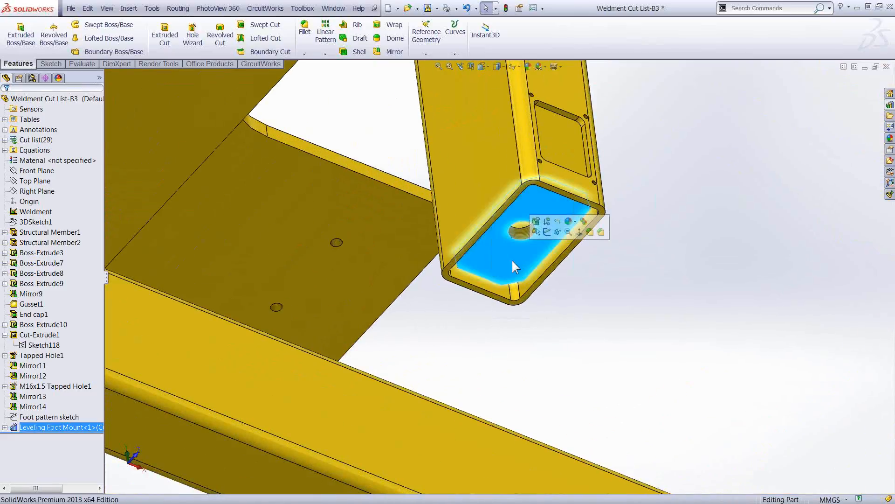
pyautogui.click(325, 55)
pyautogui.click(339, 119)
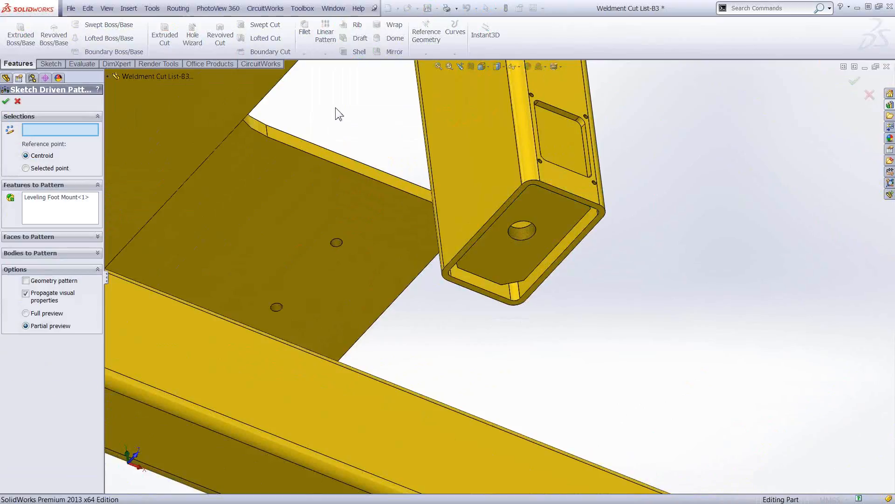
pyautogui.click(108, 76)
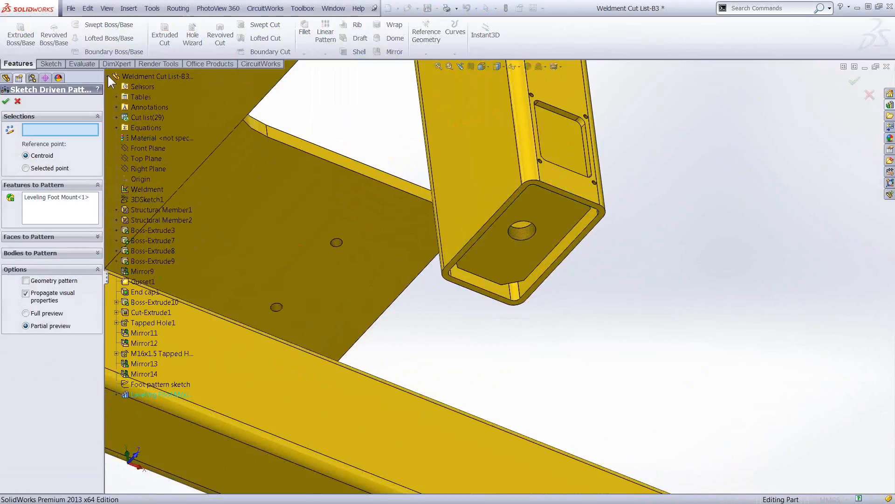
pyautogui.click(144, 382)
# Step: Clear the features to pattern, pattern the foot mount's tapped pad body instead, and finish the sketch driven pattern
pyautogui.rightClick(56, 206)
pyautogui.click(82, 209)
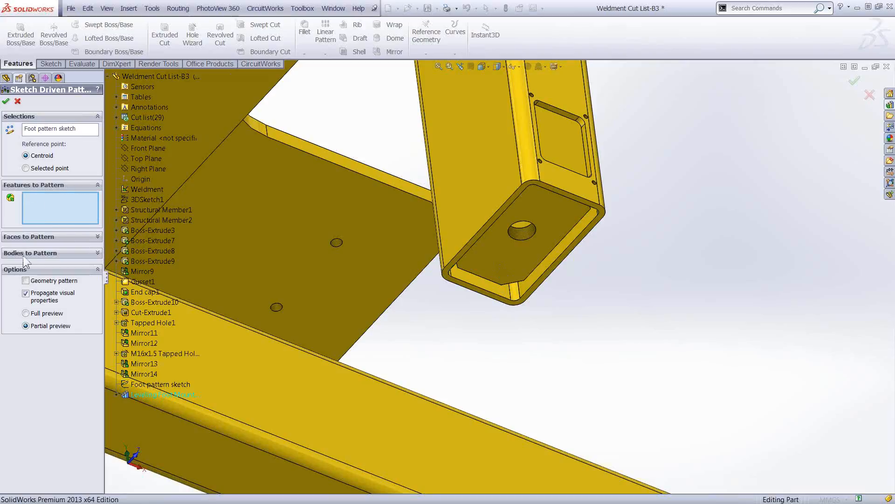
pyautogui.click(24, 253)
pyautogui.click(481, 261)
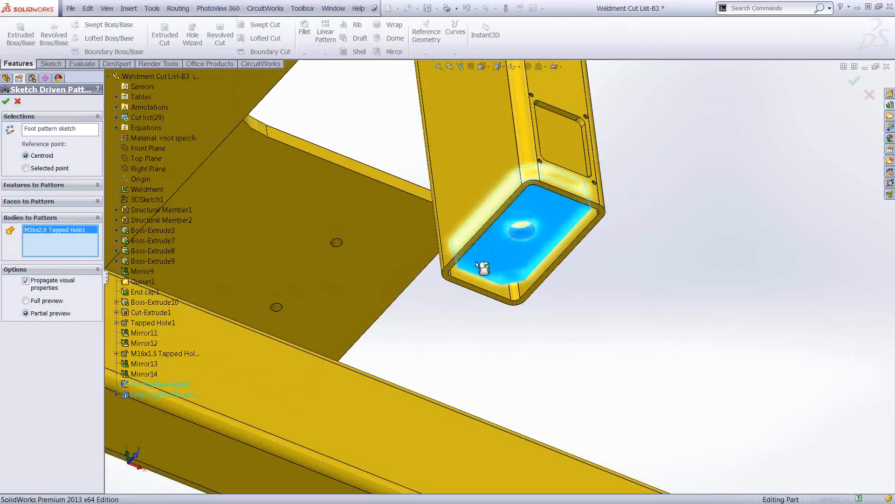
pyautogui.click(5, 102)
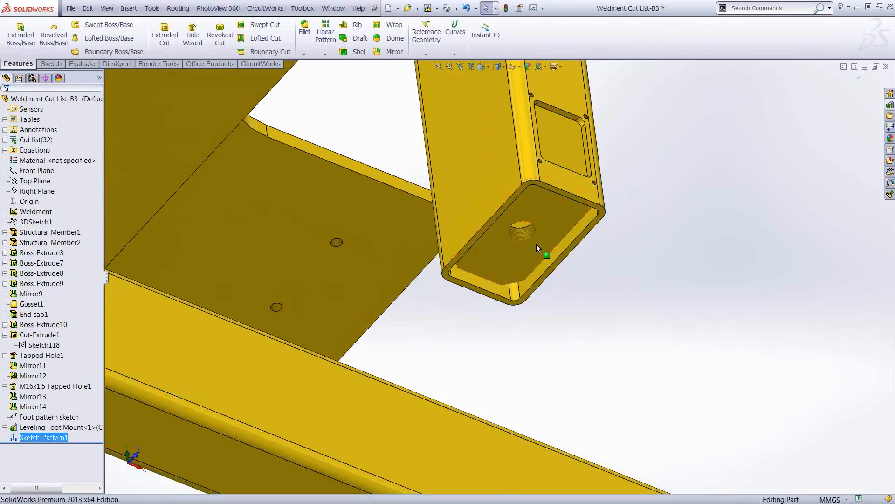
# Step: Expand the cut list, update it to group the new pad bodies, and rebuild the part to refresh the table
pyautogui.scroll(5, 536, 244)
pyautogui.scroll(8, 553, 251)
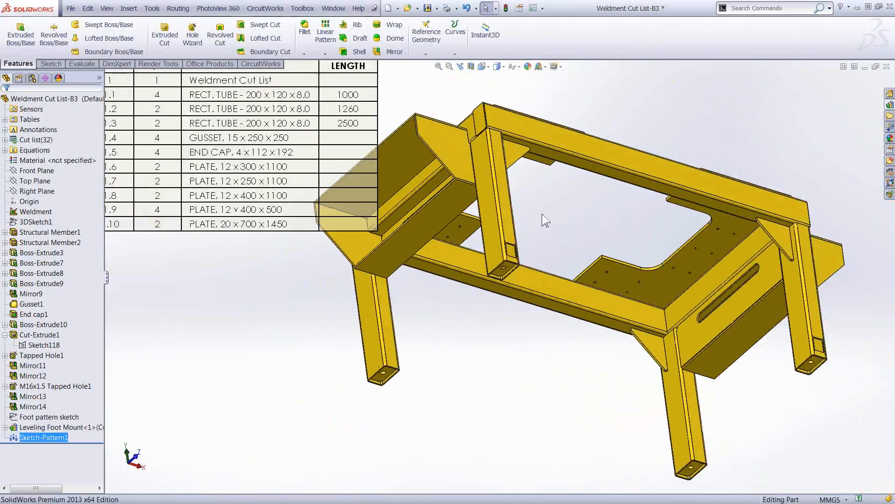
pyautogui.moveTo(542, 213); pyautogui.dragTo(524, 260, button='middle')
pyautogui.scroll(-5, 403, 233)
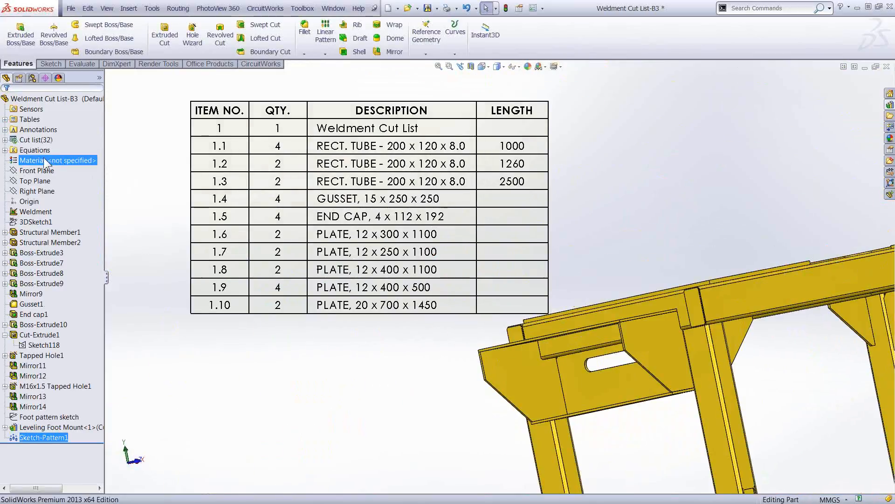
pyautogui.click(5, 140)
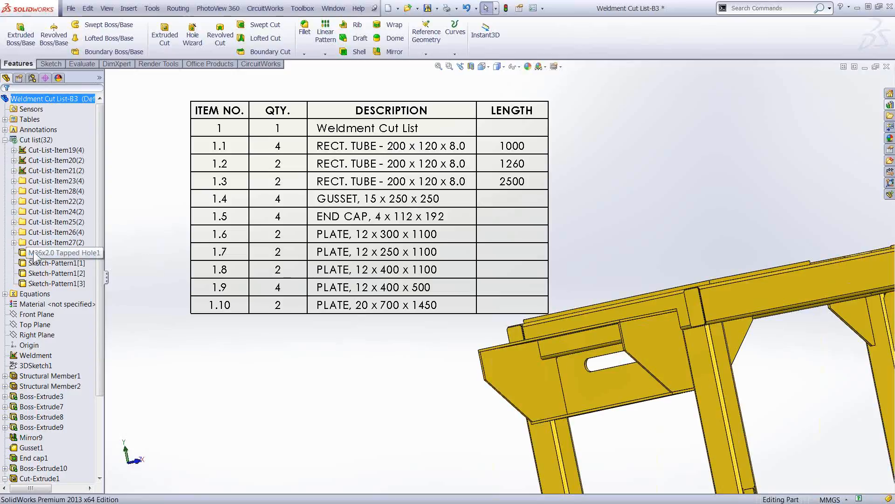
pyautogui.click(36, 140)
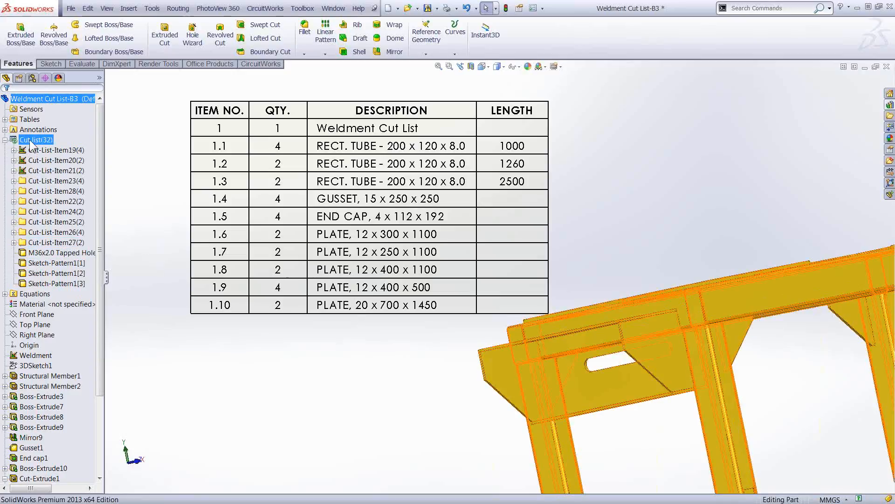
pyautogui.rightClick(31, 142)
pyautogui.click(56, 234)
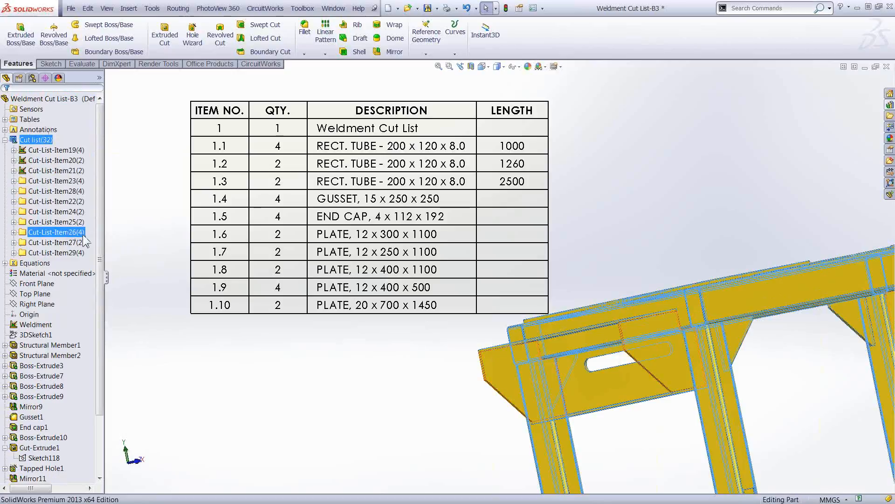
pyautogui.click(503, 8)
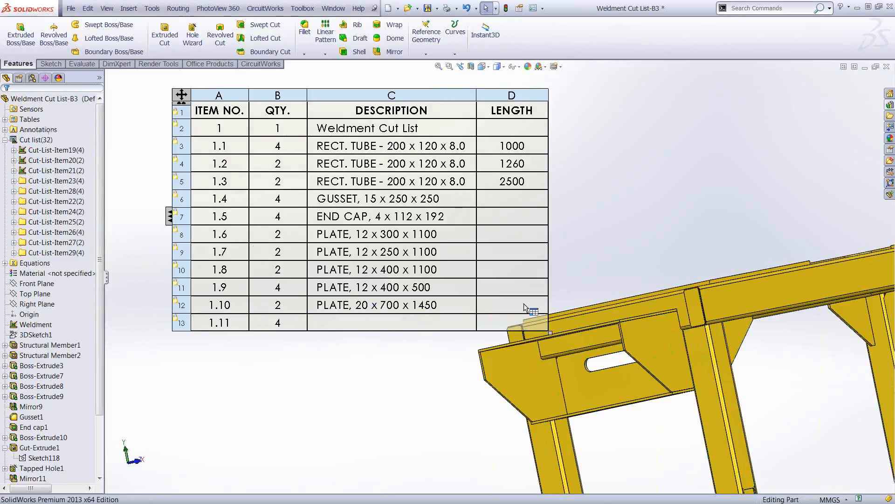
# Step: Create a bounding box for Cut-List-Item29 and rebuild the part to fill in its description in the table
pyautogui.click(399, 320)
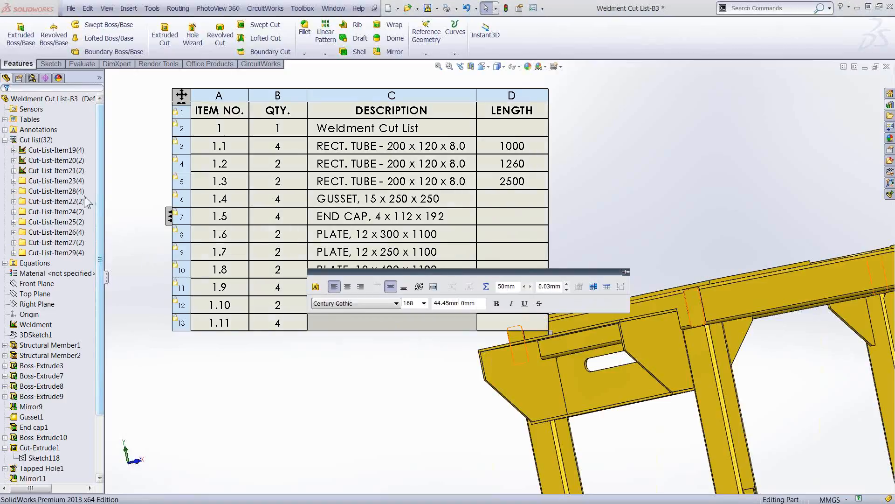
pyautogui.click(47, 253)
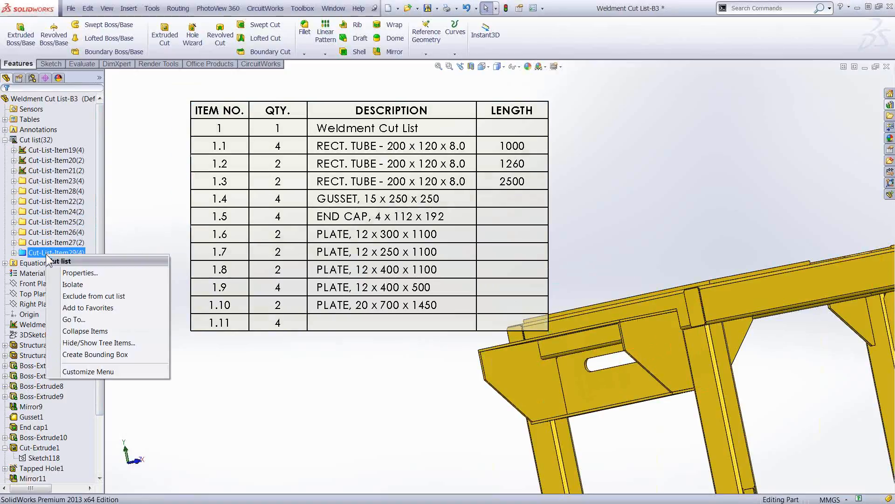
pyautogui.click(80, 355)
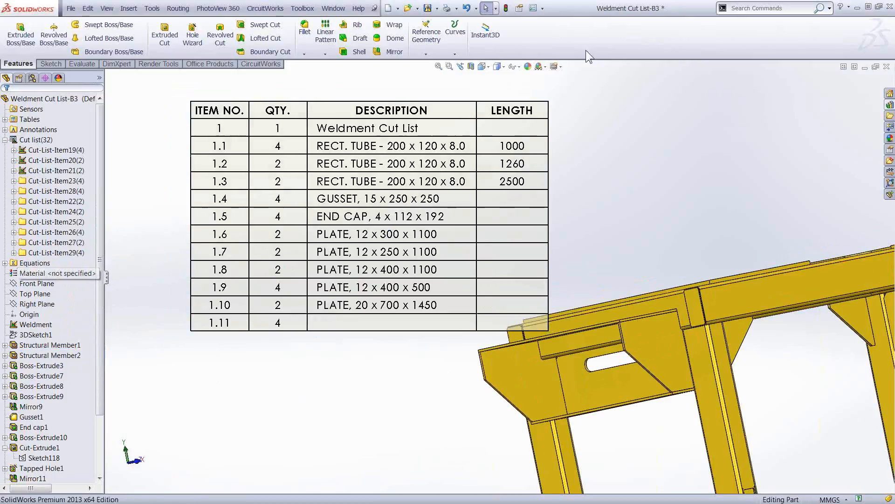
pyautogui.click(506, 8)
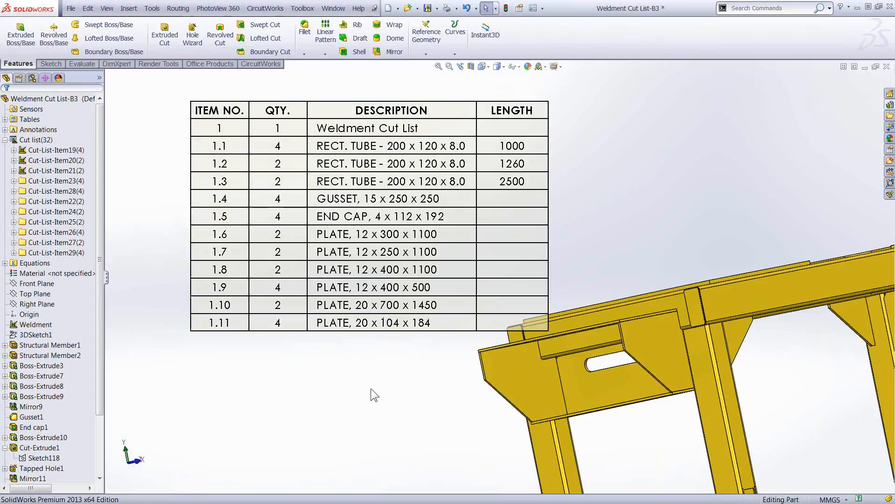
# Step: Review the cut-list properties of Cut-List-Item29 and close the dialog
pyautogui.rightClick(46, 254)
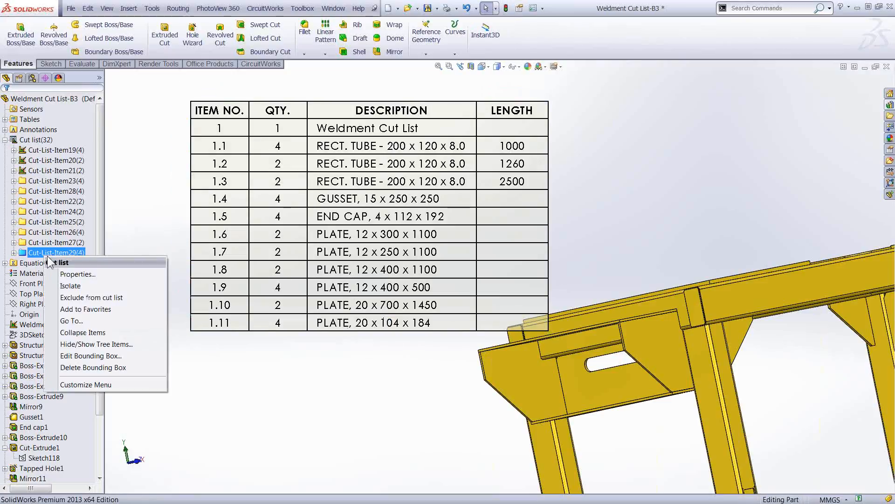
pyautogui.click(77, 275)
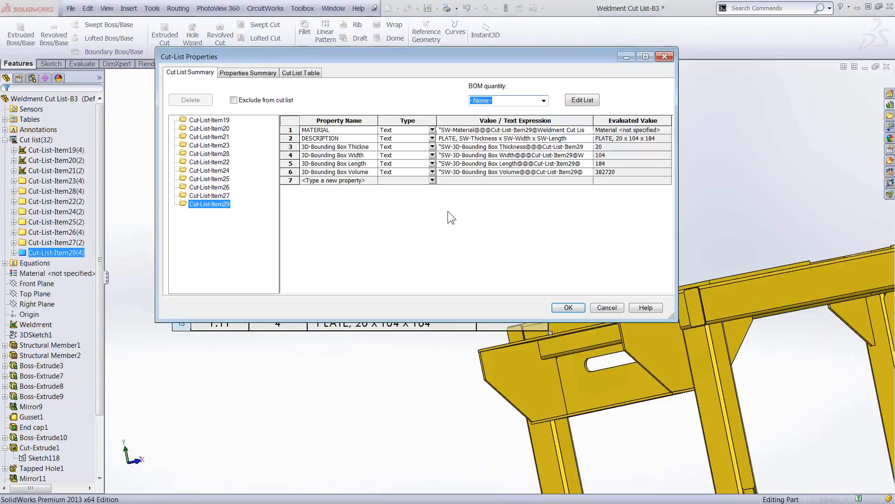
pyautogui.click(569, 308)
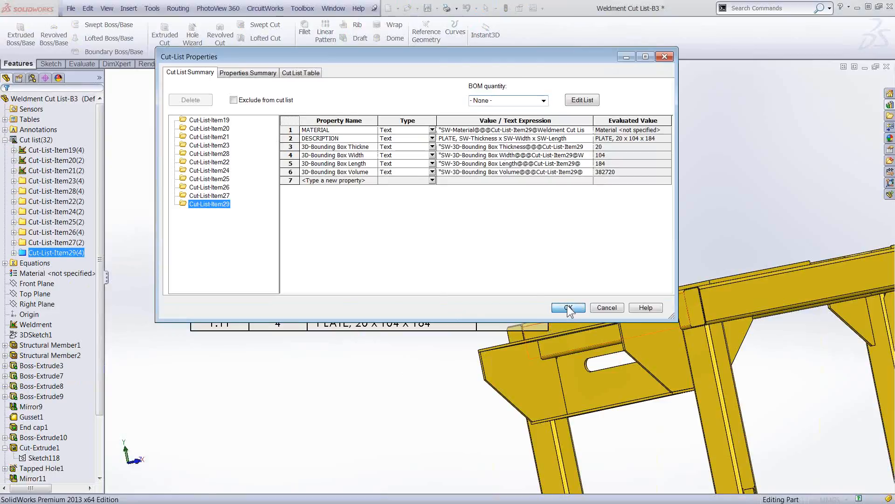
# Step: Close the Weldment Cut List-B3 part
pyautogui.scroll(5, 442, 335)
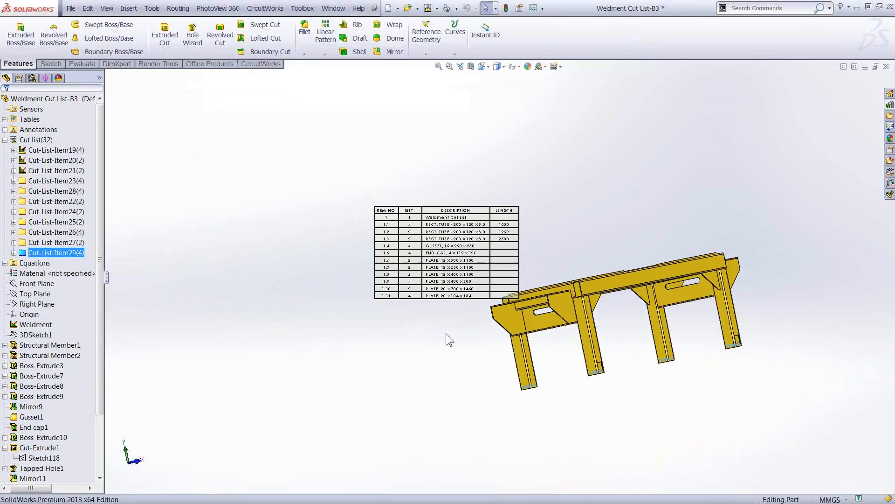
pyautogui.scroll(-3, 585, 272)
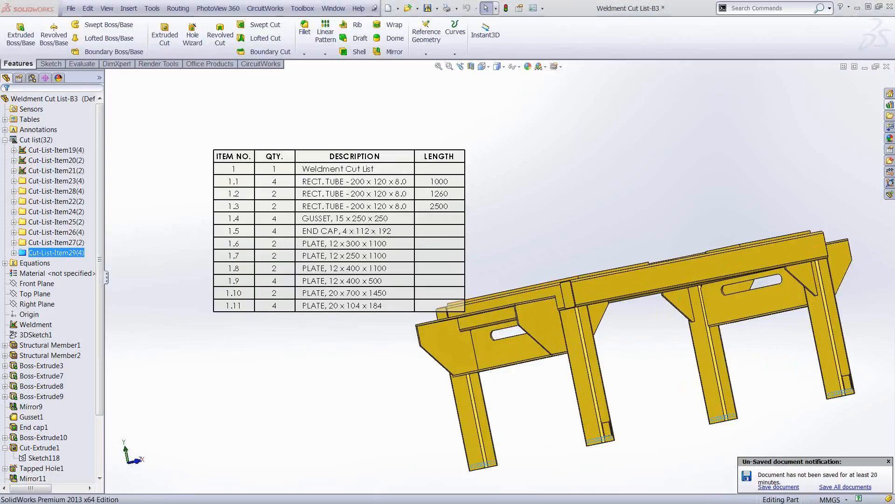
pyautogui.click(886, 66)
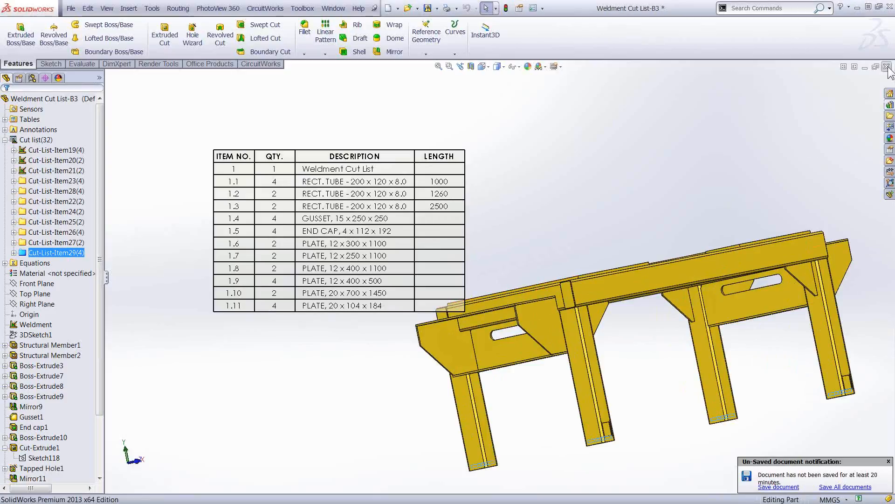
# Step: Finish closing the weldment part and inspect the Bench_seat part
pyautogui.click(390, 279)
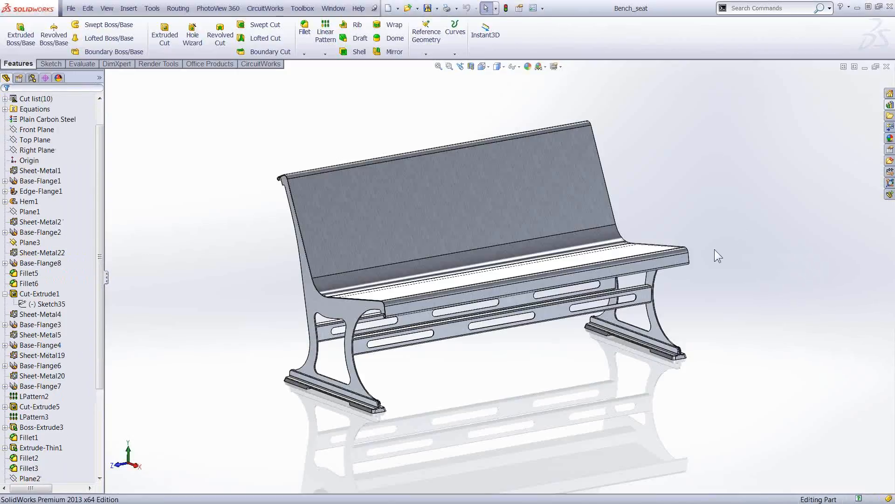
pyautogui.scroll(-3, 583, 208)
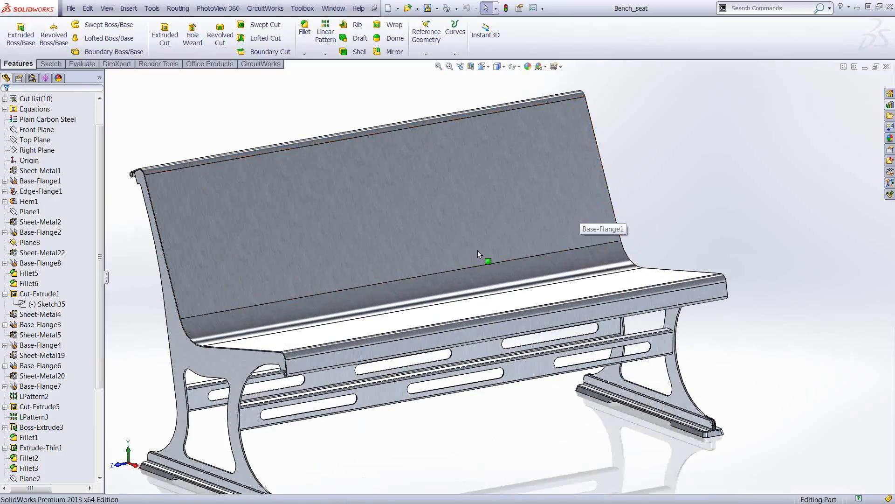
pyautogui.scroll(3, 430, 299)
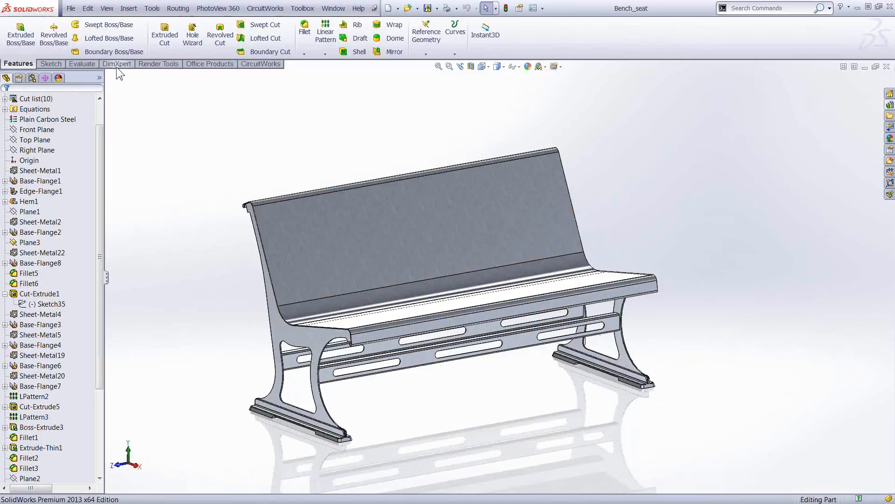
# Step: Start Costing on the bench part and choose 2013_Costing as the main template
pyautogui.click(80, 62)
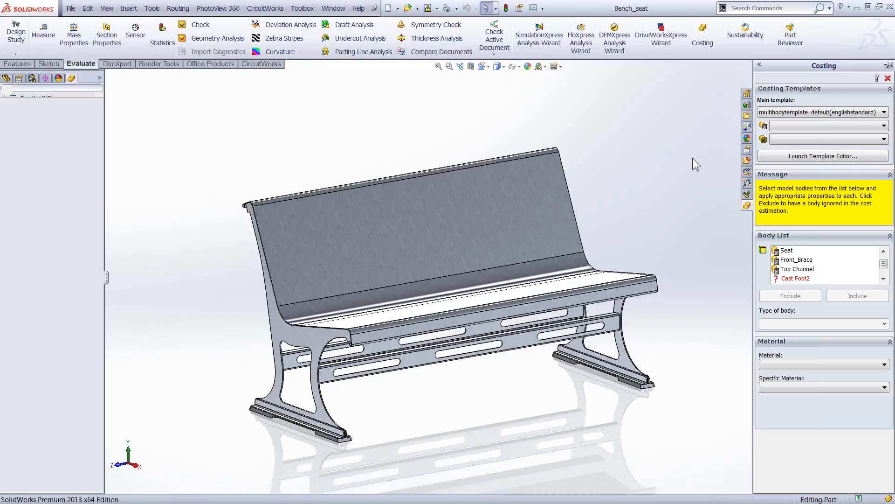
pyautogui.click(884, 112)
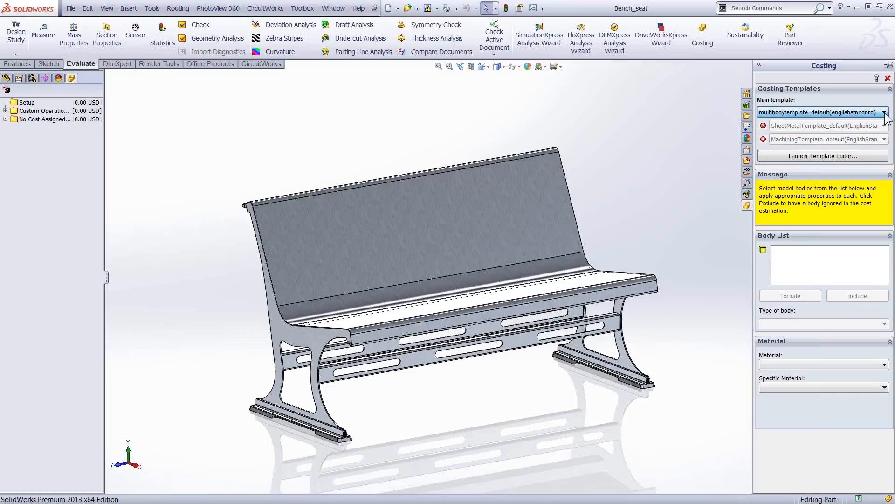
pyautogui.click(885, 113)
pyautogui.click(885, 113)
pyautogui.click(767, 137)
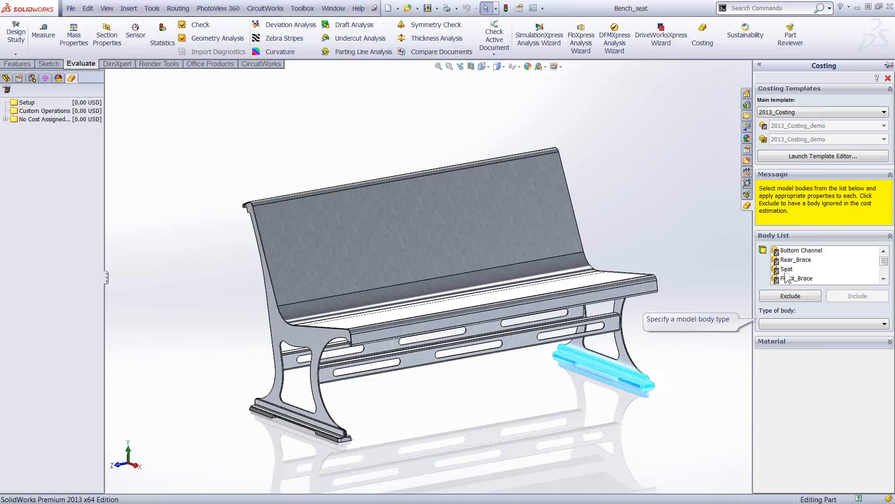
# Step: Exclude the Cast Foot2 and Cast Foot1 bodies from costing and run the cost estimation
pyautogui.moveTo(883, 262); pyautogui.dragTo(885, 270)
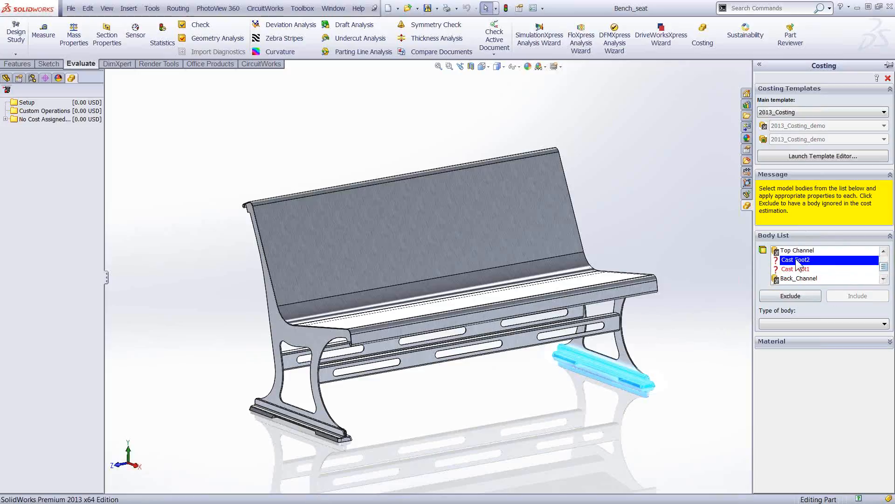
pyautogui.click(788, 296)
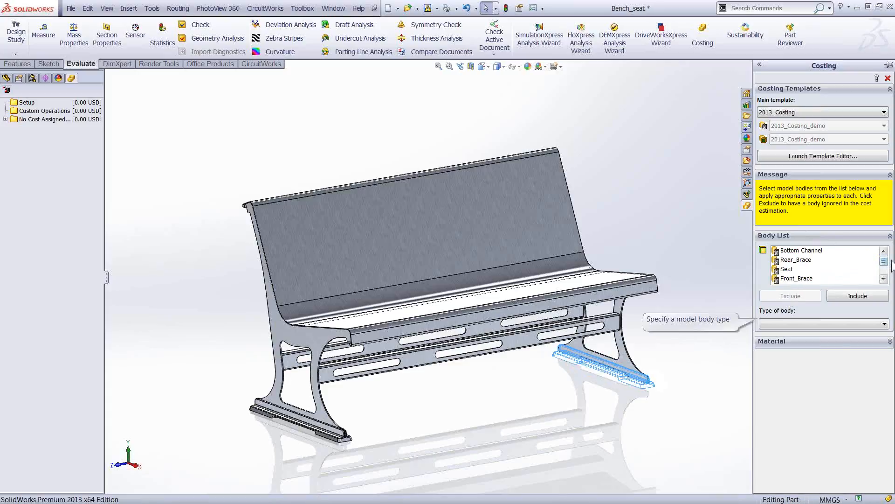
pyautogui.moveTo(884, 262); pyautogui.dragTo(884, 270)
pyautogui.click(795, 250)
pyautogui.click(791, 297)
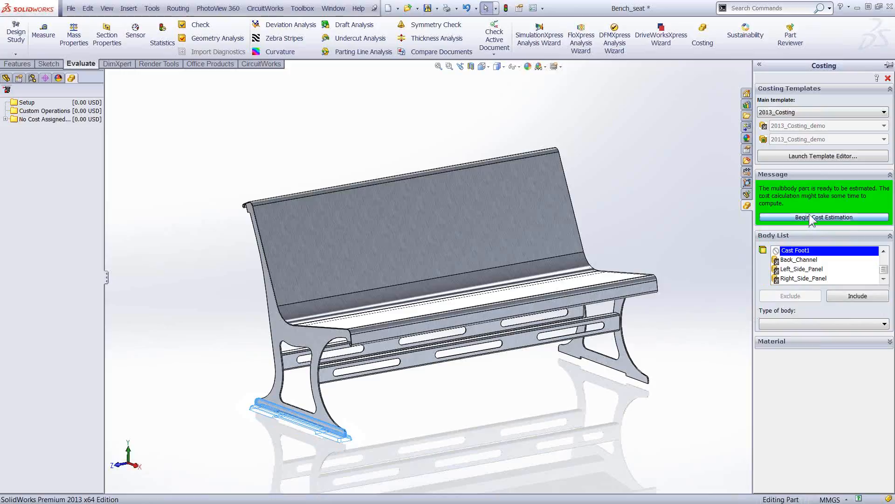
pyautogui.click(807, 216)
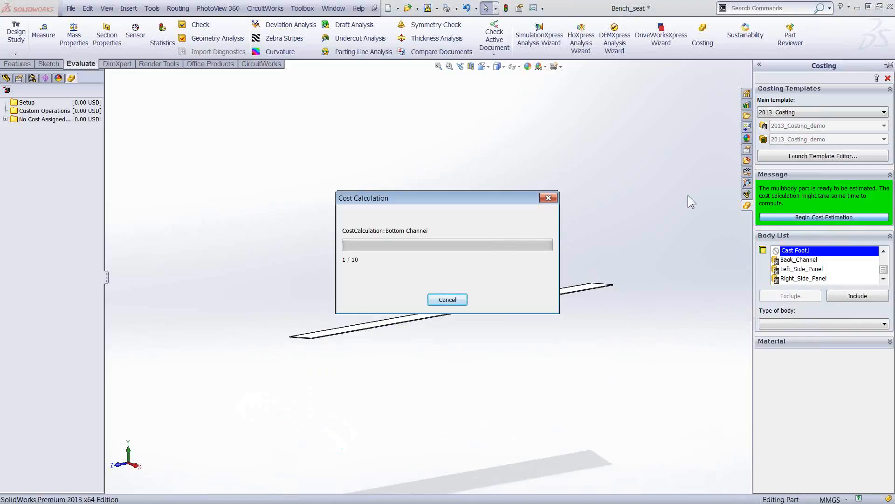
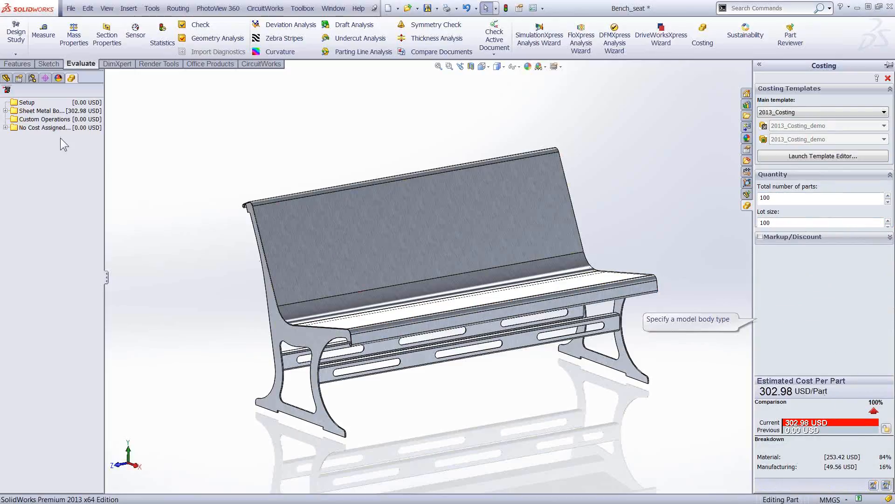
# Step: Review the costs of the individual sheet metal bodies and the bodies without an assigned cost
pyautogui.click(5, 110)
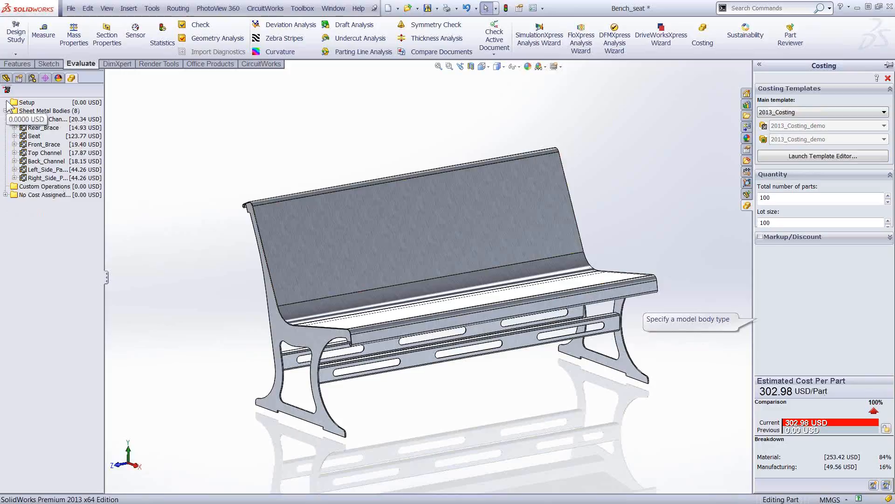
pyautogui.click(5, 195)
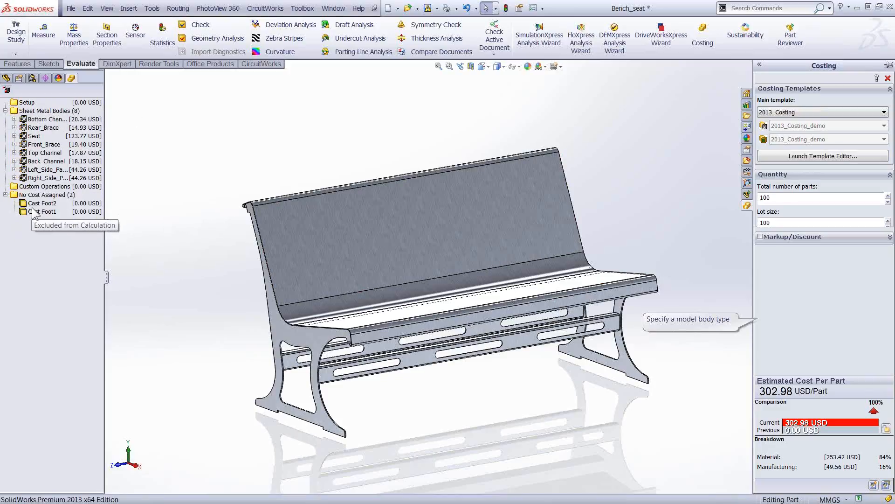
pyautogui.click(5, 194)
# Step: Add a custom Welding time operation at 45.00 USD/hr with a duration of 2.5 to the bench costing
pyautogui.click(6, 89)
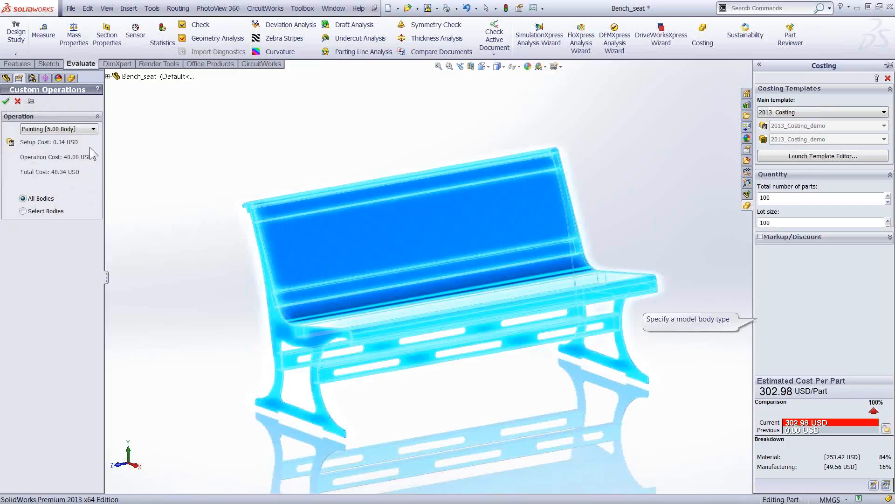
pyautogui.click(94, 129)
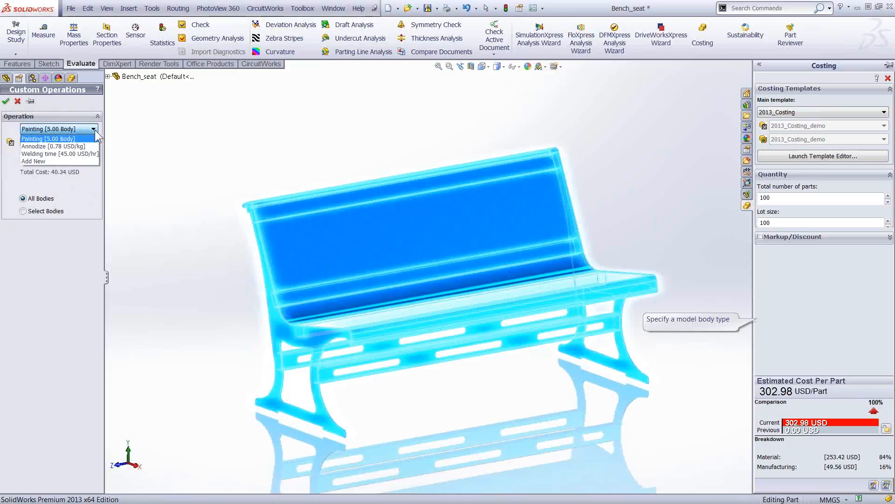
pyautogui.click(38, 153)
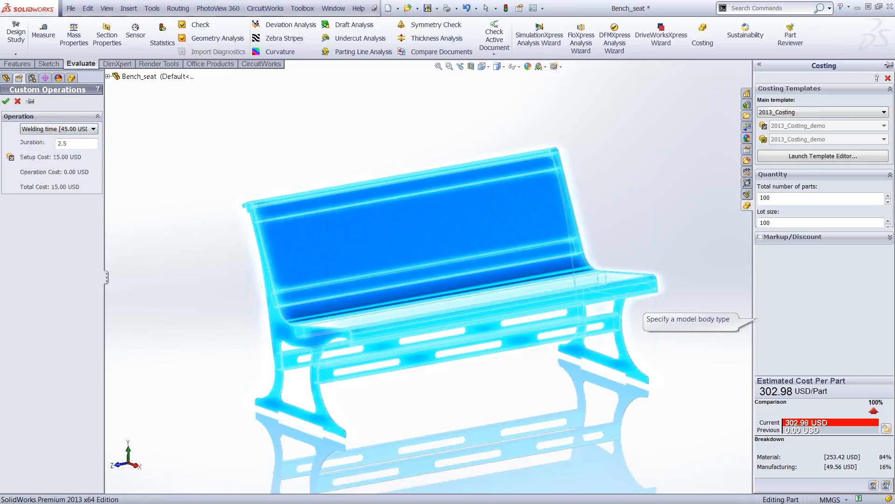
pyautogui.click(5, 101)
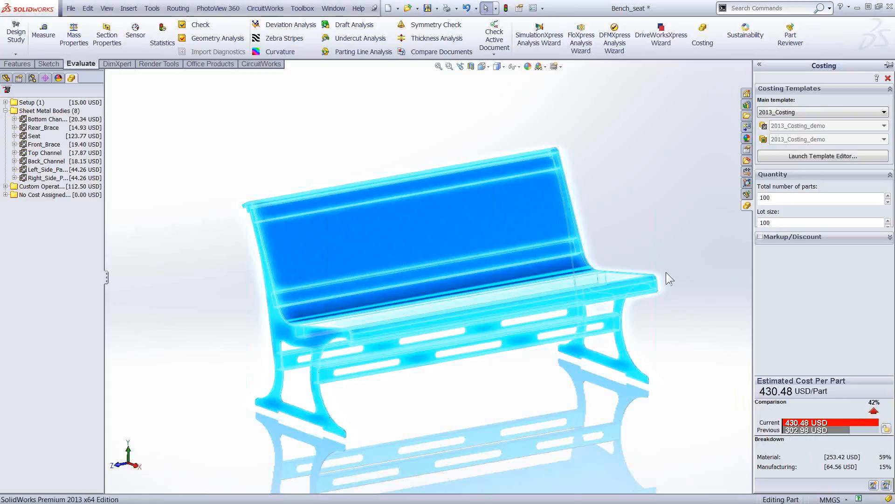
pyautogui.click(631, 217)
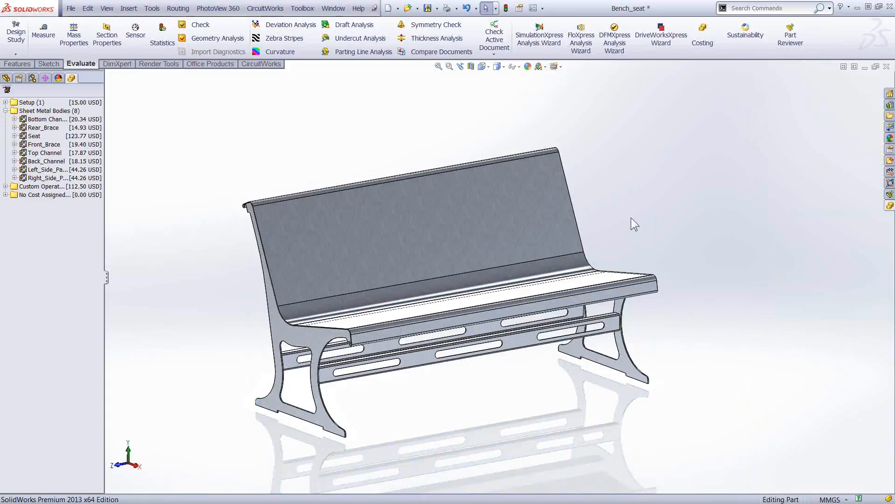
# Step: Unsuppress the Logo feature to cut the logos into the bench backrest
pyautogui.click(6, 78)
pyautogui.scroll(-8, 57, 393)
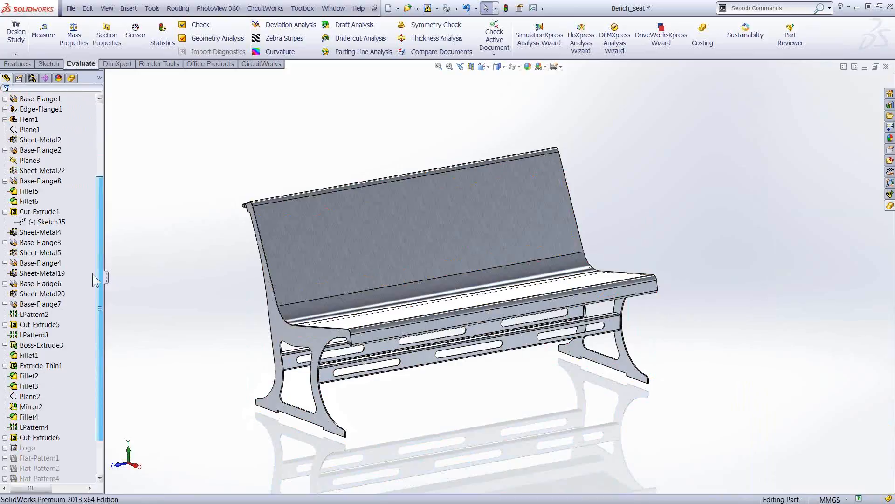
pyautogui.rightClick(26, 406)
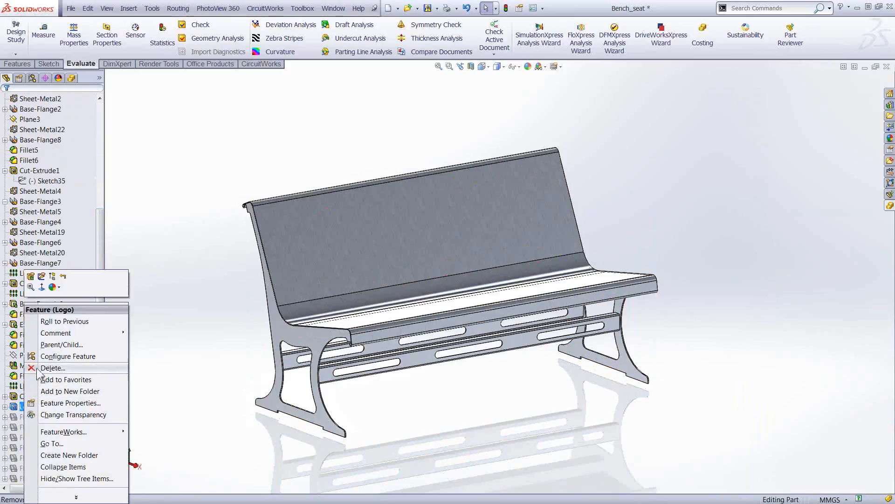
pyautogui.click(40, 286)
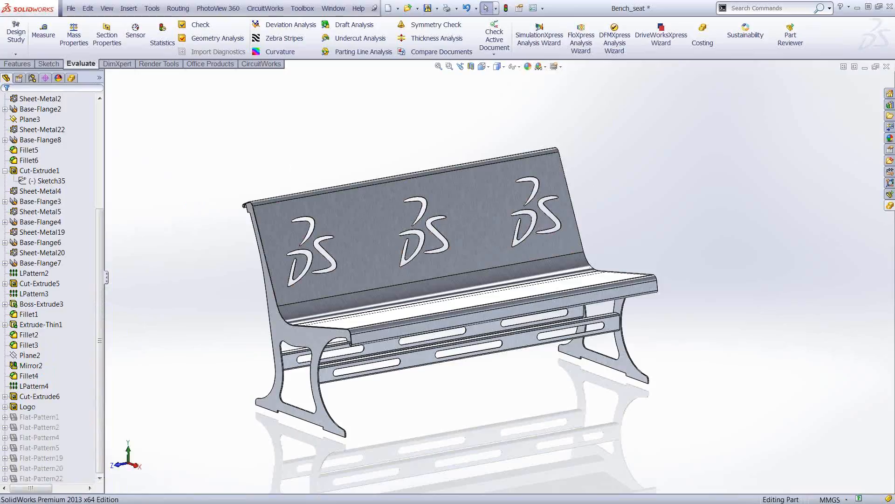
# Step: Update the bench's cost estimate for the logo cuts and close the Bench_seat part
pyautogui.click(890, 206)
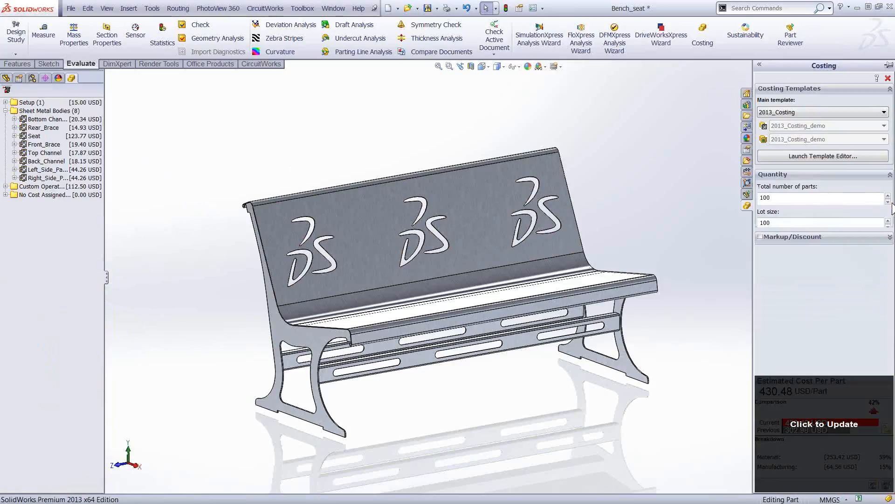
pyautogui.click(830, 424)
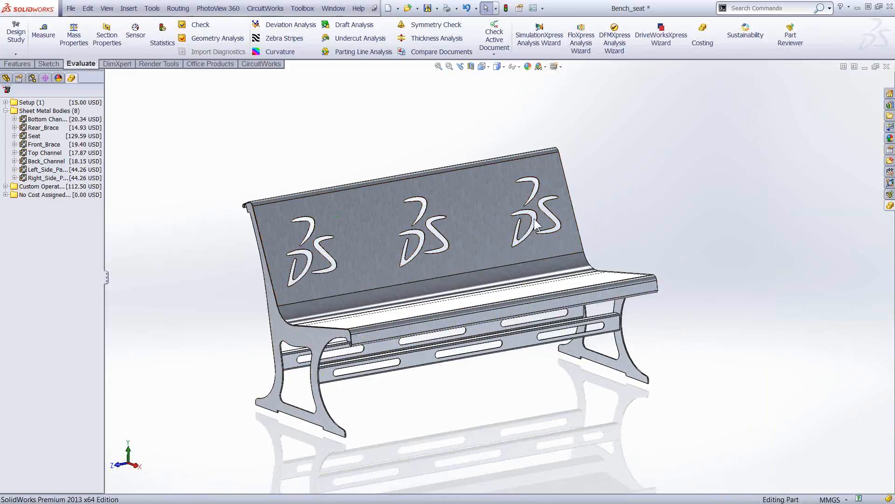
pyautogui.click(887, 67)
pyautogui.click(407, 269)
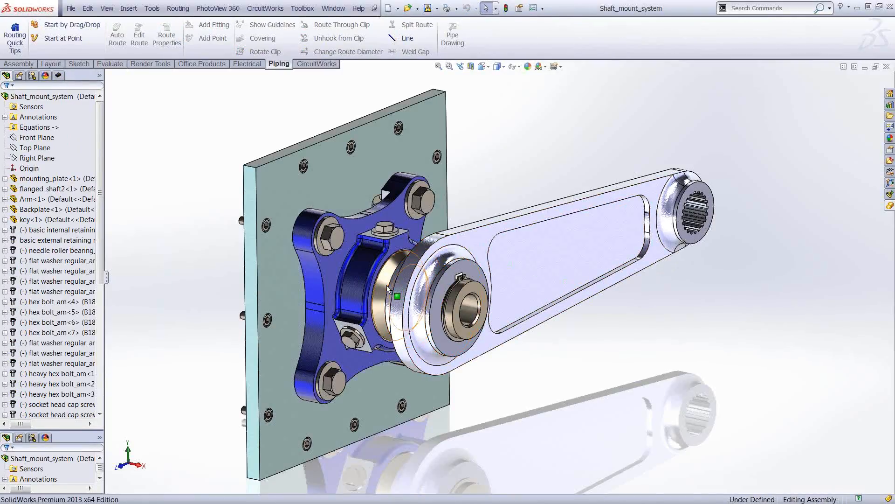
# Step: Open the flanged_shaft2 part from the Shaft_mount_system assembly, accept the older-version notice and start Costing on it
pyautogui.click(383, 283)
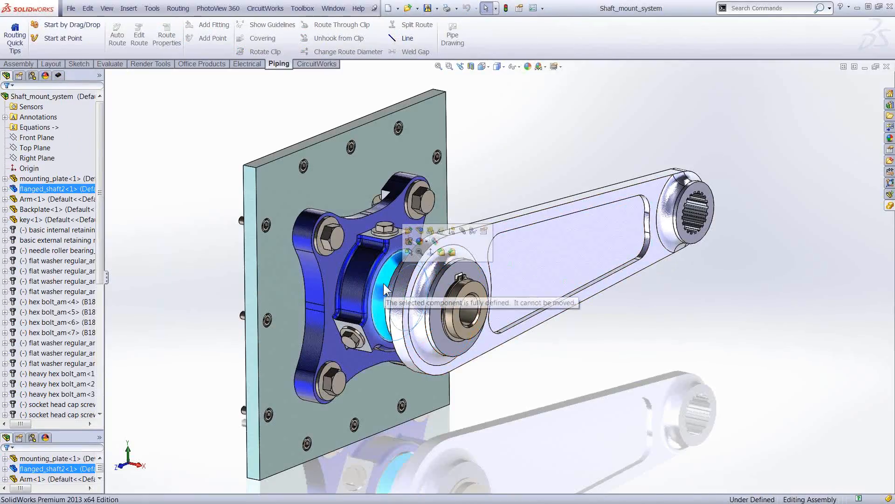
pyautogui.click(409, 231)
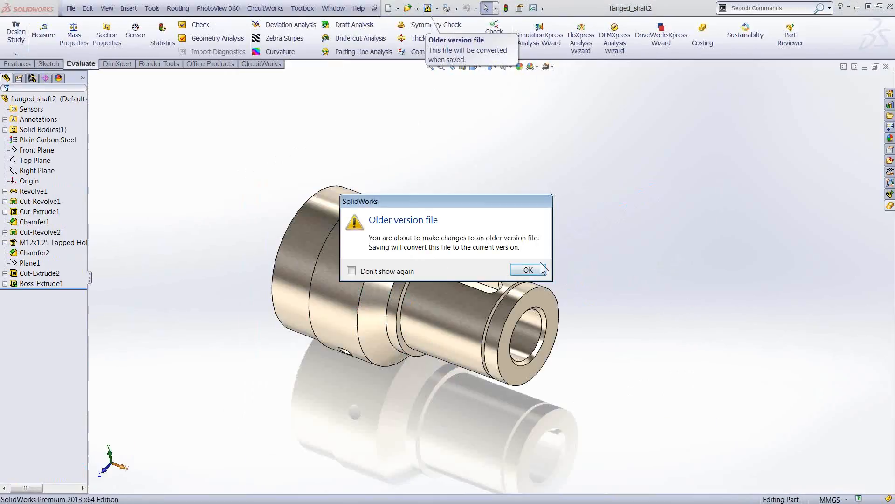
pyautogui.click(528, 270)
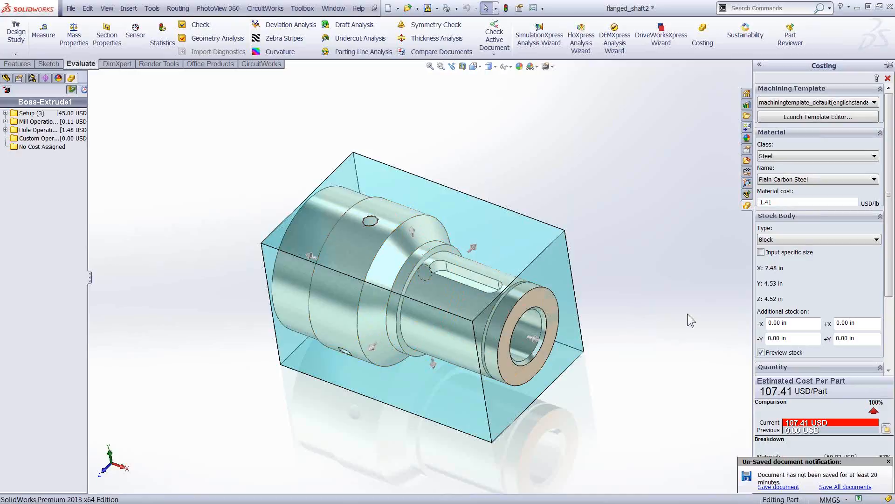
# Step: Set the shaft's stock body type to Cylinder and update the cost estimate
pyautogui.click(877, 241)
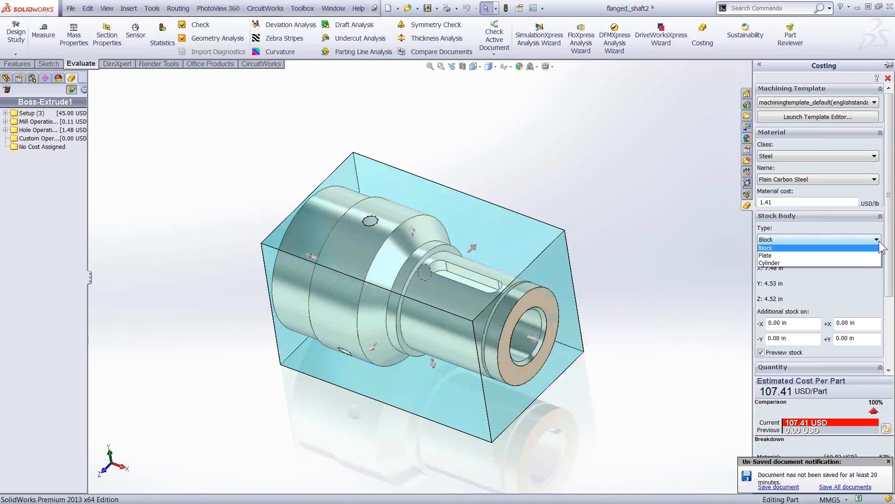
pyautogui.click(774, 263)
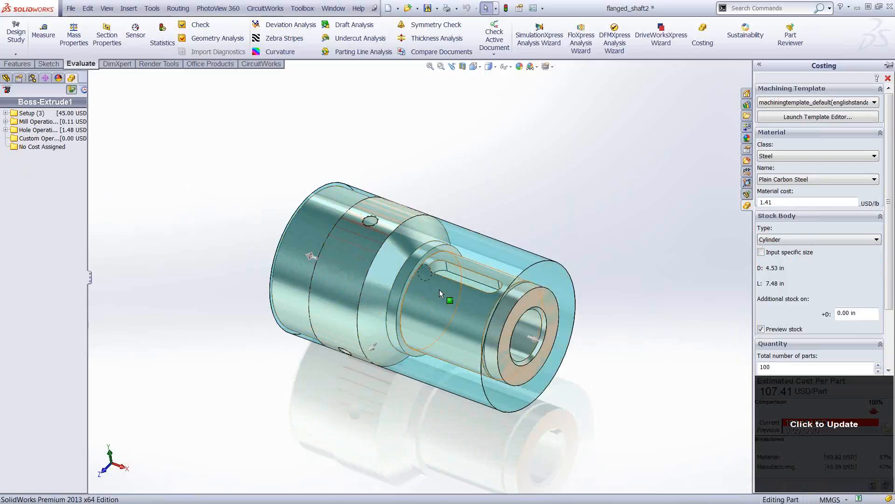
pyautogui.click(807, 424)
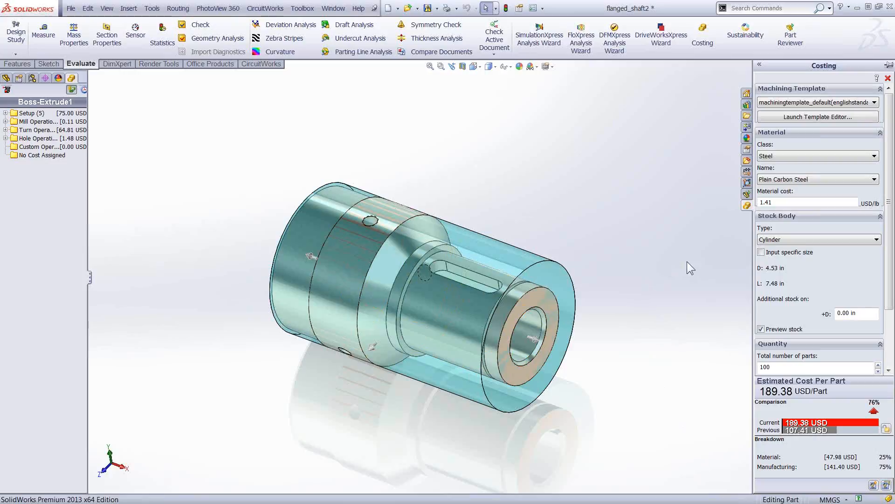
# Step: Set the shaft's stock body type back to Block and recalculate the cost estimate
pyautogui.click(871, 239)
pyautogui.click(767, 249)
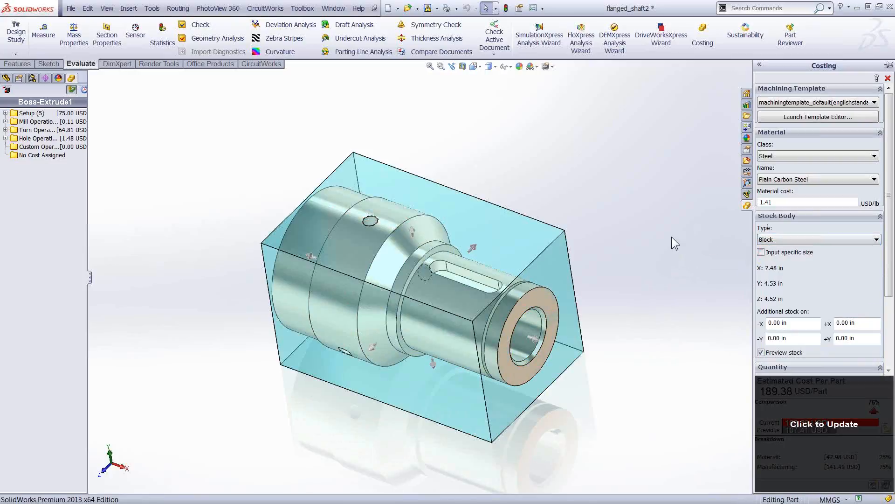
pyautogui.click(783, 425)
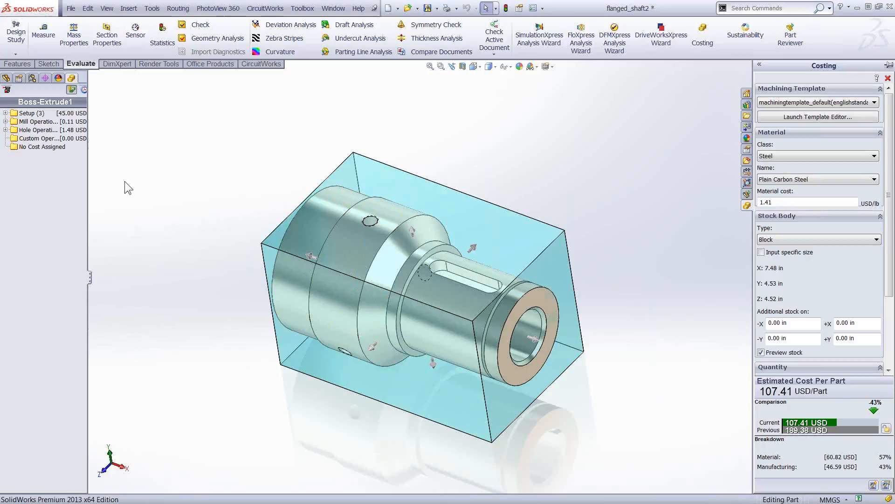
# Step: Close the flanged_shaft2 part without saving and discard its changes in the Shaft_mount_system assembly
pyautogui.click(604, 191)
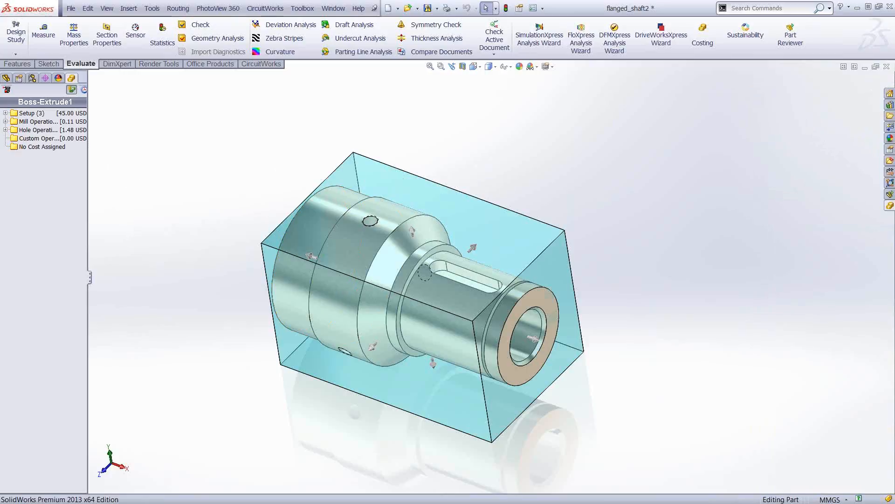
pyautogui.click(886, 67)
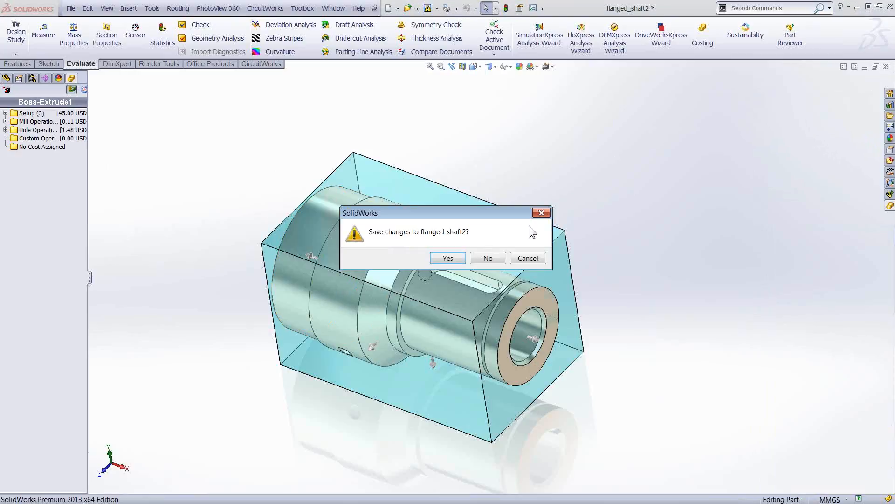
pyautogui.click(485, 259)
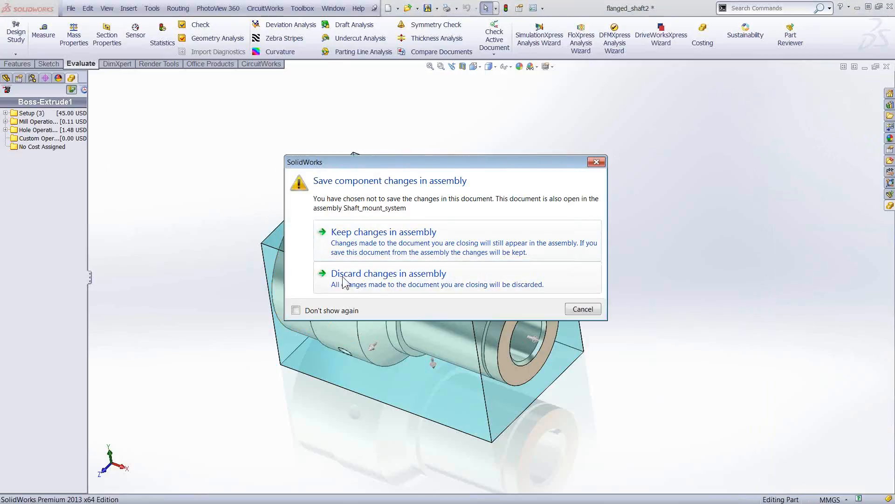
pyautogui.click(374, 279)
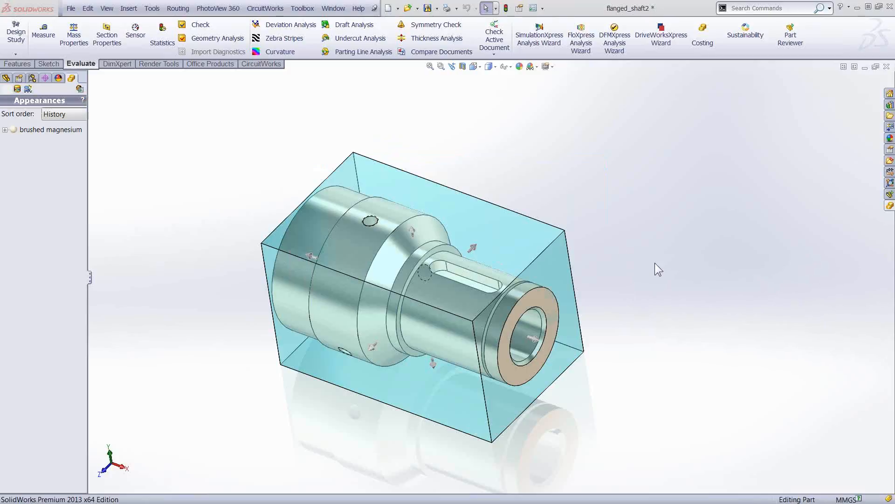
pyautogui.click(887, 67)
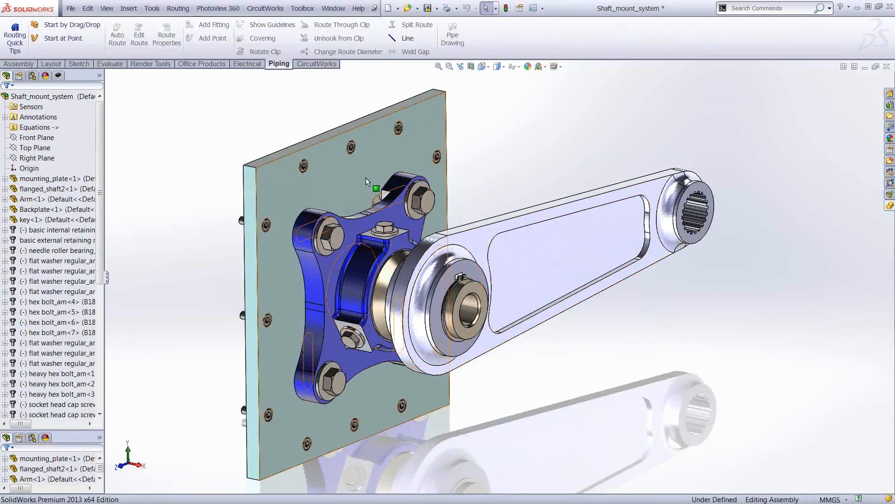
# Step: Open the Backplate part from the assembly, accept the older-version notice and start Costing on it
pyautogui.rightClick(366, 176)
pyautogui.click(372, 137)
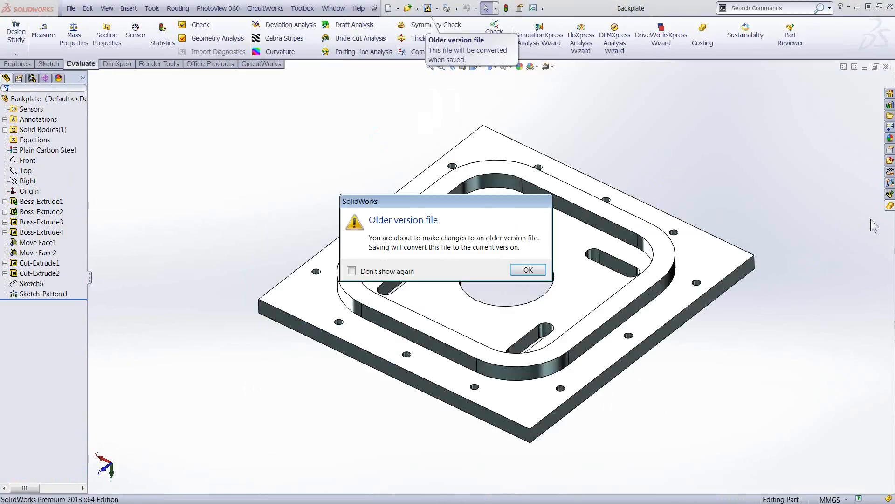
pyautogui.click(527, 270)
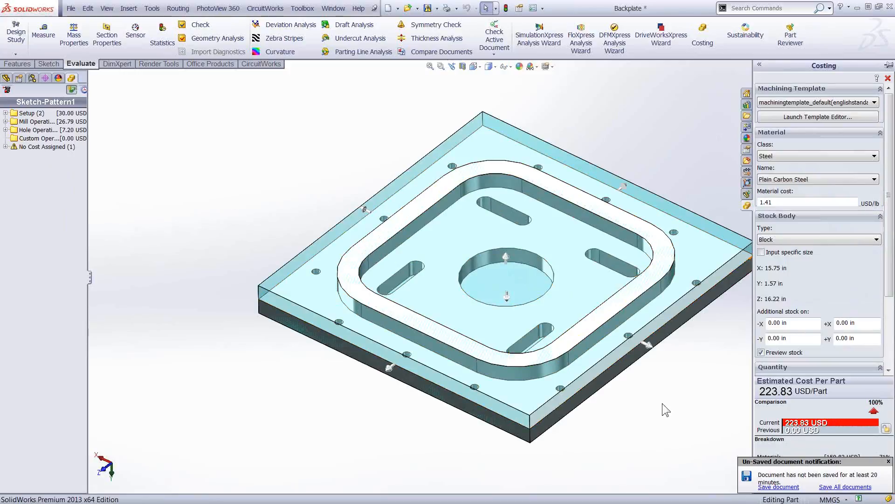
# Step: Move the unassigned Hole 1 into the mill operations and assign a Ø0.50 in flat end mill to its circular pocket
pyautogui.click(5, 147)
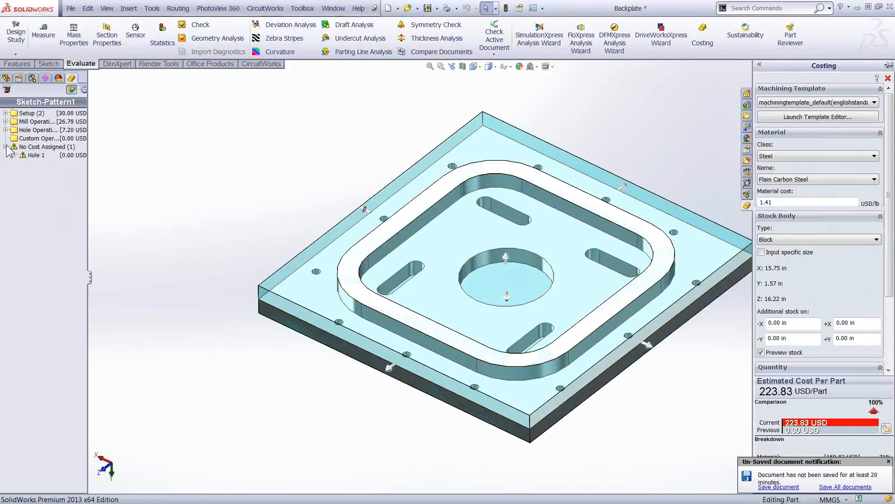
pyautogui.click(35, 155)
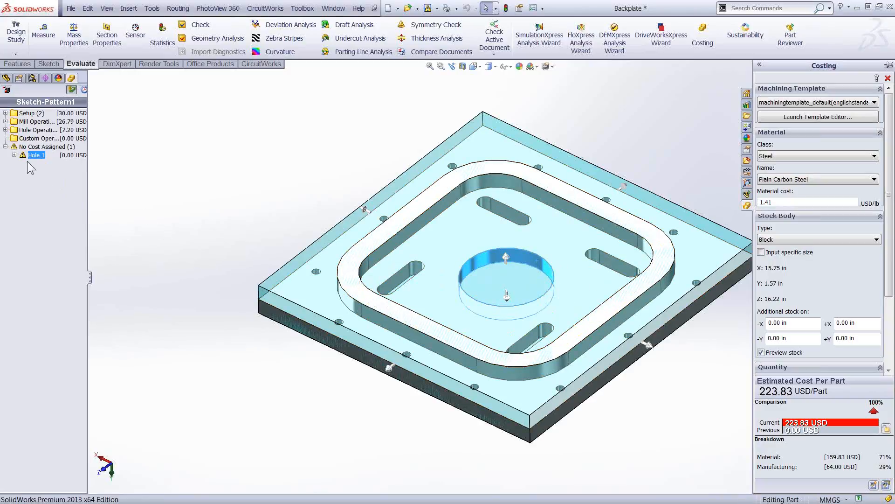
pyautogui.moveTo(30, 156); pyautogui.dragTo(29, 122)
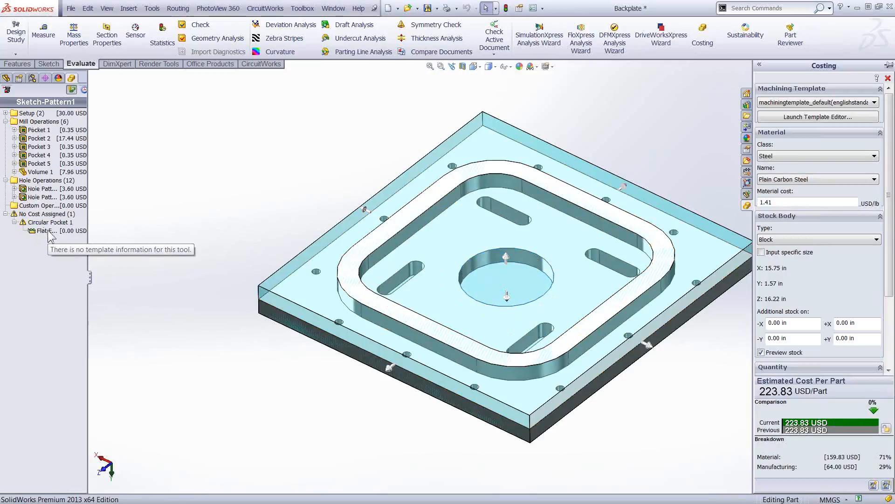
pyautogui.rightClick(48, 232)
pyautogui.moveTo(124, 238)
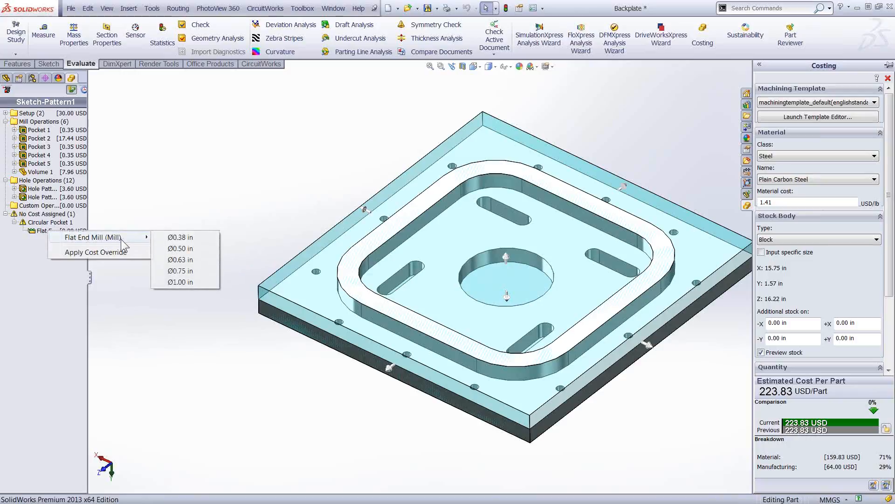
pyautogui.click(177, 249)
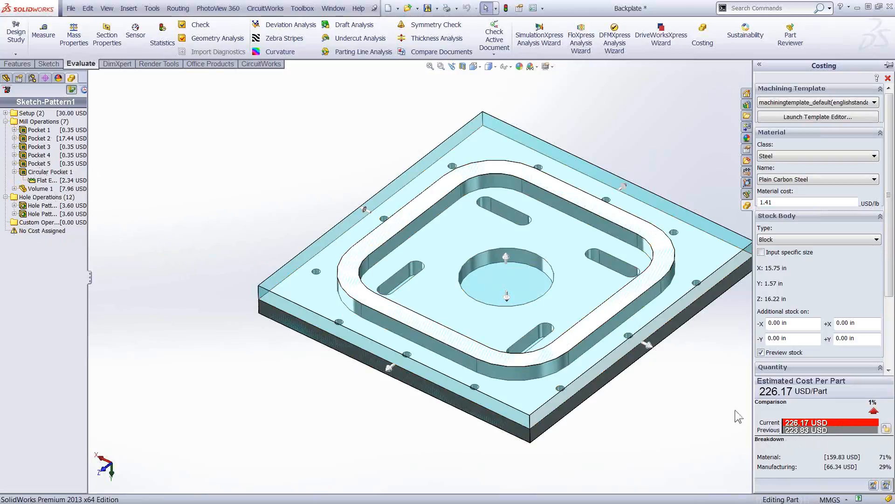
# Step: Close the Backplate part without saving and discard its changes in the Shaft_mount_system assembly
pyautogui.click(690, 373)
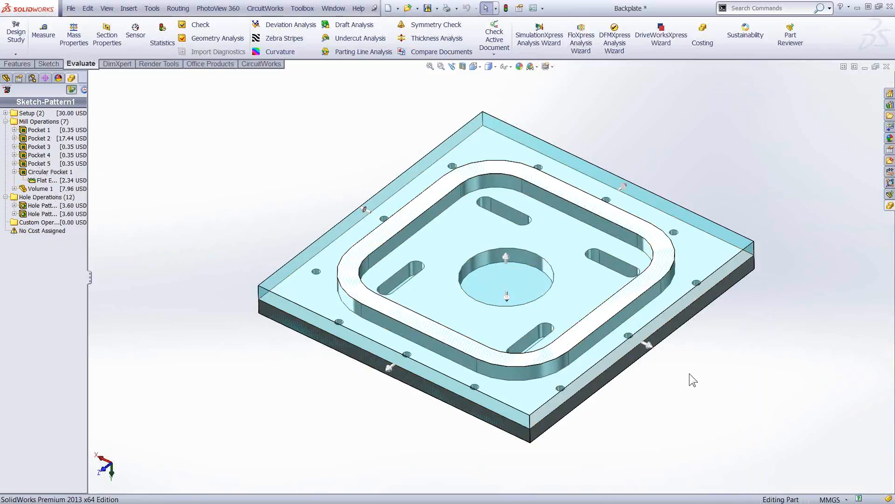
pyautogui.click(887, 66)
pyautogui.click(484, 260)
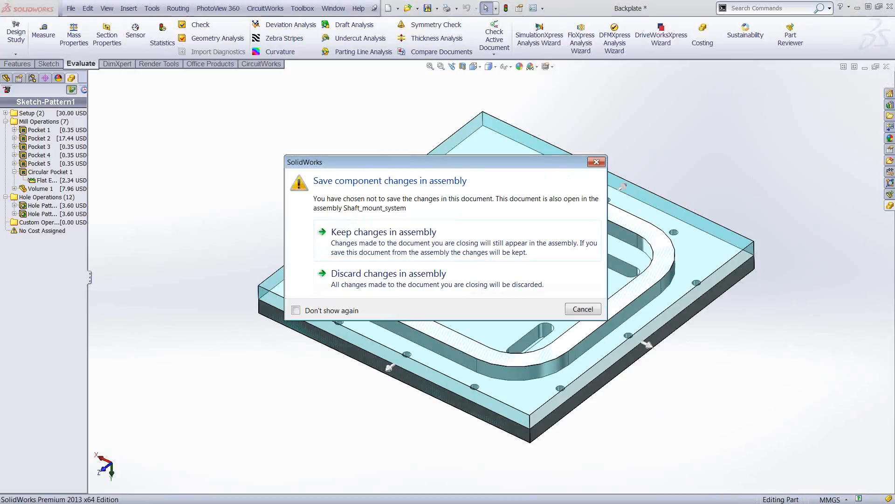
pyautogui.click(396, 280)
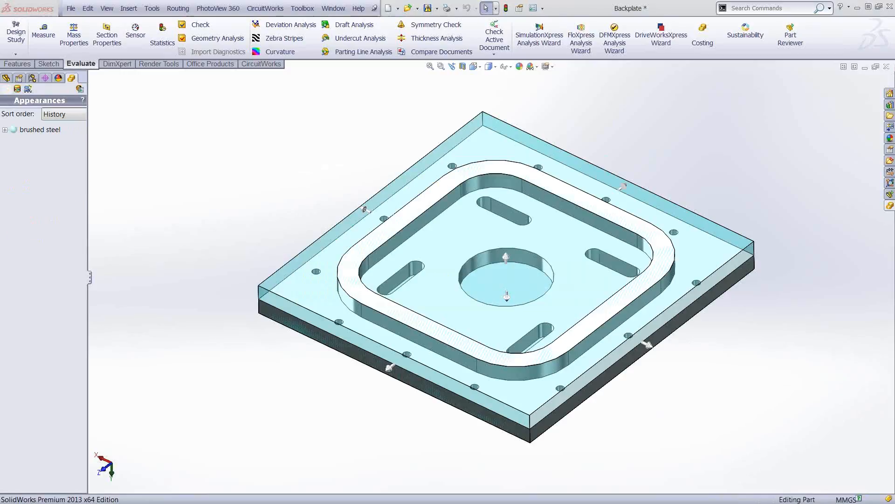
pyautogui.click(887, 67)
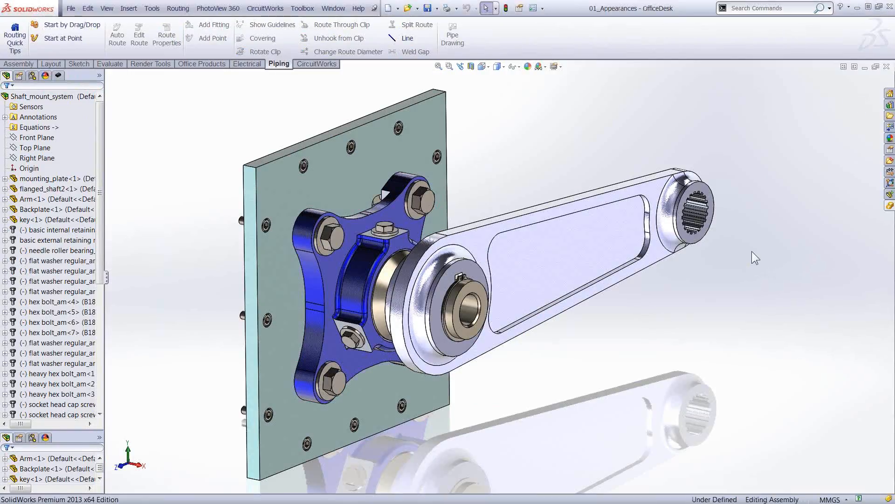
# Step: Switch to the 01_Appearances - OfficeDesk assembly, open its Desk part and accept the older-version notice
pyautogui.click(506, 279)
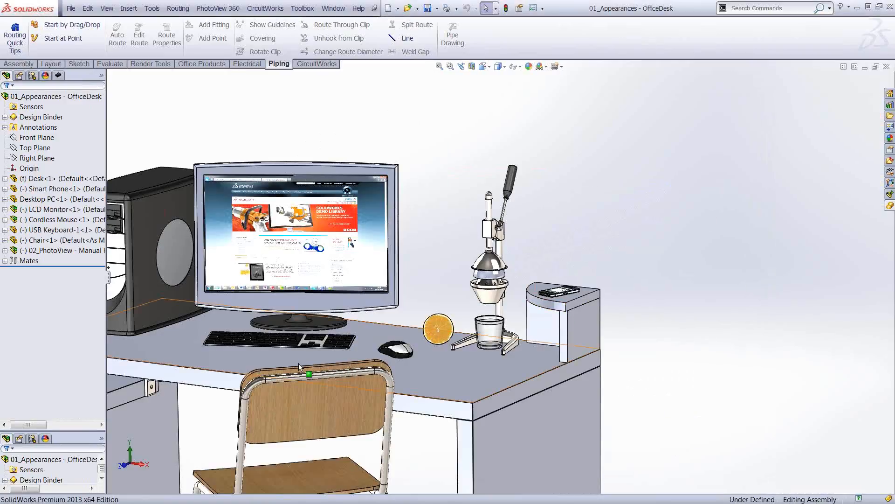
pyautogui.scroll(3, 298, 362)
pyautogui.scroll(-3, 361, 304)
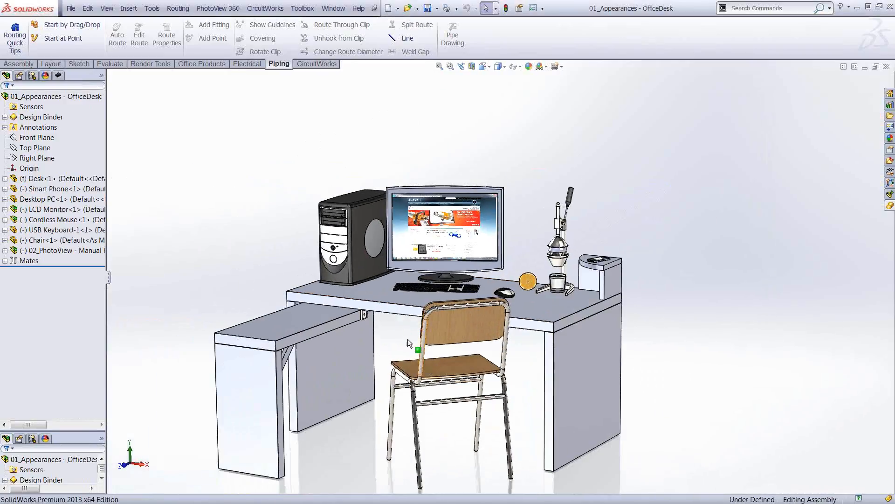
pyautogui.rightClick(55, 179)
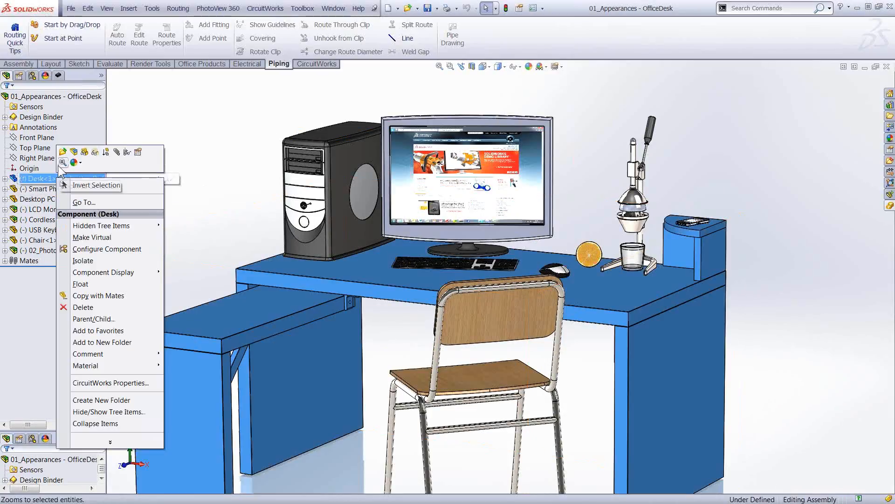
pyautogui.click(62, 152)
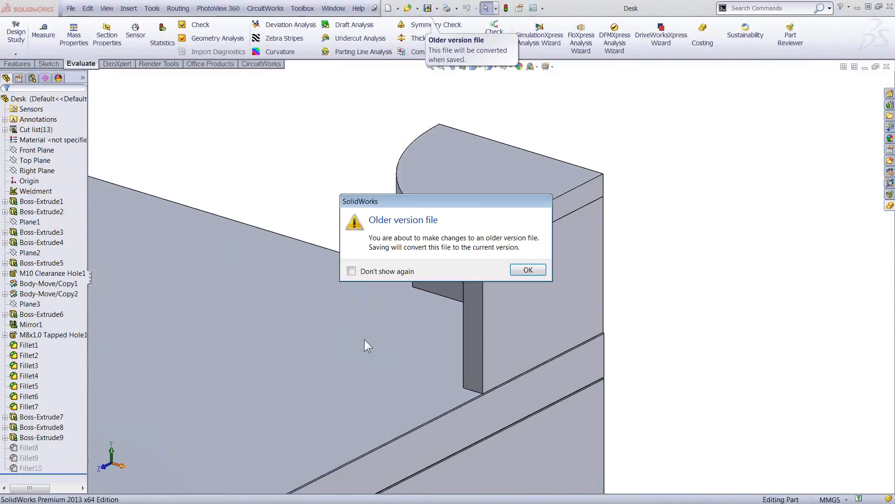
pyautogui.click(526, 270)
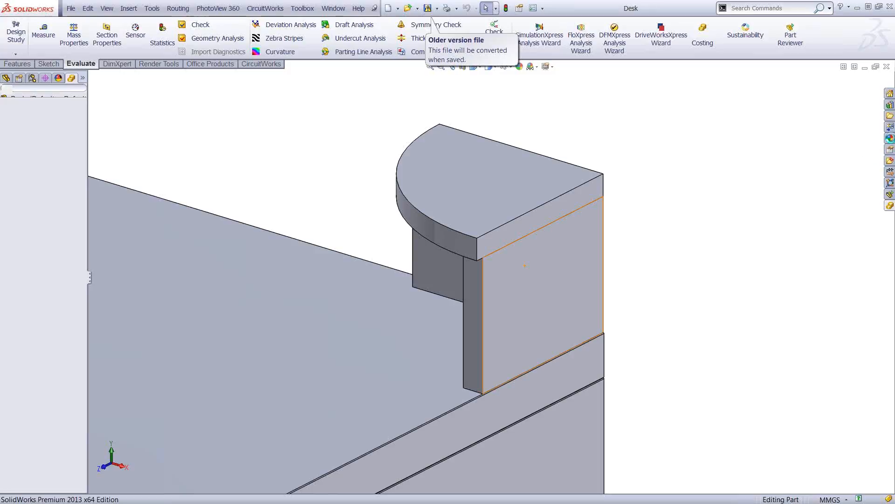
# Step: Apply the polished japanese oak appearance from the organic wood library to the desktop body
pyautogui.click(890, 138)
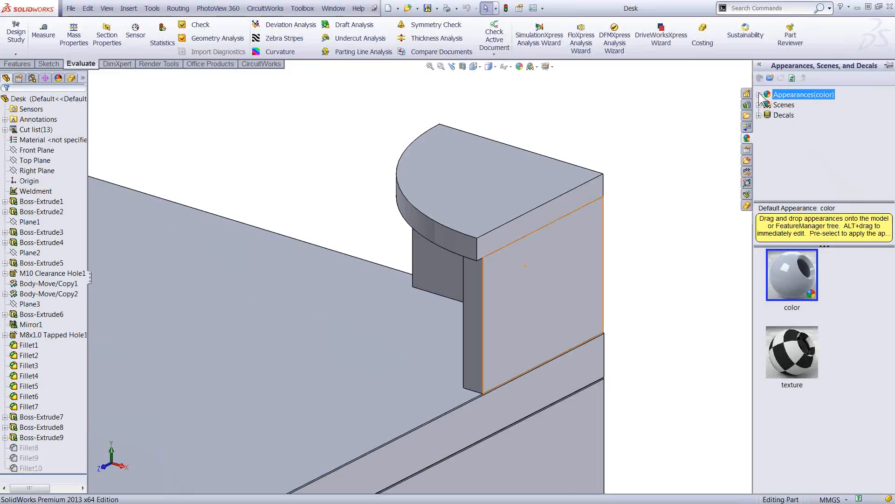
pyautogui.click(759, 94)
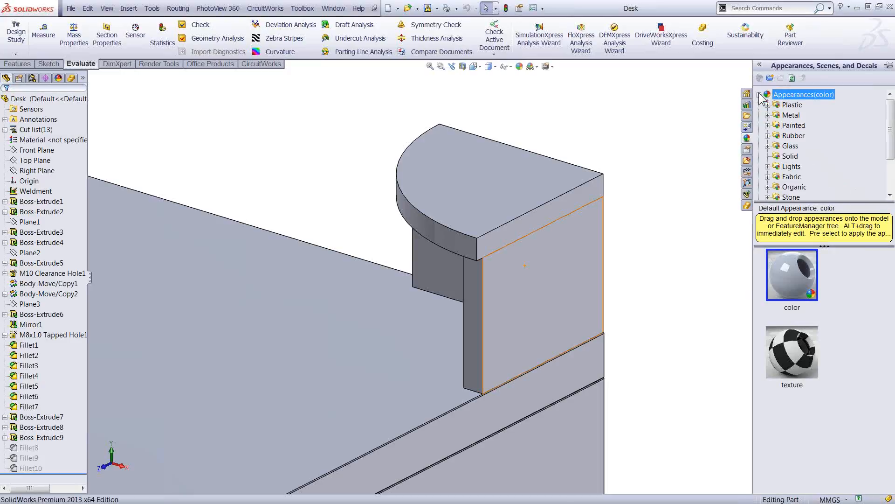
pyautogui.click(768, 187)
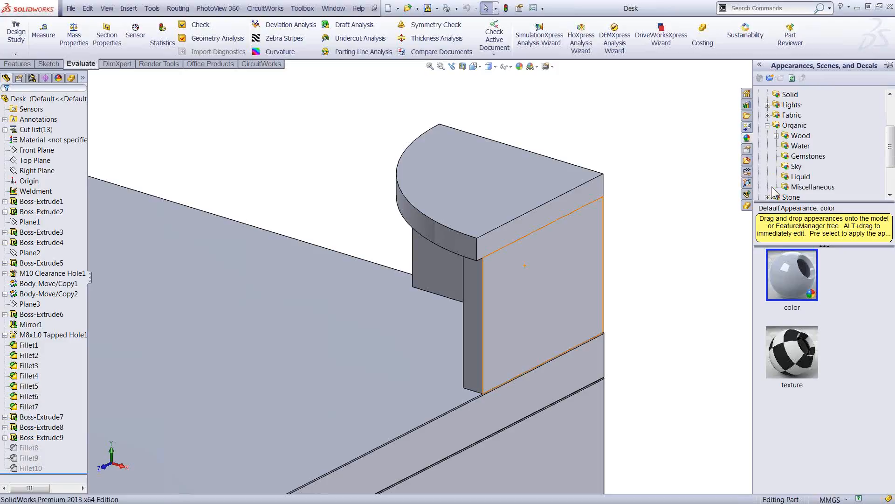
pyautogui.click(776, 136)
pyautogui.click(799, 168)
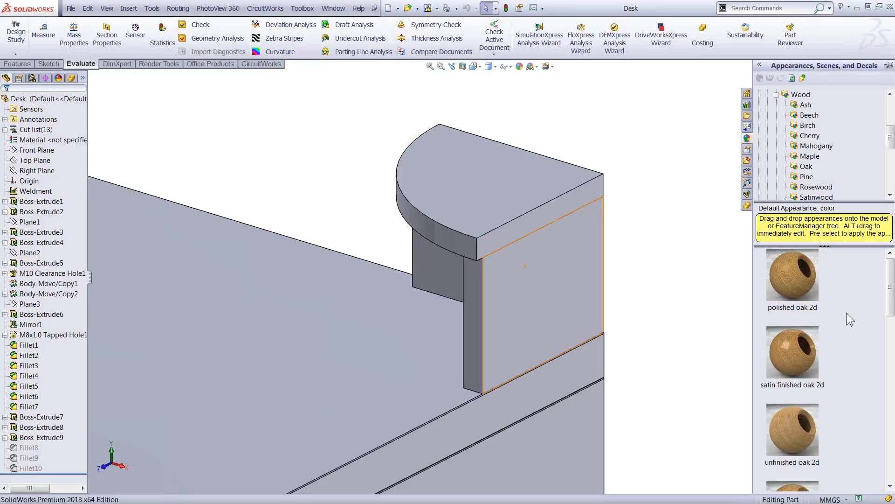
pyautogui.moveTo(891, 307); pyautogui.dragTo(890, 427)
pyautogui.moveTo(784, 327); pyautogui.dragTo(303, 336)
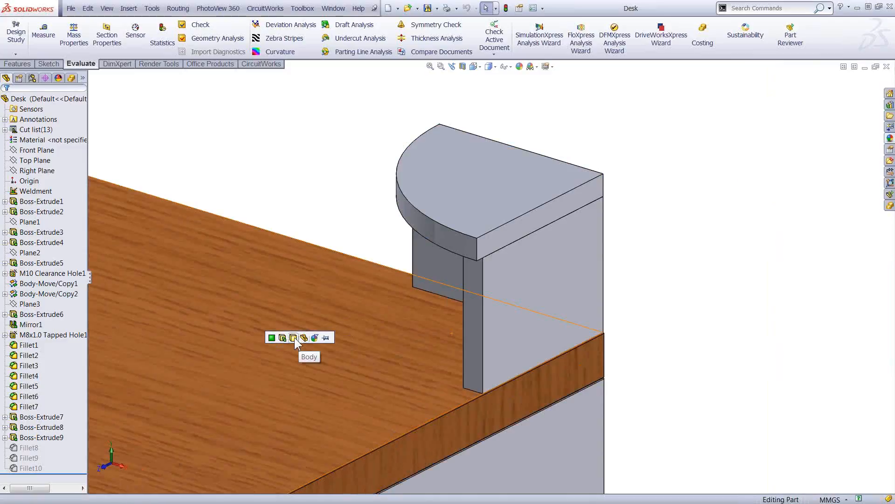
pyautogui.click(295, 337)
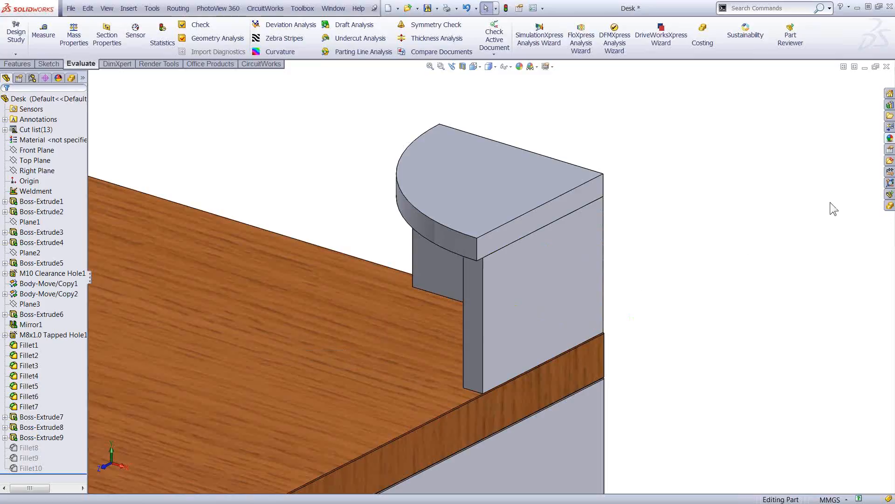
# Step: Keep the appearance library pinned open and apply polished japanese oak to the outer support panel body under the rounded corner shelf
pyautogui.click(890, 139)
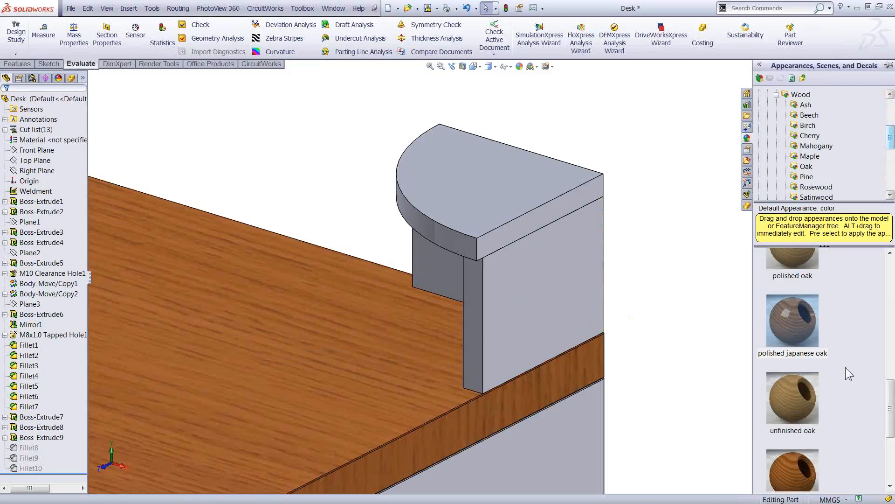
pyautogui.click(889, 65)
pyautogui.moveTo(793, 322); pyautogui.dragTo(474, 298)
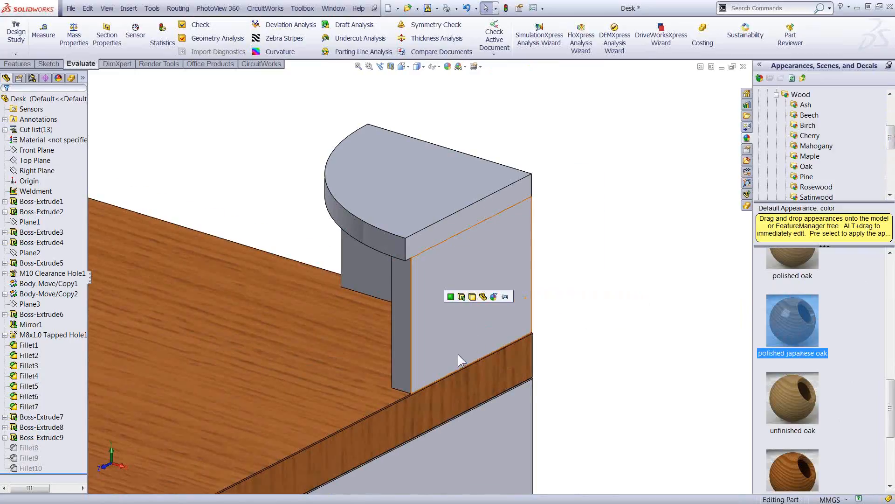
pyautogui.moveTo(793, 321); pyautogui.dragTo(467, 286)
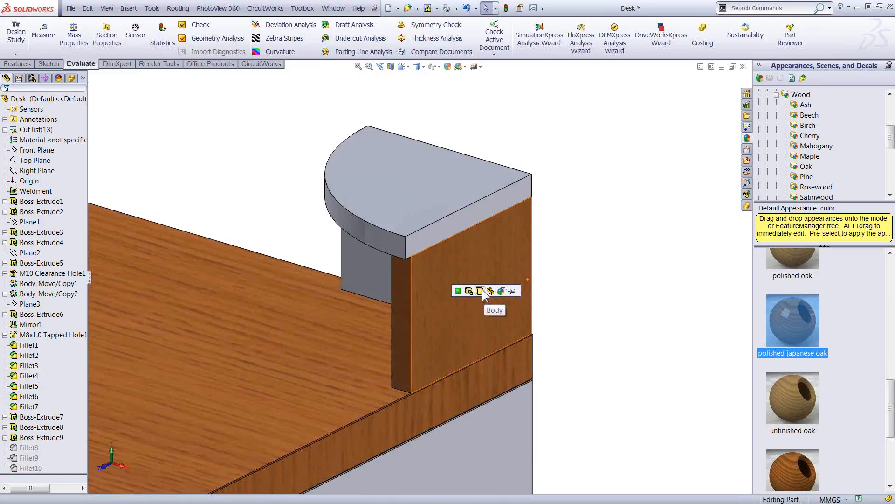
pyautogui.click(496, 292)
pyautogui.moveTo(545, 292); pyautogui.dragTo(468, 352, button='middle')
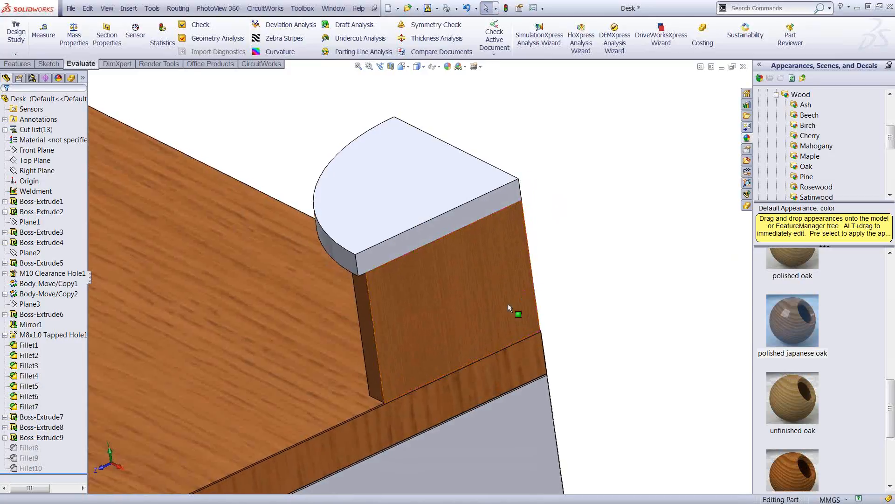
pyautogui.moveTo(274, 312); pyautogui.dragTo(277, 331, button='middle')
pyautogui.press('z')
pyautogui.press('z')
pyautogui.press('z')
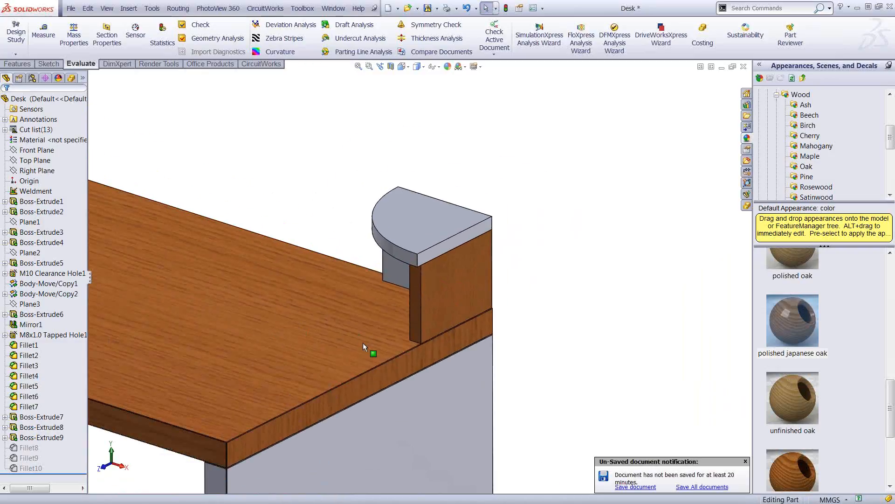
# Step: Search the options for "appearance" and disable automatic scaling of appearance textures, surface finishes and decals to the model size
pyautogui.click(533, 8)
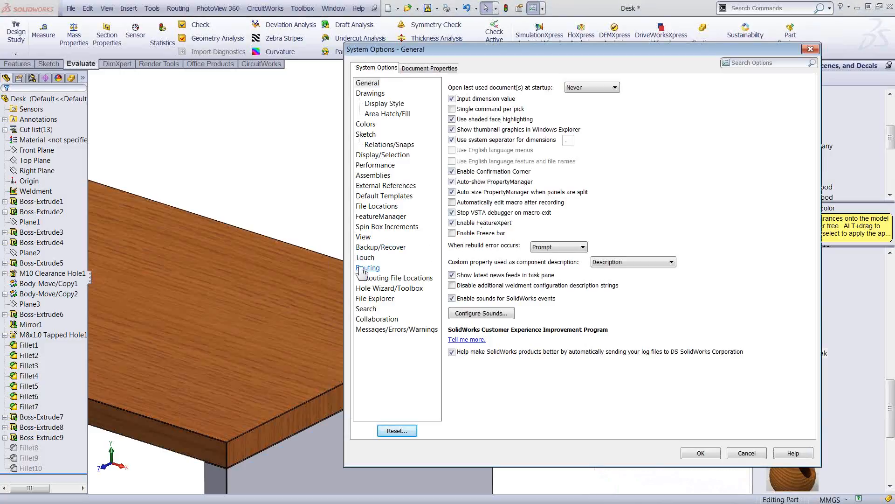
pyautogui.click(371, 158)
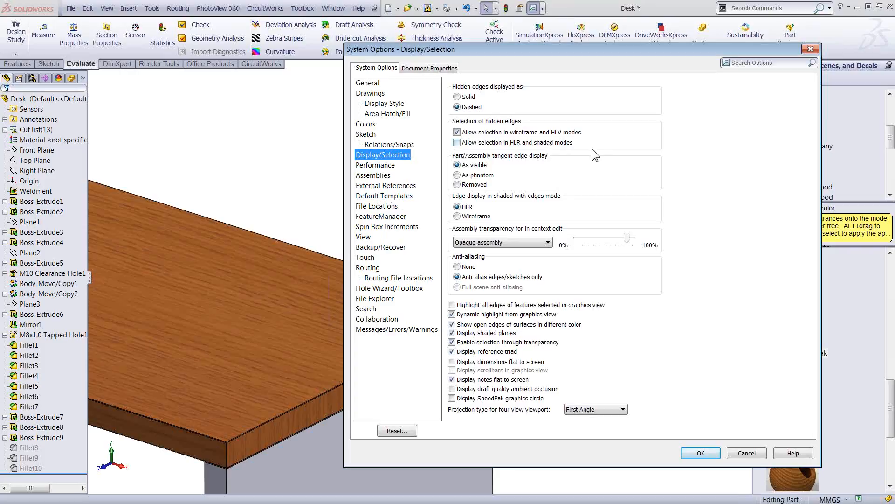
pyautogui.click(747, 64)
pyautogui.write('appearance')
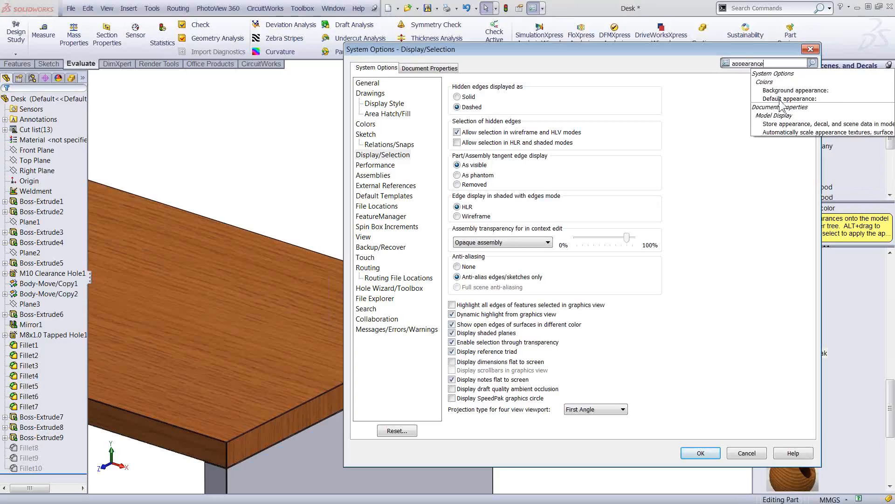
pyautogui.click(785, 122)
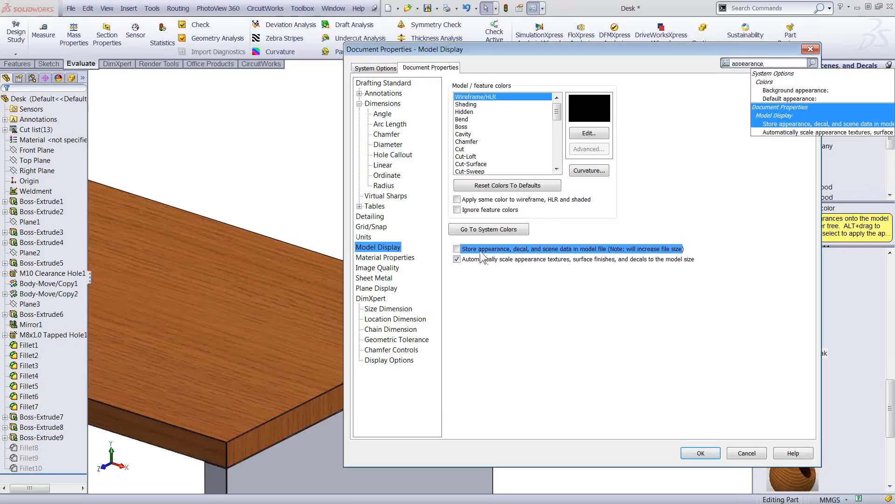
pyautogui.click(457, 260)
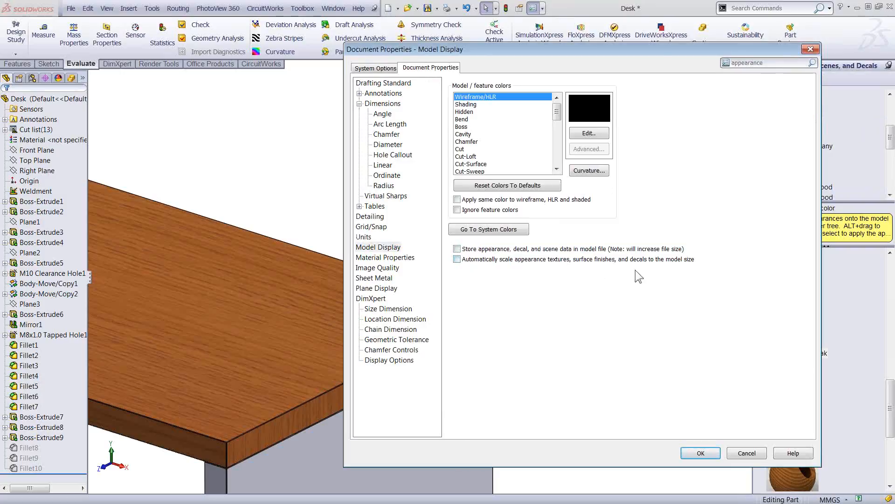
pyautogui.click(702, 455)
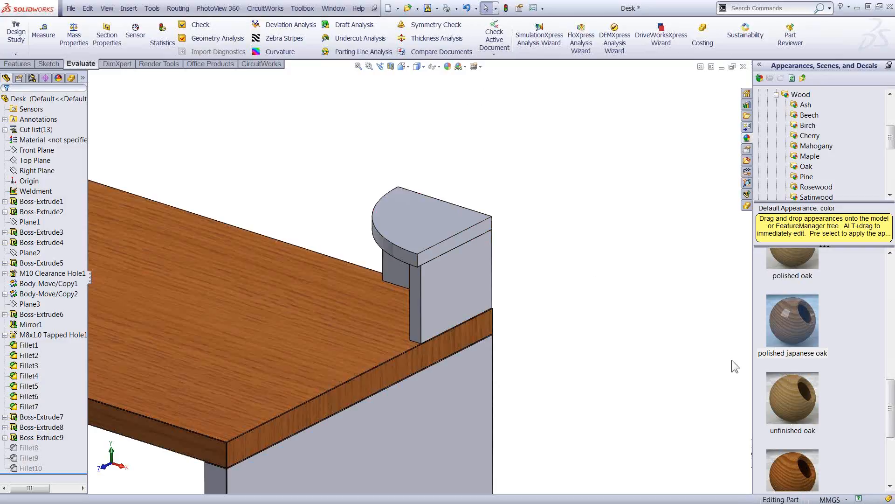
# Step: Reapply polished japanese oak to the outer support panel under the rounded corner shelf
pyautogui.moveTo(790, 322); pyautogui.dragTo(519, 312)
pyautogui.moveTo(813, 328); pyautogui.dragTo(473, 291)
pyautogui.moveTo(558, 294); pyautogui.dragTo(432, 288, button='middle')
pyautogui.scroll(4, 475, 280)
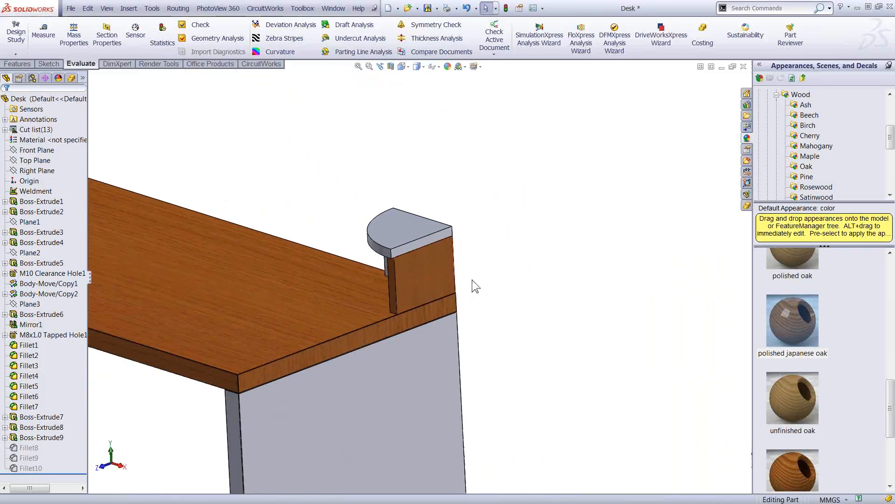
# Step: Apply polished japanese oak to the rounded corner shelf and its inner support panel
pyautogui.click(793, 322)
pyautogui.moveTo(537, 242); pyautogui.dragTo(406, 225)
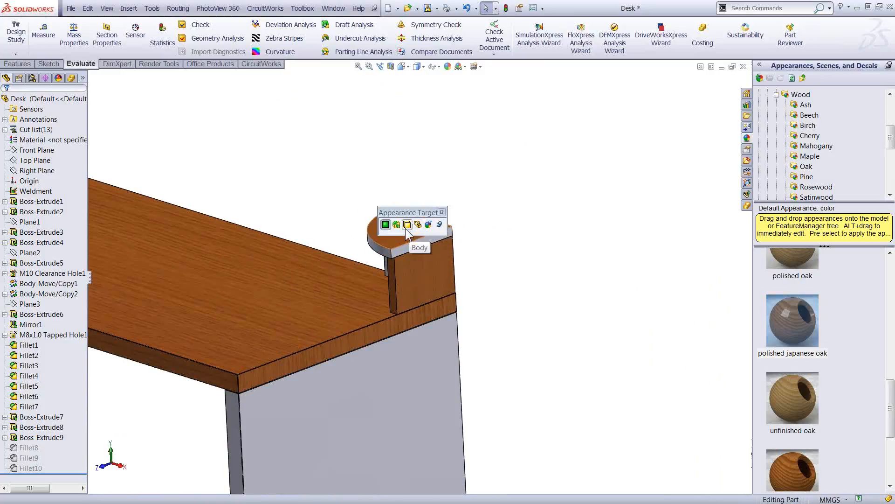
pyautogui.moveTo(416, 212); pyautogui.dragTo(515, 175)
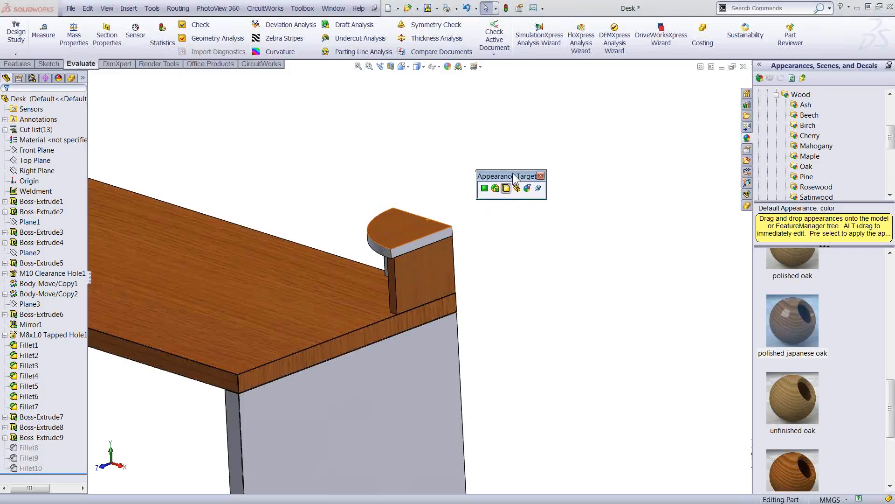
pyautogui.moveTo(793, 320); pyautogui.dragTo(390, 251)
pyautogui.moveTo(458, 304); pyautogui.dragTo(491, 297, button='middle')
pyautogui.moveTo(792, 320); pyautogui.dragTo(488, 320)
pyautogui.scroll(5, 480, 322)
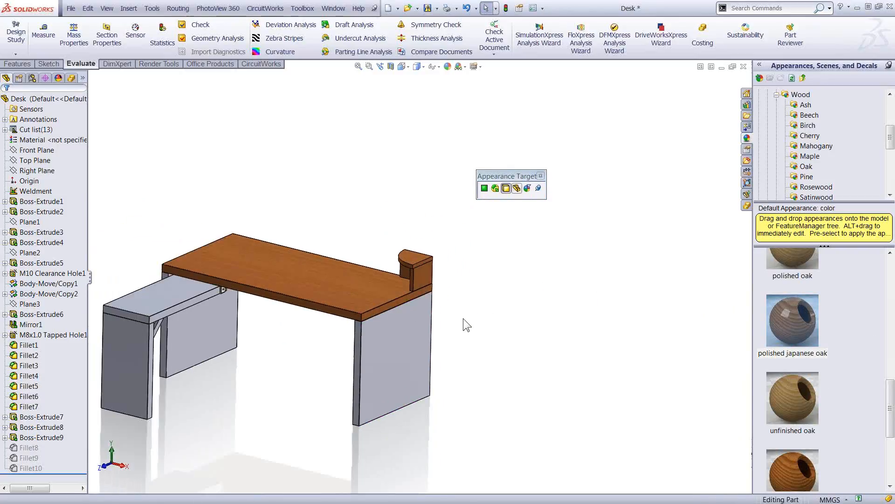
# Step: Copy the desktop's oak appearance and paste it onto both side panels supporting the main desktop
pyautogui.scroll(-2, 463, 318)
pyautogui.rightClick(342, 275)
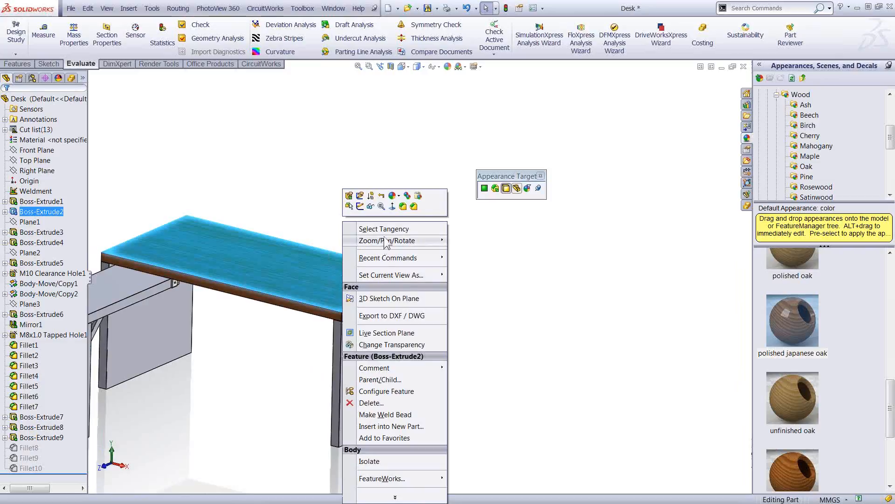
pyautogui.click(407, 196)
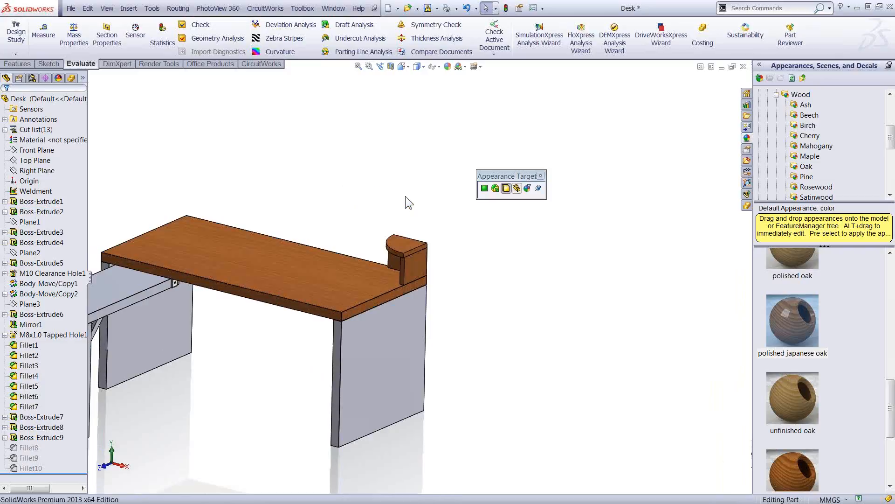
pyautogui.rightClick(379, 347)
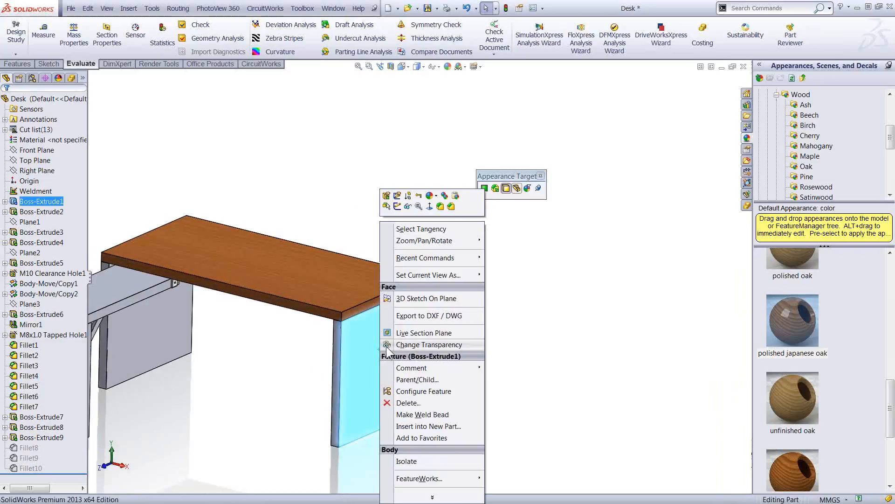
pyautogui.click(455, 195)
pyautogui.rightClick(171, 333)
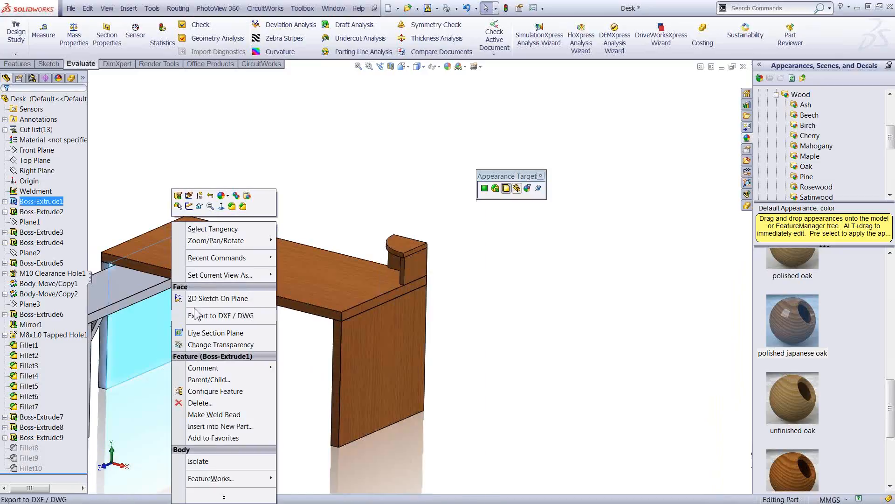
pyautogui.click(246, 196)
# Step: Paste the copied oak appearance onto the lower side table's top and its end leg panel
pyautogui.click(104, 286)
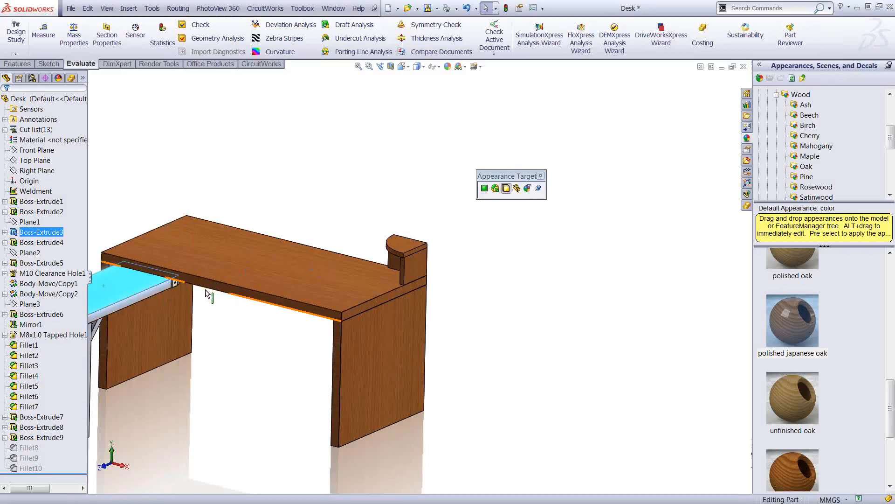
pyautogui.rightClick(139, 288)
pyautogui.click(206, 200)
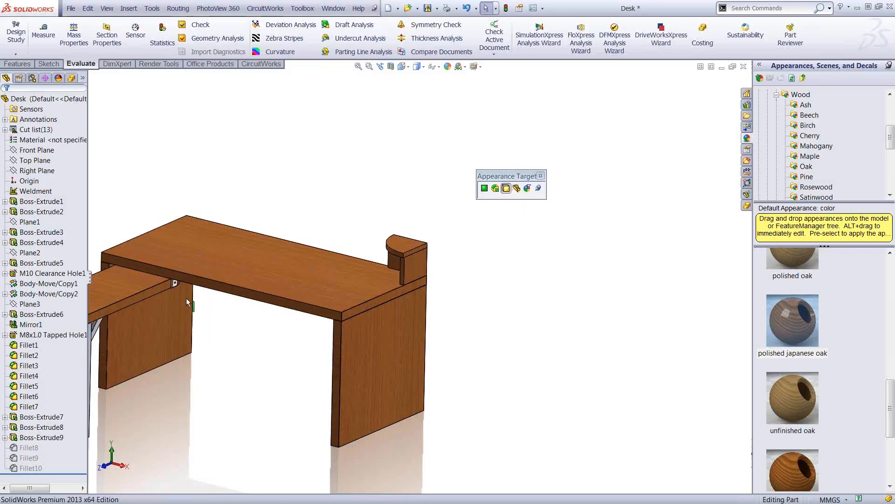
pyautogui.scroll(4, 186, 298)
pyautogui.rightClick(246, 323)
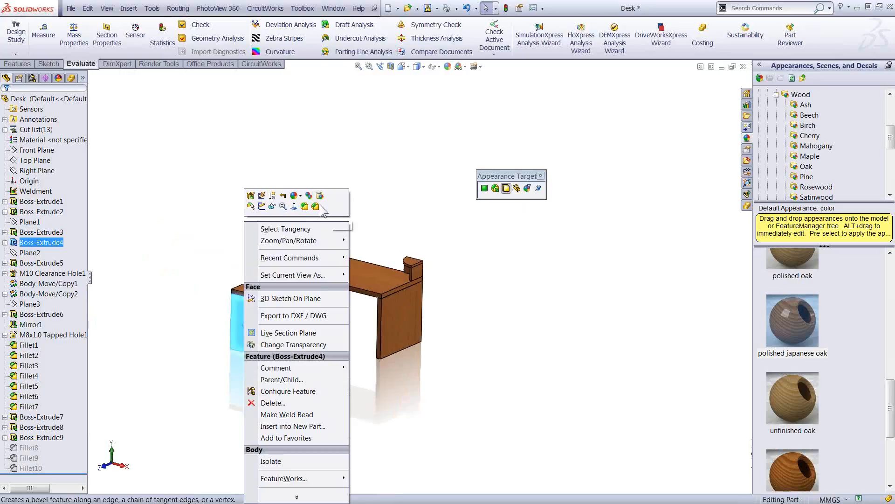
pyautogui.click(323, 201)
pyautogui.scroll(-3, 339, 326)
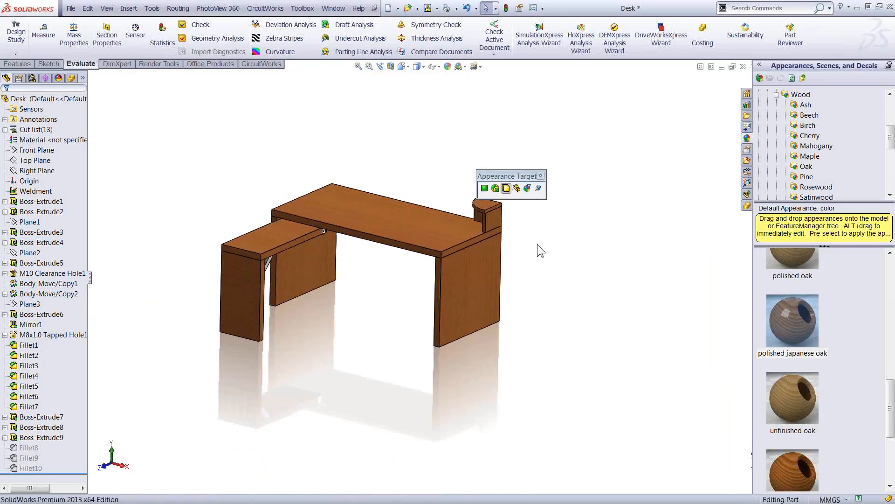
# Step: Move the Appearance Target palette clear of the desk, then close the Desk part without saving and return to the OfficeDesk assembly
pyautogui.moveTo(519, 179); pyautogui.dragTo(668, 126)
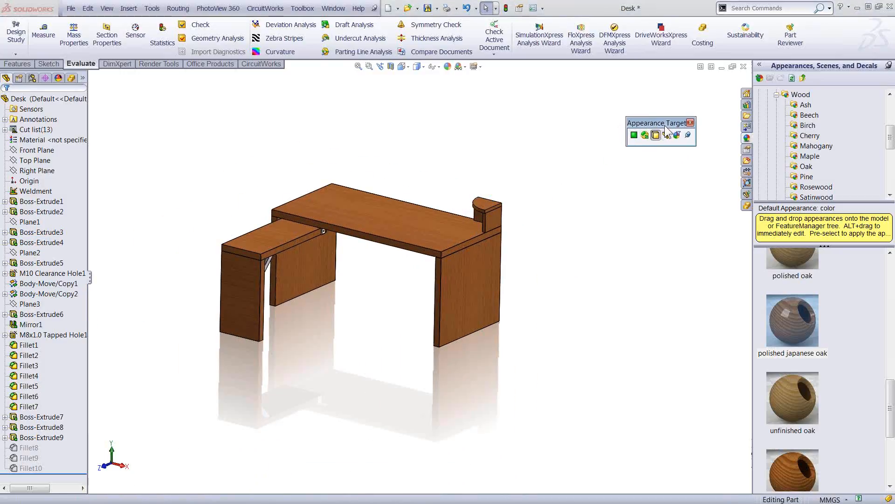
pyautogui.click(743, 67)
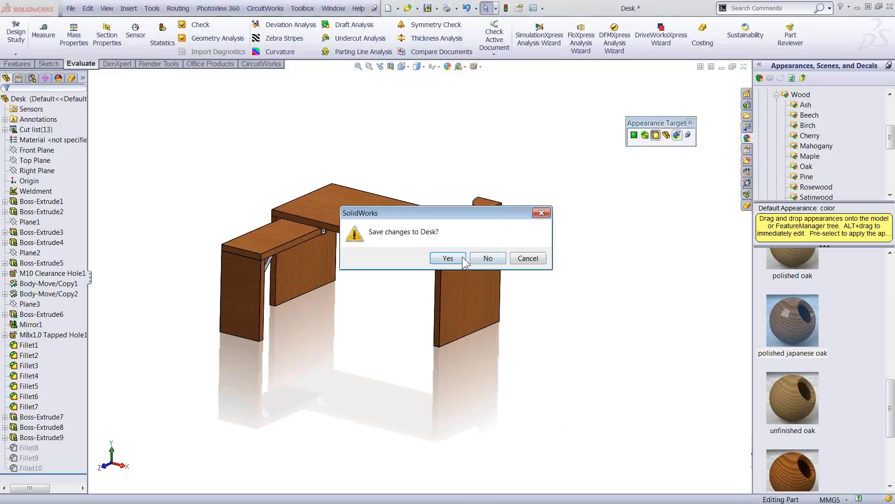
pyautogui.click(488, 258)
pyautogui.click(362, 233)
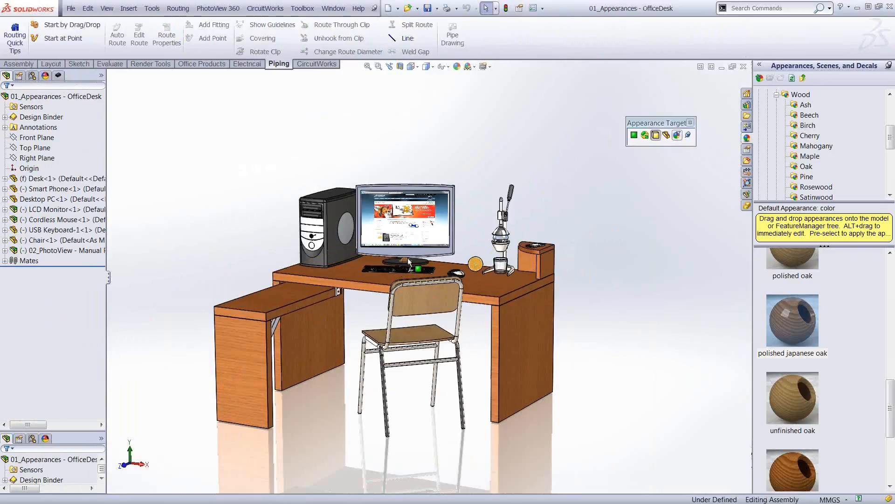
# Step: Copy the Desktop PC's side panel appearance and paste it onto the LCD Screen's frame
pyautogui.click(327, 252)
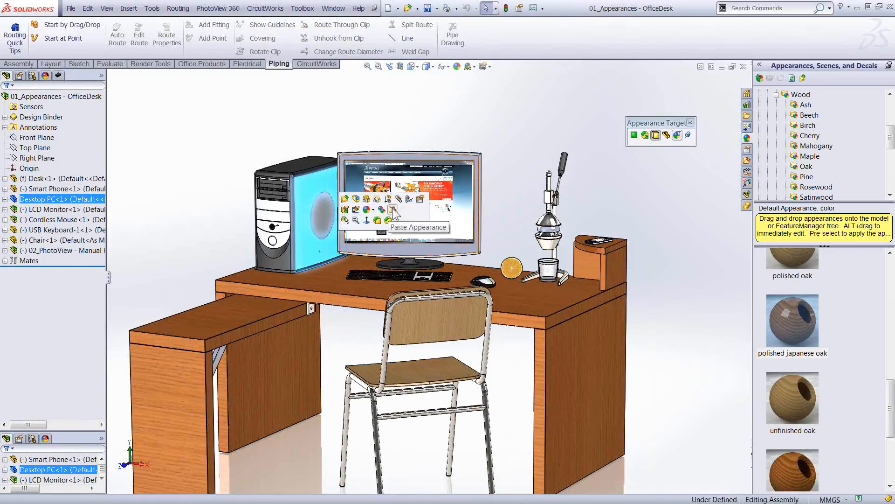
pyautogui.click(381, 210)
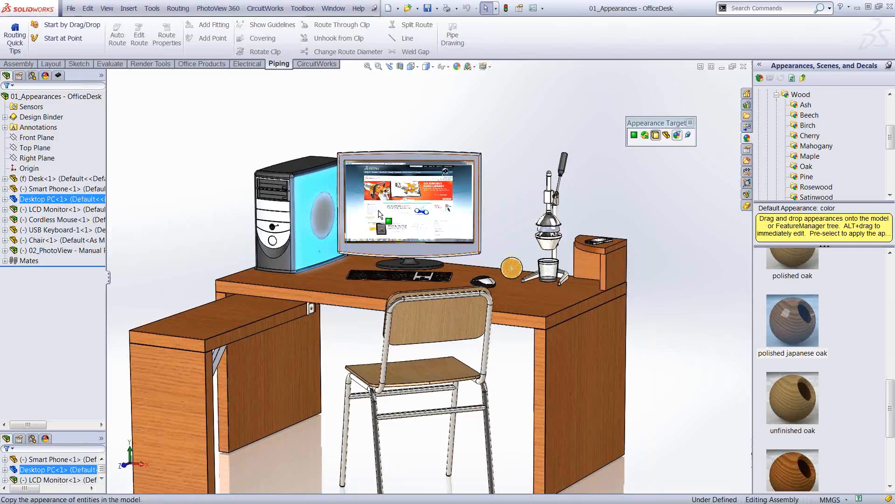
pyautogui.click(393, 252)
pyautogui.rightClick(392, 253)
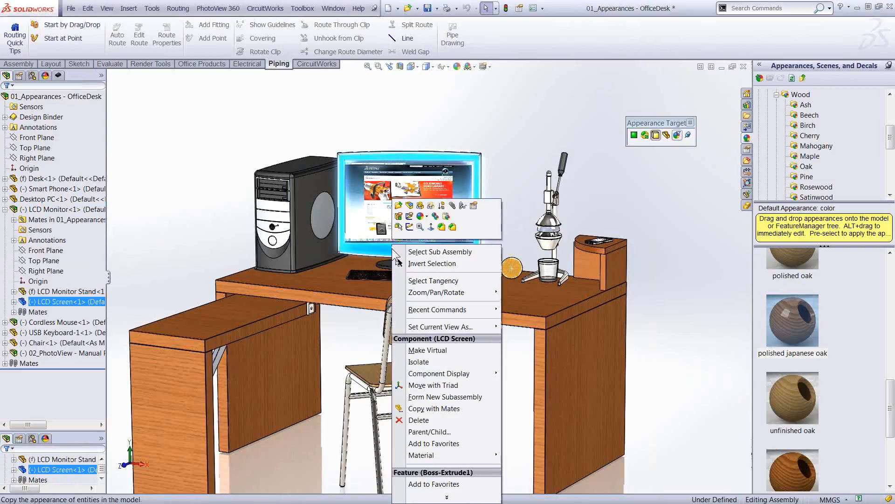
pyautogui.click(445, 218)
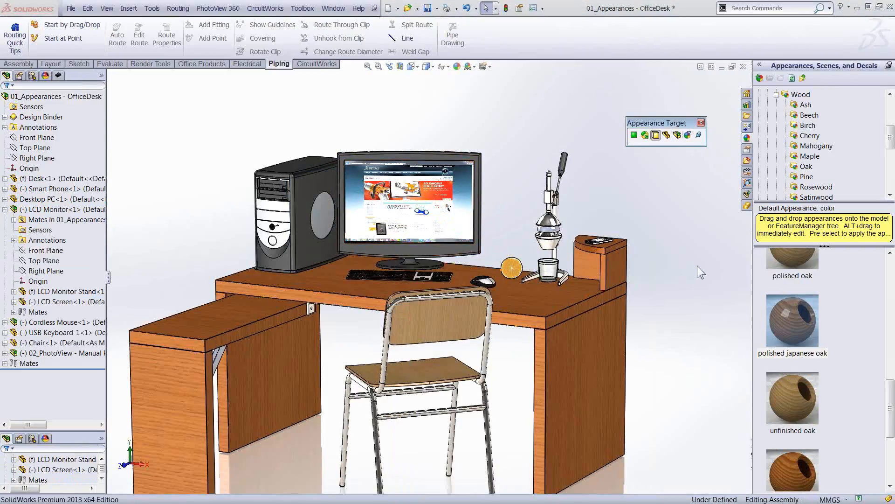
# Step: Open the Luxology Material Asset Sharing image from the Design Binder, review the shared materials, and close it without saving
pyautogui.scroll(-2, 596, 249)
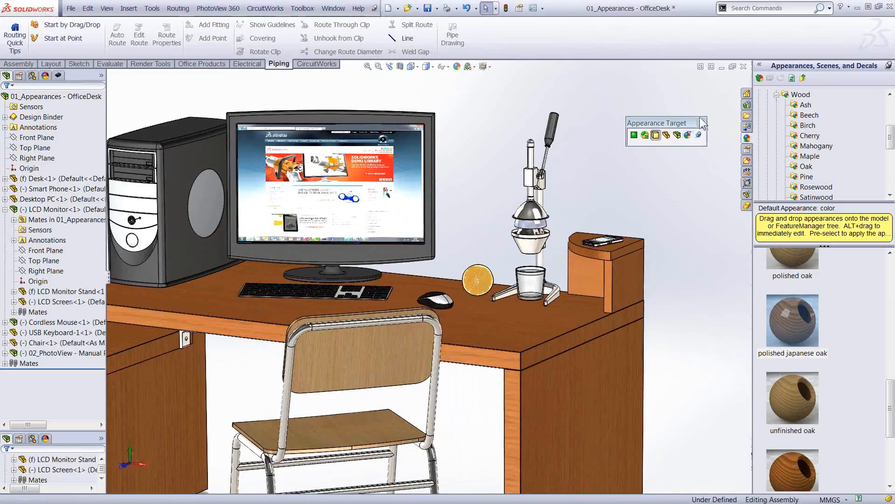
pyautogui.scroll(-3, 563, 261)
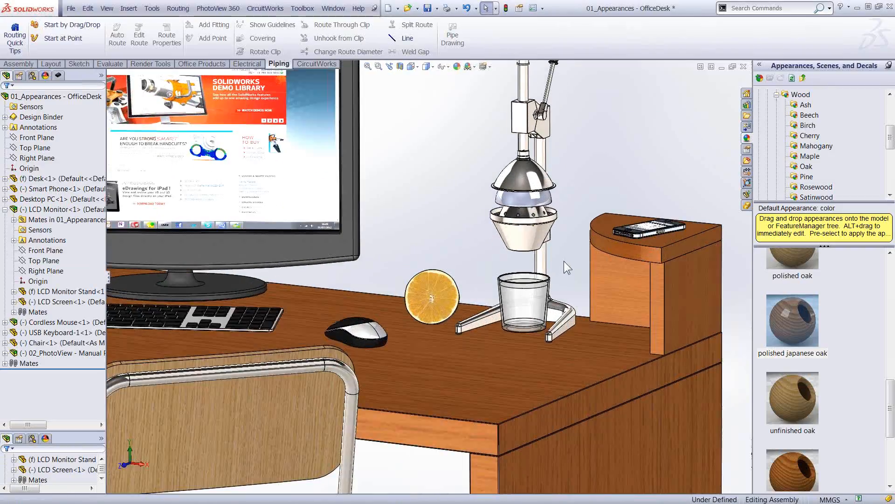
pyautogui.scroll(2, 564, 262)
pyautogui.scroll(-1, 560, 262)
pyautogui.scroll(-3, 560, 262)
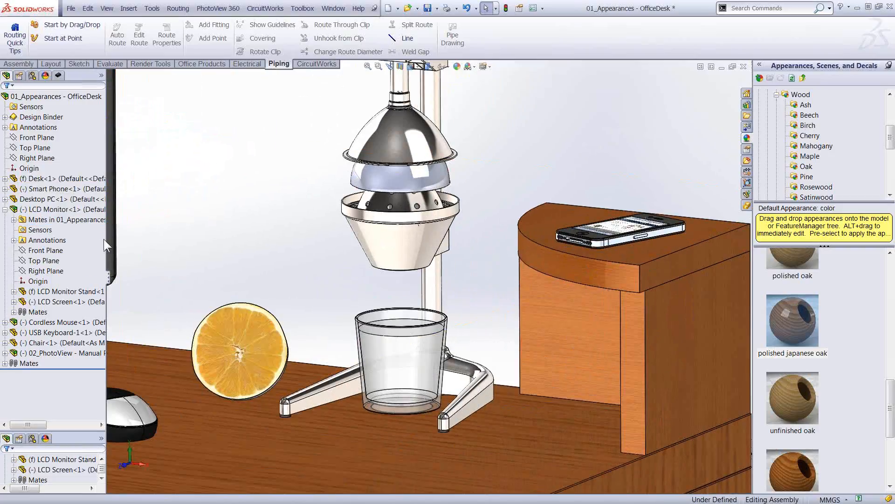
pyautogui.click(5, 117)
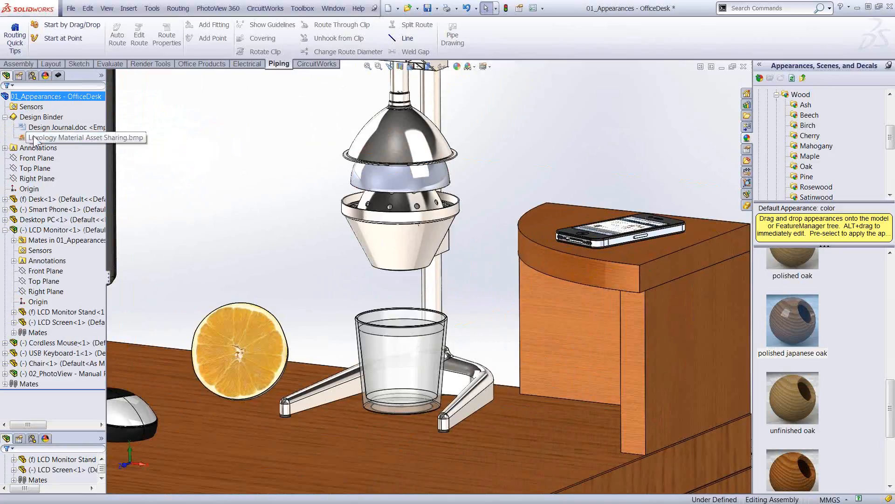
pyautogui.doubleClick(49, 138)
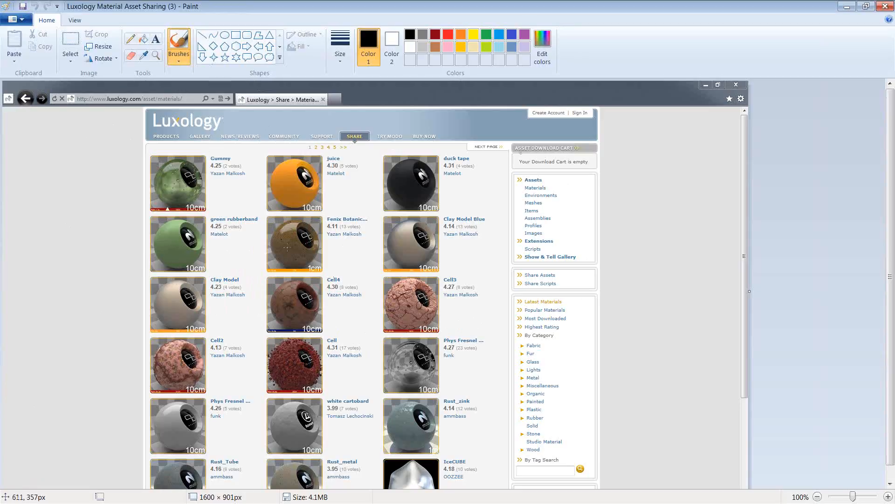
pyautogui.scroll(-2, 422, 292)
pyautogui.scroll(2, 413, 330)
pyautogui.click(884, 6)
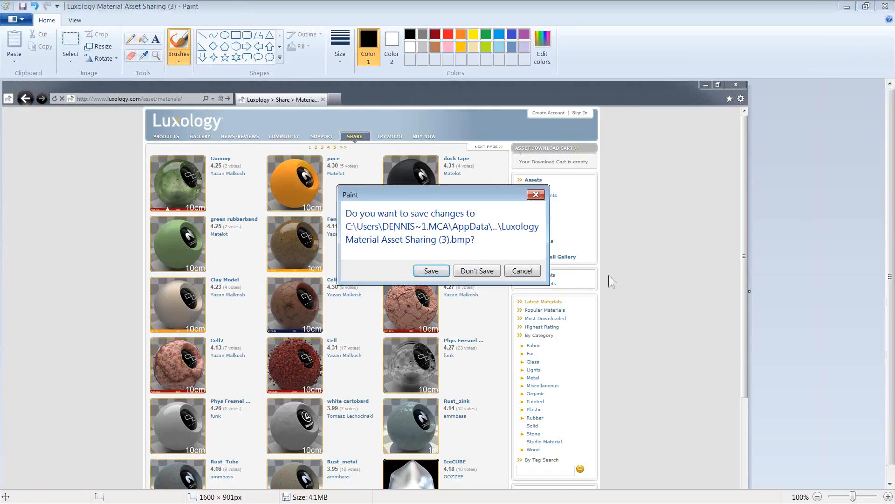
pyautogui.click(471, 271)
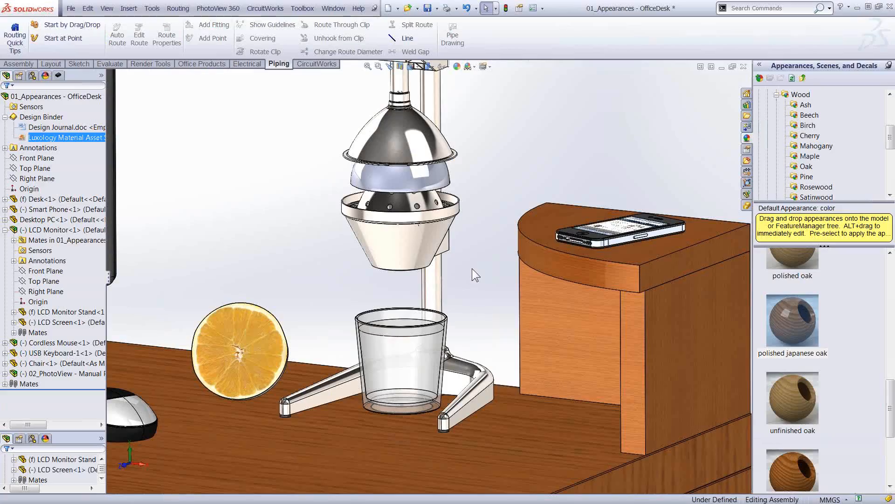
# Step: Apply the orange juice appearance from the organic Liquid category to the liquid body inside the drinking glass
pyautogui.moveTo(891, 139); pyautogui.dragTo(891, 172)
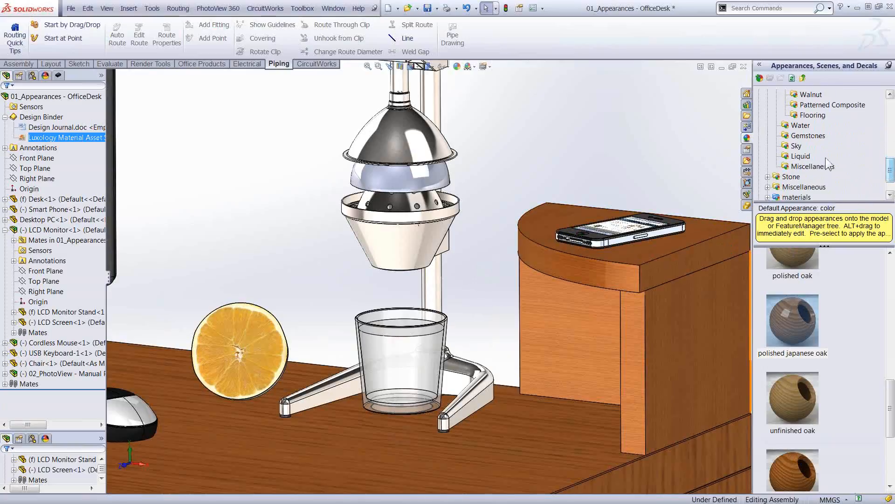
pyautogui.click(800, 156)
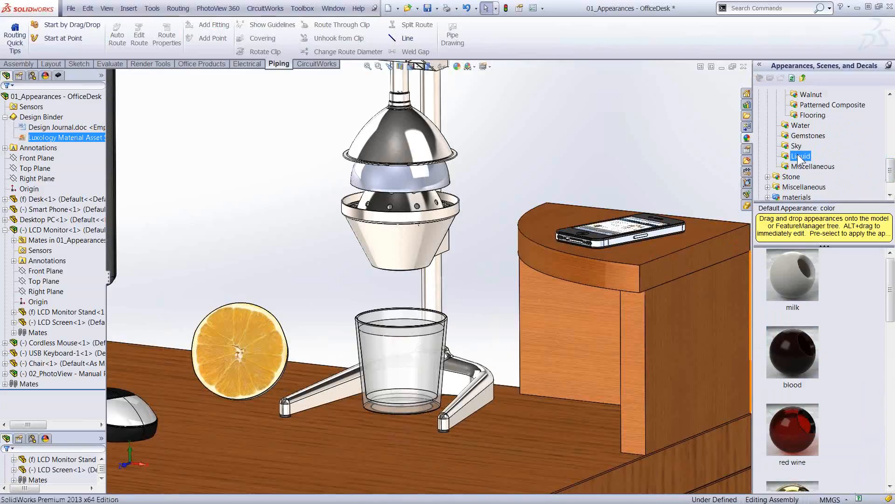
pyautogui.moveTo(892, 280); pyautogui.dragTo(869, 411)
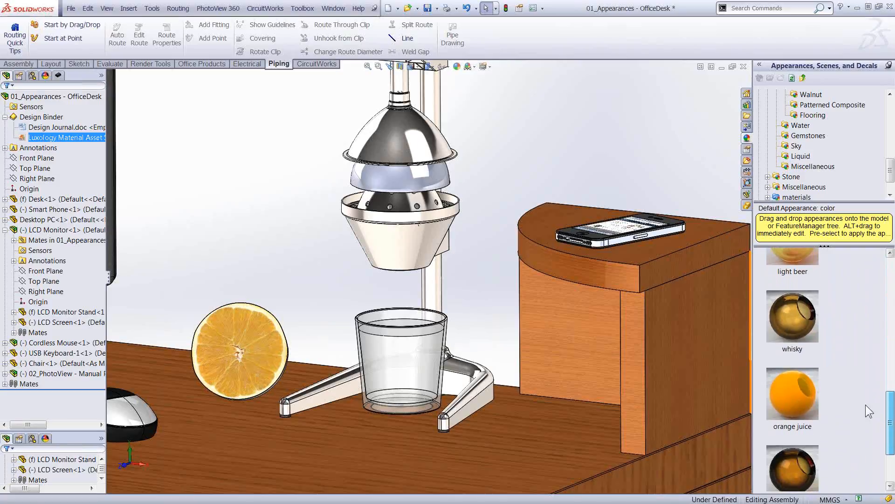
pyautogui.moveTo(793, 394); pyautogui.dragTo(405, 322)
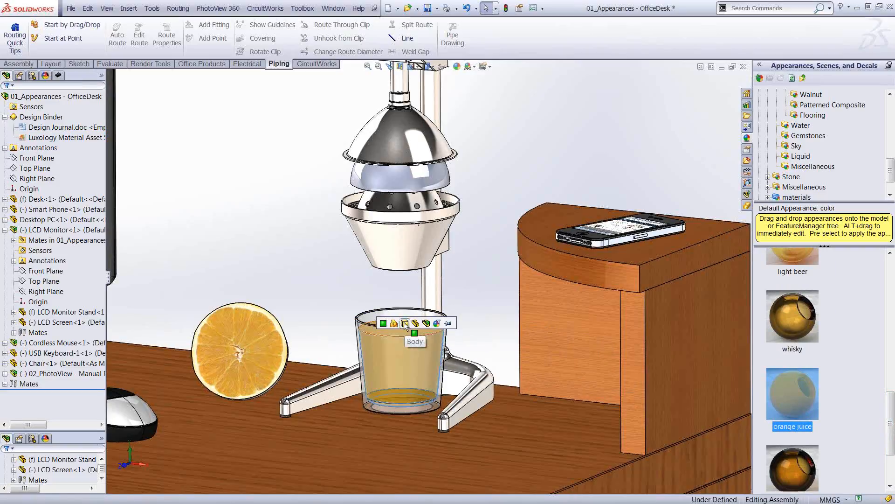
pyautogui.click(404, 323)
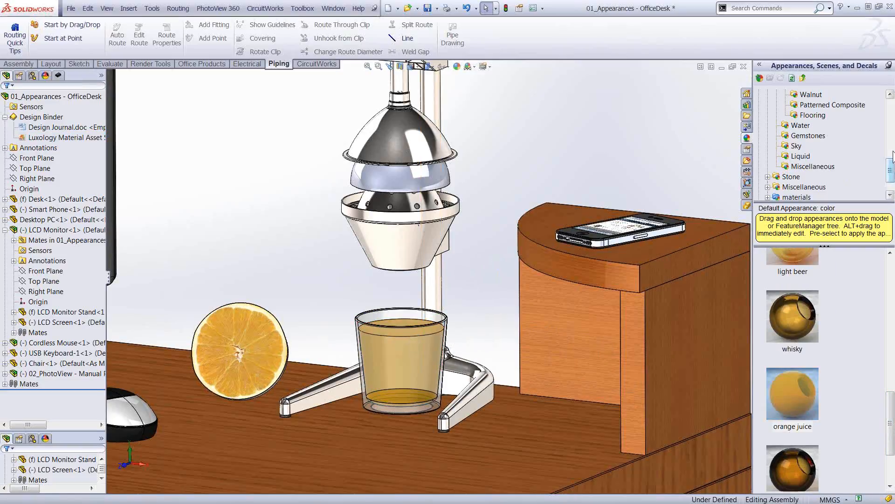
# Step: Apply the Modo Asset: Orange Skin appearance from the Luxology Appearances materials to the half orange in the juicer
pyautogui.click(801, 155)
pyautogui.scroll(-1, 801, 155)
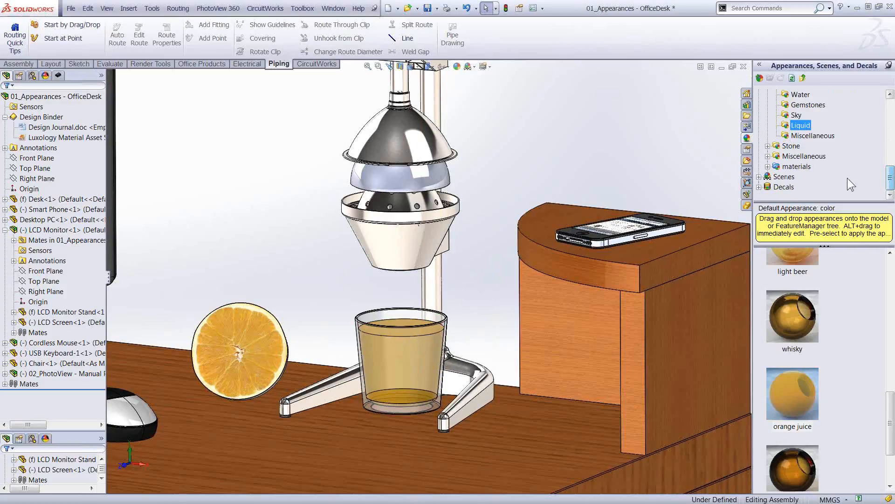
pyautogui.click(768, 167)
pyautogui.click(802, 147)
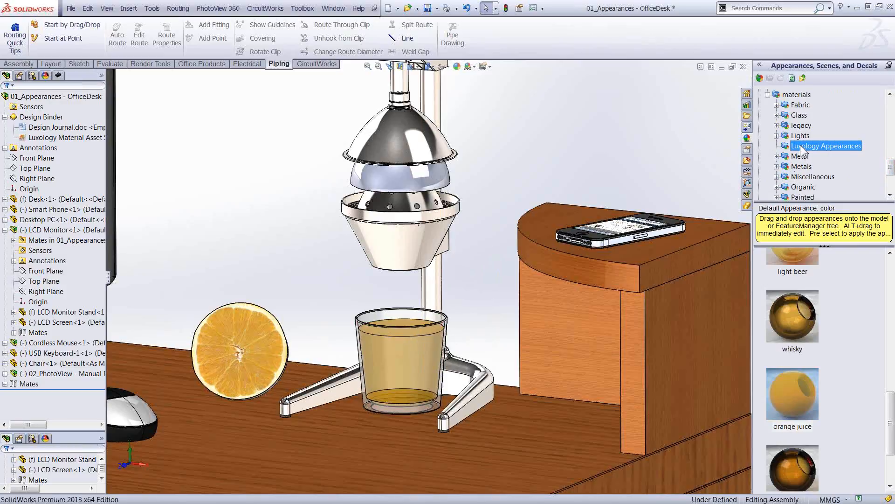
pyautogui.moveTo(891, 281); pyautogui.dragTo(890, 396)
pyautogui.moveTo(805, 371); pyautogui.dragTo(417, 187)
pyautogui.click(417, 185)
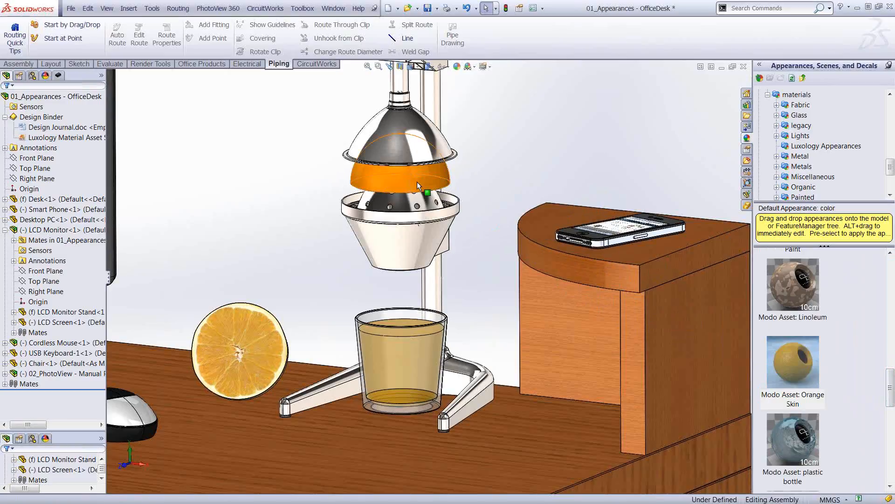
# Step: Preview the juicer scene in the PhotoView 360 preview window, reset the preview, and close it
pyautogui.scroll(-3, 393, 208)
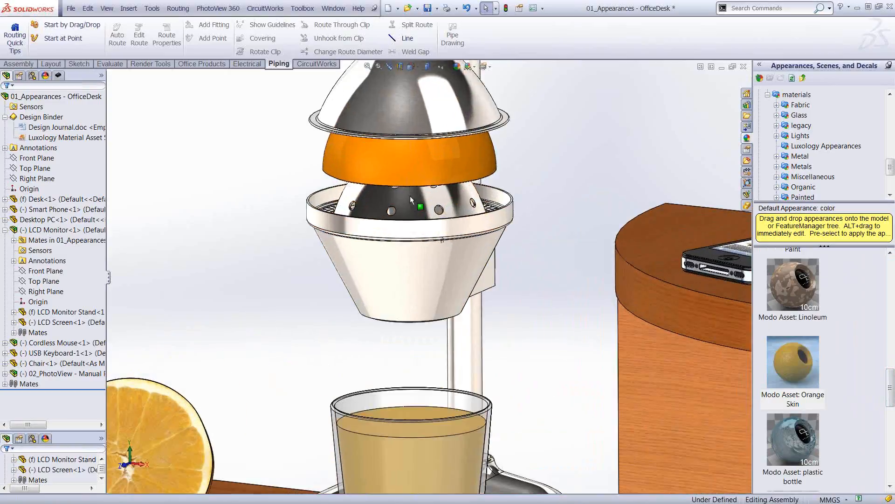
pyautogui.scroll(2, 410, 195)
pyautogui.scroll(-1, 411, 197)
pyautogui.scroll(1, 449, 285)
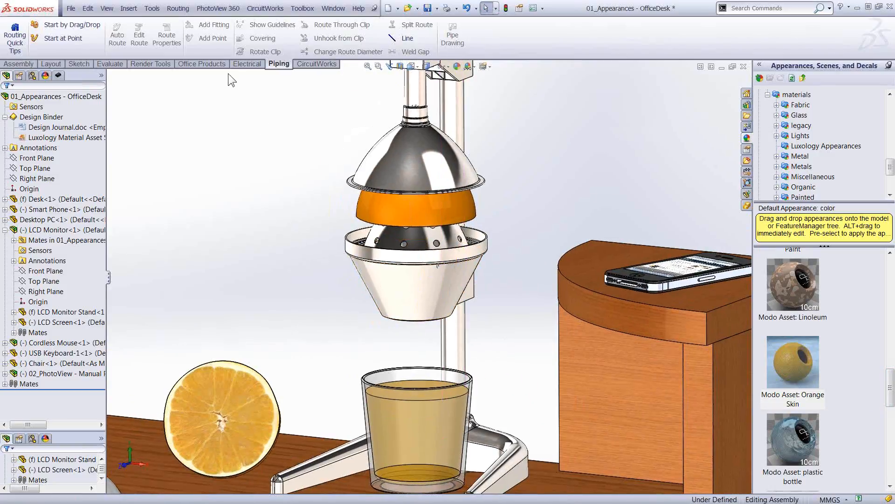
pyautogui.click(143, 66)
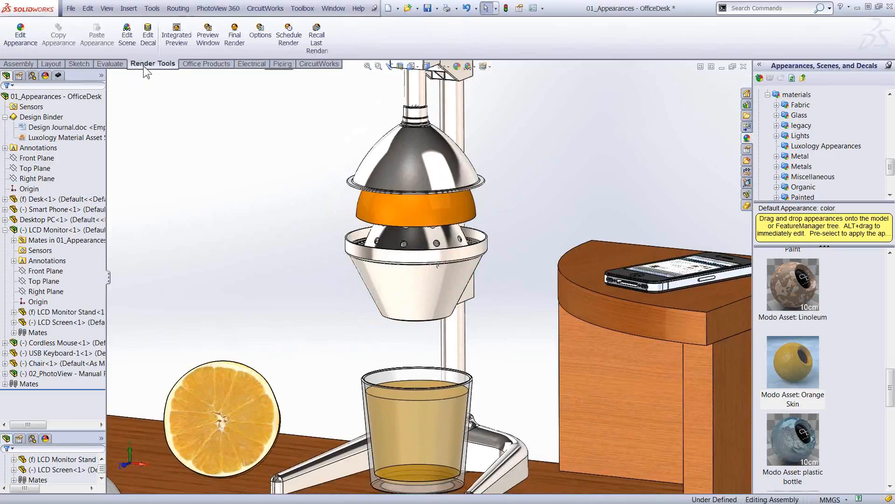
pyautogui.click(209, 37)
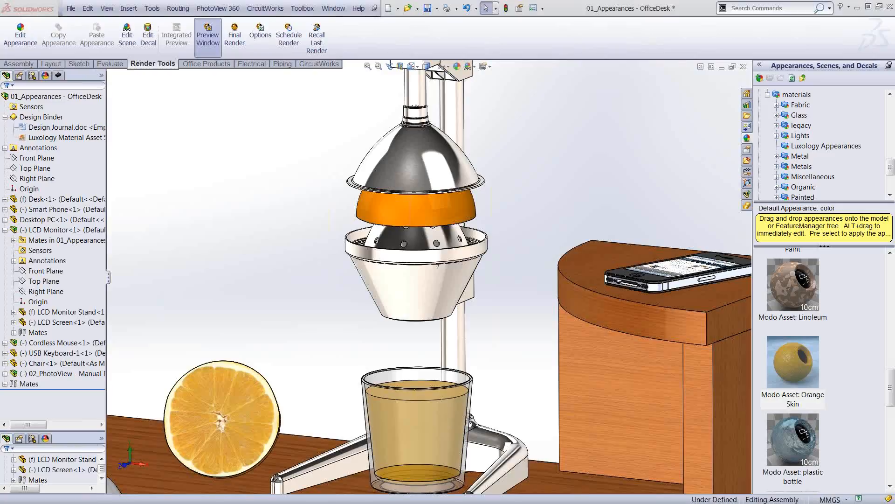
pyautogui.moveTo(894, 140); pyautogui.dragTo(284, 111)
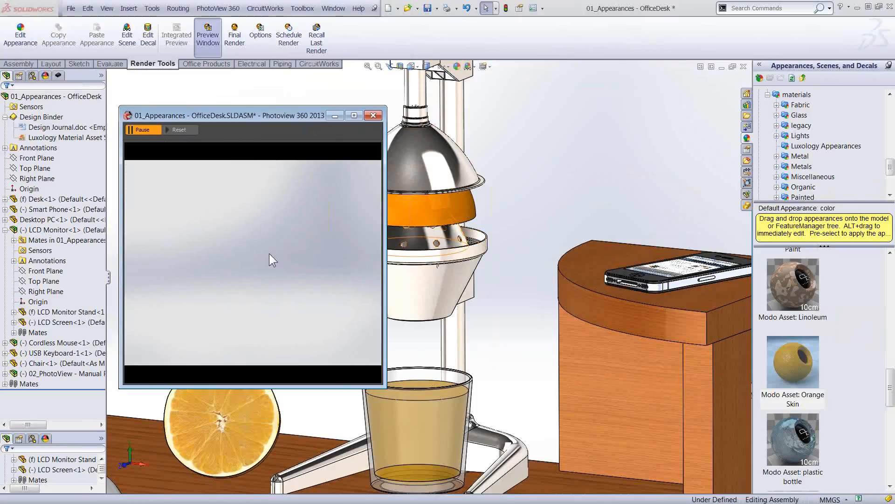
pyautogui.click(178, 131)
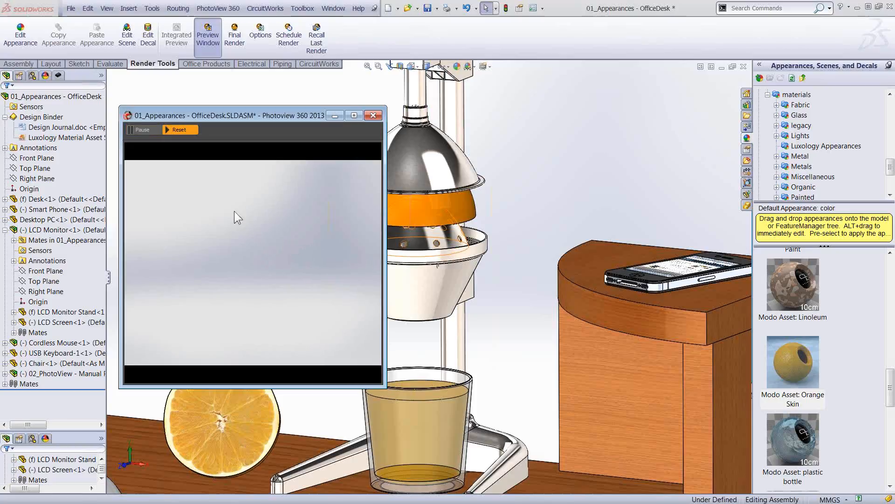
pyautogui.moveTo(278, 114); pyautogui.dragTo(283, 144)
pyautogui.click(380, 142)
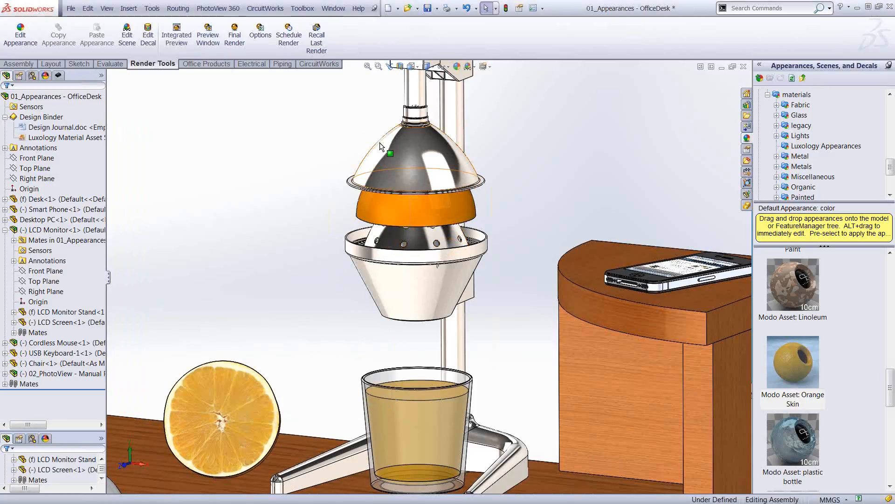
# Step: Reframe the juicer and run the PhotoView 360 preview again, reset it, and close the preview window
pyautogui.press('z')
pyautogui.press('z')
pyautogui.scroll(-3, 512, 180)
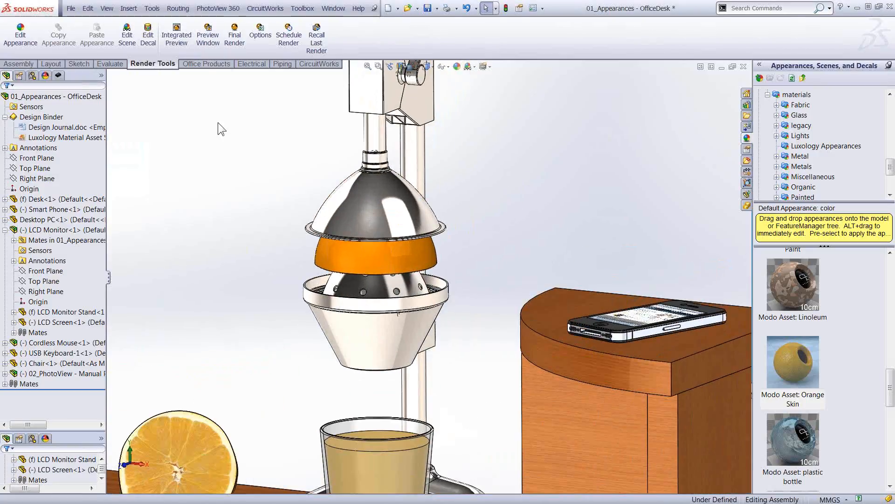
pyautogui.click(208, 39)
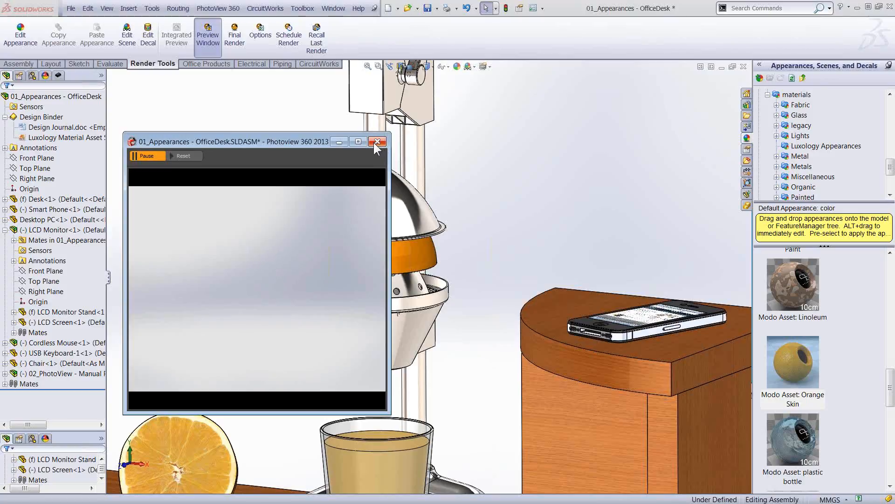
pyautogui.click(183, 156)
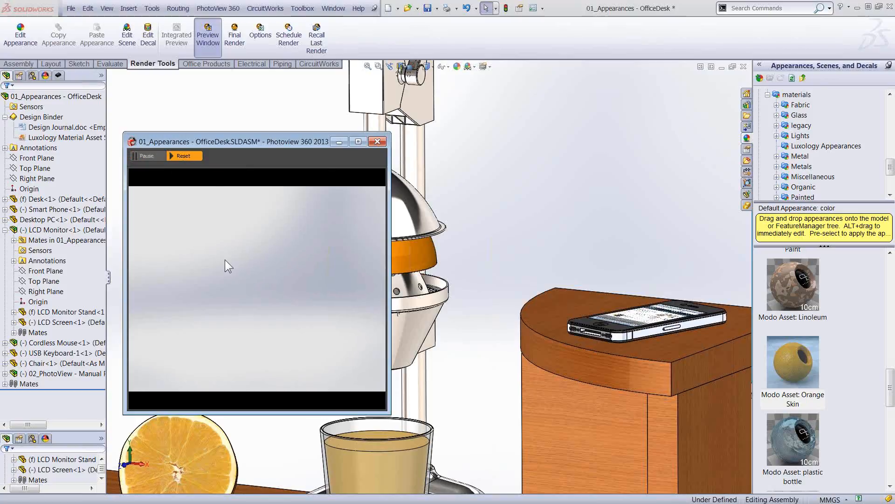
pyautogui.click(377, 141)
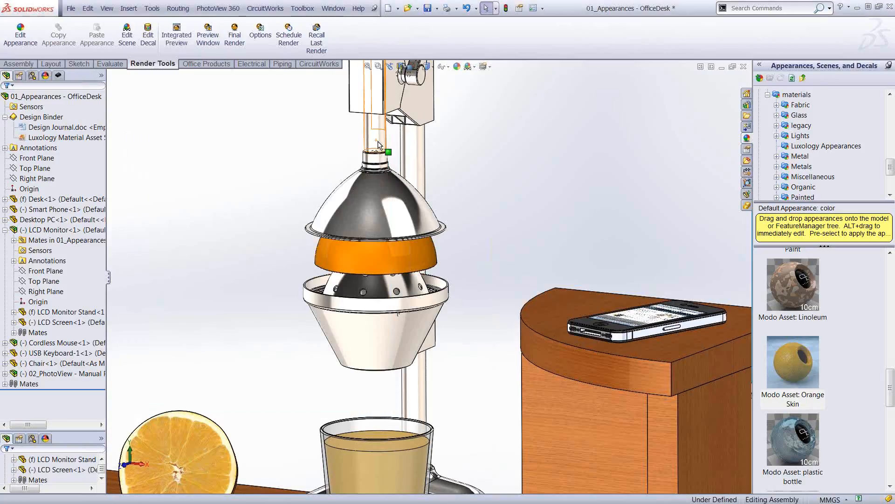
# Step: Try a final render of a wider view showing the juicer, orange slice and side table
pyautogui.scroll(4, 491, 260)
pyautogui.scroll(-2, 486, 262)
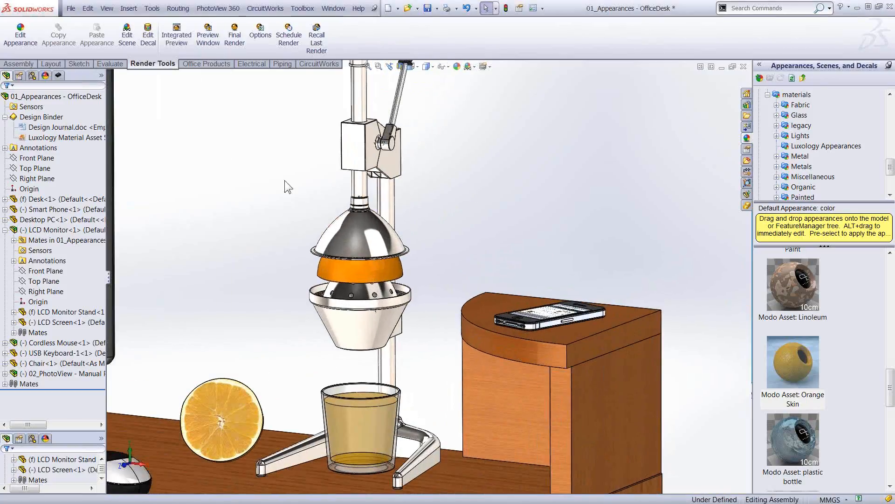
pyautogui.click(237, 37)
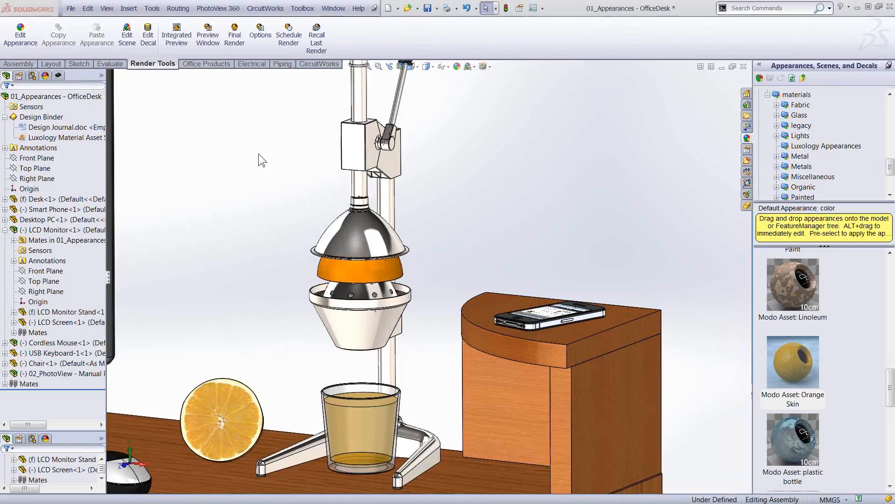
pyautogui.click(236, 40)
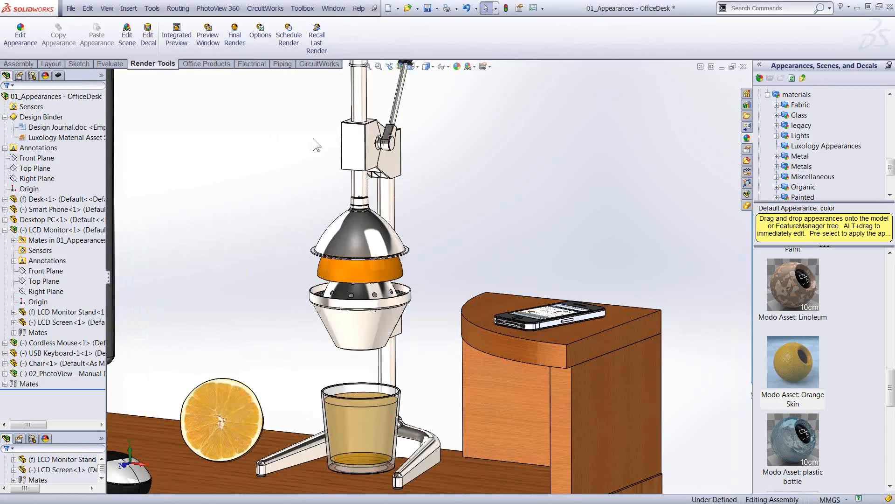
pyautogui.click(858, 8)
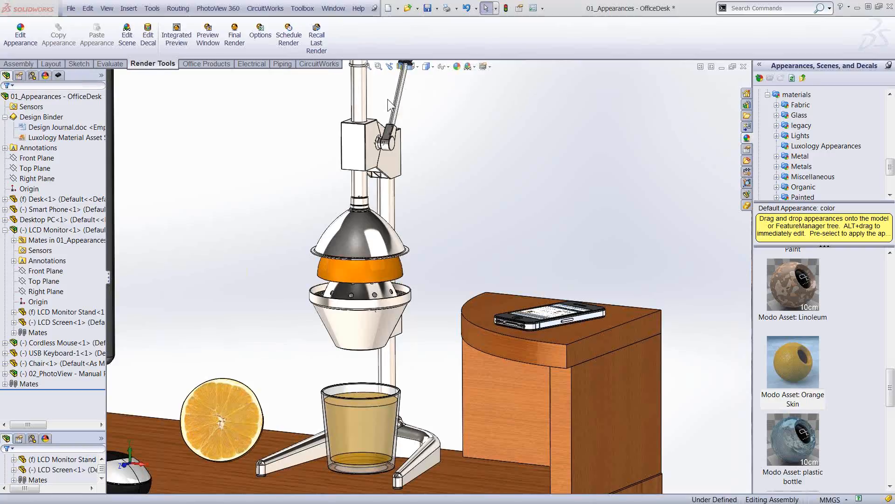
# Step: Turn off Network Rendering in the PhotoView 360 options and run the final render of the scene
pyautogui.click(260, 34)
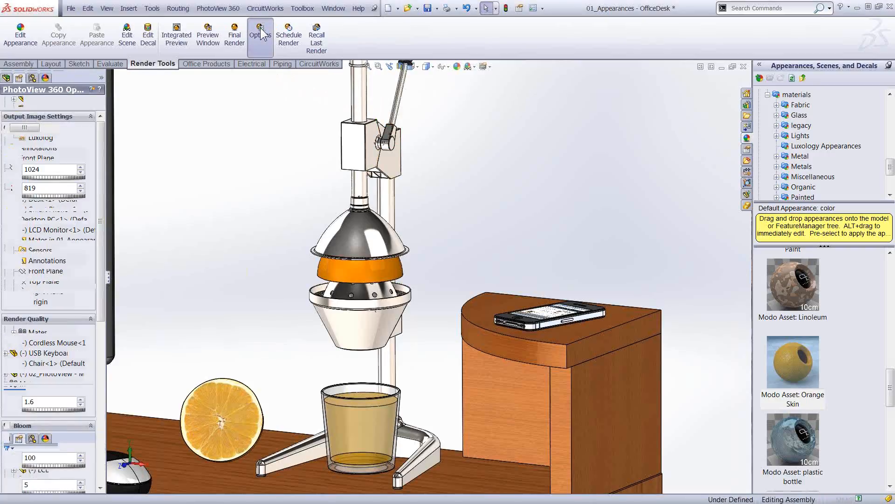
pyautogui.moveTo(102, 310); pyautogui.dragTo(107, 480)
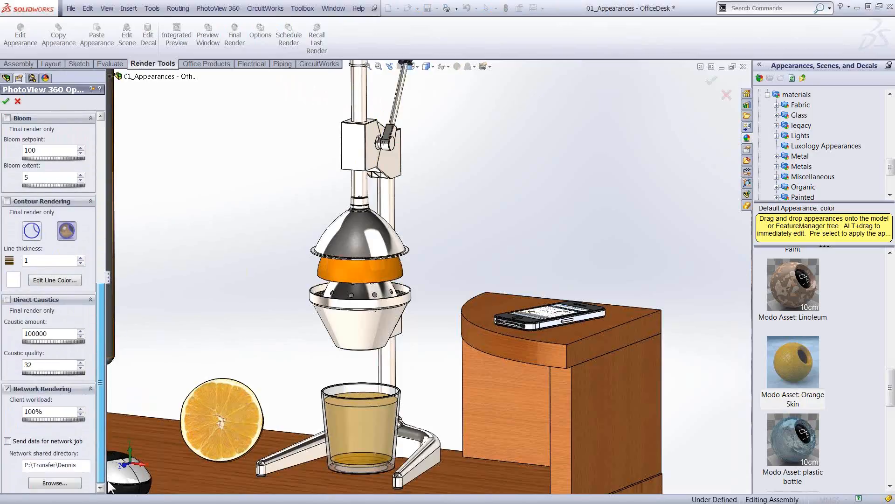
pyautogui.click(7, 390)
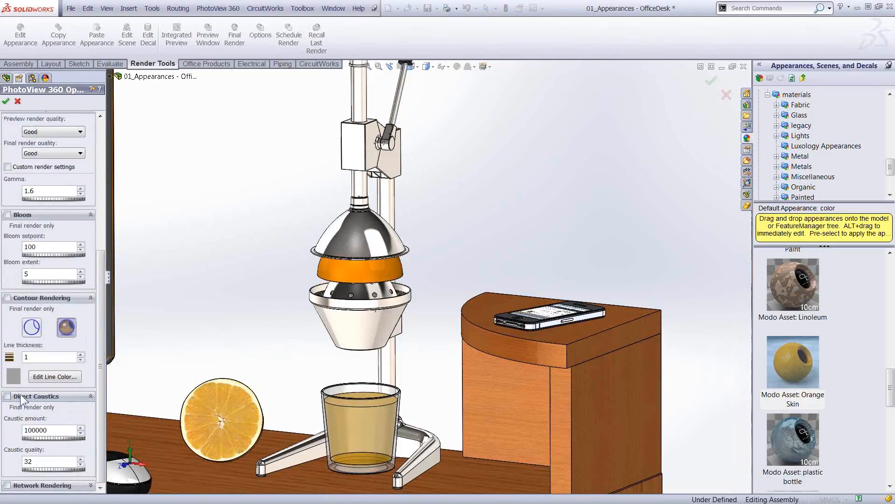
pyautogui.moveTo(103, 411); pyautogui.dragTo(104, 273)
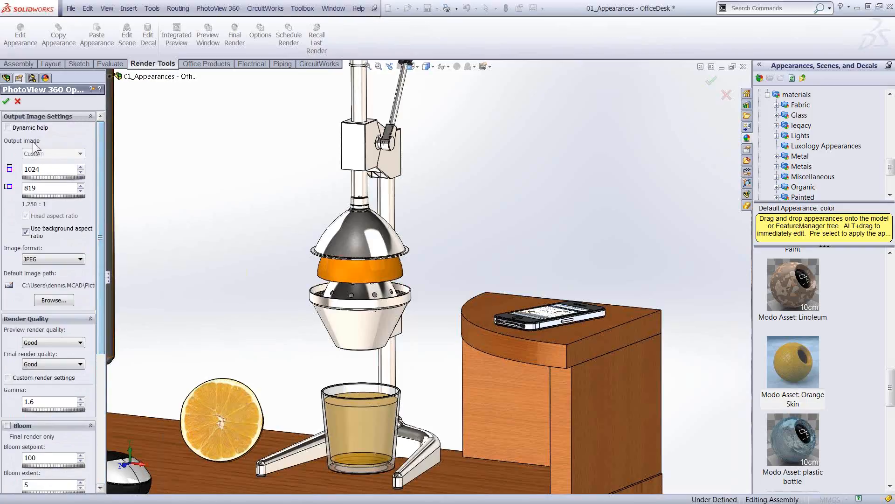
pyautogui.click(6, 101)
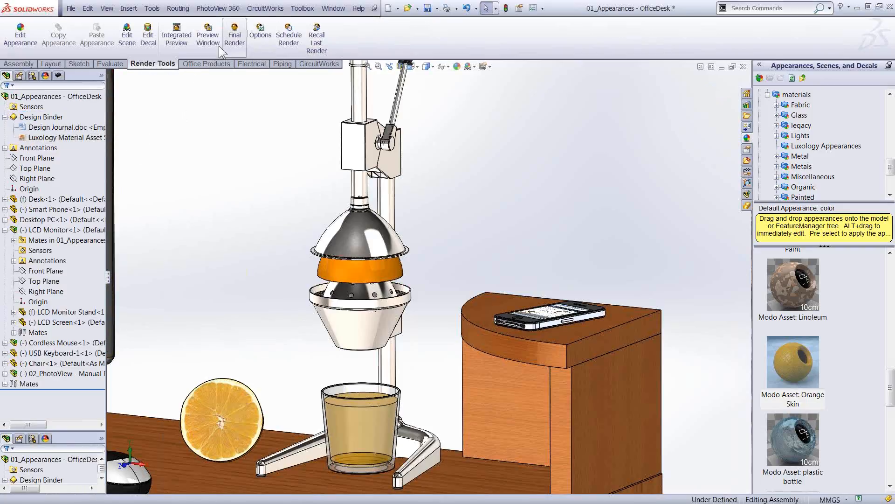
pyautogui.click(235, 37)
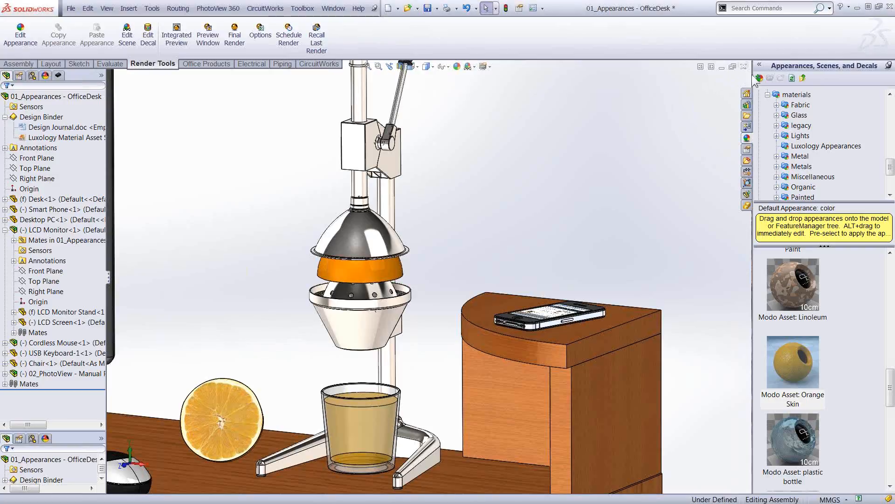
# Step: Close the OfficeDesk assembly and the GEARBOX assembly
pyautogui.click(890, 72)
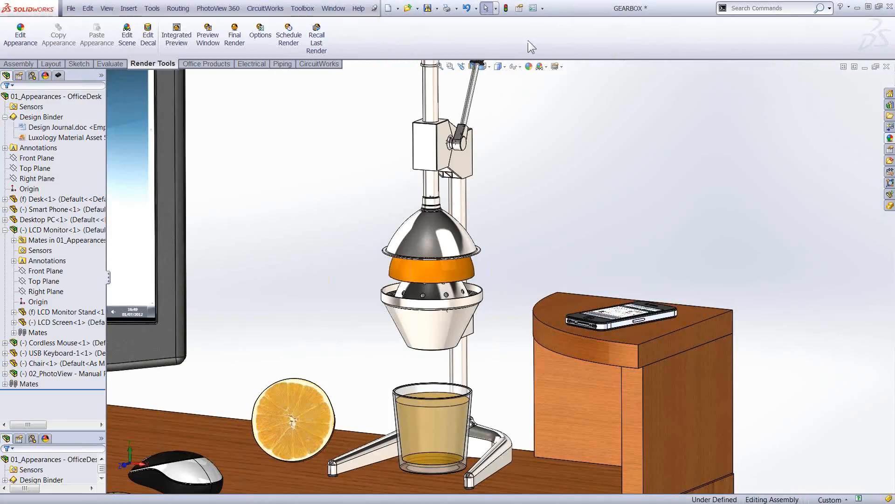
pyautogui.click(333, 8)
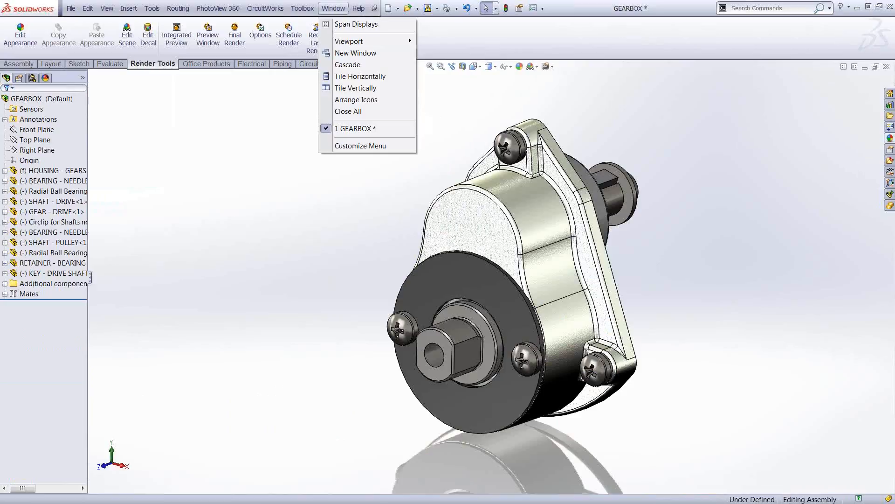
pyautogui.click(889, 67)
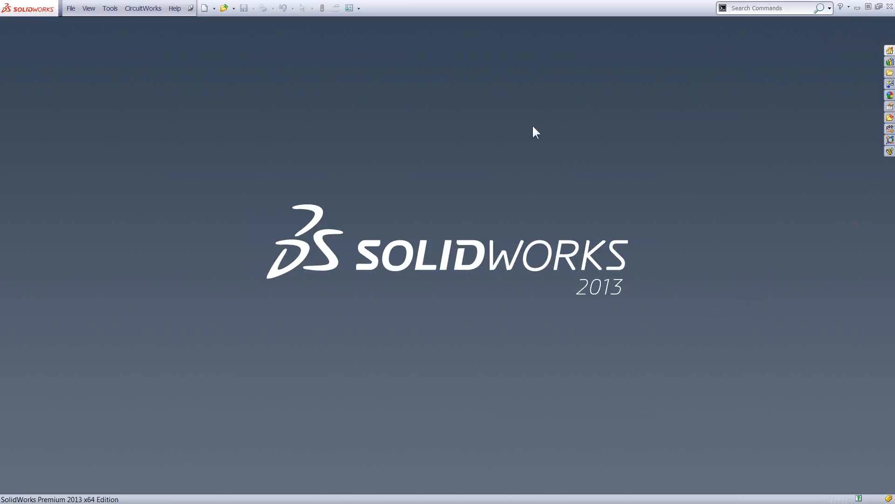
# Step: Open the ECAD file CircuitWorks.asc in CircuitWorks and close the duplicate board window
pyautogui.click(144, 7)
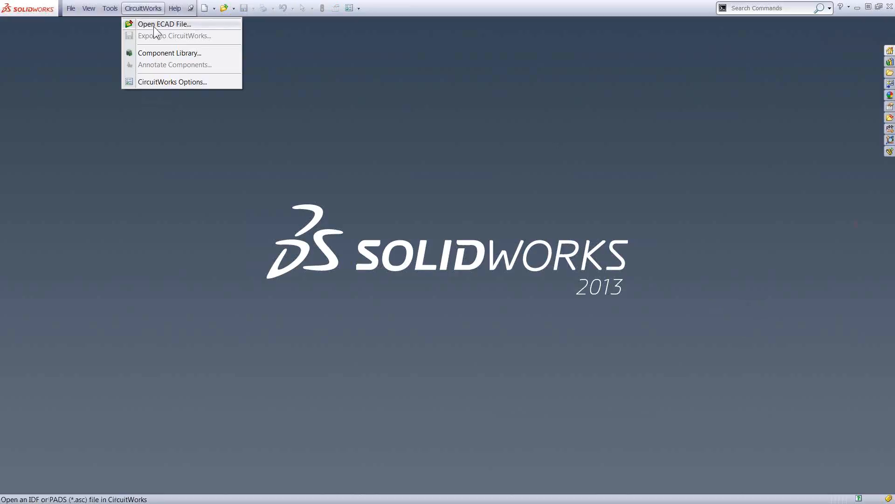
pyautogui.click(154, 26)
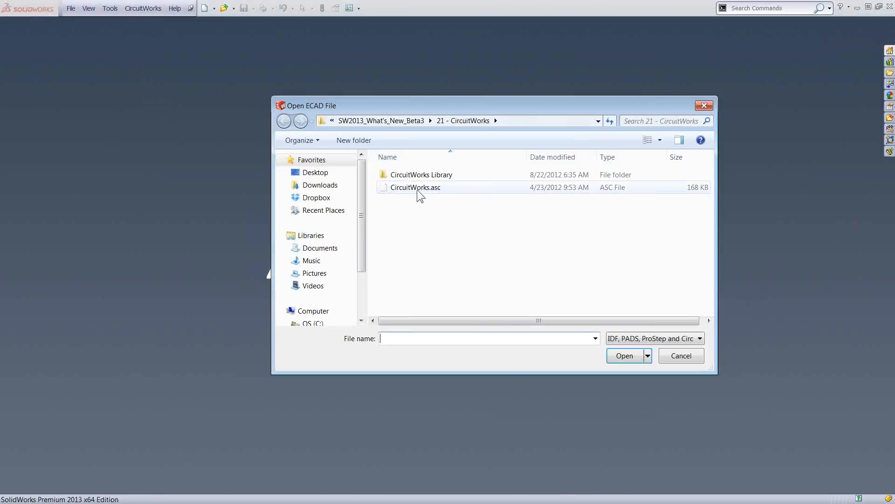
pyautogui.click(416, 188)
pyautogui.click(625, 356)
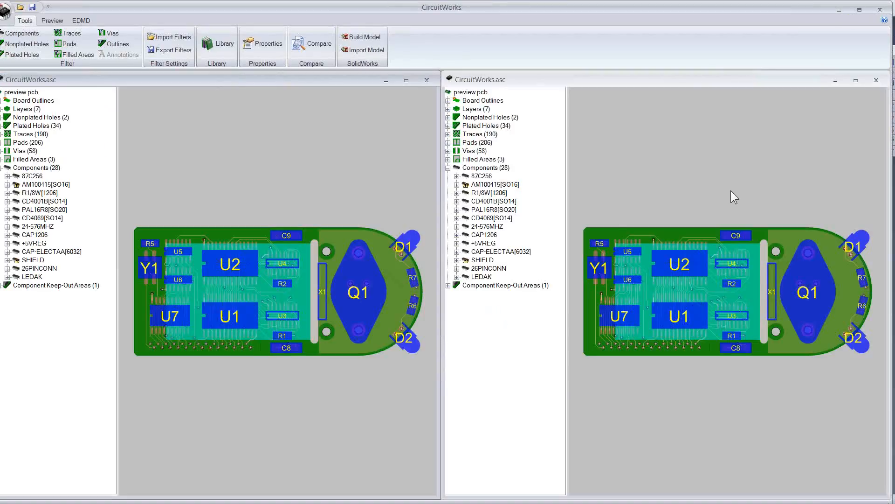
pyautogui.click(876, 82)
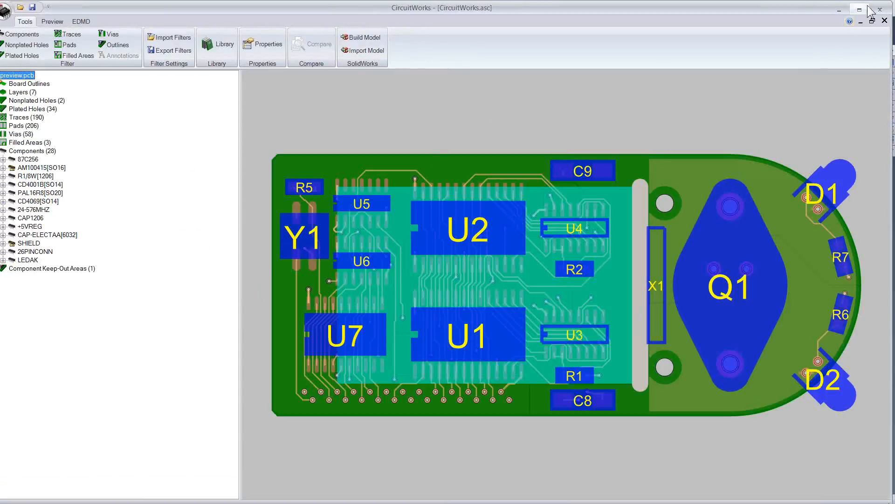
# Step: Maximize the application window with the board document filling its workspace
pyautogui.click(872, 21)
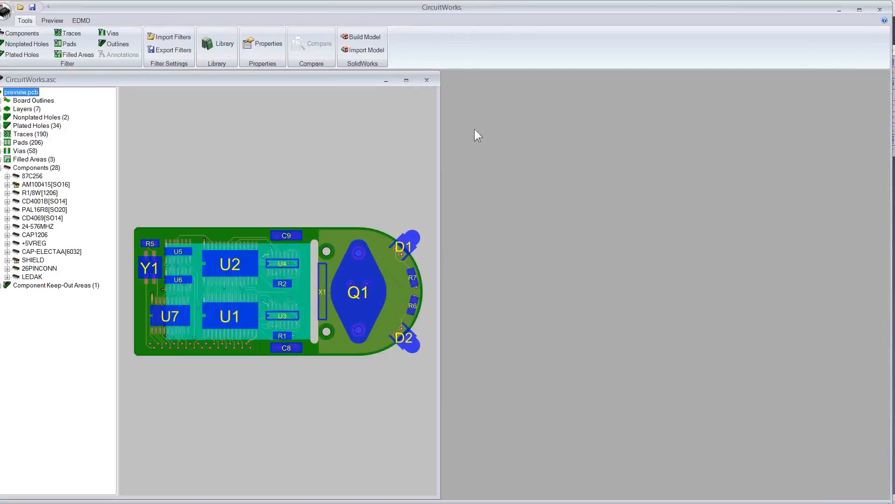
pyautogui.click(407, 79)
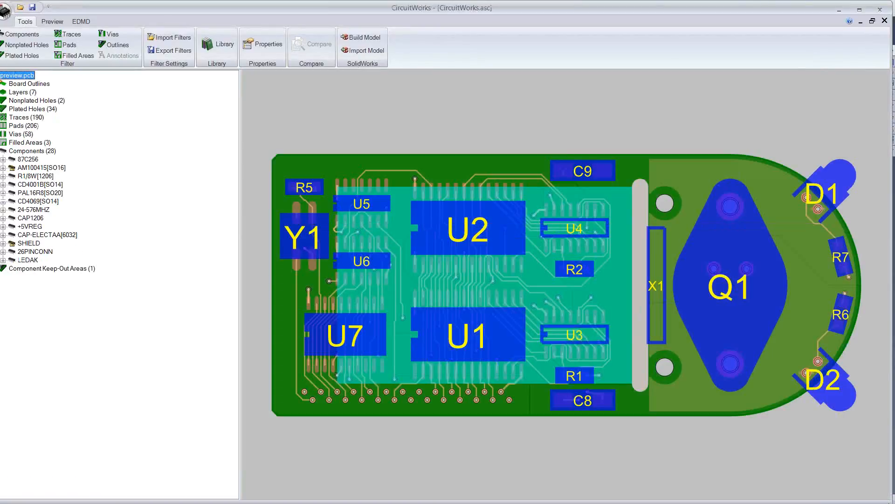
pyautogui.click(859, 9)
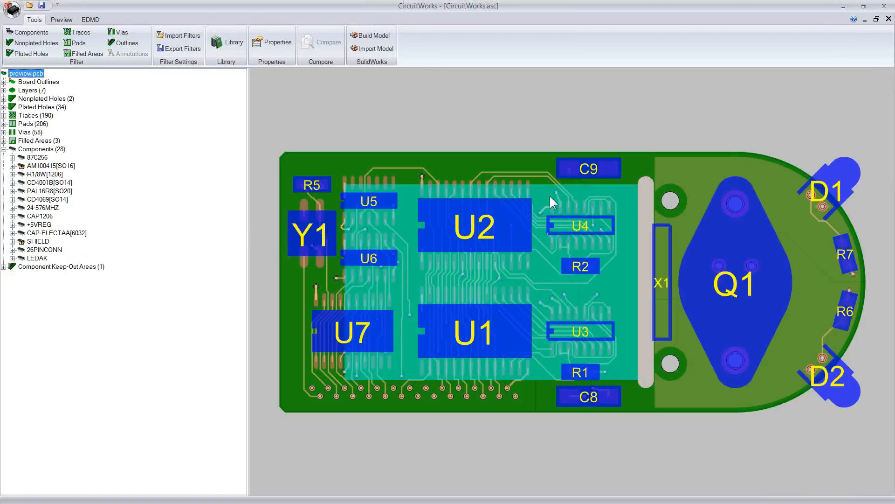
# Step: Inspect the board outline's cutout and the component-side and power-plane entries among the board layers
pyautogui.click(3, 82)
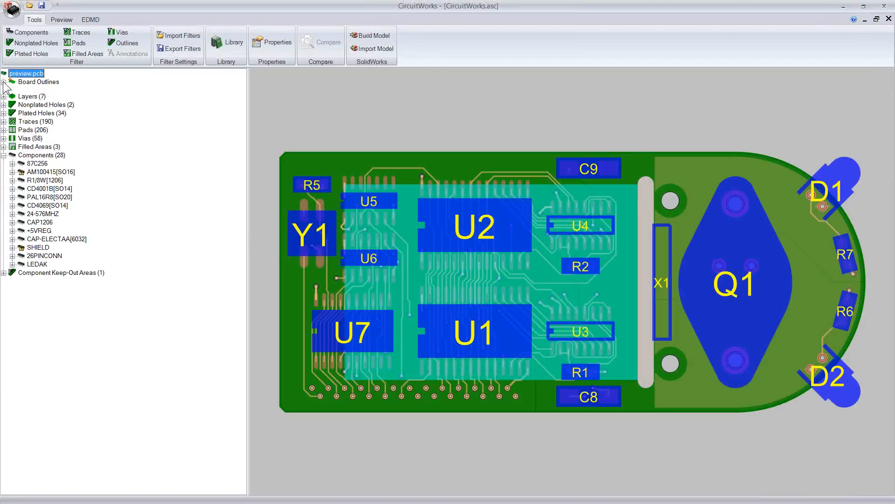
pyautogui.click(35, 98)
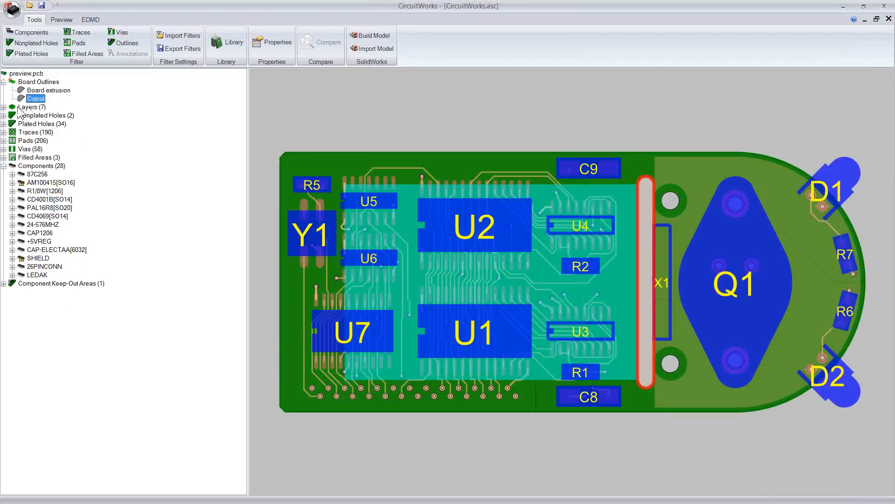
pyautogui.doubleClick(27, 107)
pyautogui.click(42, 115)
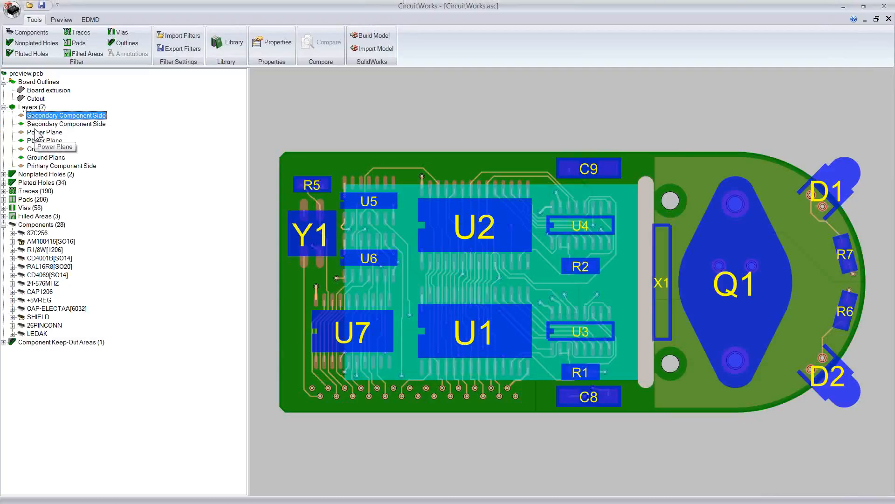
pyautogui.click(36, 124)
pyautogui.click(38, 132)
pyautogui.click(39, 141)
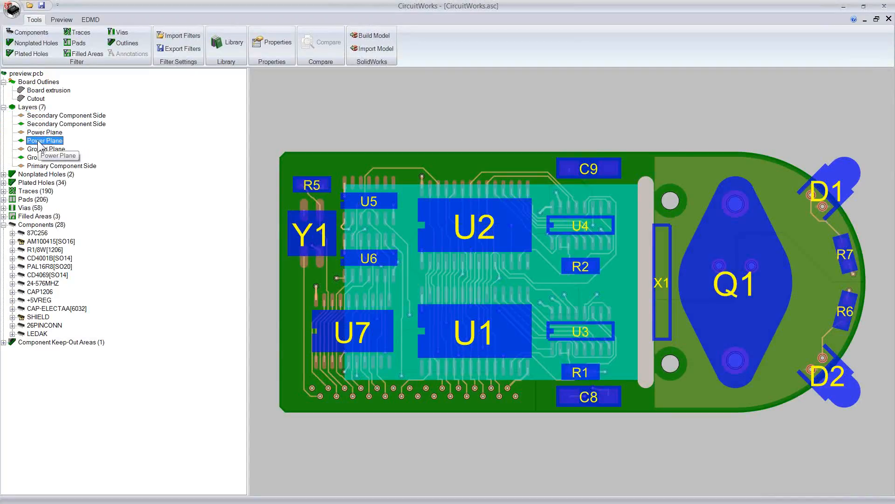
pyautogui.click(4, 108)
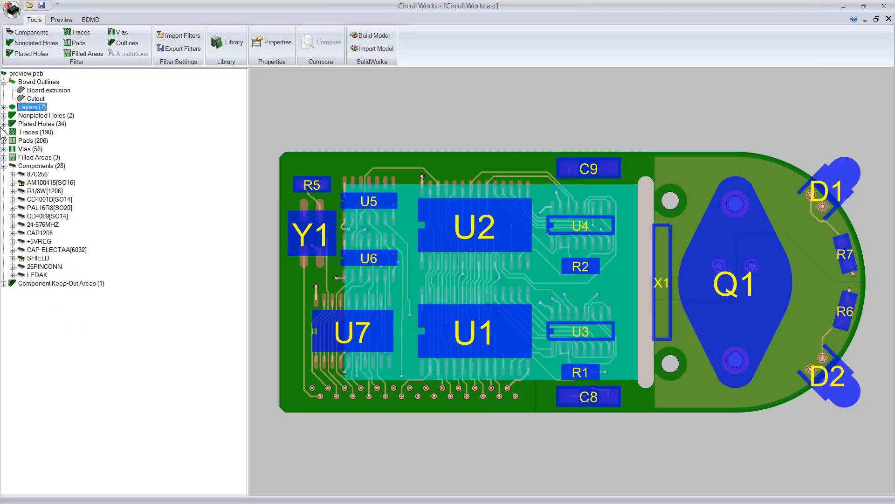
# Step: Review the plated holes and highlight the nonplated holes, vias and pads on the board
pyautogui.click(4, 123)
pyautogui.click(35, 123)
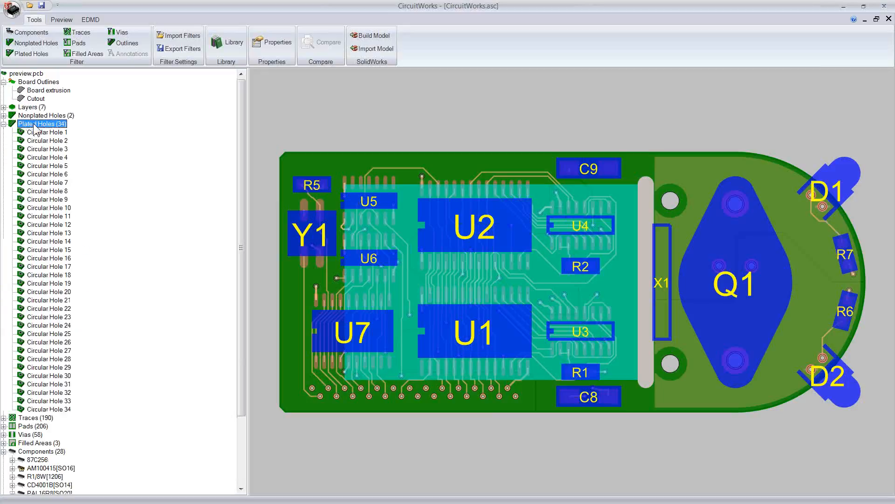
pyautogui.click(4, 124)
pyautogui.click(31, 116)
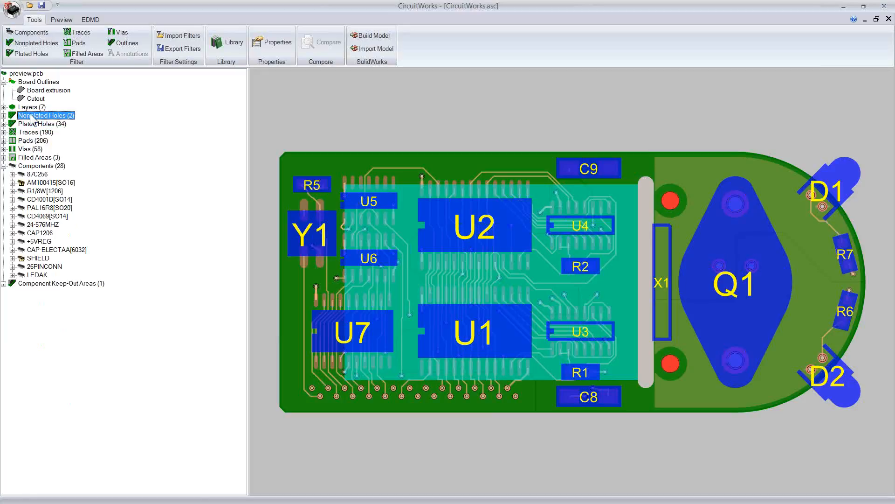
pyautogui.click(27, 149)
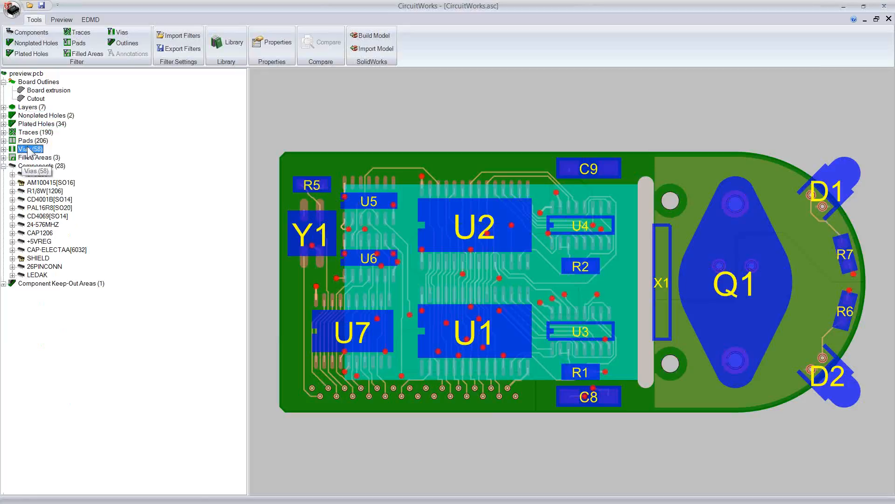
pyautogui.click(29, 142)
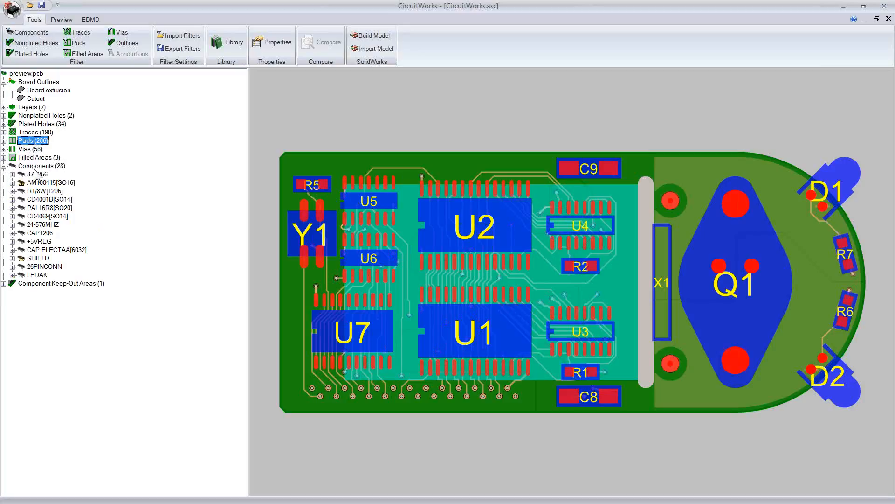
# Step: Set the height of component AM100415[SO16] to 1 mm in its properties
pyautogui.click(27, 184)
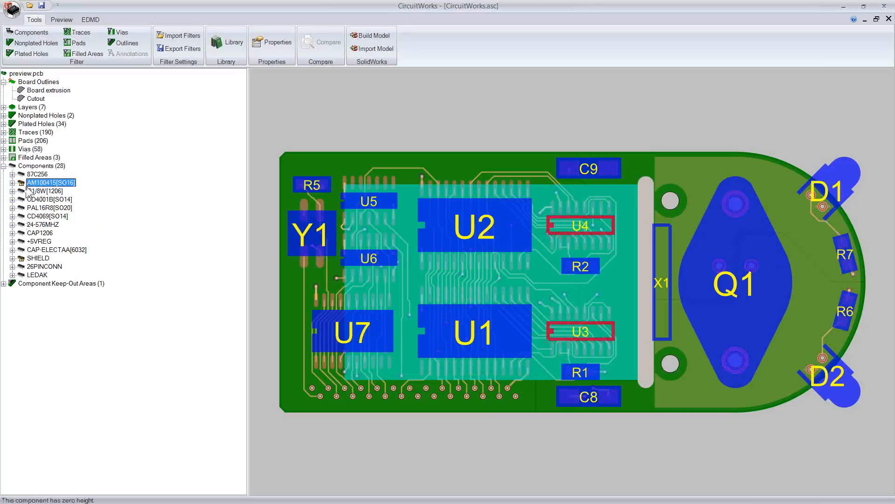
pyautogui.rightClick(44, 182)
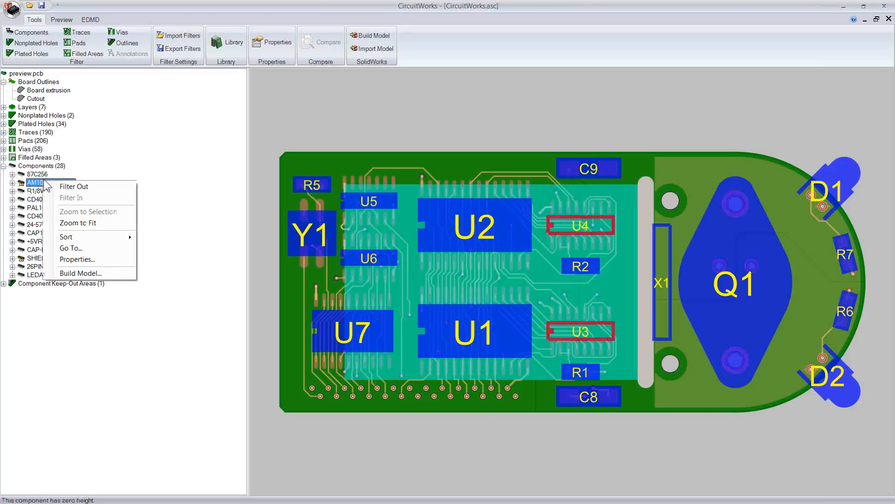
pyautogui.click(75, 260)
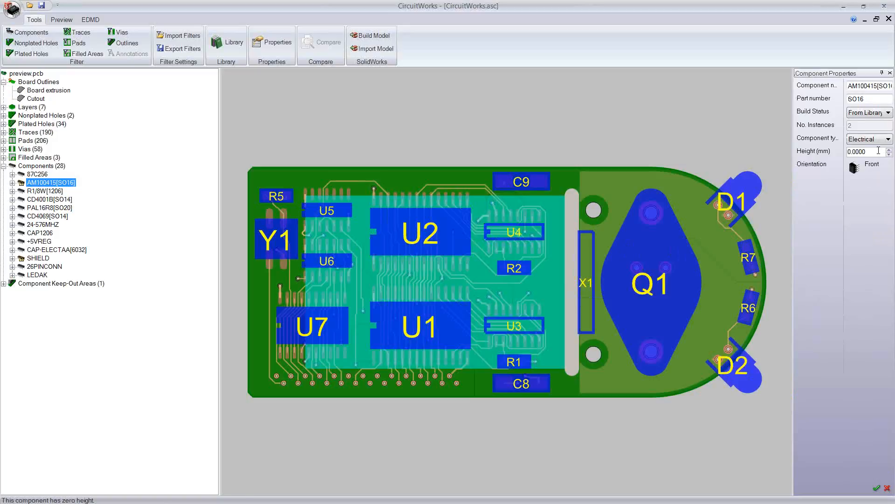
pyautogui.click(864, 151)
pyautogui.moveTo(865, 151); pyautogui.dragTo(779, 148)
pyautogui.write('1')
pyautogui.press('Return')
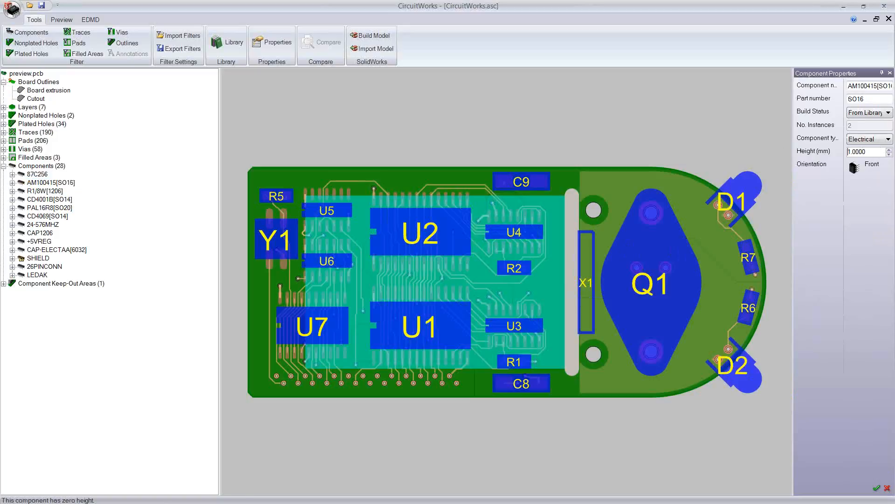
# Step: Set the height of the SHIELD component to 1 mm
pyautogui.click(35, 258)
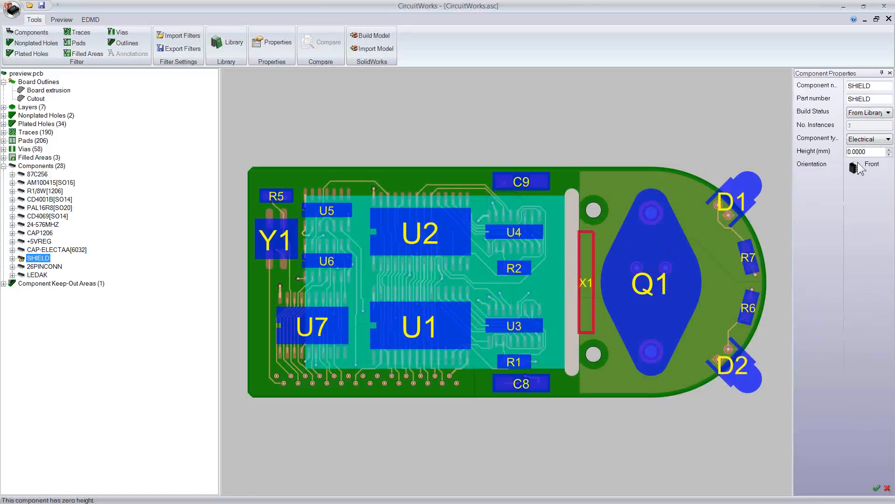
pyautogui.moveTo(865, 151); pyautogui.dragTo(848, 152)
pyautogui.write('1')
pyautogui.press('Return')
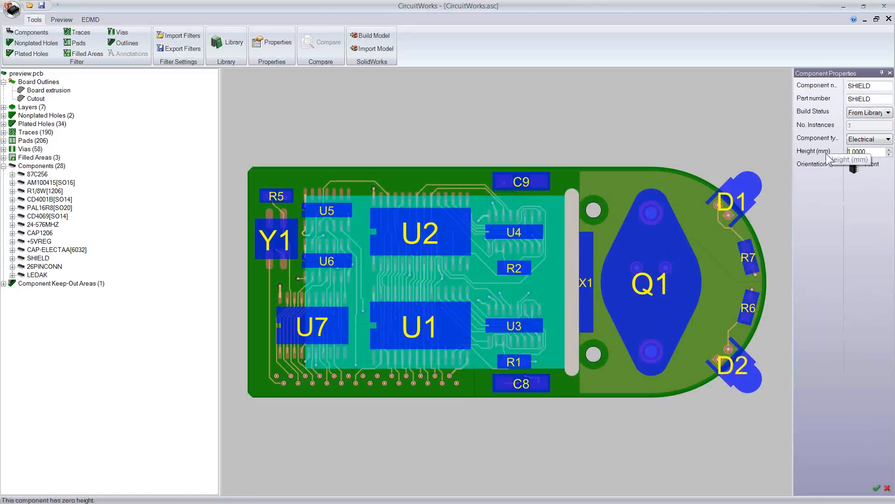
# Step: Filter out the single area listed under Component Keep-Out Areas
pyautogui.click(4, 283)
pyautogui.rightClick(39, 292)
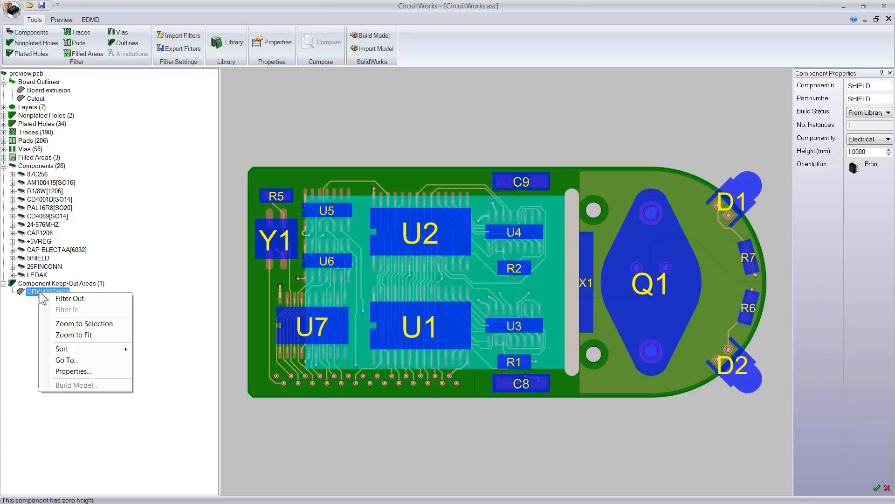
pyautogui.click(70, 299)
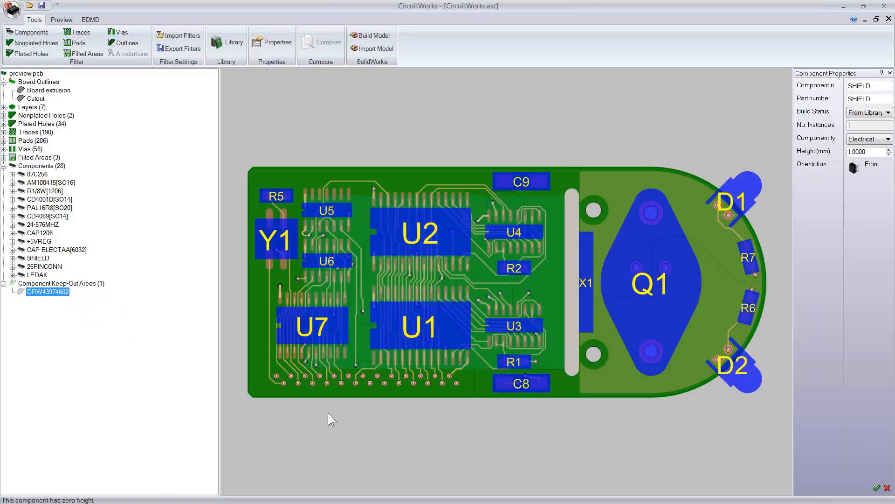
pyautogui.click(589, 149)
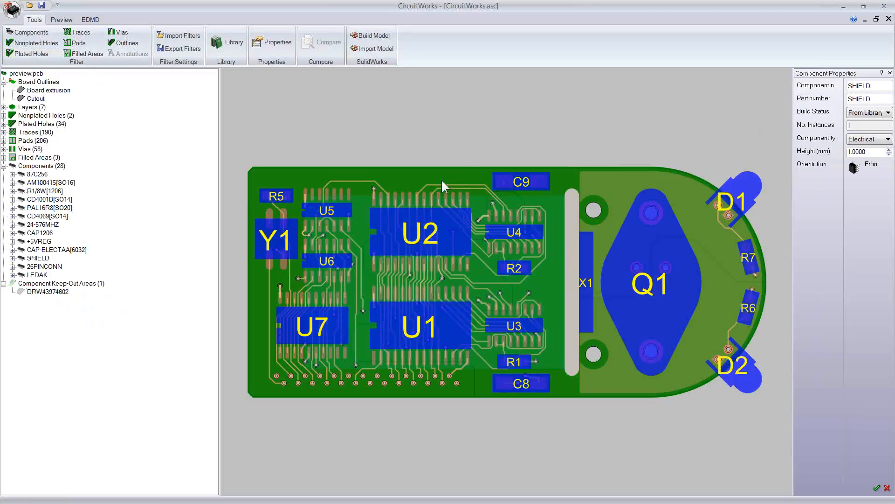
# Step: Build the board model including its pads and traces, and switch to SolidWorks to view the assembly
pyautogui.click(373, 36)
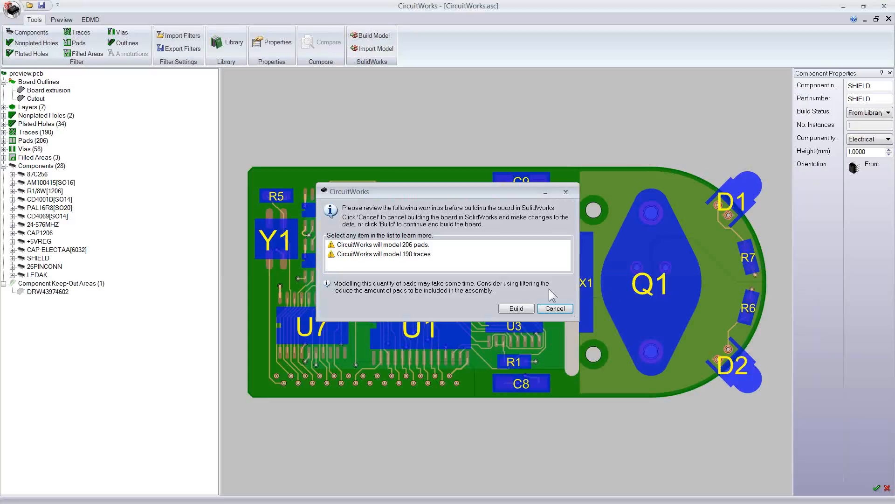
pyautogui.click(514, 308)
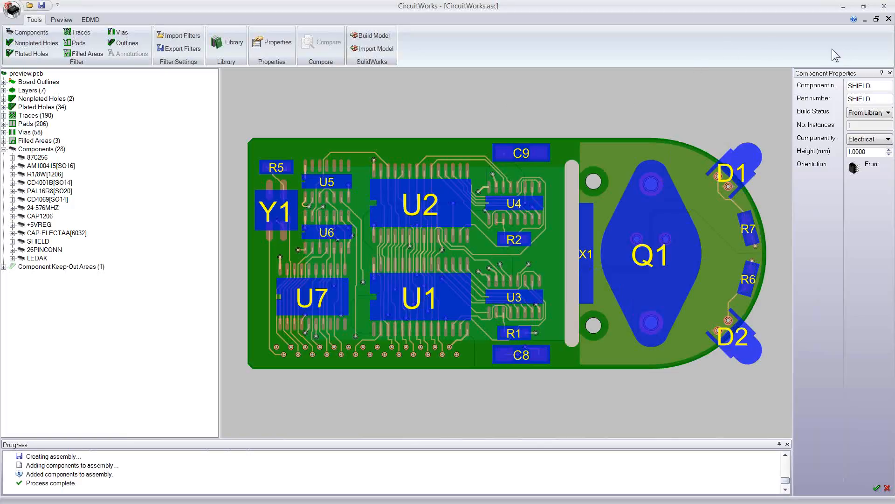
pyautogui.click(844, 7)
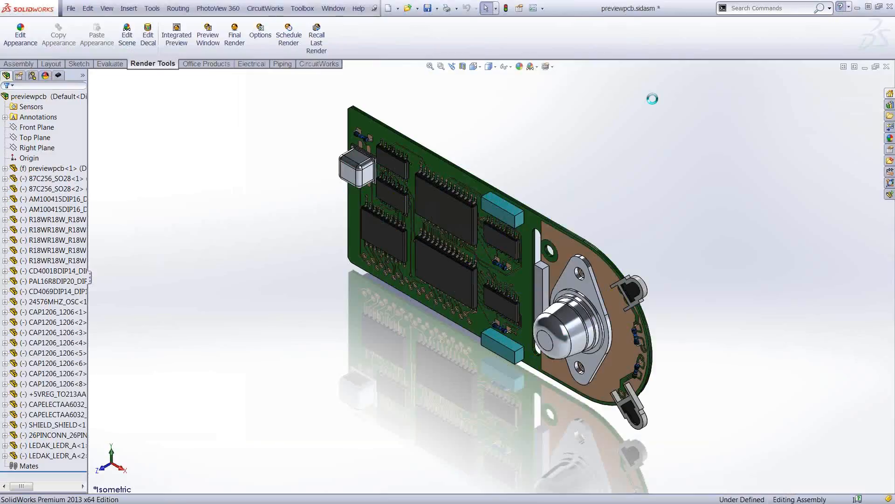
# Step: Examine the front and back sides of the built circuit board assembly
pyautogui.moveTo(579, 272); pyautogui.dragTo(450, 280, button='middle')
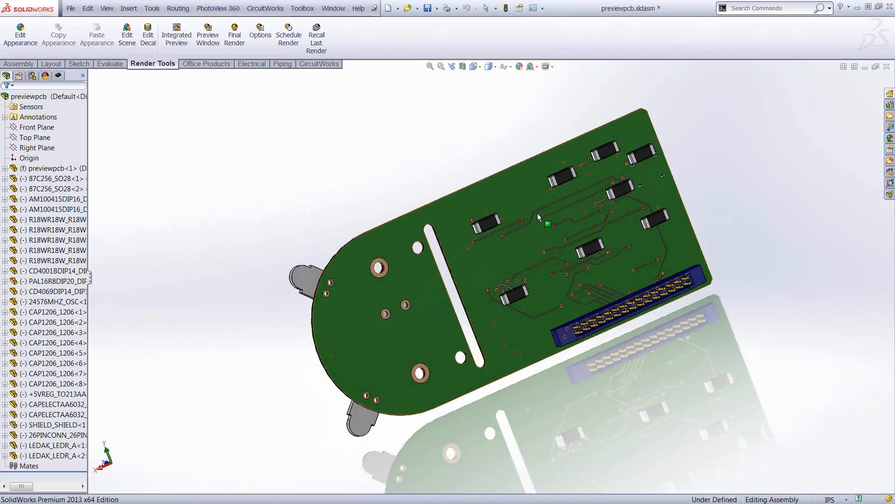
pyautogui.scroll(-4, 540, 216)
pyautogui.moveTo(498, 246); pyautogui.dragTo(626, 244, button='middle')
pyautogui.scroll(3, 584, 316)
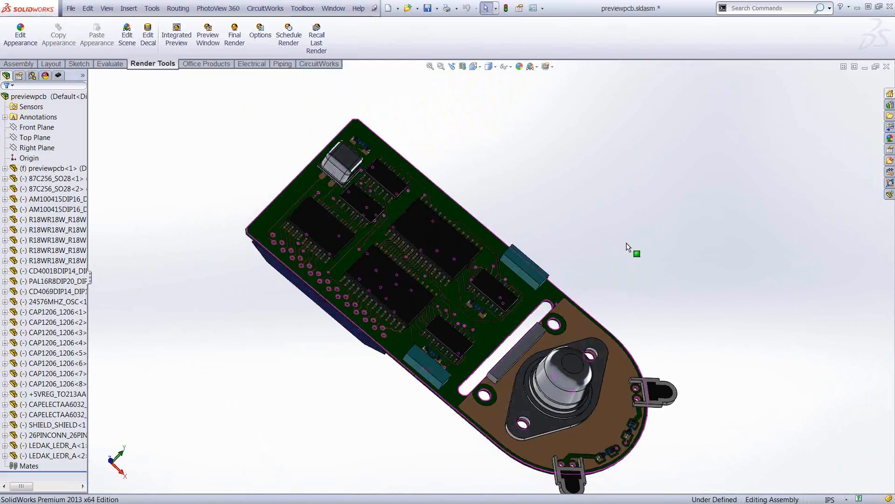
pyautogui.scroll(-2, 422, 328)
pyautogui.scroll(2, 418, 326)
pyautogui.moveTo(415, 321); pyautogui.dragTo(256, 280, button='middle')
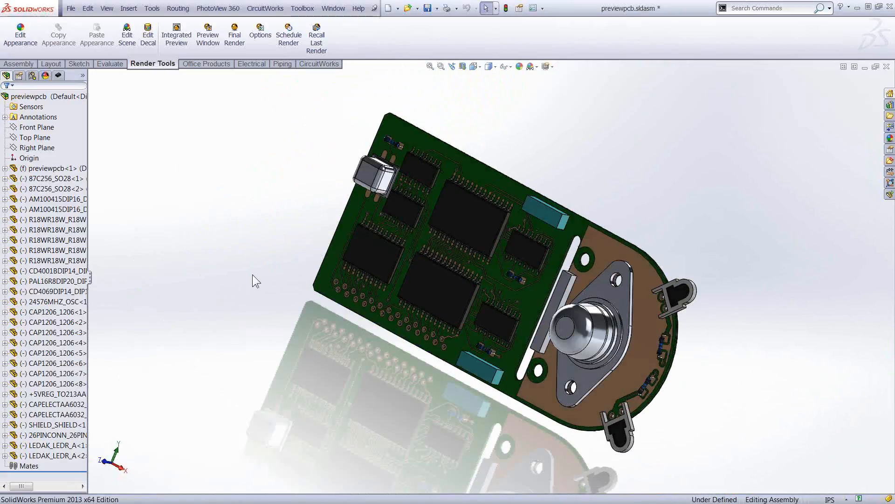
# Step: Examine the previewpcb part's layer planes, board outline extrusion, and Via, NPTH and PTH hole features
pyautogui.click(4, 168)
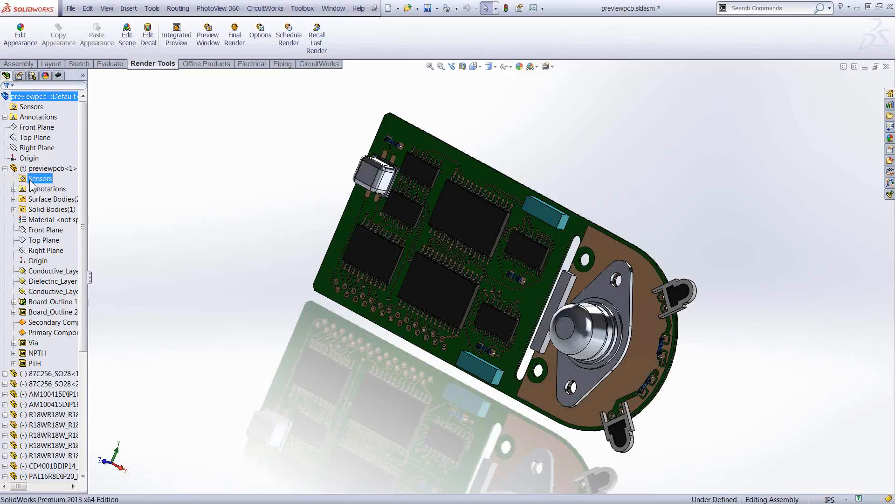
pyautogui.click(28, 273)
pyautogui.keyDown('ctrl'); pyautogui.click(37, 281); pyautogui.keyUp('ctrl')
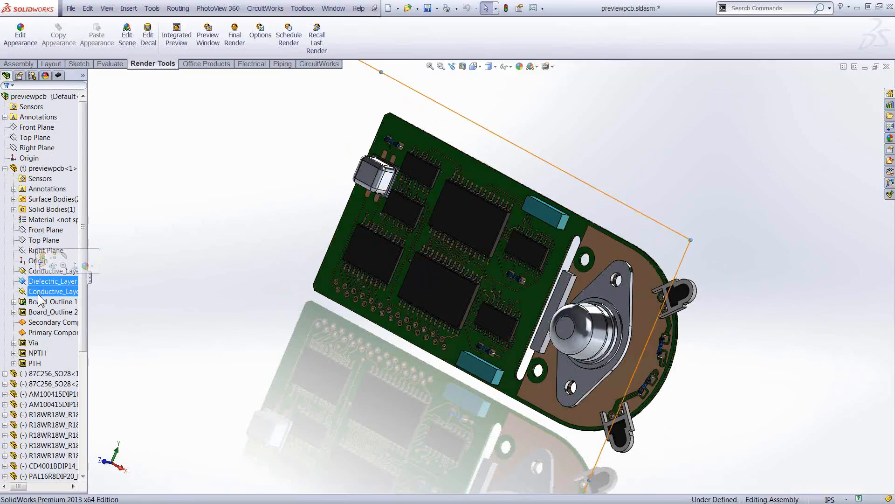
pyautogui.click(43, 302)
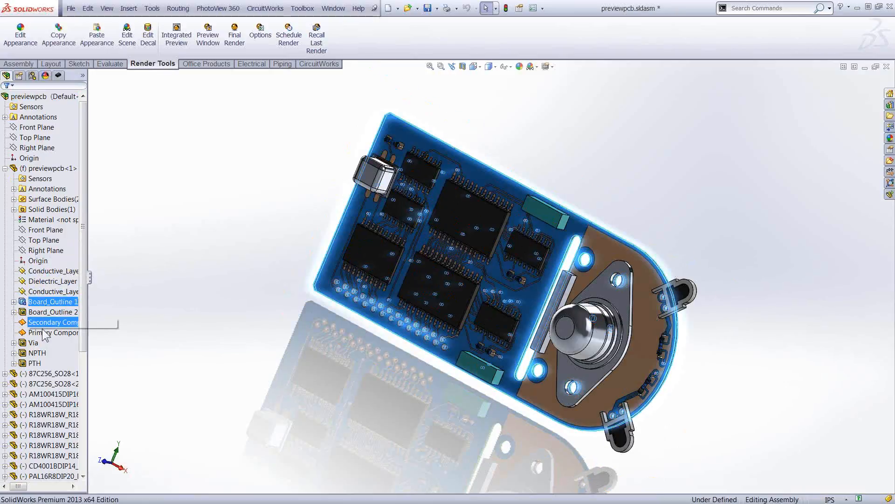
pyautogui.click(33, 342)
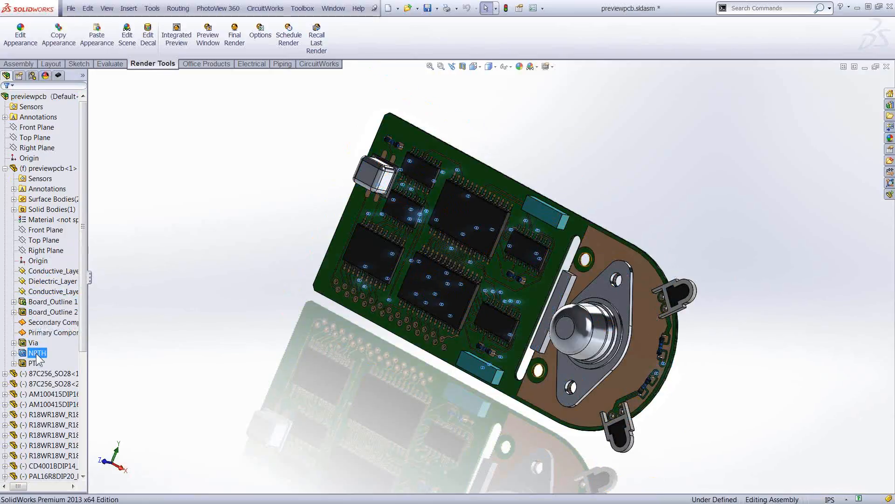
pyautogui.click(36, 353)
pyautogui.keyDown('ctrl'); pyautogui.click(28, 373); pyautogui.keyUp('ctrl')
pyautogui.click(33, 363)
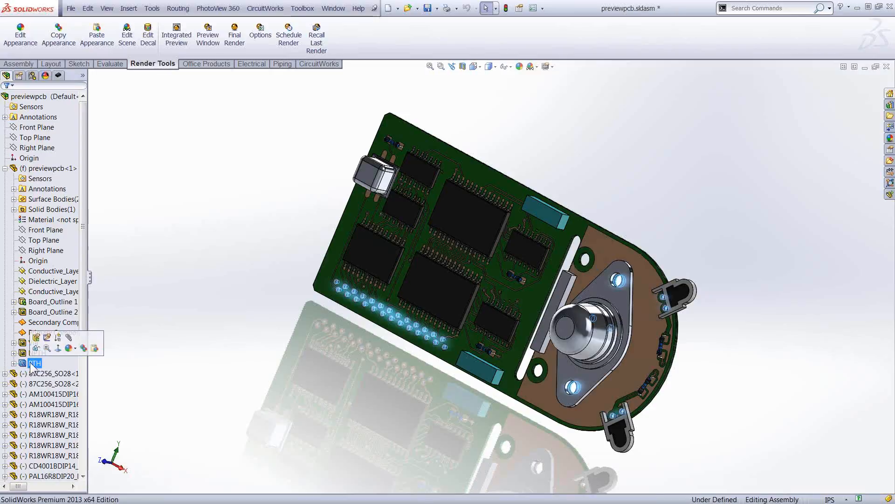
pyautogui.moveTo(248, 262); pyautogui.dragTo(276, 281, button='middle')
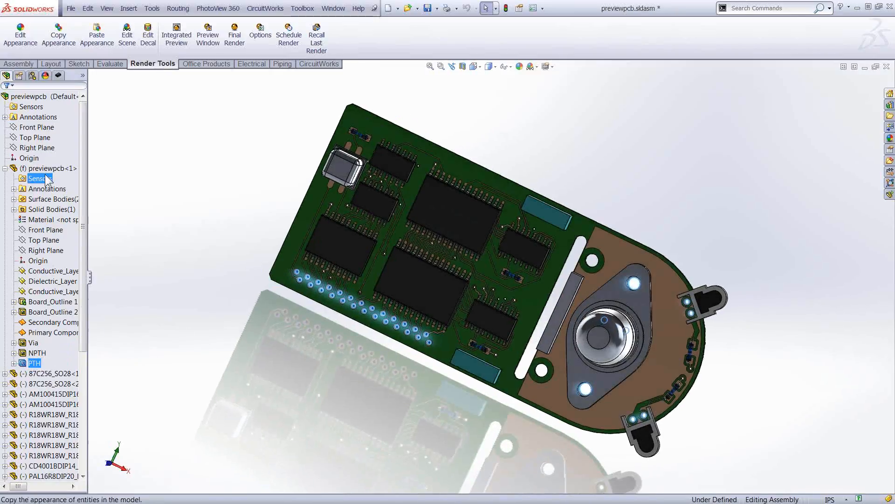
pyautogui.click(6, 169)
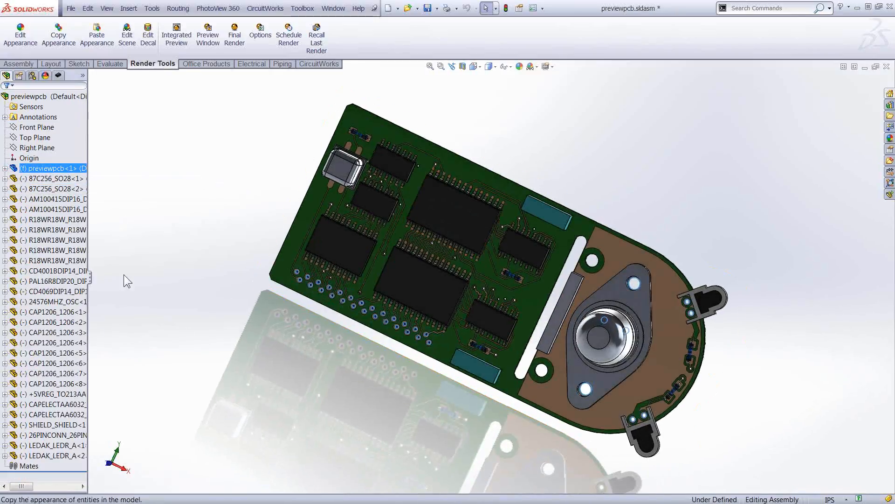
# Step: Review the CircuitWorks tree of layers, holes and components for the previewpcb assembly and look over the board
pyautogui.click(58, 76)
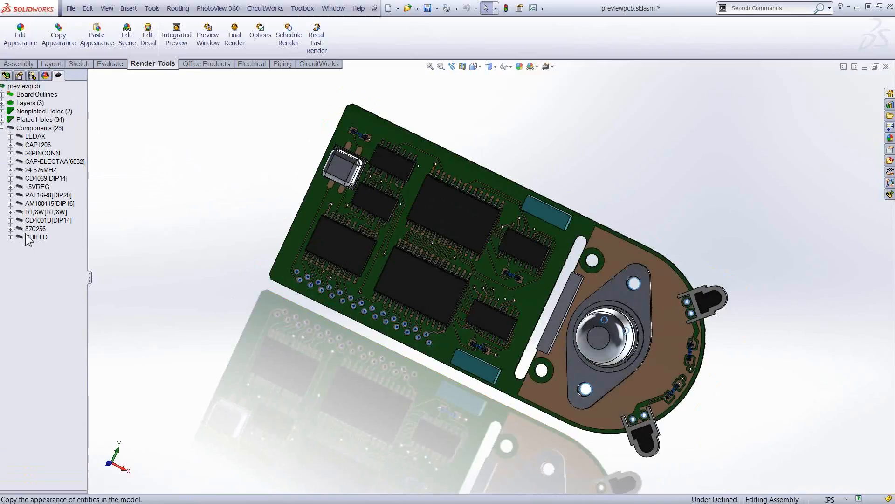
pyautogui.moveTo(193, 167); pyautogui.dragTo(240, 162, button='middle')
pyautogui.press('Escape')
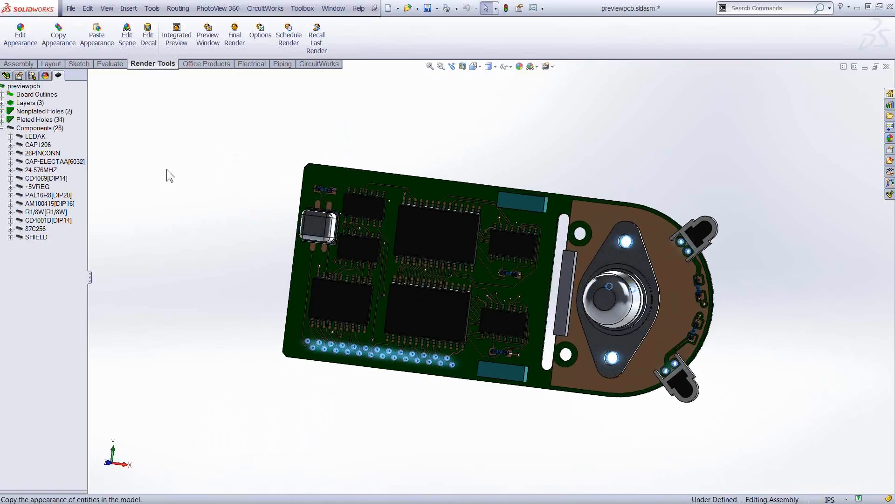
pyautogui.click(6, 75)
pyautogui.moveTo(567, 167)
pyautogui.mouseDown(button='middle')
pyautogui.moveTo(586, 176)
pyautogui.moveTo(565, 149)
pyautogui.moveTo(573, 156)
pyautogui.mouseUp(button='middle')
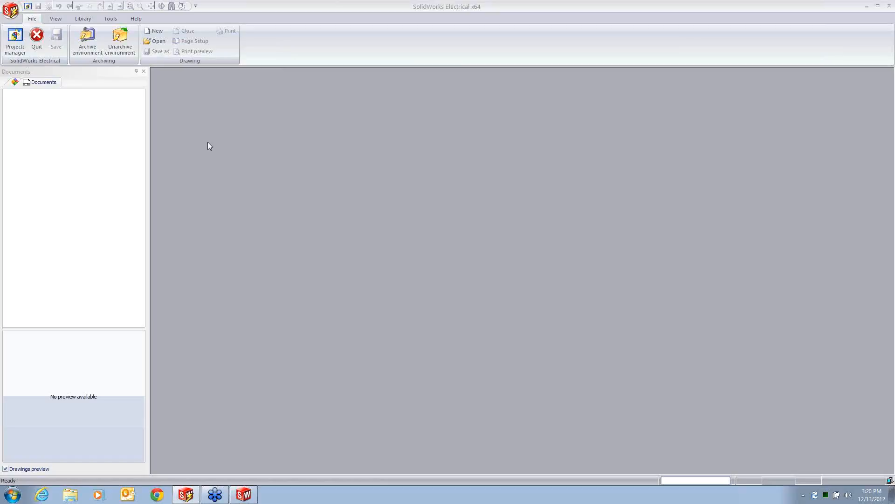
# Step: In SolidWorks Electrical, open the Packaging Line project and list the components of the Main Electrical Enclosure's chassis
pyautogui.click(13, 42)
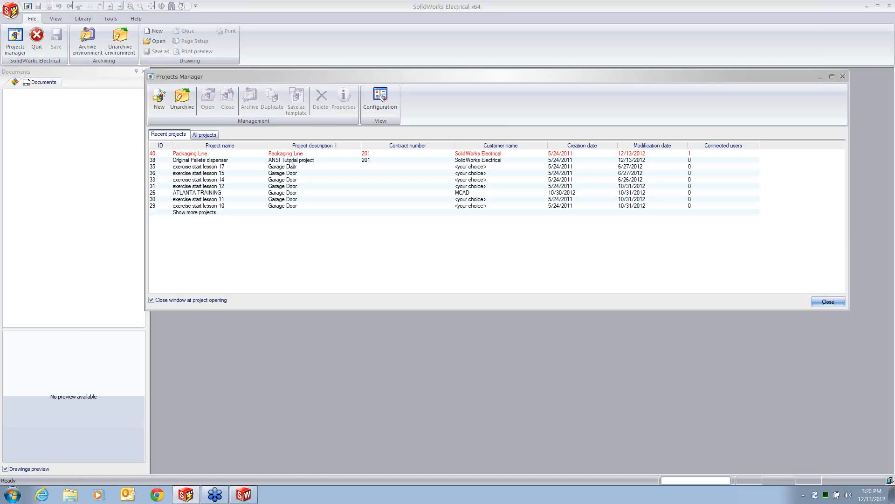
pyautogui.doubleClick(194, 157)
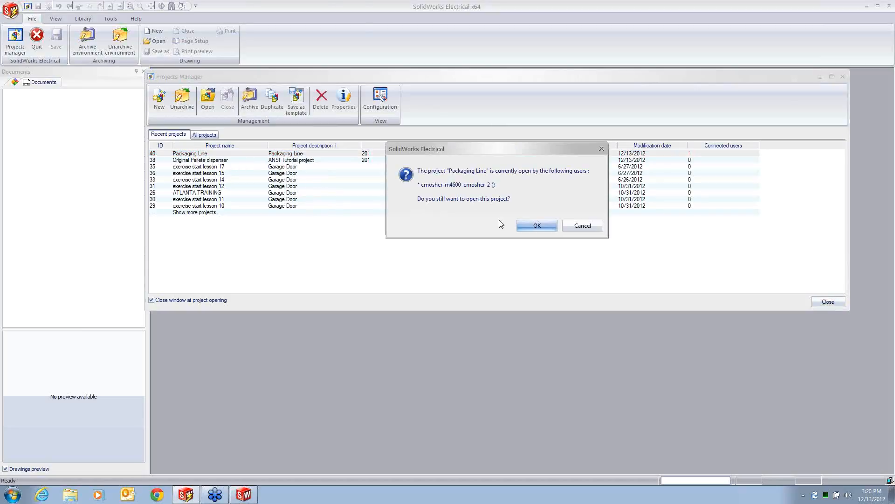
pyautogui.click(537, 226)
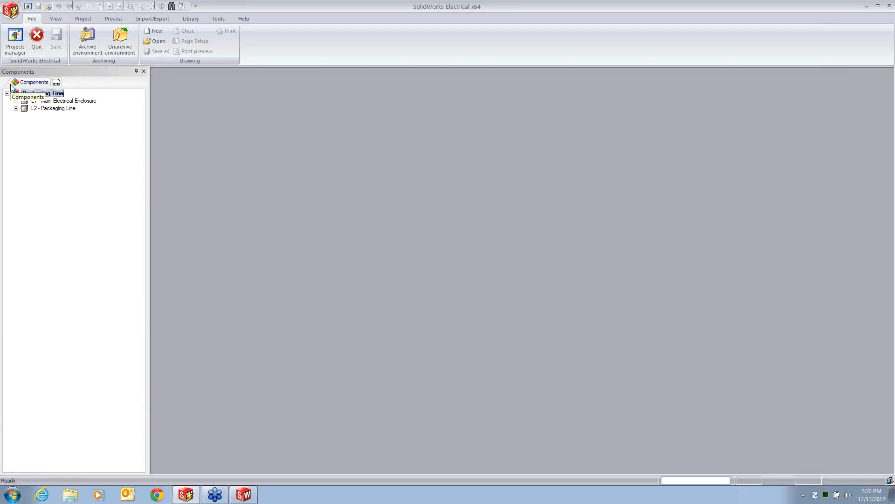
pyautogui.click(15, 102)
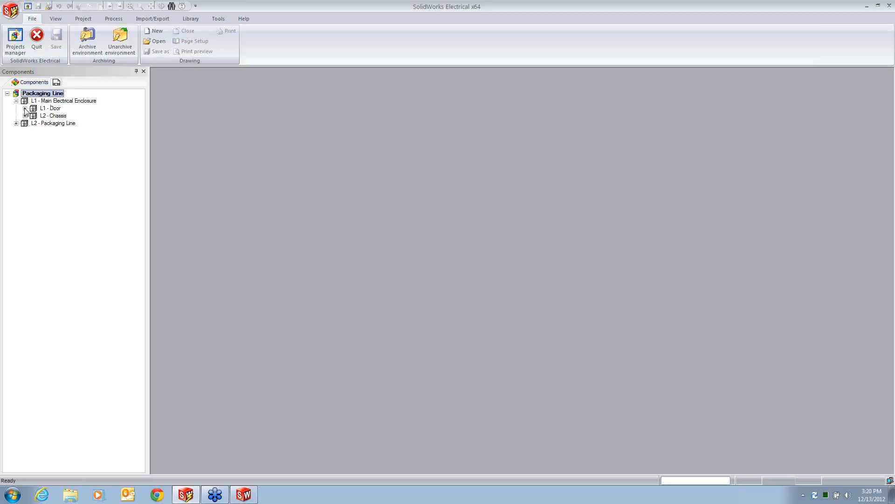
pyautogui.click(25, 116)
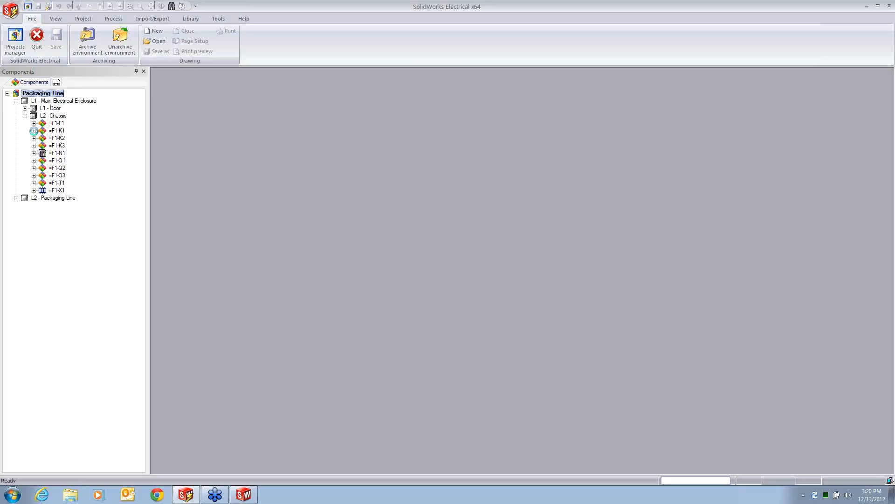
pyautogui.click(34, 131)
pyautogui.click(34, 131)
# Step: Expand the project's document book and its schematics folder, and open the 03 - Line diagram drawing
pyautogui.click(56, 82)
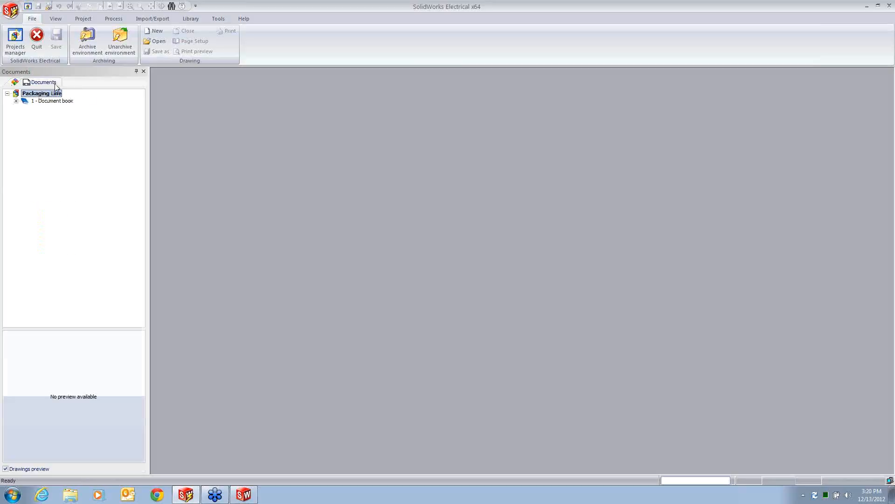
pyautogui.click(16, 101)
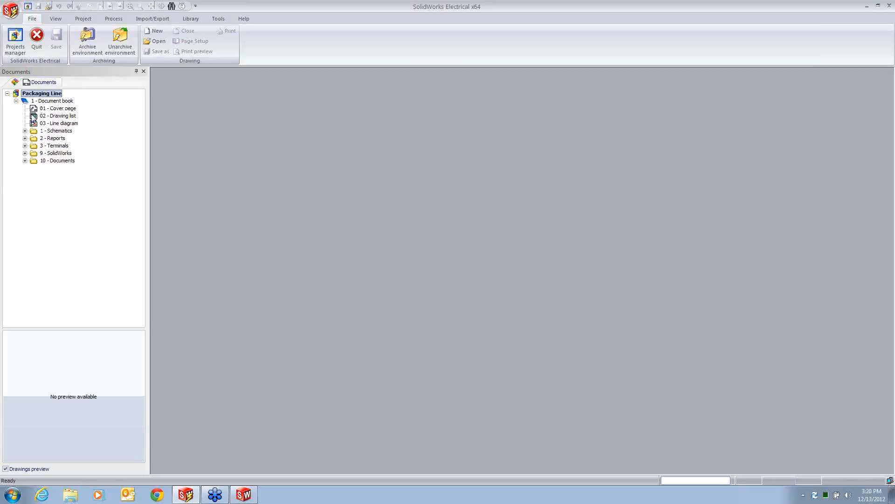
pyautogui.click(25, 131)
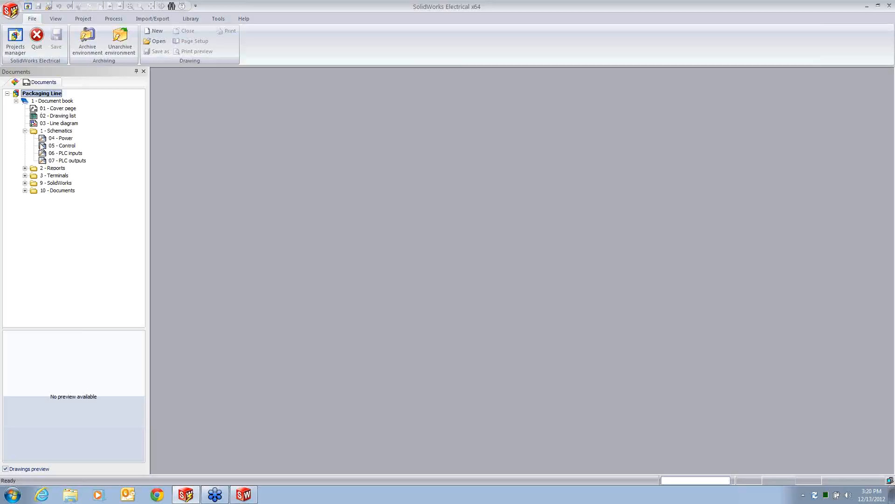
pyautogui.doubleClick(36, 123)
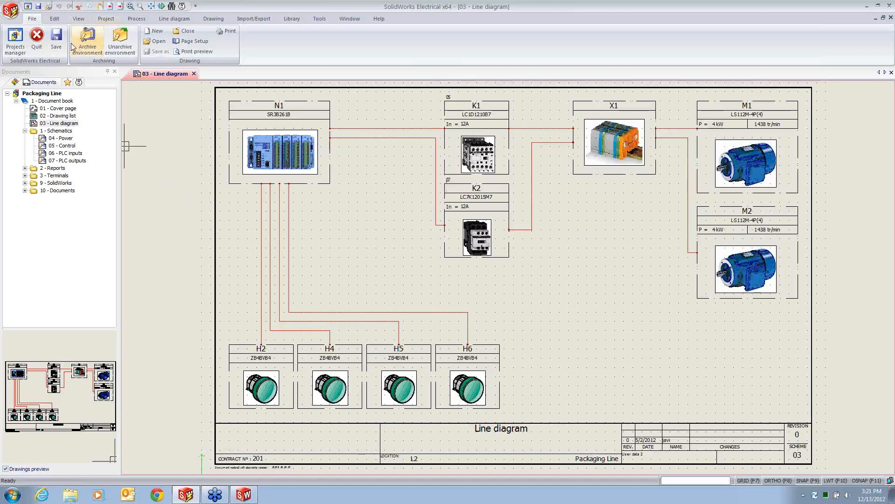
# Step: Insert the blue Motor symbol from the Motors class into the line diagram, directly below motor M2
pyautogui.click(163, 21)
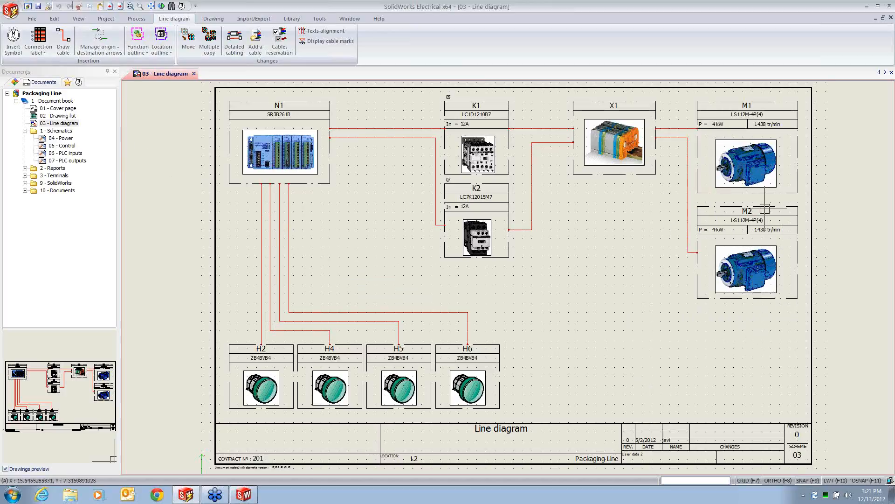
pyautogui.click(14, 43)
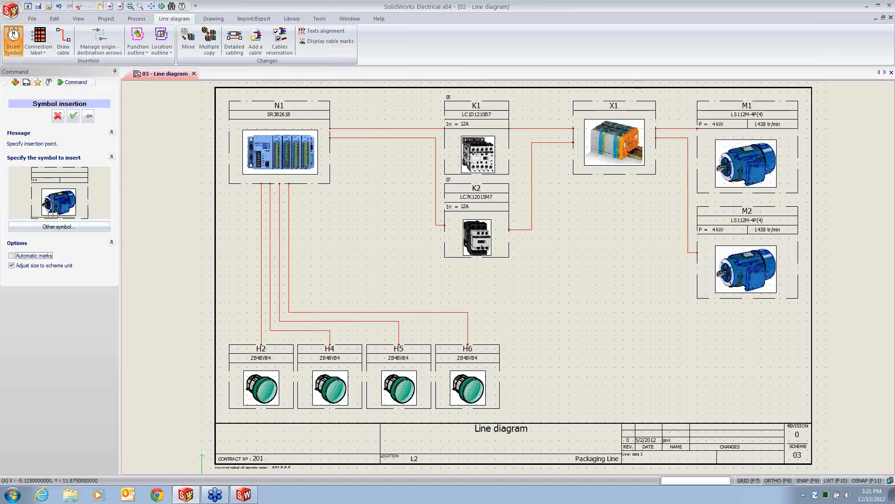
pyautogui.click(53, 228)
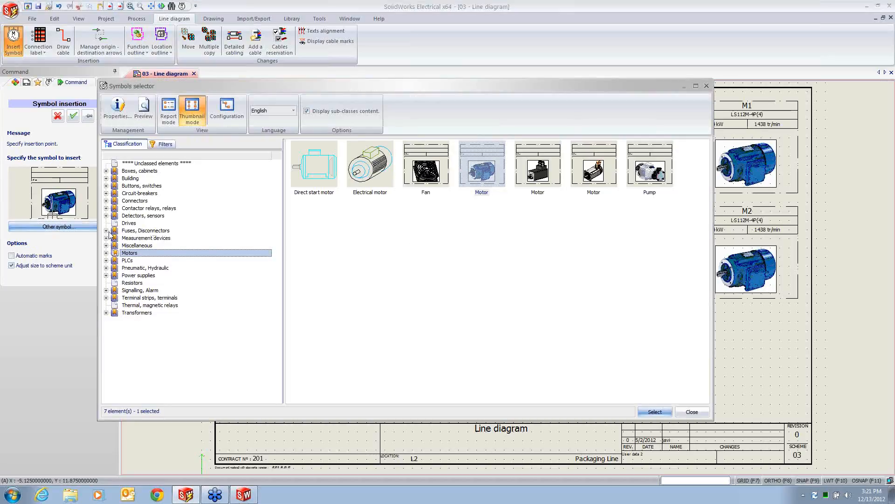
pyautogui.click(113, 246)
pyautogui.click(135, 171)
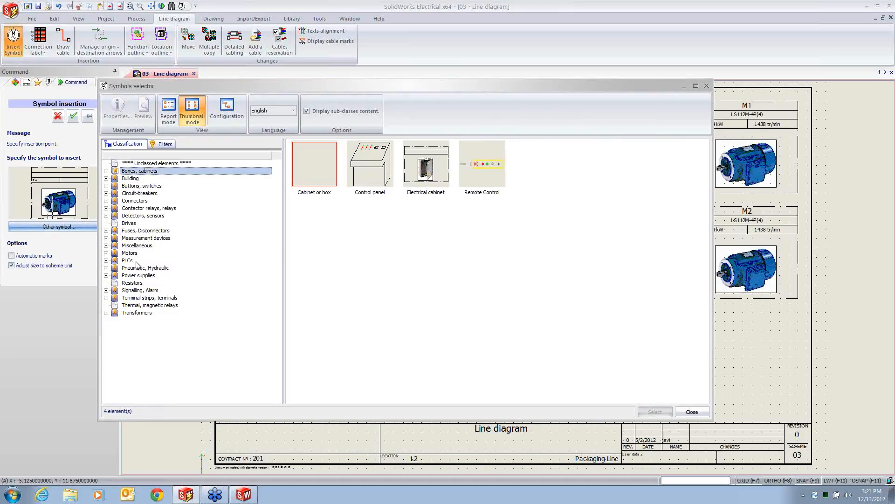
pyautogui.click(128, 253)
pyautogui.doubleClick(481, 181)
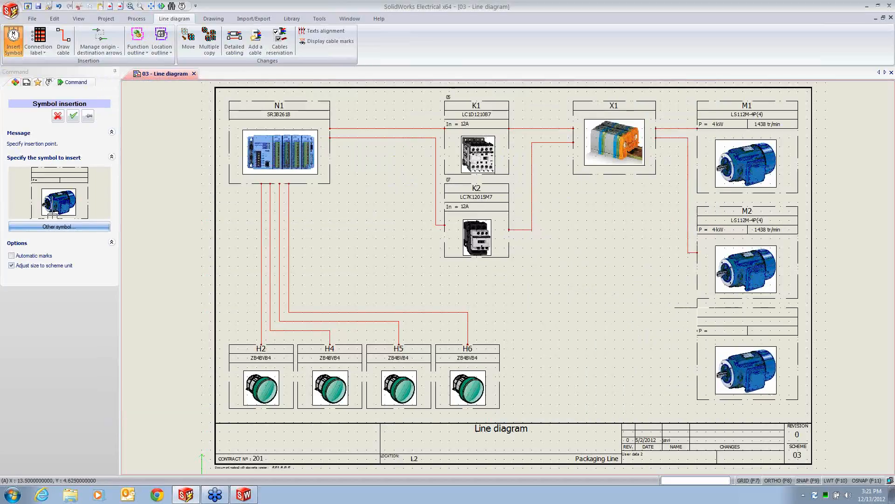
pyautogui.click(698, 313)
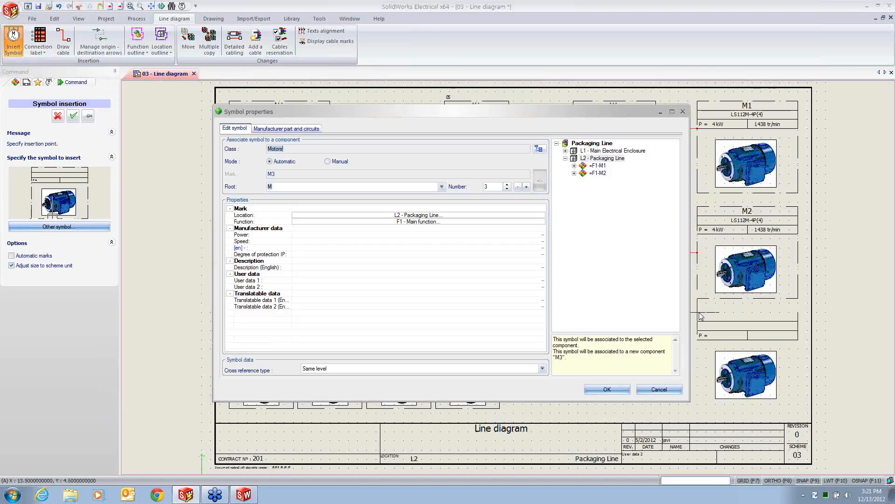
# Step: Assign the Leroy Somer part LS112M-4P(4) to the new motor M3 and accept its symbol properties
pyautogui.click(264, 130)
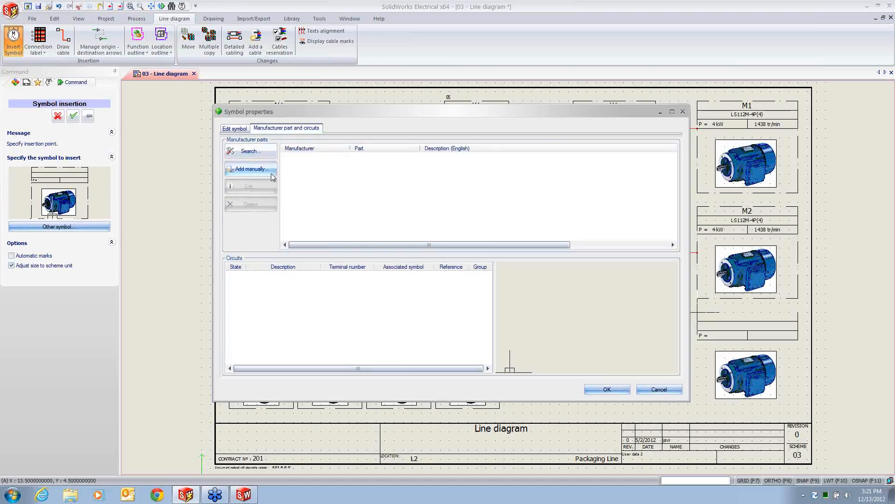
pyautogui.click(250, 151)
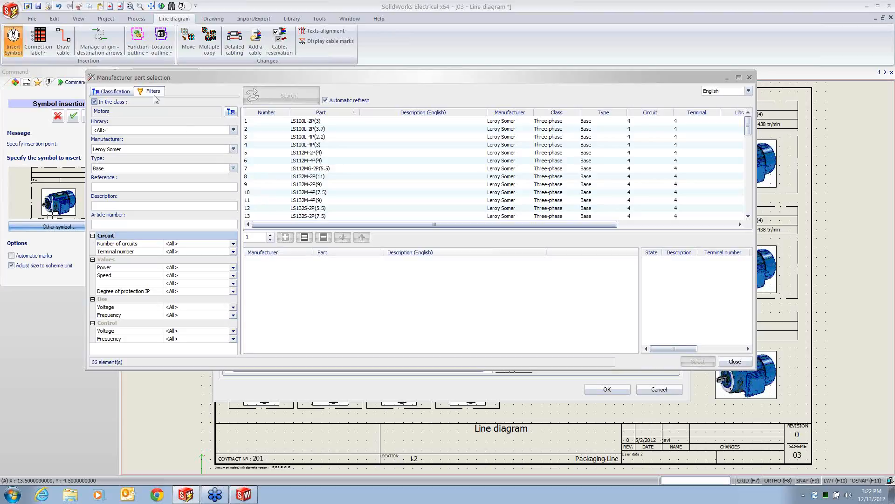
pyautogui.click(234, 150)
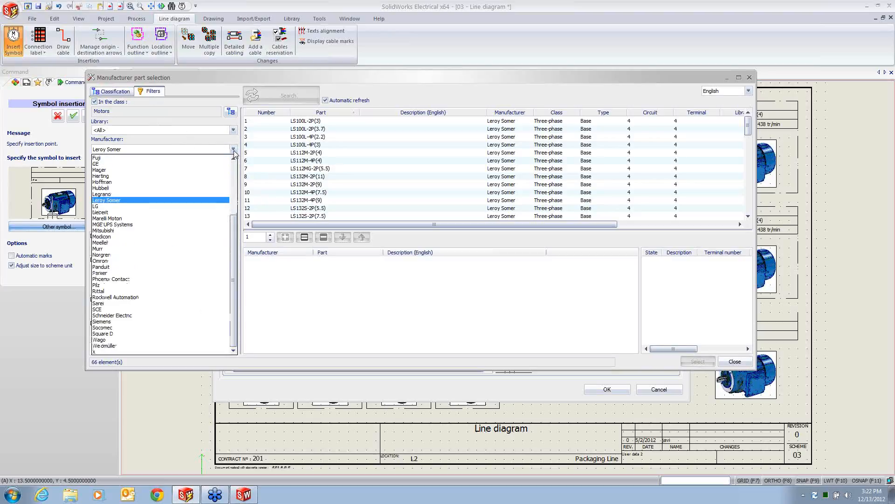
pyautogui.click(233, 151)
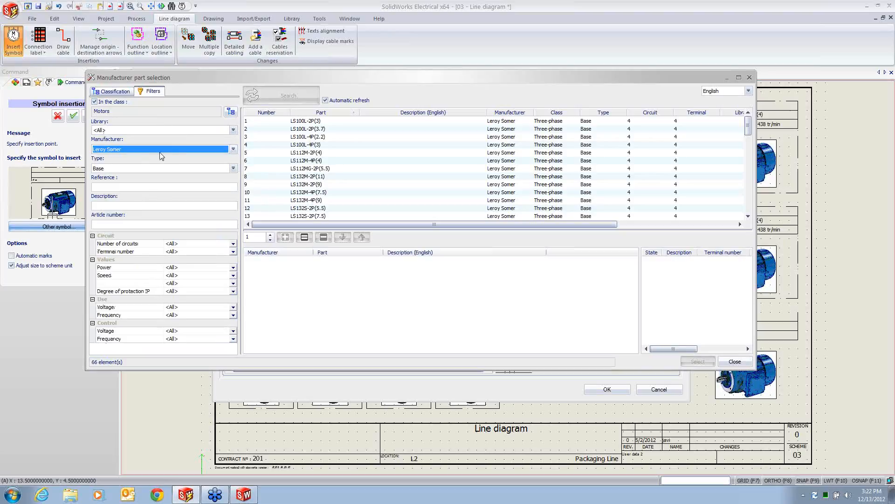
pyautogui.doubleClick(296, 164)
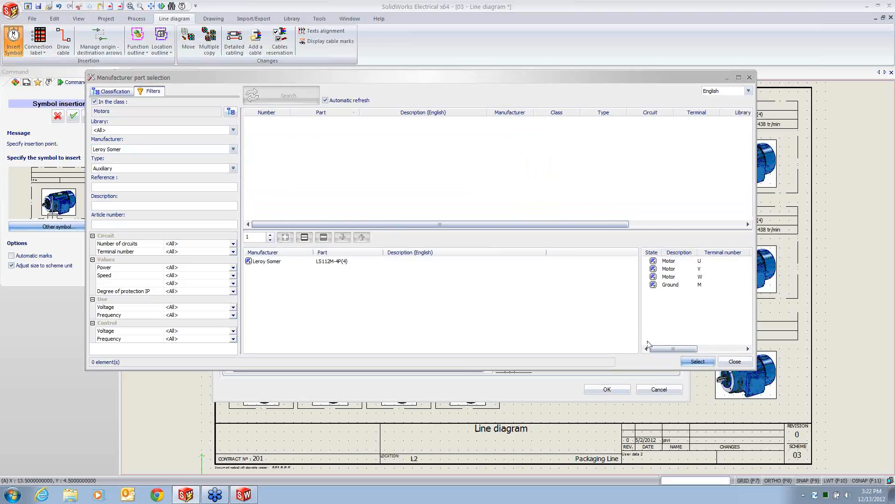
pyautogui.click(697, 362)
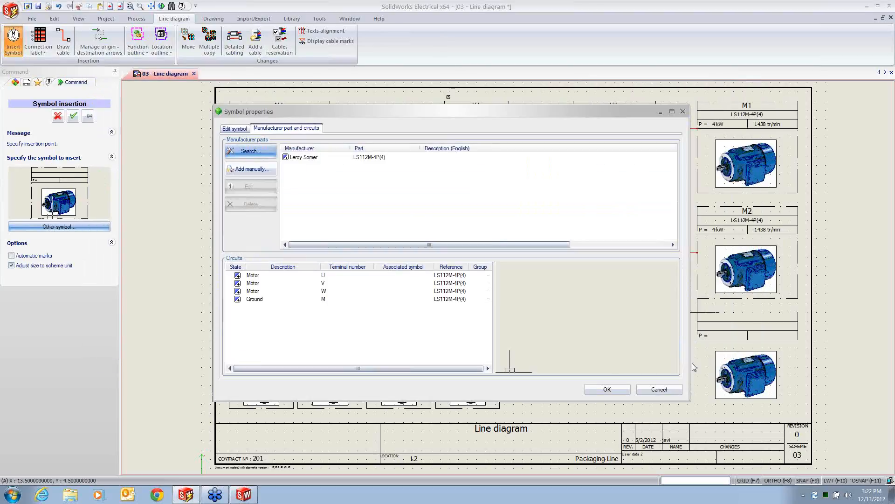
pyautogui.click(614, 392)
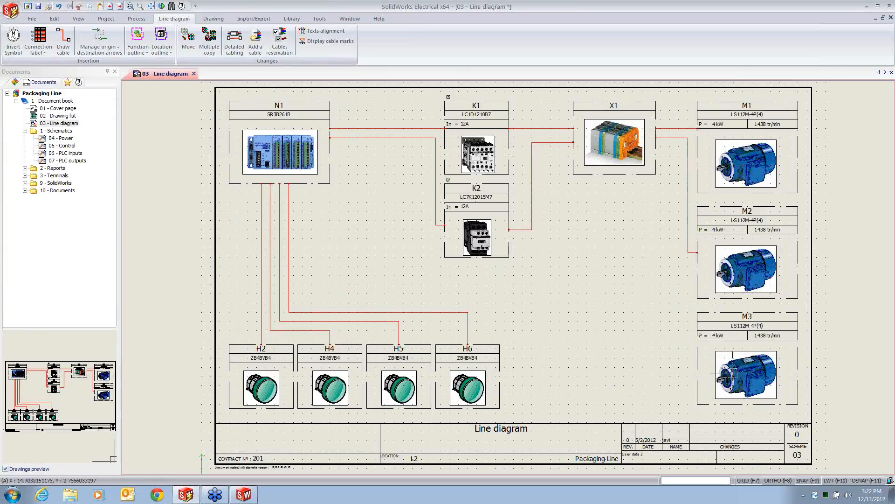
# Step: Draw a red continuous cable from terminal strip X1 to motor M3, routed alongside the M2 cable
pyautogui.click(63, 42)
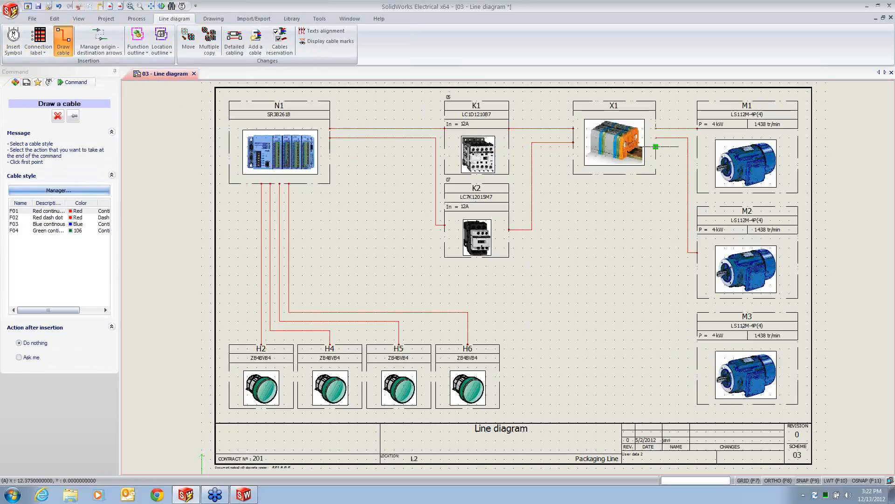
pyautogui.click(656, 146)
pyautogui.click(679, 146)
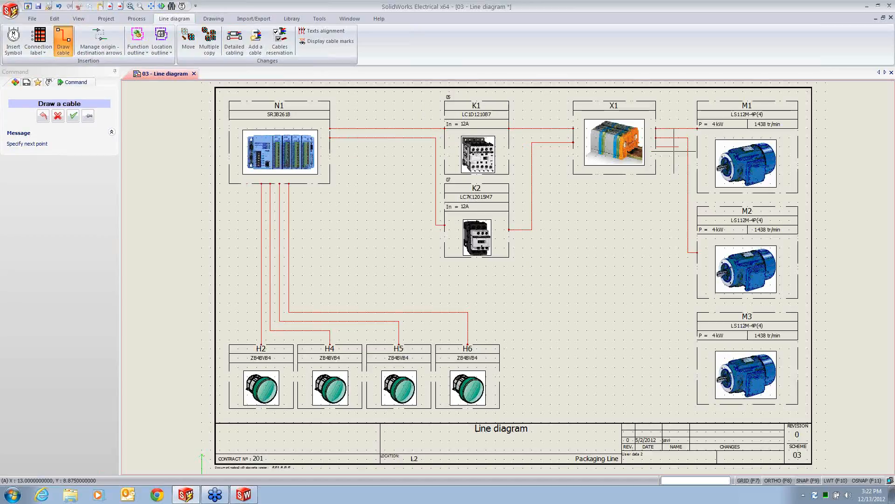
pyautogui.click(678, 358)
pyautogui.click(697, 358)
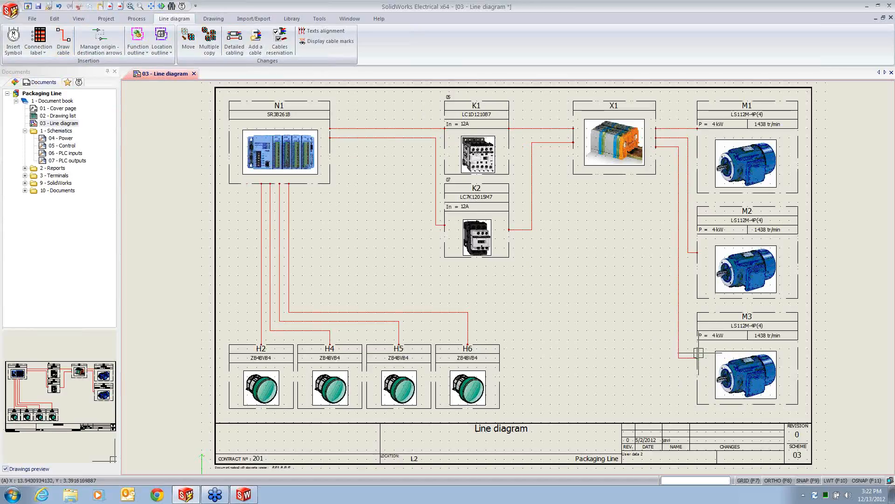
# Step: In the detailed cabling of the X1–M3 link, reserve cable W9 - Power with all four of its cores
pyautogui.doubleClick(678, 256)
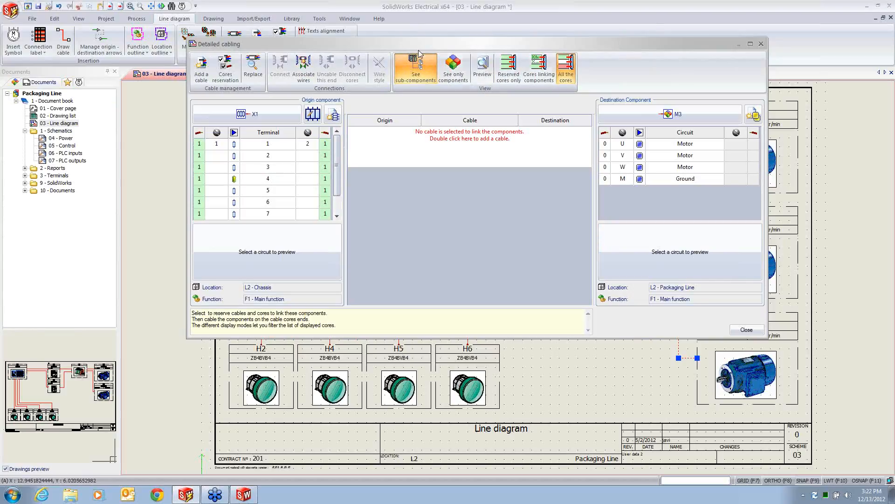
pyautogui.moveTo(413, 45)
pyautogui.mouseDown()
pyautogui.moveTo(411, 124)
pyautogui.moveTo(397, 140)
pyautogui.mouseUp()
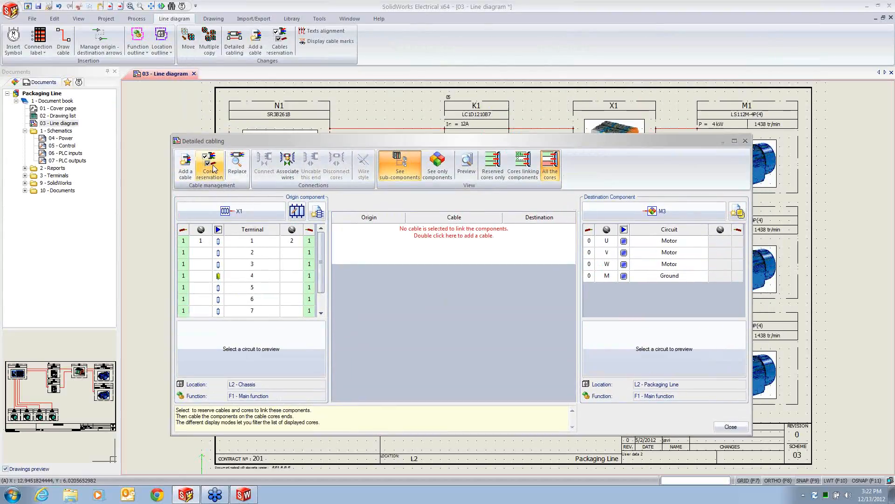
pyautogui.click(213, 169)
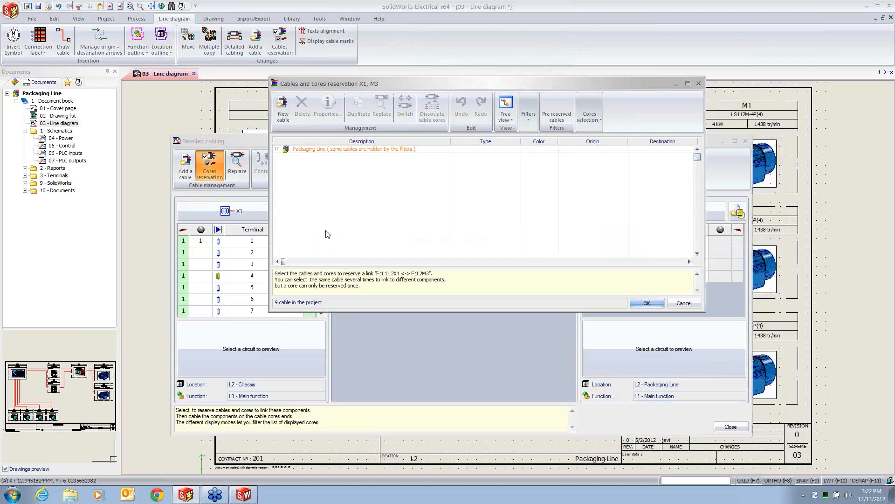
pyautogui.click(277, 149)
pyautogui.click(294, 202)
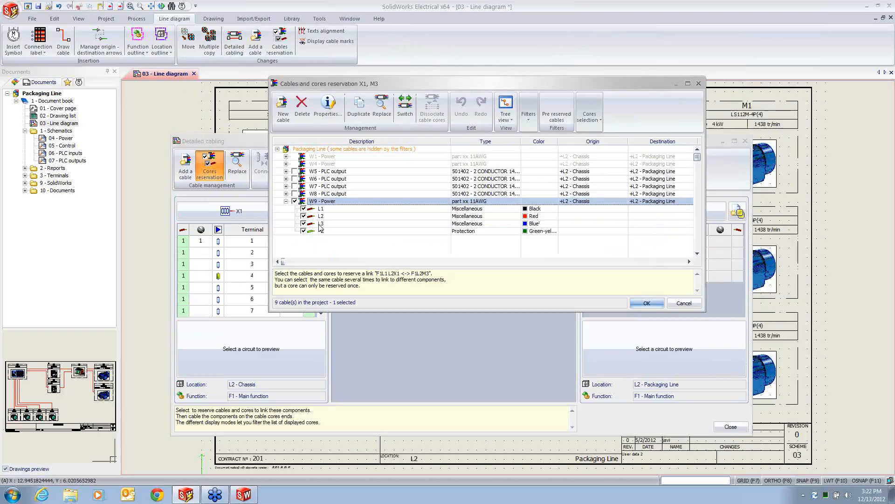
pyautogui.click(653, 304)
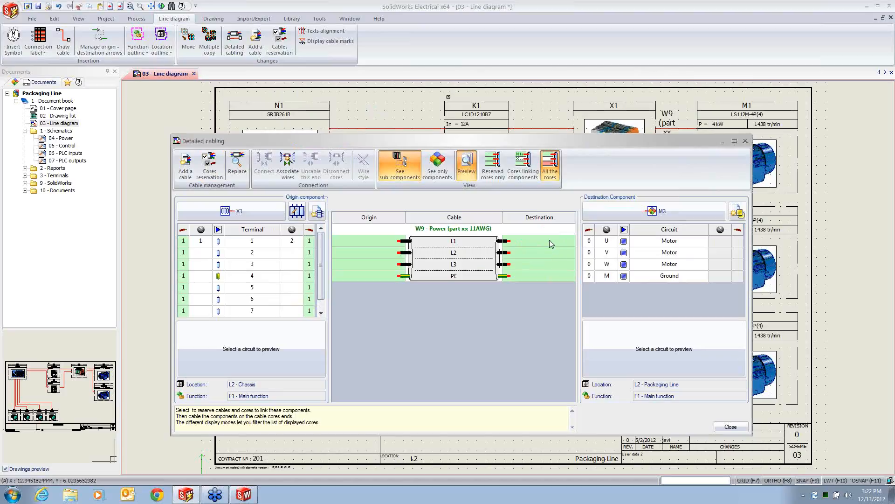
# Step: Connect the destination ends of W9 cores L1, L2, L3 and PE to M3 circuits U, V, W and M
pyautogui.moveTo(549, 242); pyautogui.dragTo(544, 273)
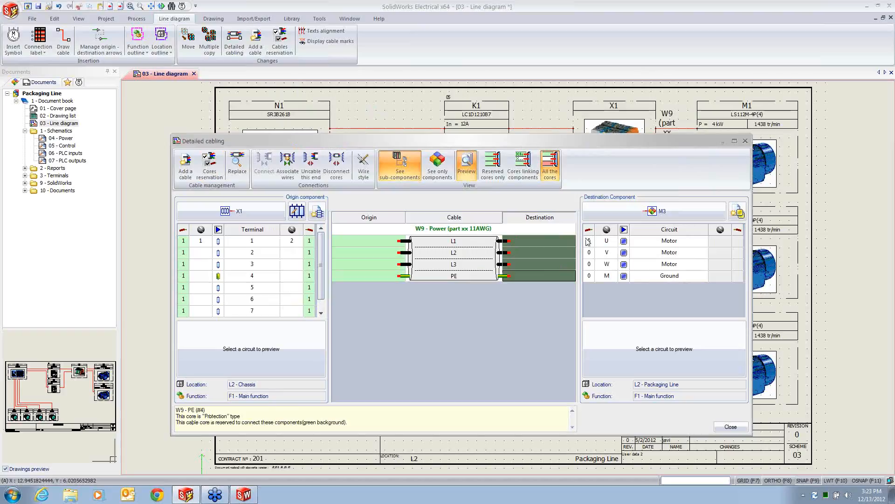
pyautogui.click(589, 275)
pyautogui.click(268, 168)
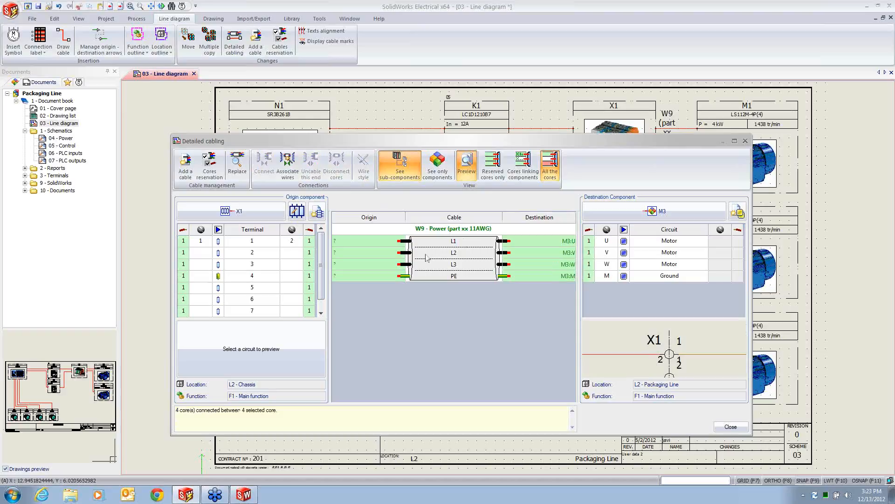
# Step: Add four new terminals to terminal strip X1 in the detailed cabling
pyautogui.scroll(-1, 315, 243)
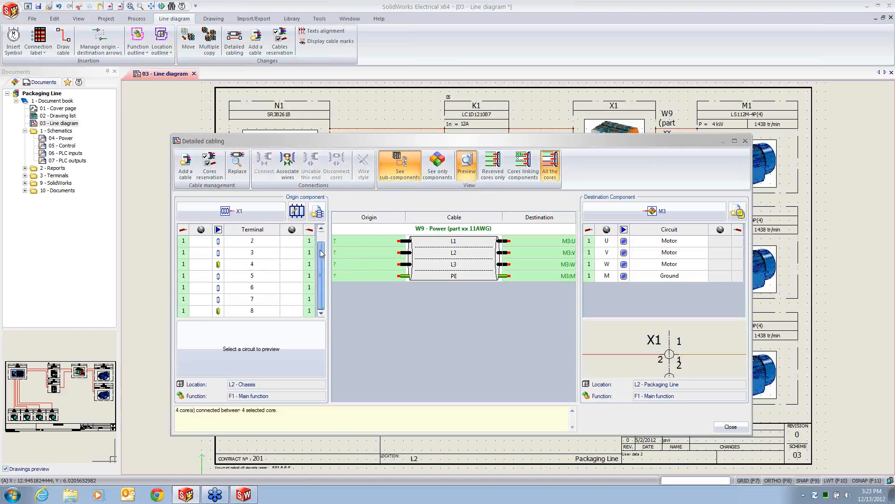
pyautogui.click(319, 213)
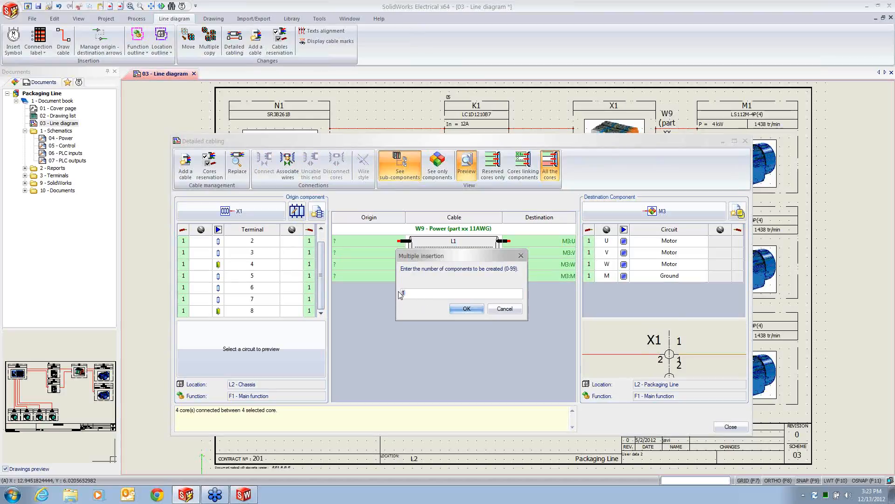
pyautogui.click(466, 309)
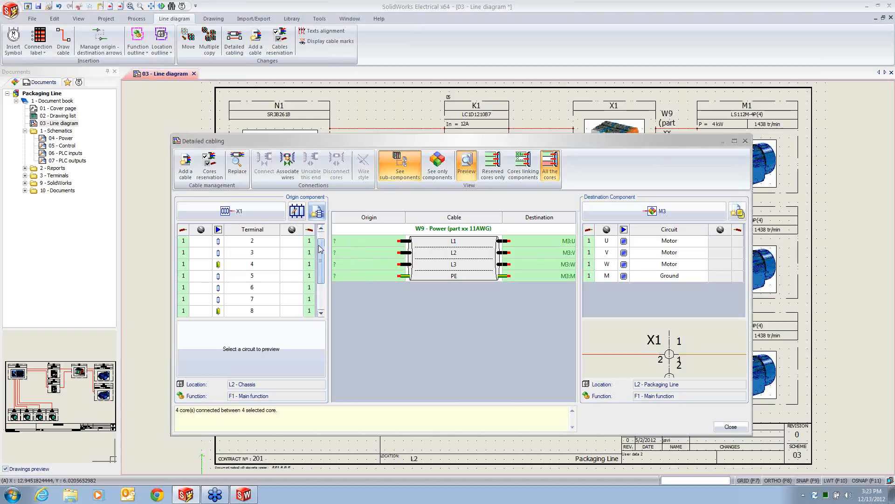
# Step: Connect the origin ends of W9 cores L1, L2, L3 and PE to X1 terminals 9 to 12 and finish the detailed cabling
pyautogui.moveTo(321, 250); pyautogui.dragTo(321, 269)
pyautogui.moveTo(344, 241); pyautogui.dragTo(309, 311)
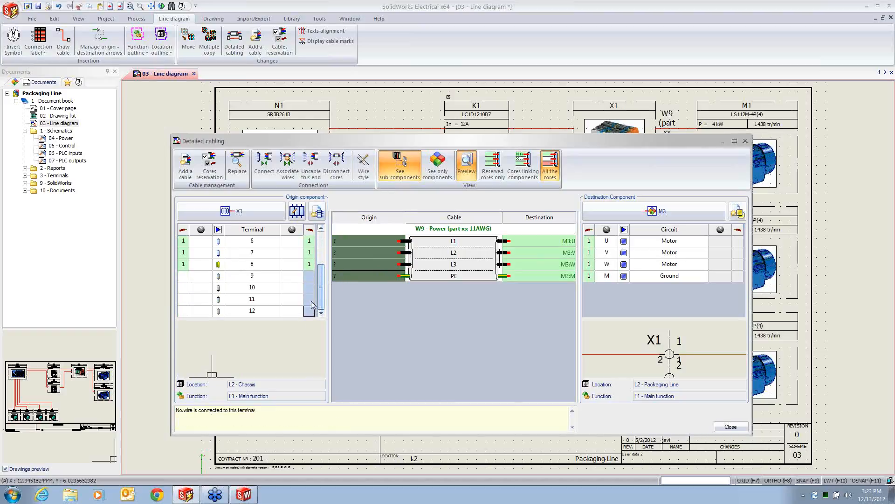
pyautogui.click(264, 162)
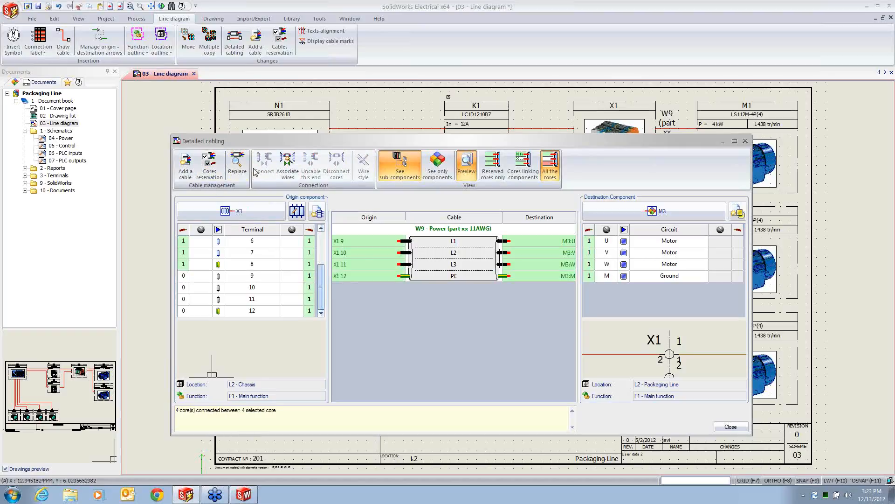
pyautogui.click(730, 427)
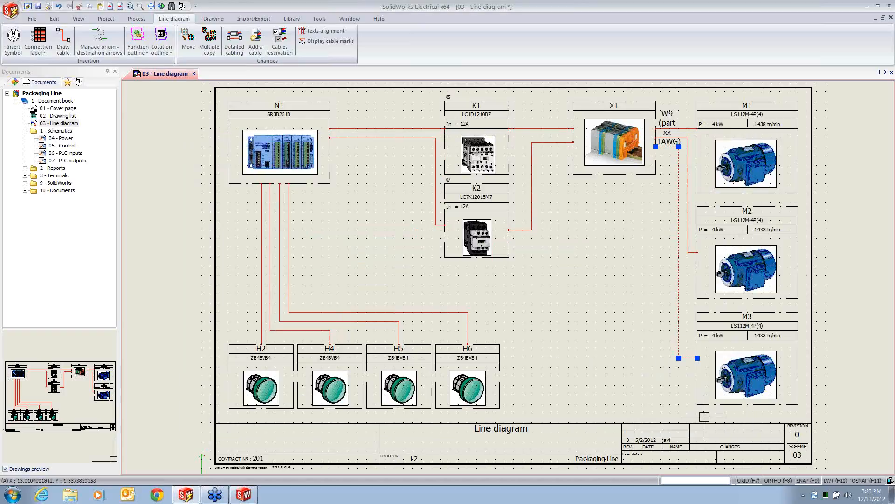
pyautogui.press('Escape')
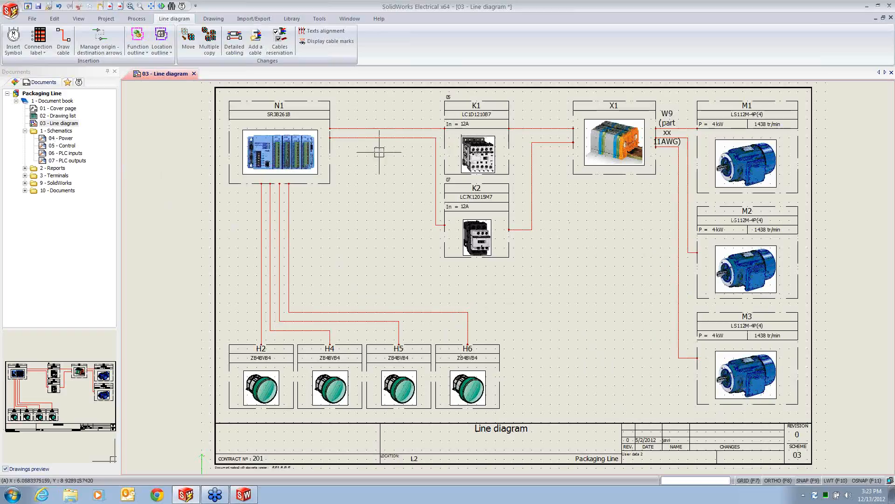
# Step: Open the 04 - Power schematic and browse the Protections symbols
pyautogui.click(47, 139)
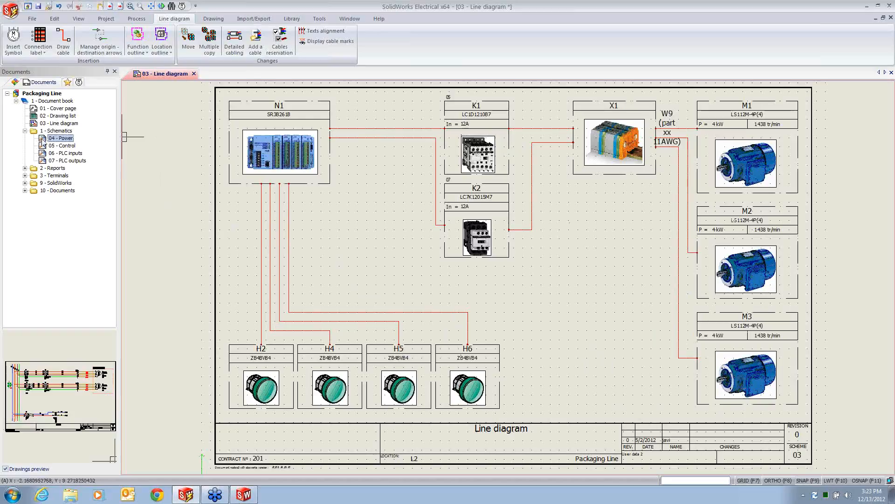
pyautogui.doubleClick(42, 139)
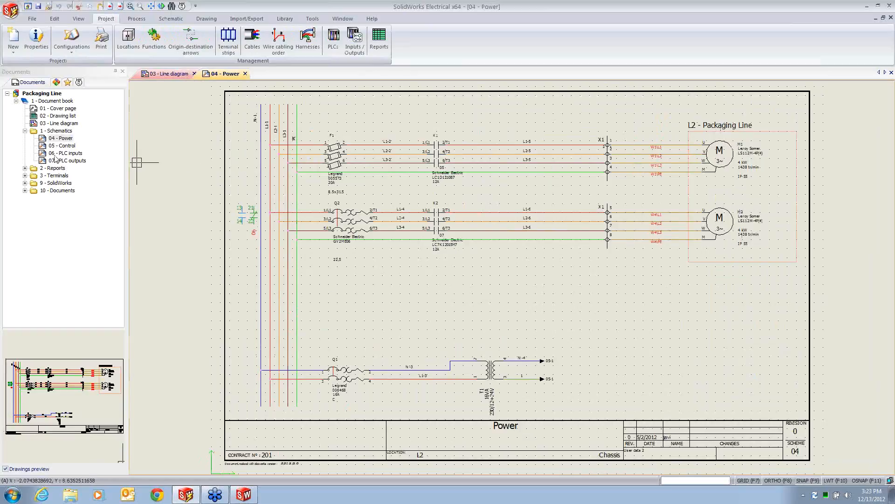
pyautogui.click(56, 82)
pyautogui.click(79, 82)
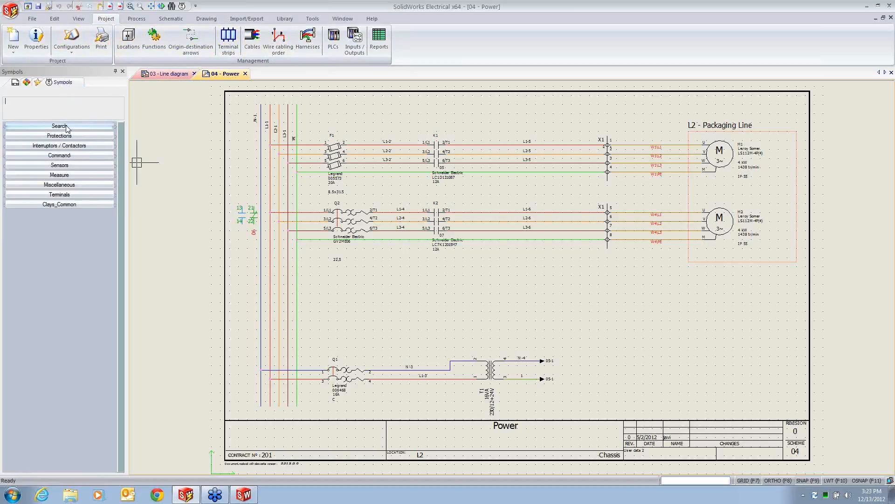
pyautogui.click(56, 166)
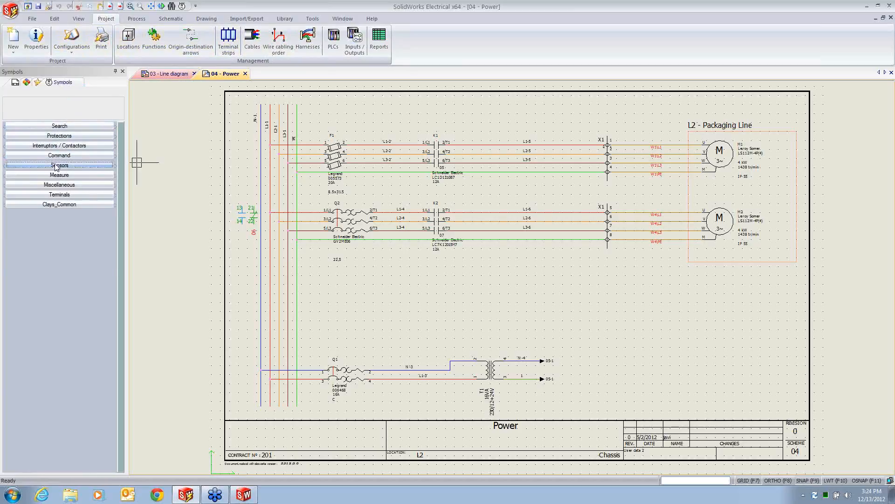
pyautogui.click(57, 139)
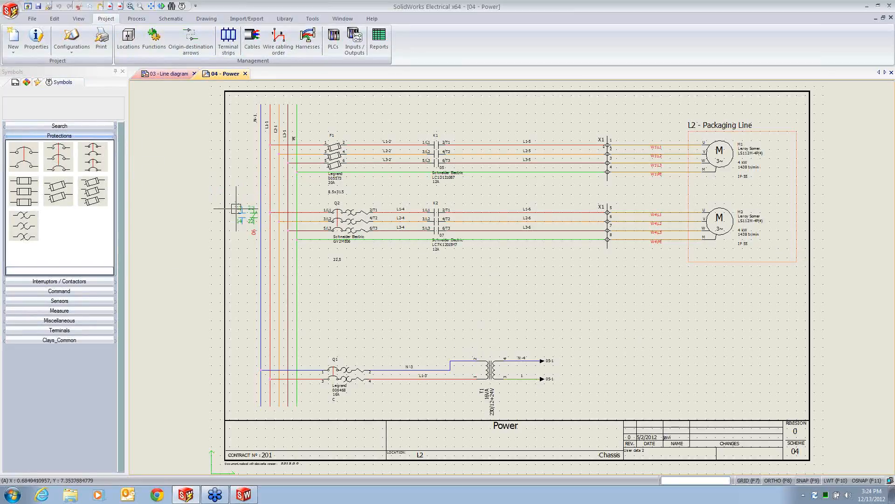
# Step: Insert the second Motor start macro below the M2 circuit and move its contact cross-reference beside the supply lines, under the one for Q2
pyautogui.click(38, 83)
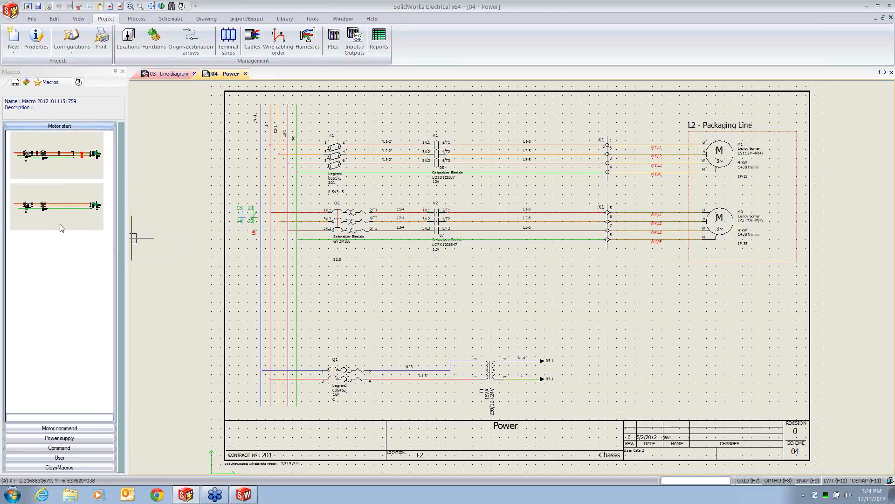
pyautogui.moveTo(88, 226); pyautogui.dragTo(478, 291)
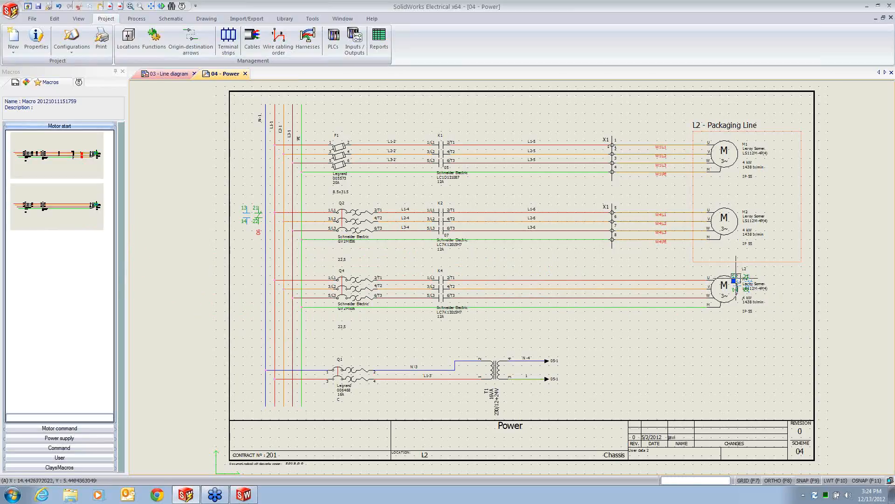
pyautogui.click(734, 280)
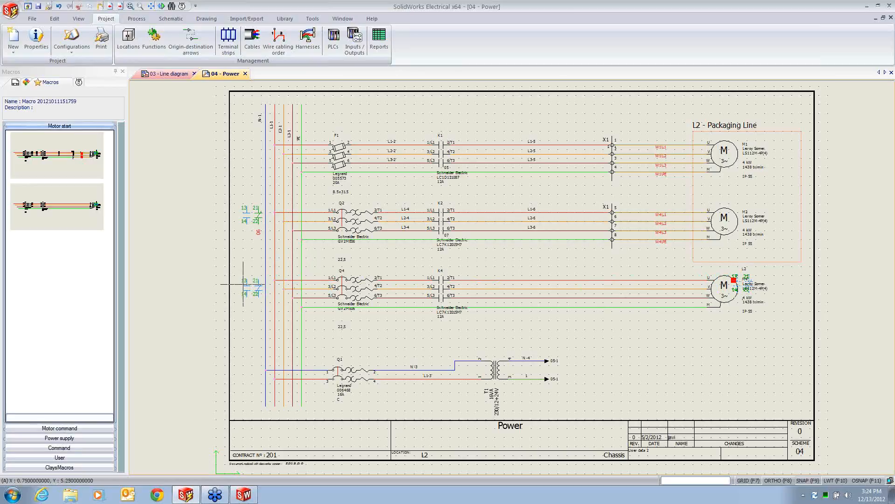
pyautogui.press('Escape')
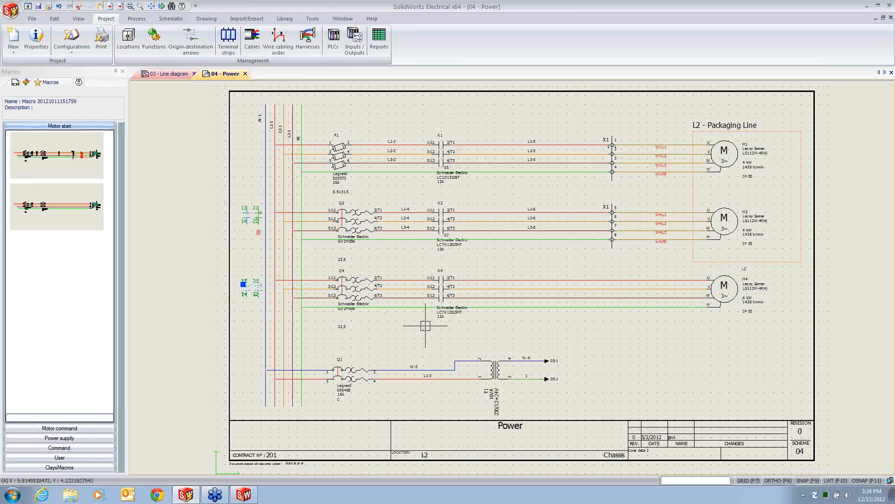
# Step: Stretch the L2 - Packaging Line location outline downward to enclose the newly inserted motor
pyautogui.click(775, 261)
pyautogui.click(802, 261)
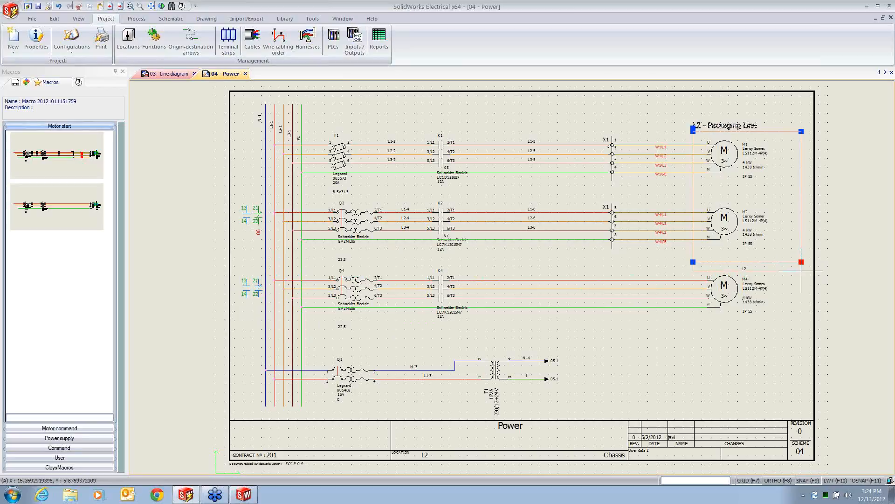
pyautogui.click(805, 334)
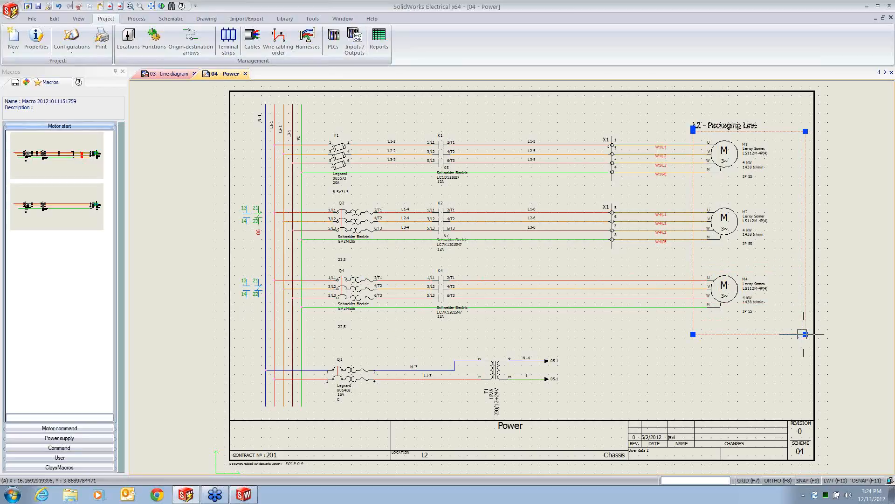
# Step: Associate the new motor symbol M4 with the existing component M3 in location L2 - Packaging Line
pyautogui.rightClick(724, 284)
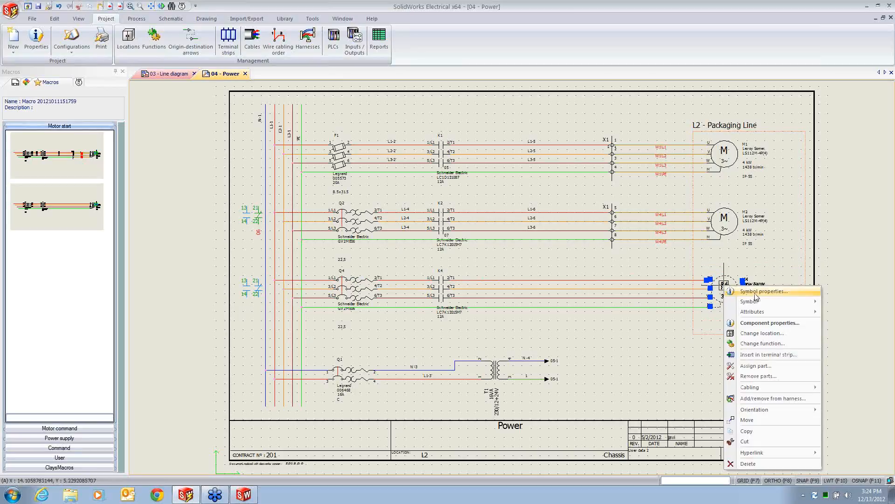
pyautogui.click(735, 288)
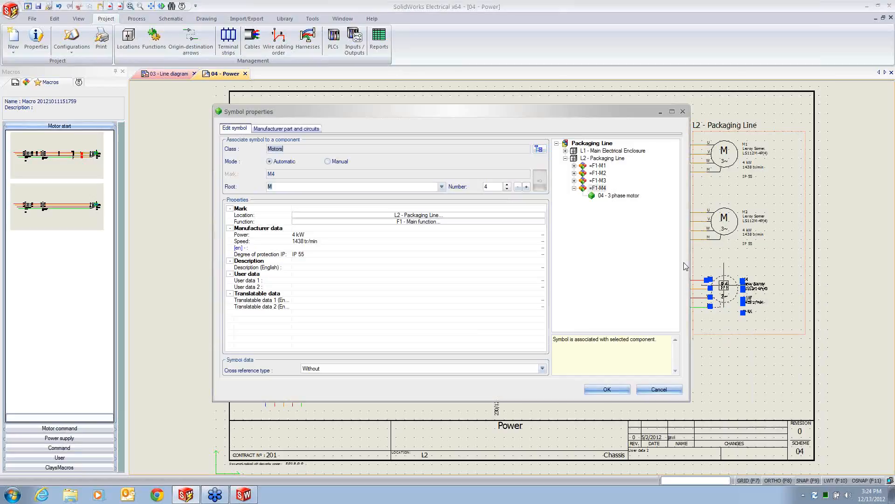
pyautogui.click(597, 181)
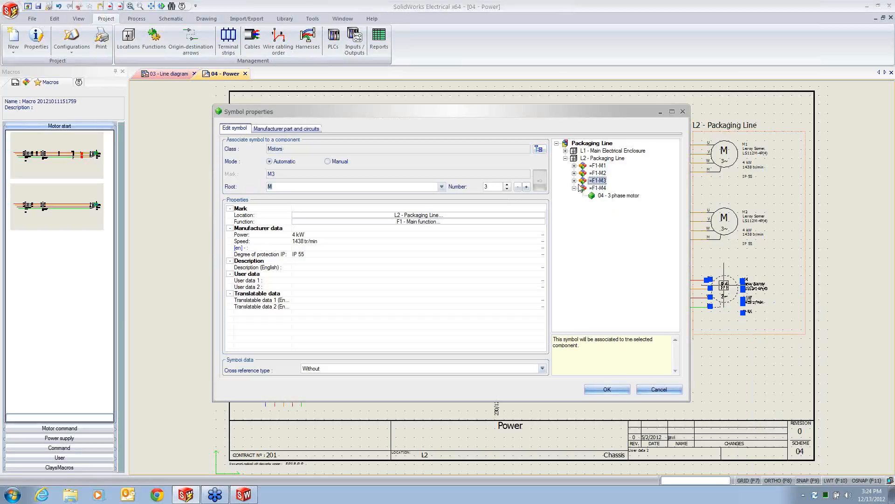
pyautogui.click(619, 392)
# Step: Associate the contactor symbol K4 in the new motor circuit with the existing component K3 in L2 - Chassis
pyautogui.rightClick(440, 270)
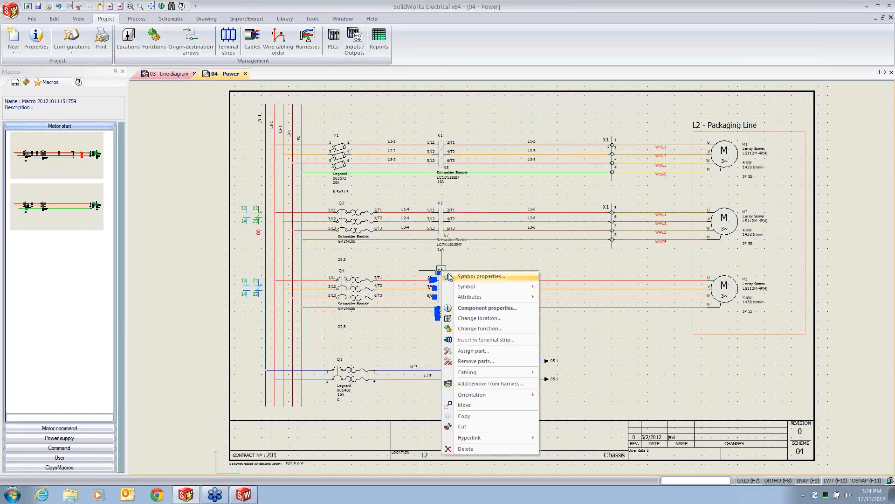
pyautogui.click(488, 276)
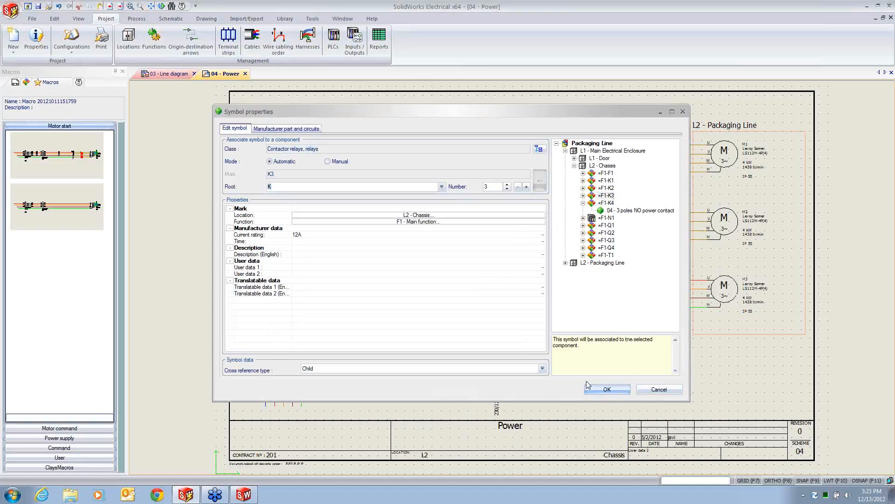
pyautogui.click(605, 389)
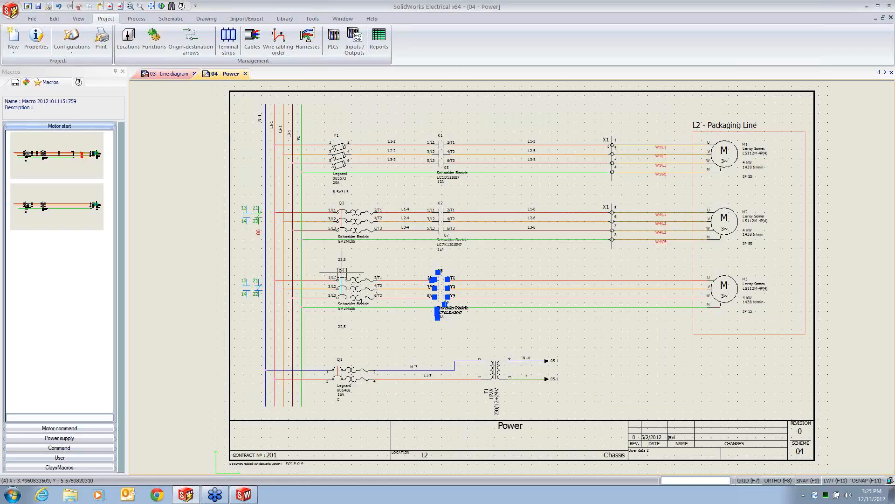
# Step: Associate the magneto-thermal circuit breaker symbol Q4 with the existing component Q3 in L2 - Chassis
pyautogui.click(341, 271)
pyautogui.rightClick(341, 271)
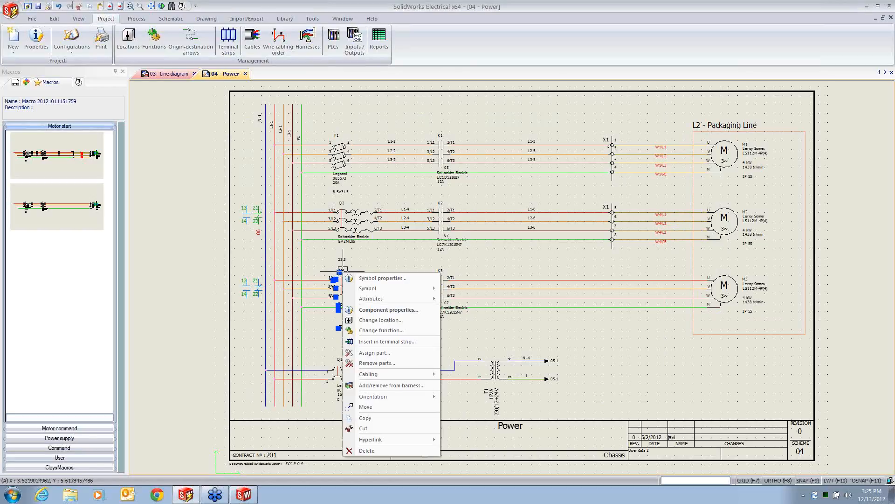
pyautogui.click(370, 281)
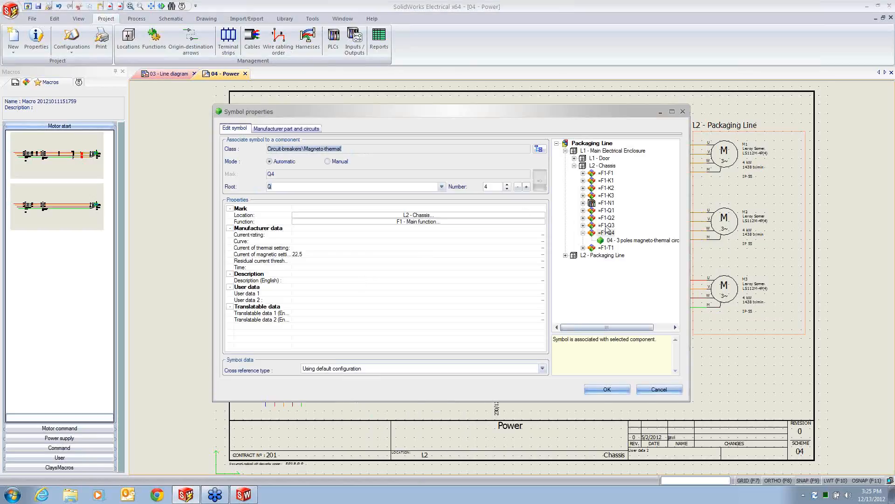
pyautogui.click(597, 389)
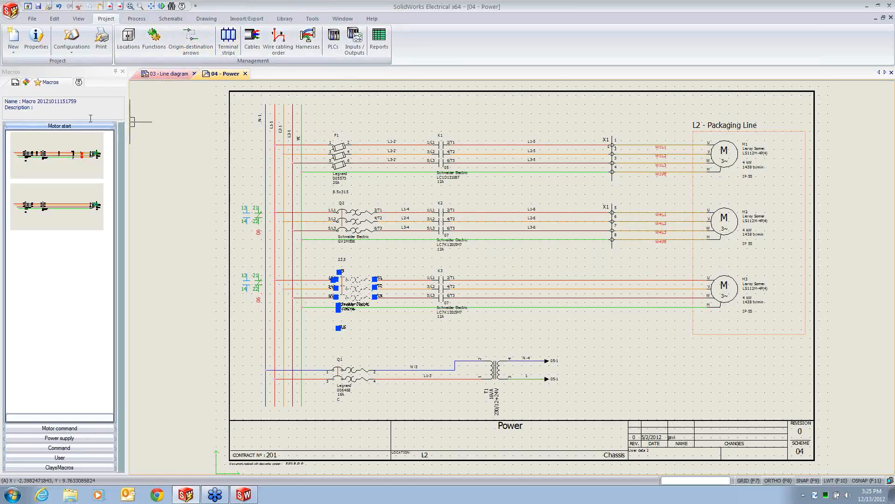
pyautogui.click(232, 45)
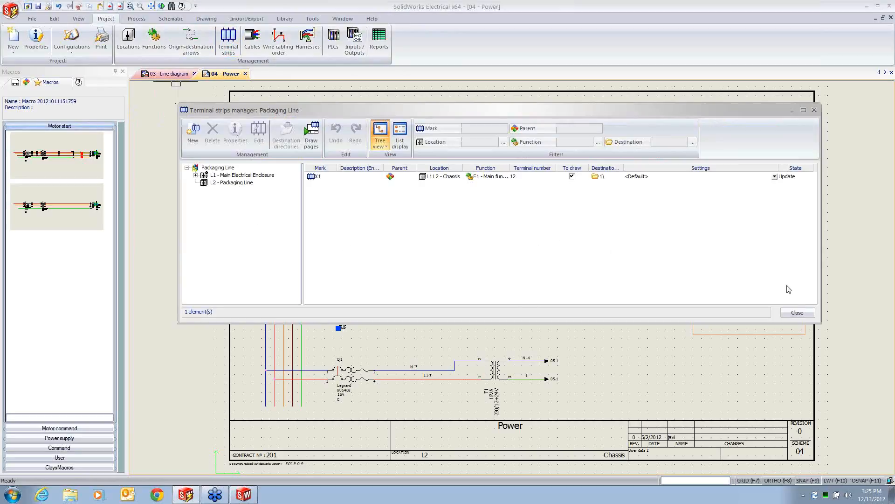
pyautogui.click(797, 313)
pyautogui.click(204, 21)
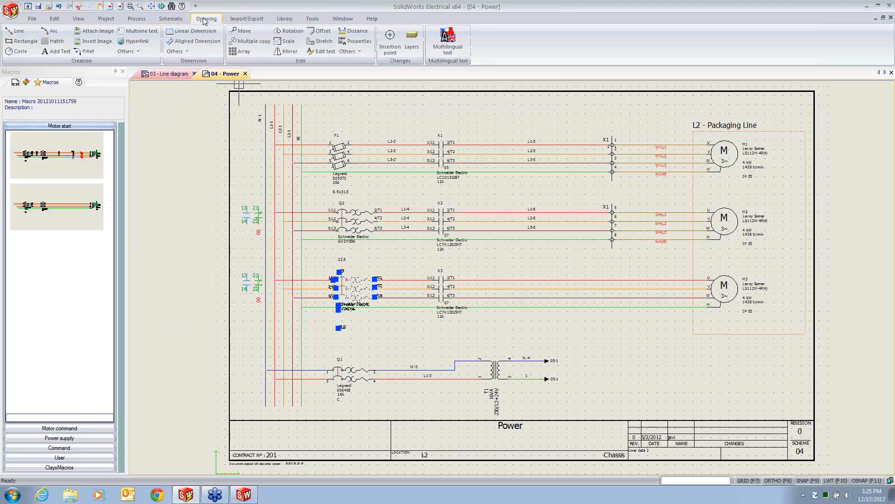
# Step: Insert multiple terminals along a vertical axis across the M3 wires, below the other X1 terminals, and assign them all to strip X1 starting at terminal 9
pyautogui.click(166, 22)
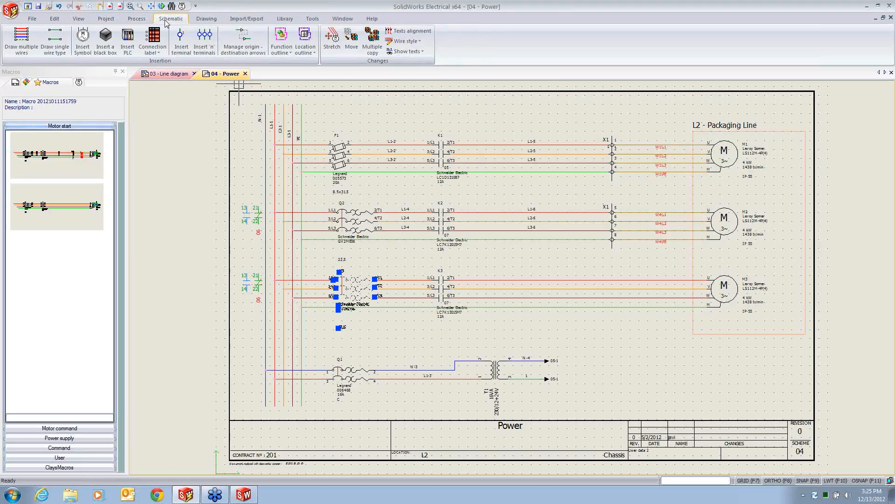
pyautogui.click(206, 48)
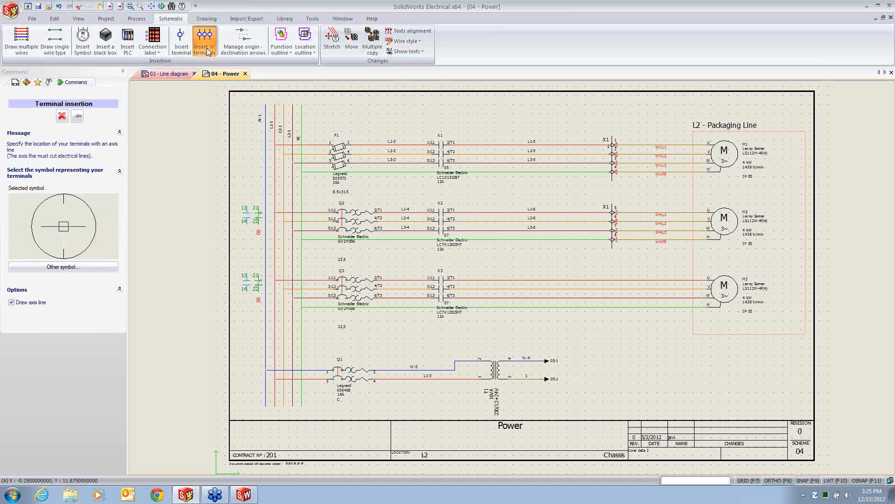
pyautogui.click(612, 271)
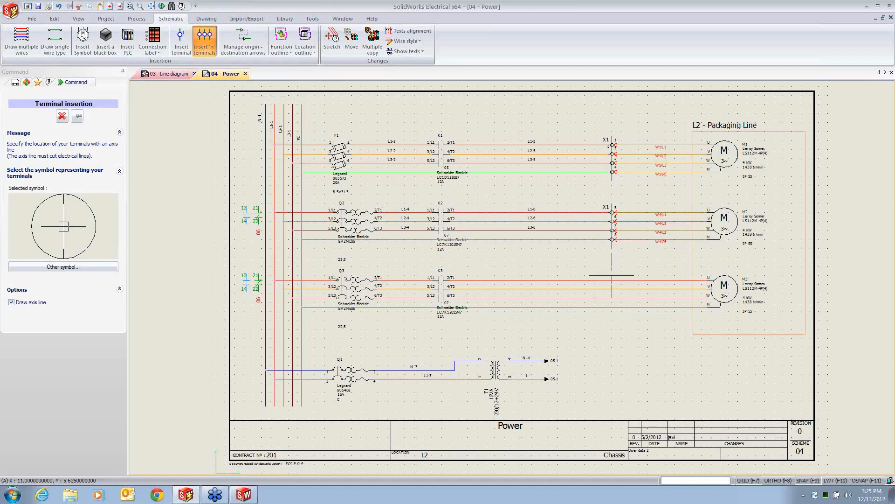
pyautogui.click(612, 321)
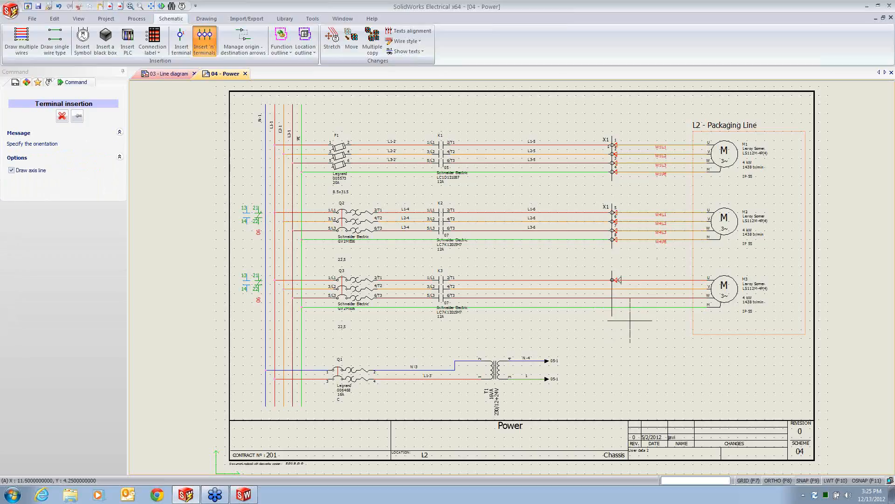
pyautogui.click(630, 320)
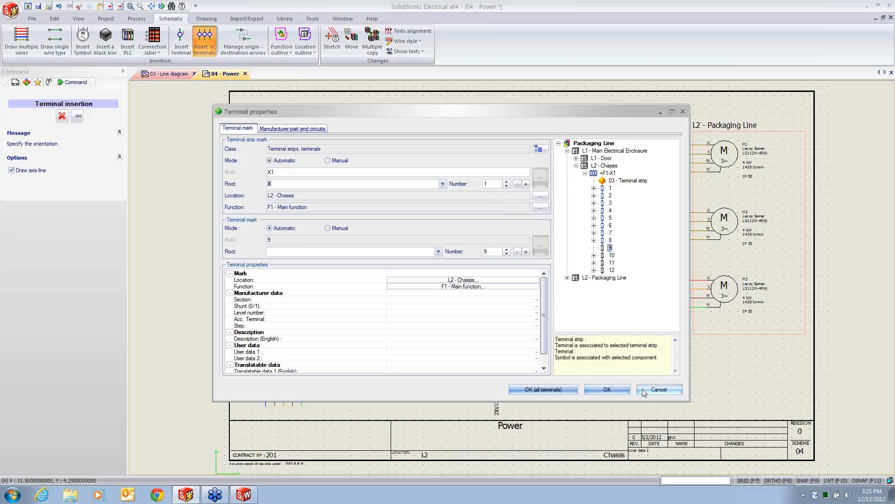
pyautogui.click(543, 390)
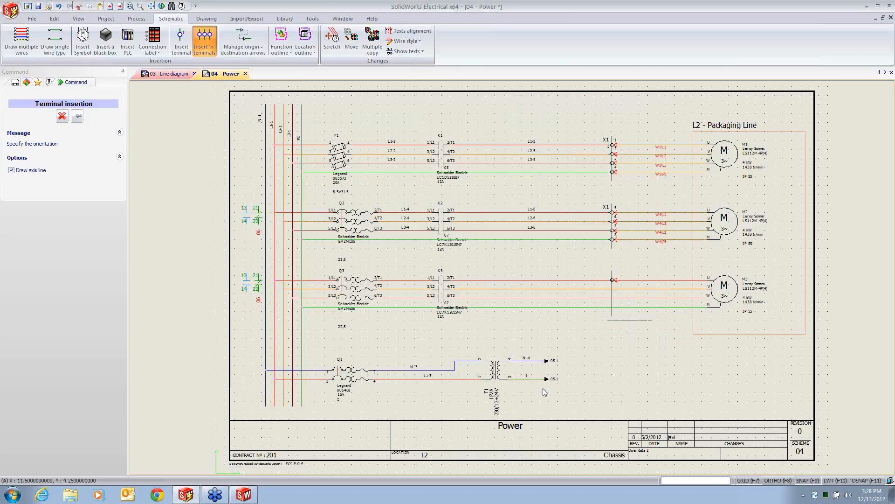
# Step: Specify the orientation of the new X1 terminals on the M3 wires to complete their insertion
pyautogui.click(627, 312)
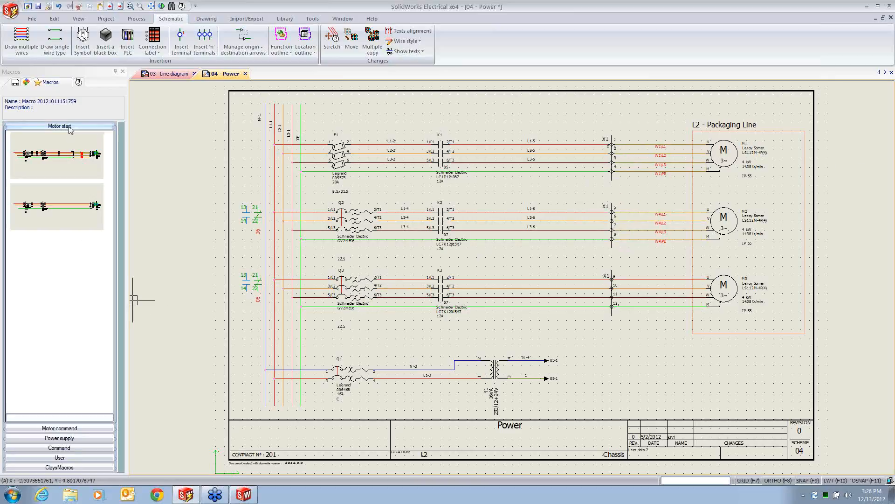
# Step: Open the 06 - PLC inputs and 07 - PLC outputs schematics of the Packaging Line project
pyautogui.click(16, 84)
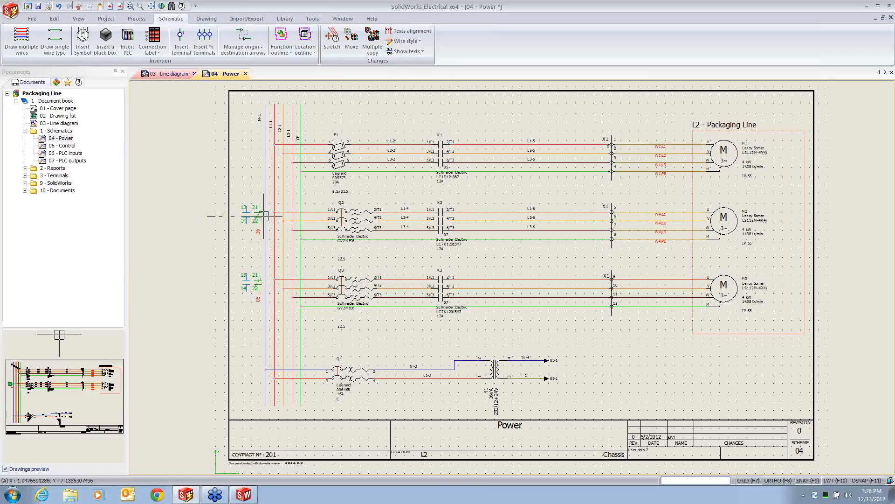
pyautogui.doubleClick(53, 156)
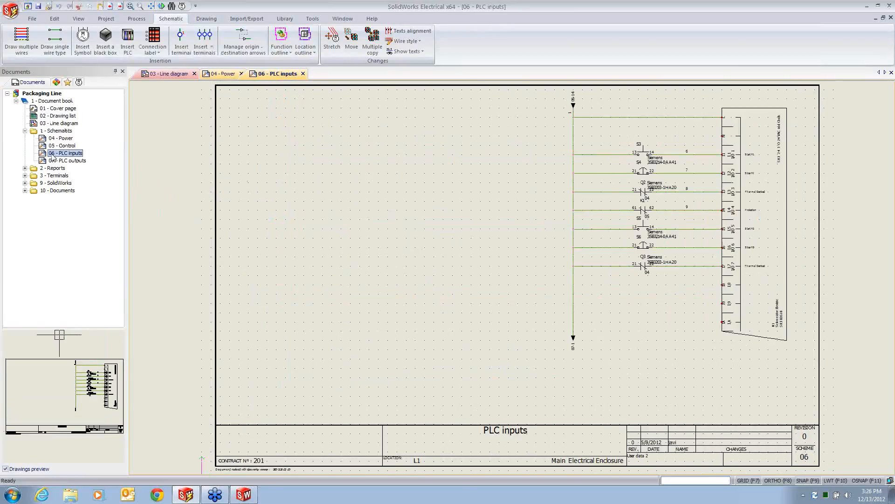
pyautogui.doubleClick(66, 160)
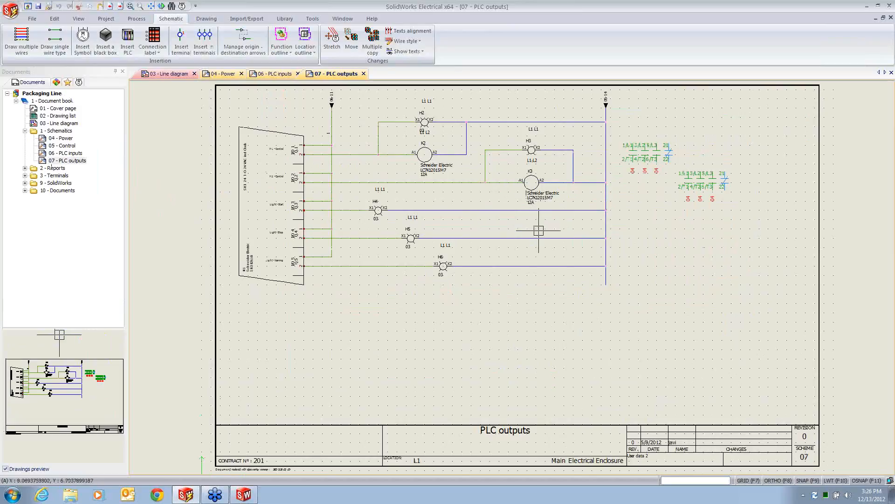
# Step: Examine the K3 coil's manufacturer part and circuits in its component properties, checking the symbols tied to the relay coil and NO power contacts
pyautogui.click(536, 195)
pyautogui.doubleClick(536, 194)
pyautogui.click(309, 112)
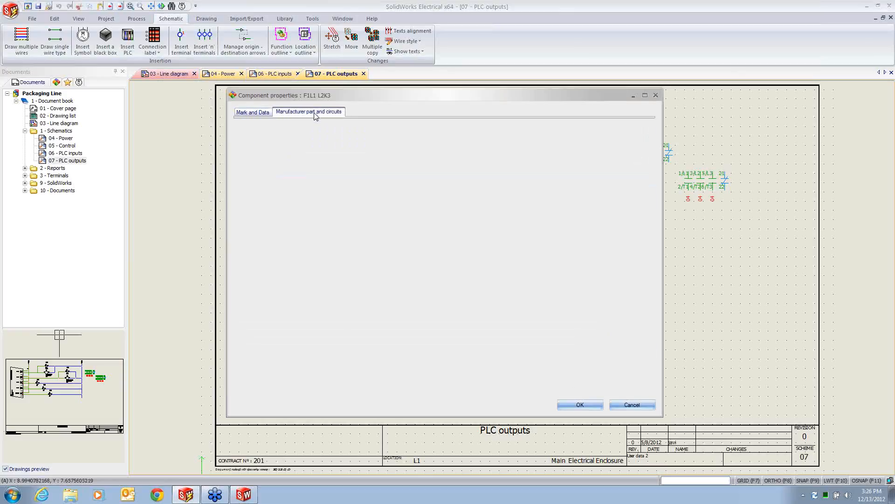
pyautogui.click(315, 143)
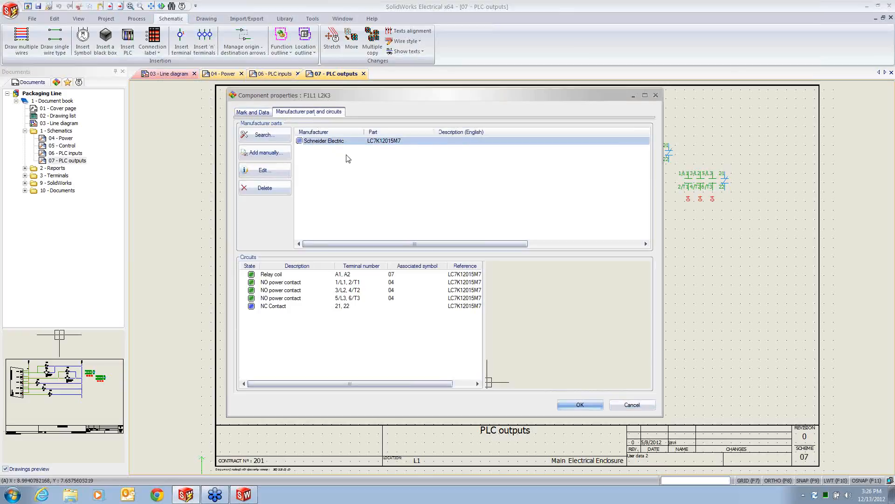
pyautogui.click(265, 276)
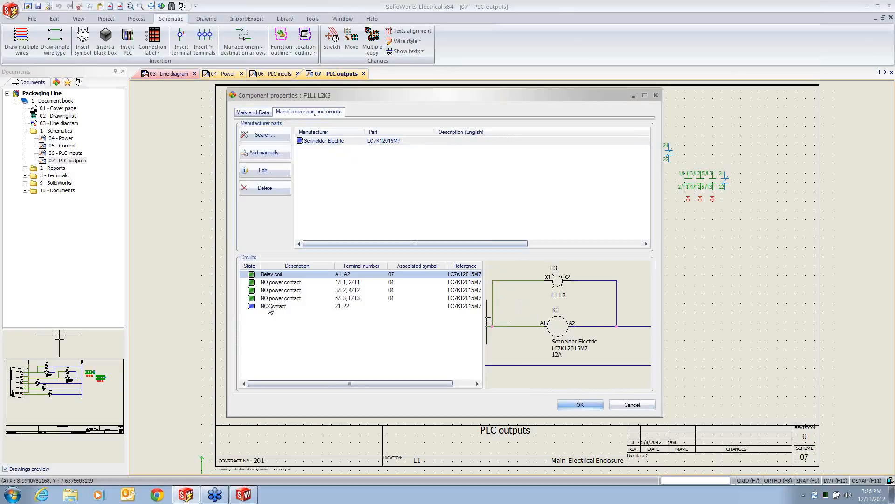
pyautogui.click(271, 283)
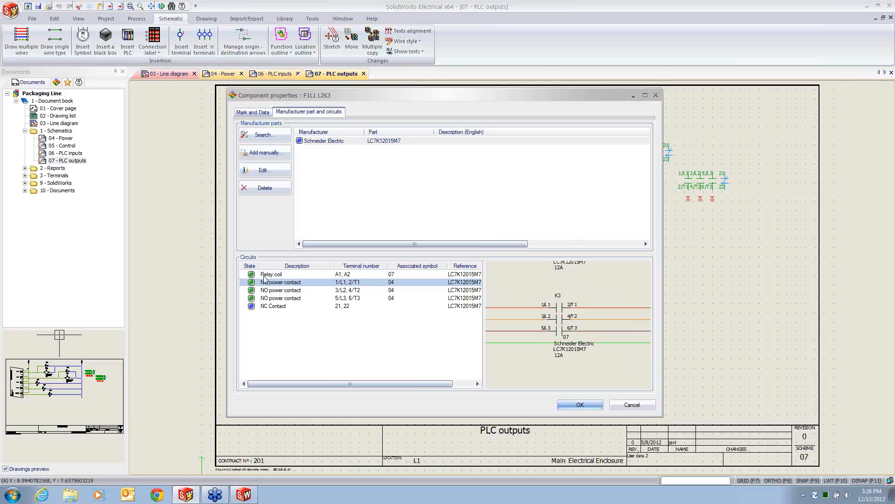
pyautogui.click(282, 299)
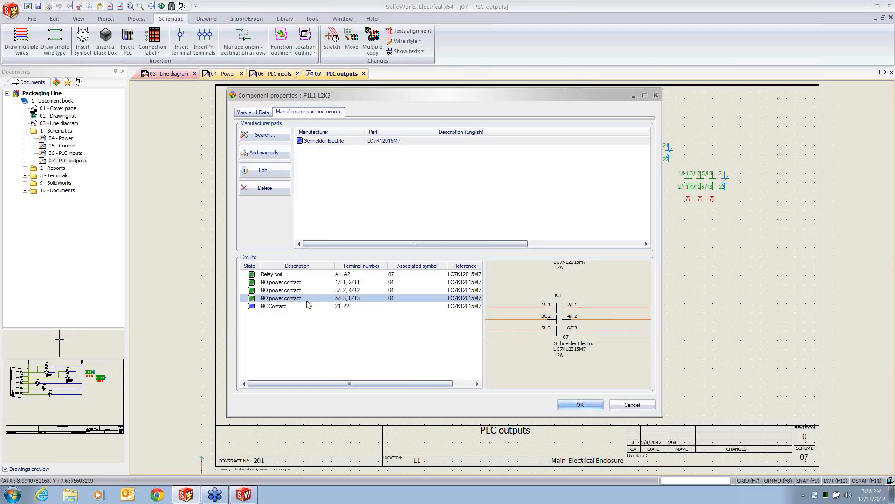
pyautogui.click(580, 405)
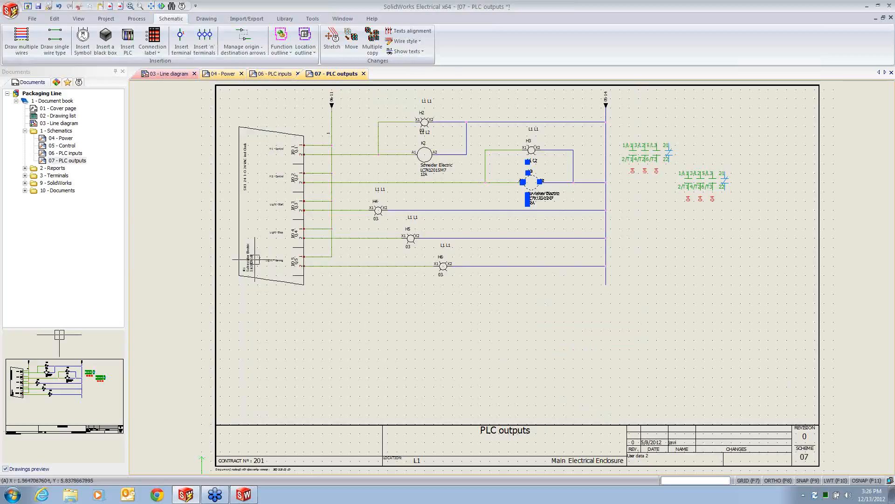
# Step: Add the PlcIO_Imperial template to the Packaging Line project's reports
pyautogui.click(24, 169)
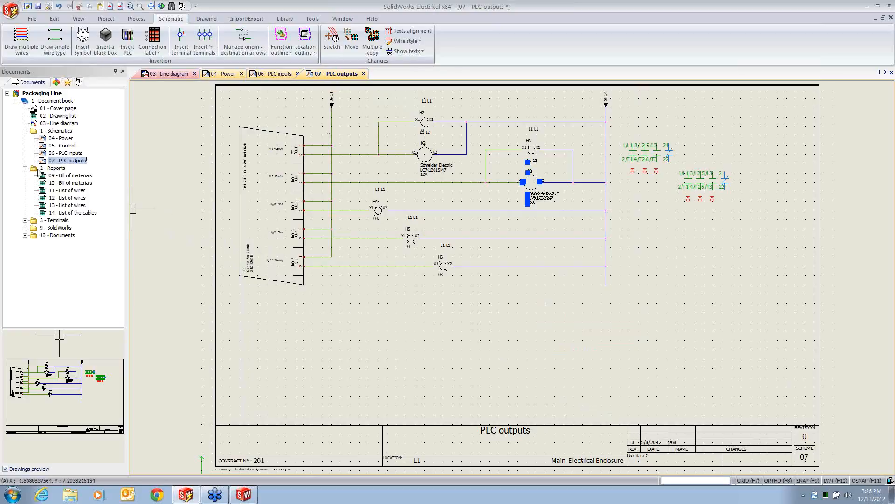
pyautogui.click(47, 178)
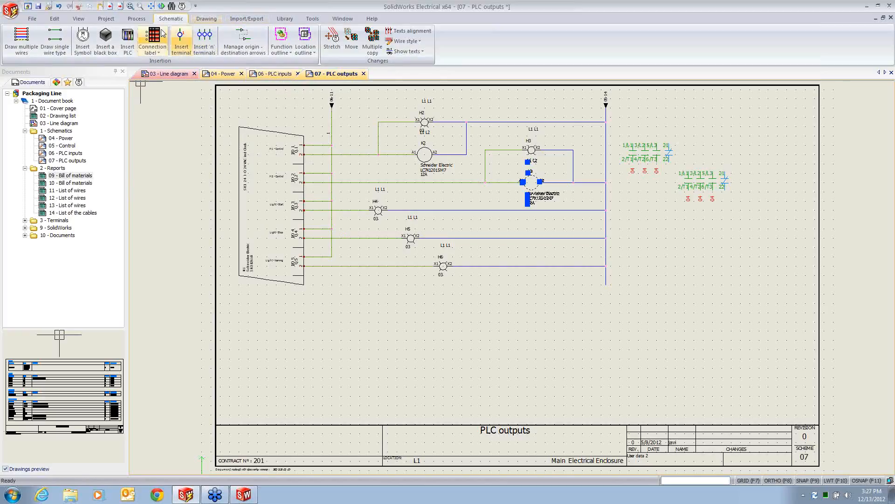
pyautogui.click(134, 19)
pyautogui.click(106, 19)
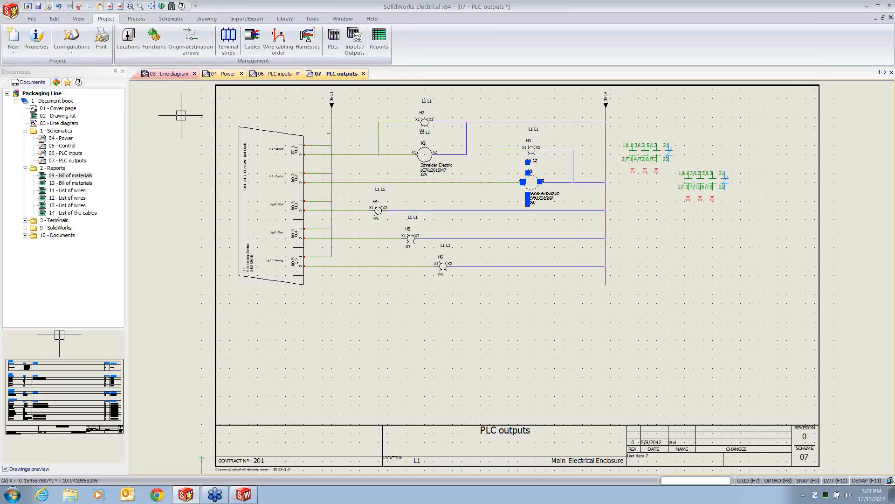
pyautogui.click(379, 39)
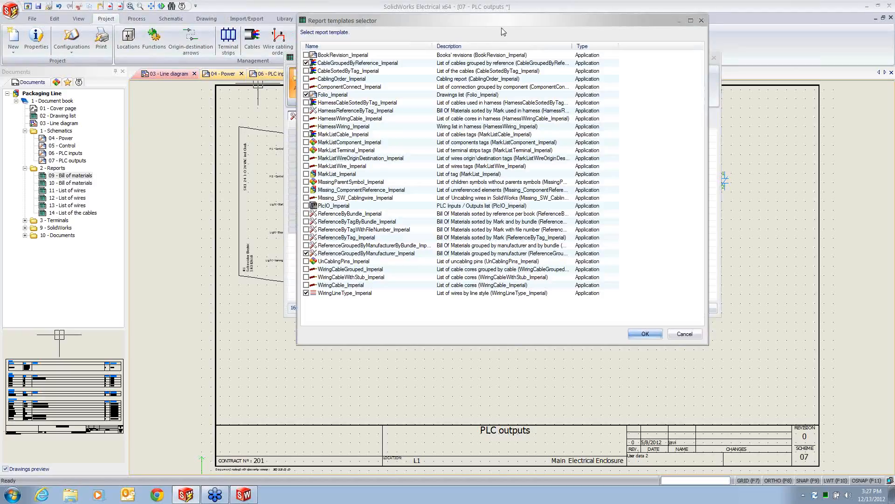
pyautogui.moveTo(507, 23); pyautogui.dragTo(579, 17)
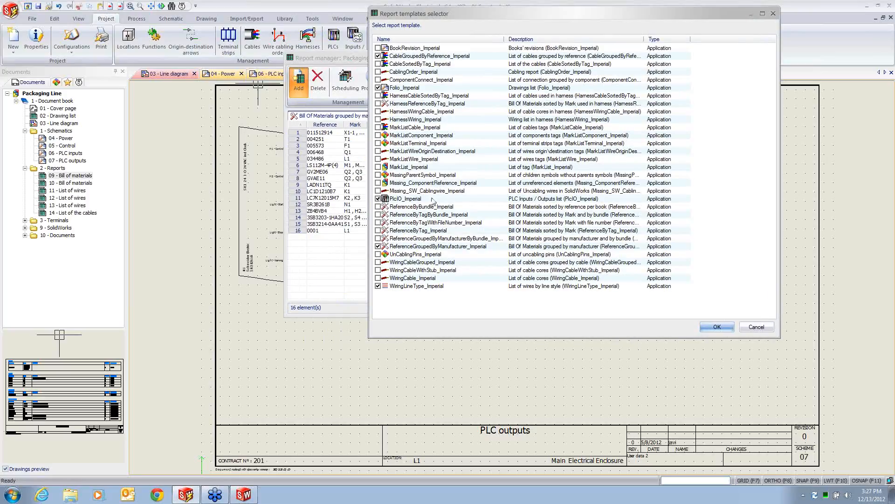
pyautogui.click(717, 327)
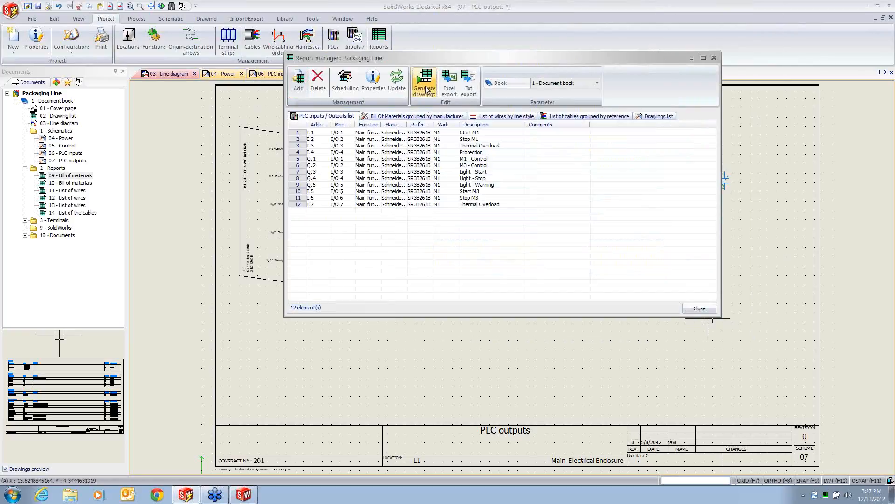
# Step: Generate the report drawings for the document book with the PLC Inputs / Outputs list included, and close the report manager
pyautogui.click(425, 89)
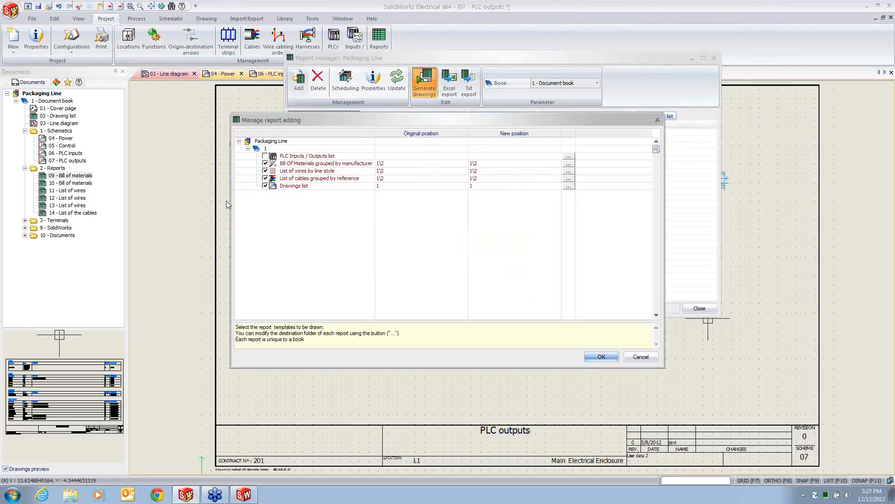
pyautogui.click(265, 156)
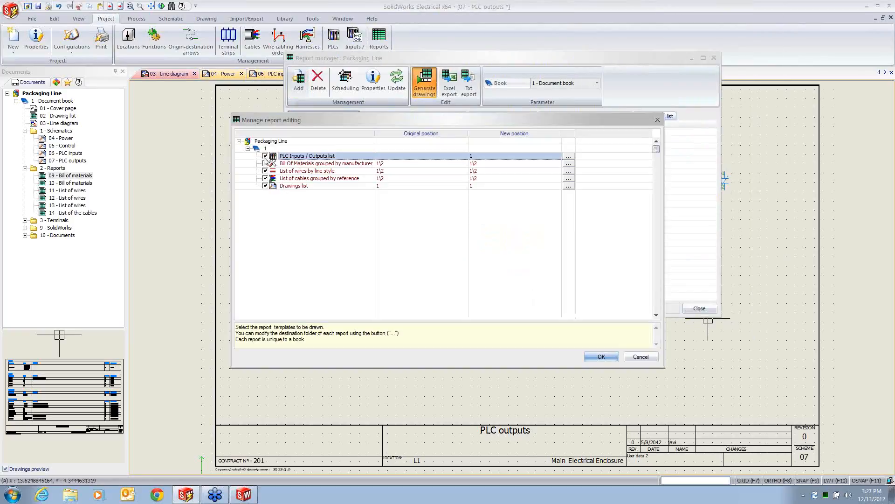
pyautogui.click(601, 356)
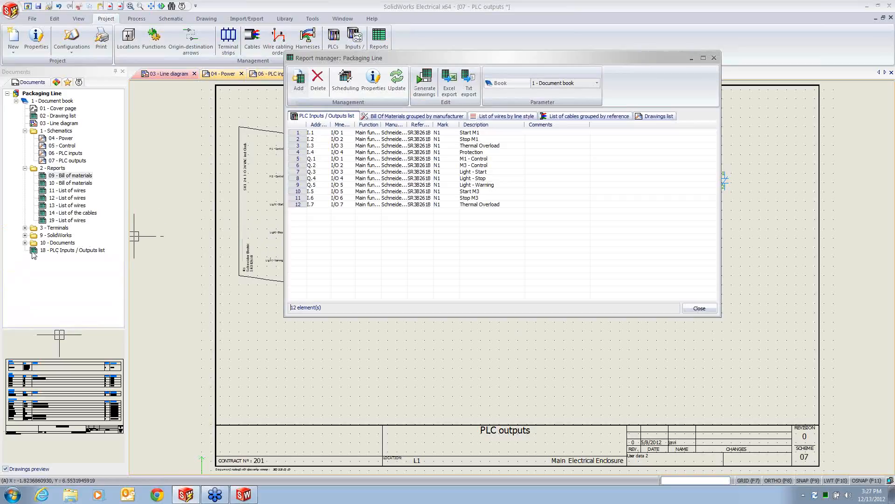
pyautogui.click(699, 308)
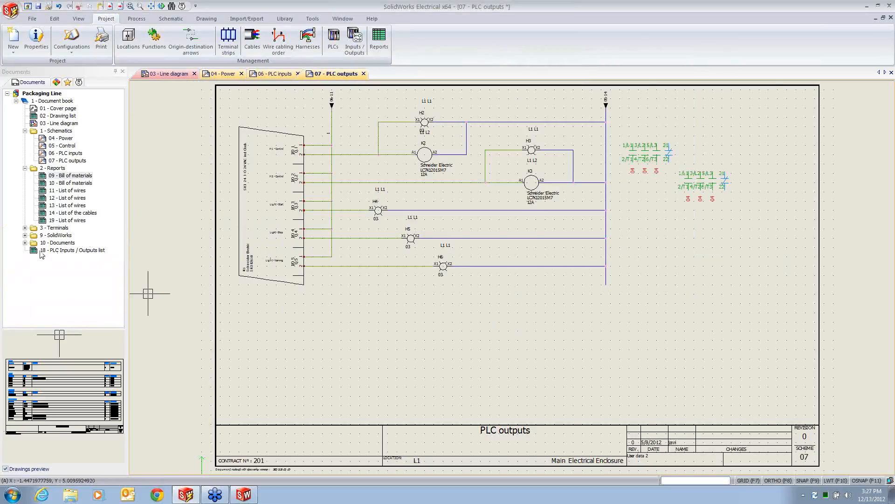
# Step: Open the 18 - PLC Inputs / Outputs list drawing, review its whole table, and close it
pyautogui.doubleClick(39, 252)
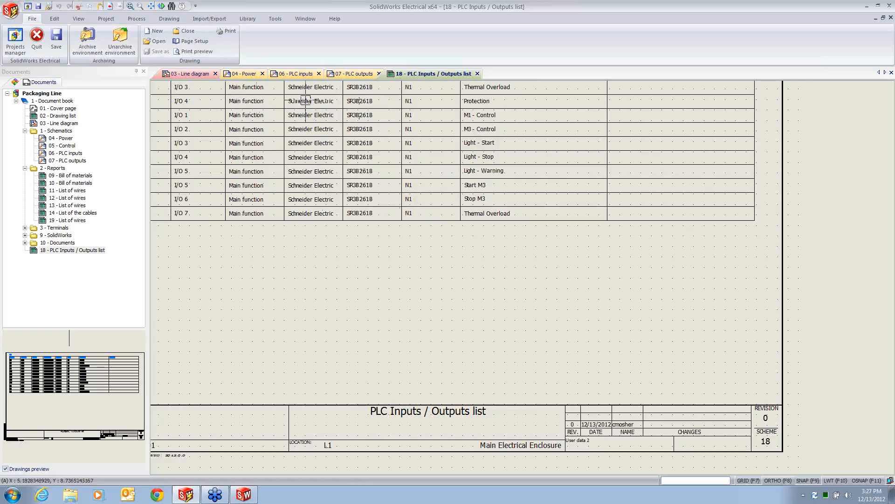
pyautogui.scroll(-1, 521, 134)
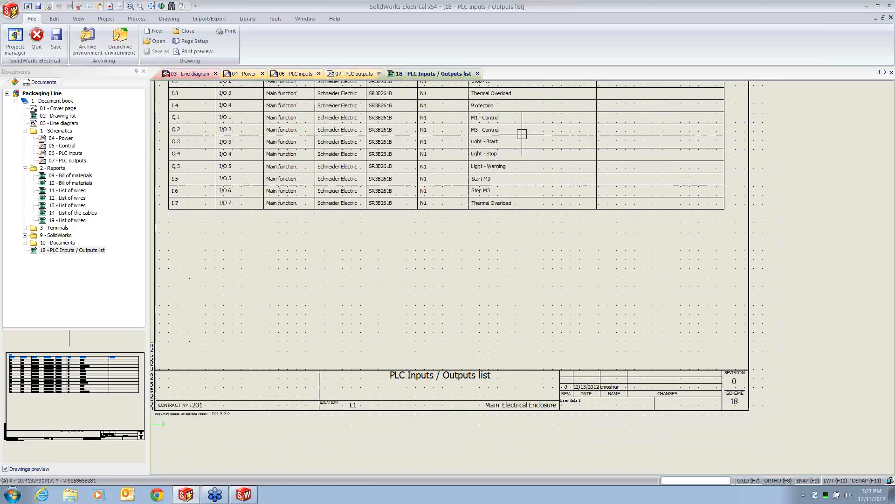
pyautogui.moveTo(442, 131); pyautogui.dragTo(517, 184, button='middle')
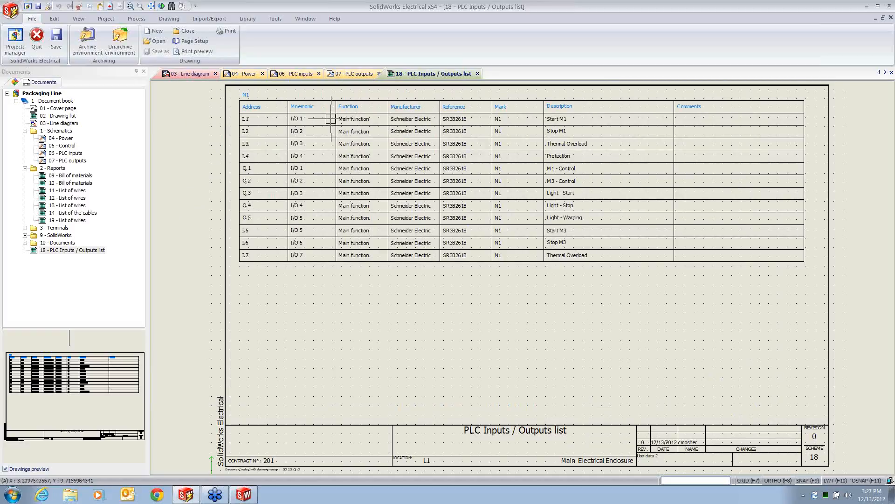
pyautogui.click(477, 73)
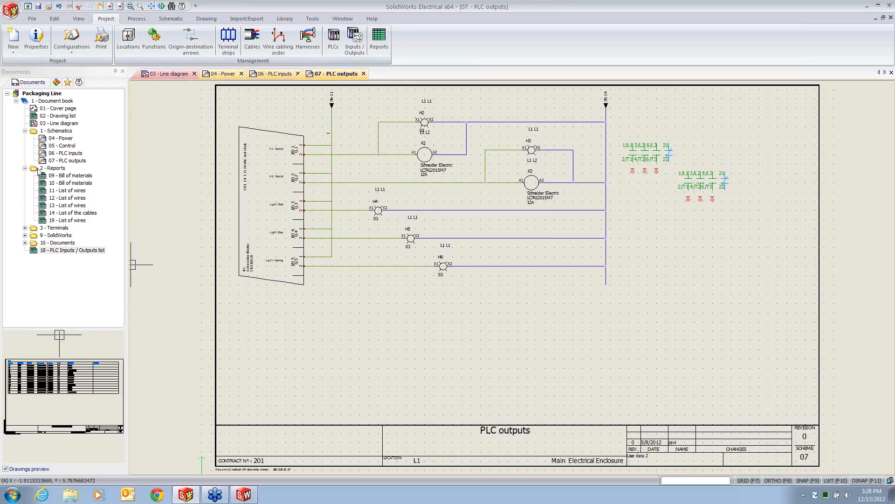
# Step: Try to move the 18 - PLC Inputs / Outputs list into the 2 - Reports folder, closing the 07 - PLC outputs drawing between attempts
pyautogui.click(35, 251)
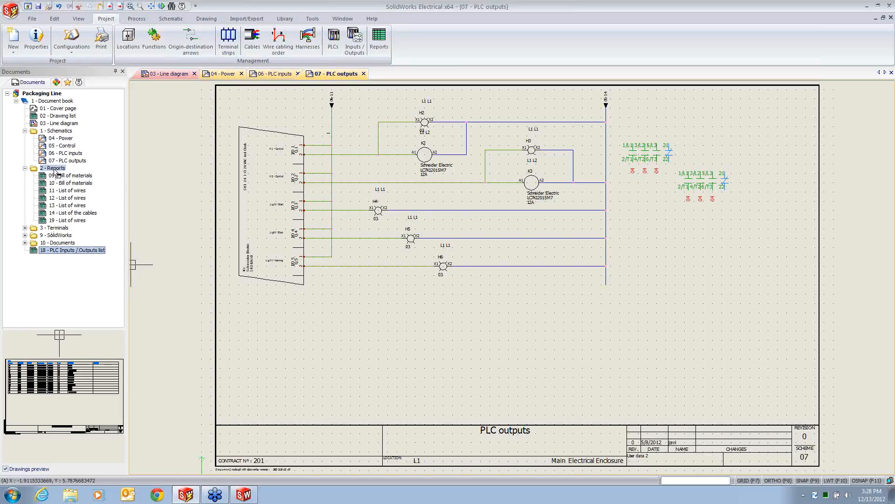
pyautogui.moveTo(55, 171); pyautogui.dragTo(55, 172)
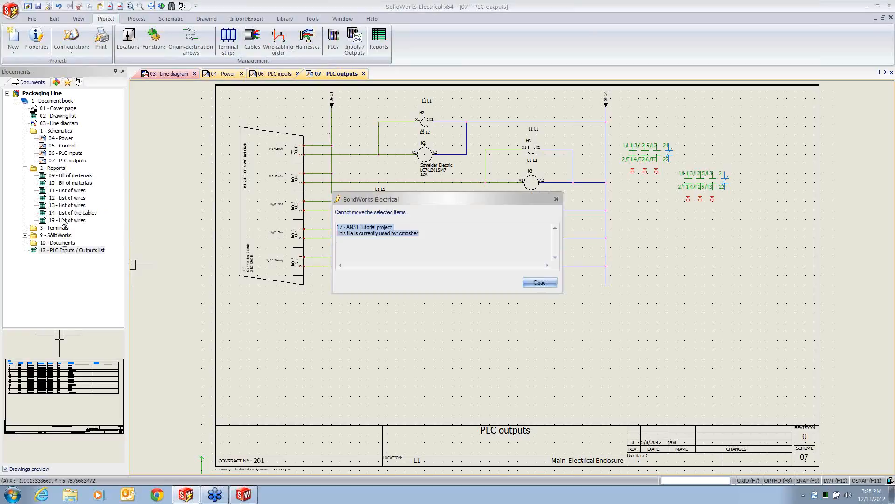
pyautogui.click(556, 199)
pyautogui.moveTo(38, 251); pyautogui.dragTo(52, 173)
pyautogui.click(537, 283)
pyautogui.click(363, 73)
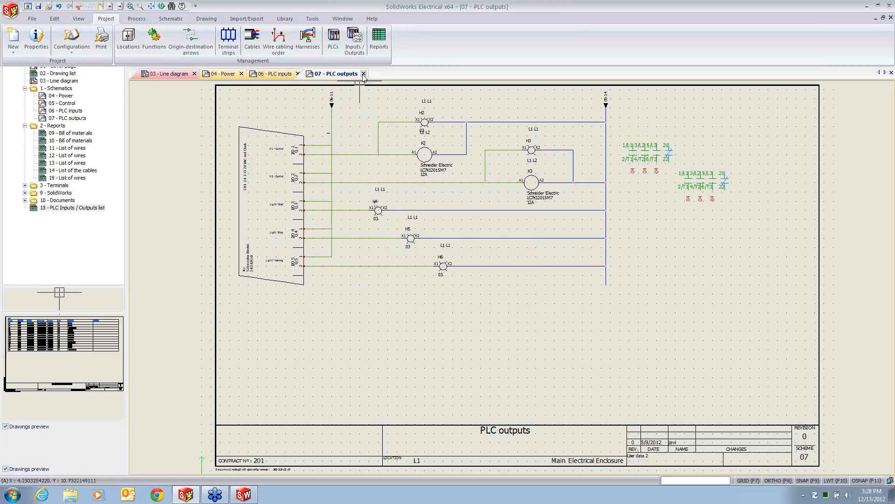
pyautogui.click(36, 251)
pyautogui.moveTo(36, 254); pyautogui.dragTo(55, 170)
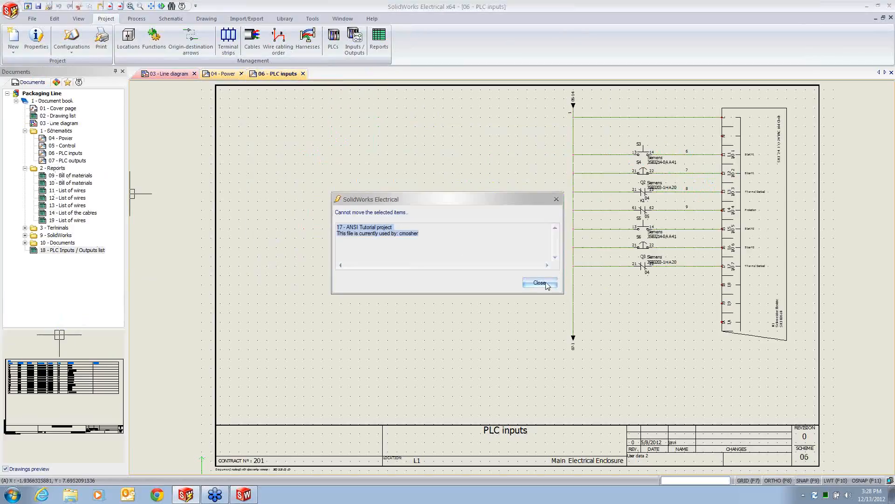
pyautogui.click(539, 282)
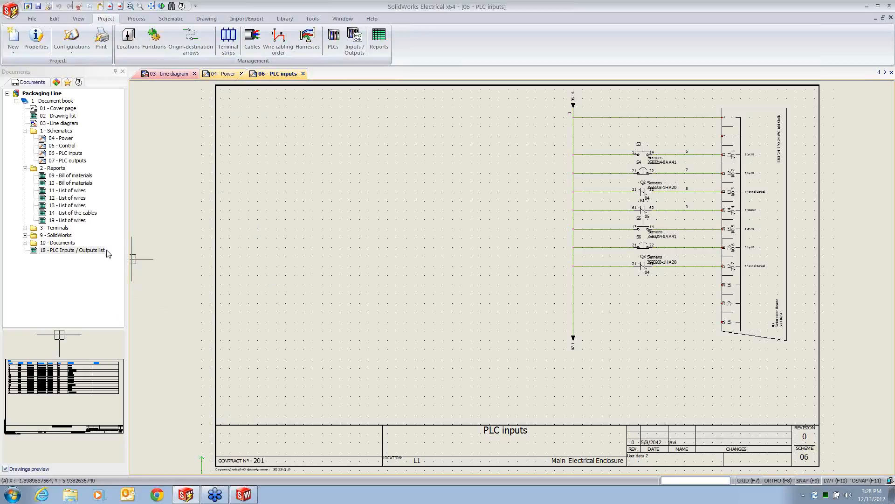
# Step: Open the 14 - List of the cables and 09 - Bill of materials reports to review the updated cables and parts
pyautogui.doubleClick(46, 215)
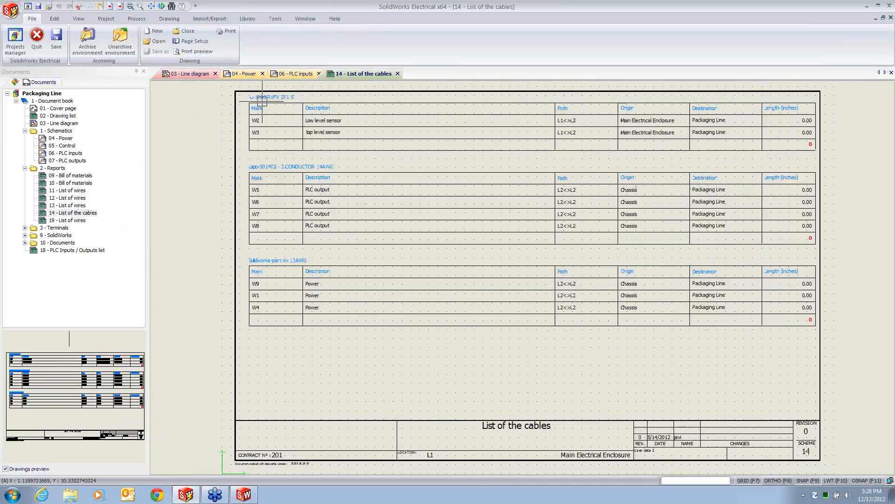
pyautogui.doubleClick(46, 176)
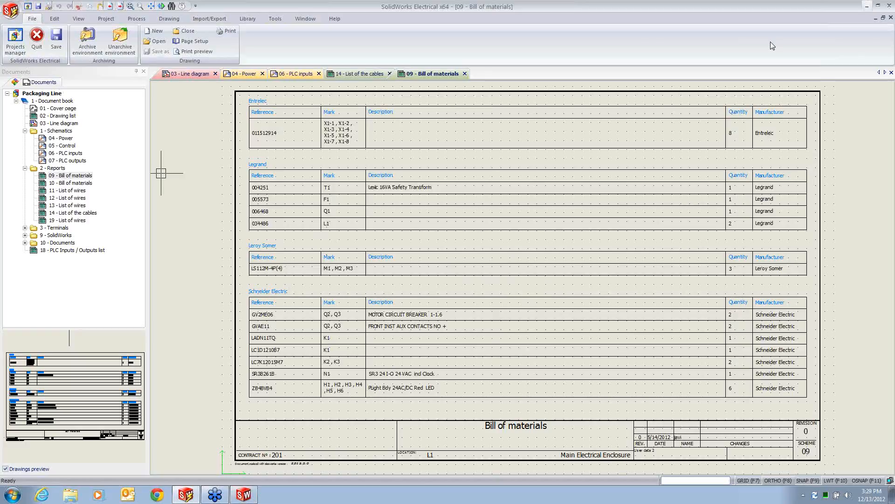
# Step: Switch to SolidWorks and look up the Reports folder contents and the PLC Inputs / Outputs list in the electrical project documents
pyautogui.click(867, 6)
pyautogui.click(244, 499)
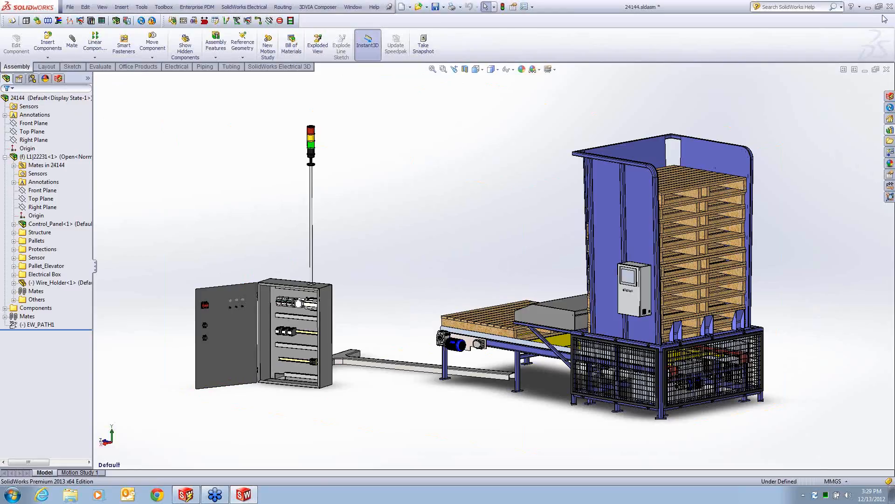
pyautogui.click(890, 98)
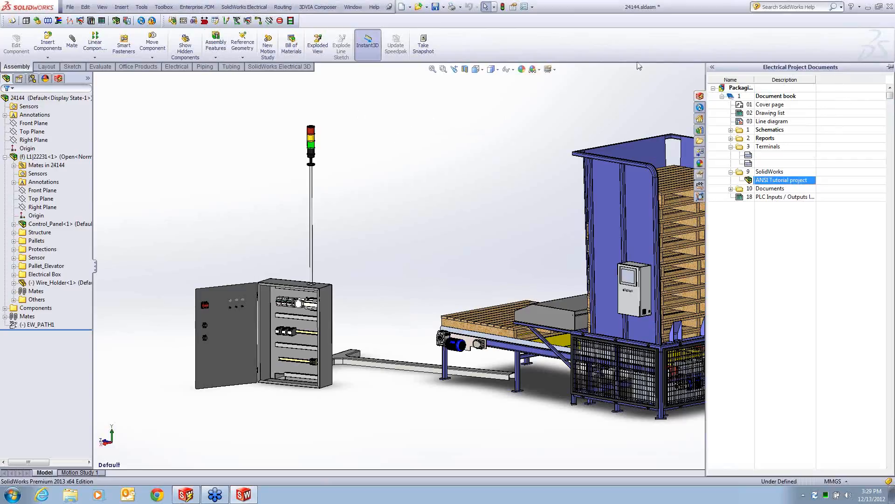
pyautogui.click(730, 172)
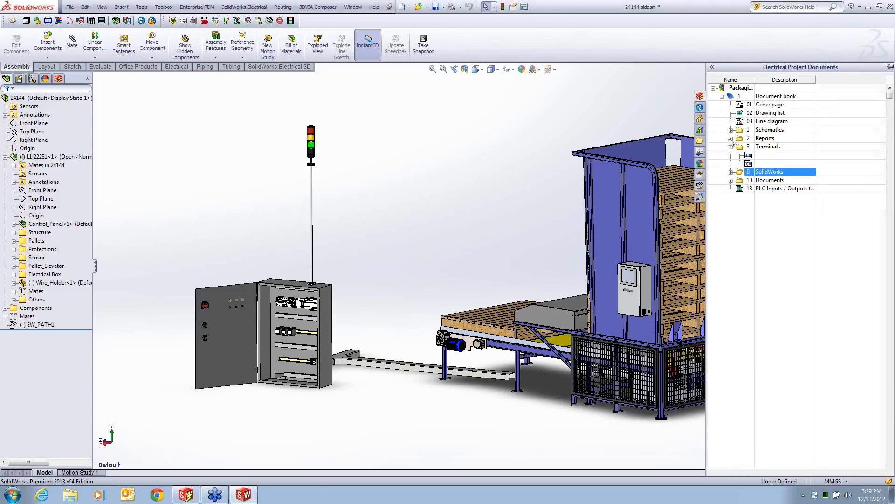
pyautogui.click(731, 139)
pyautogui.click(774, 248)
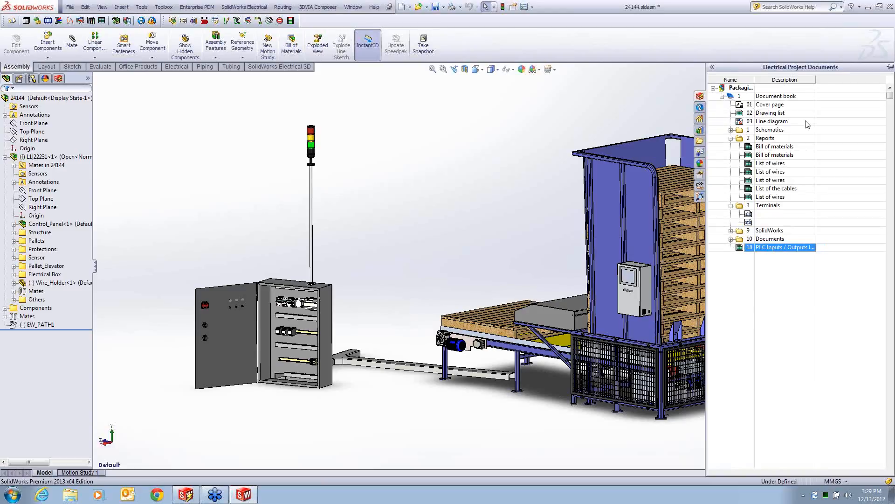
# Step: Open the 03 - Line diagram drawing from the project documents, review it, and close it
pyautogui.moveTo(814, 79); pyautogui.dragTo(840, 79)
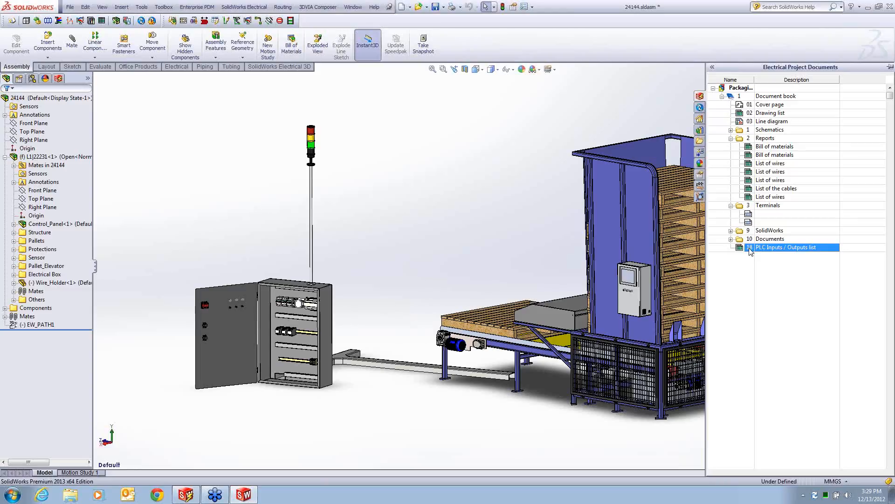
pyautogui.doubleClick(761, 122)
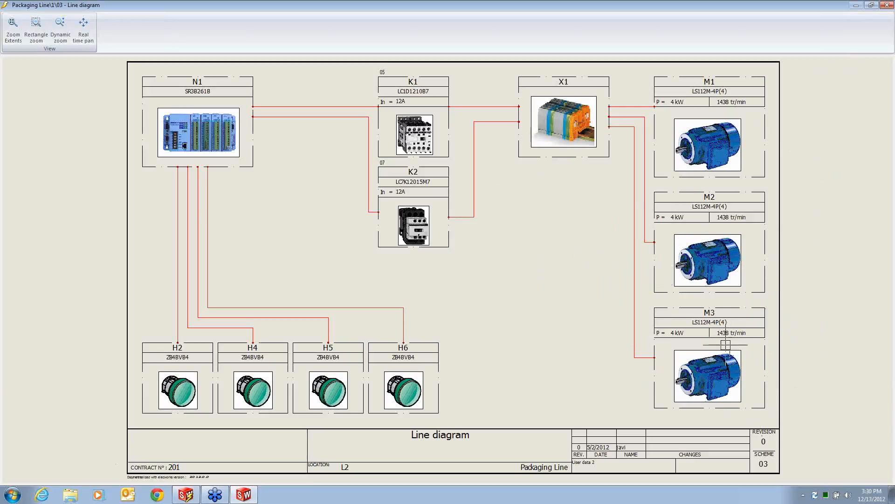
pyautogui.click(887, 5)
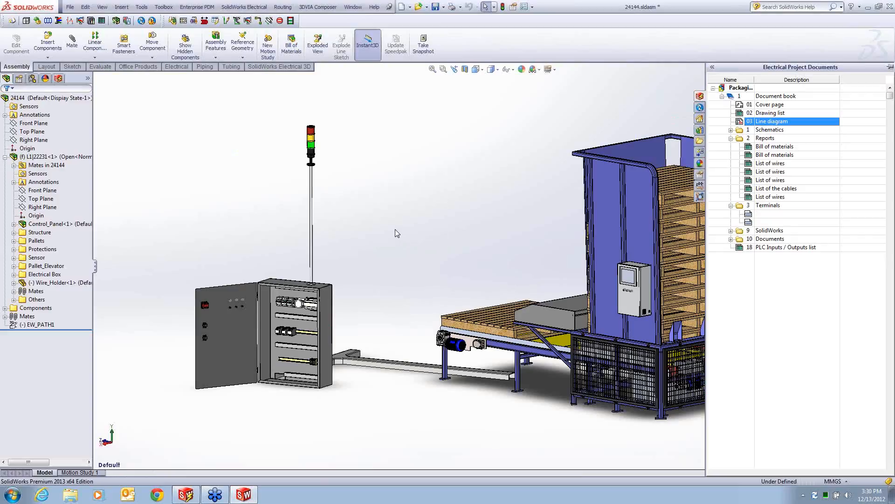
# Step: Look up the manufacturer parts of contactors K3 and K2 under the L1 enclosure's L2 Chassis location in the electrical component tree
pyautogui.click(59, 78)
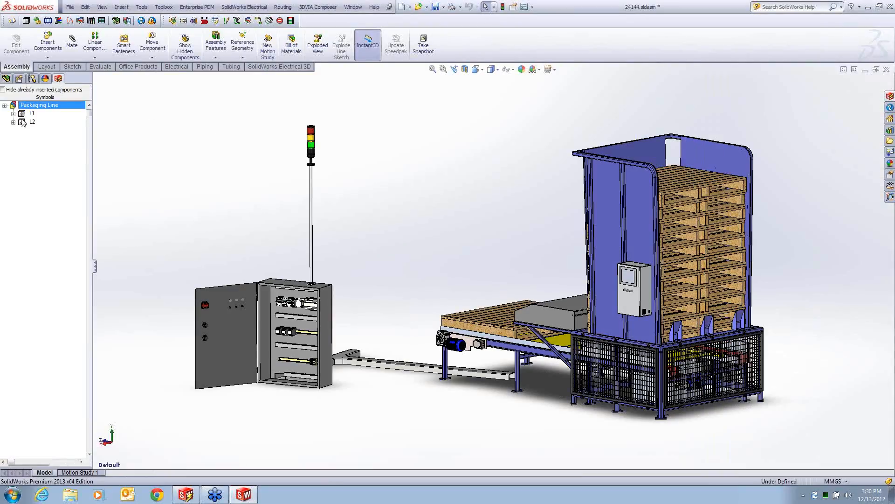
pyautogui.click(13, 114)
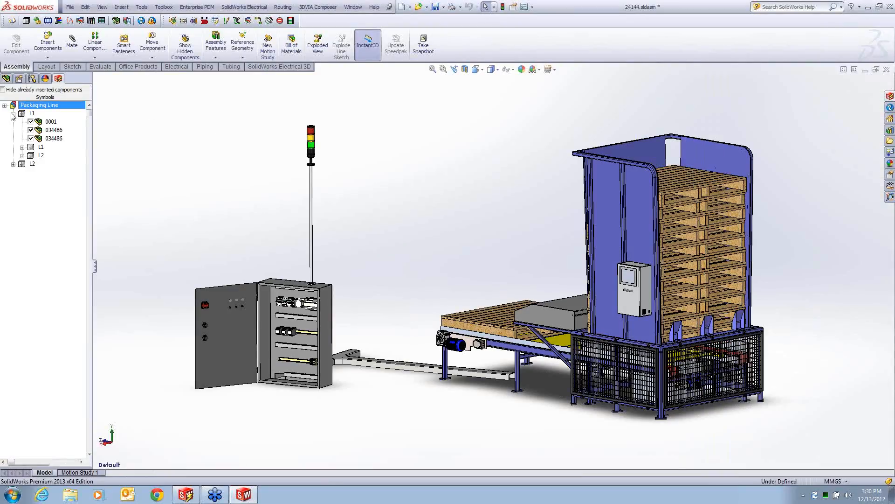
pyautogui.click(23, 156)
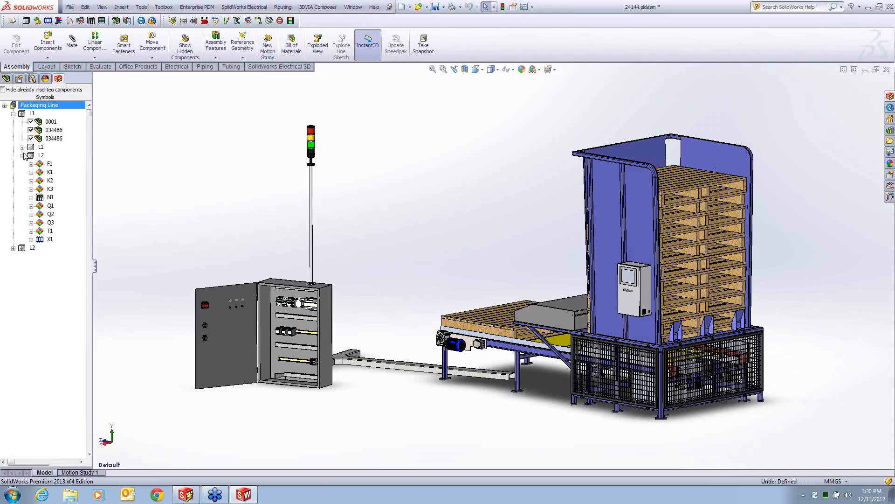
pyautogui.click(30, 189)
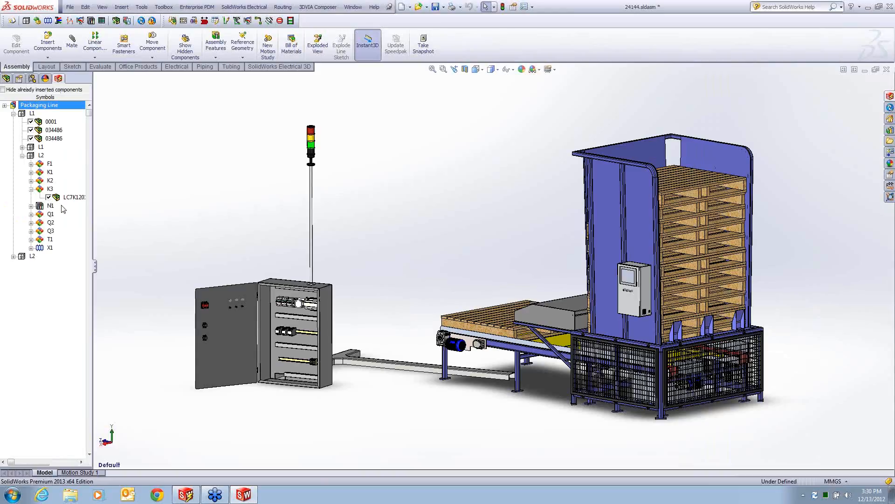
pyautogui.moveTo(94, 266); pyautogui.dragTo(118, 266)
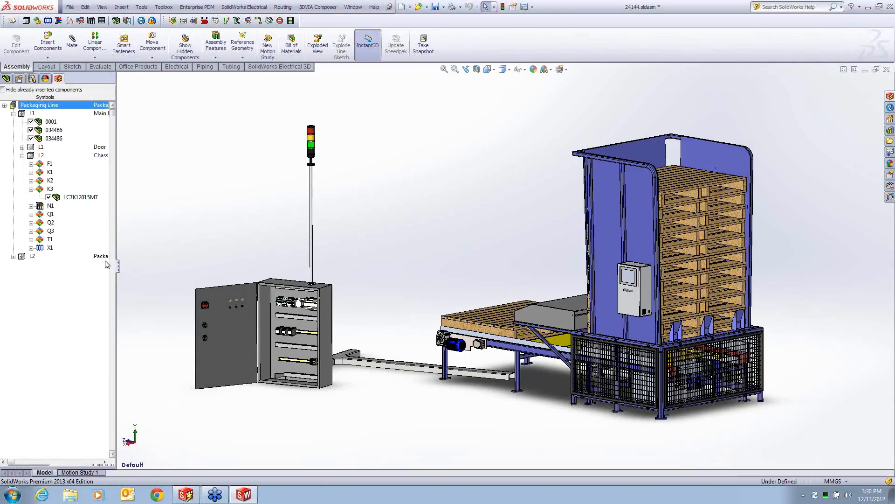
pyautogui.click(31, 181)
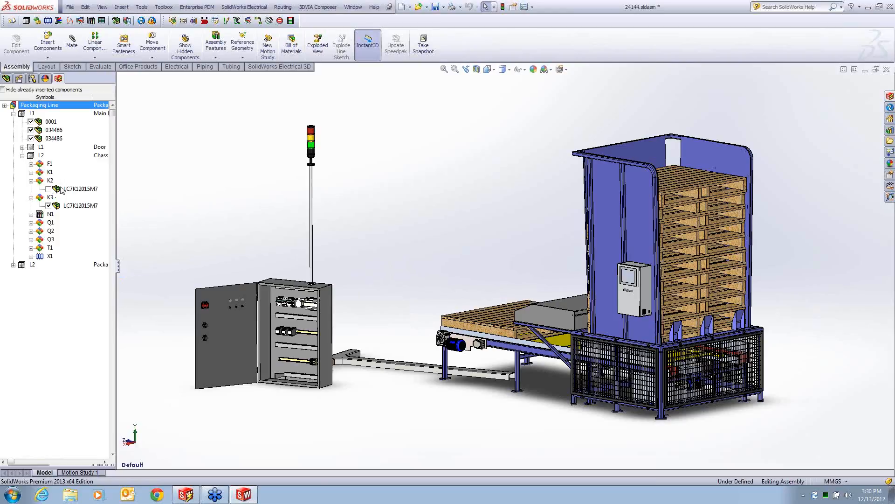
# Step: Show the saved Electrical Enclosure view and hide already inserted components in the tree, leaving K2's part under the chassis listed
pyautogui.press('space')
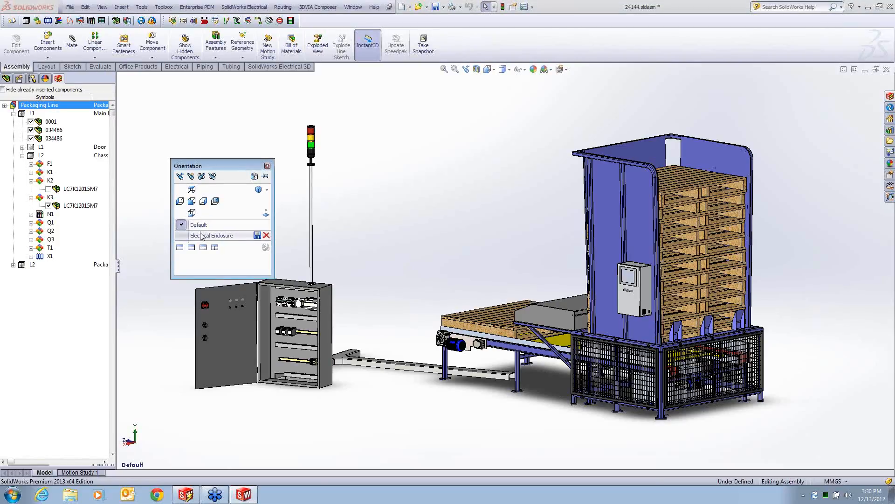
pyautogui.click(202, 237)
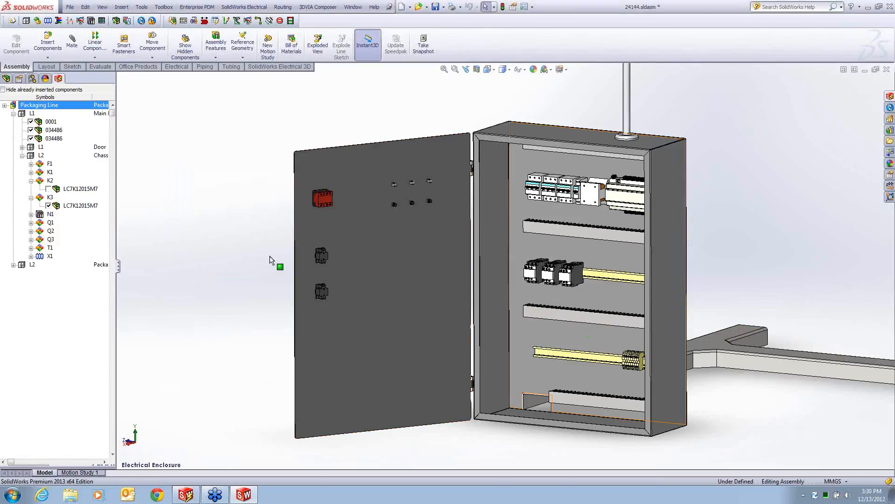
pyautogui.click(4, 89)
pyautogui.click(13, 113)
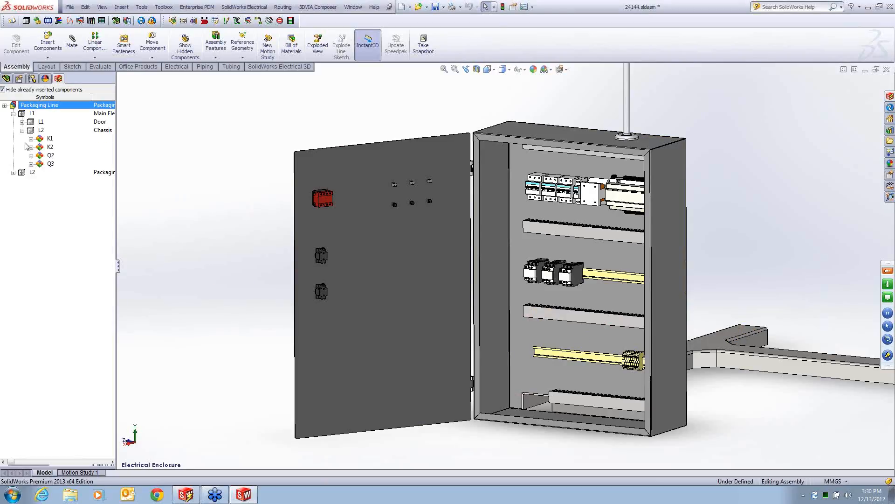
pyautogui.click(31, 147)
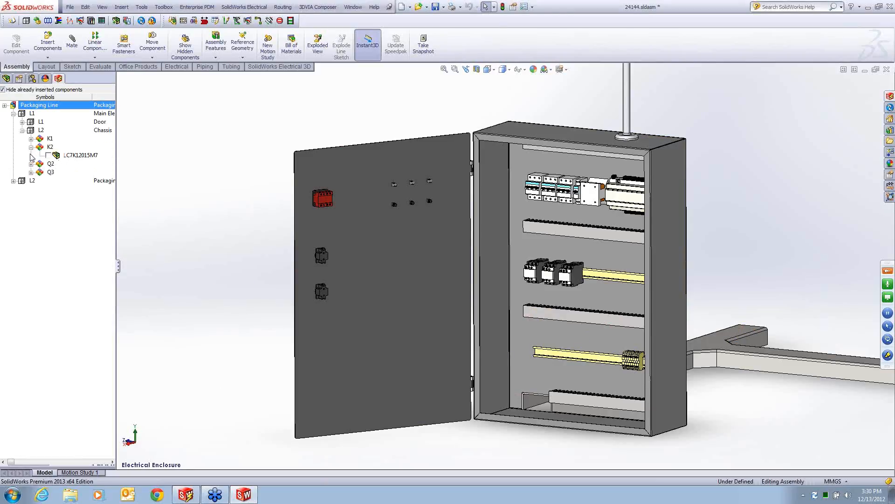
# Step: Associate K2's LC7K12015M7 part with the existing middle contactor on the enclosure's second rail
pyautogui.click(66, 157)
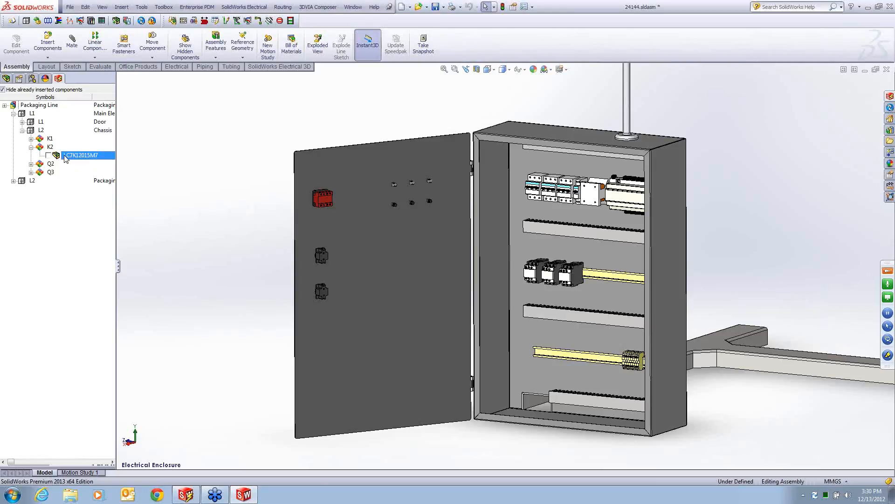
pyautogui.rightClick(65, 157)
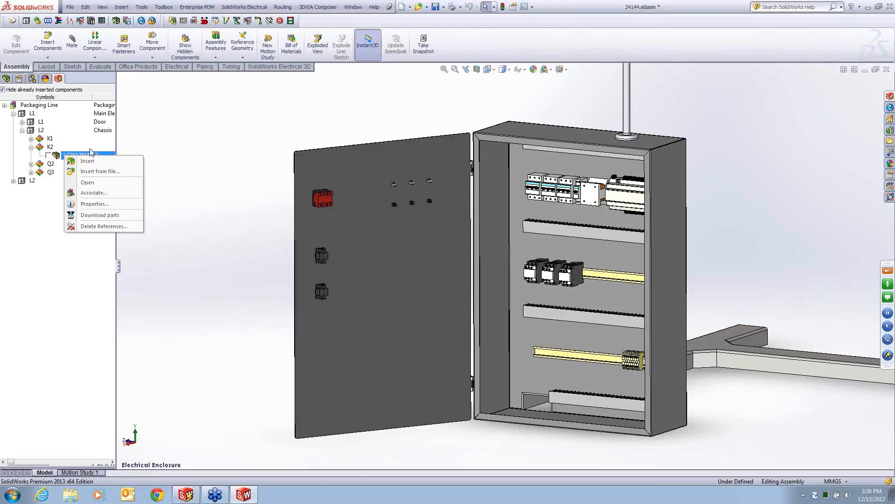
pyautogui.click(91, 194)
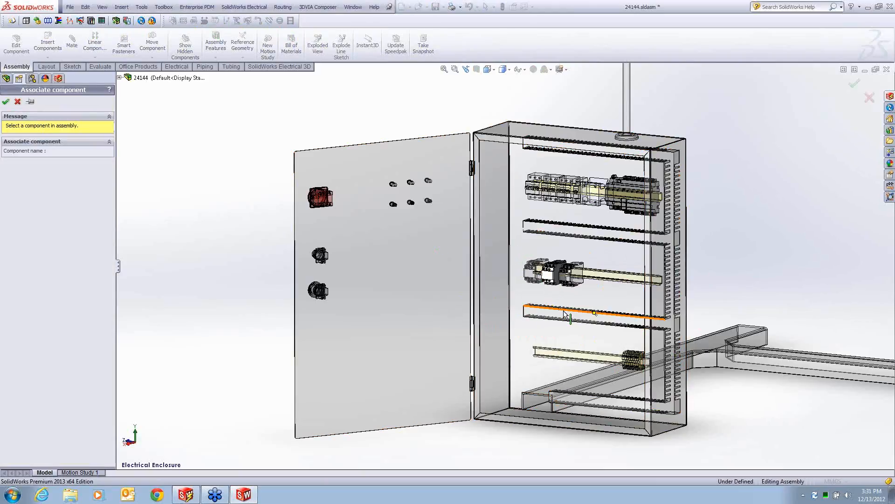
pyautogui.click(549, 278)
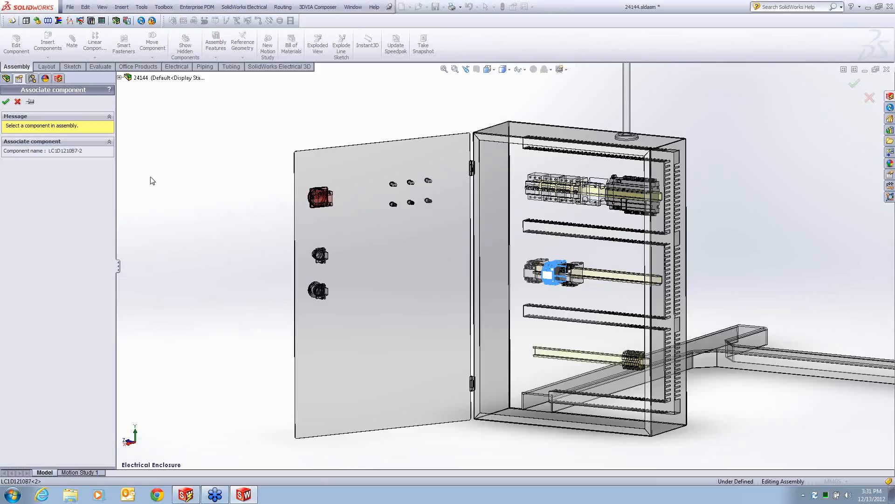
pyautogui.click(6, 102)
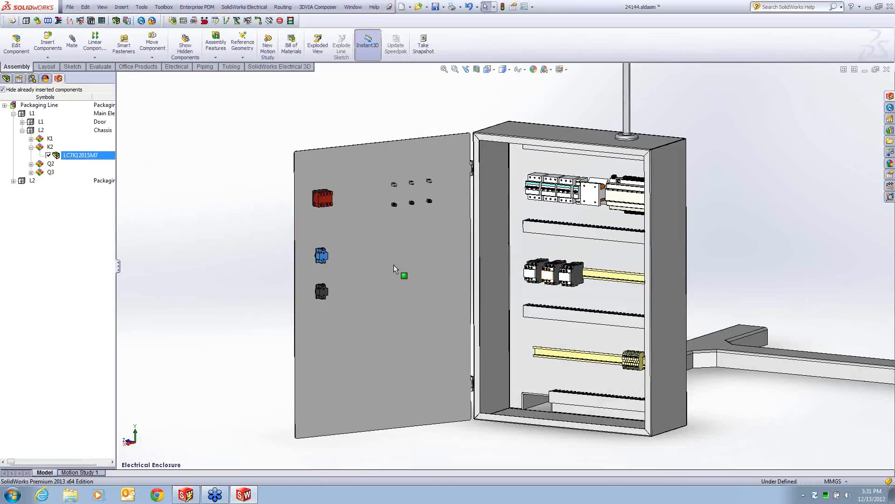
# Step: Check the K2 and K3 part associations by highlighting each in the model, listing already inserted components again
pyautogui.click(43, 141)
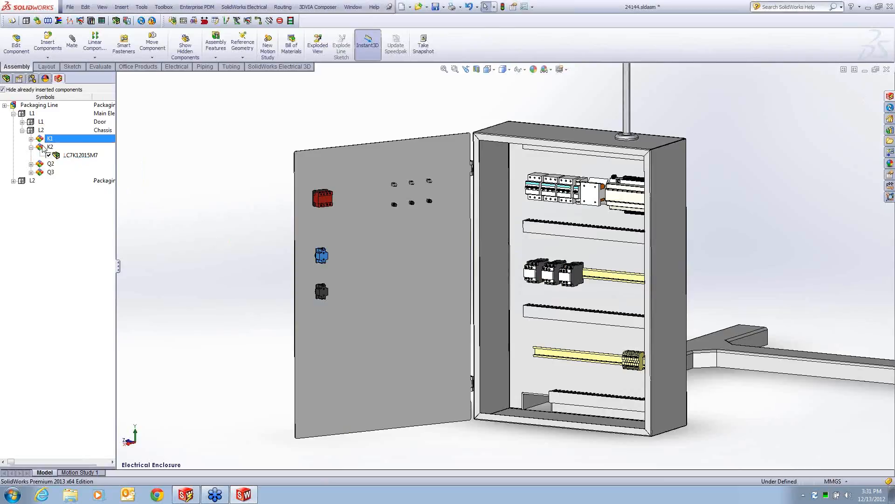
pyautogui.click(66, 155)
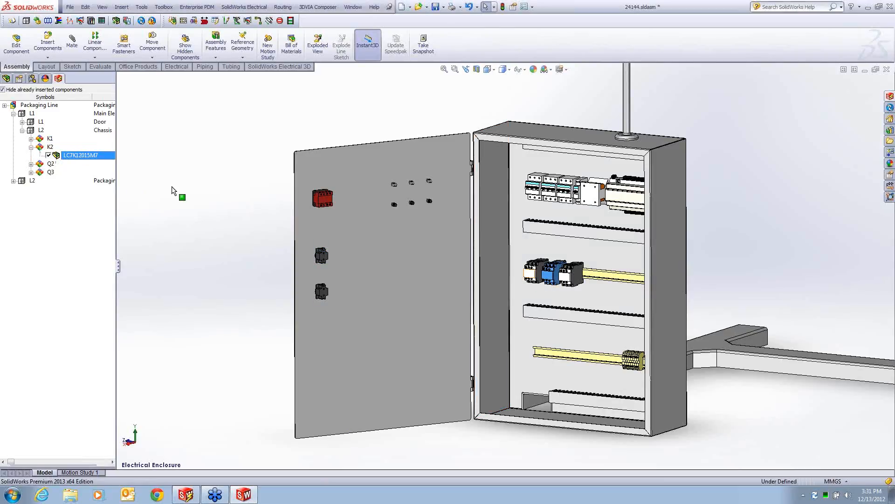
pyautogui.click(2, 90)
pyautogui.click(13, 114)
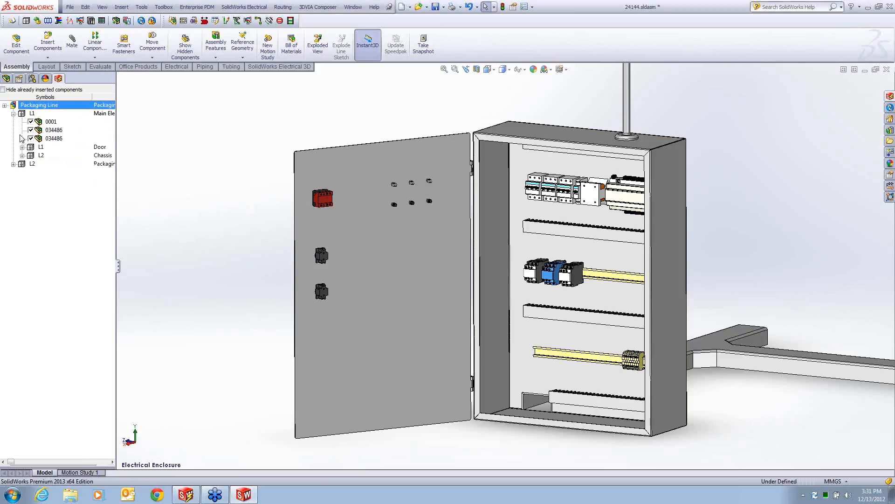
pyautogui.click(22, 155)
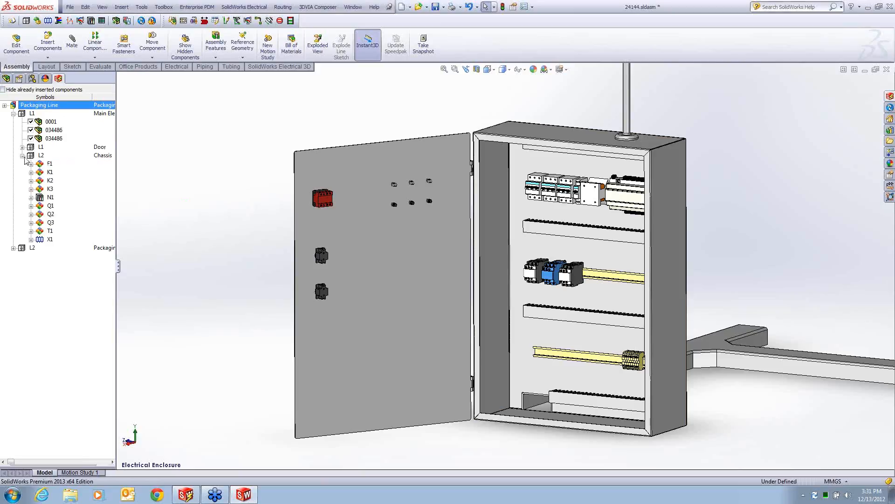
pyautogui.click(30, 189)
pyautogui.click(68, 198)
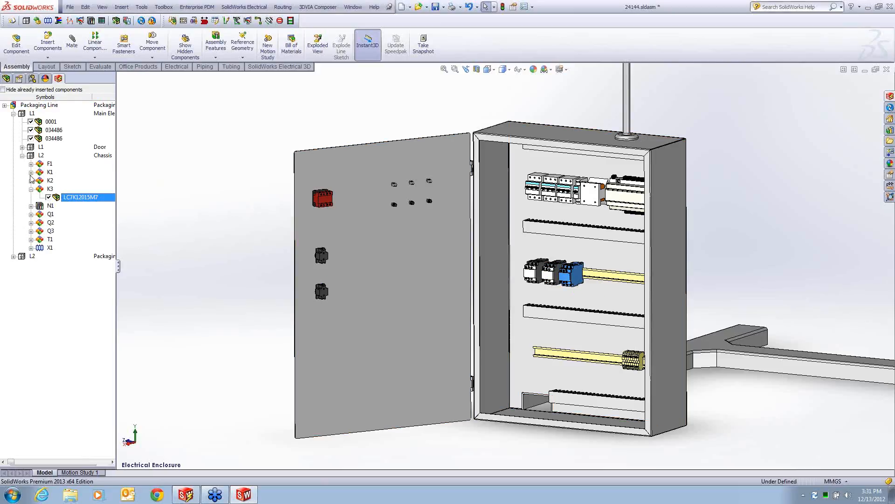
pyautogui.click(31, 181)
pyautogui.click(56, 189)
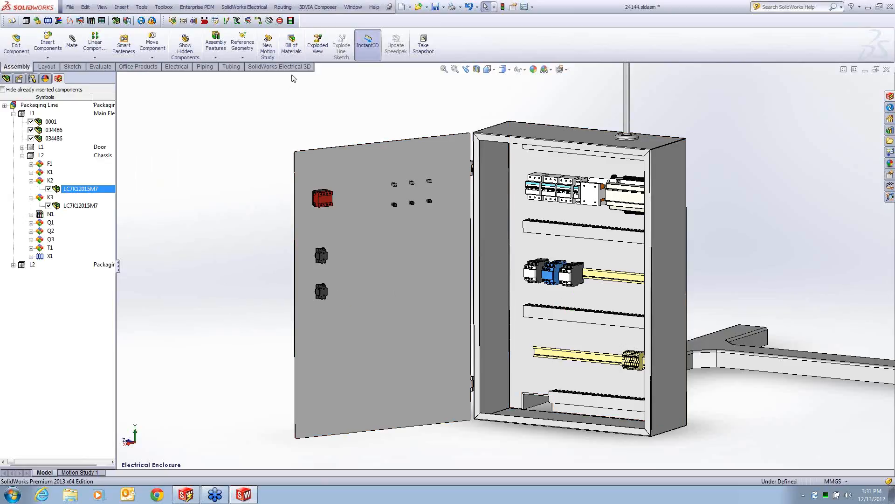
# Step: Align contactors K1, K2 and K3 on the second rail, spaced evenly across at 10 mm
pyautogui.click(274, 68)
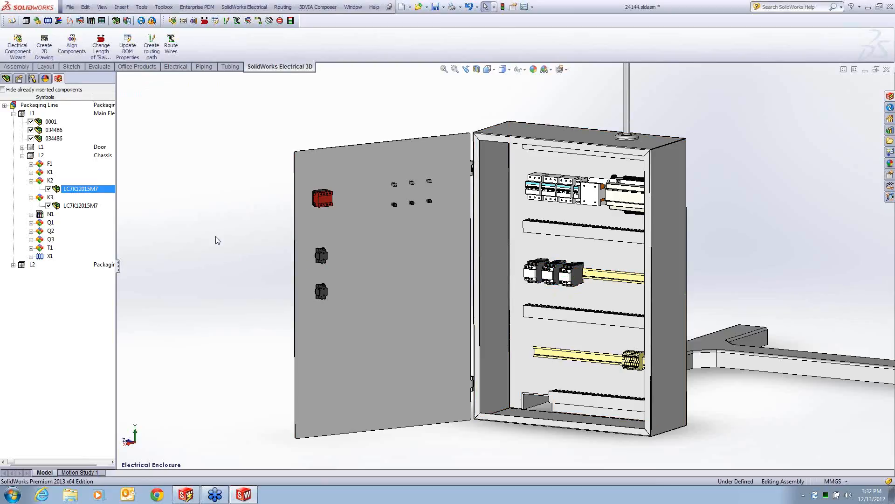
pyautogui.click(72, 45)
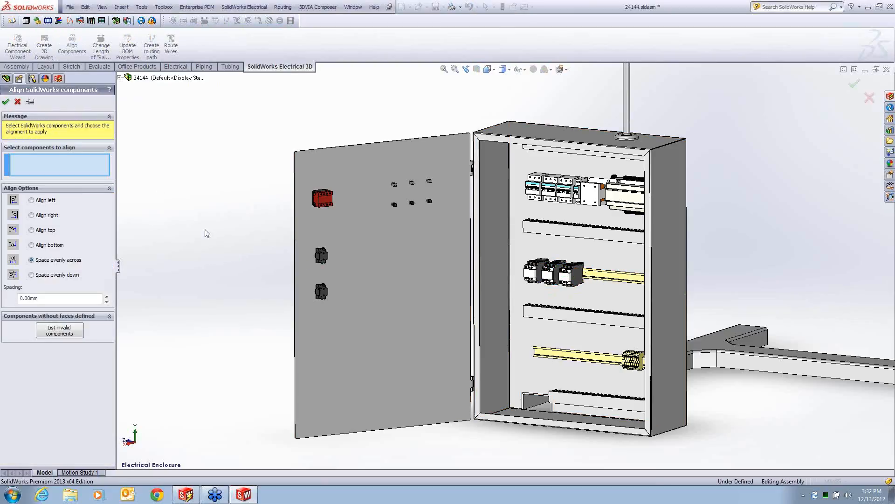
pyautogui.click(535, 275)
pyautogui.click(548, 276)
pyautogui.click(572, 275)
pyautogui.click(66, 299)
pyautogui.write('10')
pyautogui.press('Tab')
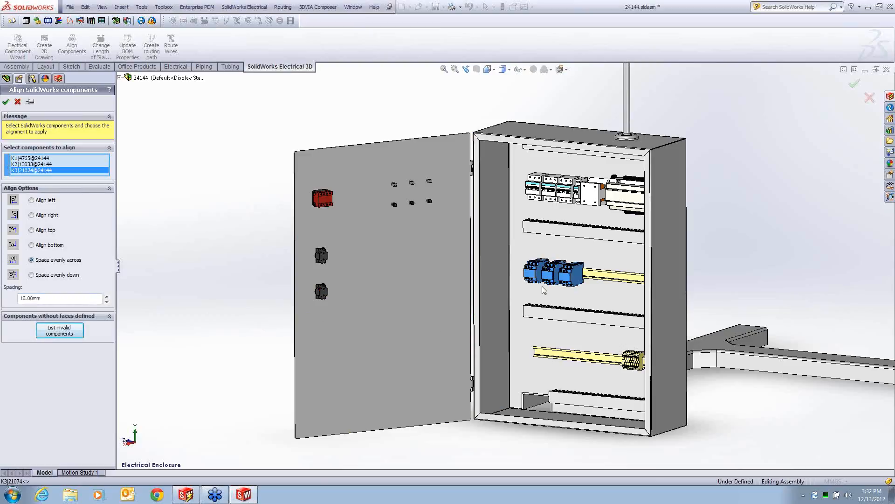
pyautogui.click(6, 102)
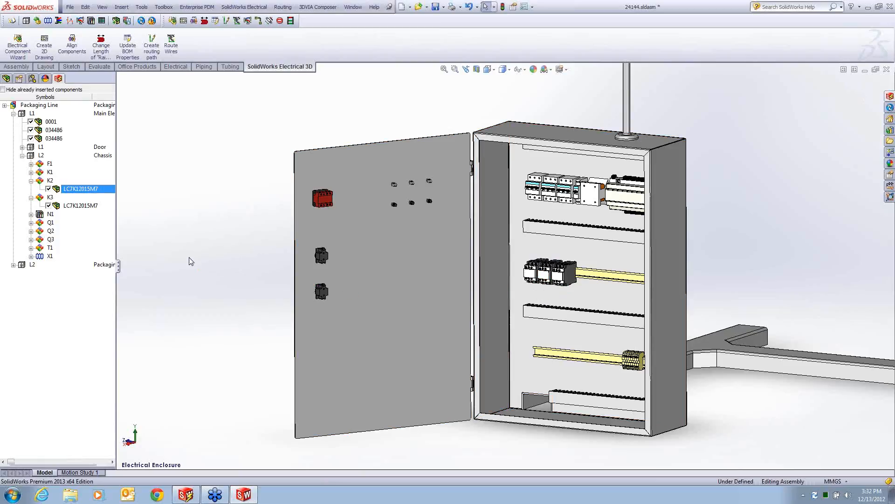
# Step: Select the EW_PATH1 sketch in the assembly's feature tree to examine the wire routing path through the enclosure and door
pyautogui.click(6, 78)
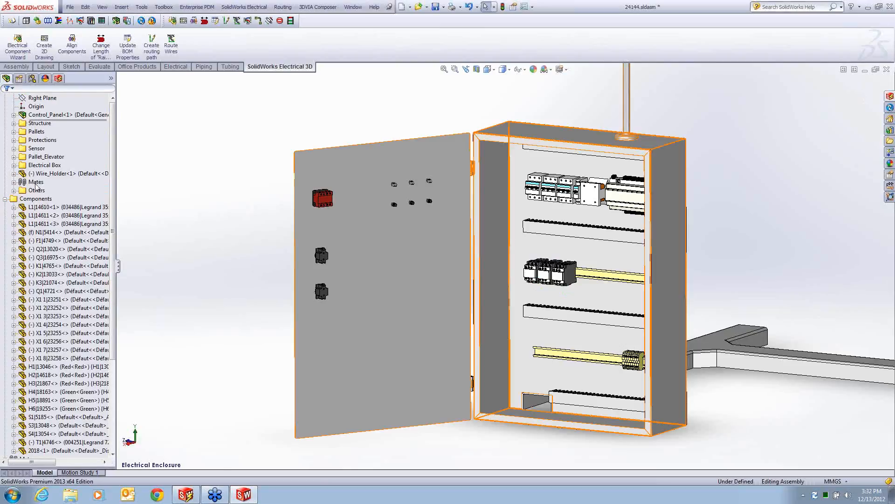
pyautogui.scroll(-2, 114, 184)
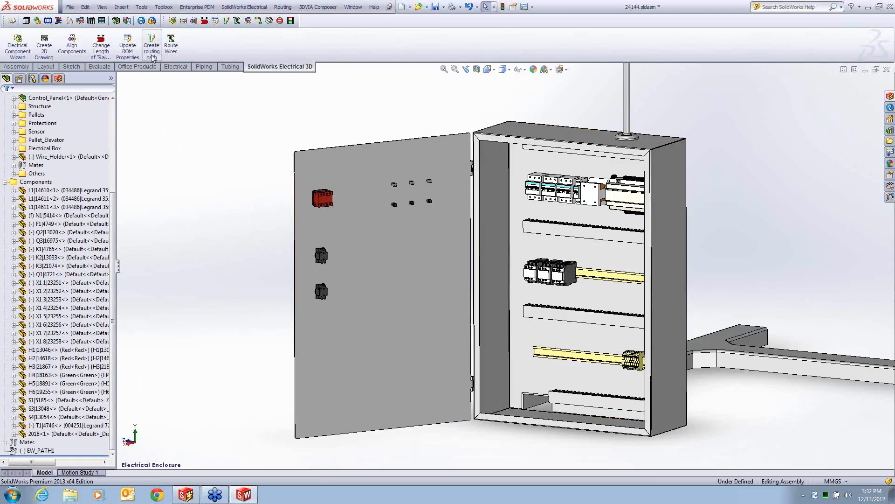
pyautogui.click(107, 232)
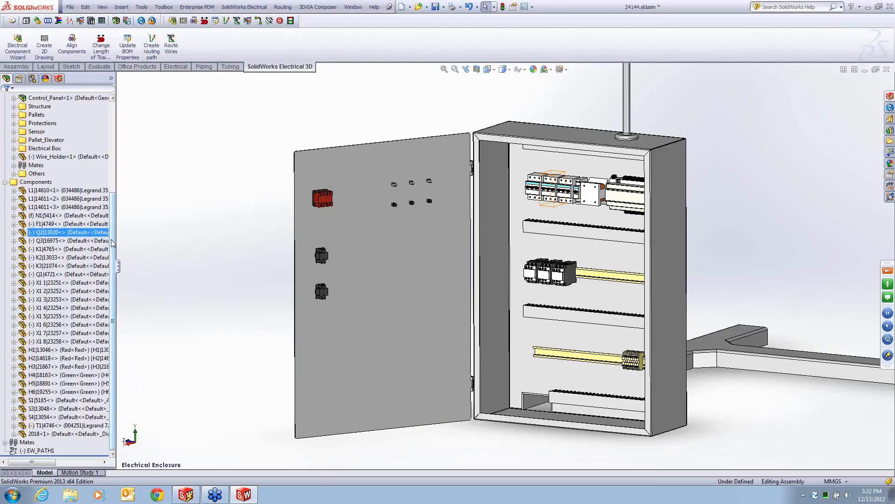
pyautogui.click(13, 450)
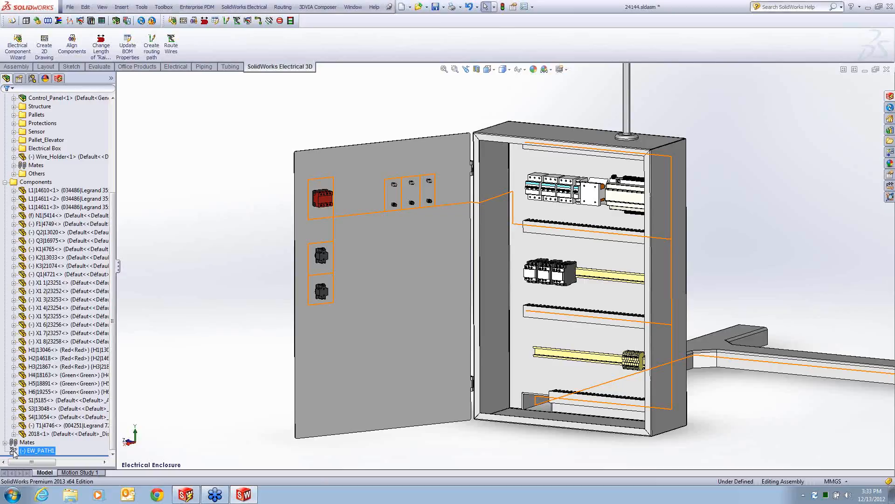
# Step: Route the wires for all components as a 3DSketch Route using splines, and inspect the wired enclosure
pyautogui.click(171, 47)
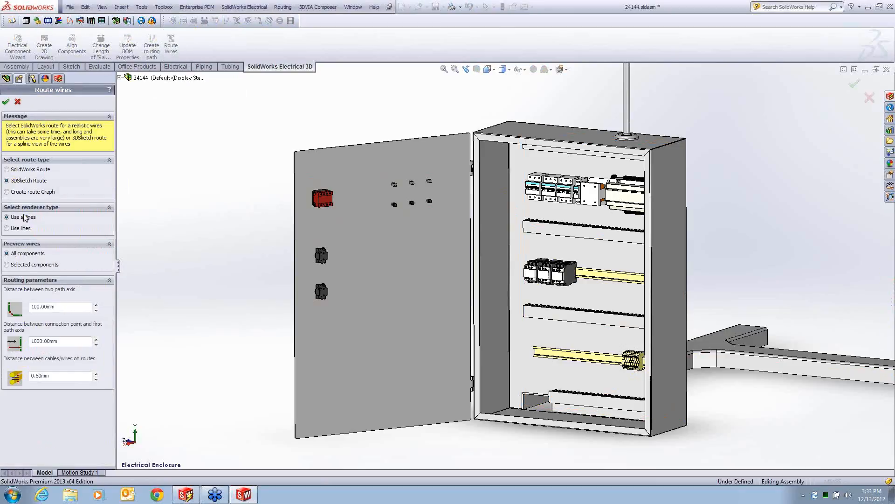
pyautogui.click(7, 102)
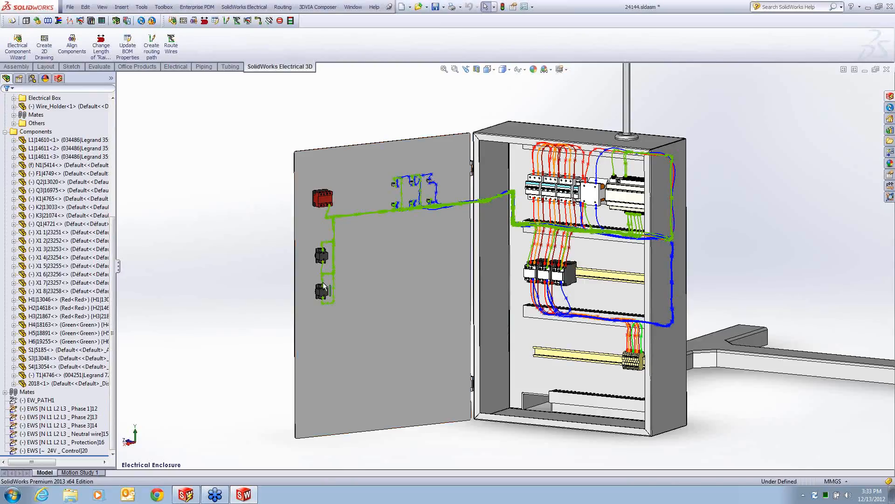
pyautogui.moveTo(233, 280); pyautogui.dragTo(520, 322, button='middle')
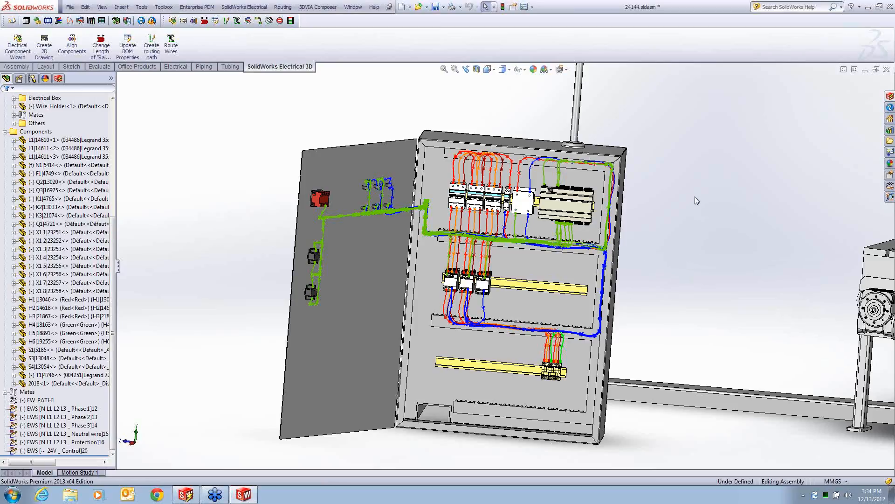
# Step: Highlight the 24V Control and Phase 1 wire sketches in the assembly to examine their routes through the enclosure and door
pyautogui.moveTo(666, 261); pyautogui.dragTo(634, 279, button='middle')
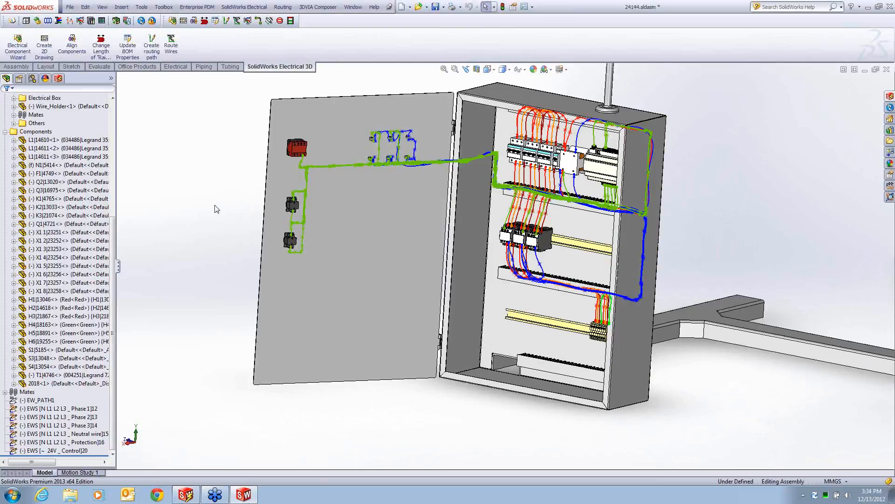
pyautogui.click(70, 375)
pyautogui.moveTo(112, 327)
pyautogui.mouseDown()
pyautogui.moveTo(112, 212)
pyautogui.moveTo(112, 327)
pyautogui.mouseUp()
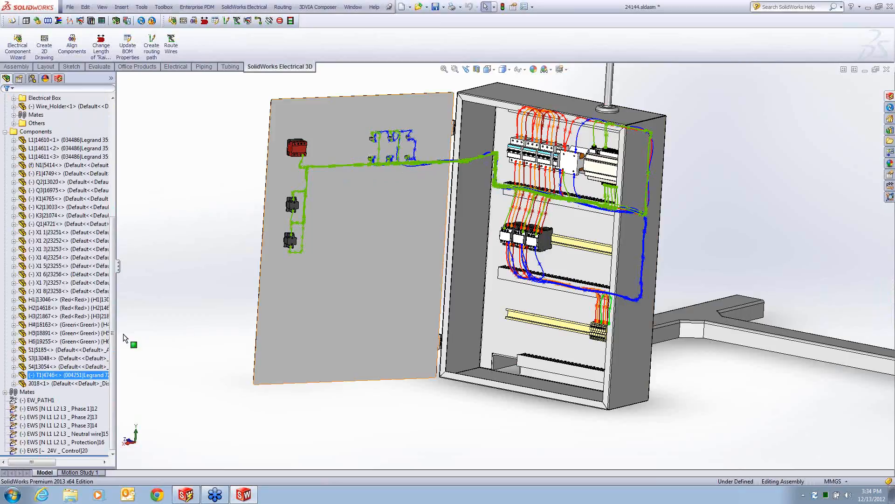
pyautogui.click(54, 451)
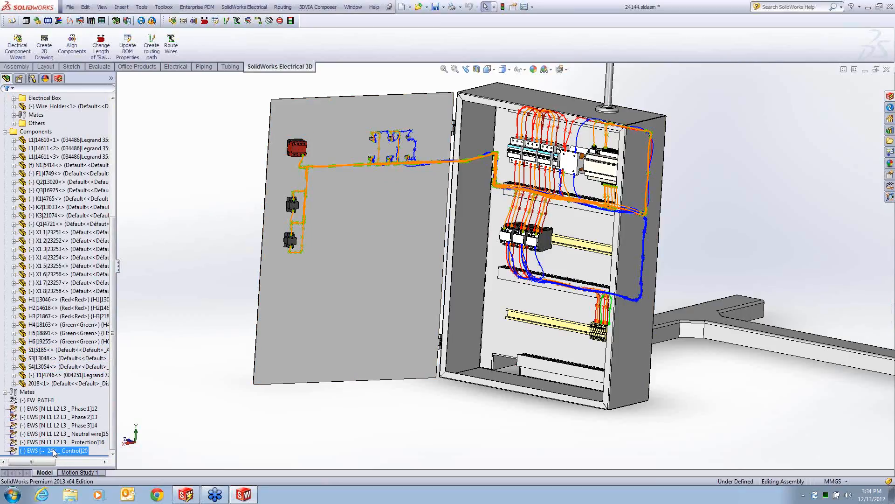
pyautogui.keyDown('ctrl'); pyautogui.click(37, 408); pyautogui.keyUp('ctrl')
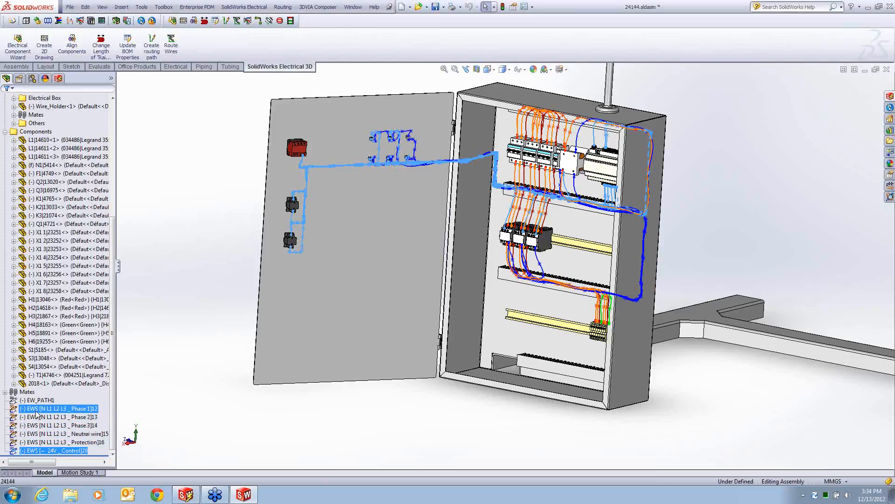
pyautogui.keyDown('ctrl'); pyautogui.click(36, 410); pyautogui.keyUp('ctrl')
pyautogui.click(146, 384)
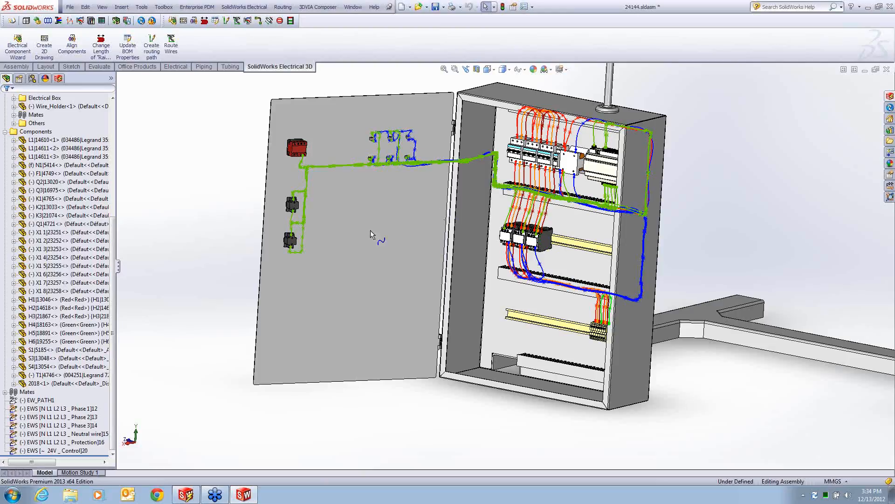
# Step: Highlight all six EWS wire sketches from Phase 1 to 24V Control together, and review the Route Wires options without rerouting
pyautogui.click(32, 451)
pyautogui.click(44, 434)
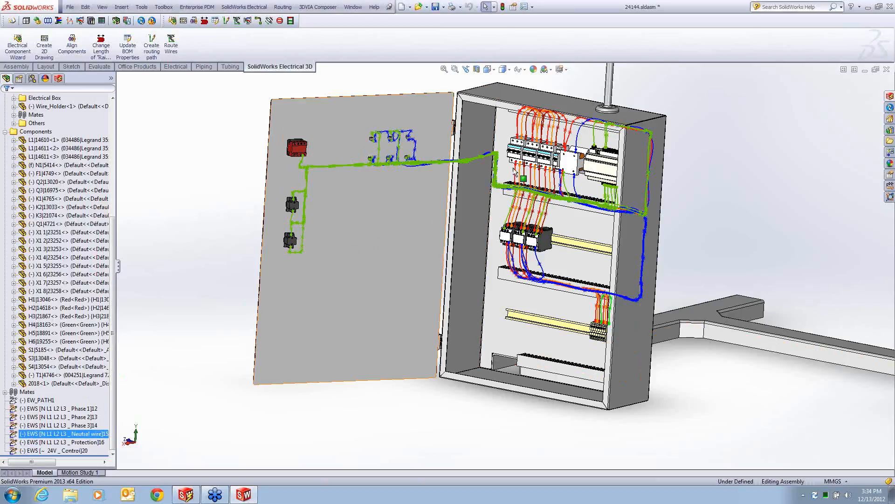
pyautogui.click(35, 450)
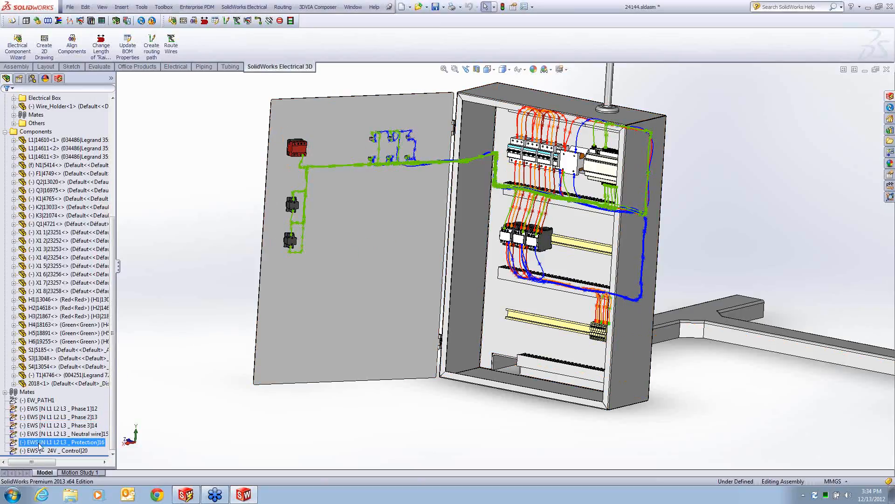
pyautogui.keyDown('ctrl'); pyautogui.click(31, 409); pyautogui.keyUp('ctrl')
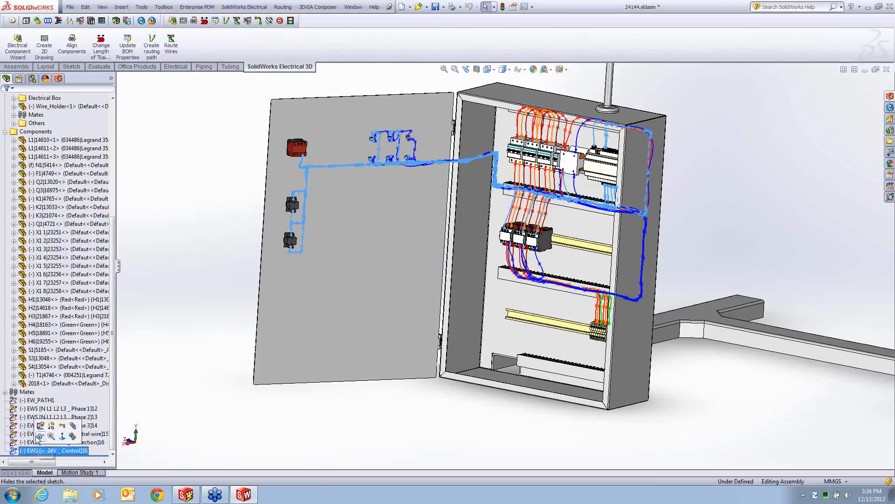
pyautogui.keyDown('shift'); pyautogui.click(32, 410); pyautogui.keyUp('shift')
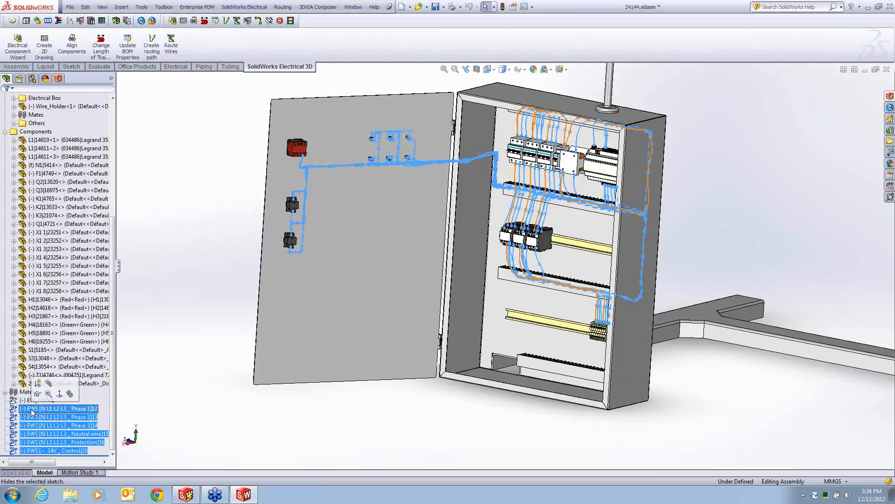
pyautogui.click(162, 148)
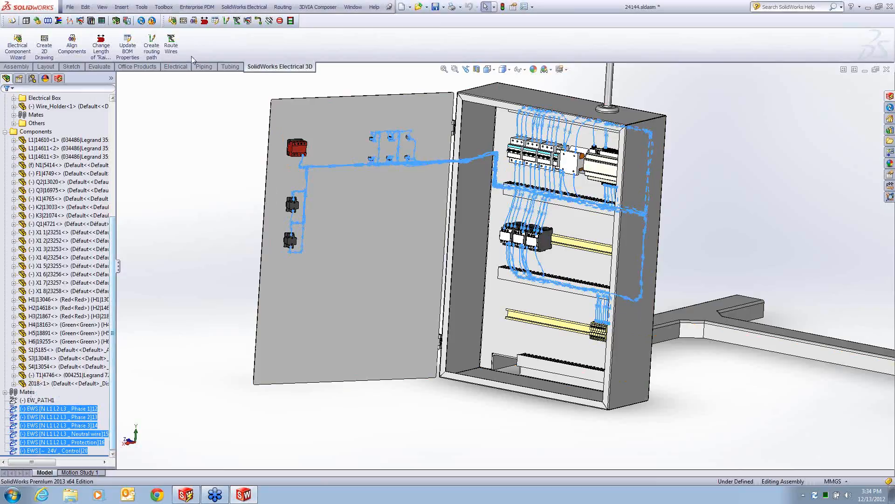
pyautogui.click(170, 47)
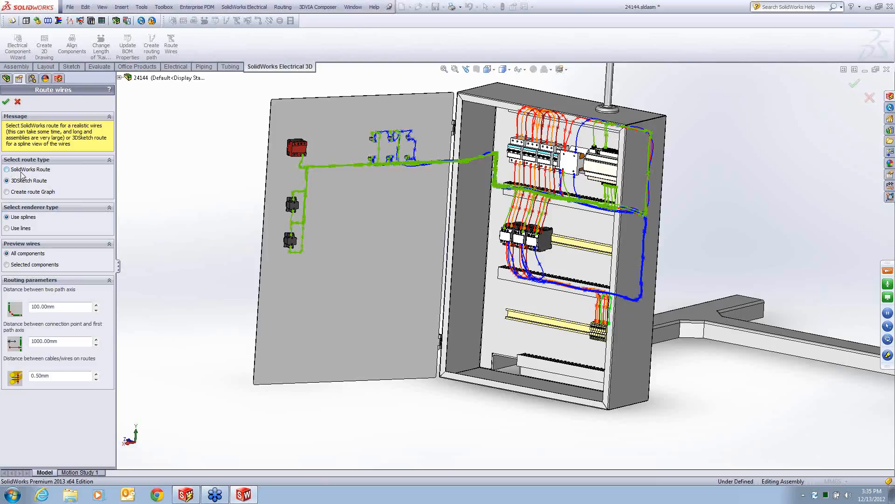
pyautogui.click(18, 103)
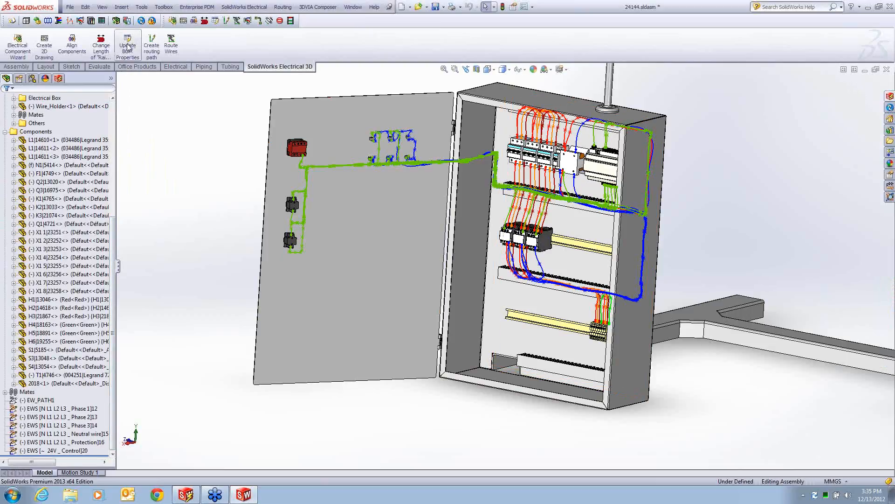
# Step: Update the BOM properties from the 24144 assembly and save it with all its modified referenced documents
pyautogui.click(126, 44)
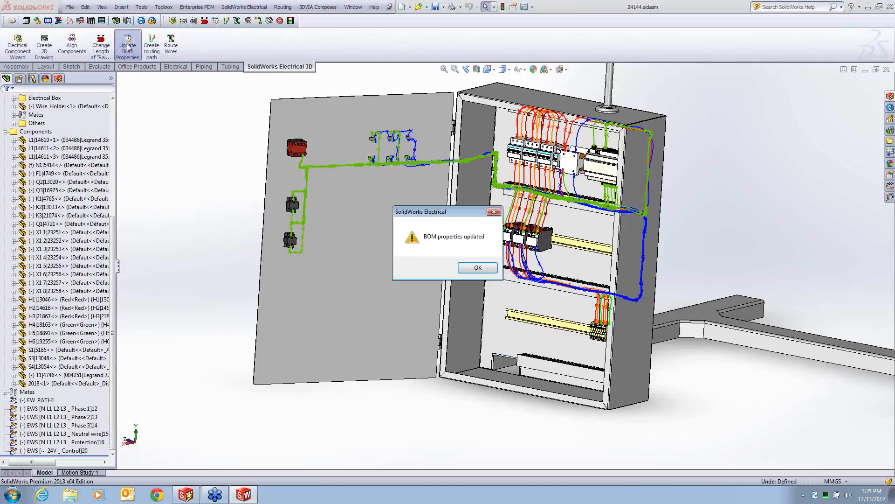
pyautogui.click(476, 267)
pyautogui.click(435, 6)
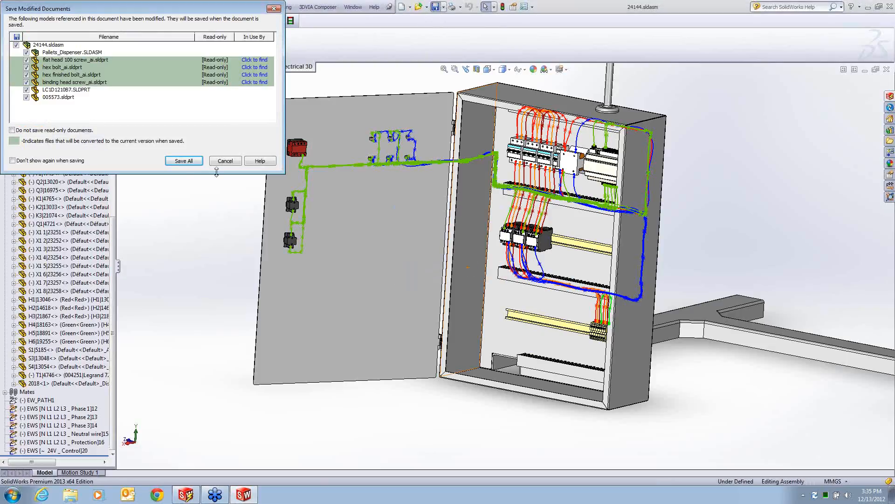
pyautogui.click(182, 161)
pyautogui.click(475, 250)
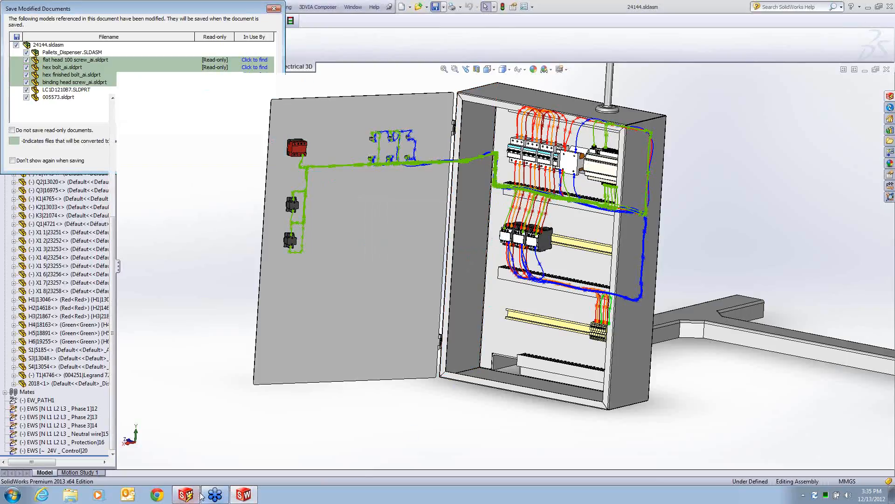
# Step: Switch to SolidWorks Electrical and review the 13 - List of wires report and the 09 - Bill of materials
pyautogui.moveTo(184, 497)
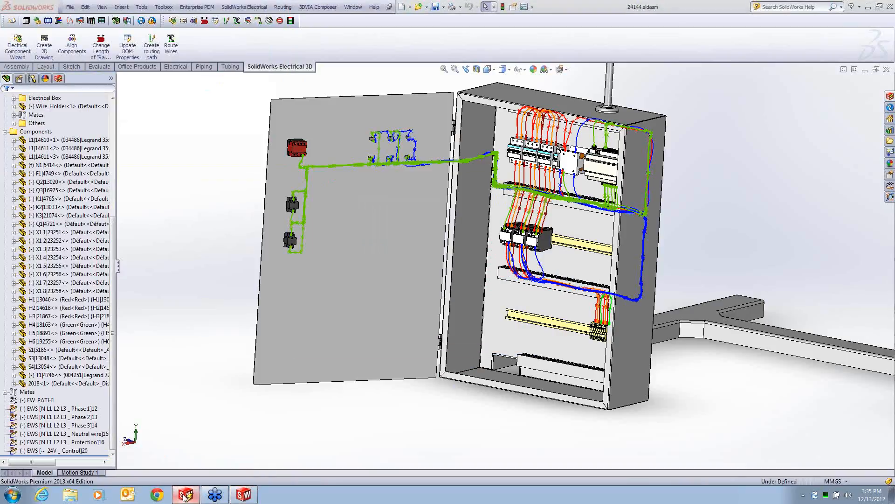
pyautogui.click(184, 497)
pyautogui.click(65, 220)
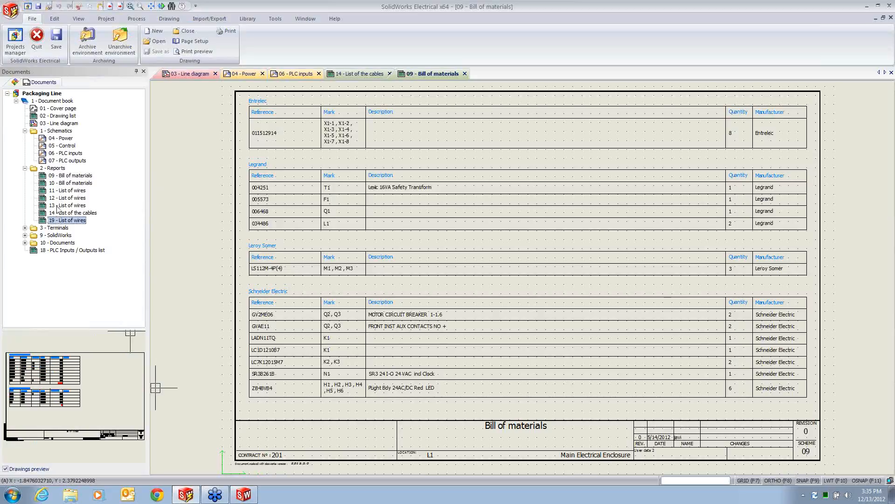
pyautogui.click(67, 205)
pyautogui.doubleClick(67, 205)
pyautogui.click(426, 74)
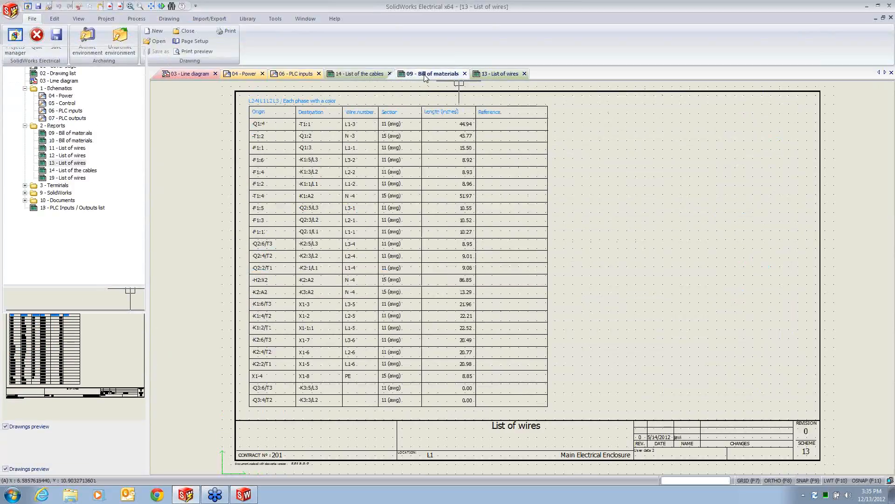
pyautogui.scroll(1, 591, 284)
pyautogui.scroll(-1, 591, 284)
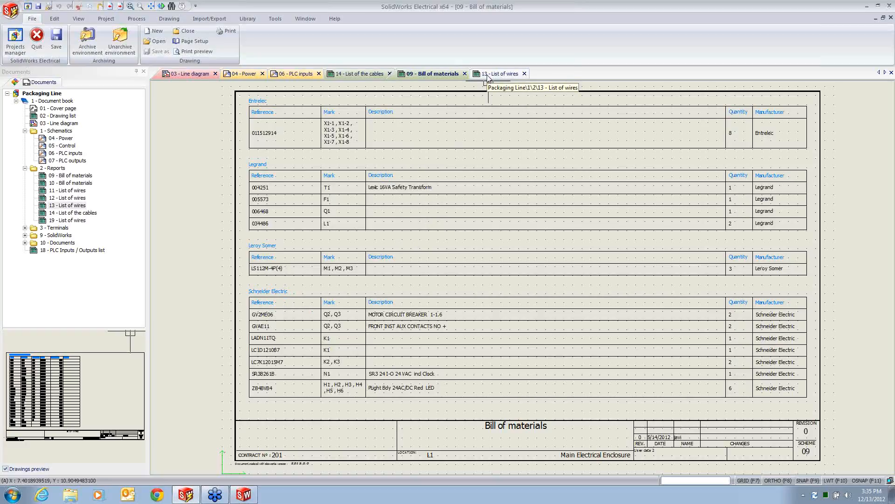
pyautogui.moveTo(487, 77); pyautogui.dragTo(488, 78)
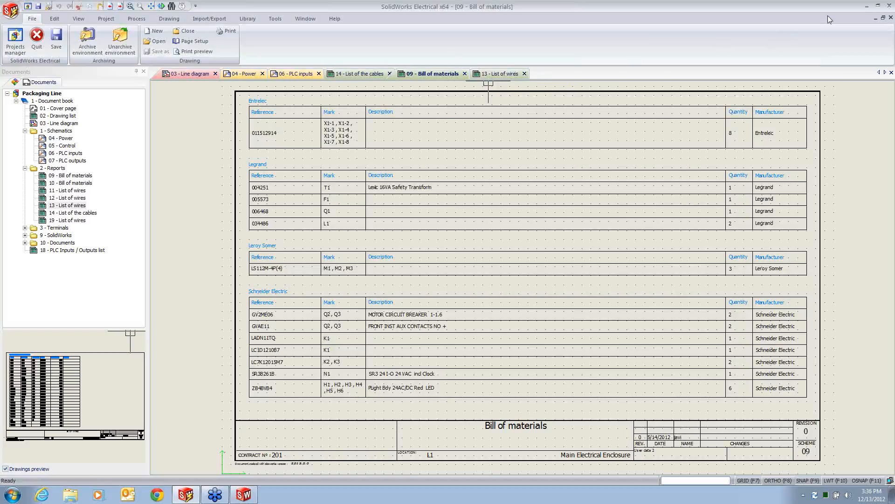
# Step: Close SolidWorks Electrical and the 24144 enclosure assembly
pyautogui.click(889, 10)
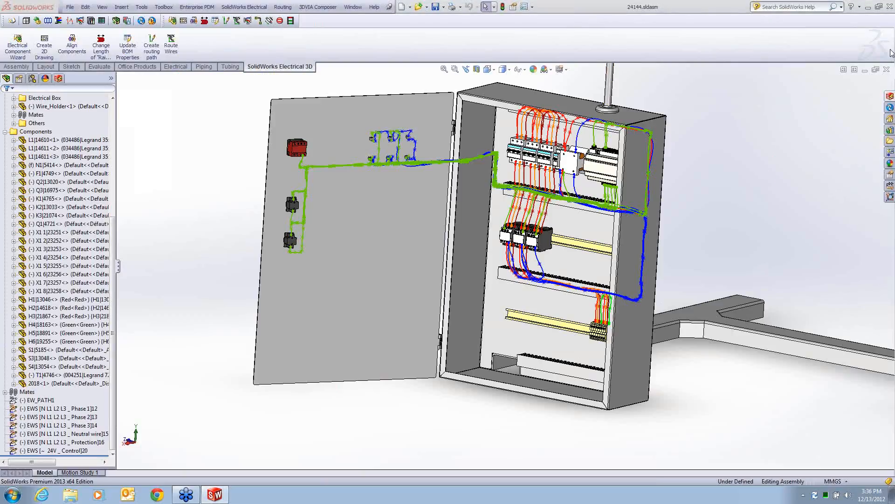
pyautogui.click(886, 70)
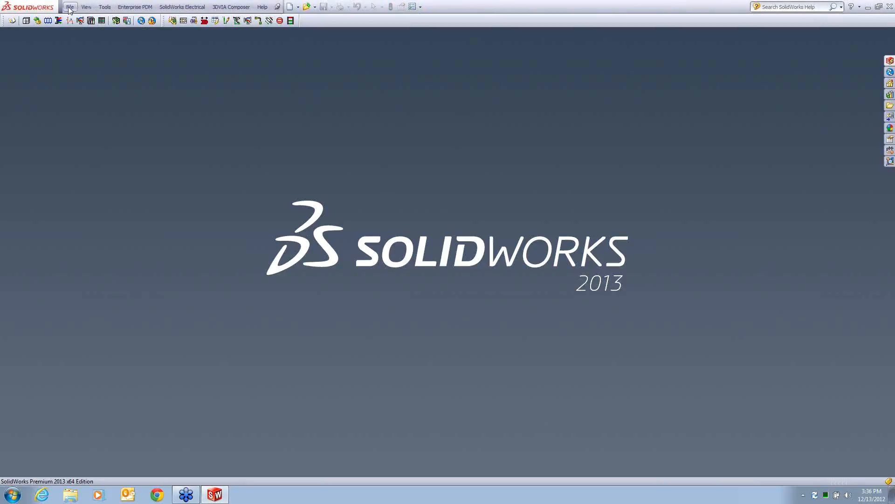
# Step: Open the recent Pedometer.SLDASM assembly and open its Back component as a separate part
pyautogui.click(70, 7)
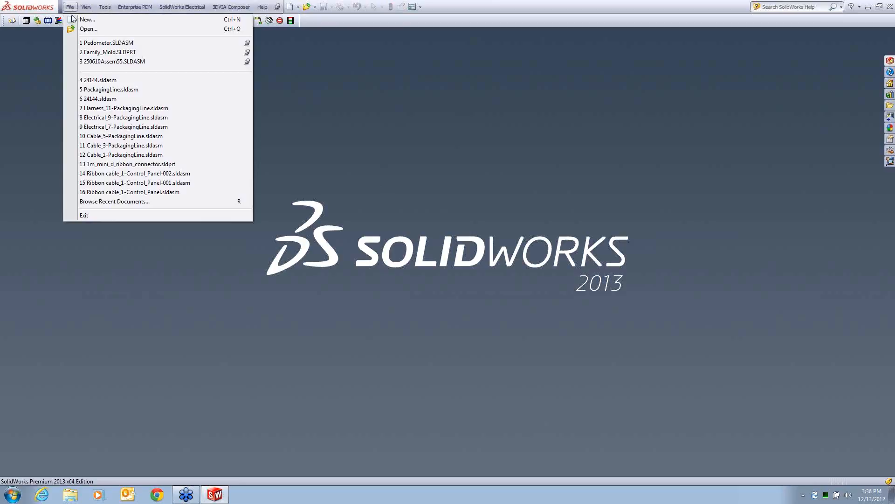
pyautogui.click(92, 43)
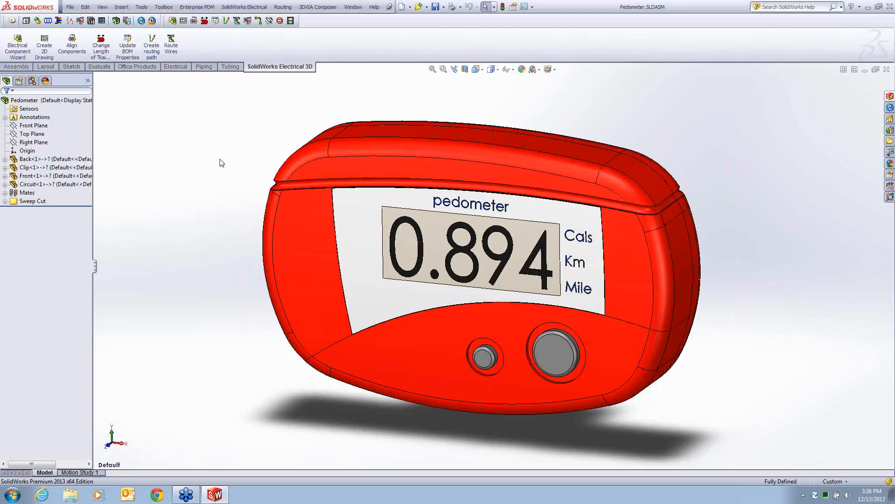
pyautogui.rightClick(666, 177)
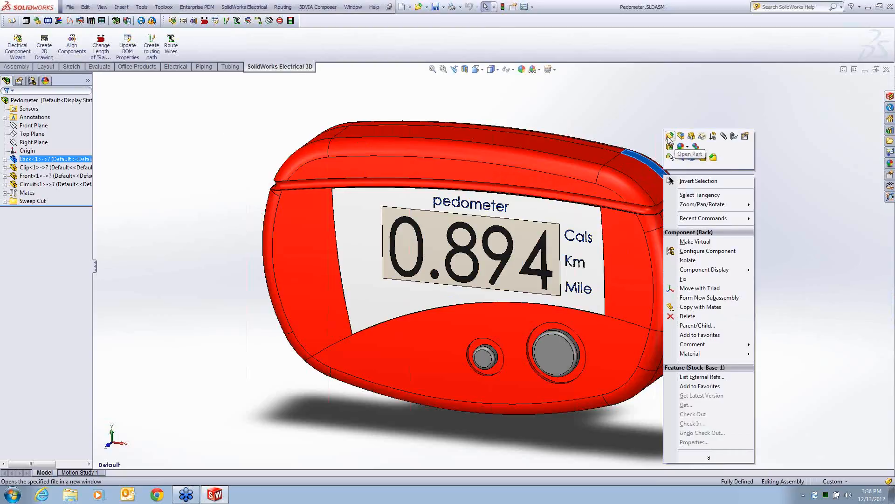
pyautogui.click(670, 137)
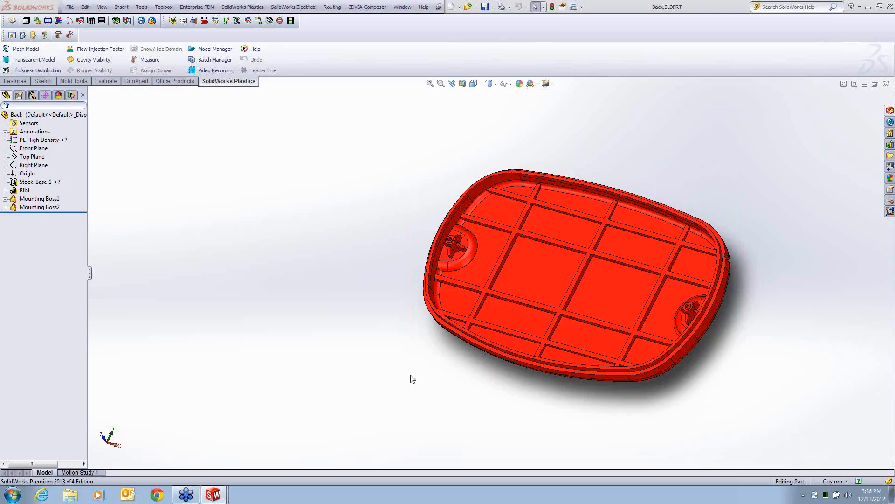
# Step: Review the active SolidWorks add-ins, including SolidWorks Electrical and SolidWorks Plastics, without changing any of them
pyautogui.click(581, 7)
pyautogui.click(591, 35)
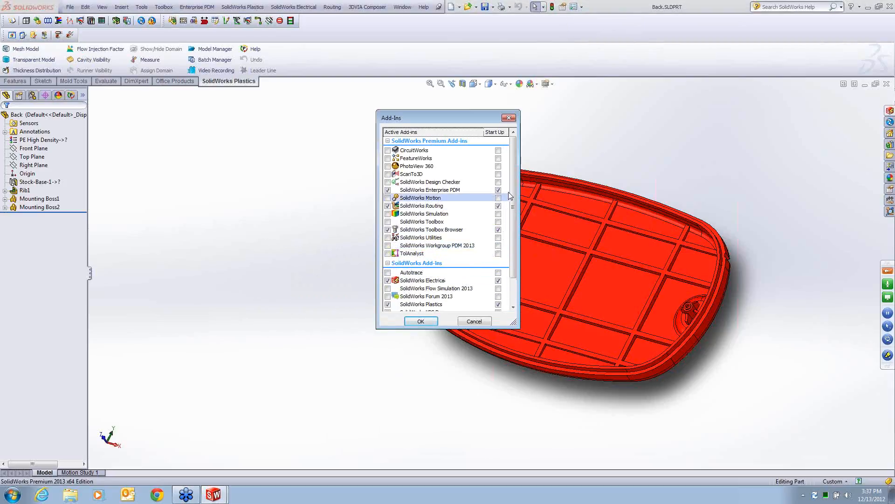
pyautogui.scroll(-3, 513, 192)
pyautogui.scroll(-1, 513, 191)
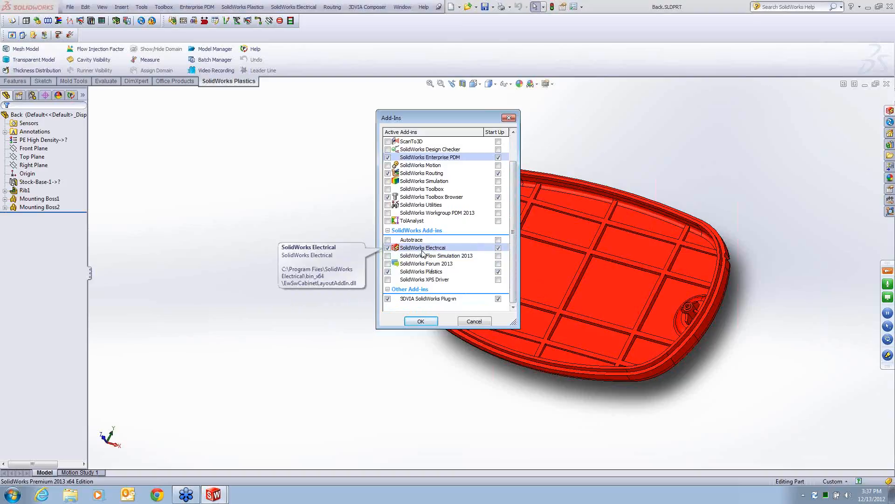
pyautogui.click(474, 321)
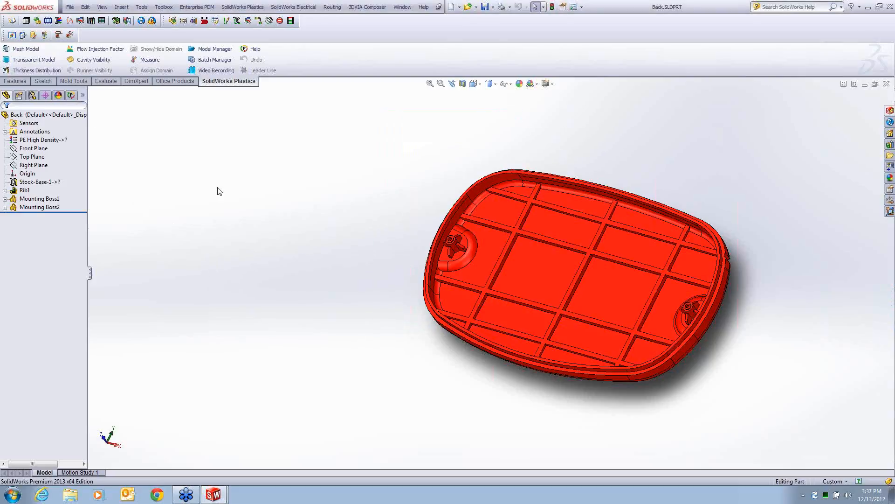
# Step: Generate an automatic shell mesh of the Back part for the SolidWorks Plastics analysis
pyautogui.moveTo(458, 386); pyautogui.dragTo(448, 364, button='middle')
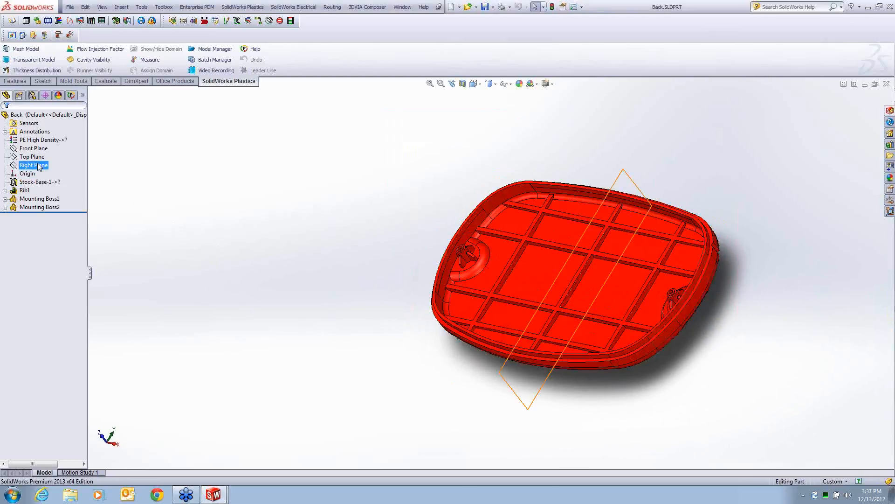
pyautogui.click(71, 96)
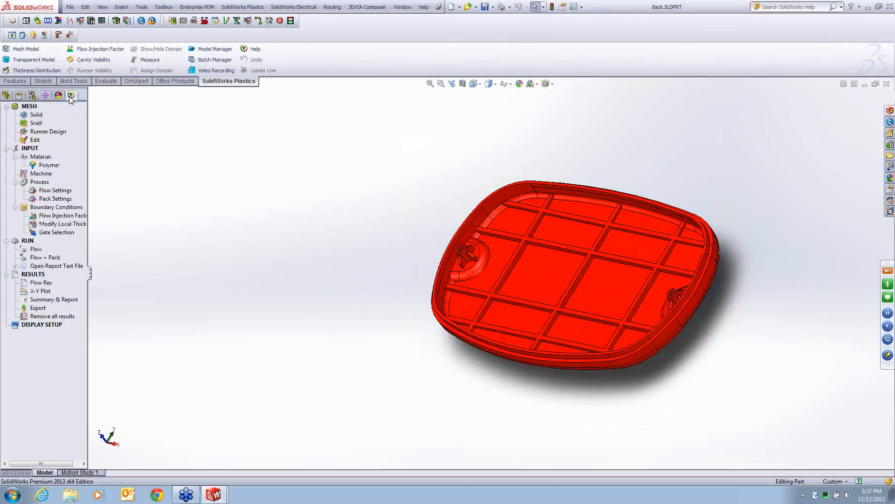
pyautogui.rightClick(26, 124)
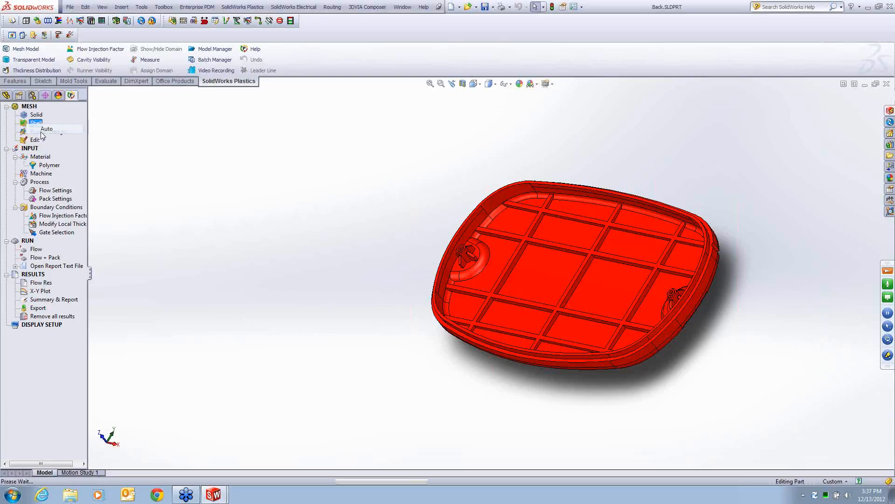
pyautogui.click(42, 135)
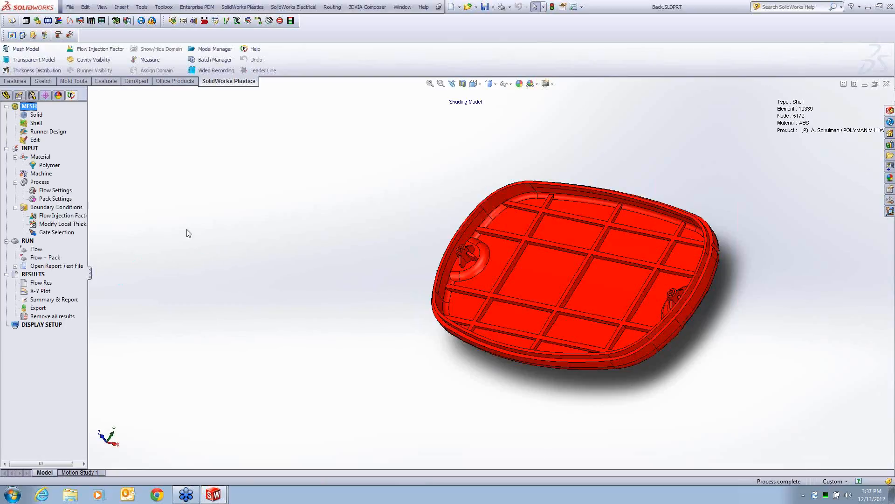
# Step: Assign the ABS polymer (P) A. Schulman / POLYMAN HH3 D to the cavity, and check the flow settings without changing them
pyautogui.rightClick(34, 167)
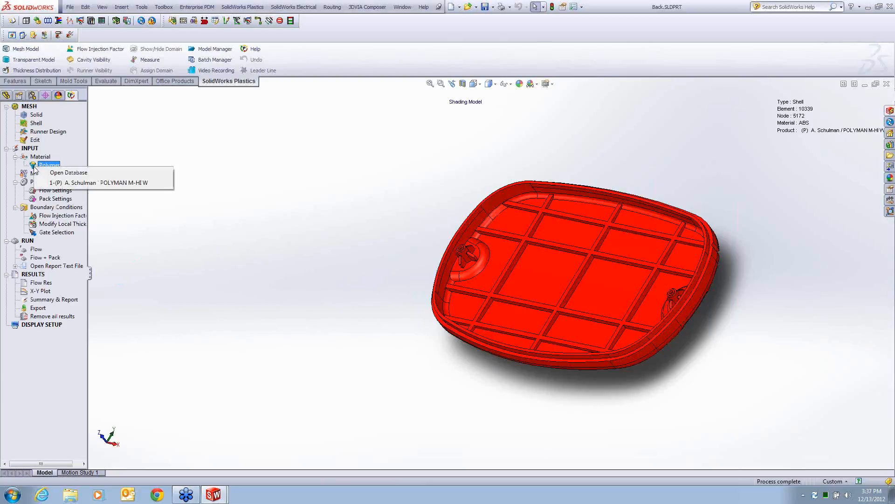
pyautogui.click(68, 173)
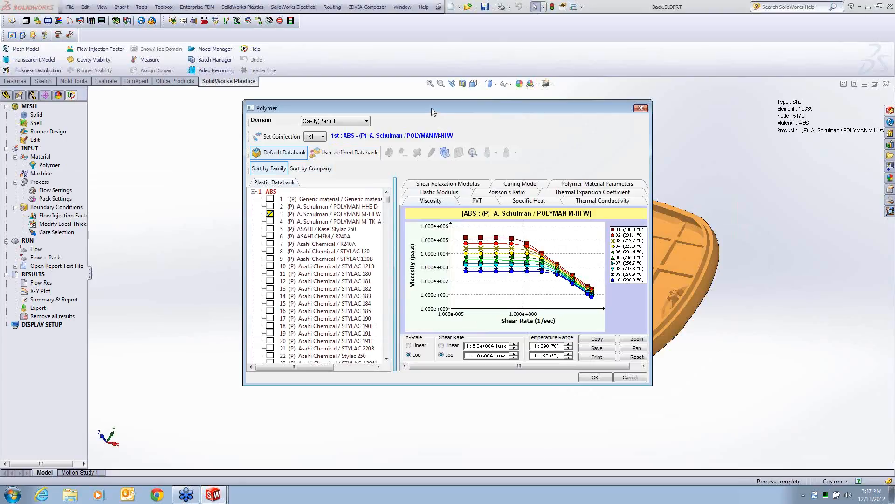
pyautogui.moveTo(431, 108); pyautogui.dragTo(388, 36)
pyautogui.moveTo(603, 311); pyautogui.dragTo(768, 422)
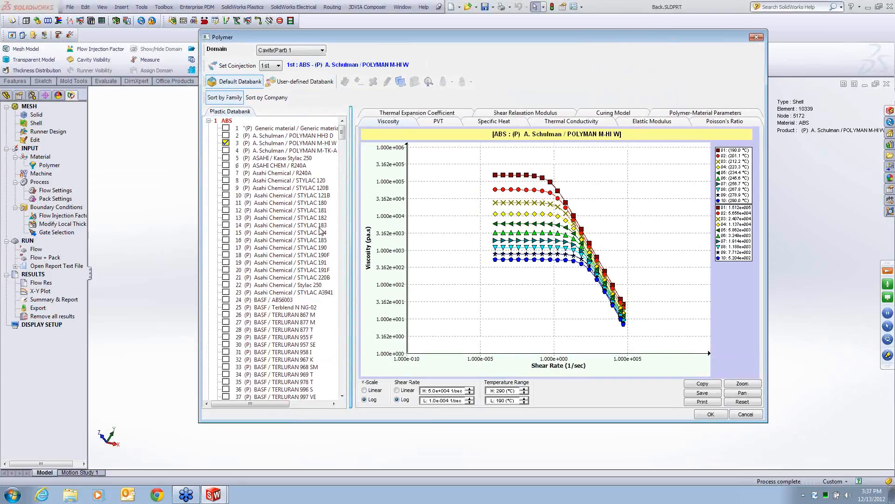
pyautogui.click(209, 121)
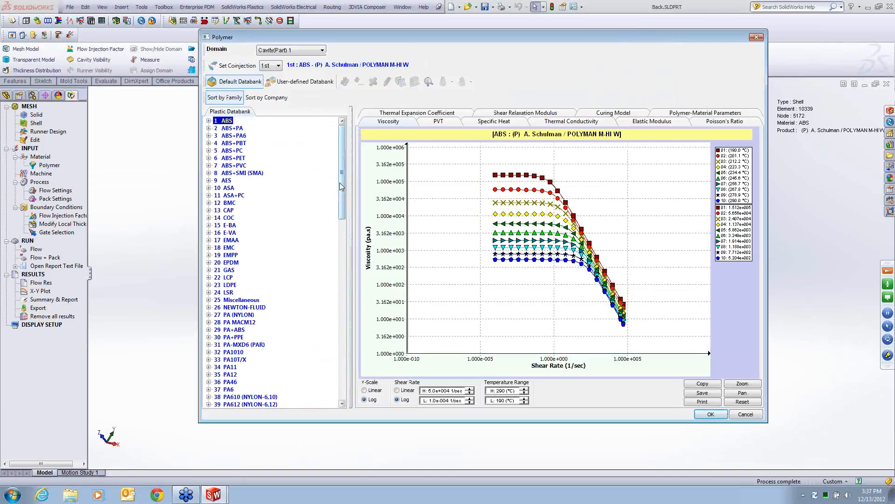
pyautogui.moveTo(340, 183)
pyautogui.mouseDown()
pyautogui.moveTo(341, 364)
pyautogui.moveTo(340, 178)
pyautogui.mouseUp()
pyautogui.click(209, 121)
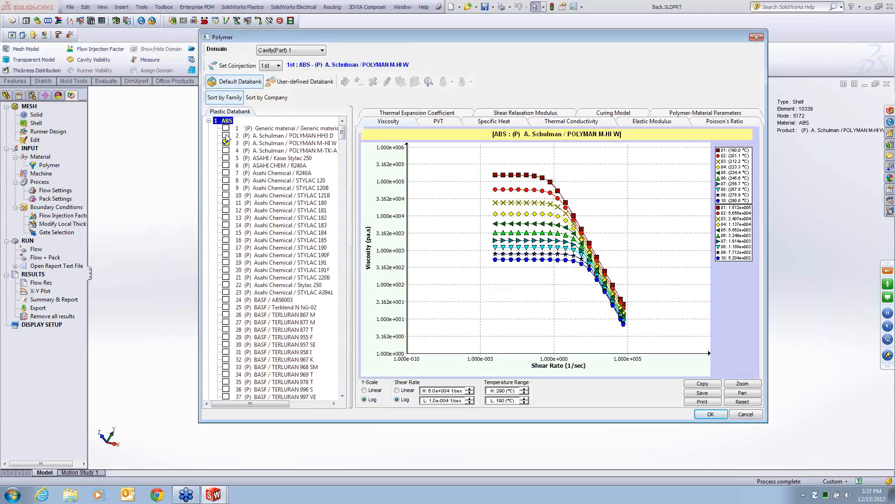
pyautogui.click(225, 136)
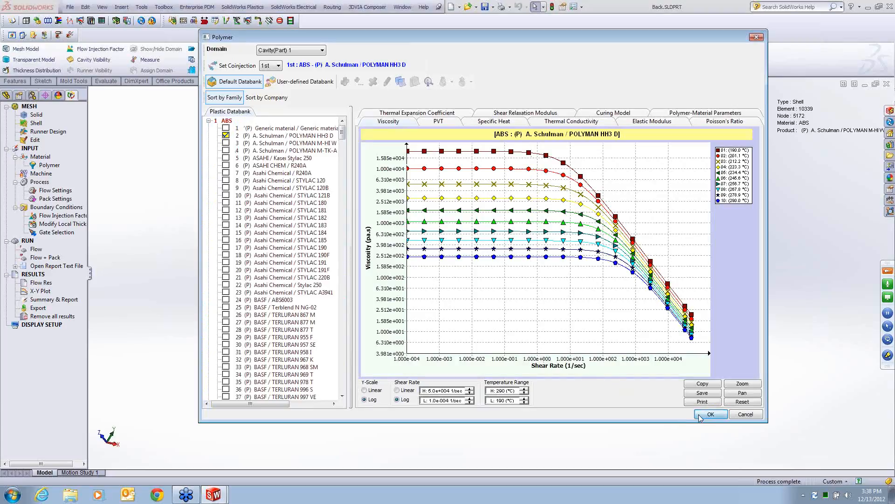
pyautogui.click(701, 415)
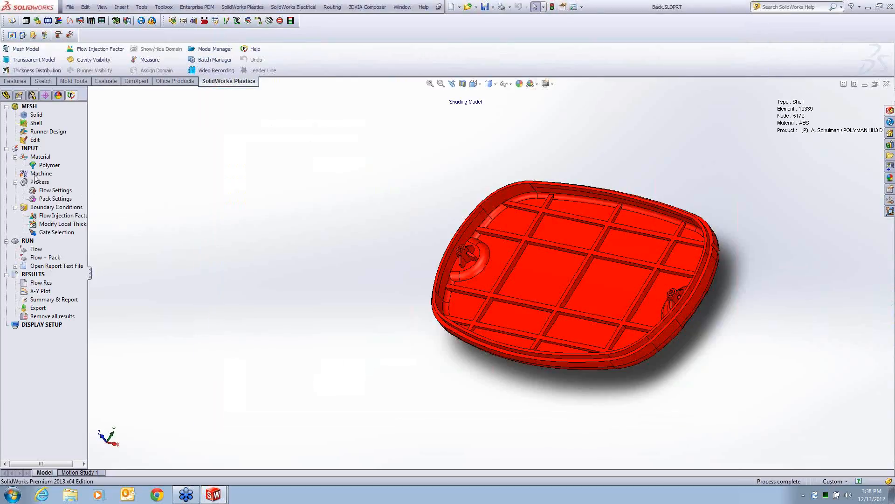
pyautogui.doubleClick(55, 191)
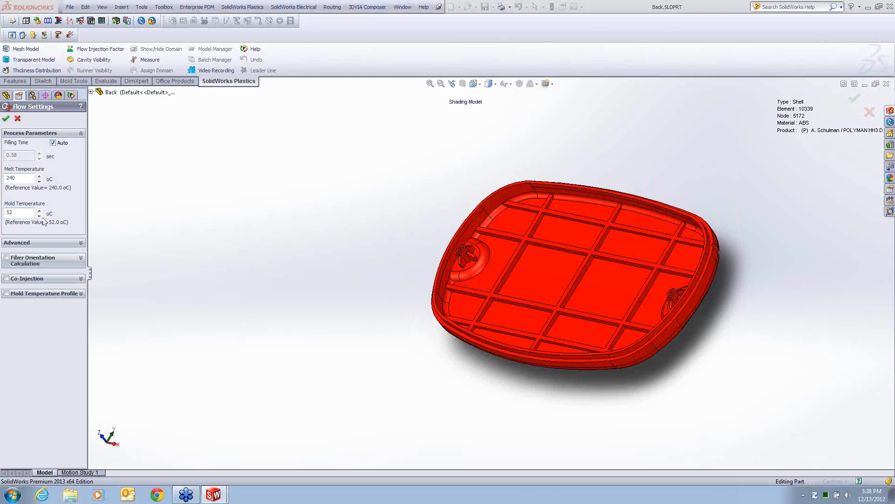
pyautogui.click(18, 119)
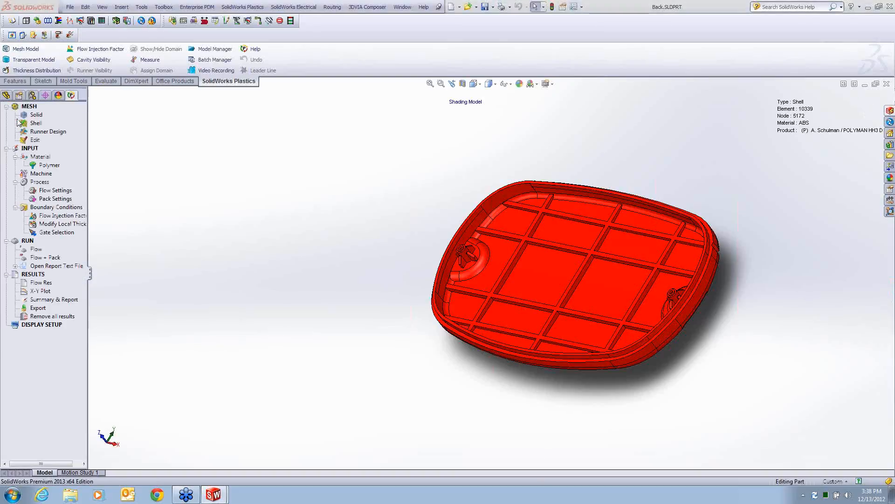
# Step: Add a 1 mm injection gate on the Back part's rim at about (-1.60, -16.28, 5.00)
pyautogui.rightClick(40, 235)
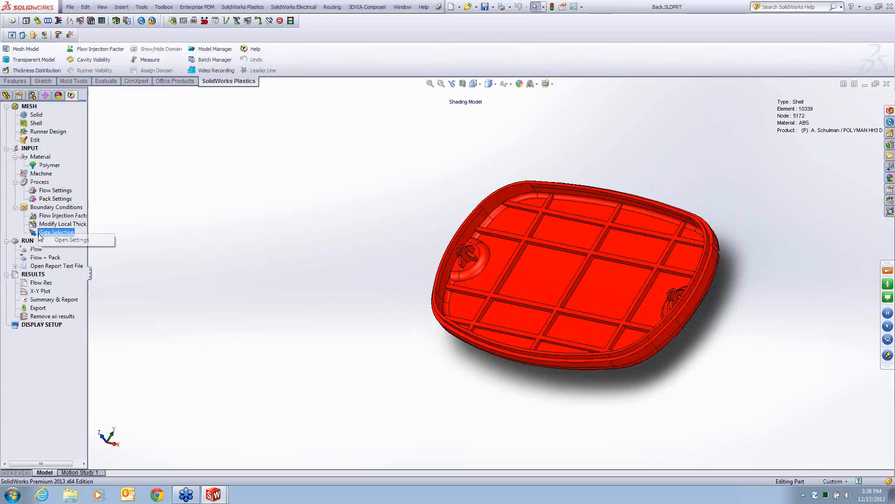
pyautogui.click(61, 241)
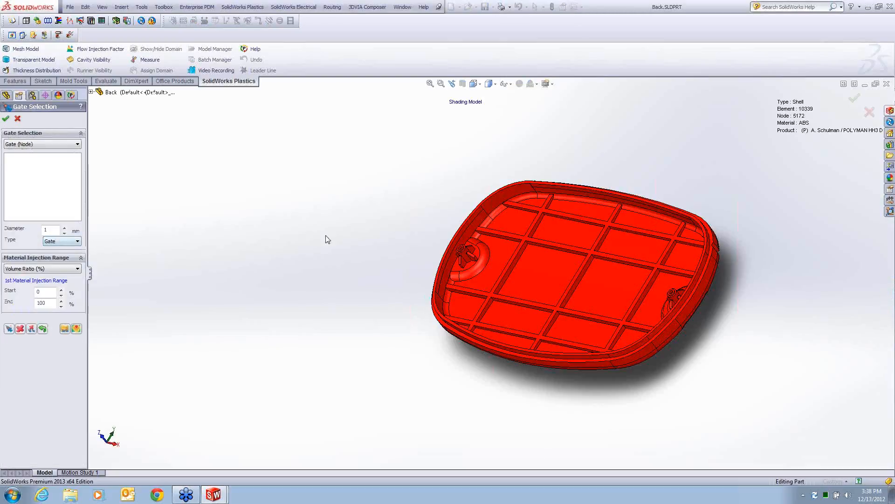
pyautogui.click(9, 329)
pyautogui.scroll(-3, 511, 346)
pyautogui.scroll(-2, 511, 346)
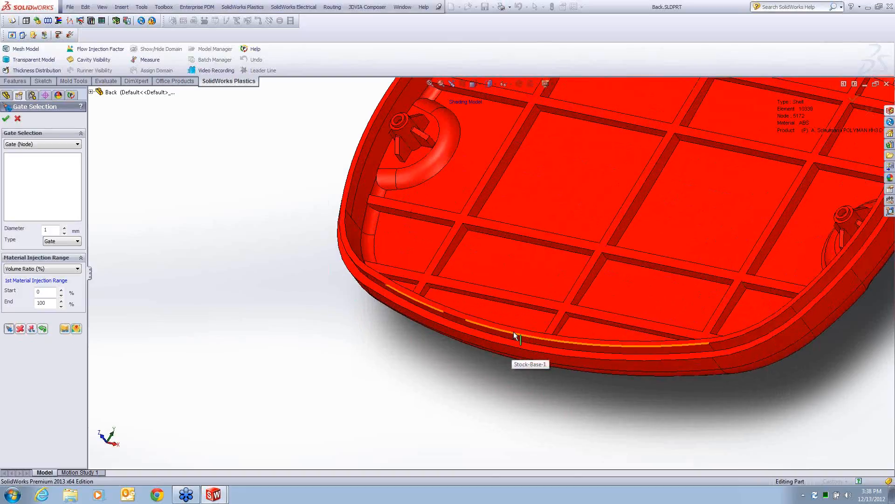
pyautogui.click(504, 328)
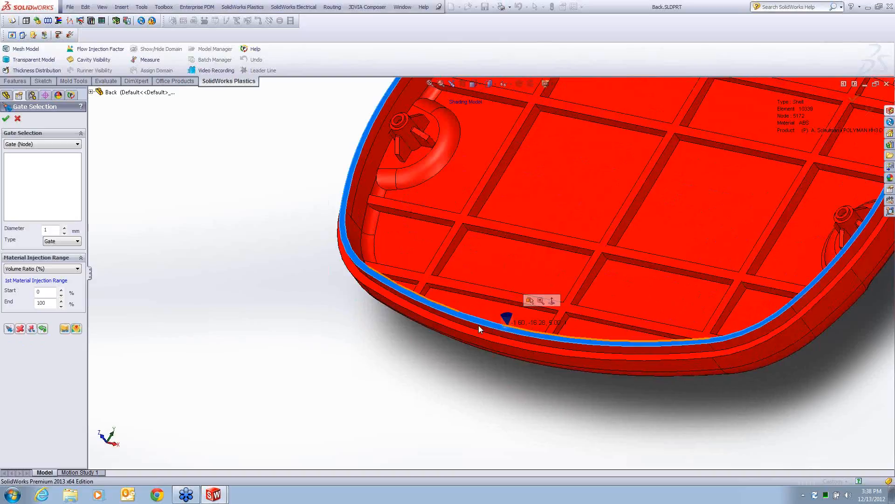
pyautogui.click(8, 328)
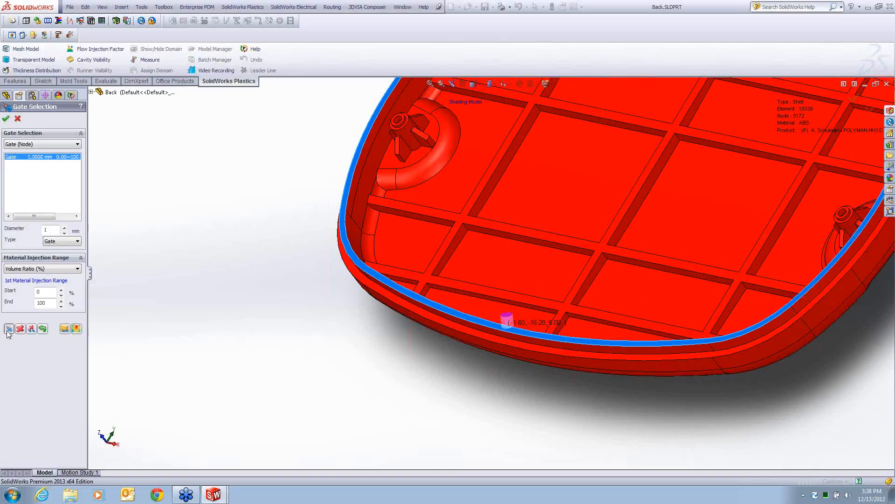
pyautogui.click(6, 118)
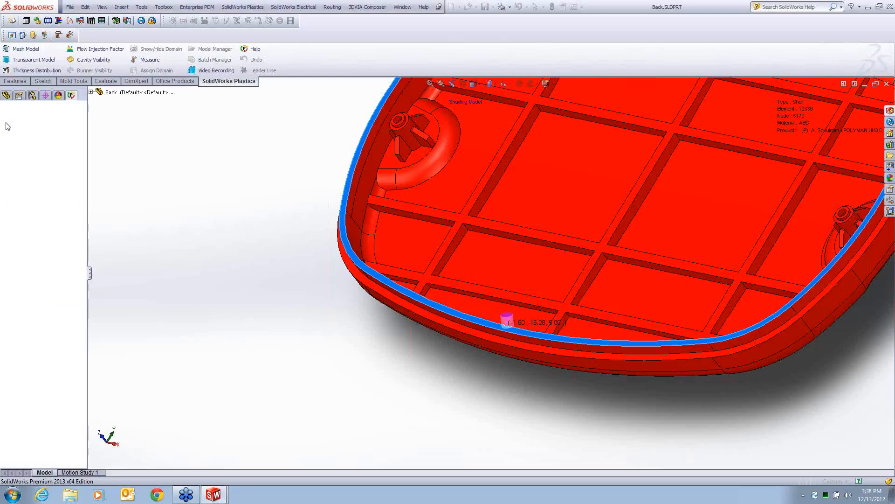
# Step: Run the shell flow analysis of the Back part, replacing the existing flow results
pyautogui.scroll(5, 543, 300)
pyautogui.moveTo(443, 341)
pyautogui.mouseDown(button='middle')
pyautogui.moveTo(438, 328)
pyautogui.moveTo(432, 334)
pyautogui.mouseUp(button='middle')
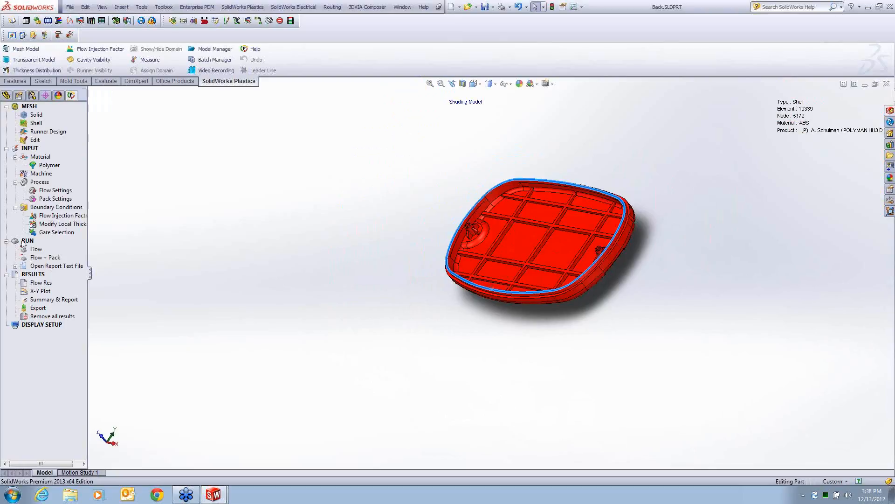
pyautogui.doubleClick(51, 258)
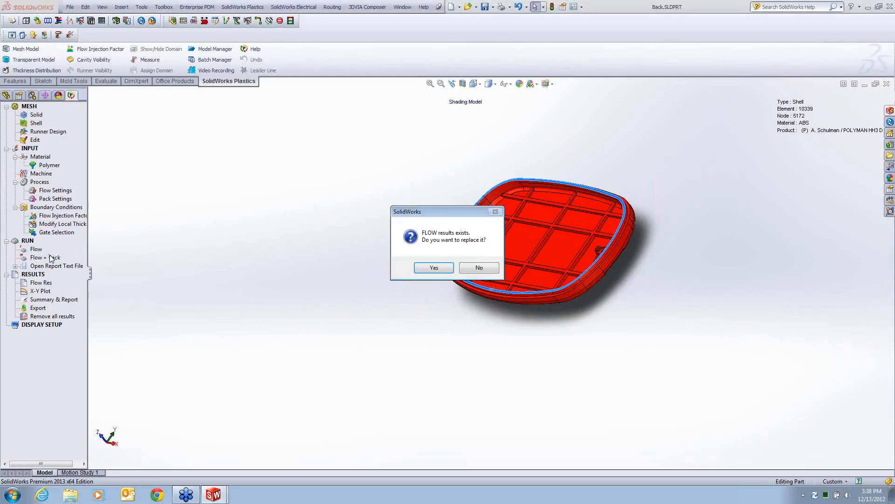
pyautogui.click(434, 268)
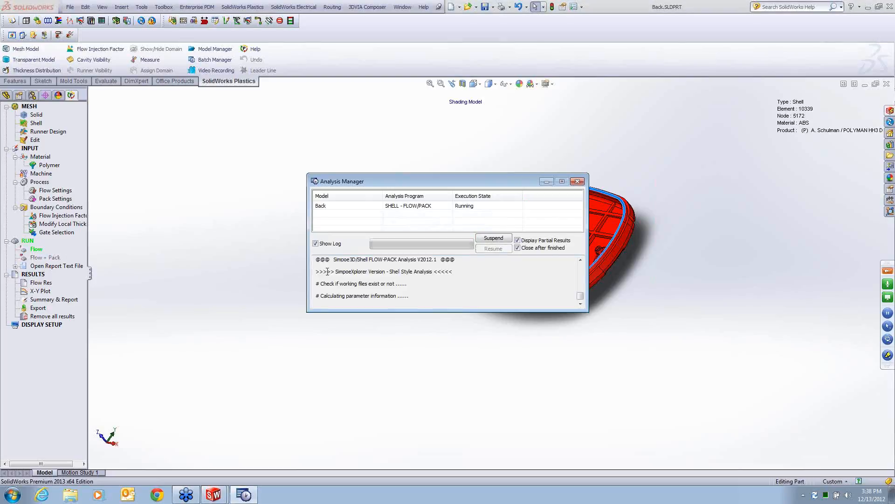
pyautogui.moveTo(436, 187); pyautogui.dragTo(678, 323)
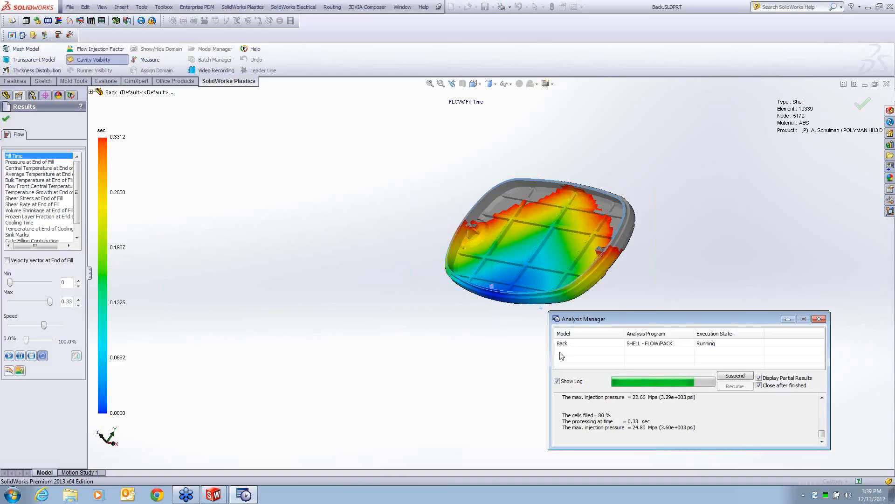
pyautogui.moveTo(215, 501)
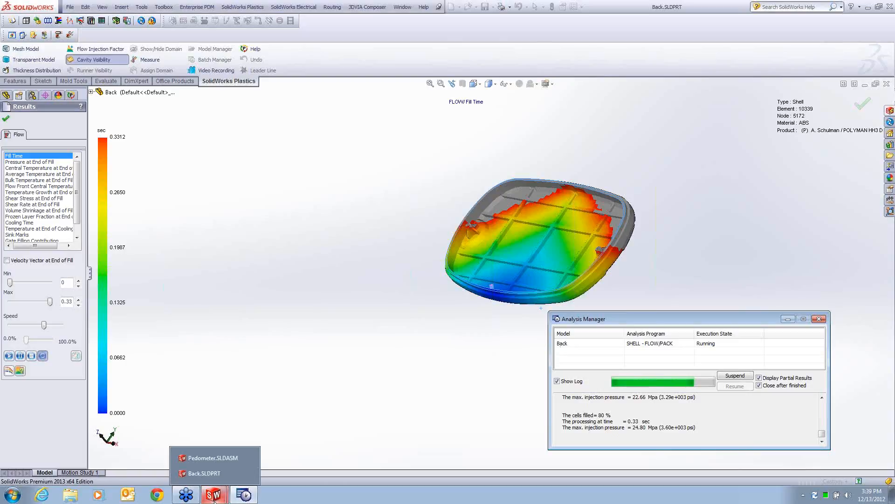
pyautogui.moveTo(247, 502)
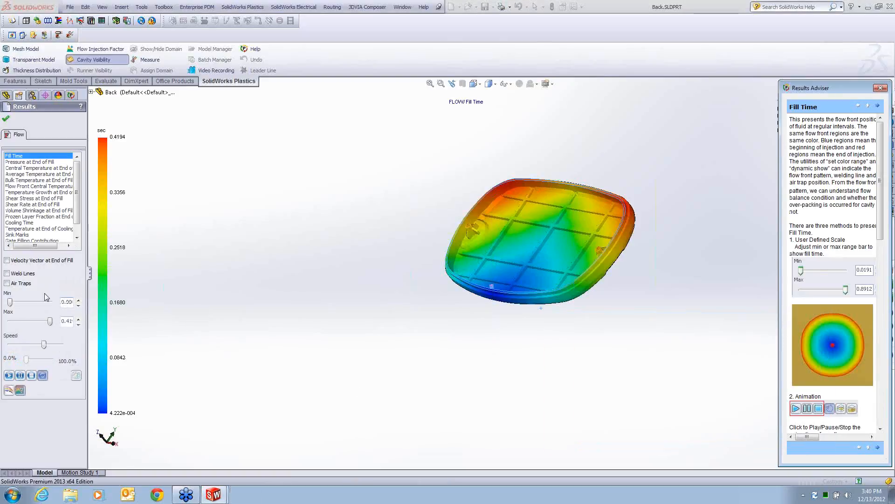
# Step: Play the Fill Time animation on the Back part and read through the Results Adviser's Fill Time explanation
pyautogui.scroll(-2, 600, 278)
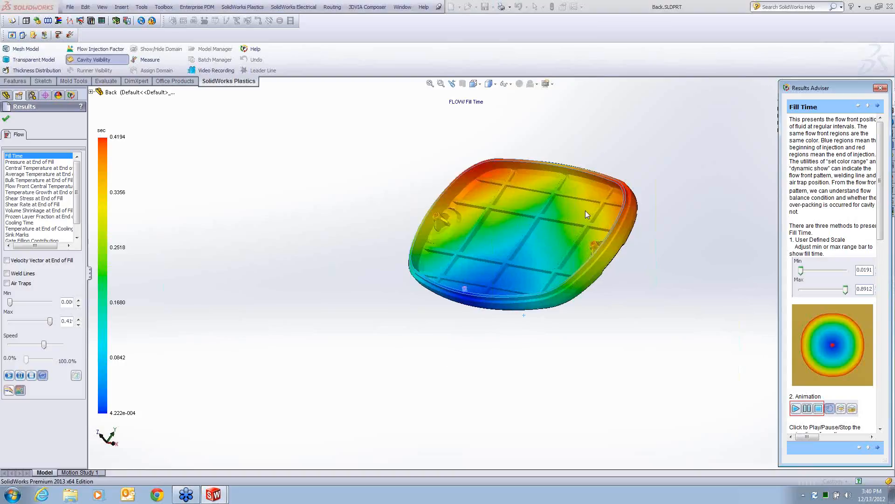
pyautogui.scroll(-2, 586, 211)
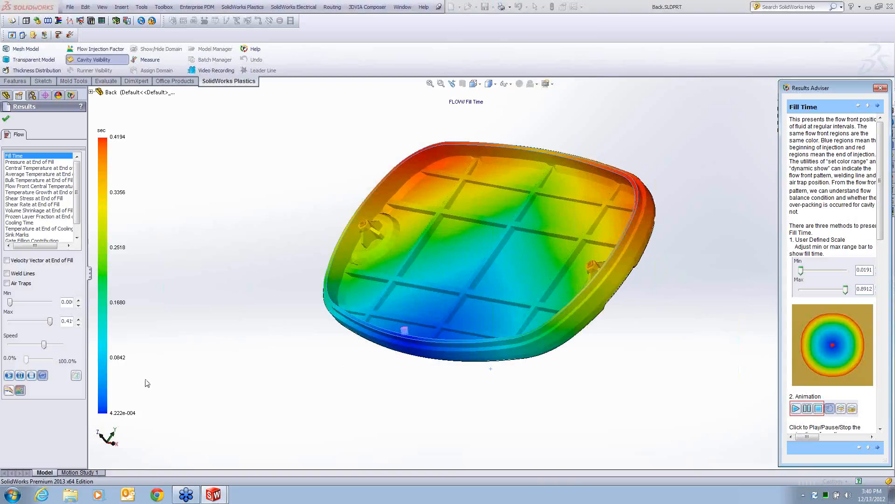
pyautogui.click(9, 376)
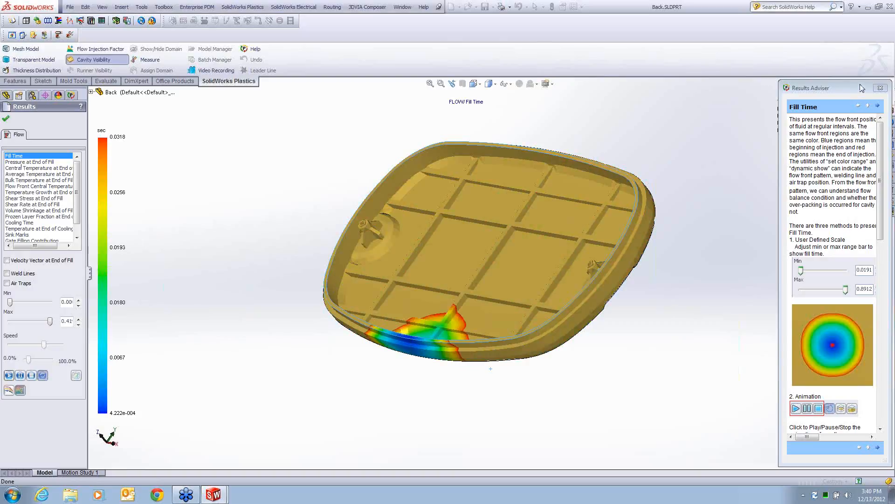
pyautogui.moveTo(844, 89); pyautogui.dragTo(785, 87)
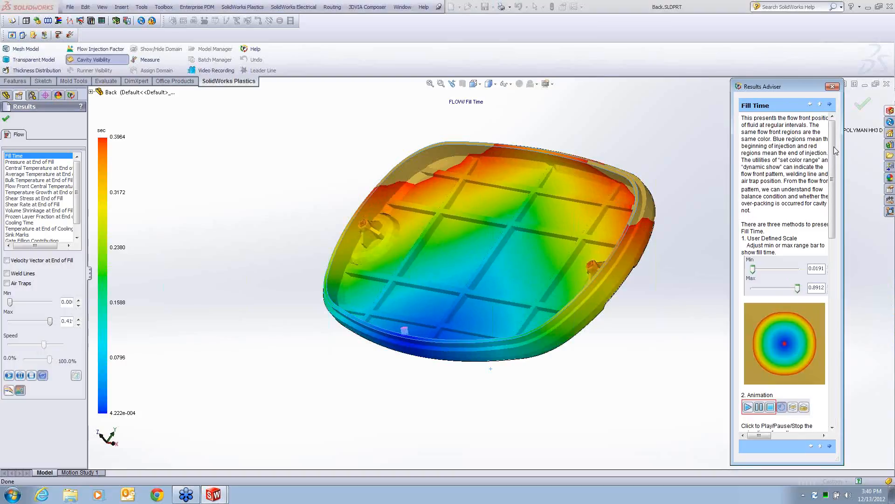
pyautogui.scroll(-3, 835, 150)
pyautogui.scroll(-10, 824, 194)
pyautogui.scroll(15, 824, 194)
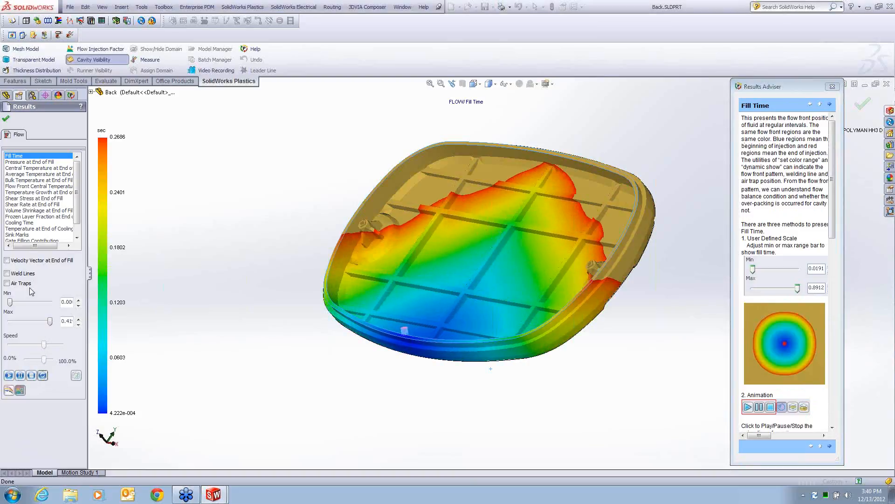
# Step: Inspect the weld lines and air traps of the flow results, leaving only the air traps displayed, and close the results
pyautogui.click(7, 274)
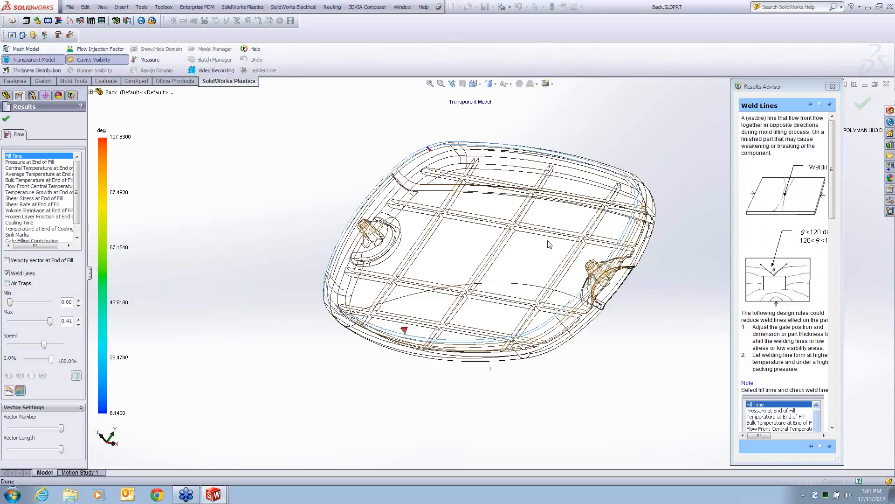
pyautogui.click(7, 274)
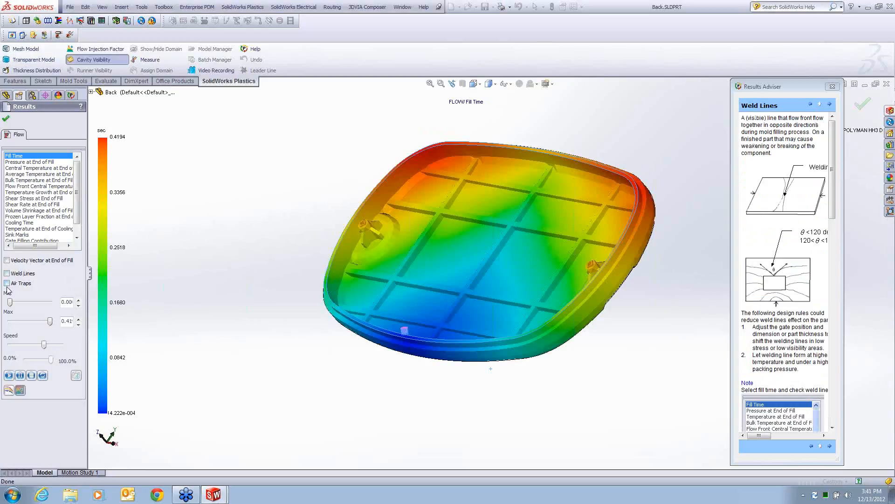
pyautogui.click(7, 283)
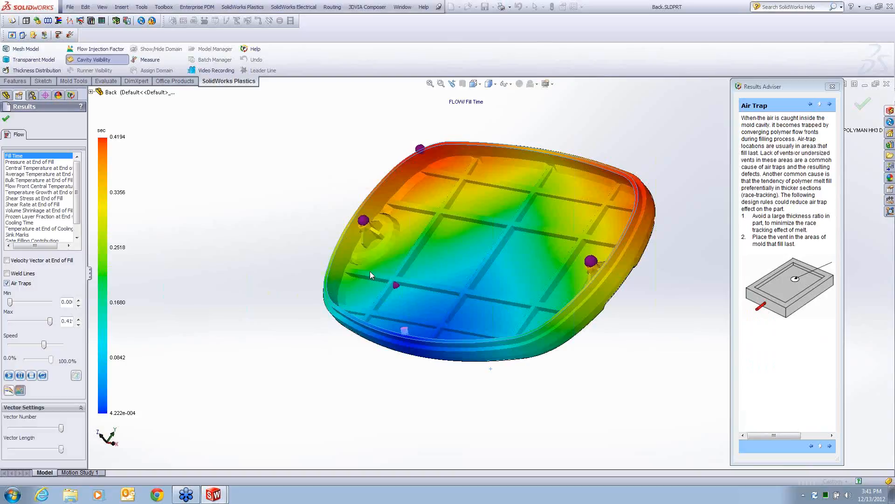
pyautogui.click(6, 121)
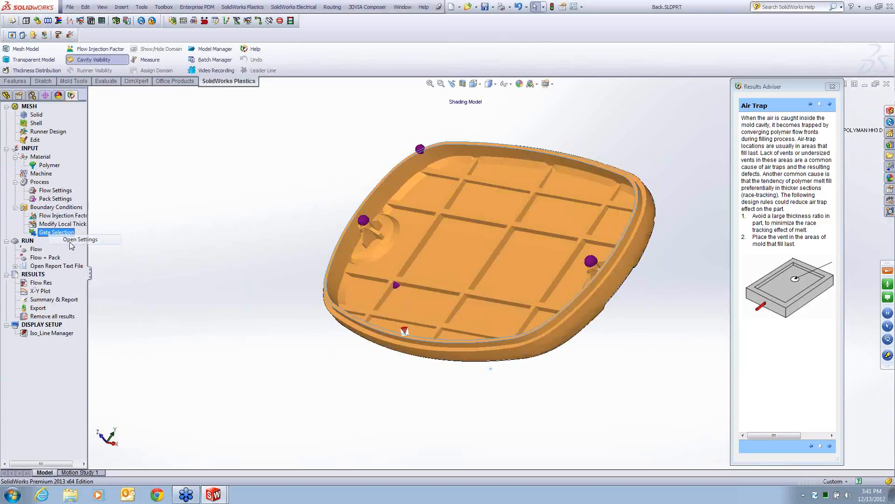
# Step: Add a second 1 mm gate on the opposite side of the rim at about (-2.14, 16.78, 5.00)
pyautogui.doubleClick(51, 232)
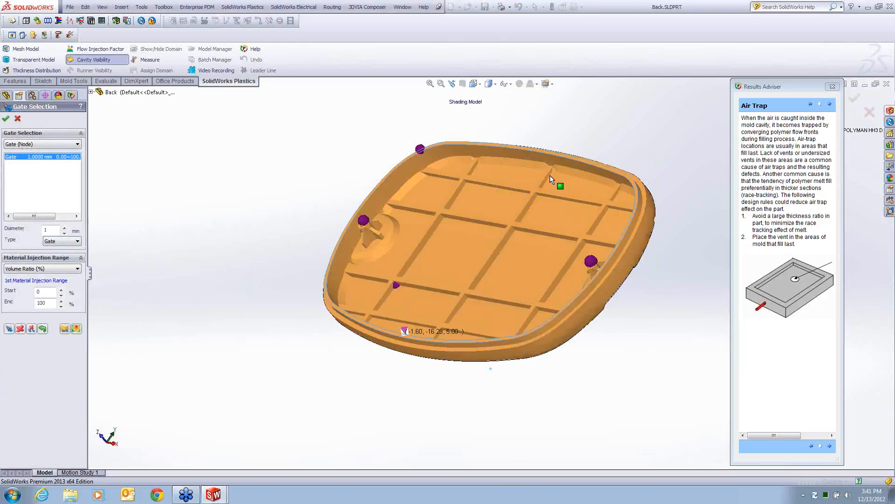
pyautogui.scroll(-3, 536, 163)
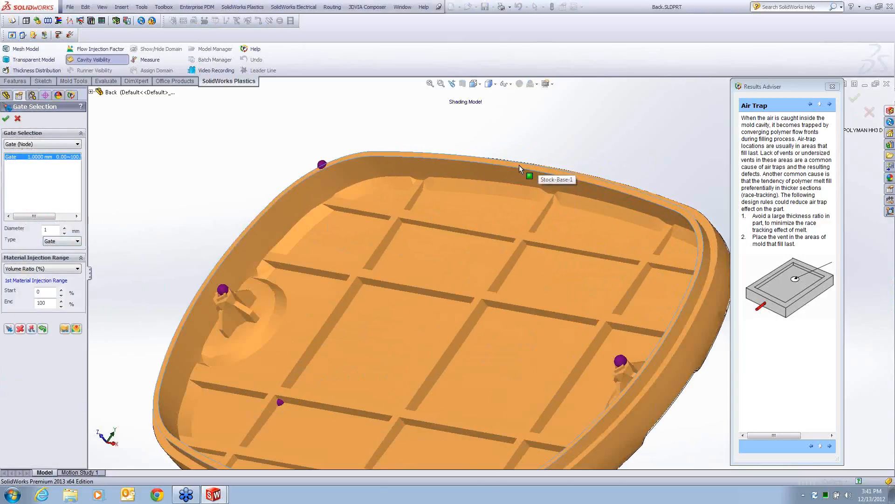
pyautogui.click(519, 164)
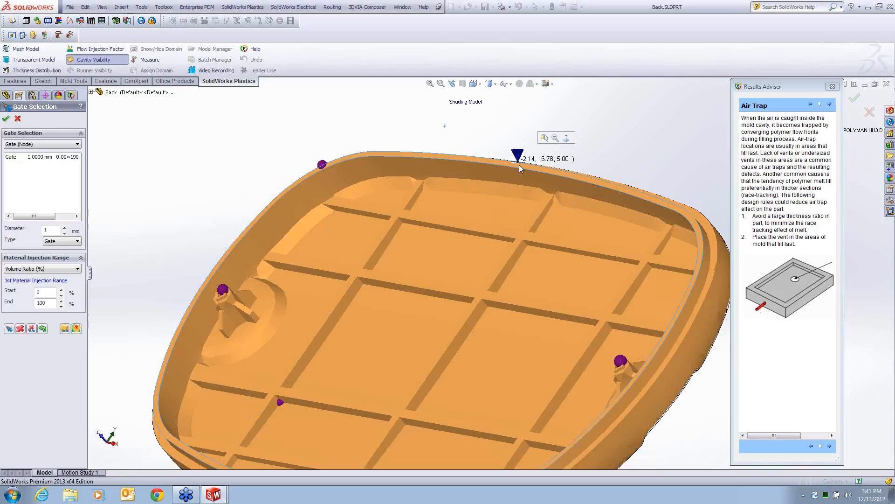
pyautogui.click(9, 329)
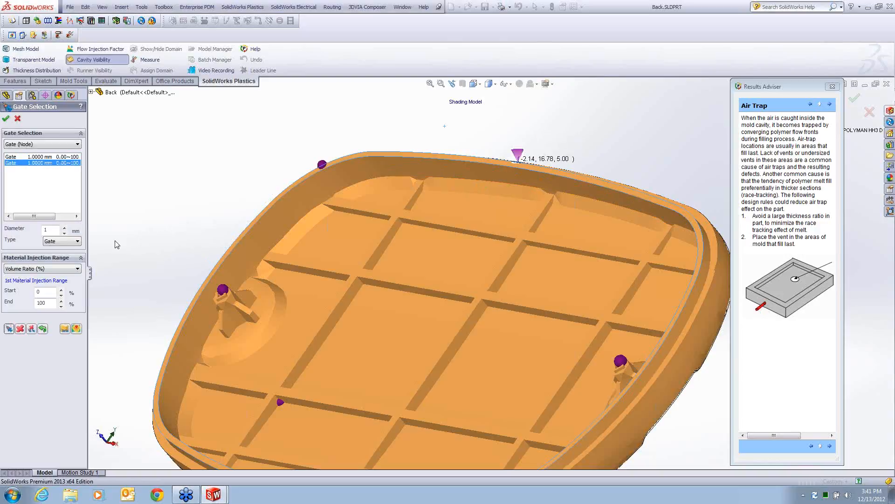
pyautogui.click(5, 118)
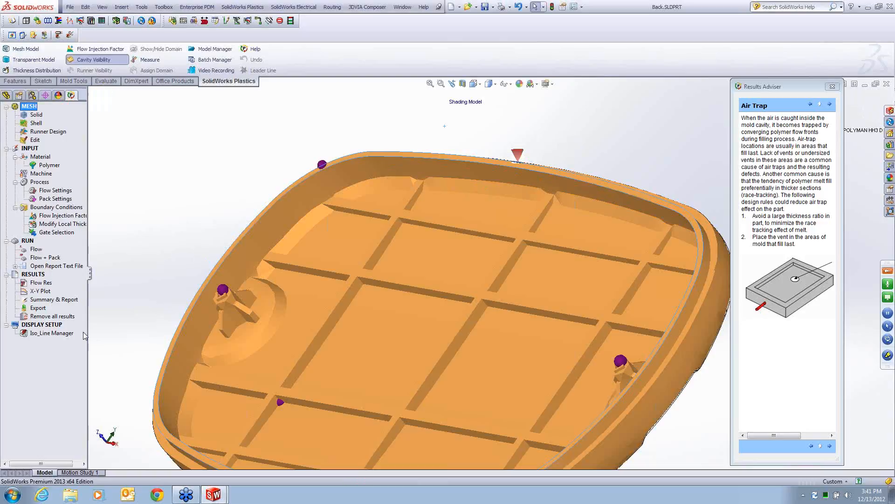
# Step: Rerun the flow analysis of the Back part with the two gates, replacing the existing flow results
pyautogui.doubleClick(34, 251)
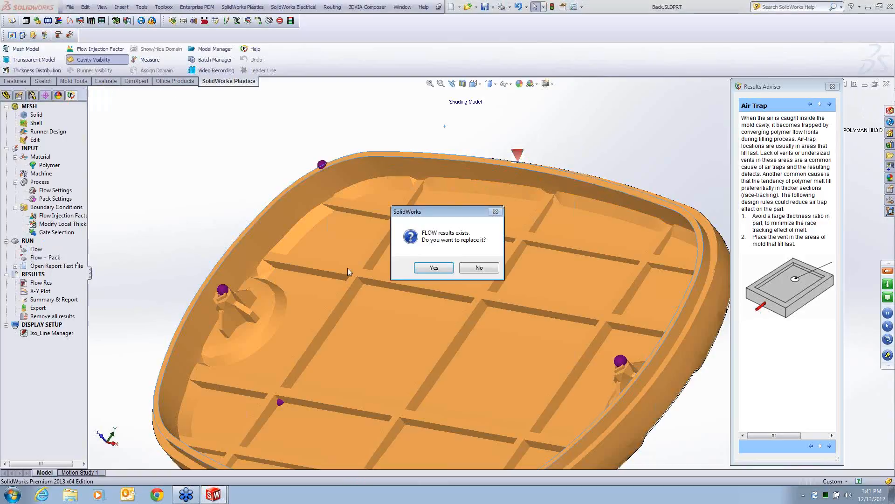
pyautogui.click(434, 267)
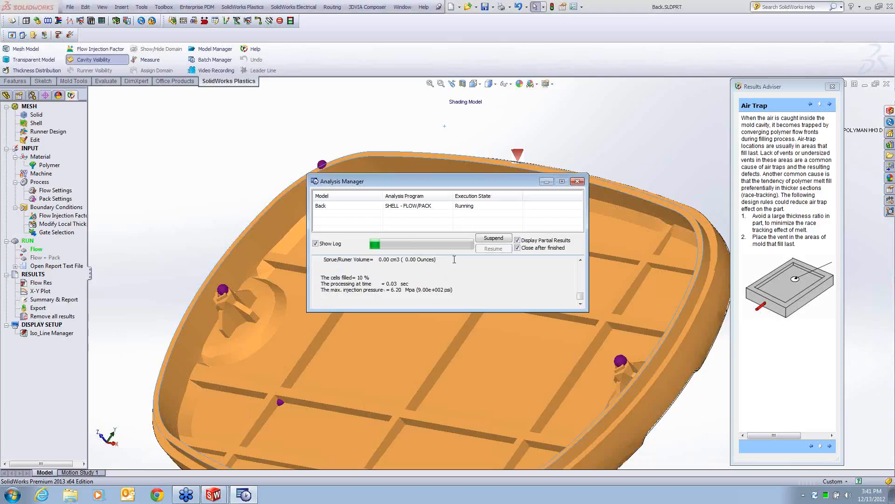
pyautogui.moveTo(466, 181); pyautogui.dragTo(746, 277)
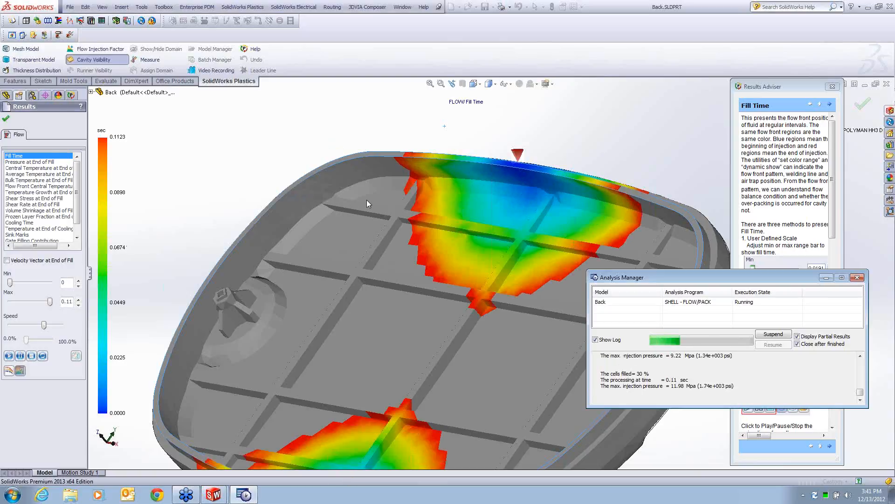
pyautogui.moveTo(737, 277); pyautogui.dragTo(743, 48)
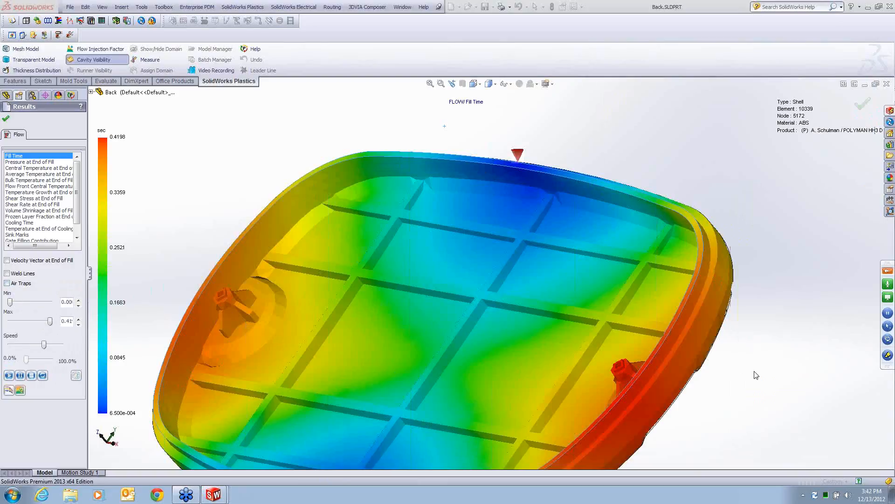
# Step: Inspect the Back part's Fill Time plot with the air traps displayed, and close the results
pyautogui.scroll(-1, 573, 374)
pyautogui.scroll(3, 408, 368)
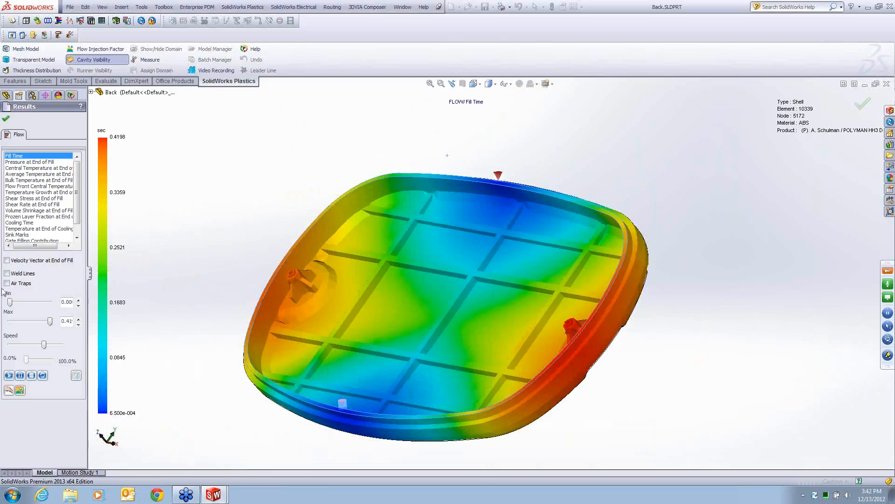
pyautogui.click(6, 283)
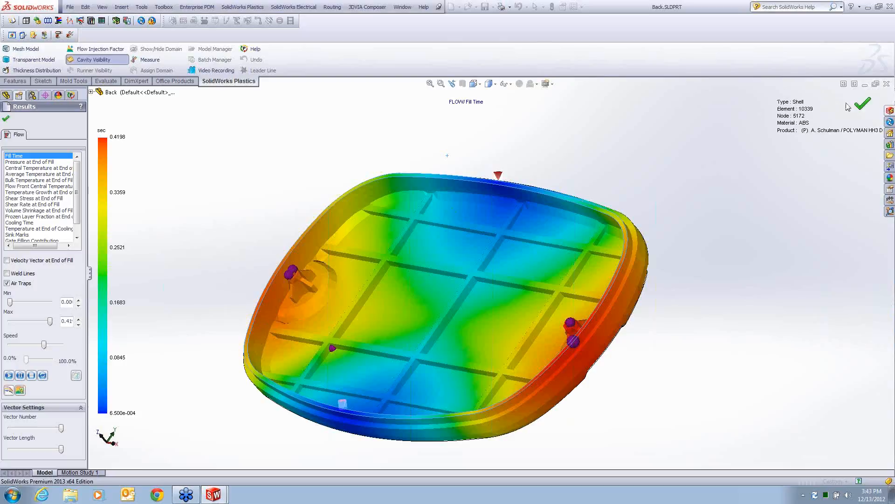
pyautogui.click(862, 105)
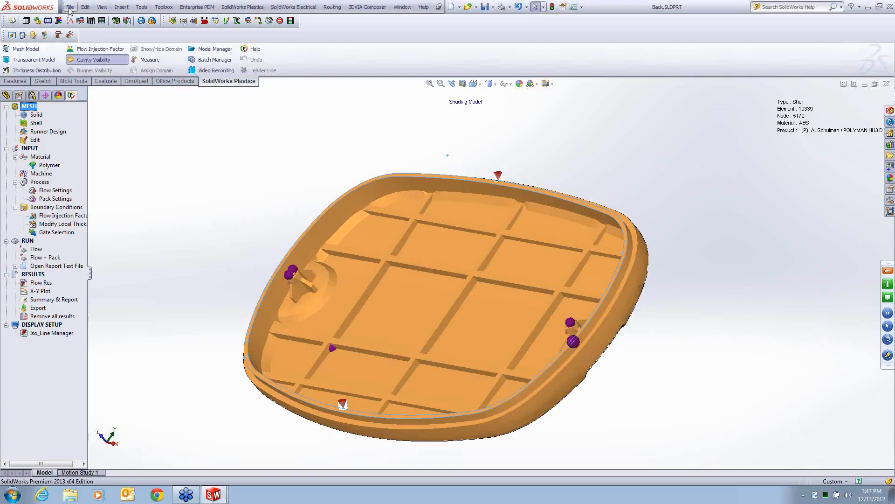
# Step: Close the Back part and open Family_Mold.SLDPRT without running feature recognition
pyautogui.click(887, 84)
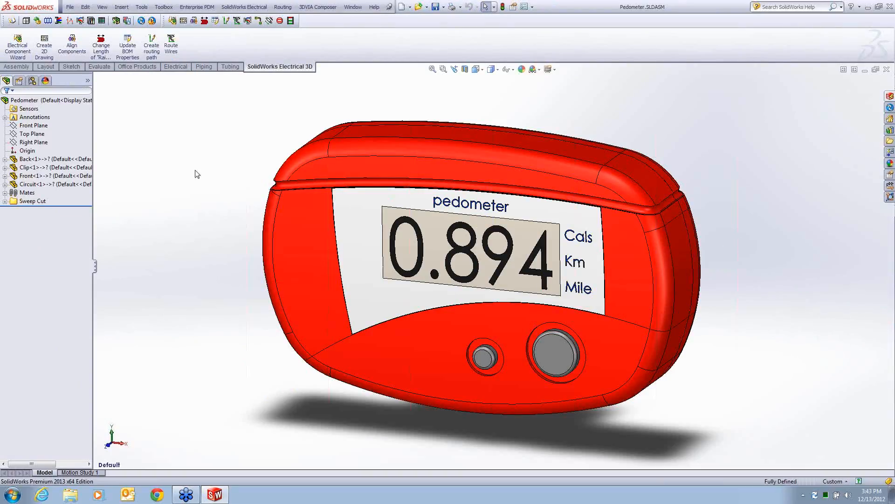
pyautogui.click(70, 7)
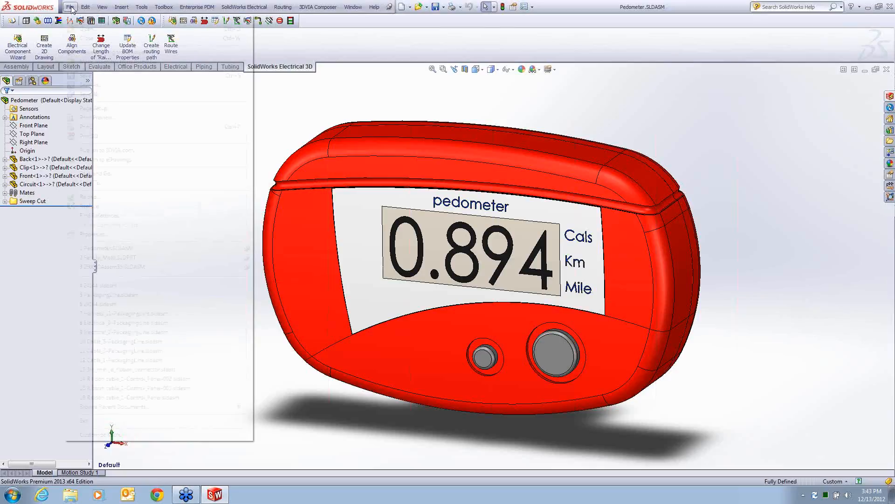
pyautogui.click(109, 258)
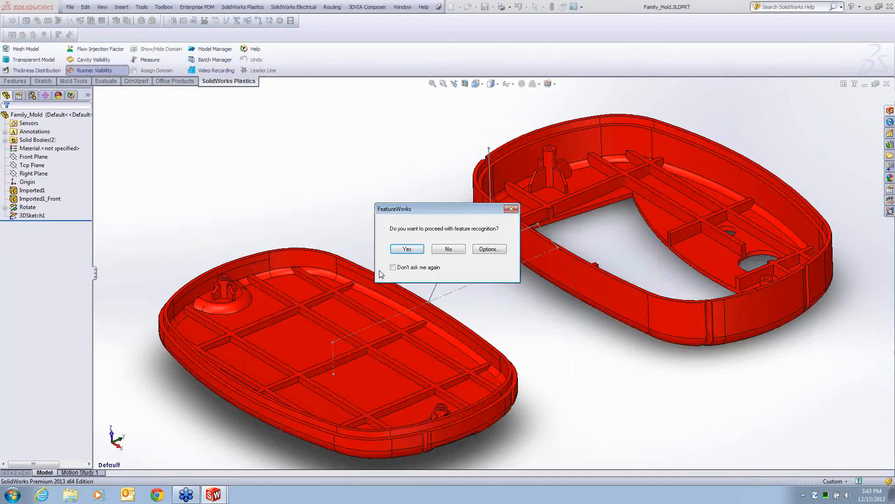
pyautogui.click(447, 249)
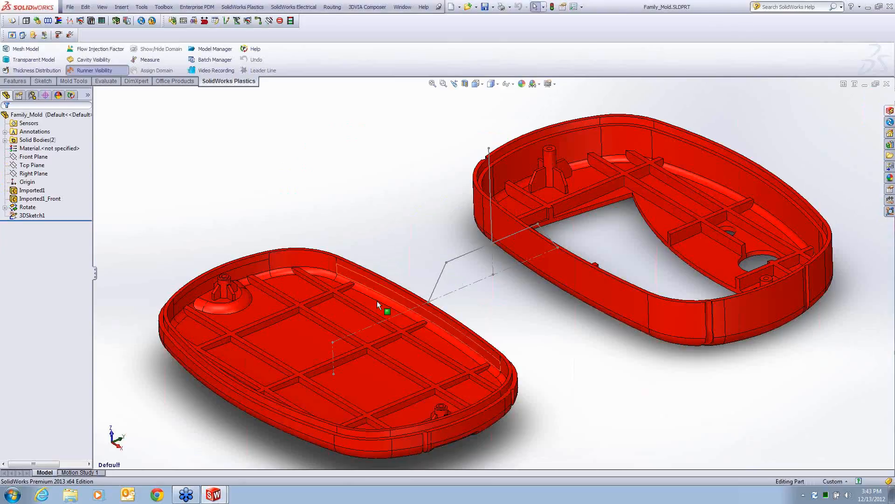
# Step: Review the Runner-Balancing settings of the family mold, close them, and examine the runners connecting the two parts
pyautogui.click(70, 97)
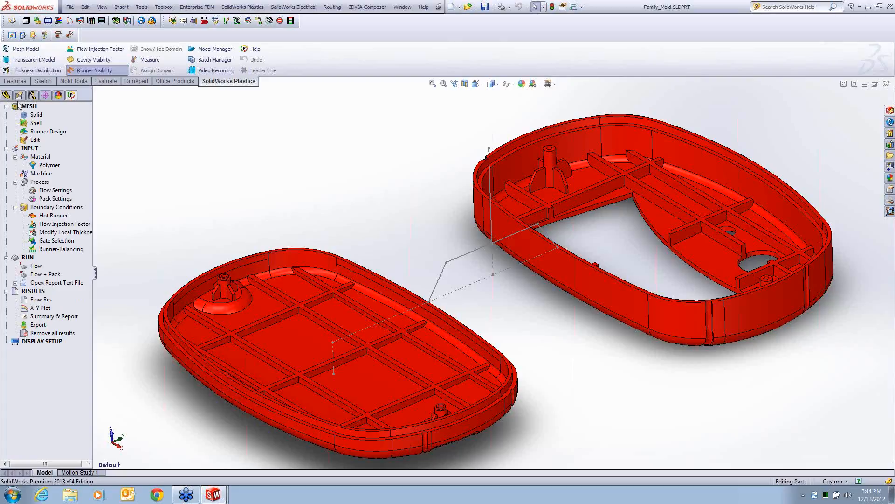
pyautogui.click(41, 250)
pyautogui.click(64, 256)
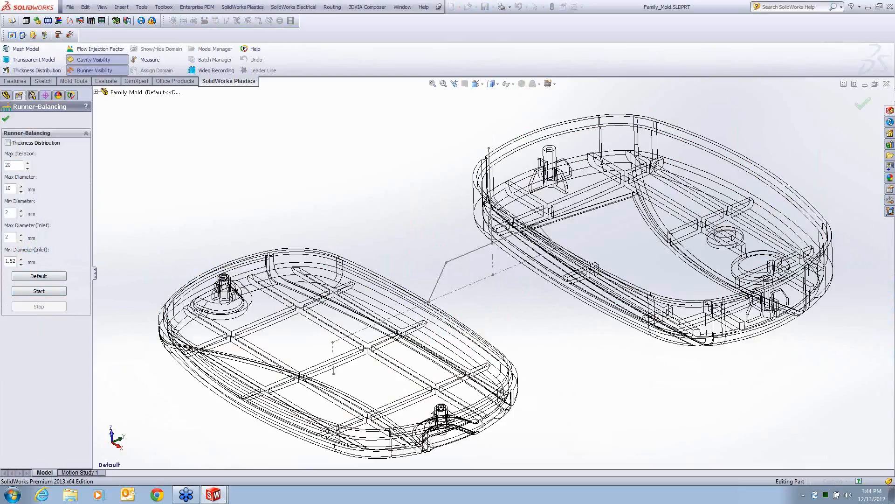
pyautogui.moveTo(467, 419); pyautogui.dragTo(447, 382, button='middle')
pyautogui.rightClick(447, 382)
pyautogui.click(666, 389)
pyautogui.scroll(-1, 665, 390)
pyautogui.scroll(3, 666, 390)
pyautogui.scroll(-1, 632, 316)
pyautogui.scroll(-1, 581, 271)
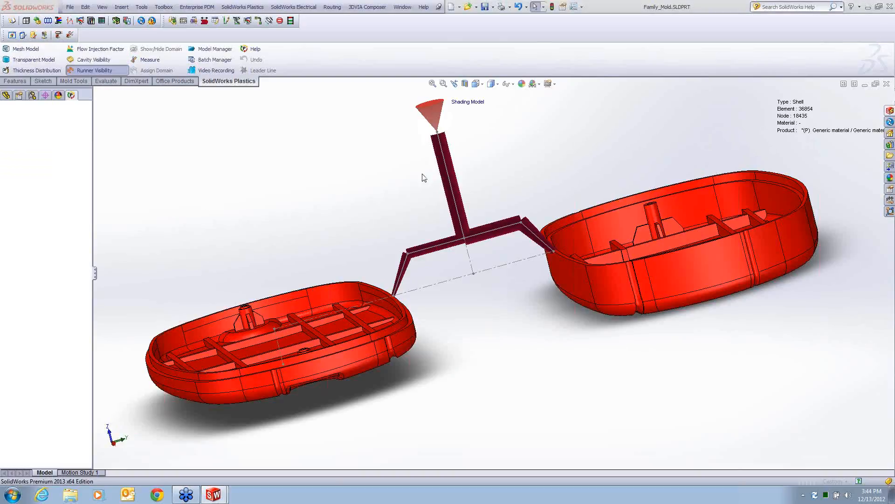
# Step: Display the family mold's flow results and play the Fill Time animation across both parts
pyautogui.doubleClick(29, 302)
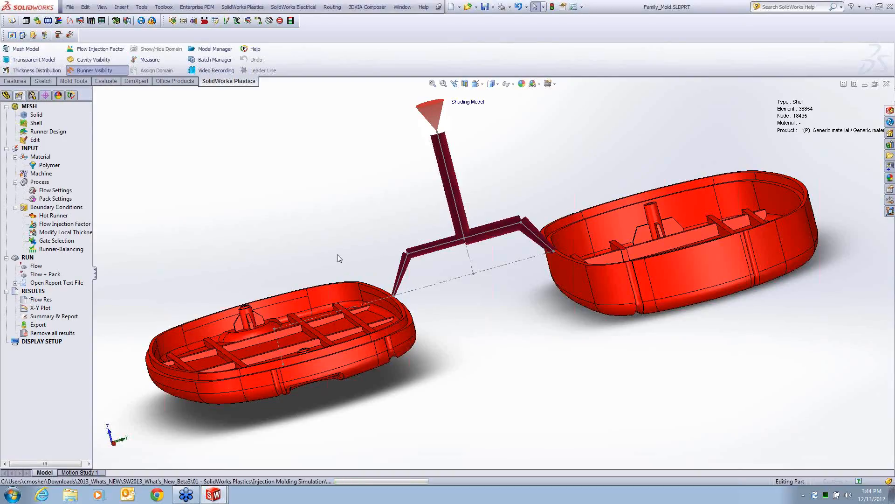
pyautogui.moveTo(272, 202); pyautogui.dragTo(284, 238, button='middle')
pyautogui.scroll(-2, 415, 349)
pyautogui.scroll(2, 417, 350)
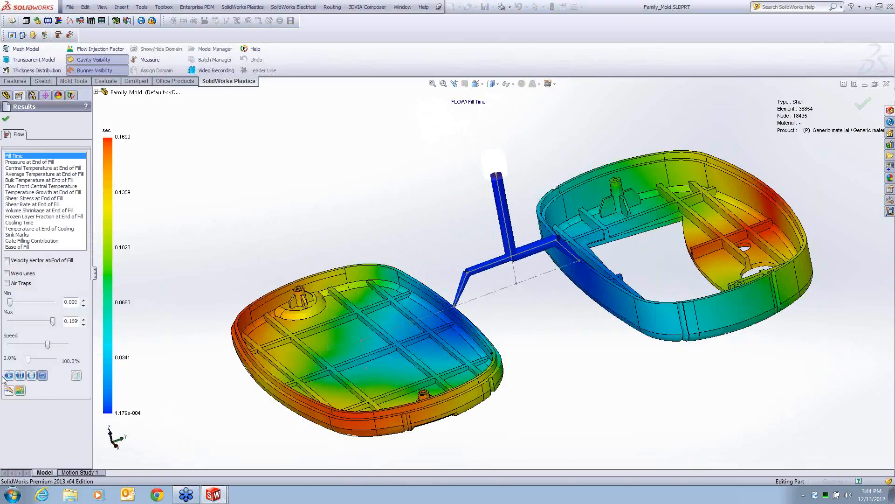
pyautogui.click(9, 375)
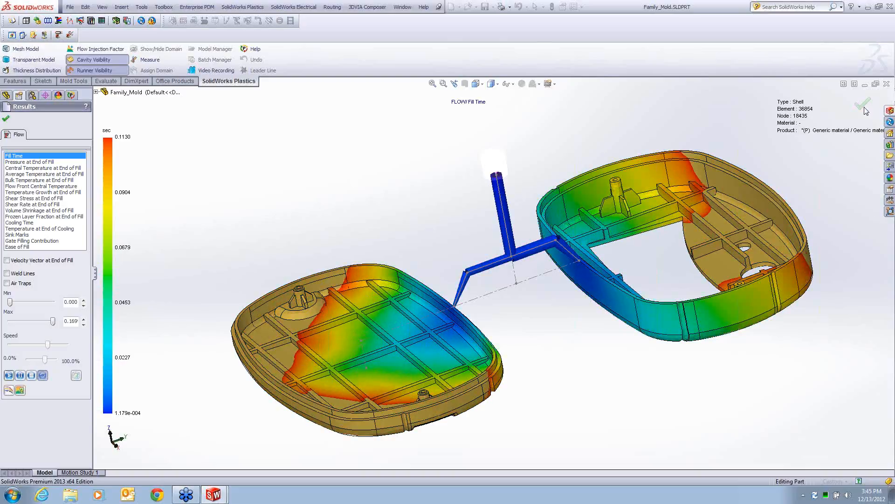
# Step: Close the family mold part and exit SolidWorks
pyautogui.click(886, 84)
pyautogui.click(887, 85)
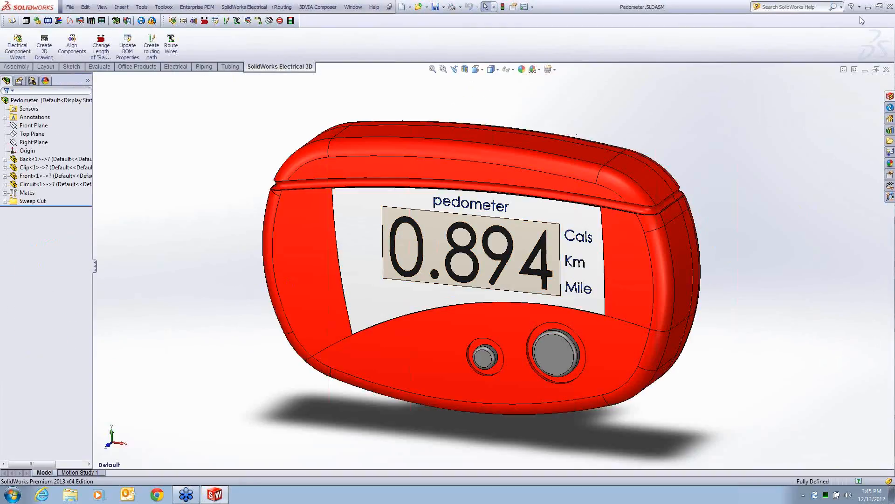
pyautogui.click(888, 6)
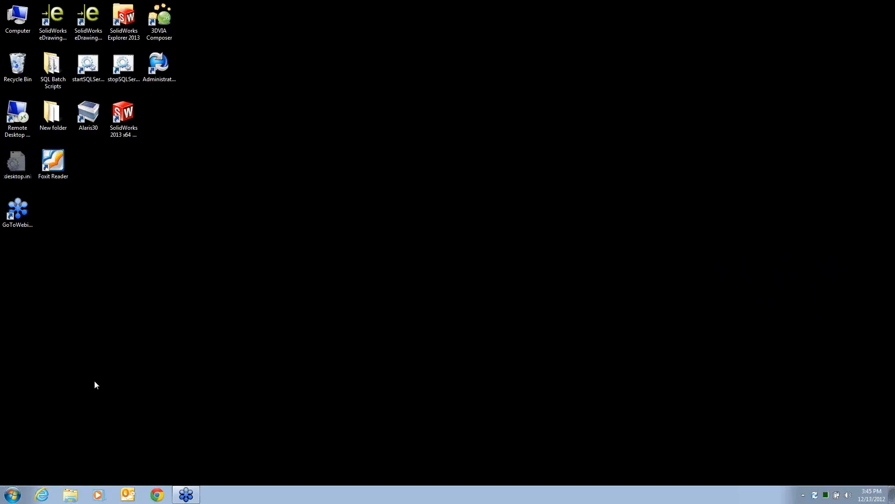
# Step: Start SolidWorks 2013 again and open the assembly 250610Assem55
pyautogui.click(12, 494)
pyautogui.click(300, 243)
pyautogui.doubleClick(123, 114)
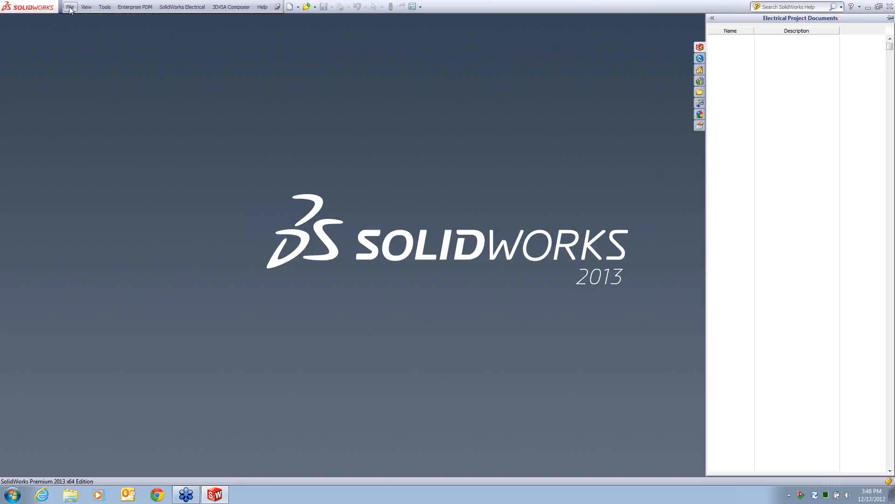
pyautogui.click(70, 8)
pyautogui.click(95, 64)
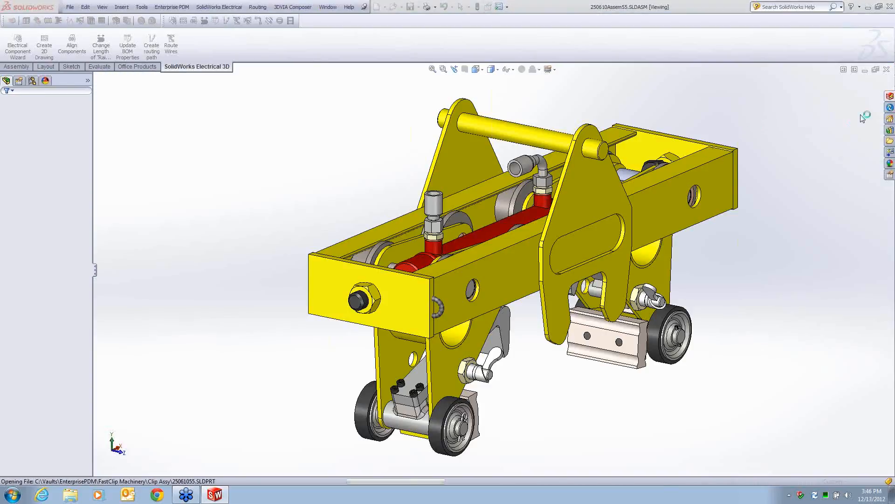
# Step: Pin the SolidWorks Enterprise PDM file list open beside the assembly and widen it to show the Checked Out By column
pyautogui.click(891, 109)
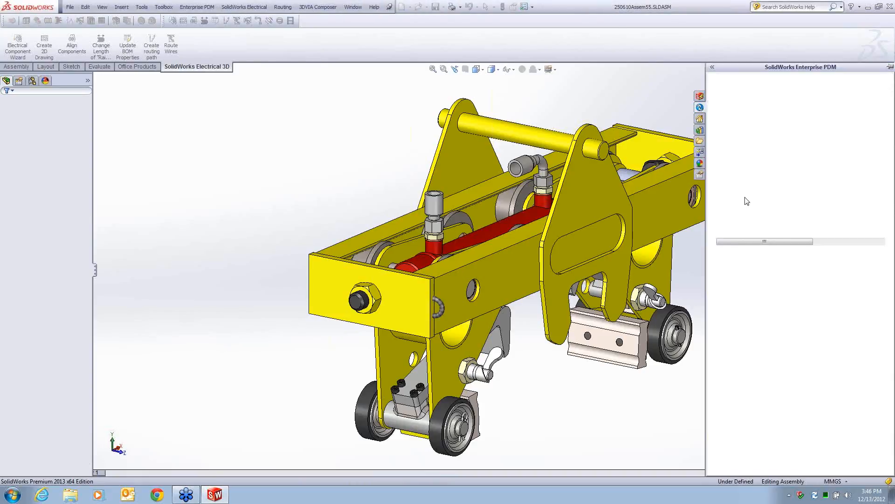
pyautogui.click(700, 107)
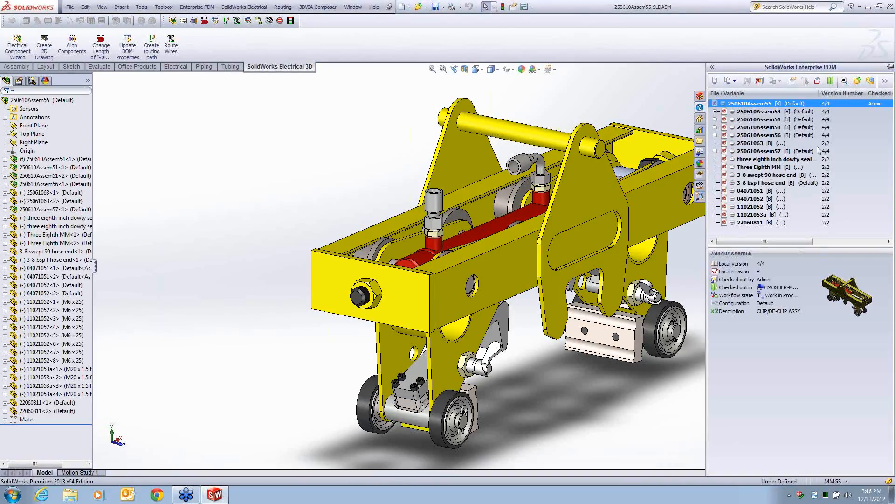
pyautogui.click(891, 68)
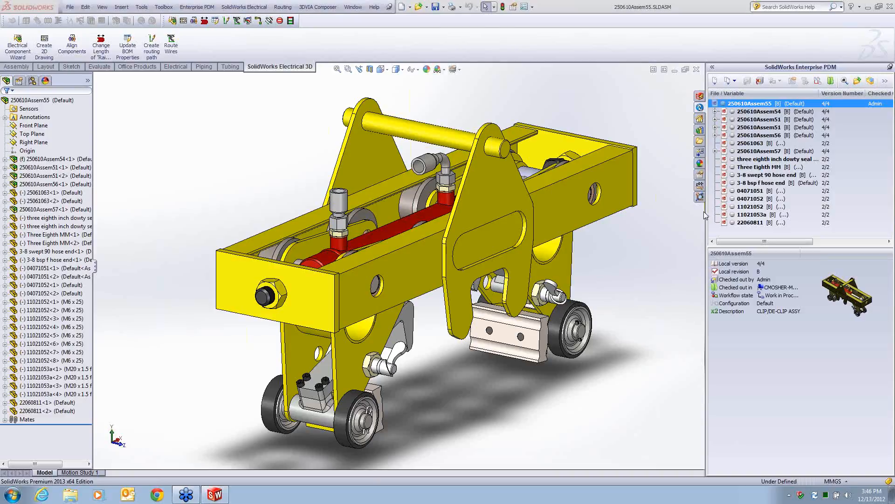
pyautogui.moveTo(706, 212); pyautogui.dragTo(738, 212)
pyautogui.click(884, 83)
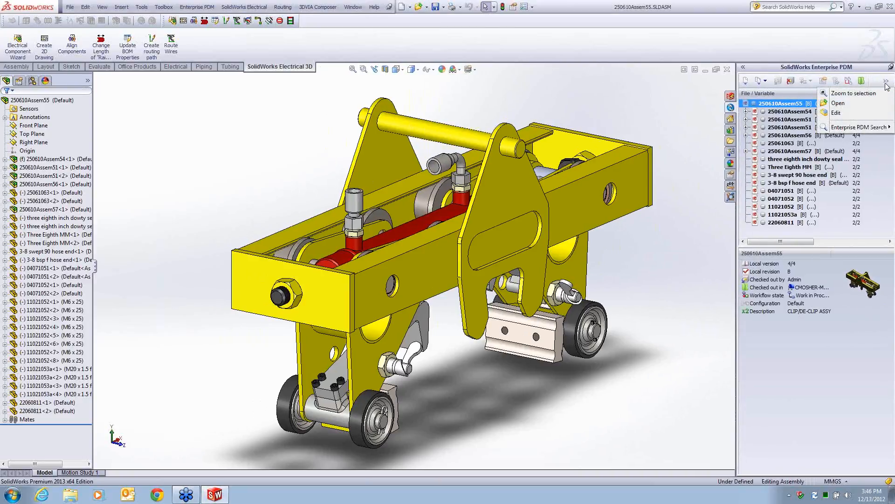
pyautogui.click(885, 84)
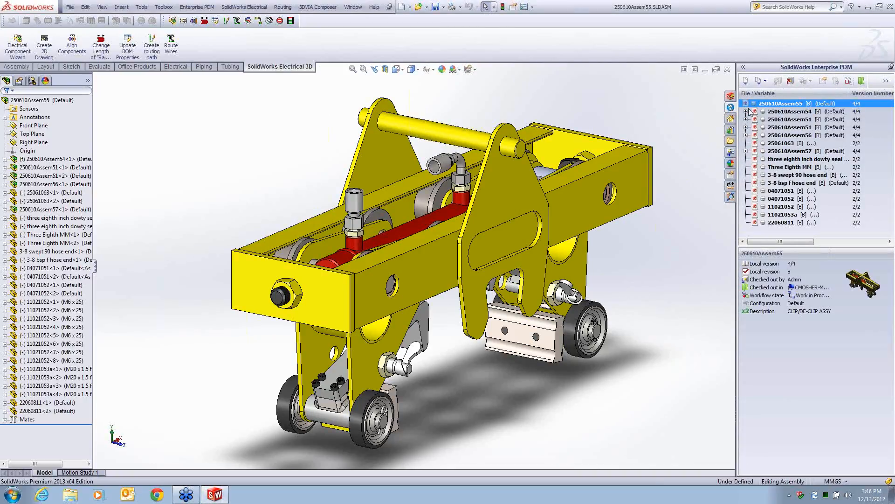
pyautogui.moveTo(739, 219); pyautogui.dragTo(684, 233)
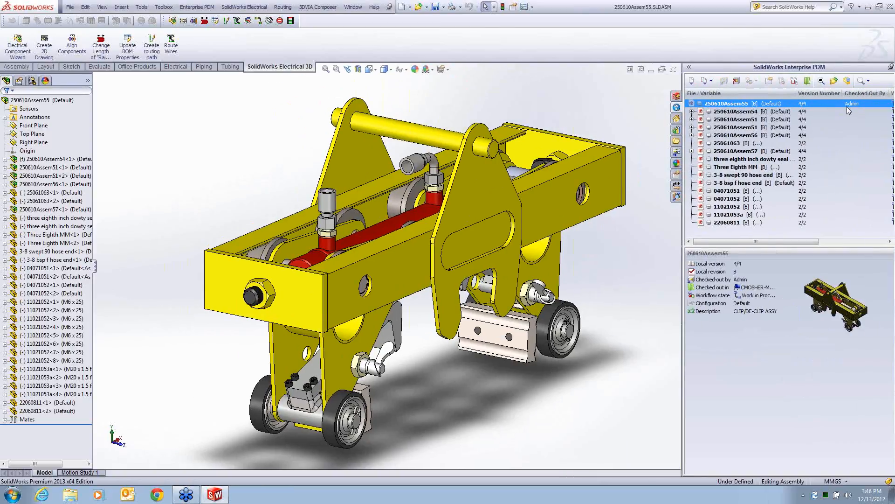
# Step: Bring up the user card of the Admin who checked out 250610Assem55, read its status note, and close the note
pyautogui.moveTo(849, 108)
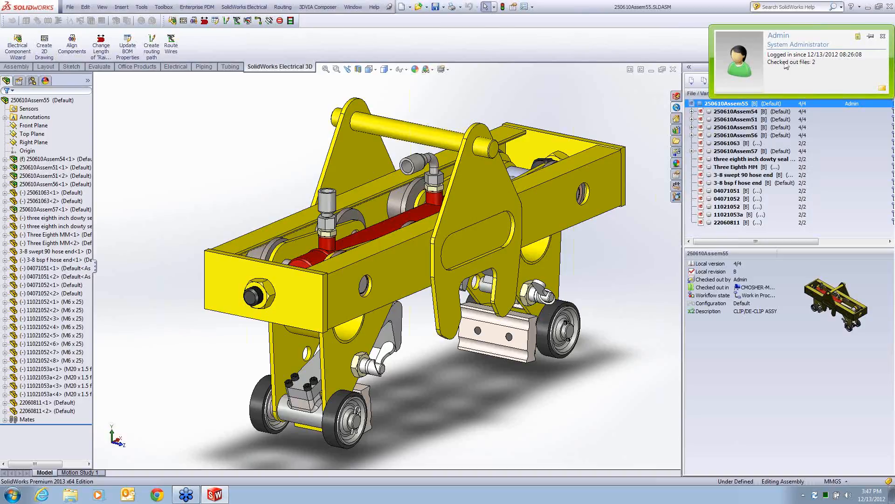
pyautogui.click(858, 37)
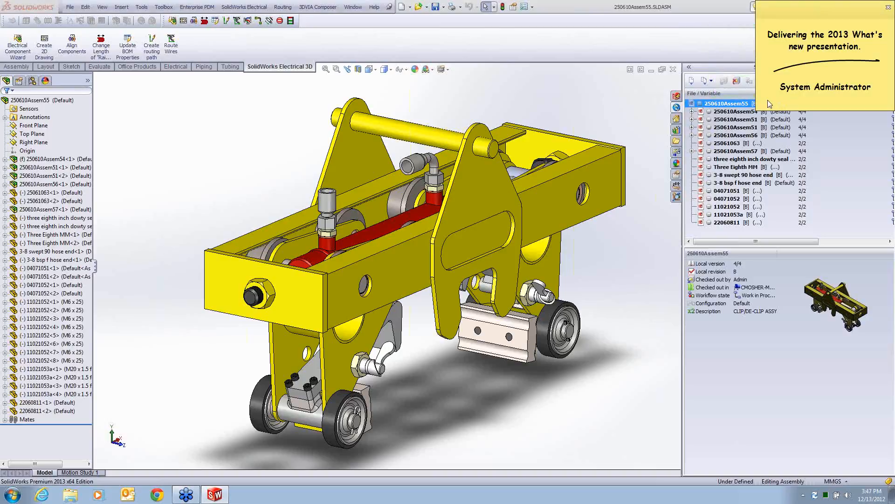
pyautogui.click(888, 8)
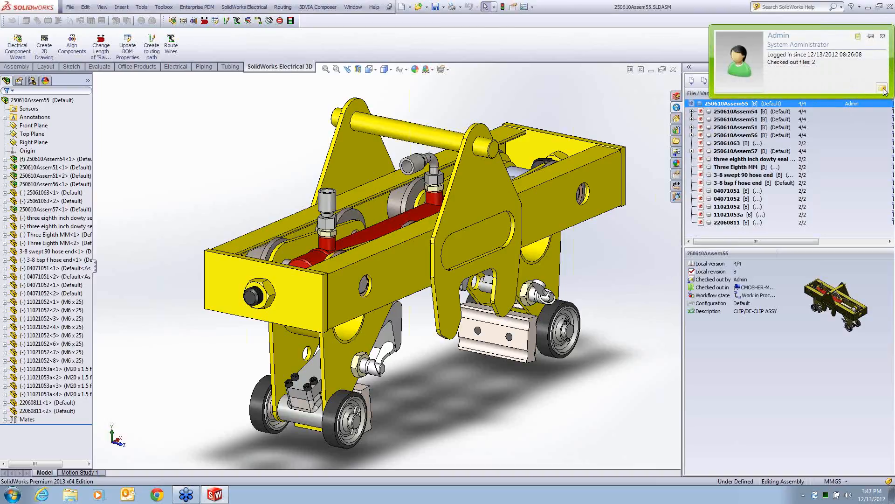
# Step: Start a mail to Admin from the user card and enter the subject "Almost done?"
pyautogui.click(882, 88)
pyautogui.moveTo(275, 79); pyautogui.dragTo(348, 40)
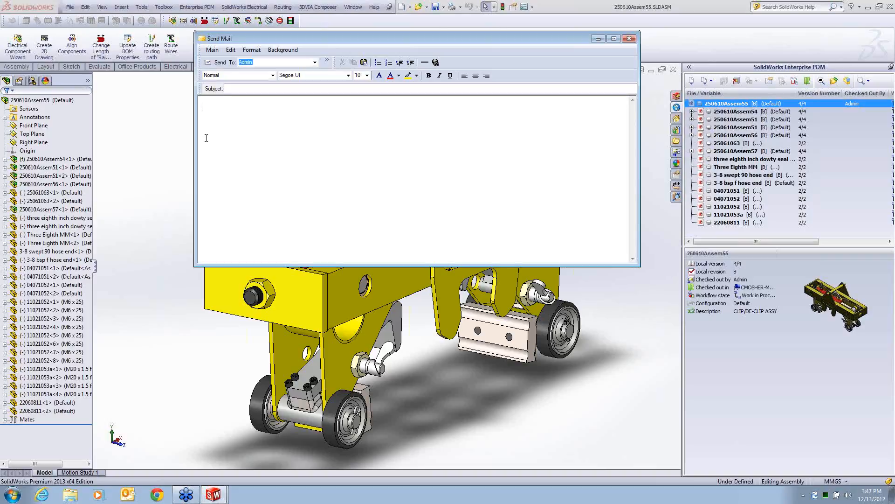
pyautogui.click(246, 88)
pyautogui.write('Almost done?')
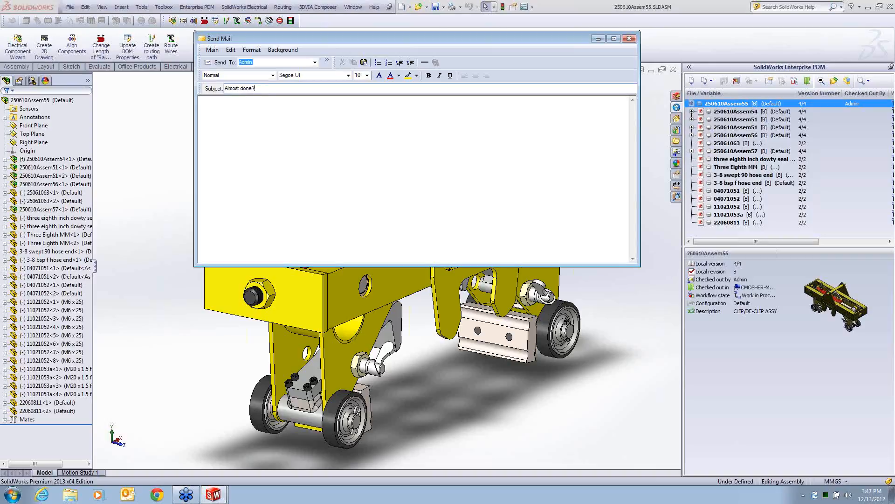
# Step: Write "what' time will you finish?" as the message to Admin and send the mail
pyautogui.click(247, 124)
pyautogui.write("what' tia")
pyautogui.press('BackSpace')
pyautogui.write('me will you')
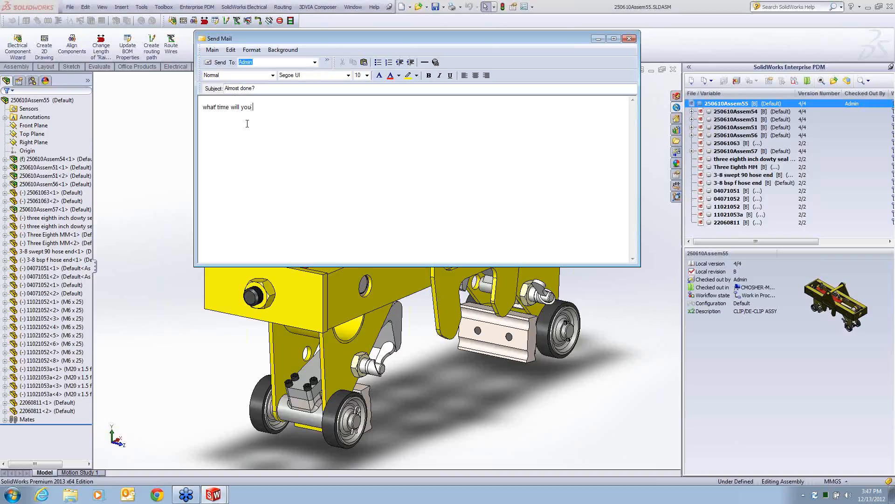
pyautogui.write(' finish?')
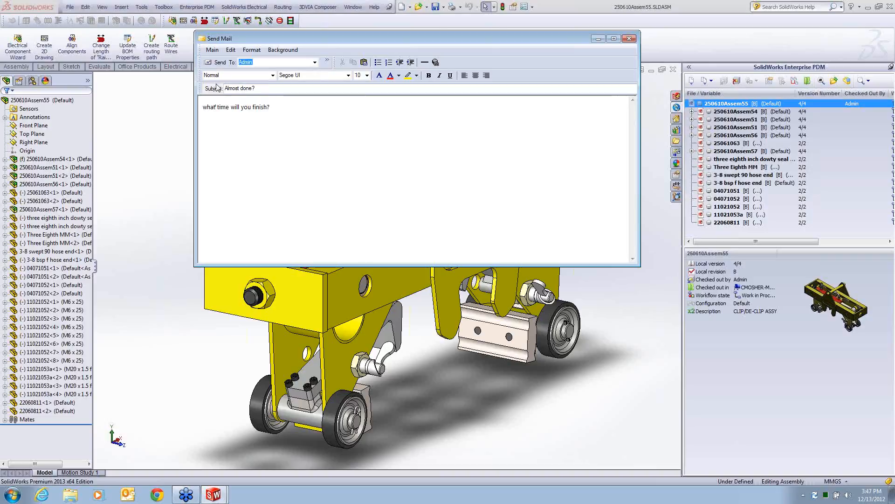
pyautogui.click(210, 63)
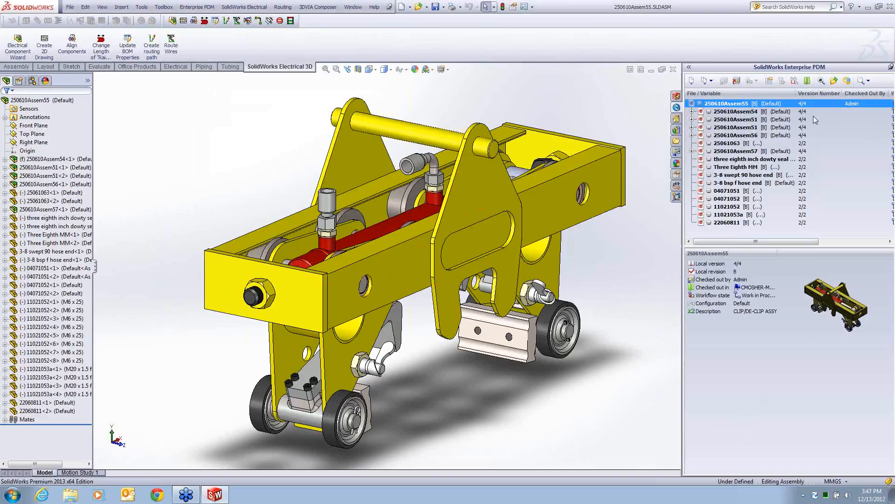
# Step: Bring up the check-in of 250610Assem55, set files to close after check-in, and cancel it
pyautogui.click(736, 82)
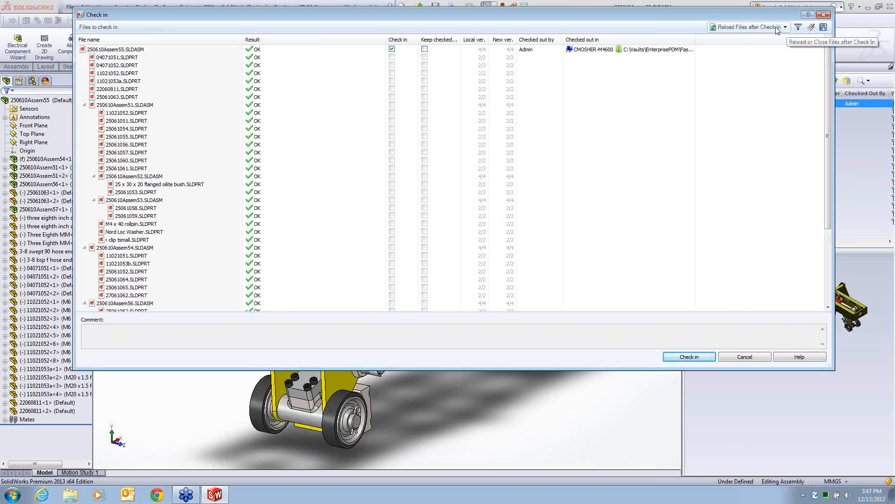
pyautogui.moveTo(835, 107); pyautogui.dragTo(698, 109)
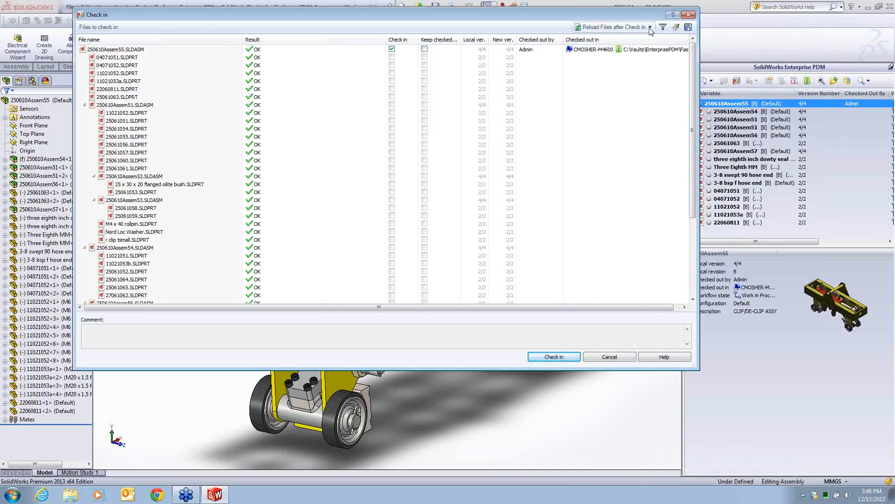
pyautogui.click(651, 27)
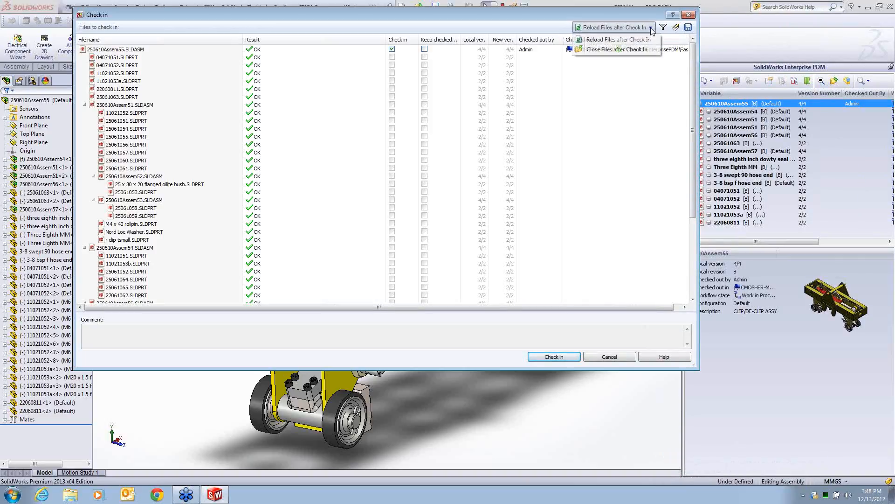
pyautogui.click(621, 50)
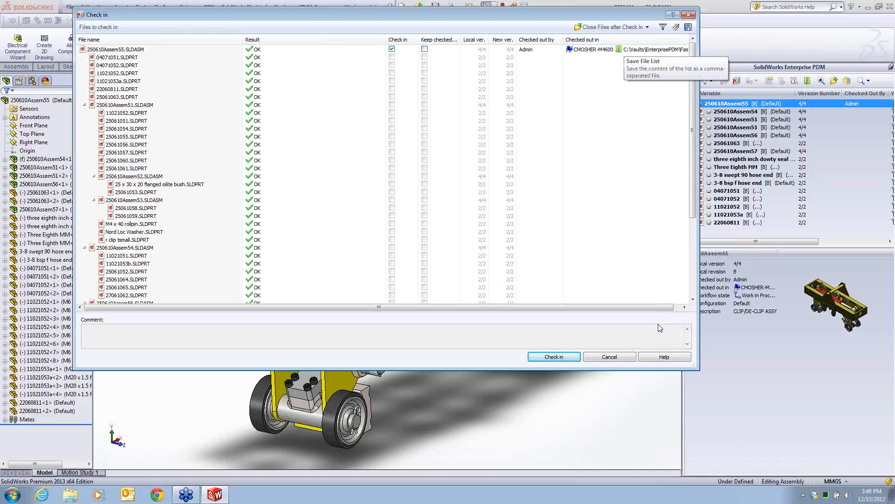
pyautogui.click(589, 357)
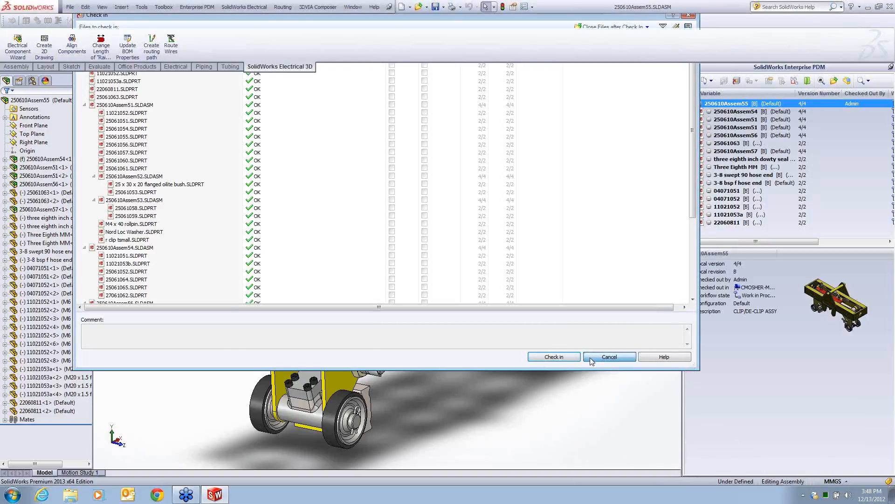
# Step: Close SolidWorks and browse to the FastClip Machinery folder of the EnterprisePDM vault in Windows Explorer
pyautogui.click(889, 6)
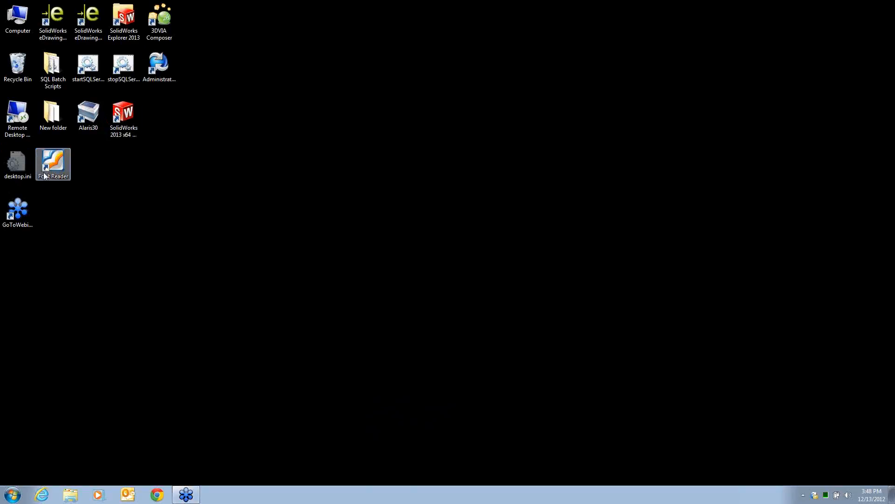
pyautogui.press('super+e')
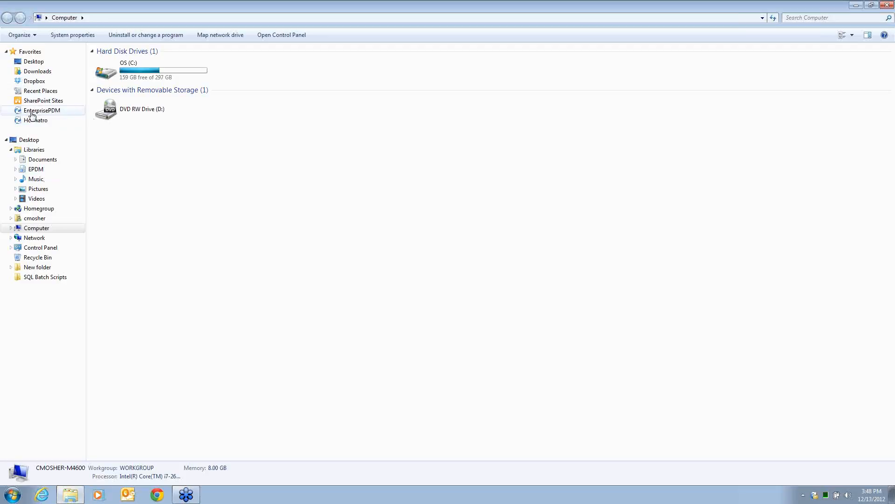
pyautogui.click(34, 111)
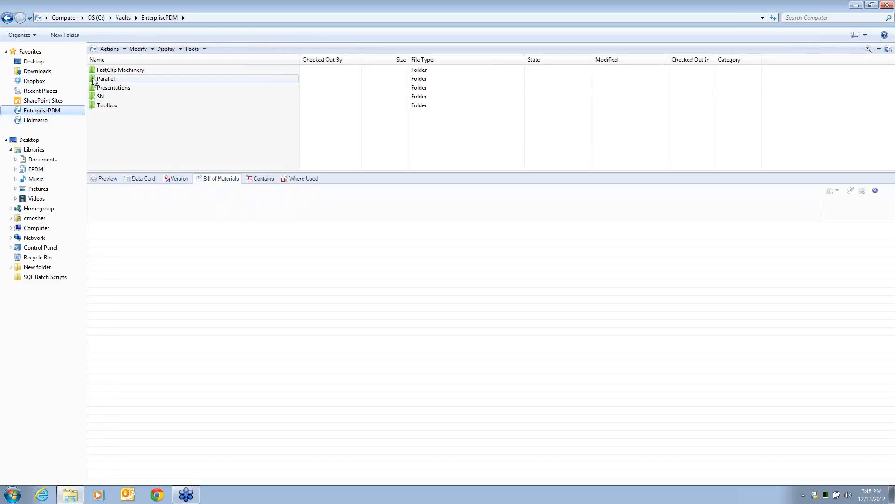
pyautogui.doubleClick(93, 72)
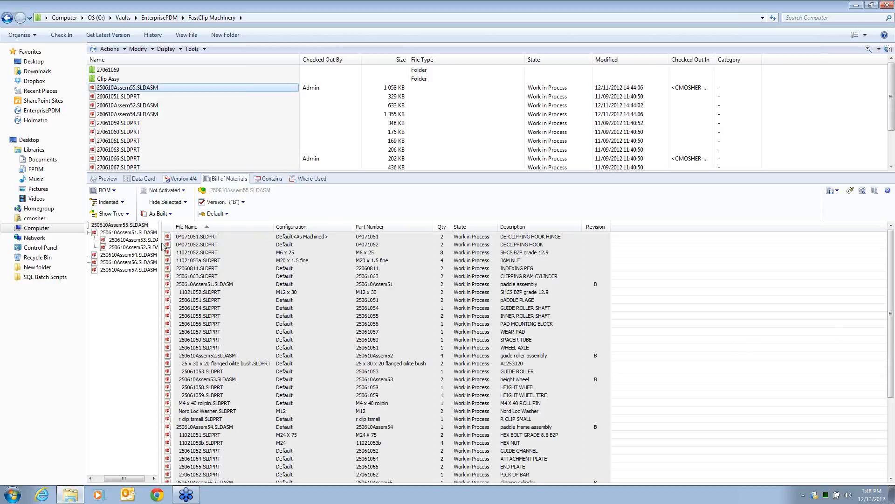
# Step: Look through the versions available for the bill of materials of 250610Assem55.SLDASM and pick revision B
pyautogui.click(245, 203)
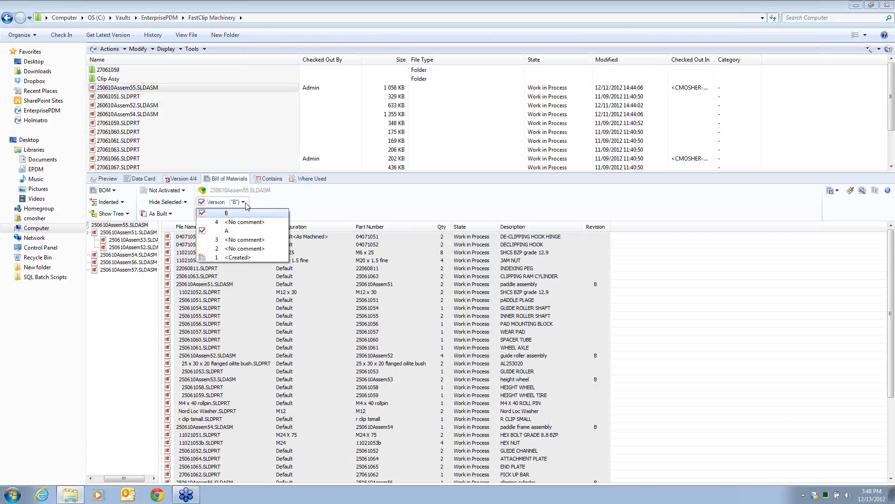
pyautogui.click(227, 213)
pyautogui.click(227, 214)
pyautogui.click(227, 214)
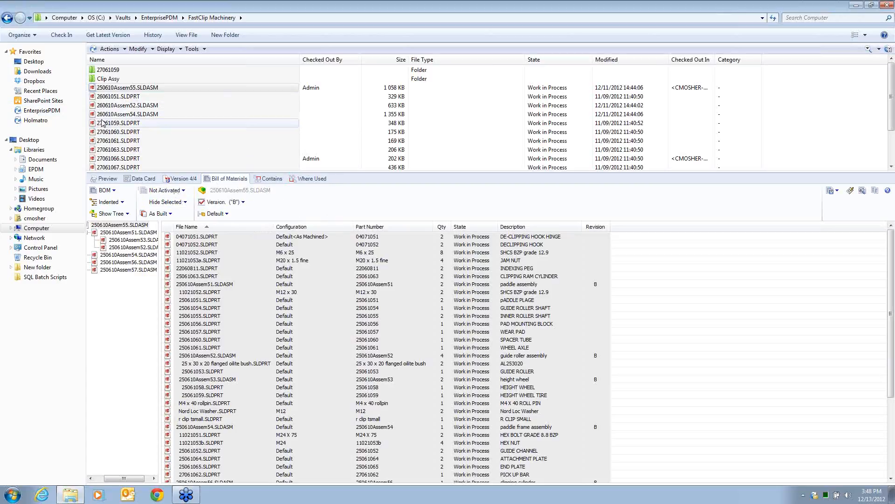
# Step: Try to paste Synthetic-Bearing-Grease-4ZF49.pdf as a reference of 27061066.SLDPRT, shown in the bill of materials
pyautogui.click(114, 133)
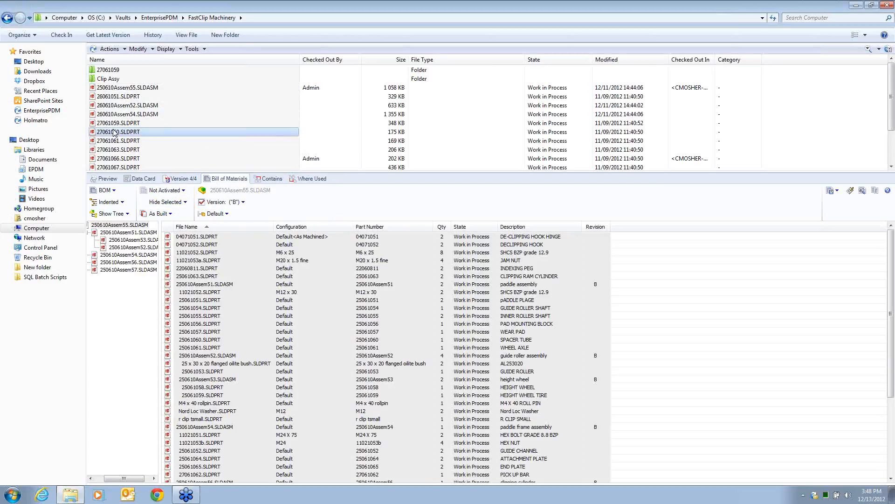
pyautogui.scroll(-2, 114, 133)
pyautogui.rightClick(114, 159)
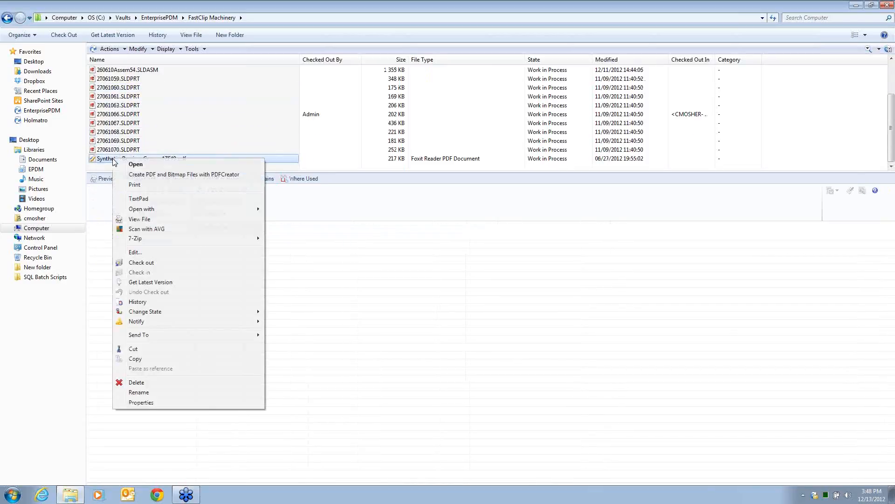
pyautogui.click(135, 358)
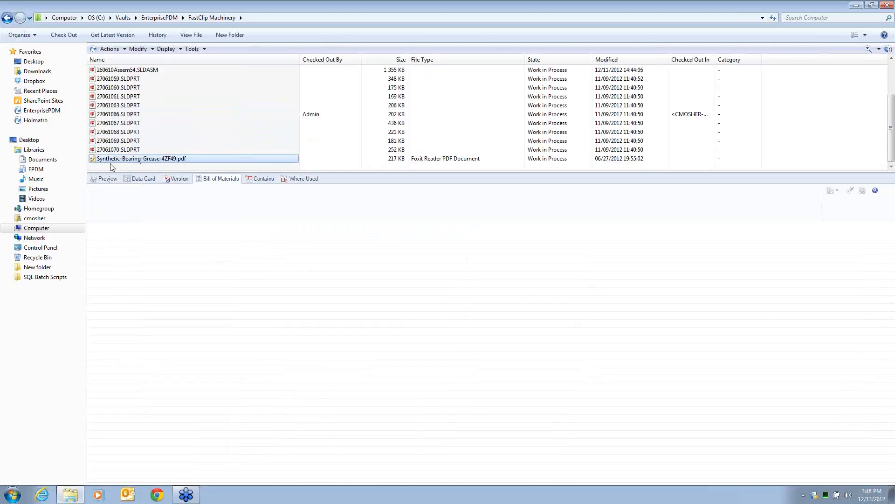
pyautogui.rightClick(116, 118)
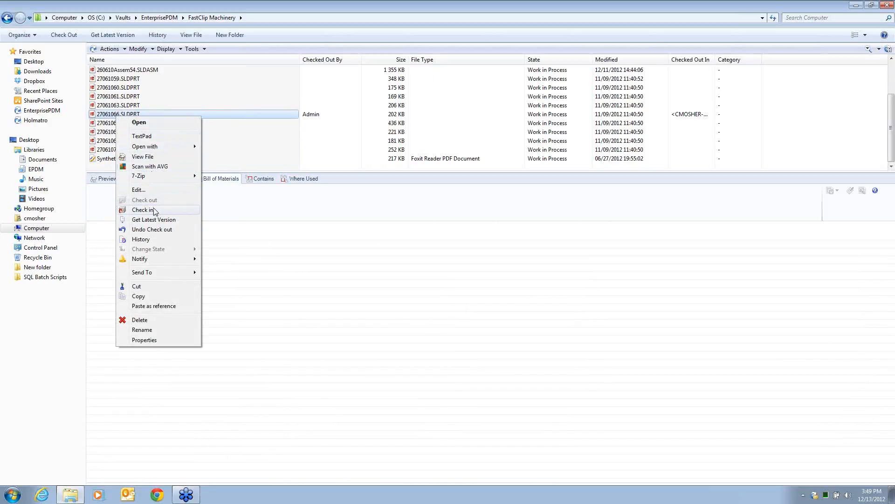
pyautogui.click(153, 306)
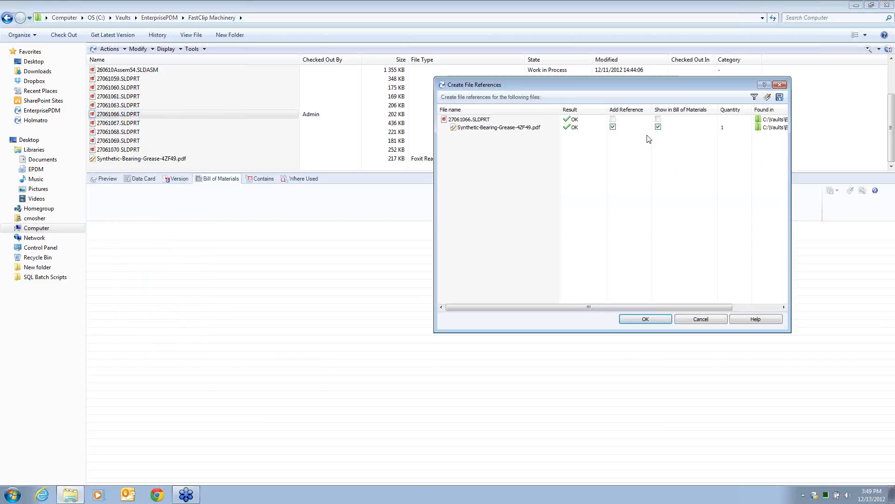
pyautogui.click(730, 128)
pyautogui.click(691, 322)
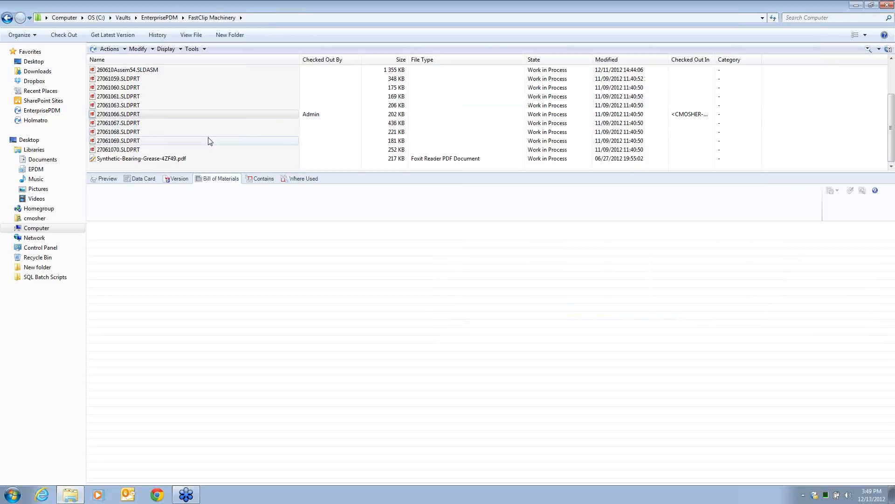
# Step: Review the data card of 260610Assem54.SLDASM, including its project number and project name fields
pyautogui.click(142, 182)
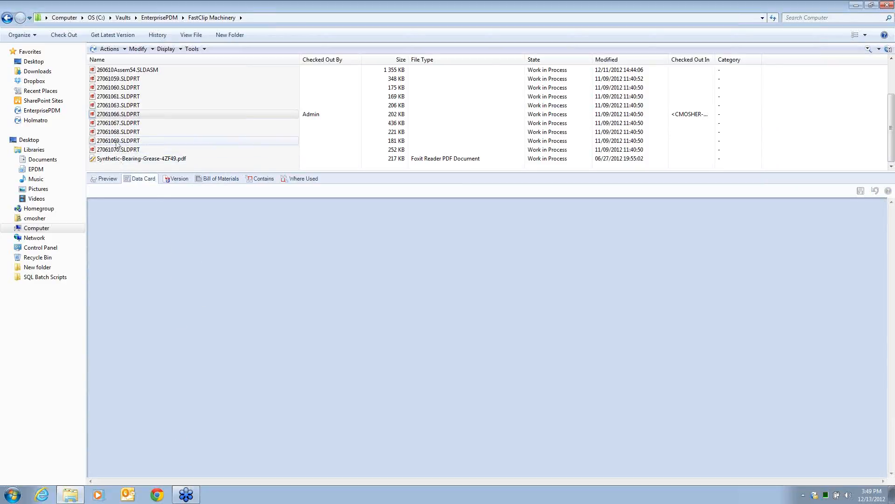
pyautogui.click(125, 71)
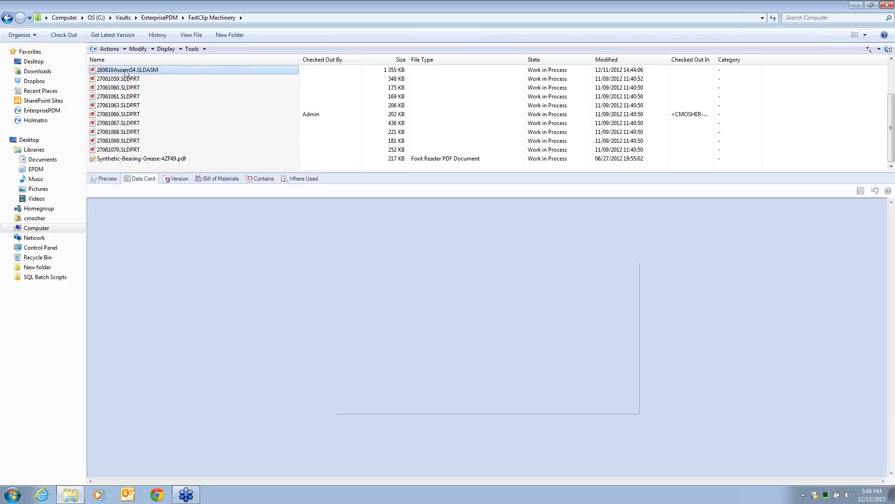
pyautogui.click(395, 333)
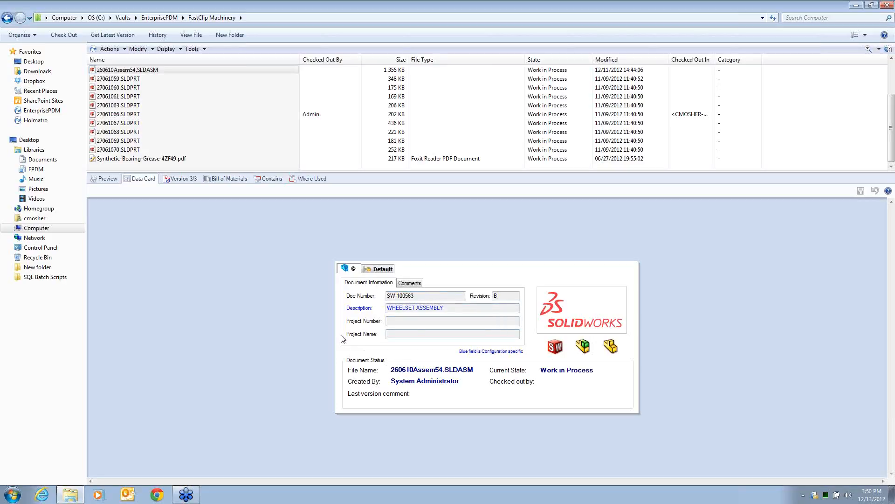
pyautogui.click(475, 320)
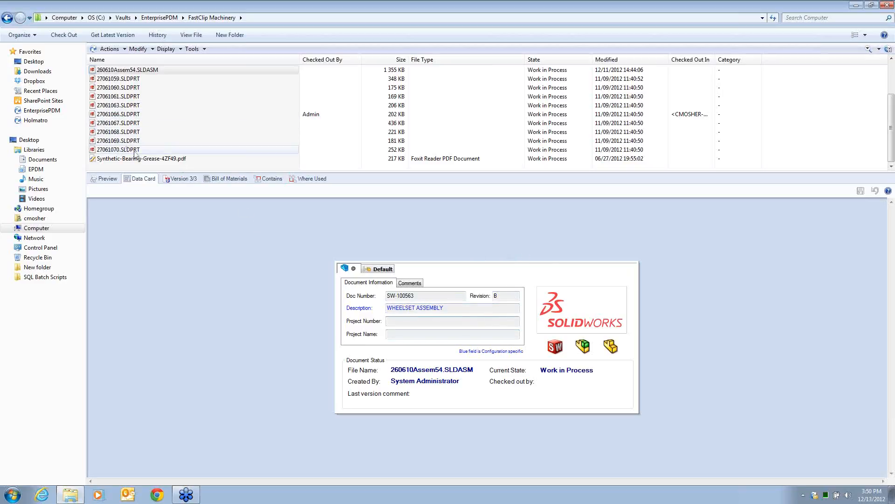
# Step: Switch from the vault window to SolidWorks Enterprise PDM Administration and log in to the EnterprisePDM vault with the account password
pyautogui.click(886, 5)
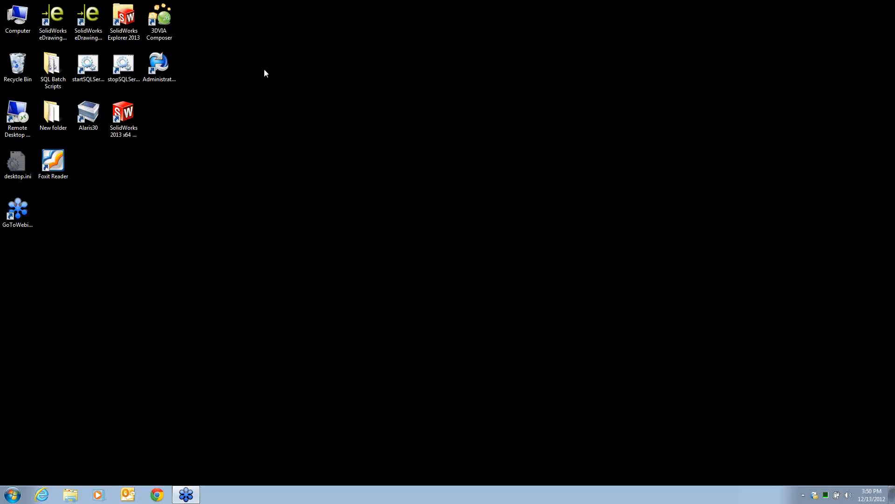
pyautogui.doubleClick(163, 67)
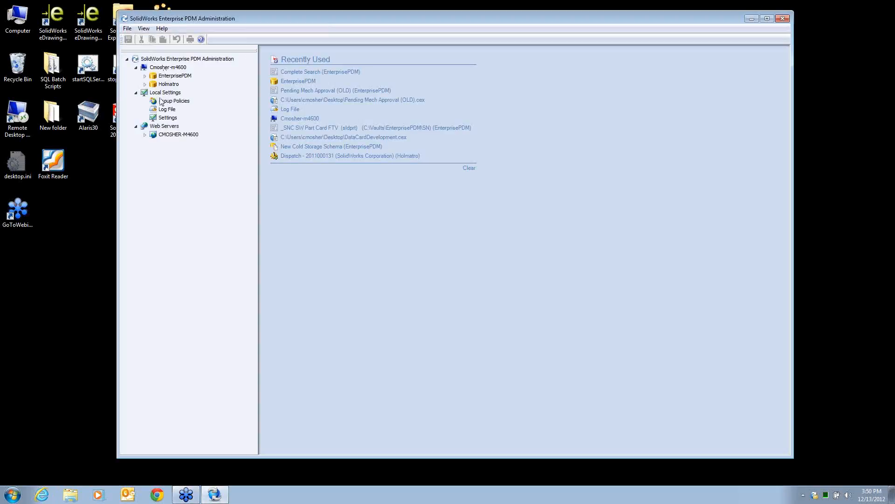
pyautogui.click(144, 76)
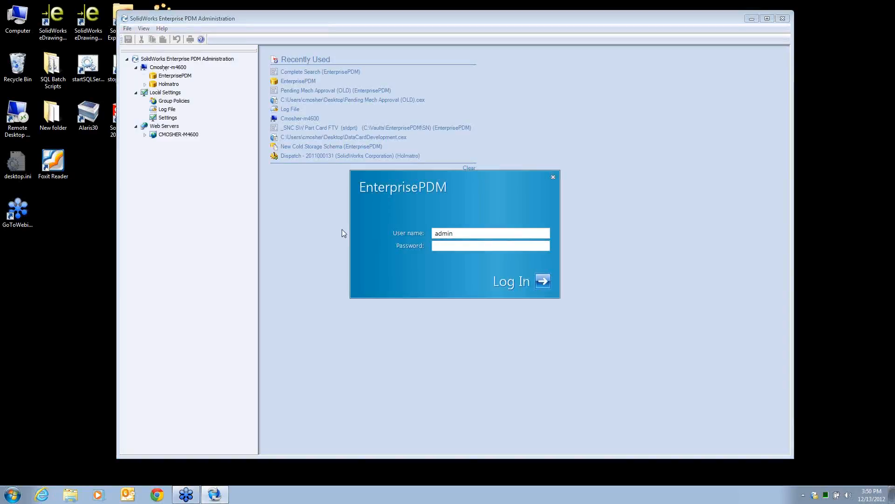
pyautogui.write('•••••••••••')
pyautogui.press('Return')
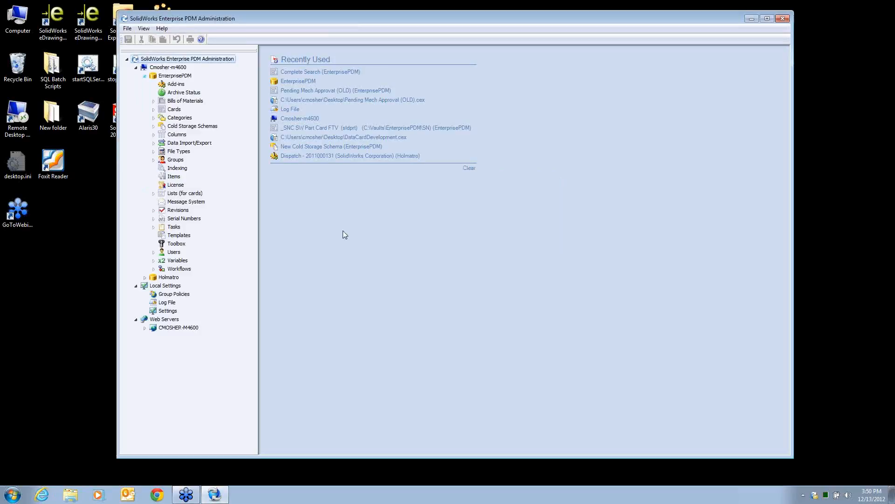
# Step: Maximize the administration window and open the EnterprisePDM vault's QS Workflow
pyautogui.click(153, 269)
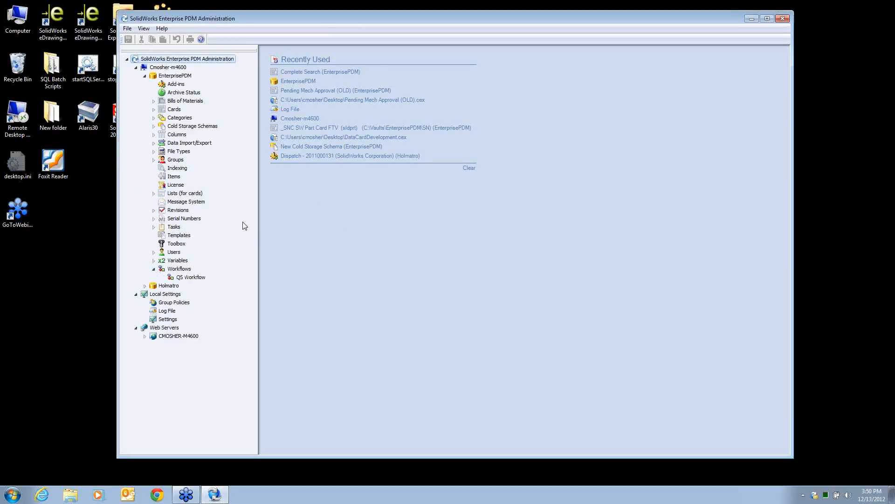
pyautogui.click(768, 19)
pyautogui.doubleClick(53, 264)
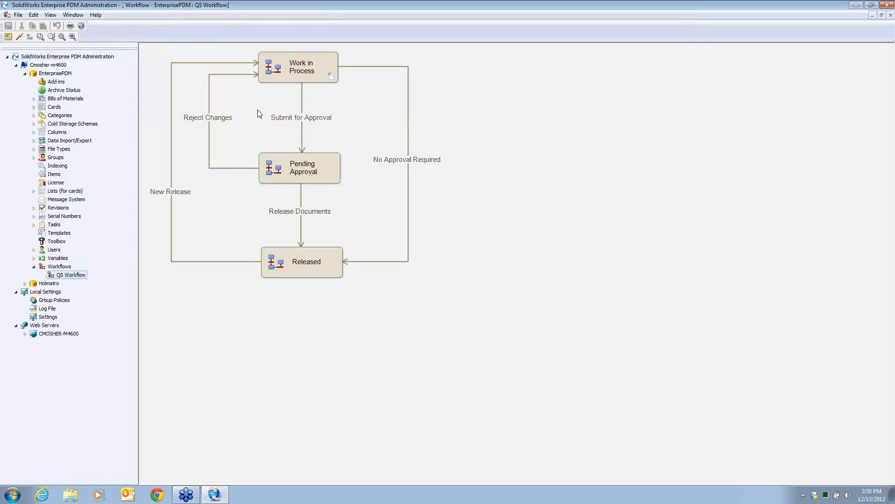
# Step: Inspect the notifications and revision numbers in the Work in Process state's properties and close them without changes
pyautogui.click(289, 81)
pyautogui.click(287, 79)
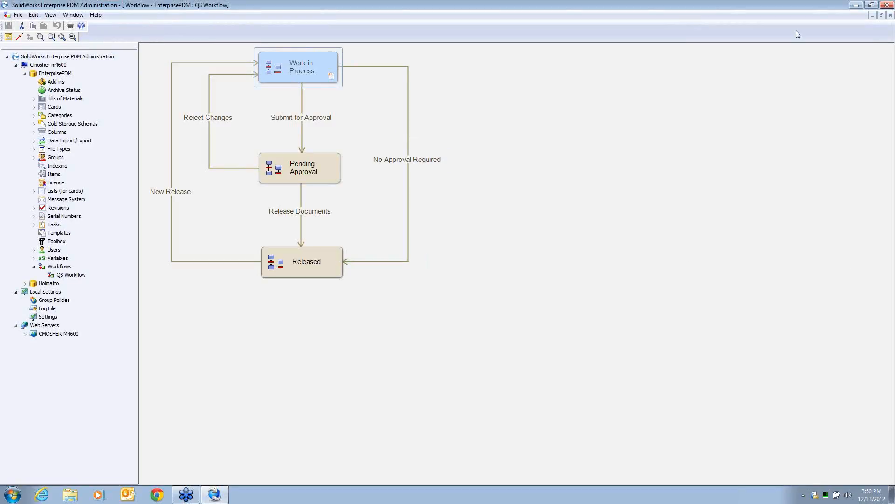
pyautogui.doubleClick(289, 78)
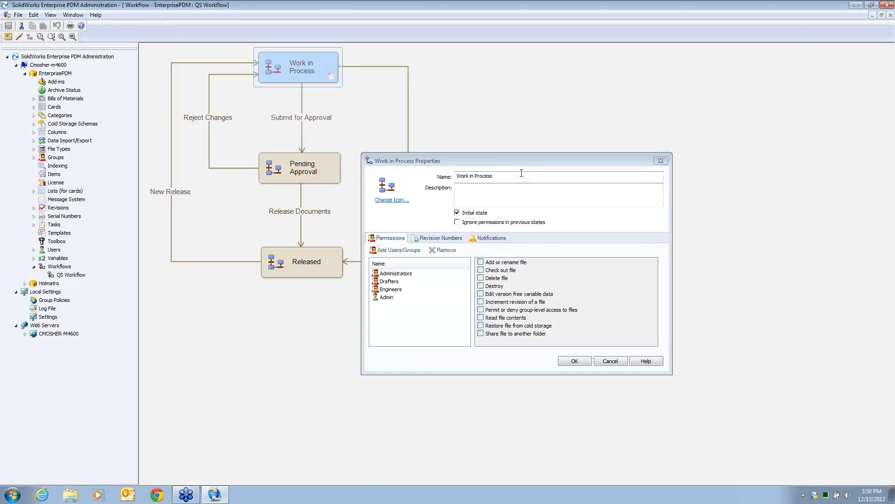
pyautogui.moveTo(513, 162); pyautogui.dragTo(509, 88)
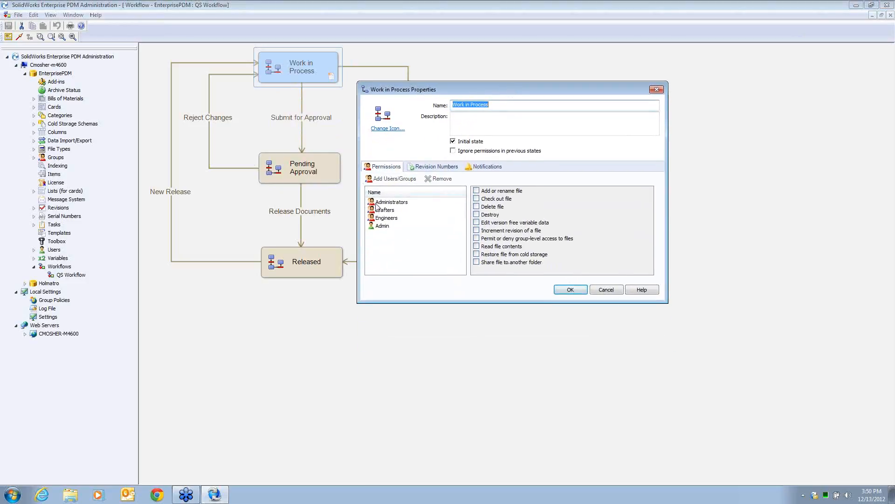
pyautogui.click(476, 168)
pyautogui.click(393, 168)
pyautogui.click(605, 290)
# Step: Examine the QS Workflow diagram's states and transitions at different magnifications, from Work in Process down to Released
pyautogui.scroll(-1, 242, 179)
pyautogui.scroll(8, 241, 176)
pyautogui.scroll(2, 243, 184)
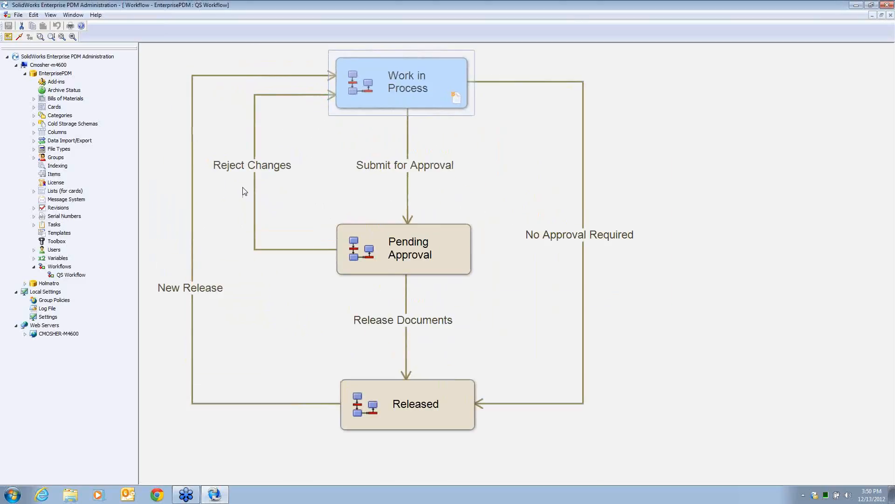
pyautogui.scroll(-5, 244, 194)
pyautogui.scroll(3, 244, 196)
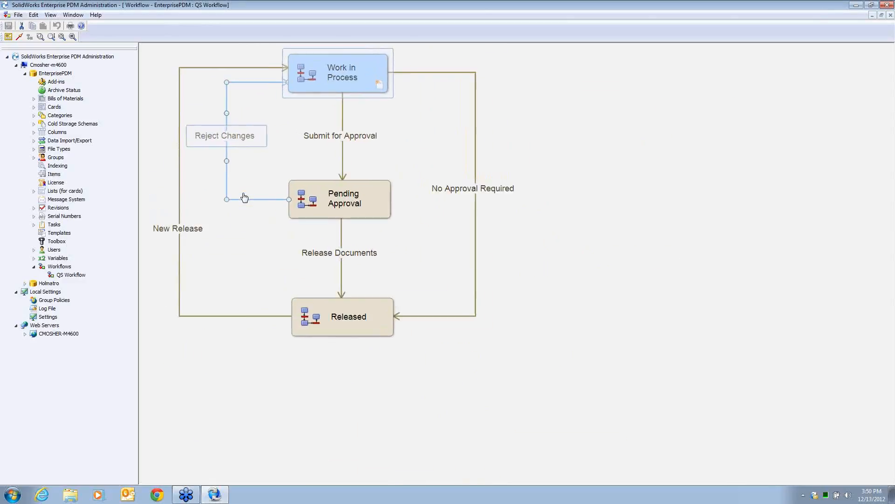
pyautogui.scroll(-1, 244, 197)
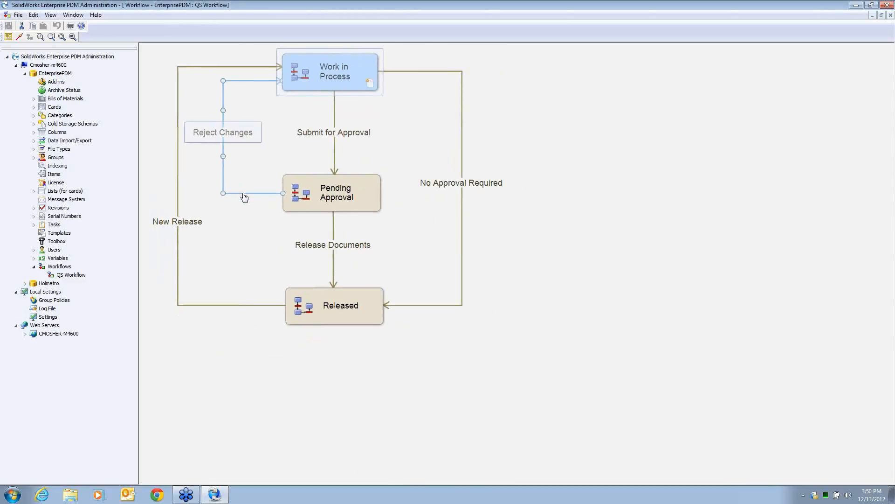
pyautogui.scroll(4, 385, 275)
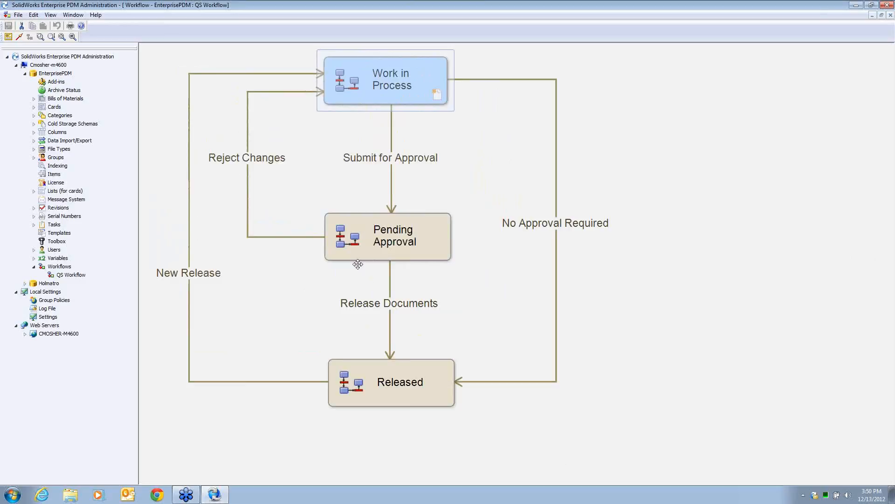
pyautogui.scroll(2, 385, 272)
pyautogui.moveTo(889, 112); pyautogui.dragTo(894, 167)
pyautogui.scroll(-5, 628, 267)
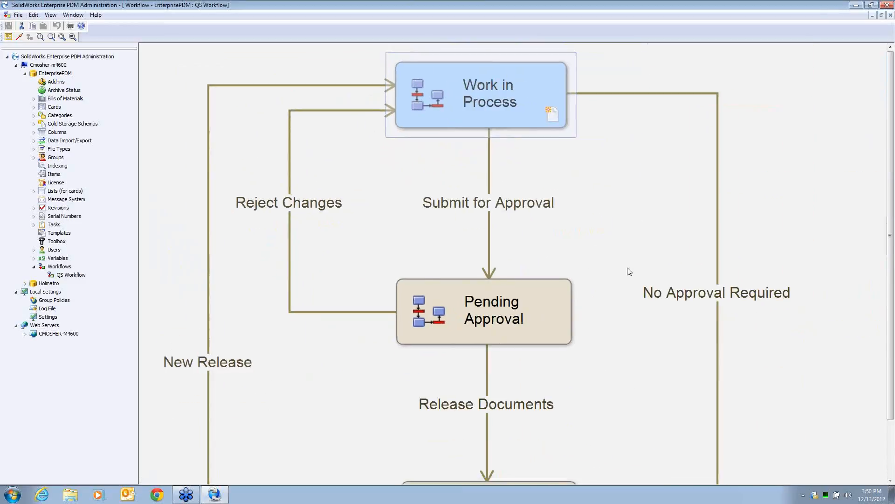
# Step: Open the Pending Approval state's properties in the QS Workflow, look over its permissions, and close them without changes
pyautogui.scroll(-4, 382, 236)
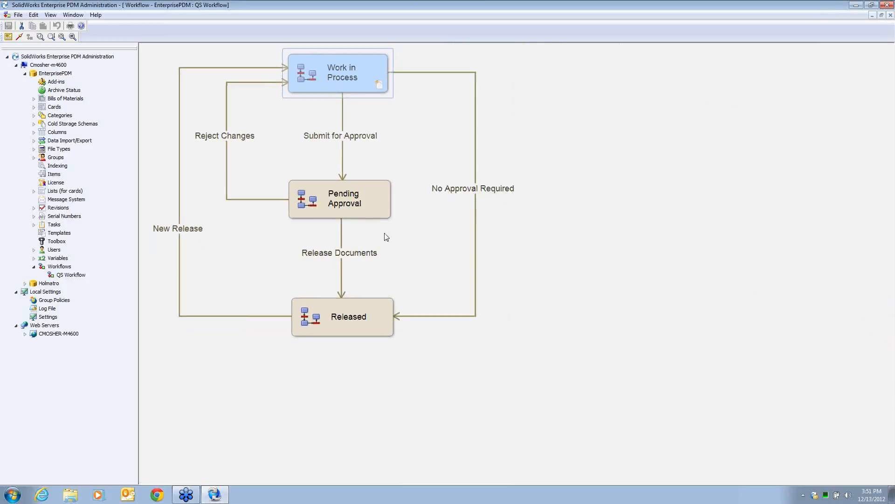
pyautogui.scroll(-3, 392, 242)
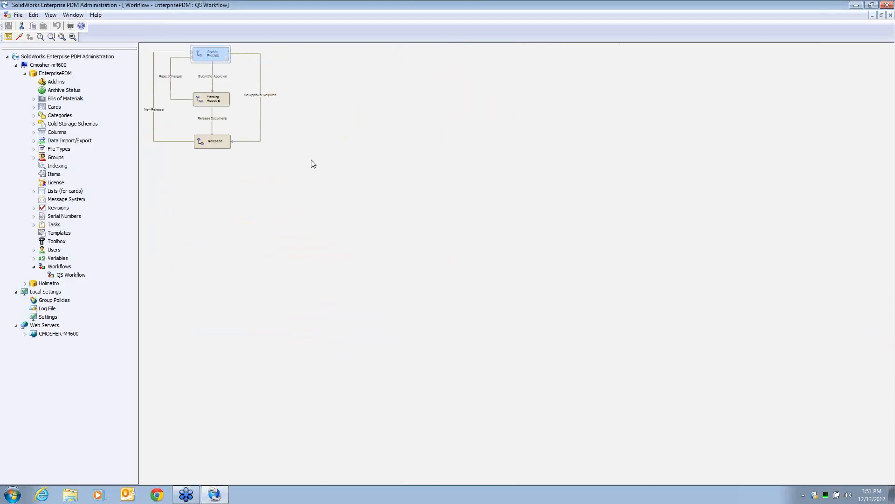
pyautogui.scroll(1, 215, 110)
pyautogui.click(232, 114)
pyautogui.doubleClick(233, 114)
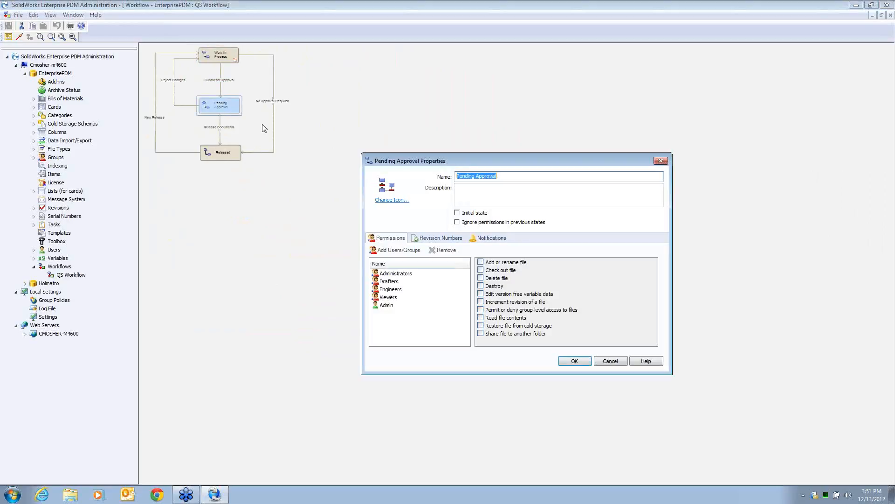
pyautogui.click(609, 364)
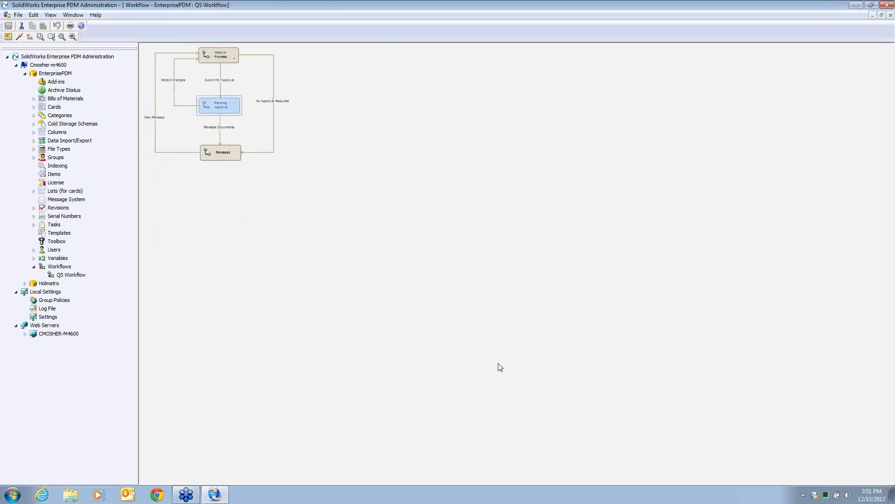
# Step: Inspect the Submit for Approval transition's type options, notifications and revision numbers, and close its properties without changes
pyautogui.scroll(-1, 301, 252)
pyautogui.scroll(3, 301, 250)
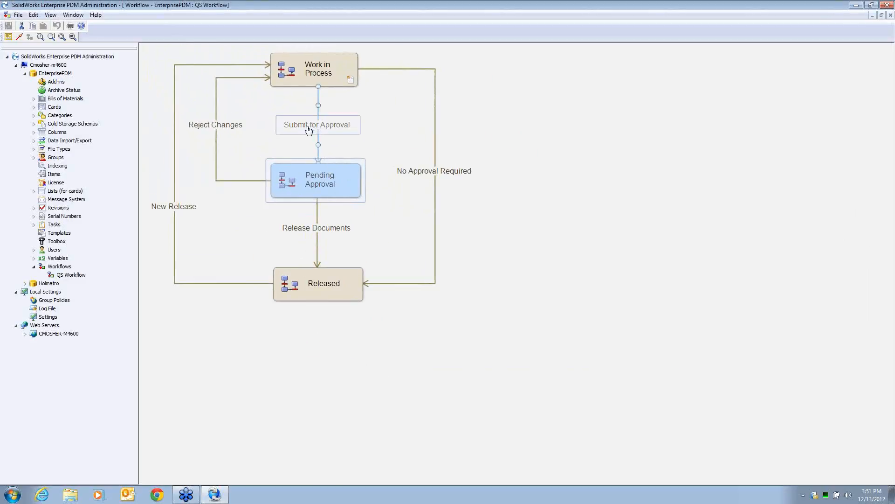
pyautogui.doubleClick(308, 130)
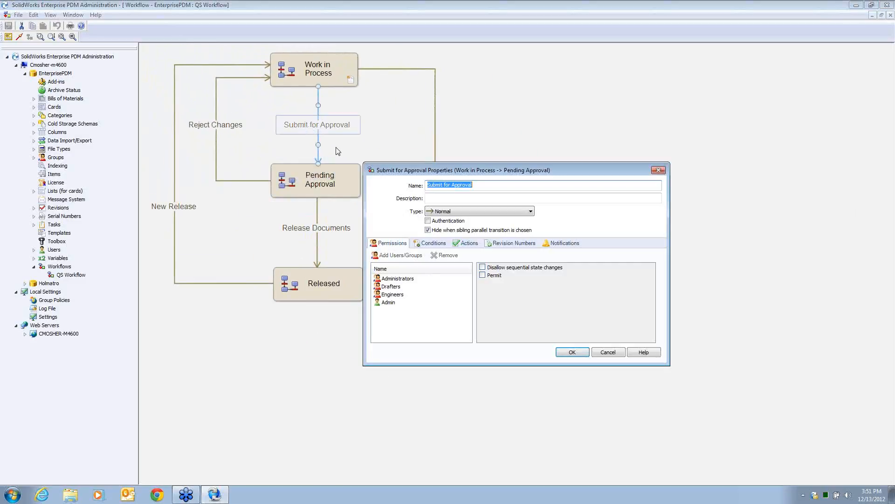
pyautogui.moveTo(517, 166); pyautogui.dragTo(565, 68)
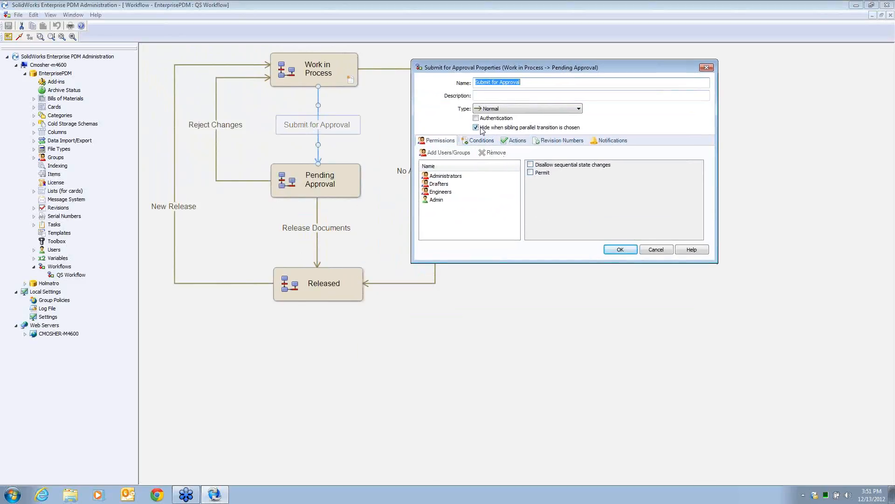
pyautogui.click(522, 110)
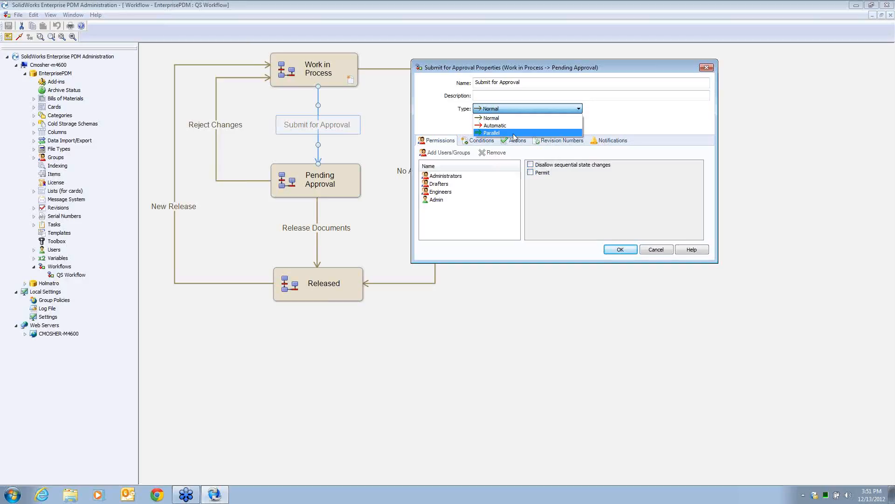
pyautogui.click(535, 69)
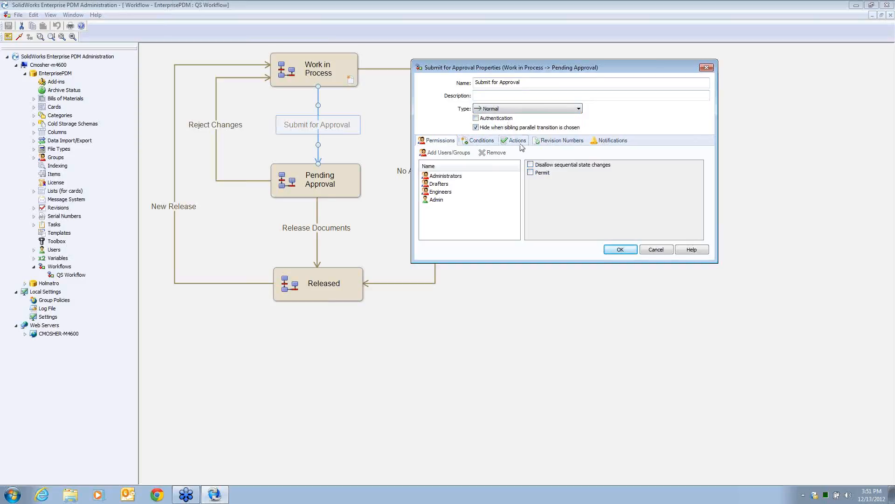
pyautogui.click(607, 140)
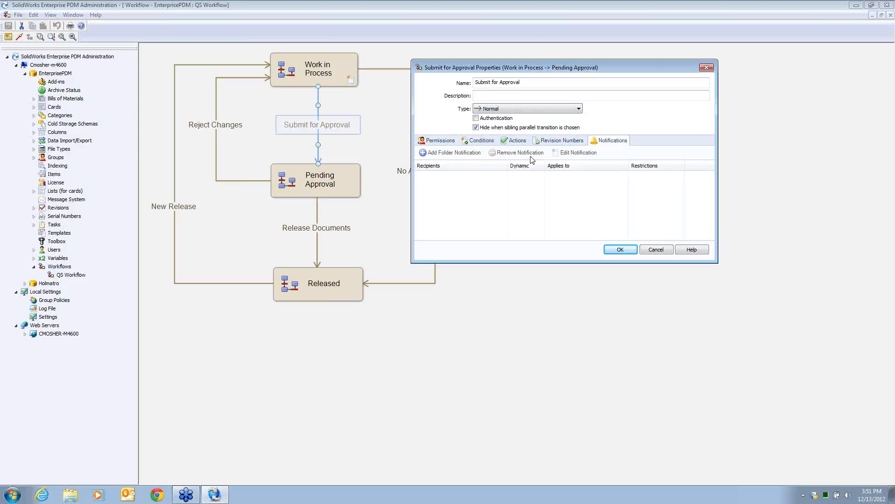
pyautogui.click(544, 145)
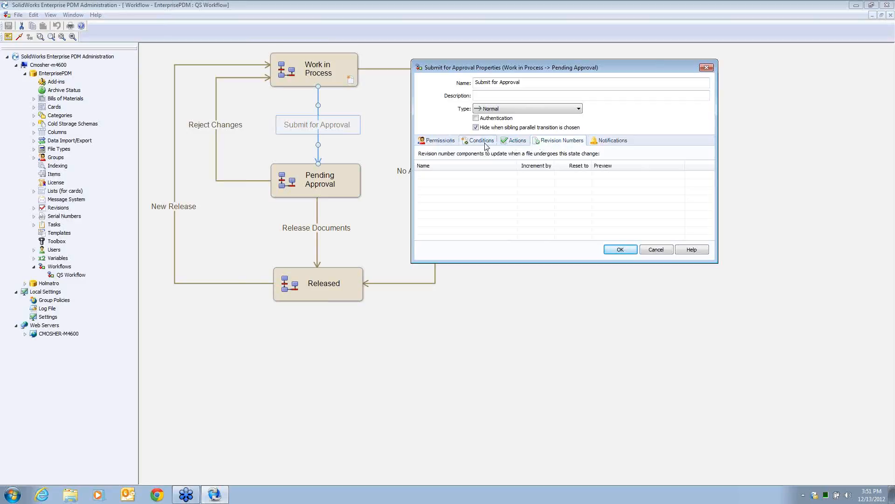
pyautogui.click(669, 251)
# Step: Review the notifications and revision numbers of the Pending Approval state and cancel out of its properties
pyautogui.doubleClick(335, 188)
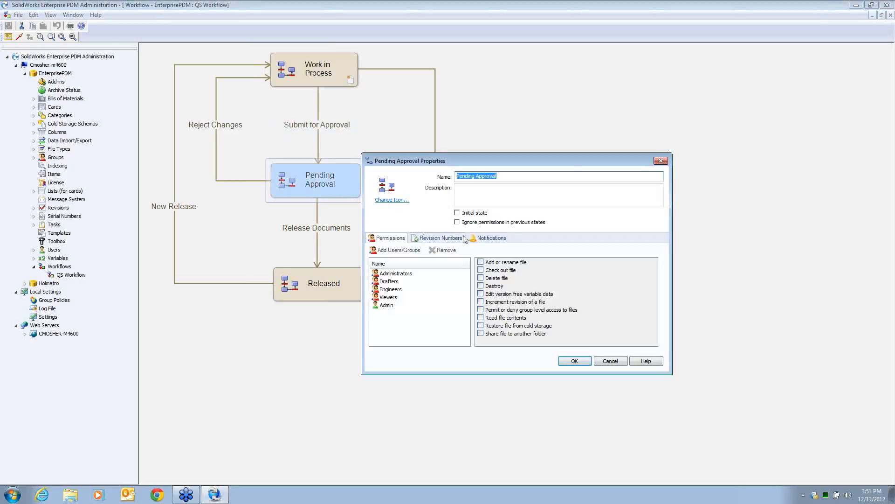
pyautogui.click(489, 238)
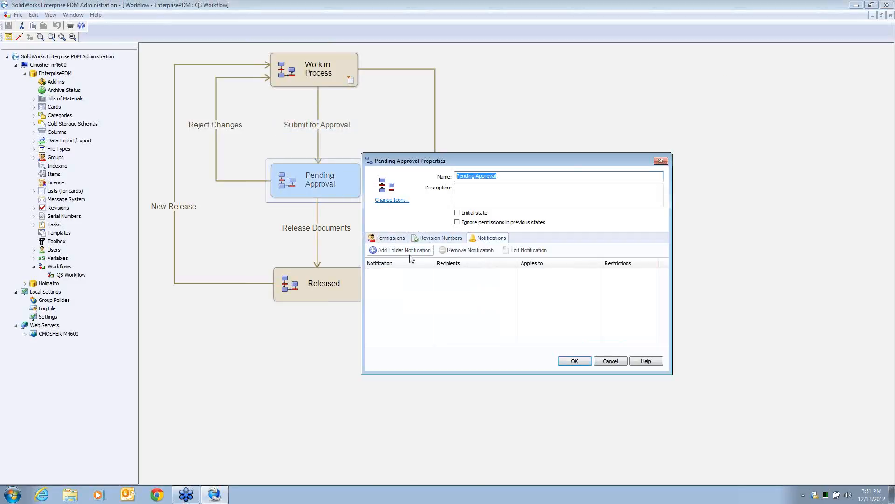
pyautogui.click(428, 239)
pyautogui.click(481, 239)
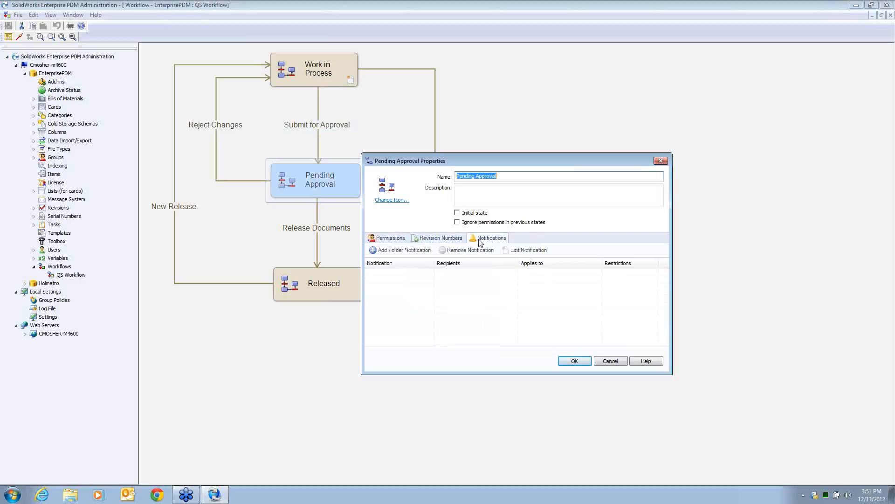
pyautogui.click(608, 361)
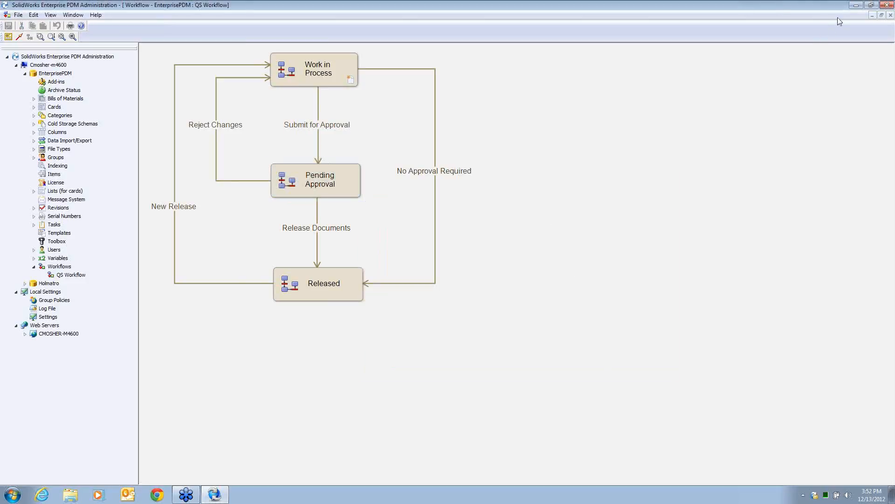
# Step: Close the administration tool, launch 3DVIA Composer and open the recent document 3DVIA Composer New Features and Overview2.smg
pyautogui.click(886, 5)
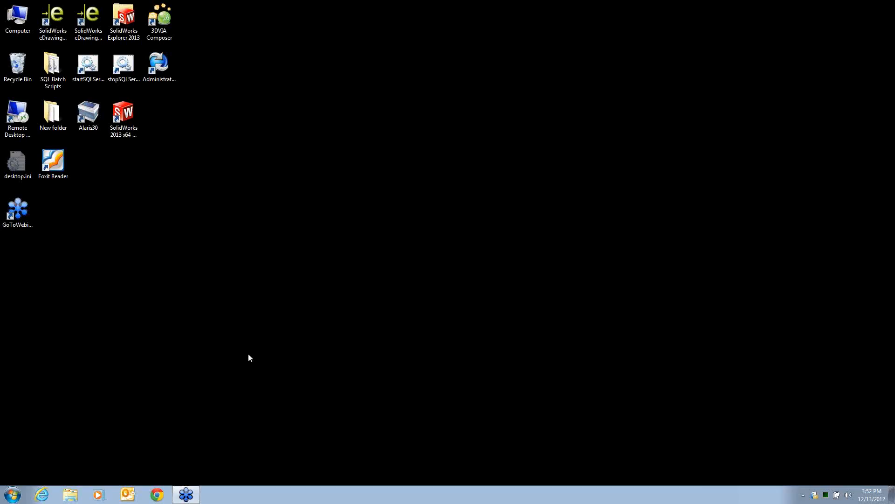
pyautogui.doubleClick(160, 22)
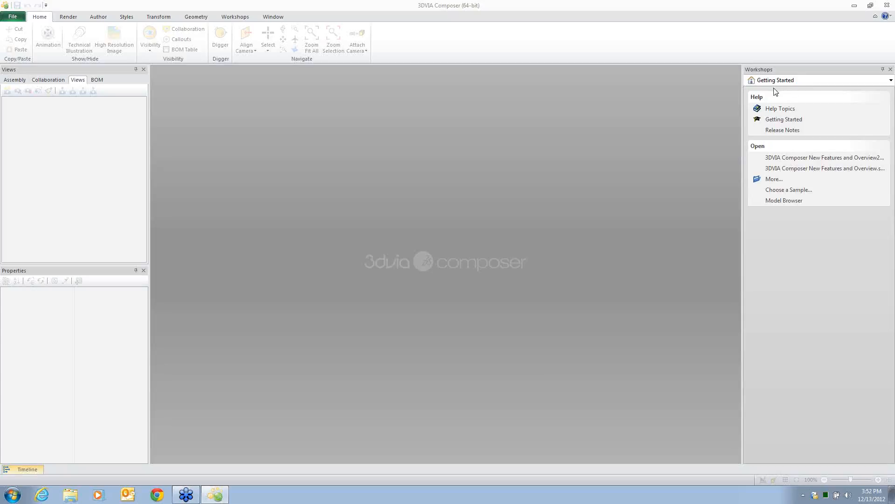
pyautogui.click(13, 16)
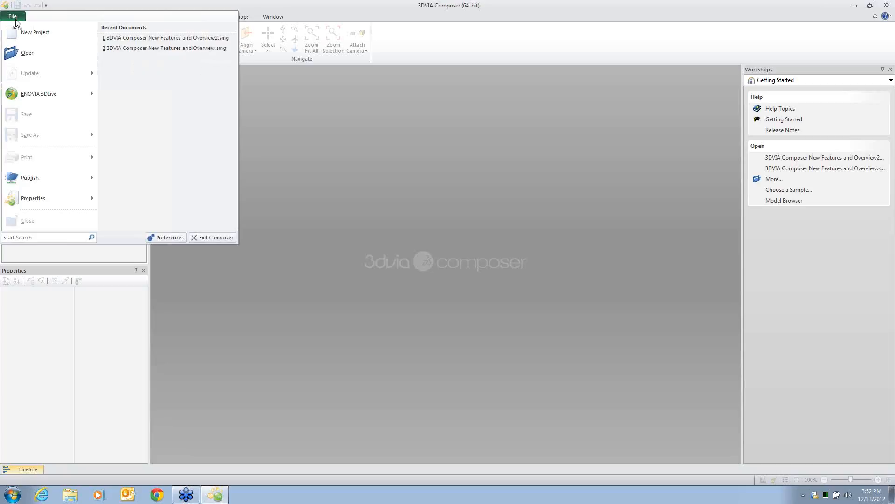
pyautogui.click(154, 38)
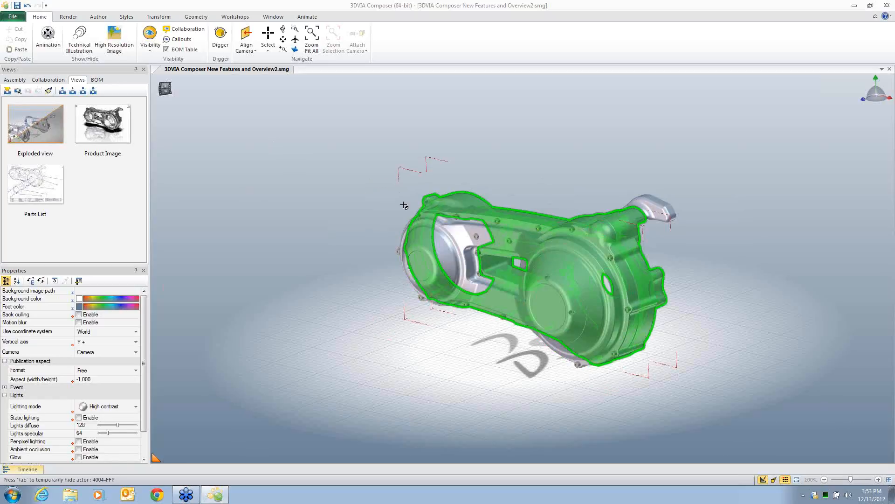
# Step: Show the Product Image view and try its ground effects, ending with the ground shadow, mirror and grid turned off
pyautogui.click(84, 140)
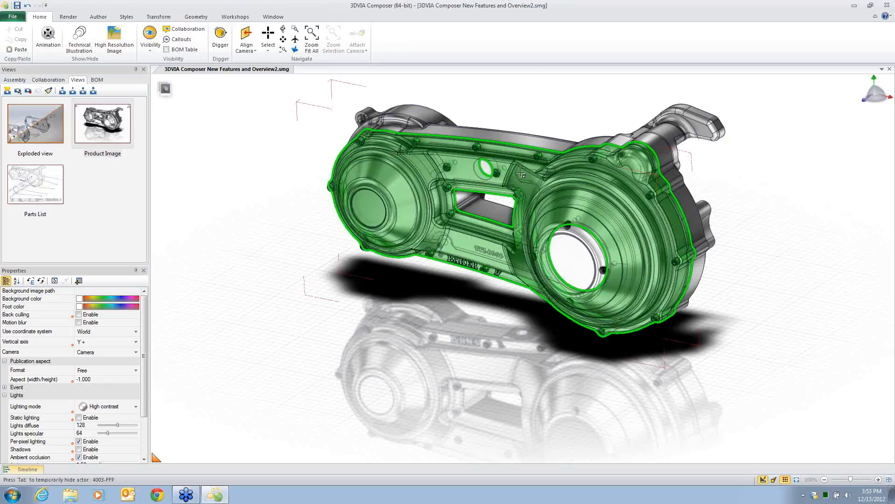
pyautogui.click(91, 18)
pyautogui.click(69, 17)
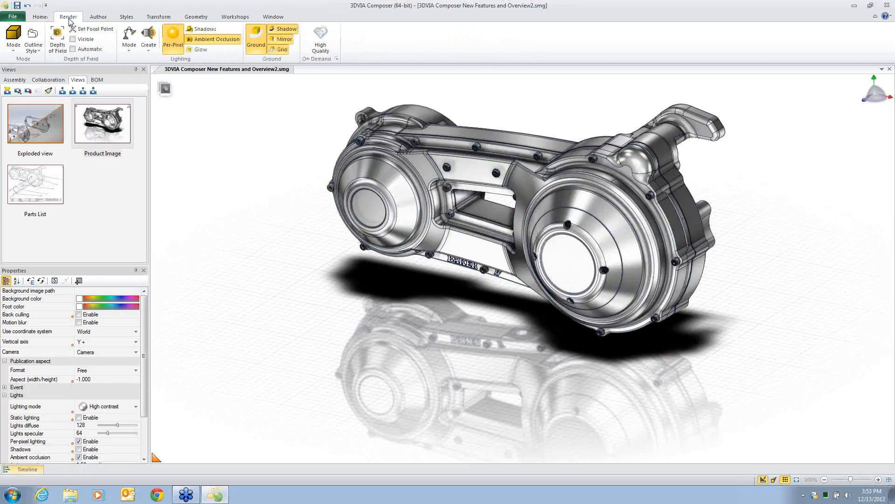
pyautogui.click(283, 29)
pyautogui.click(284, 29)
pyautogui.click(278, 40)
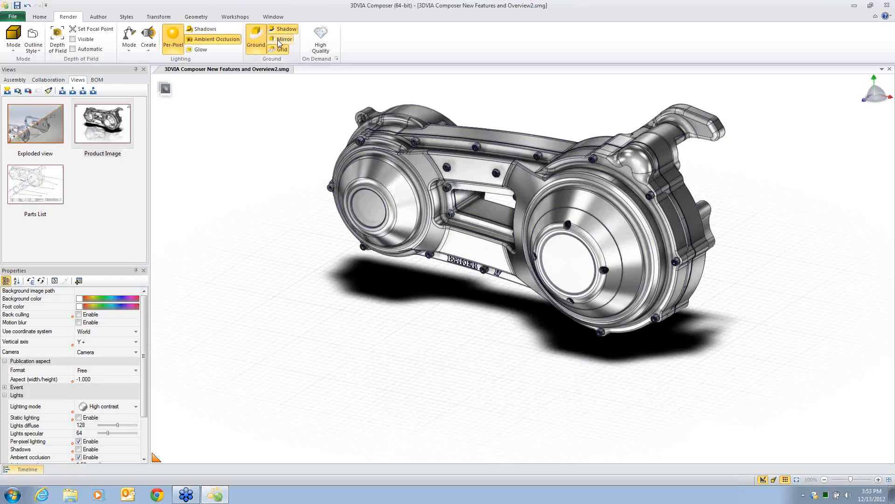
pyautogui.click(279, 42)
pyautogui.click(277, 49)
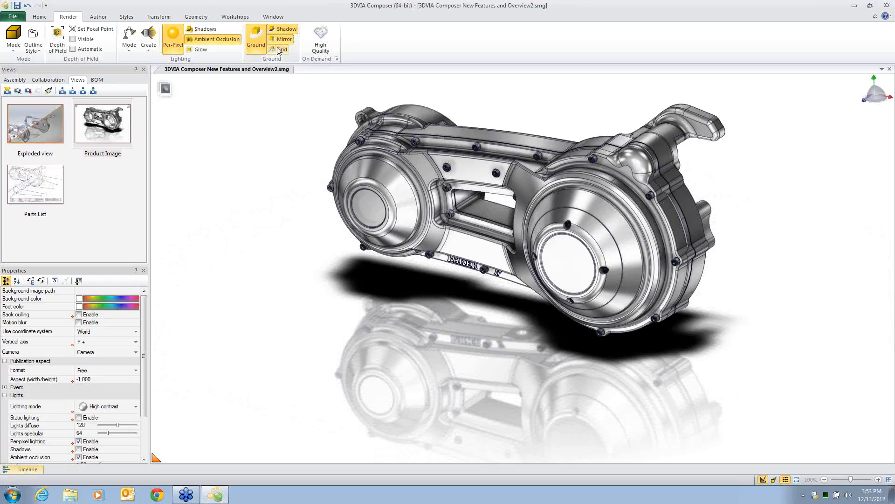
pyautogui.click(279, 39)
pyautogui.click(281, 30)
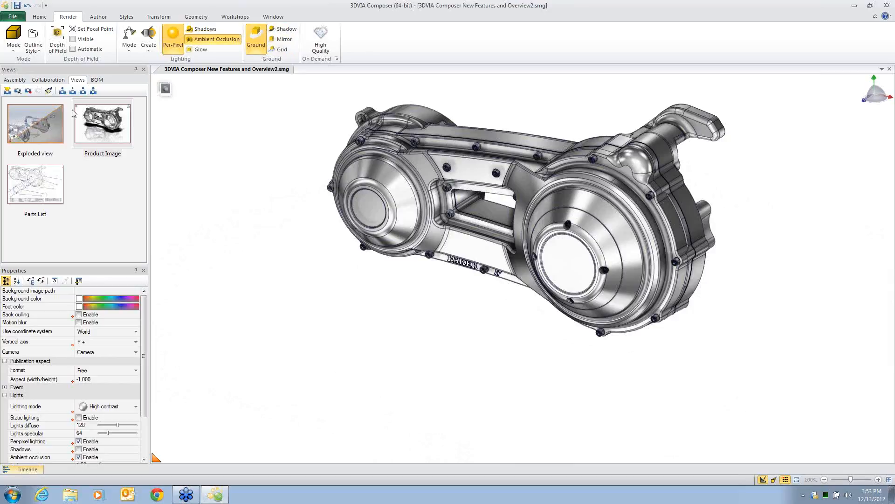
# Step: Switch to the Exploded view without saving the Product Image changes, and go on to the Parts List view
pyautogui.click(452, 153)
pyautogui.click(56, 140)
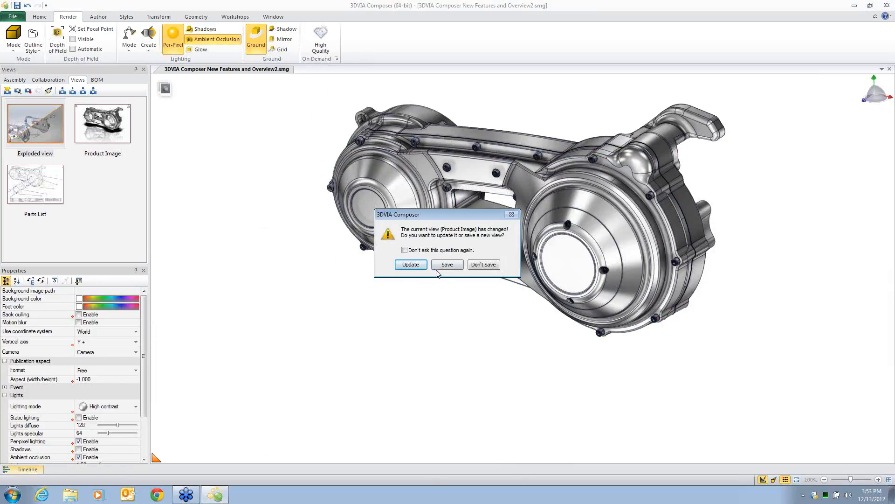
pyautogui.click(483, 265)
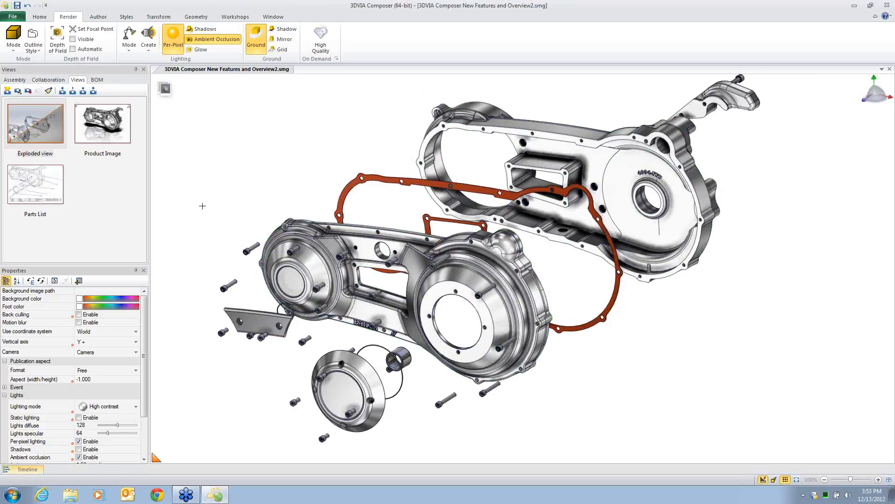
pyautogui.click(53, 198)
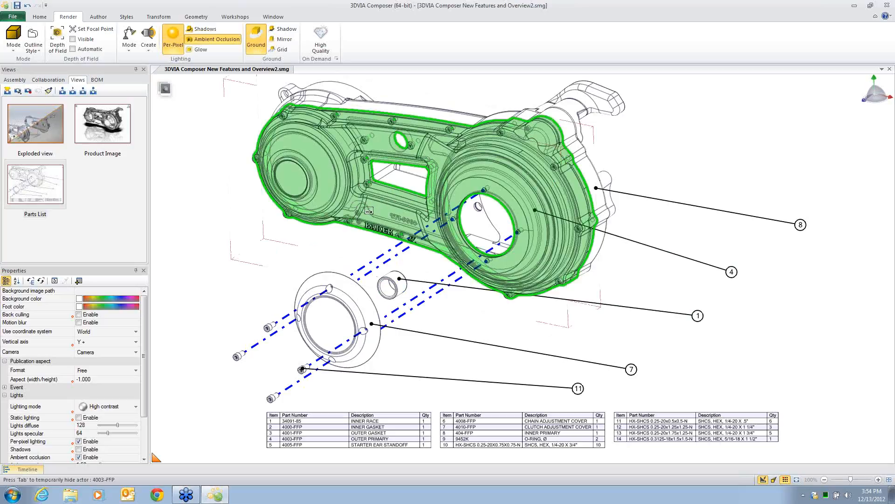
# Step: Draw a magnetic line about 113.7 long beside the Parts List balloons and move it toward the model to align balloons 8, 4, 1, 7 and 11
pyautogui.click(362, 202)
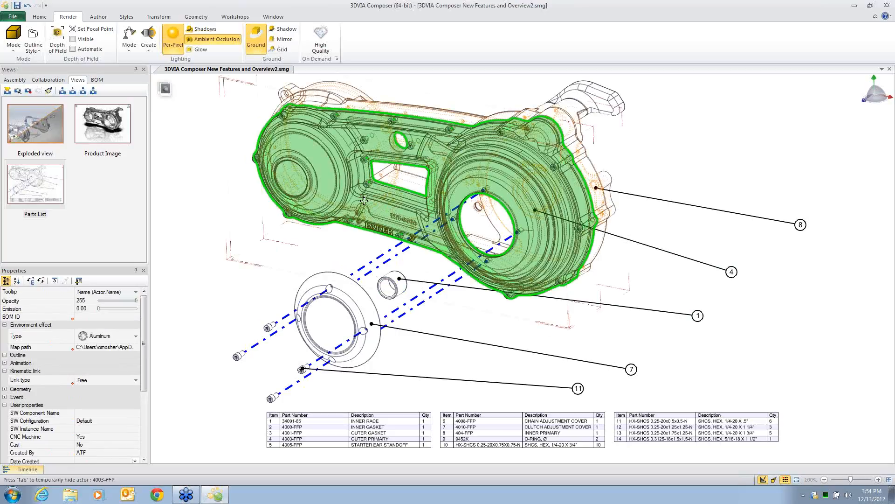
pyautogui.moveTo(361, 199); pyautogui.dragTo(310, 196, button='middle')
pyautogui.scroll(-2, 293, 201)
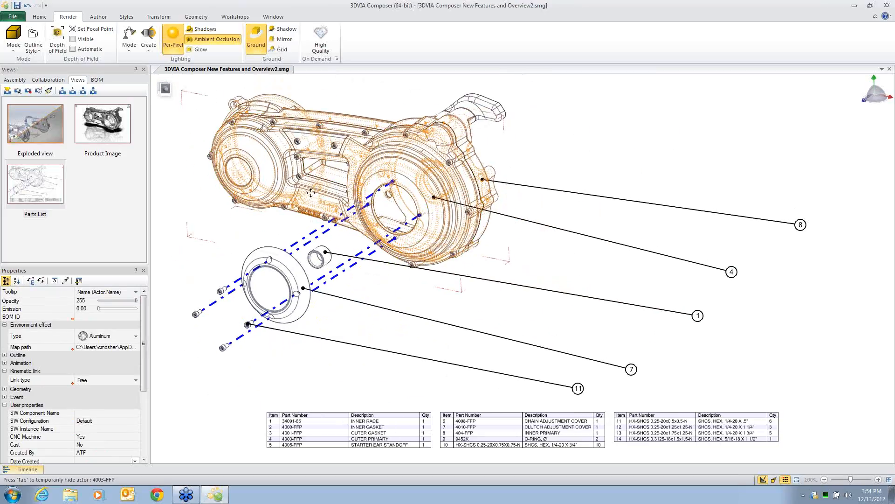
pyautogui.click(98, 16)
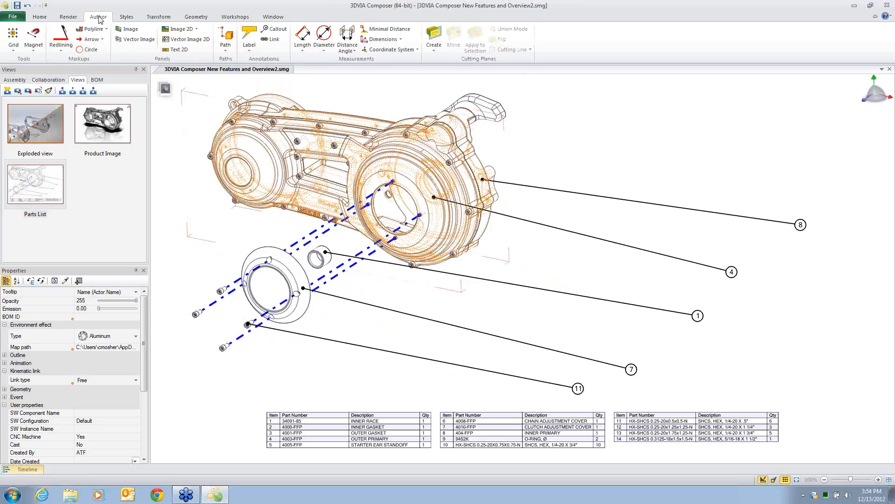
pyautogui.click(34, 42)
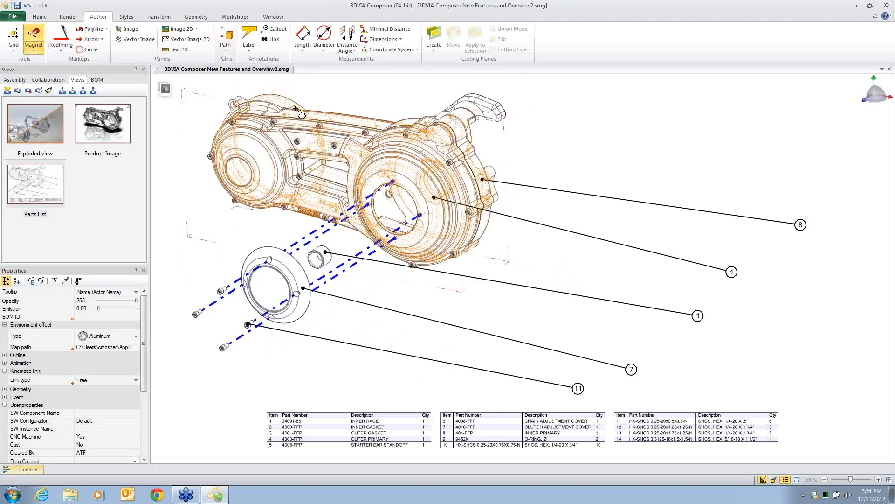
pyautogui.click(840, 172)
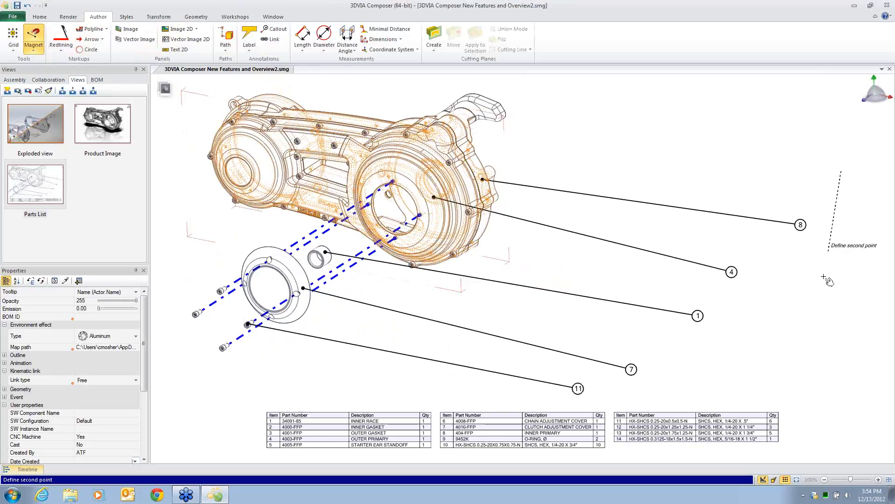
pyautogui.click(753, 361)
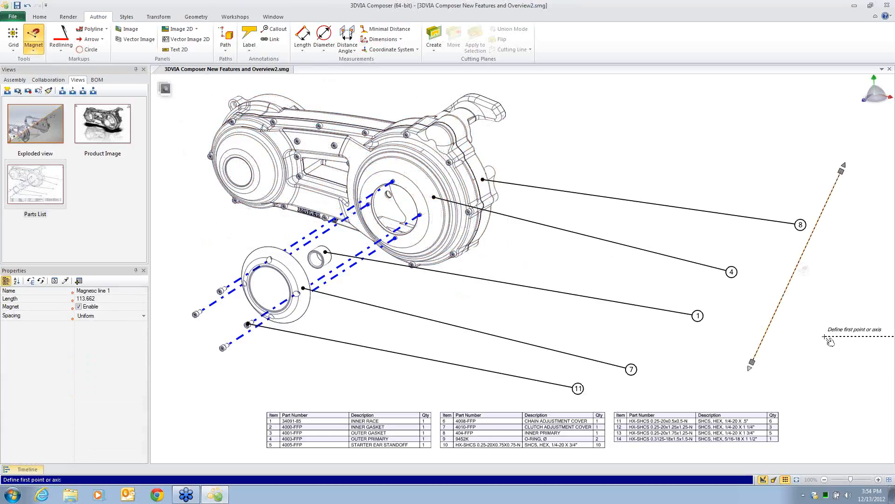
pyautogui.press('Escape')
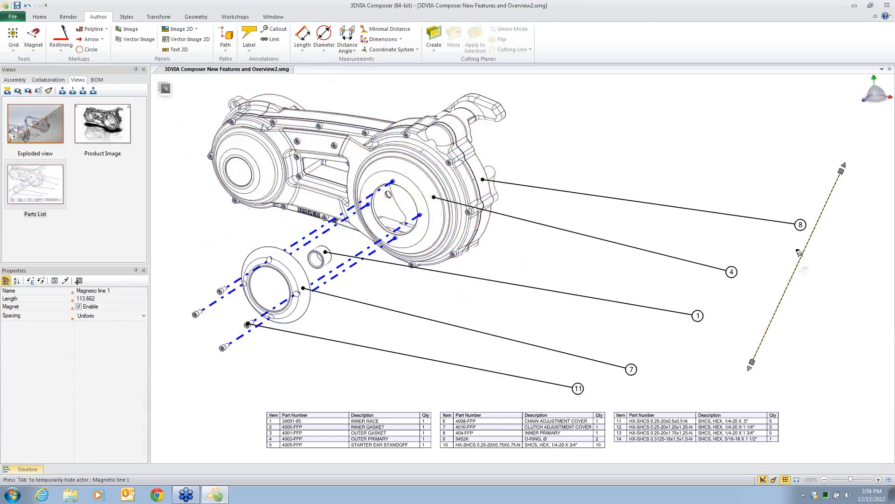
pyautogui.moveTo(804, 240); pyautogui.dragTo(628, 244)
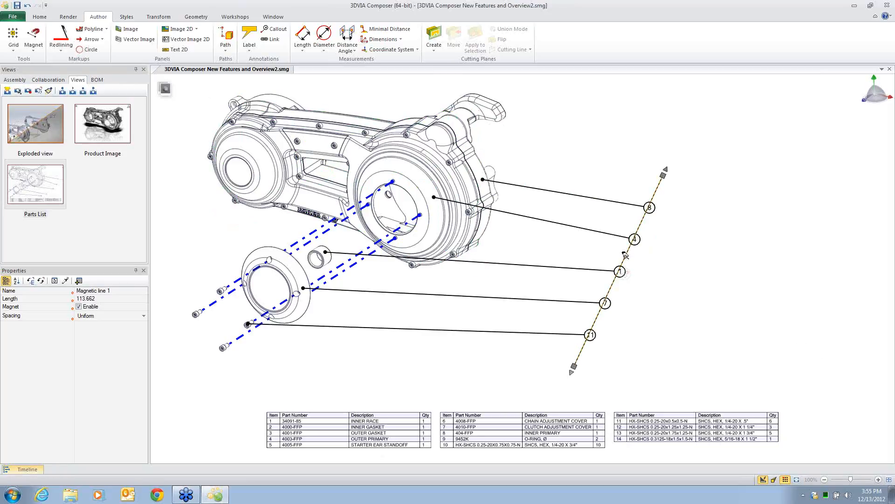
# Step: Align the balloons' magnetic line parallel to a straight edge on the outer rim of the large housing
pyautogui.click(626, 276)
pyautogui.scroll(-2, 469, 164)
pyautogui.scroll(4, 472, 167)
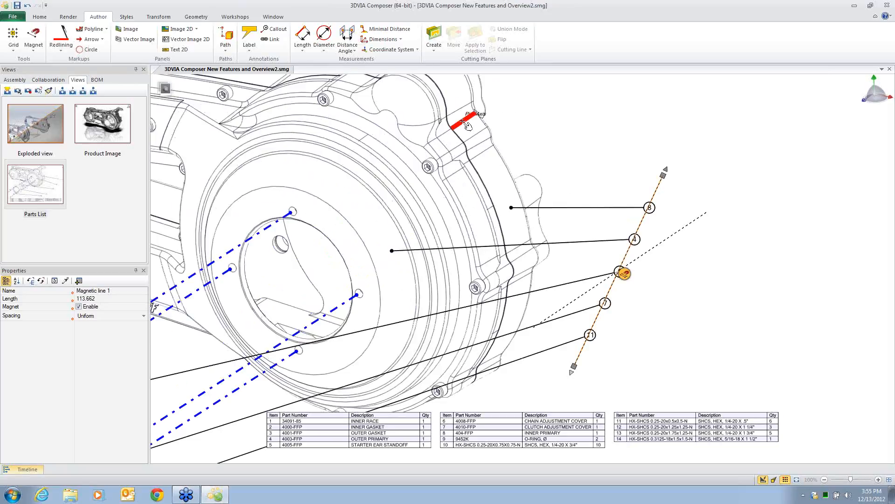
pyautogui.click(465, 123)
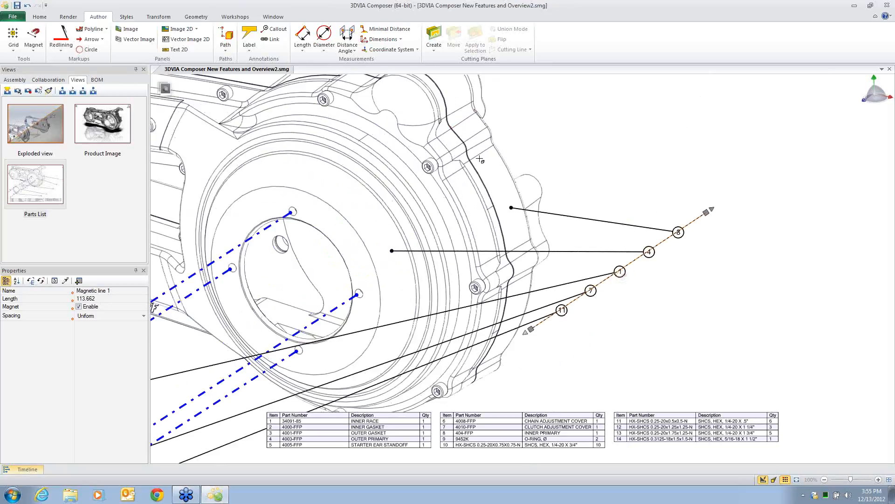
pyautogui.scroll(-4, 480, 160)
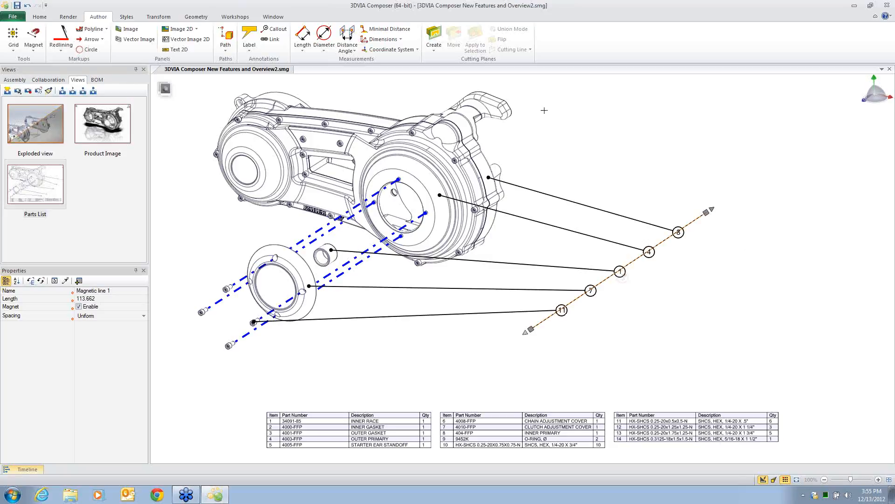
# Step: Insert Baker Logo.jpg from the image library's Logos folder above the parts table, about 77.9 wide, and i_glue.bmp above the balloons
pyautogui.click(235, 18)
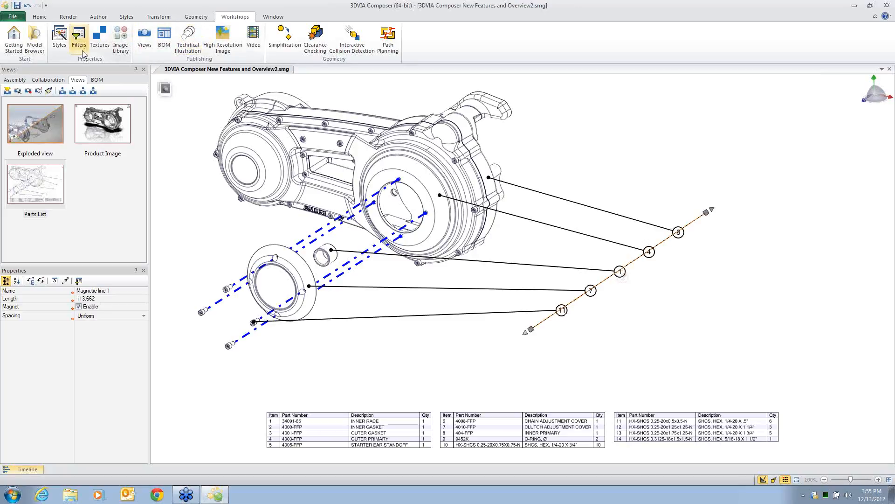
pyautogui.click(122, 43)
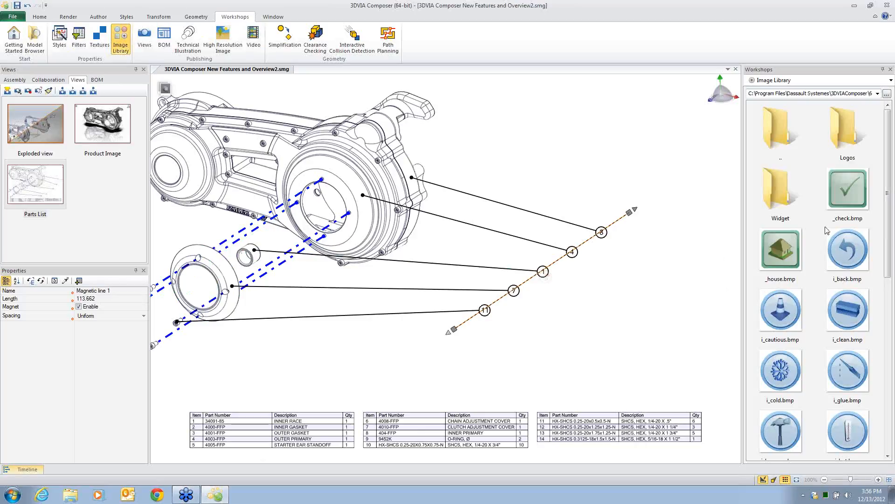
pyautogui.moveTo(887, 174); pyautogui.dragTo(888, 235)
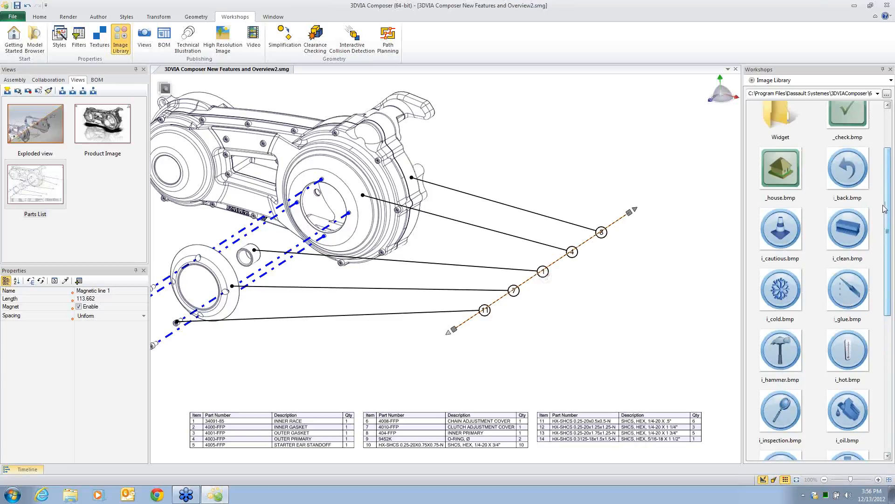
pyautogui.moveTo(890, 205); pyautogui.dragTo(889, 163)
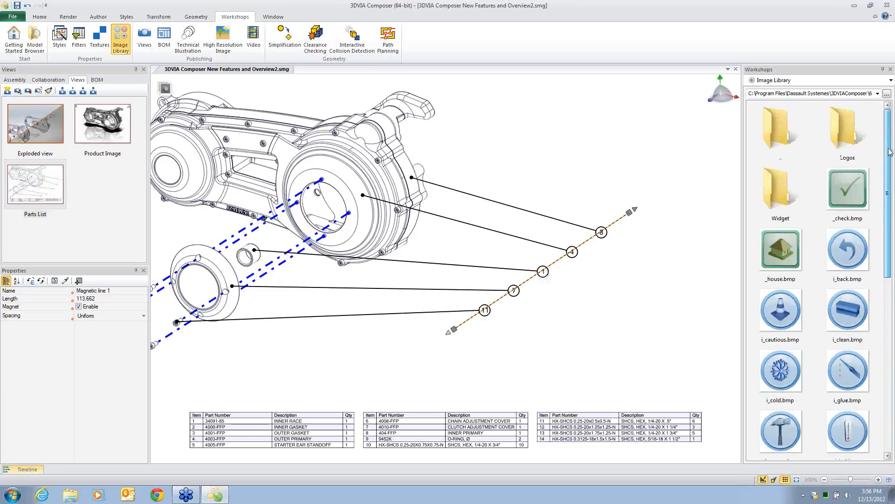
pyautogui.doubleClick(842, 133)
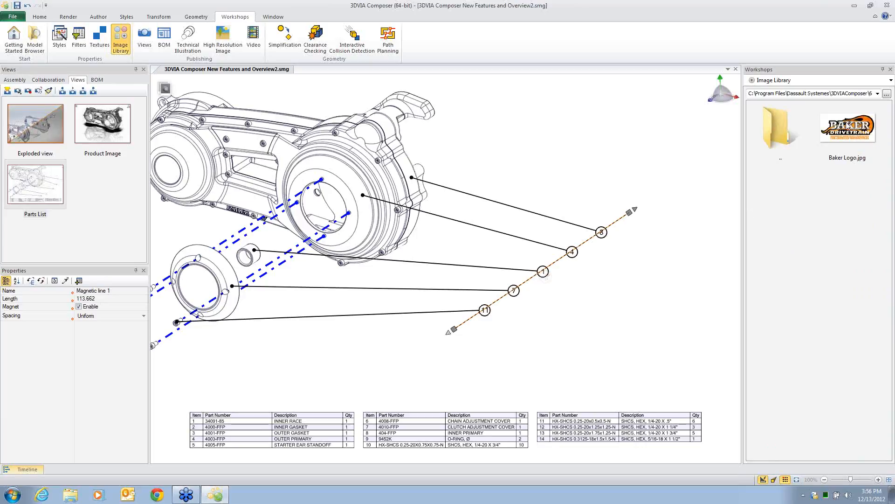
pyautogui.moveTo(852, 135); pyautogui.dragTo(671, 379)
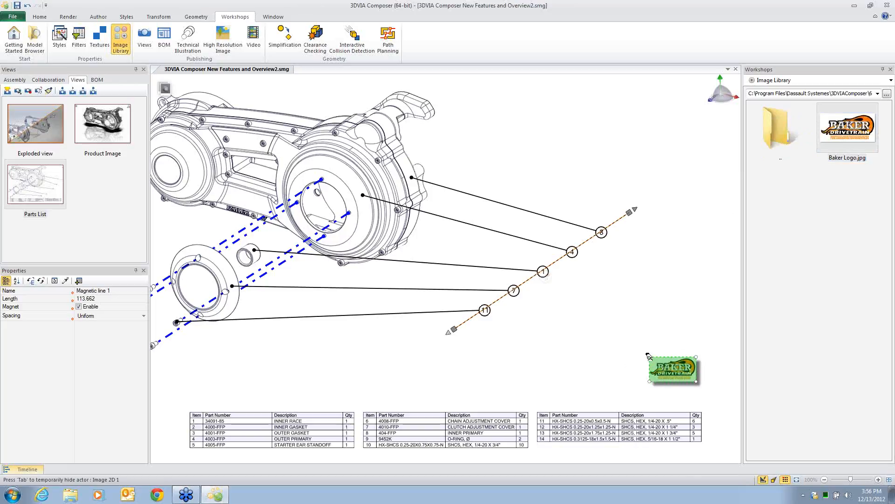
pyautogui.moveTo(649, 357); pyautogui.dragTo(634, 368)
pyautogui.click(654, 297)
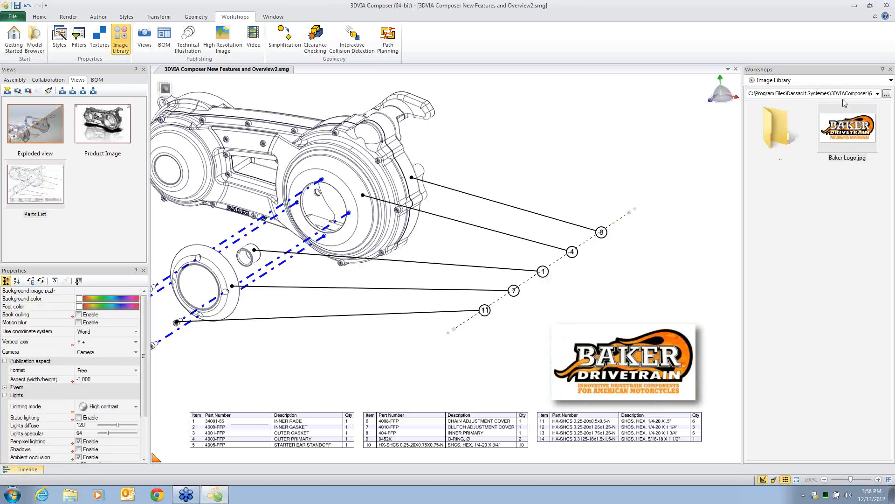
pyautogui.doubleClick(774, 136)
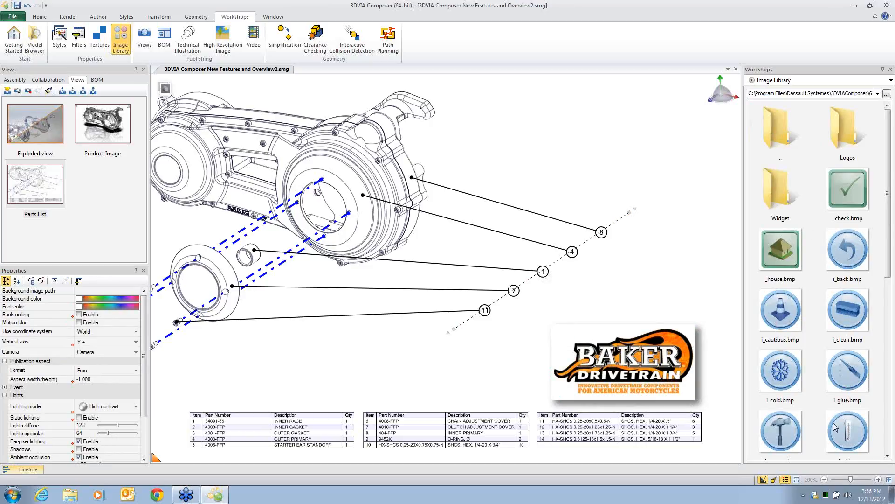
pyautogui.moveTo(848, 370); pyautogui.dragTo(521, 158)
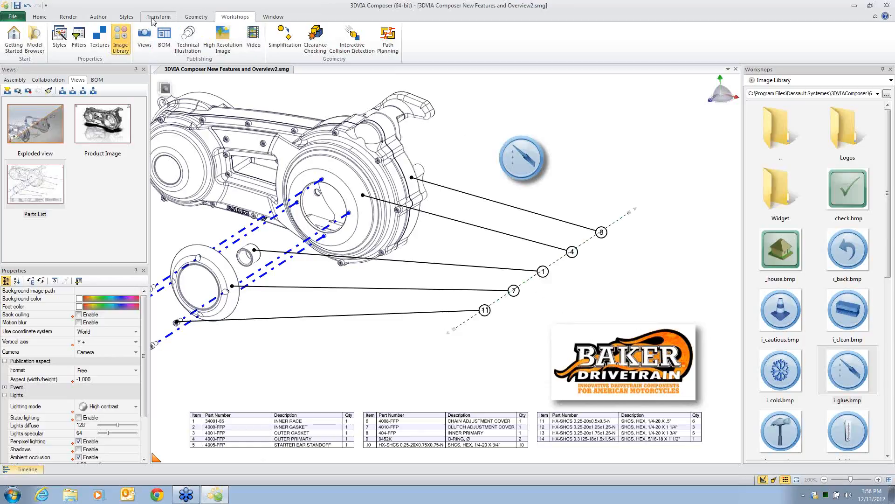
# Step: Open the Technical Illustration workshop and set the outline style to Construction Edges
pyautogui.click(185, 46)
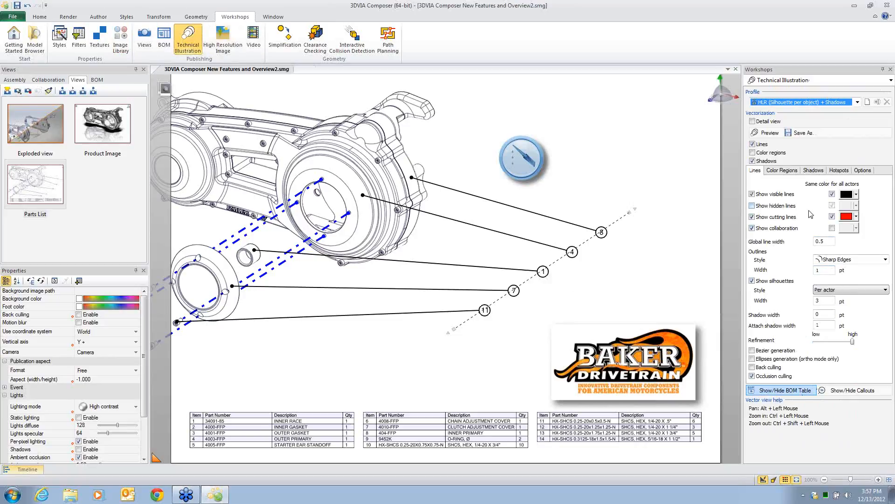
pyautogui.click(817, 260)
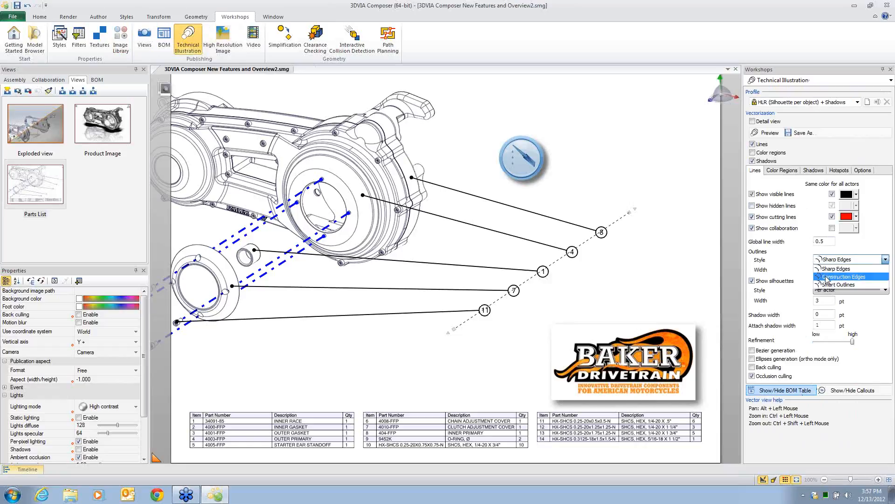
pyautogui.click(827, 279)
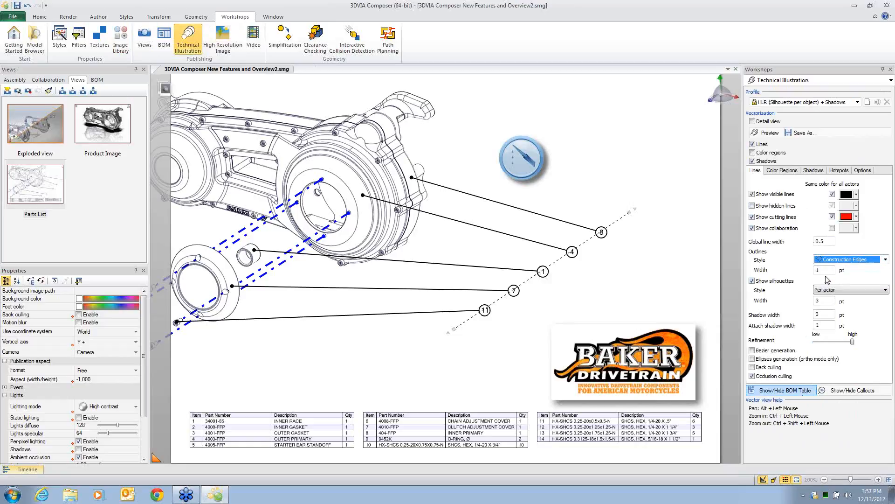
# Step: Move the glue icon farther from the model and enlarge the Baker logo to about 90.4 wide
pyautogui.scroll(-2, 255, 152)
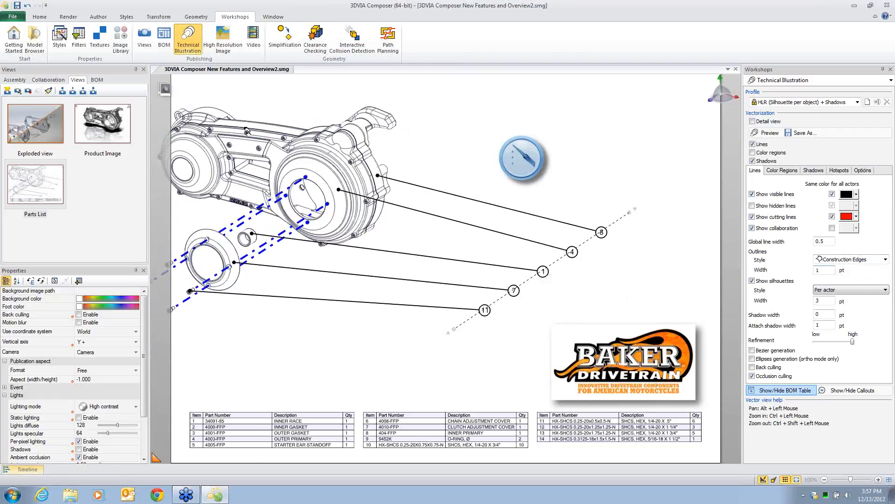
pyautogui.scroll(2, 248, 131)
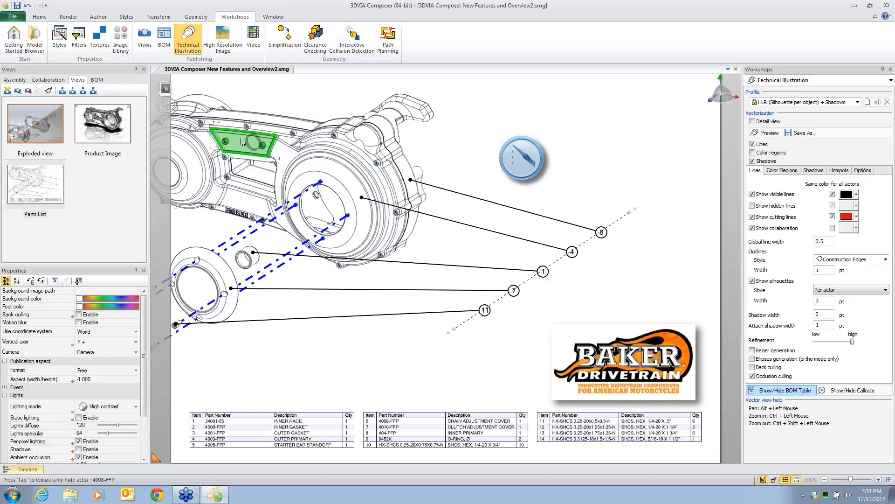
pyautogui.moveTo(244, 142); pyautogui.dragTo(313, 139, button='middle')
pyautogui.moveTo(509, 162); pyautogui.dragTo(541, 164)
pyautogui.click(566, 351)
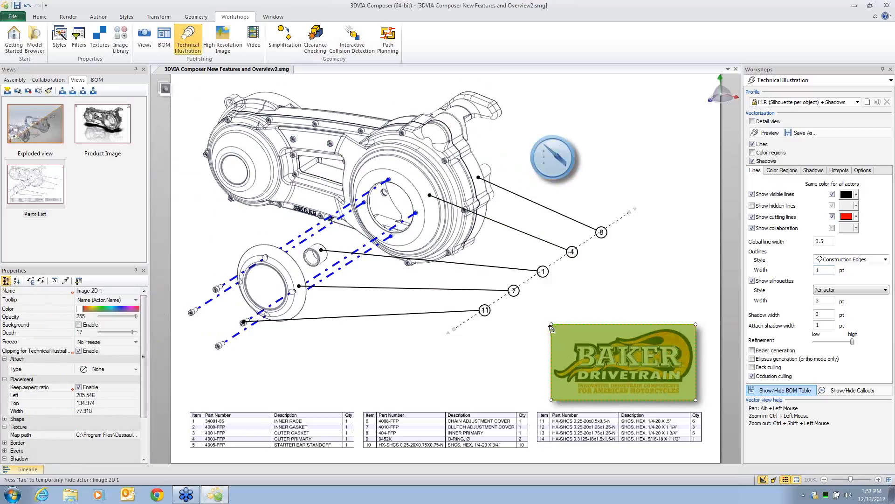
pyautogui.moveTo(550, 321); pyautogui.dragTo(531, 312)
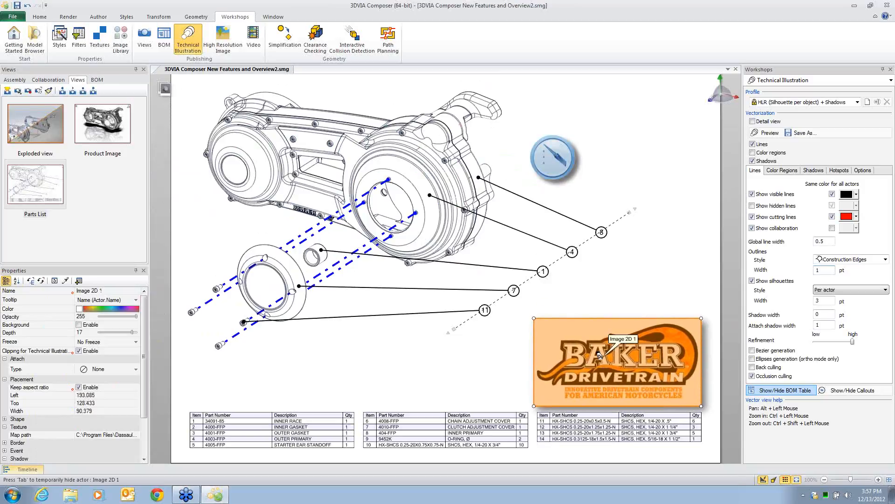
pyautogui.click(627, 289)
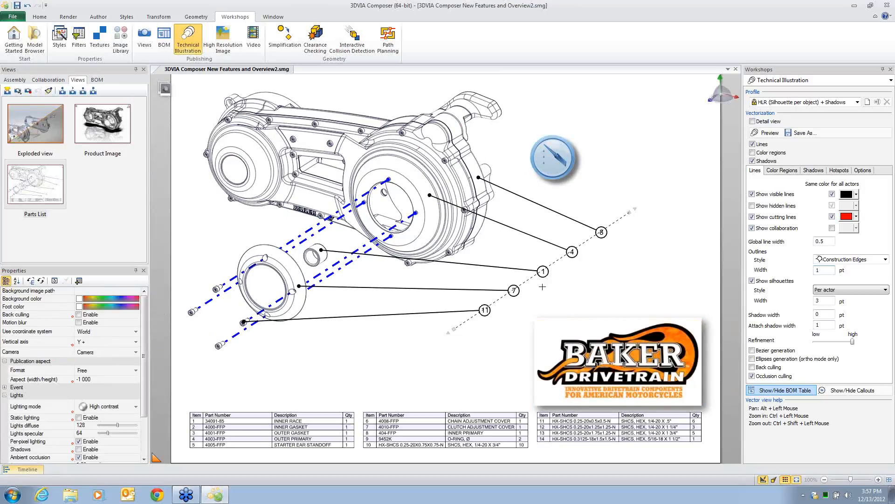
# Step: Preview the vector technical illustration of the Parts List view in the browser and close the preview
pyautogui.click(756, 134)
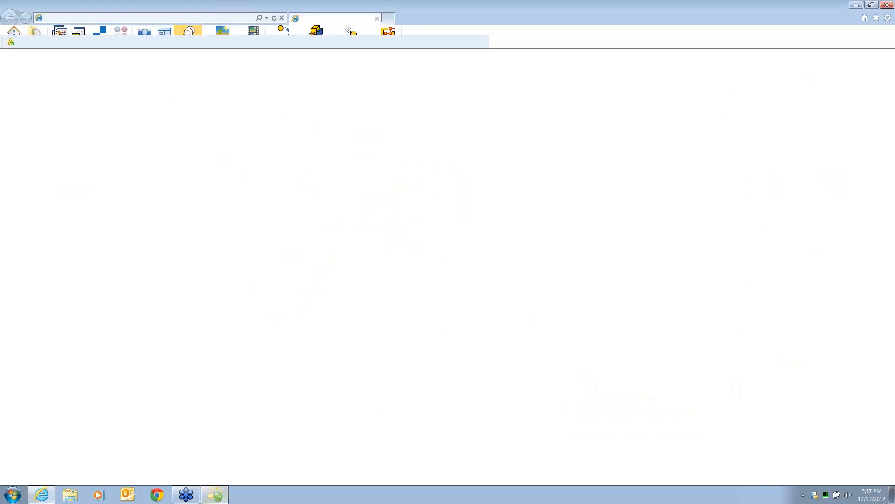
pyautogui.click(633, 475)
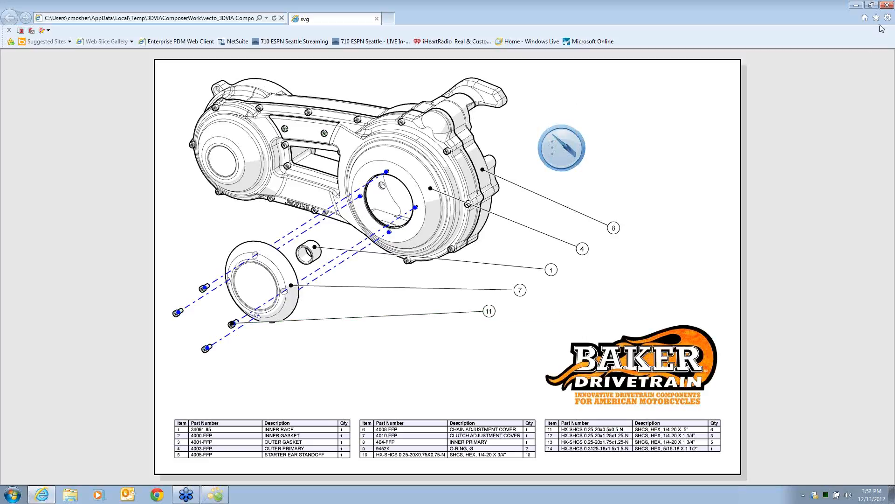
pyautogui.click(886, 6)
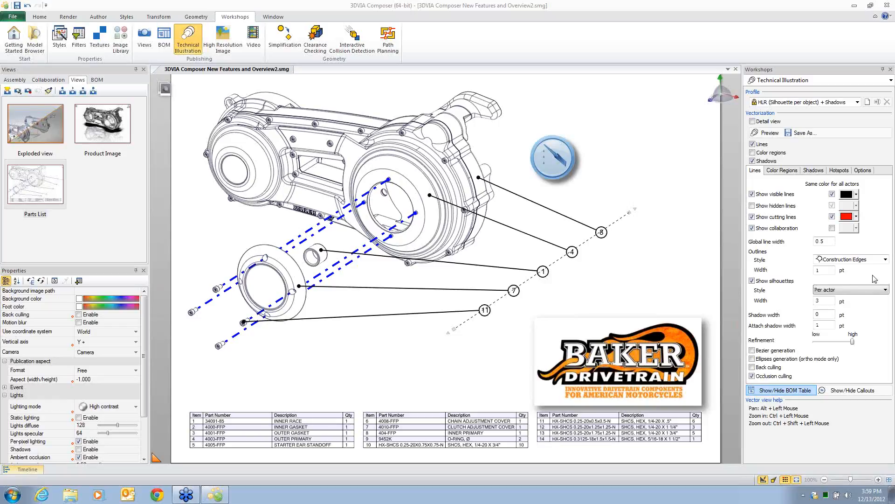
pyautogui.click(831, 206)
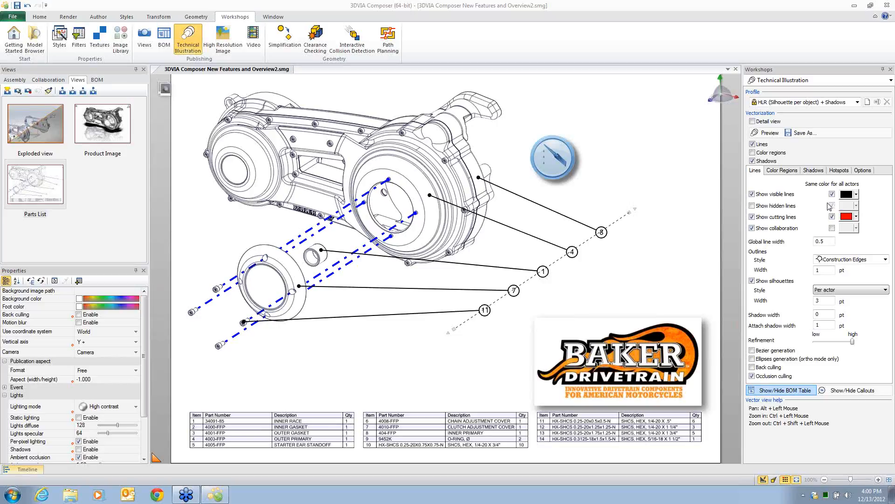